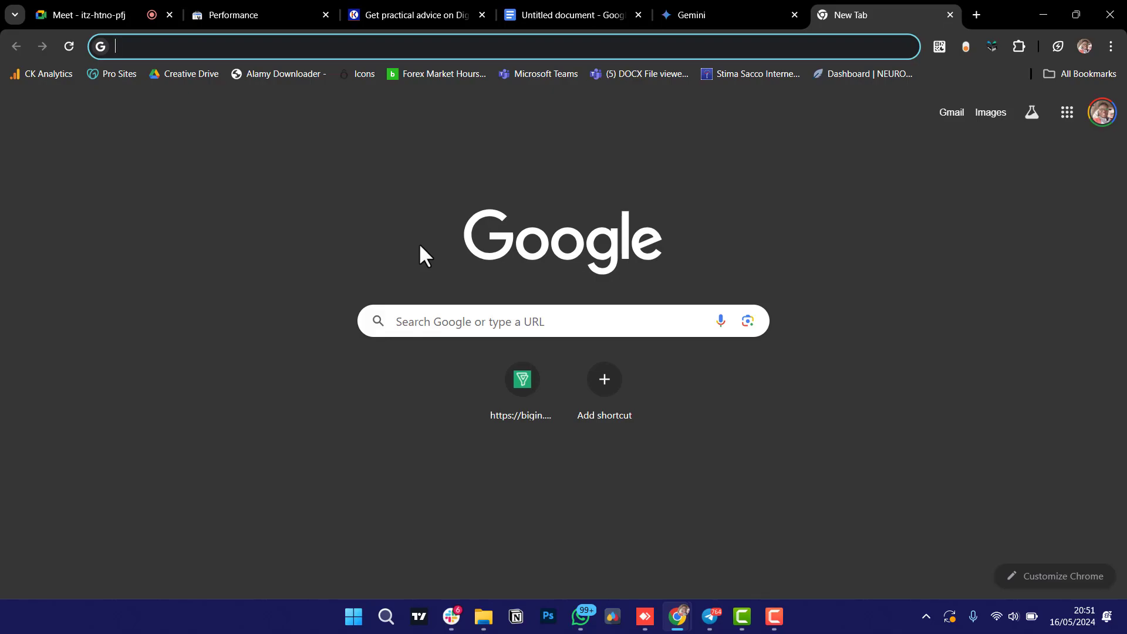
Search Google for 'chat gpt launch date' to find the 30 November 2022 release date.
text(chat gpts)
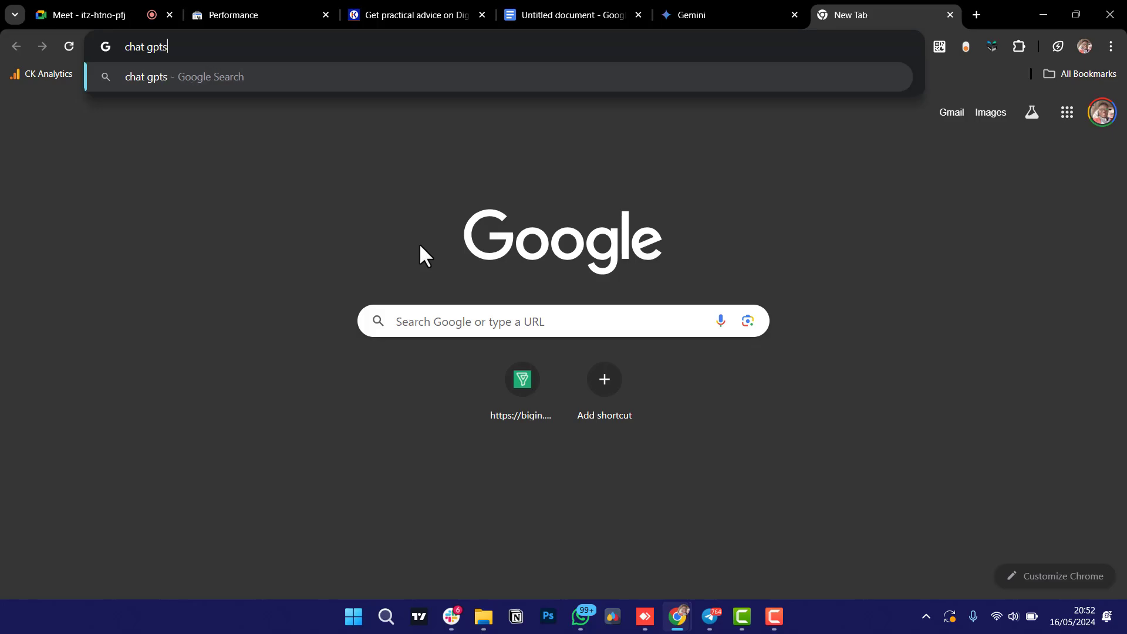
key(Return)
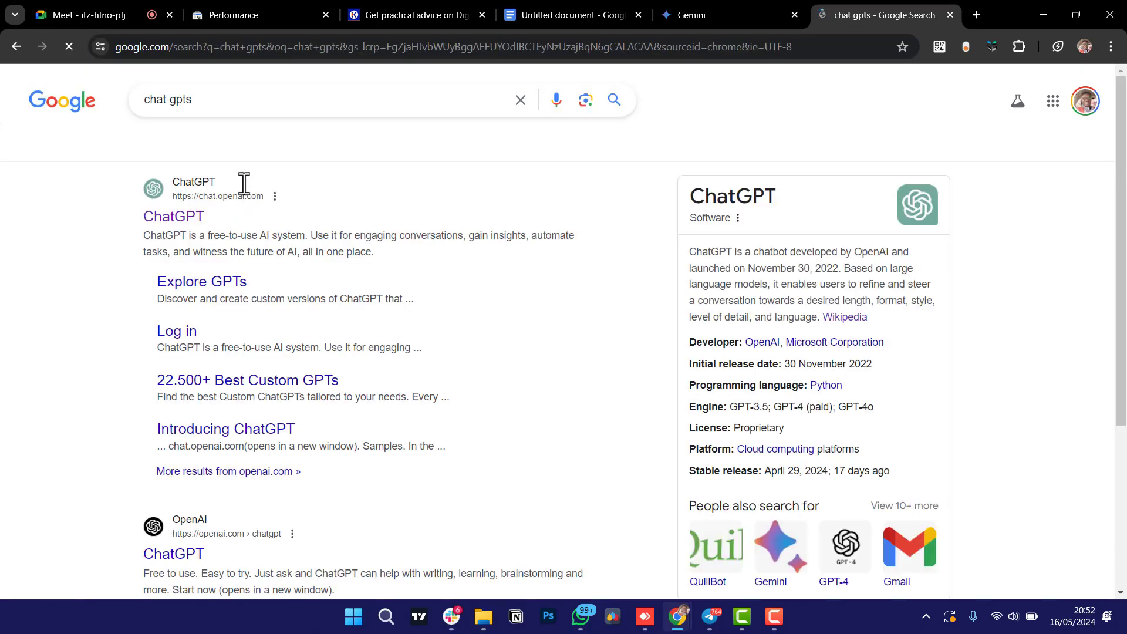
click(225, 96)
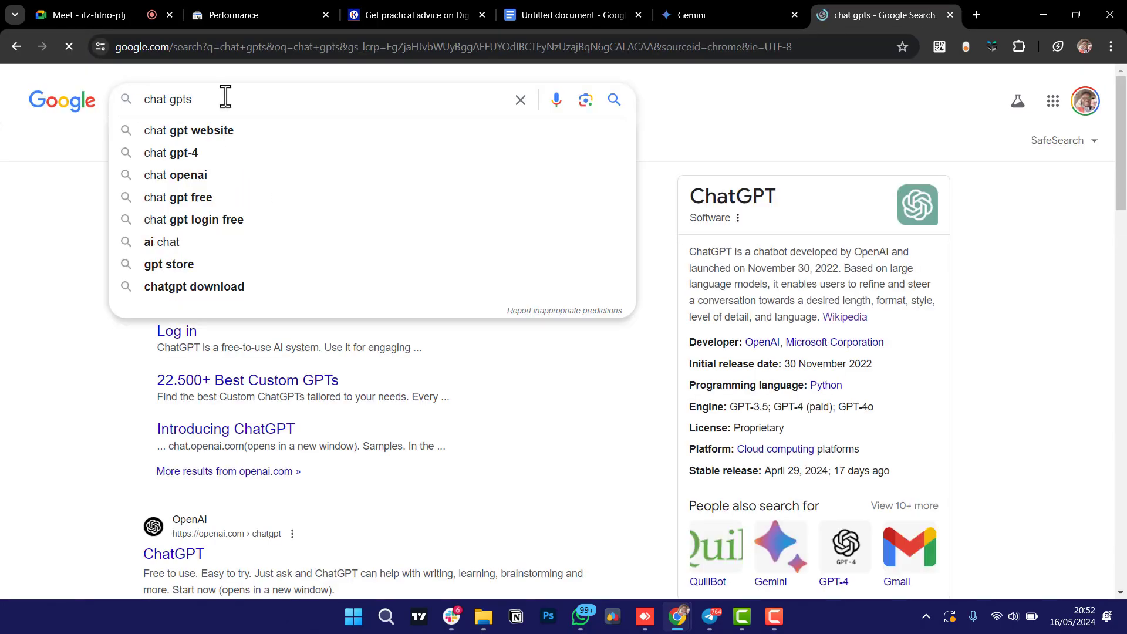
key(BackSpace)
text(launch)
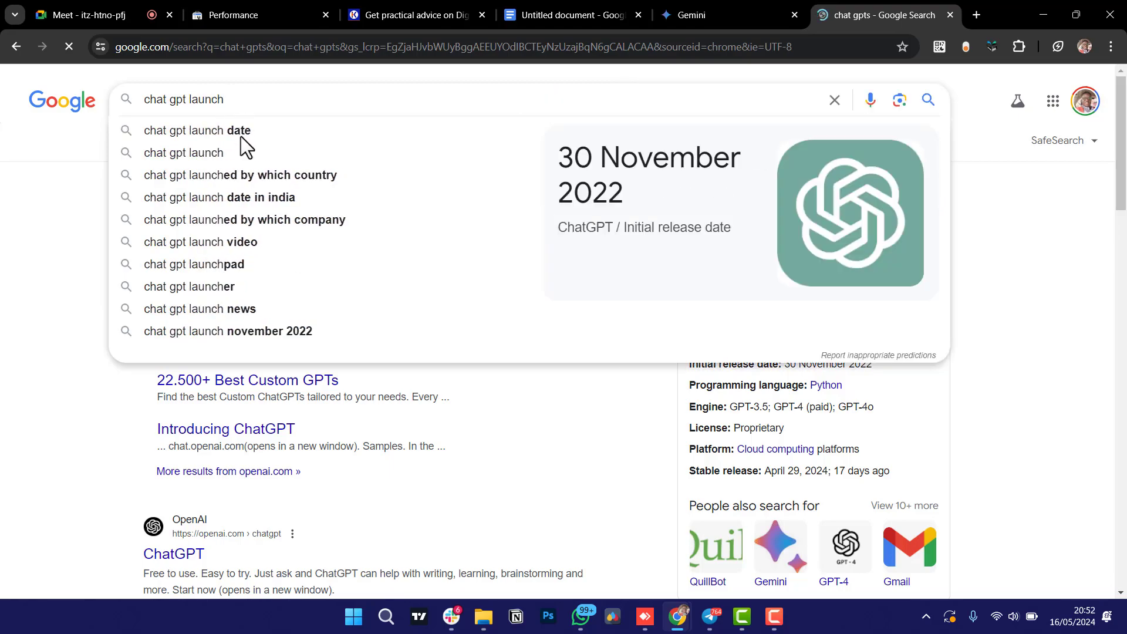
click(235, 132)
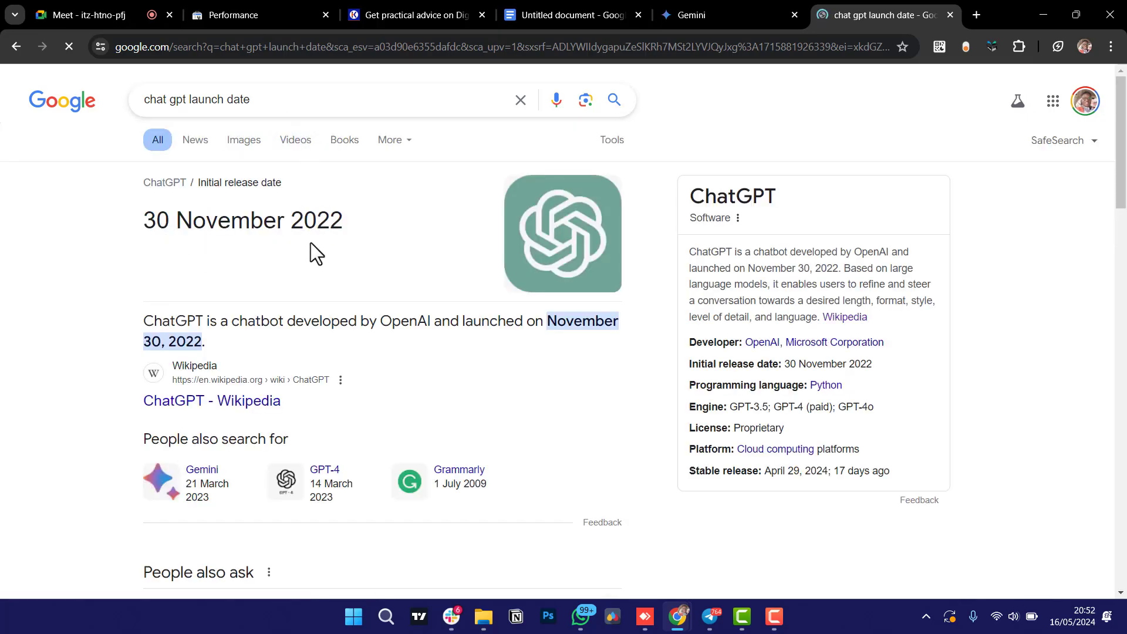
scroll(329, 242, down, 2)
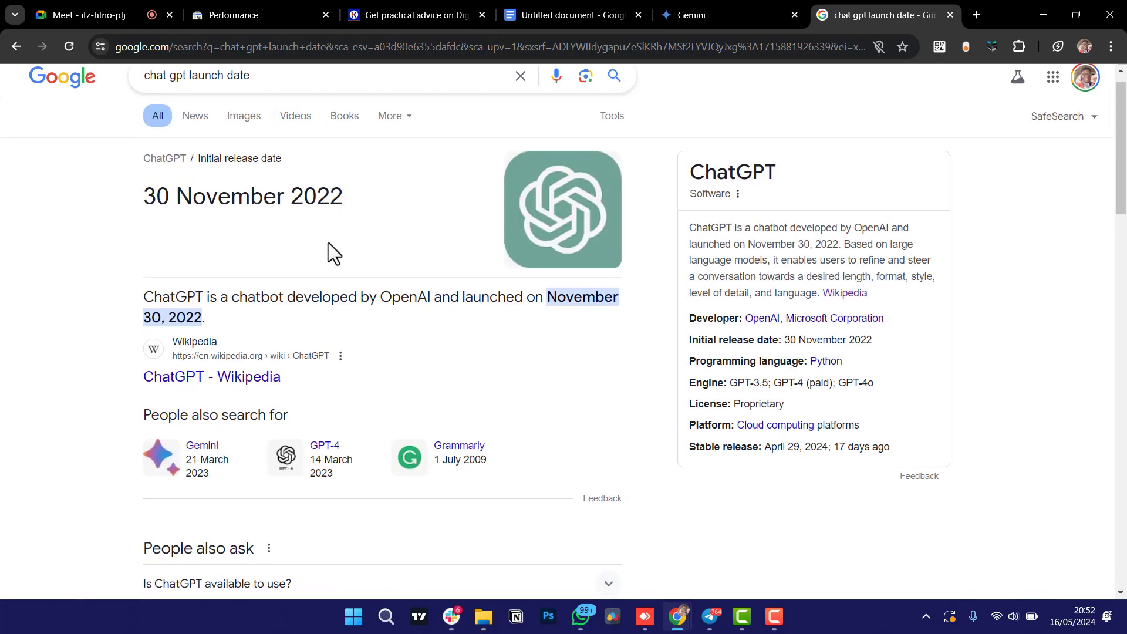
scroll(328, 242, down, 4)
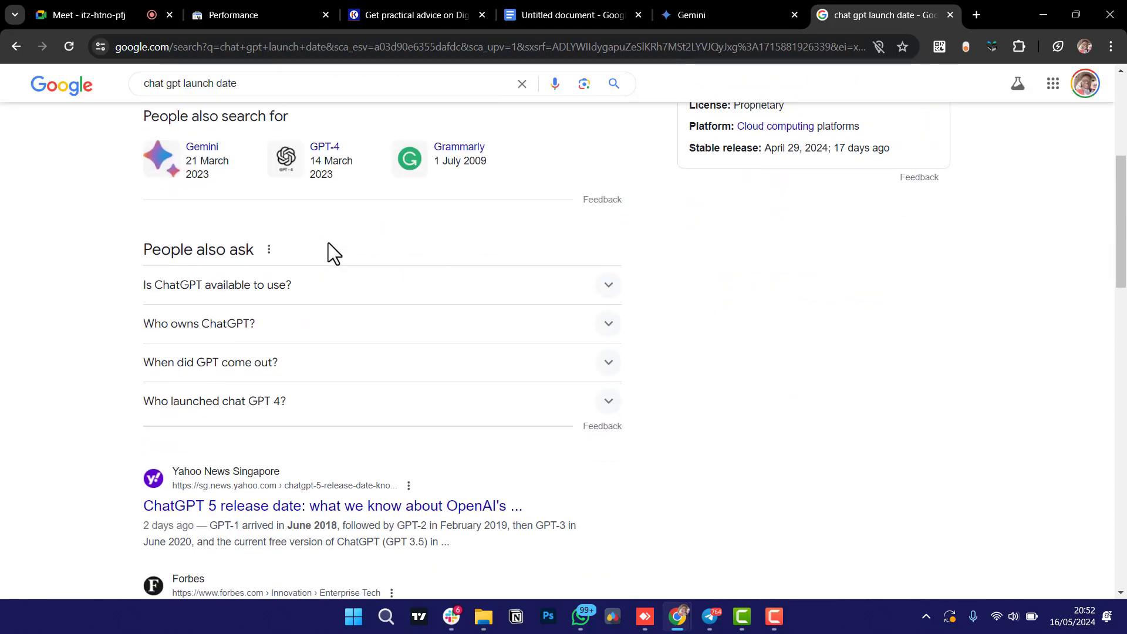
scroll(328, 242, up, 5)
click(330, 106)
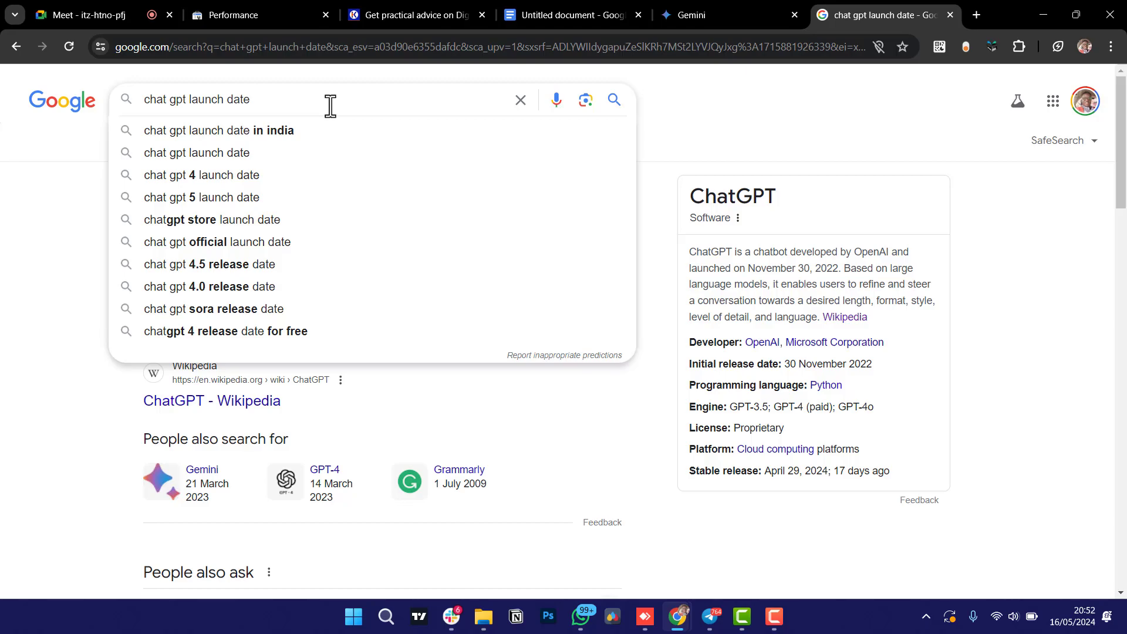
Search 'how long did it take to have 100million user' to get the two-months Reuters answer.
text(how long )
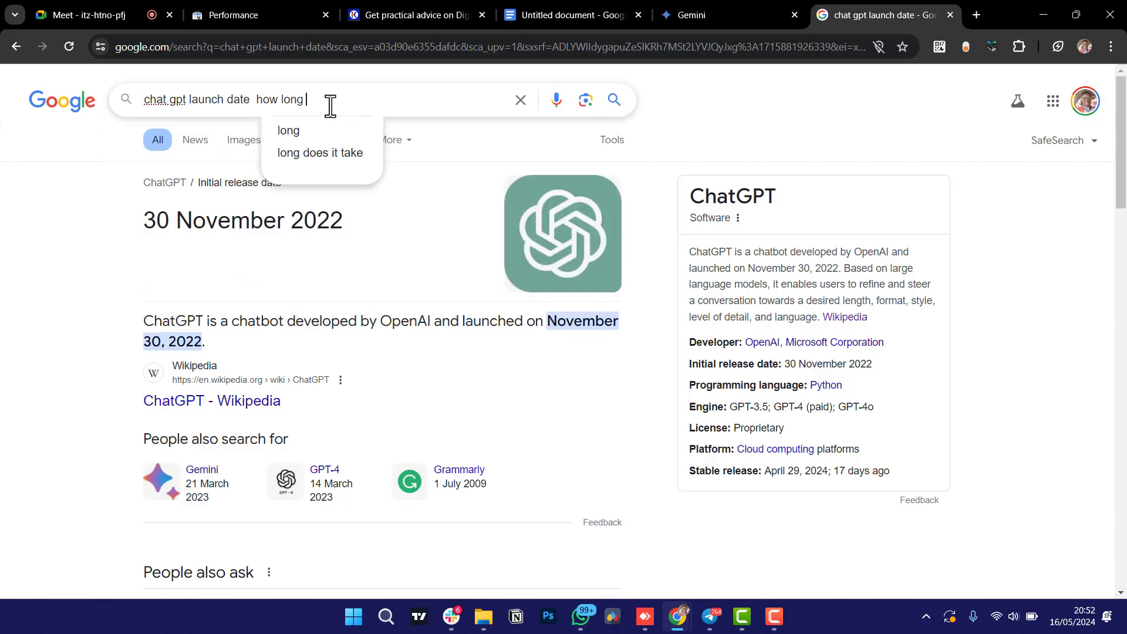
text(did i)
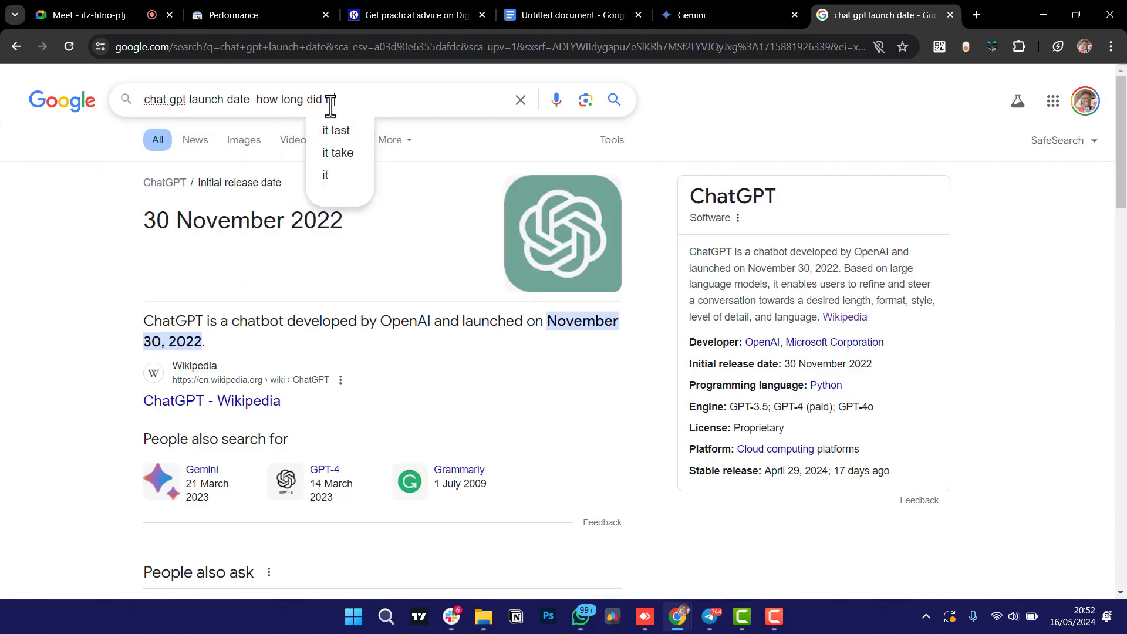
text(t take)
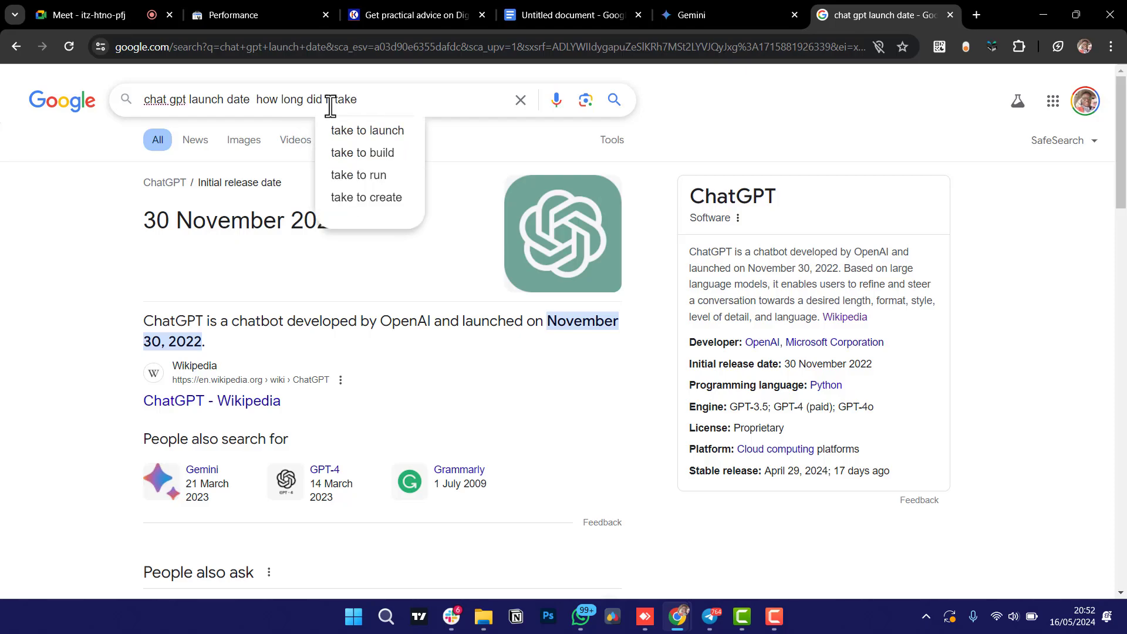
text( to ha)
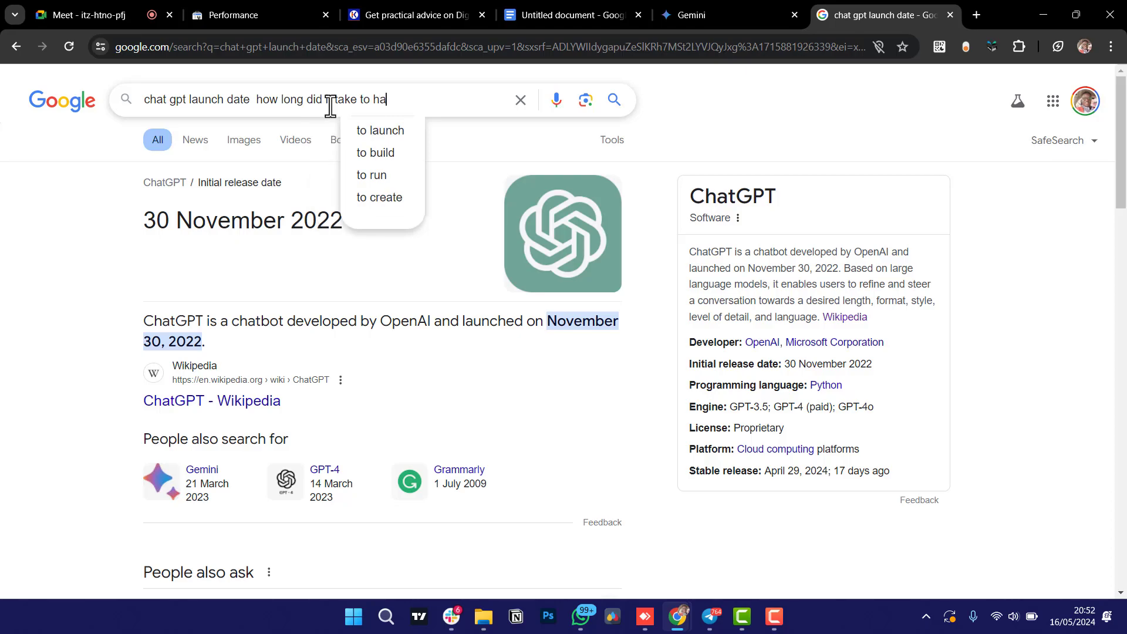
text(ve 100mi)
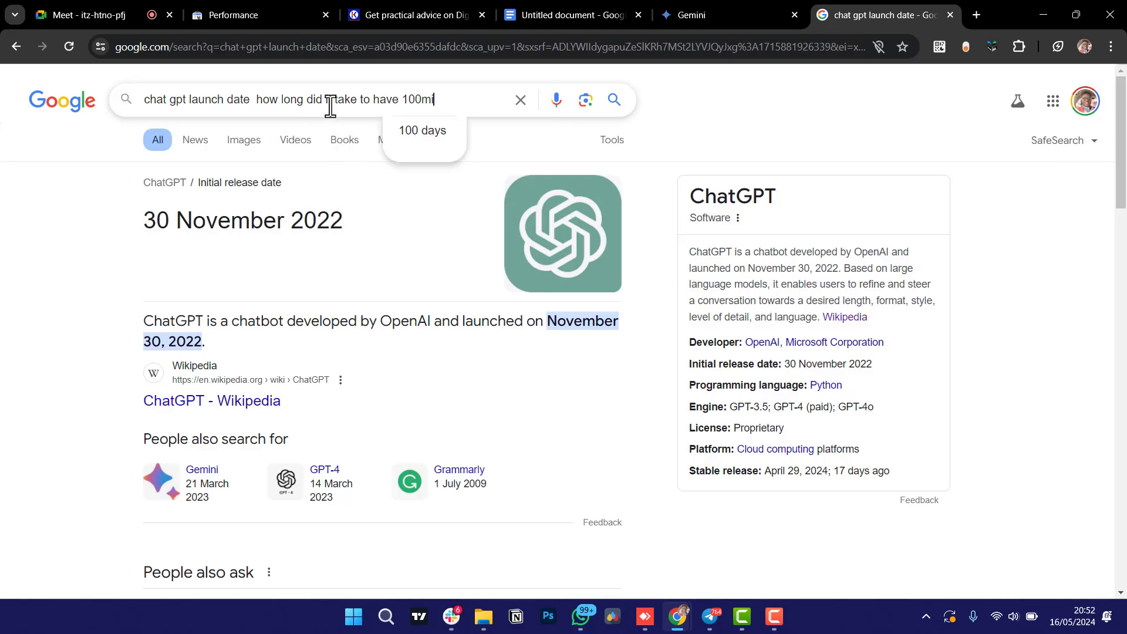
text(llion user)
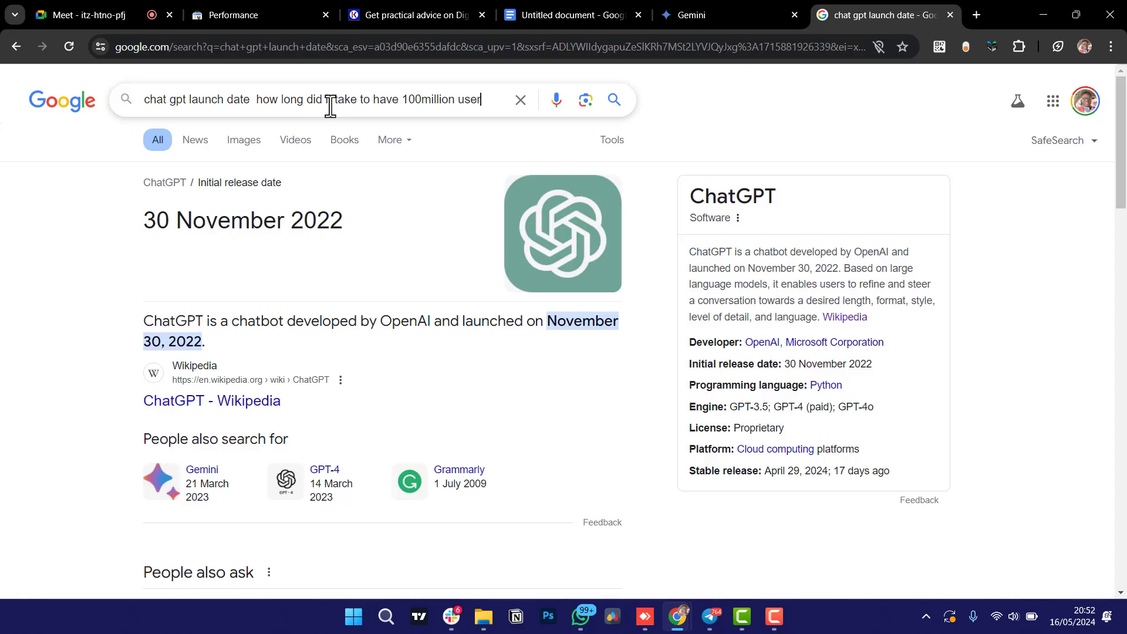
key(Return)
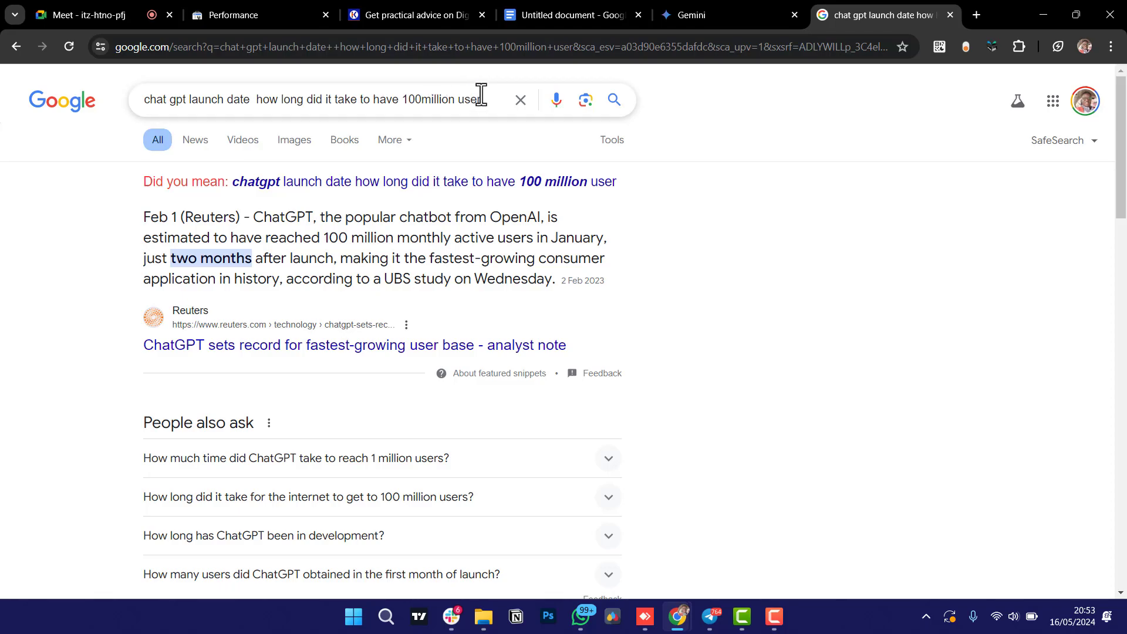
drag(478, 97, 5, 88)
Search Google for 'Google Bard', then switch to the 'google bard ai' suggestion.
text(Go)
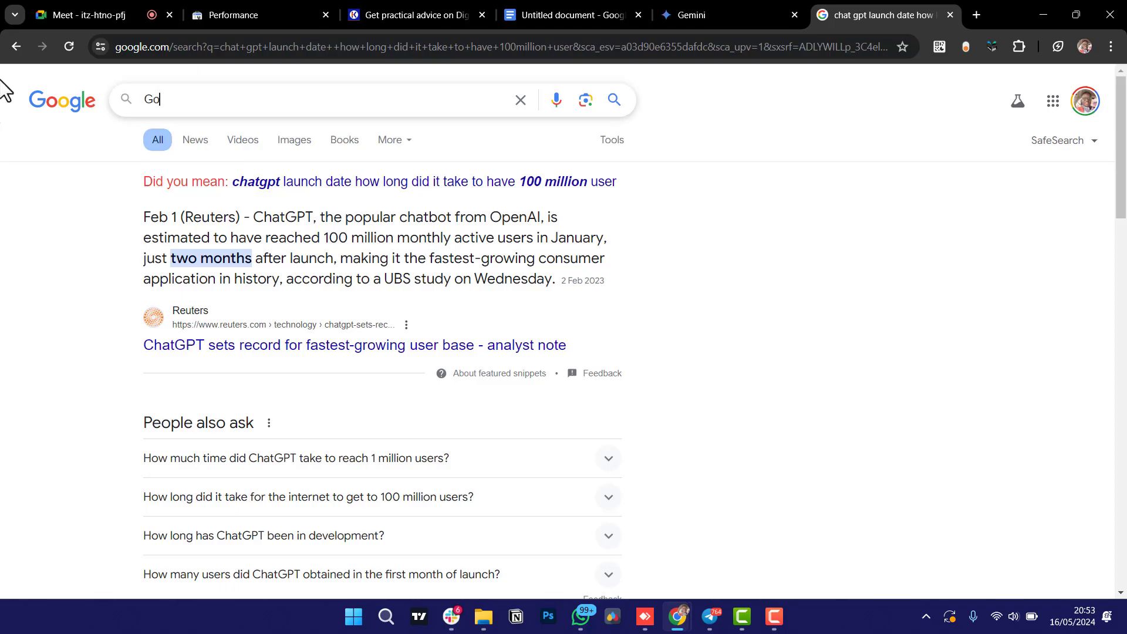
text(og)
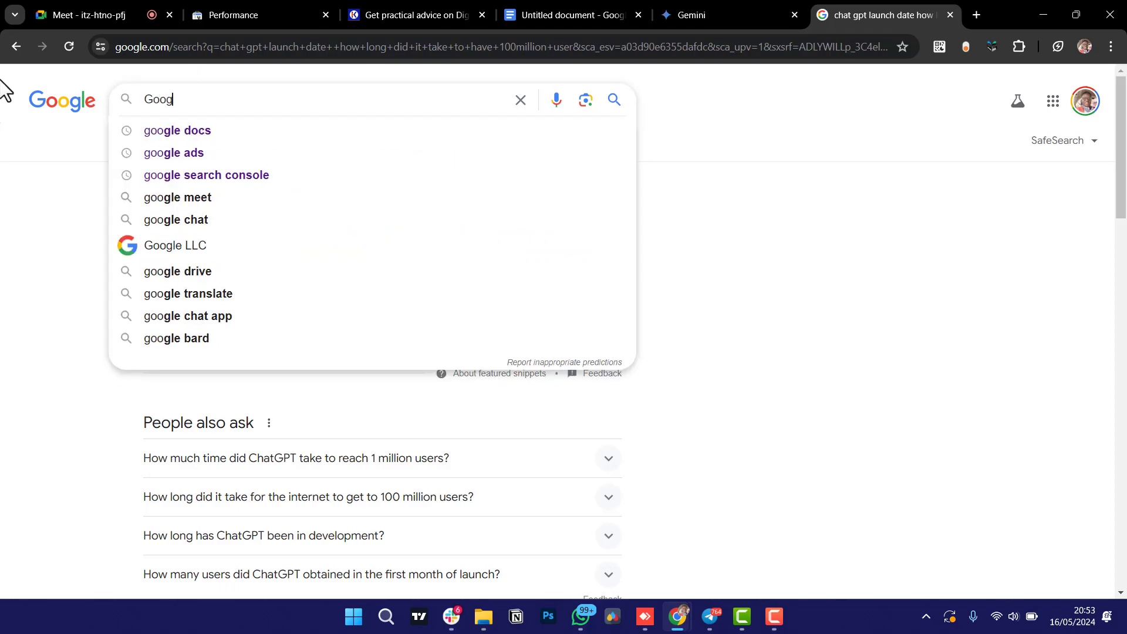
text(le Bard)
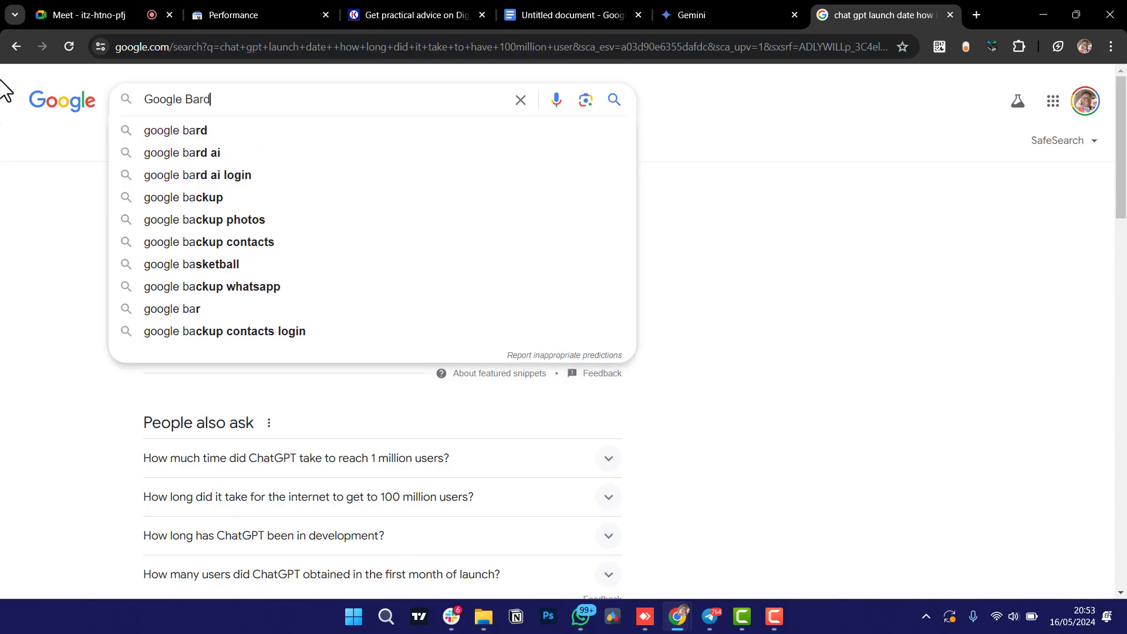
key(Return)
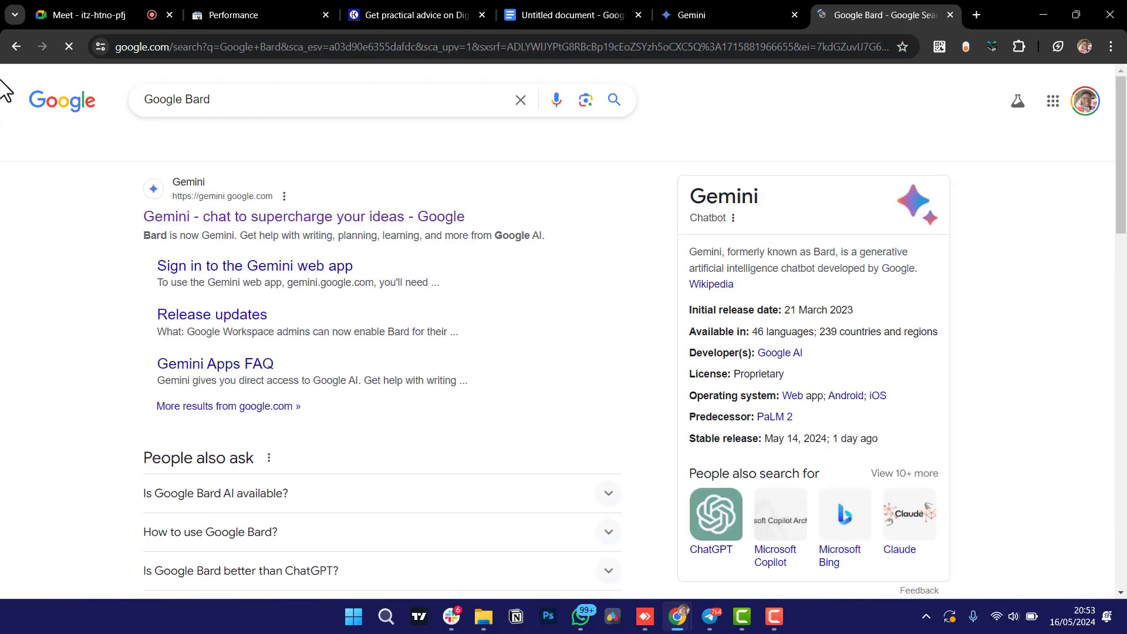
click(271, 100)
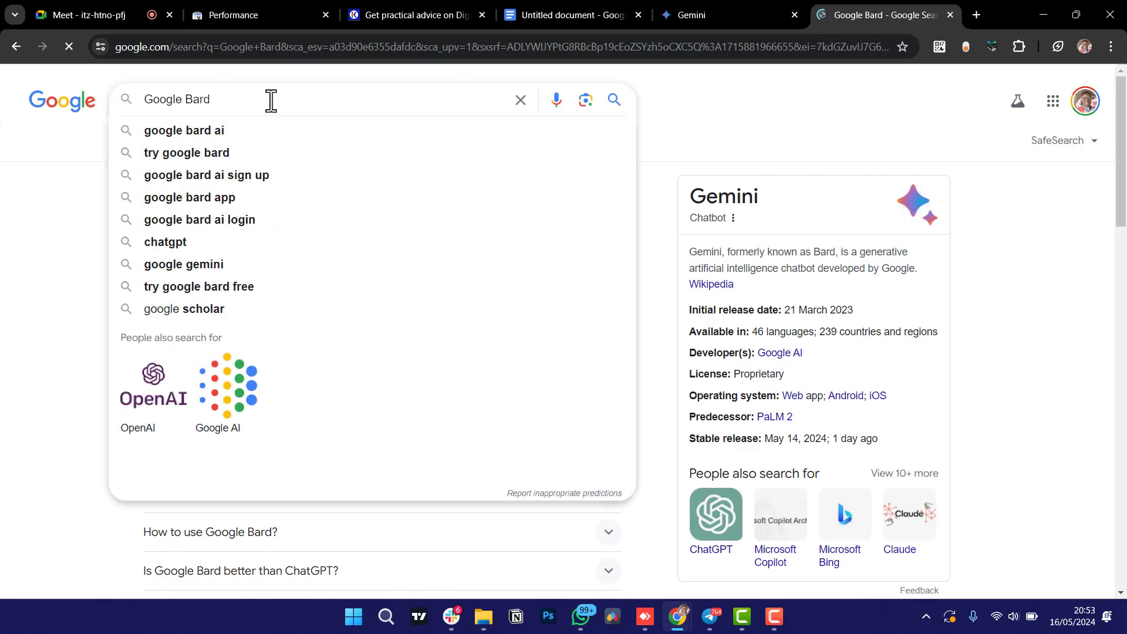
click(235, 132)
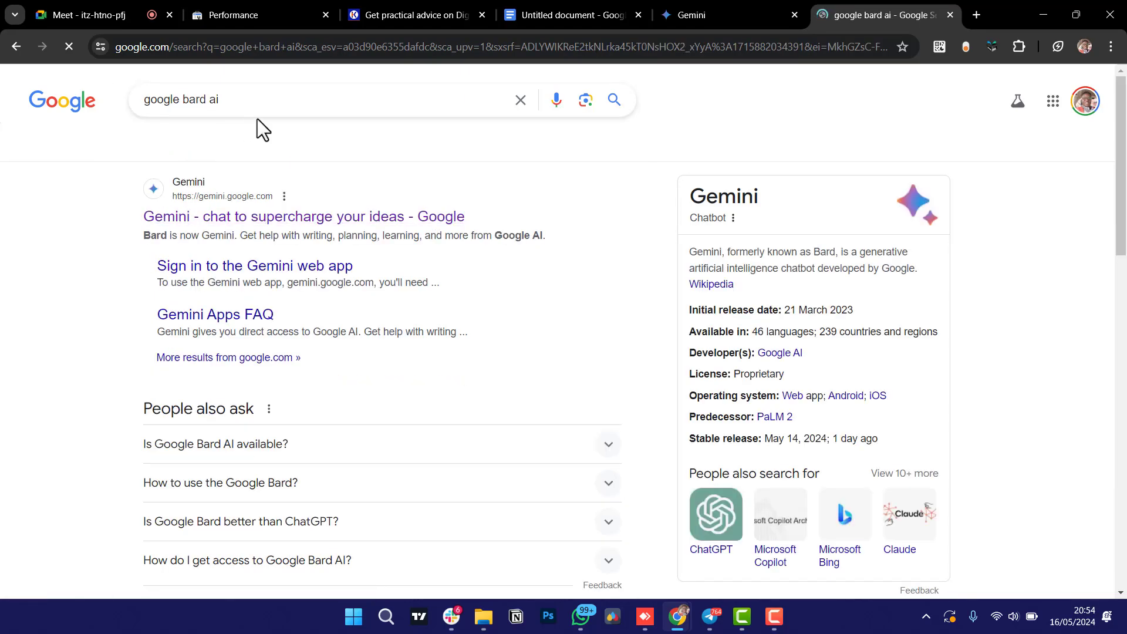
Extend the query to 'google bard ai to Gemini' and run the search.
click(281, 97)
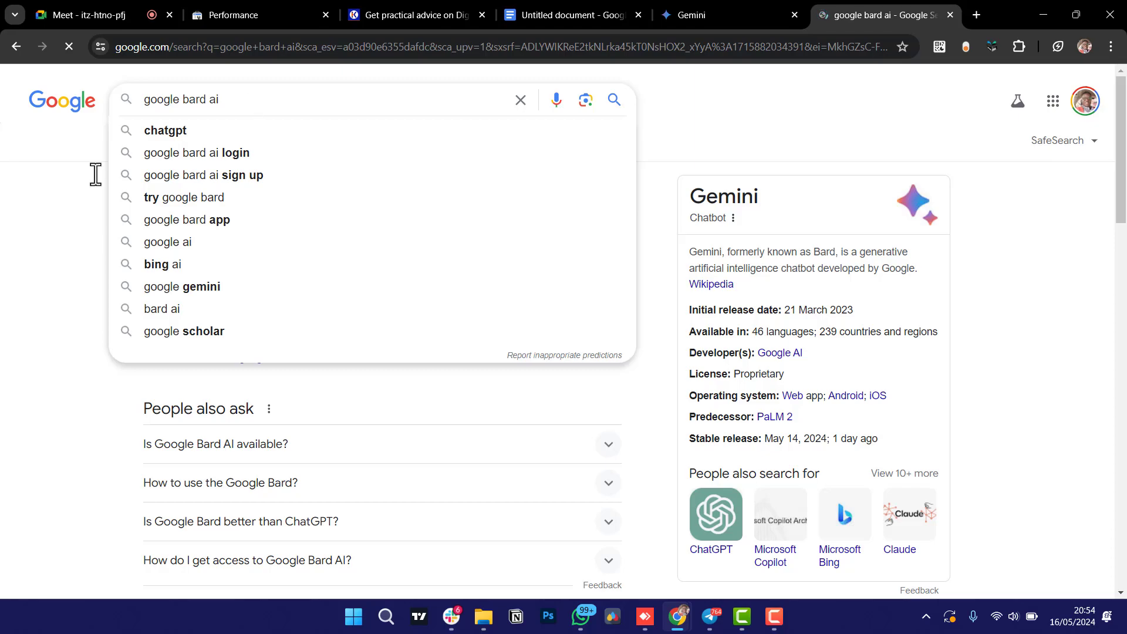
click(73, 241)
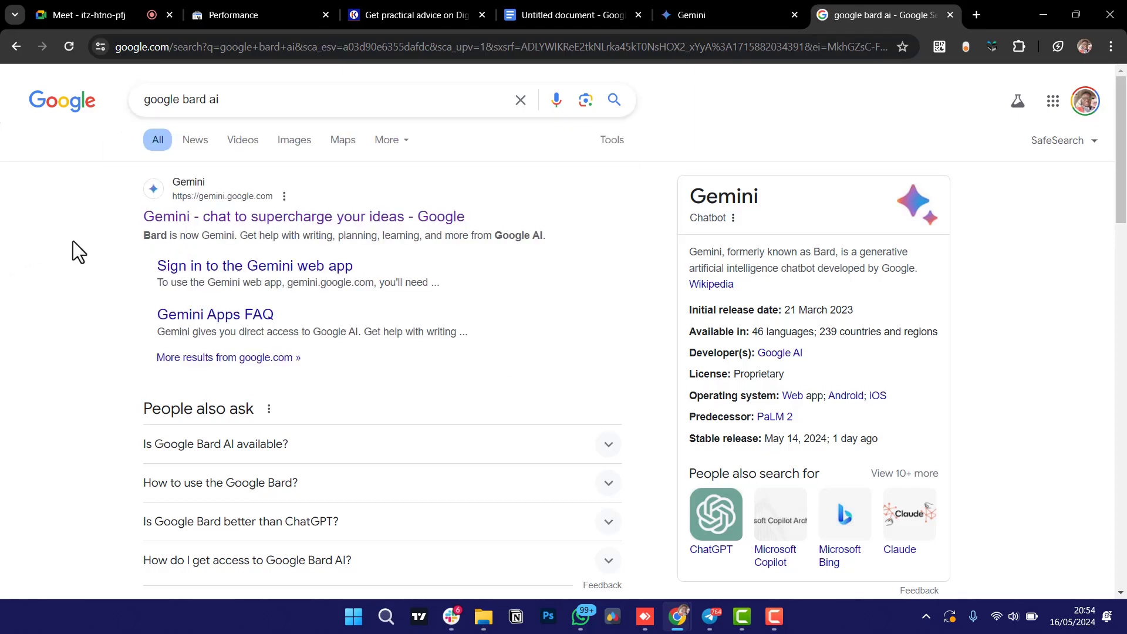
click(247, 101)
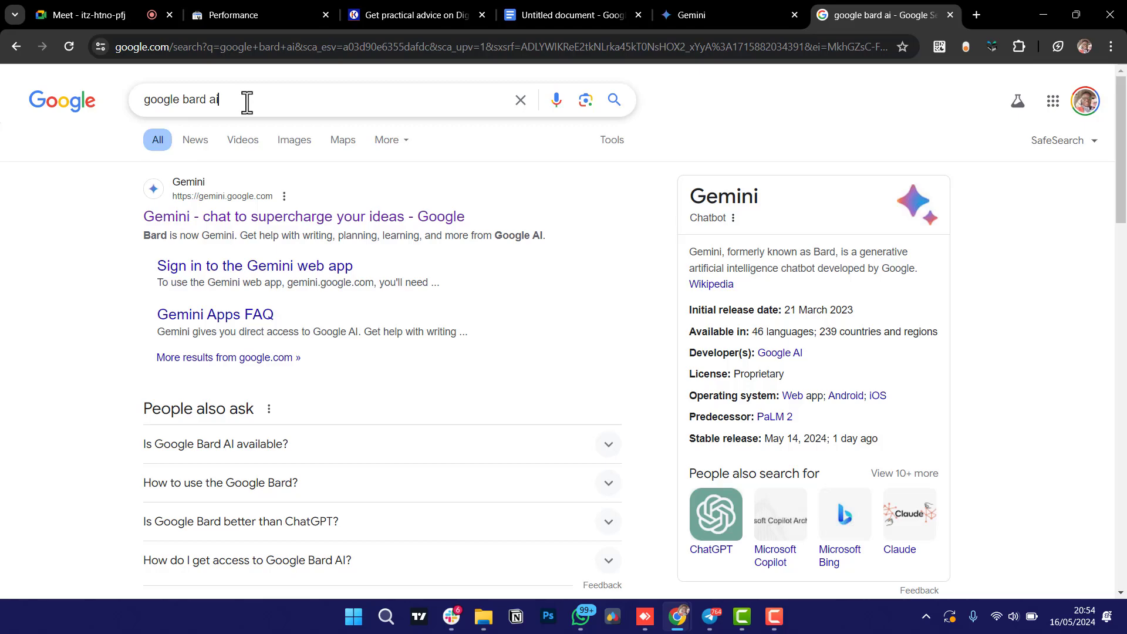
text(to)
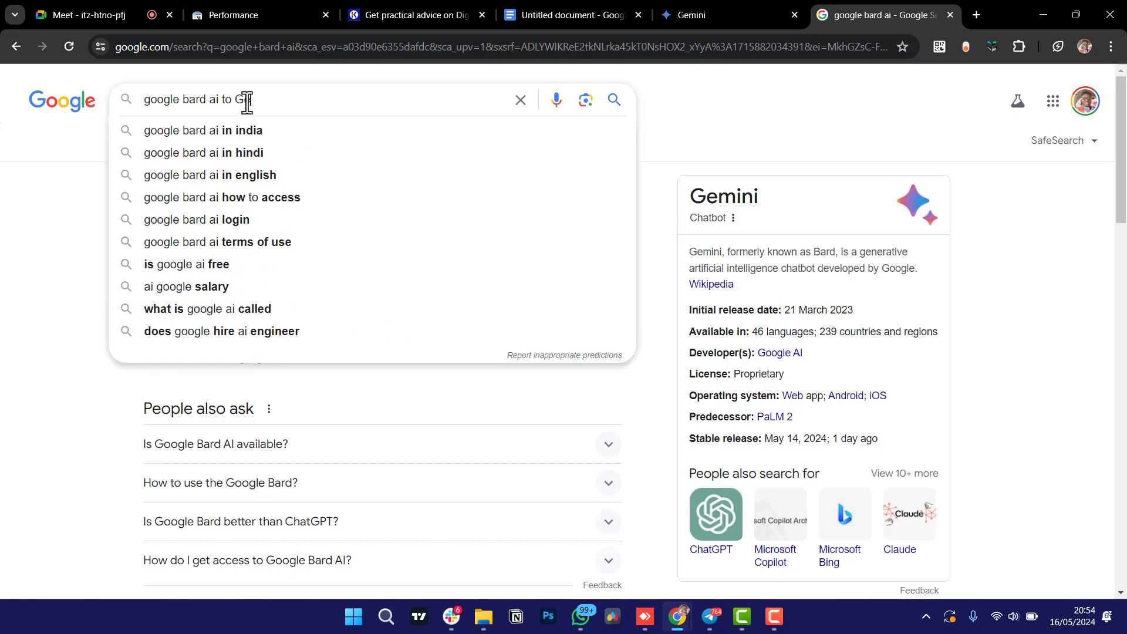
text( Gemini)
key(Return)
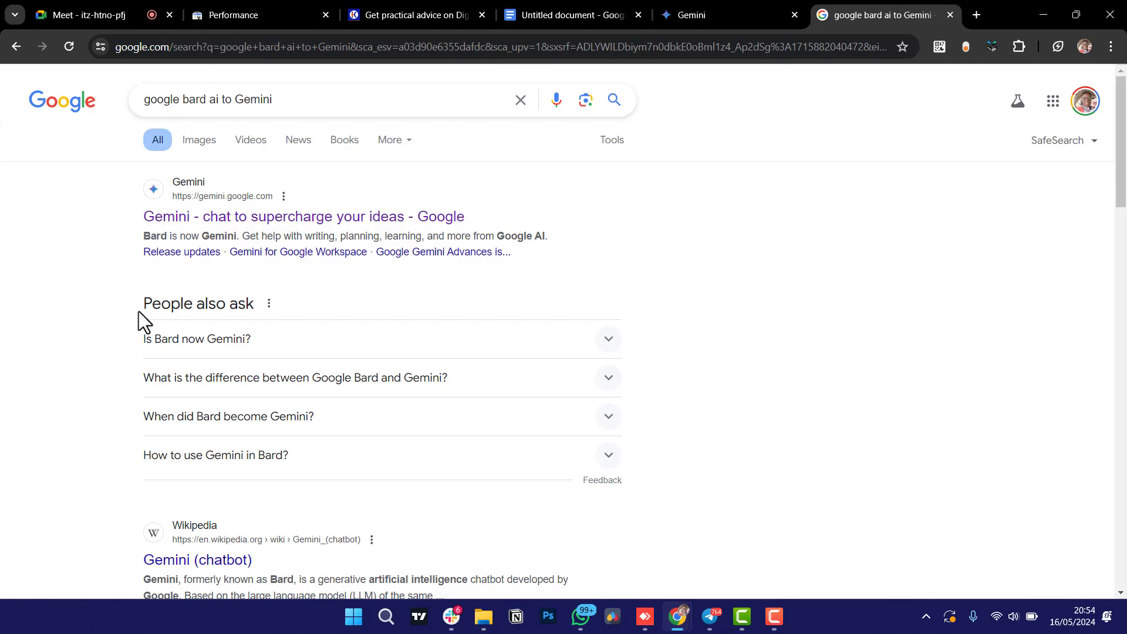
Scroll through the first page of the Creative Kigen blog post listing.
click(433, 13)
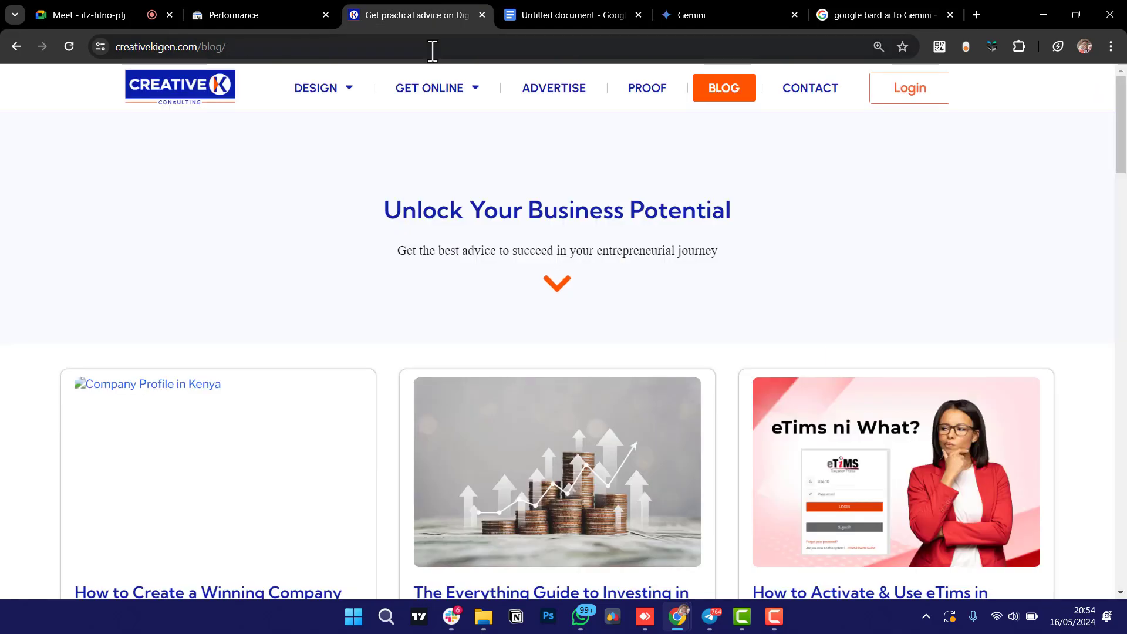
scroll(283, 269, down, 9)
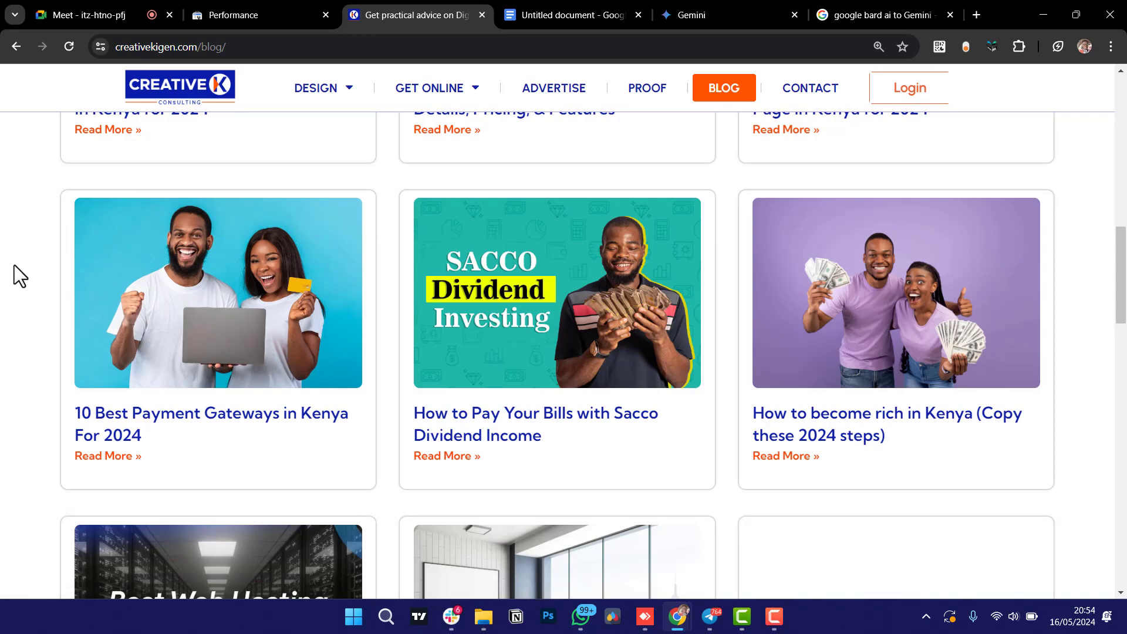
scroll(14, 266, down, 4)
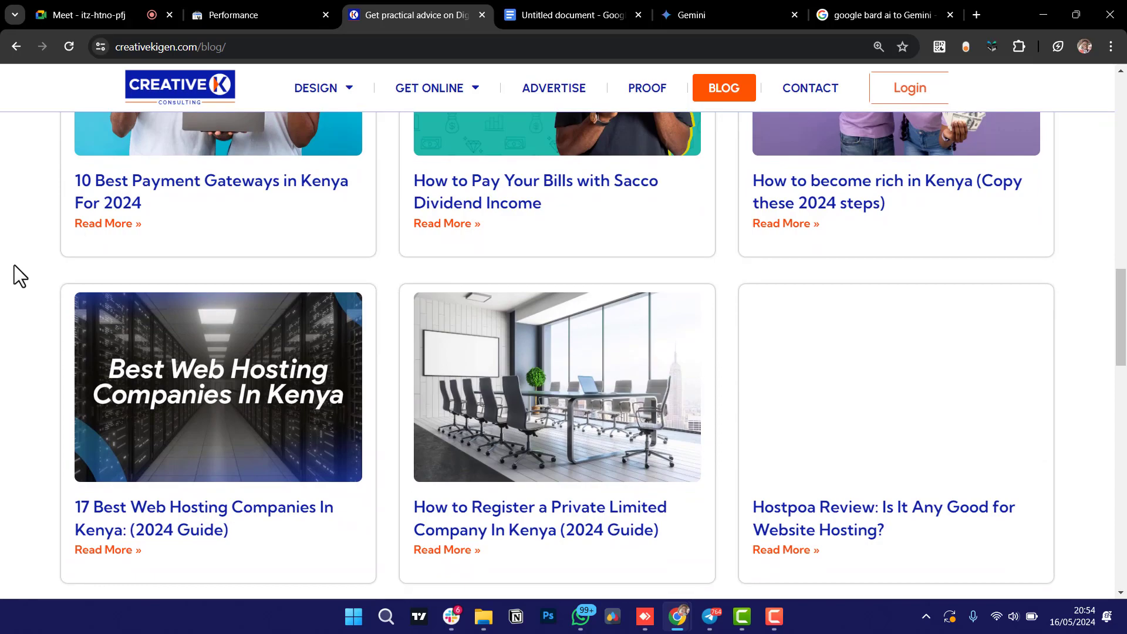
scroll(14, 265, down, 6)
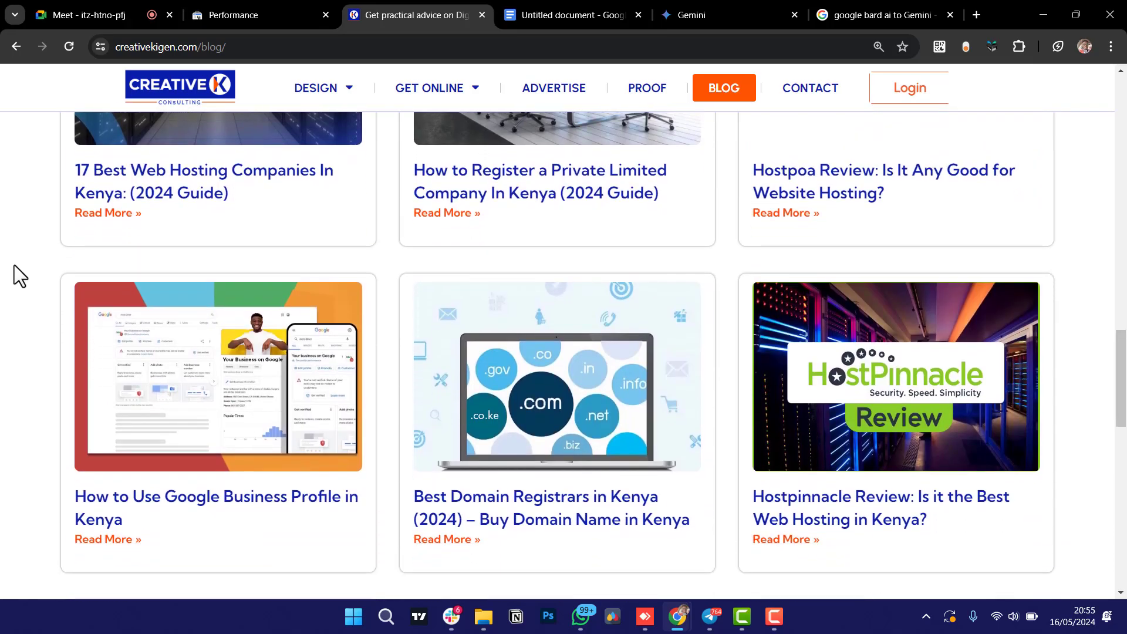
scroll(14, 266, down, 11)
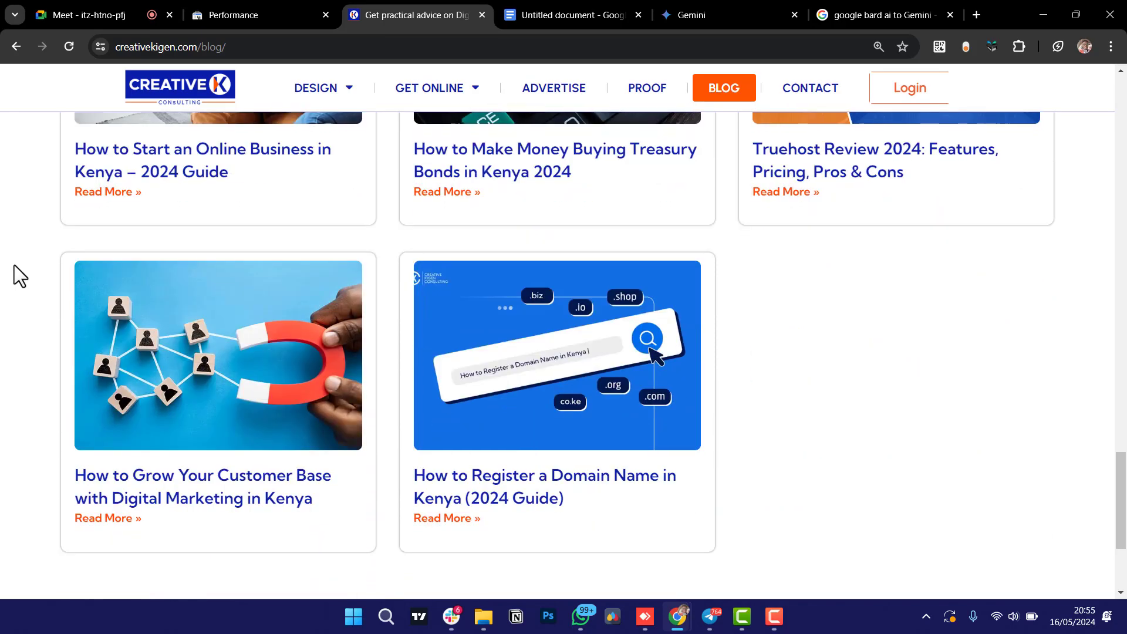
scroll(14, 265, down, 3)
scroll(14, 265, up, 5)
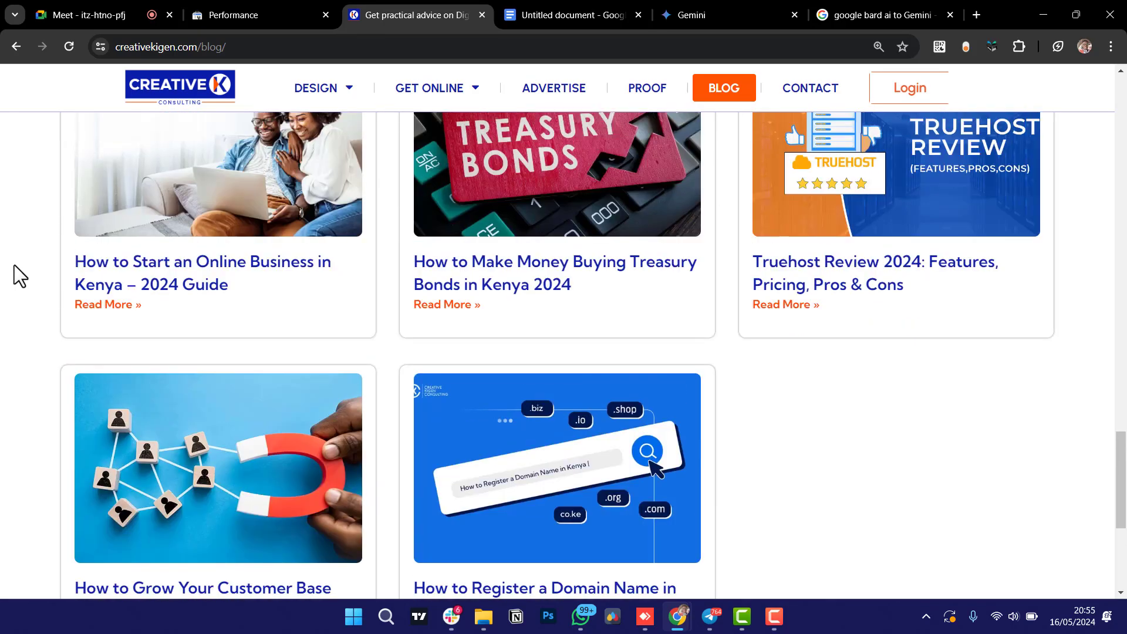
scroll(14, 266, up, 1)
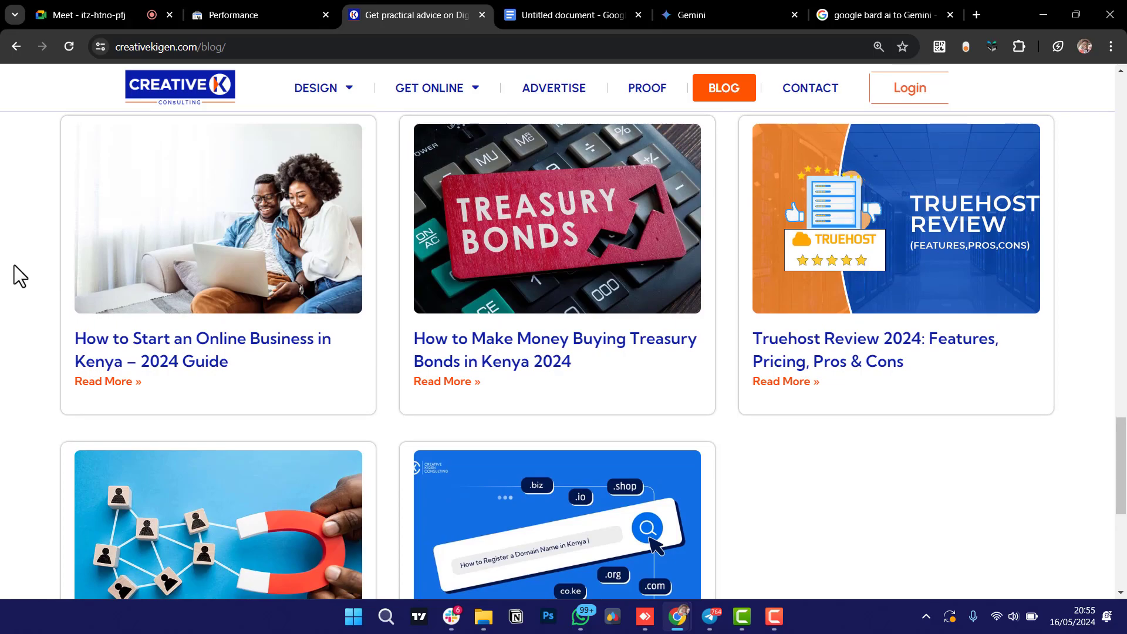
scroll(14, 265, down, 1)
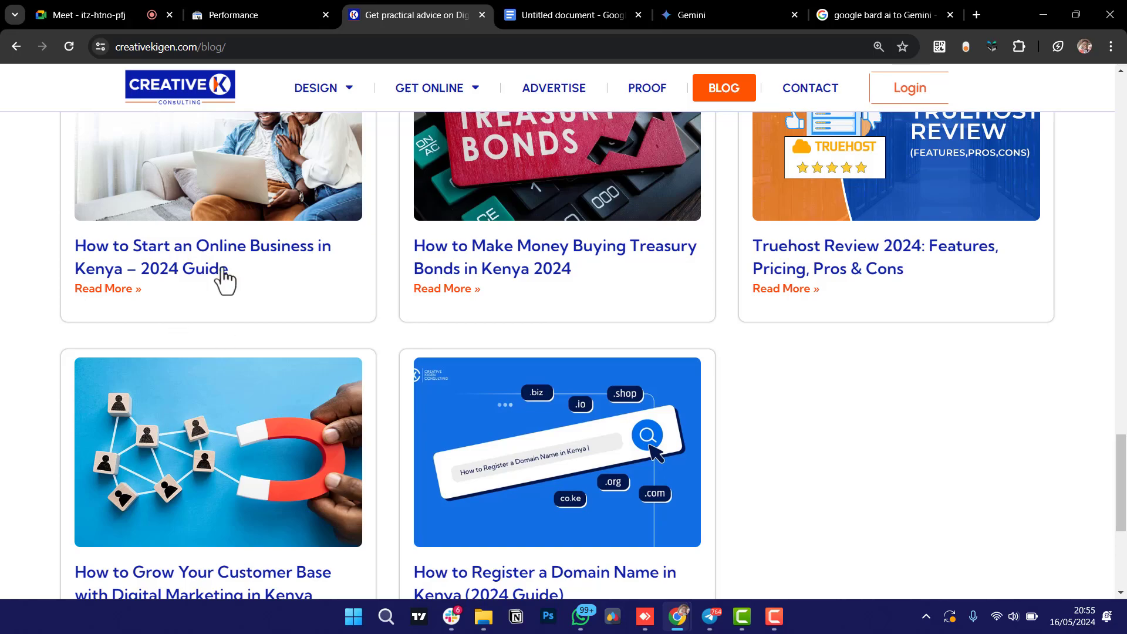
scroll(295, 336, down, 4)
scroll(295, 336, down, 1)
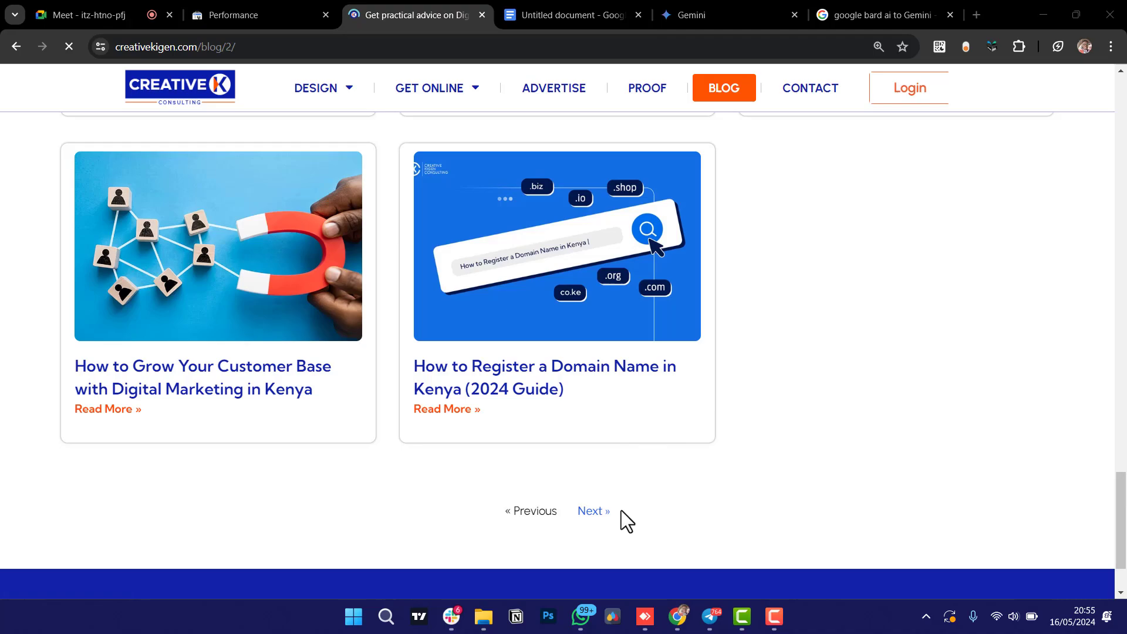
Move on to blog pages 2 and 3 and scroll to the last row of posts.
click(621, 509)
scroll(656, 329, down, 10)
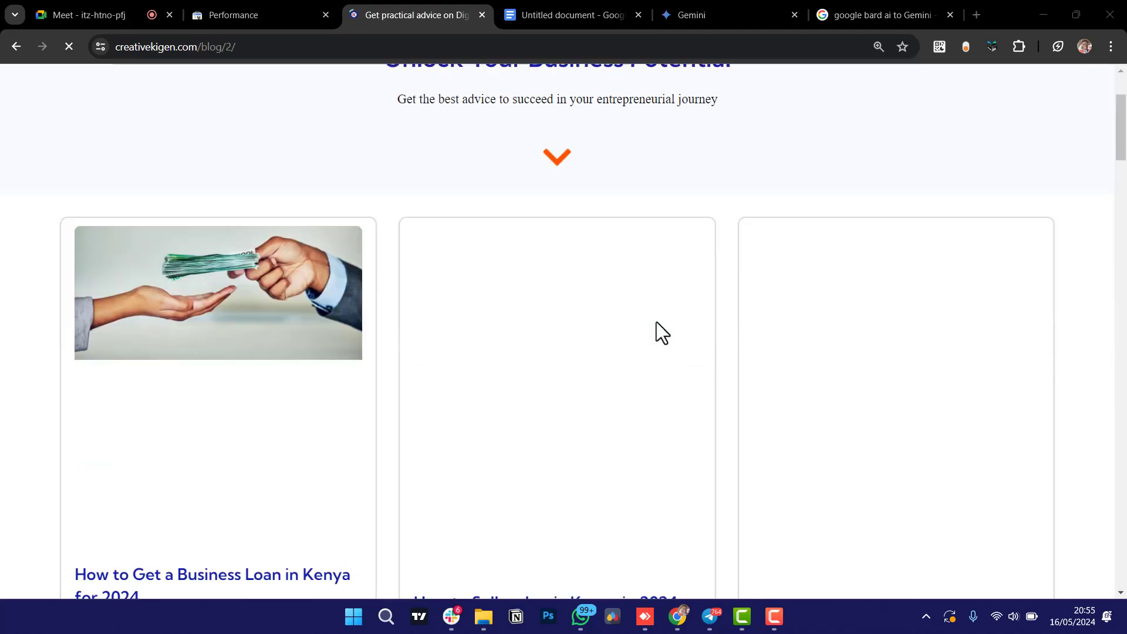
scroll(657, 498, down, 12)
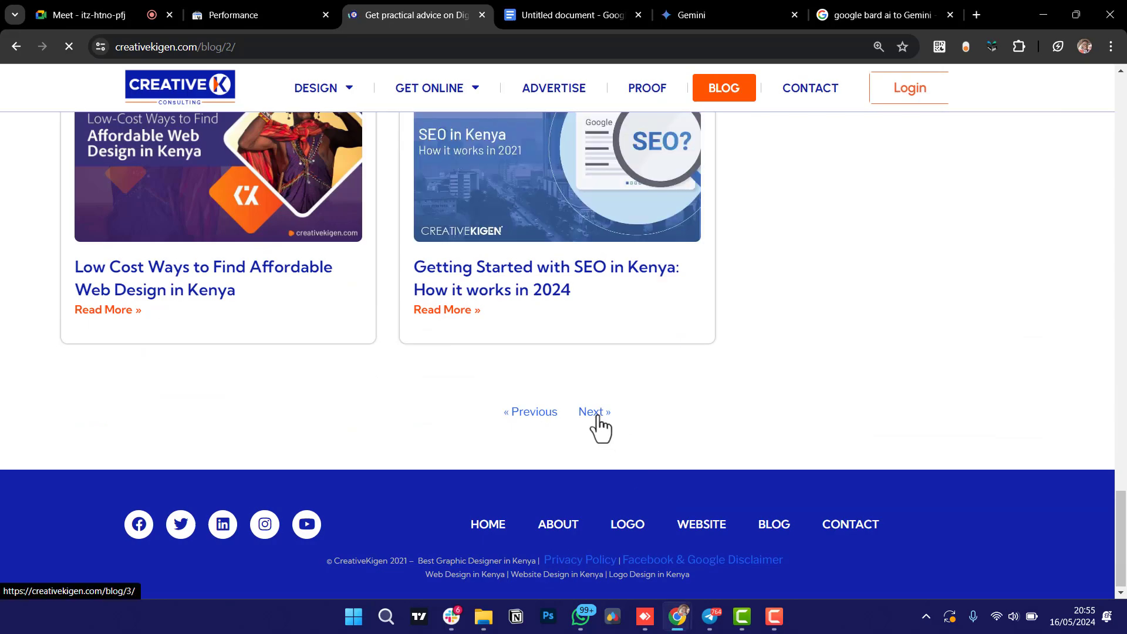
click(594, 412)
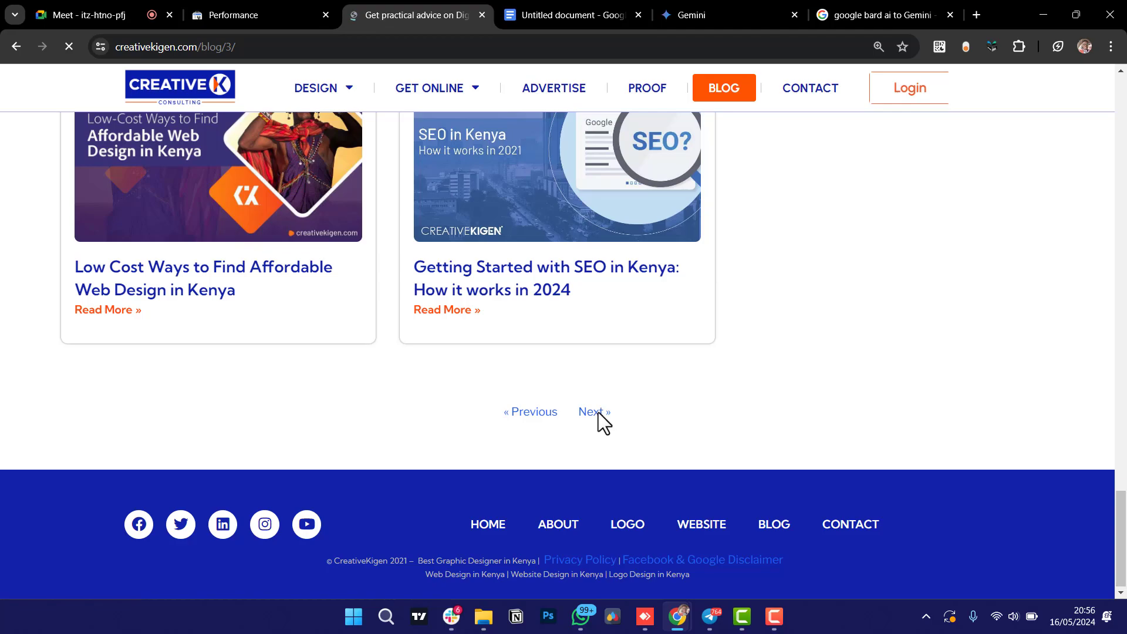
scroll(681, 287, down, 10)
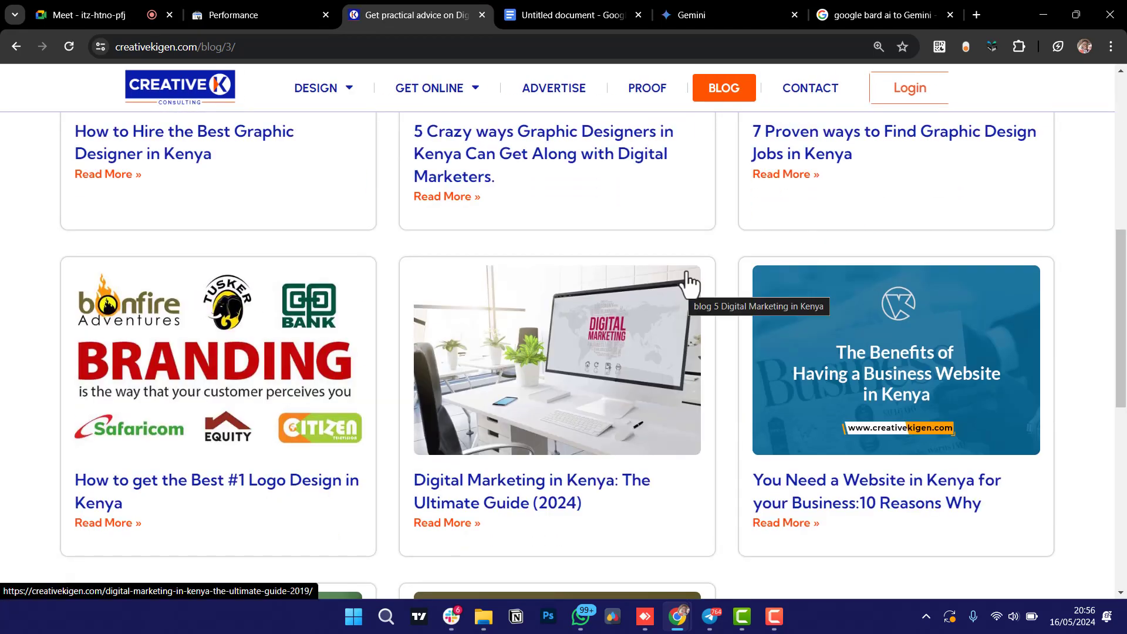
scroll(717, 284, down, 9)
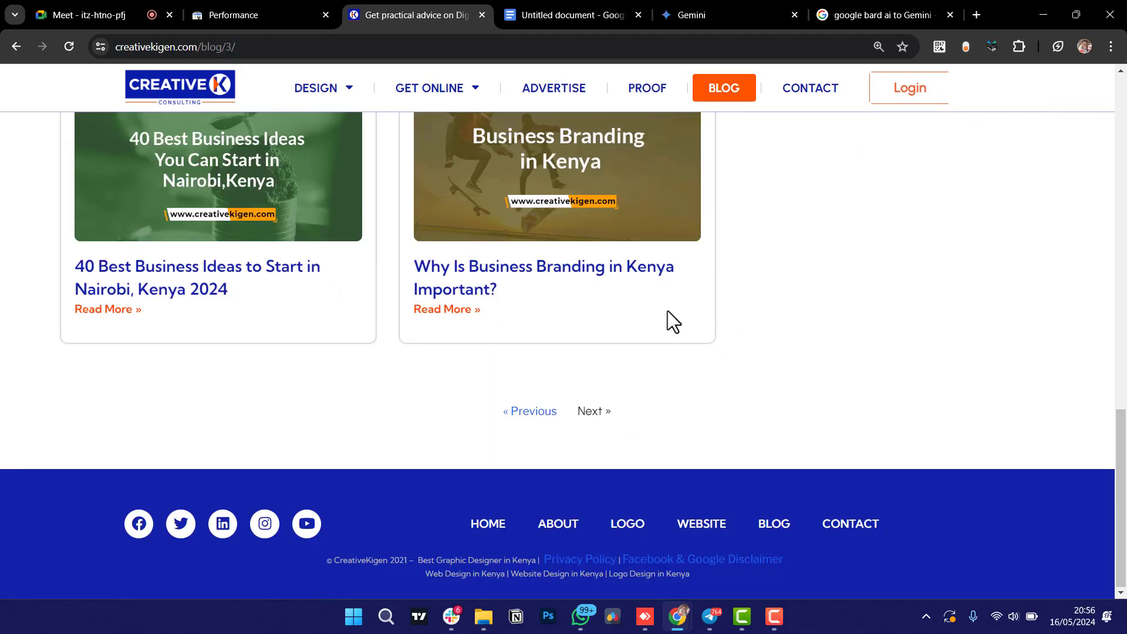
scroll(667, 311, up, 2)
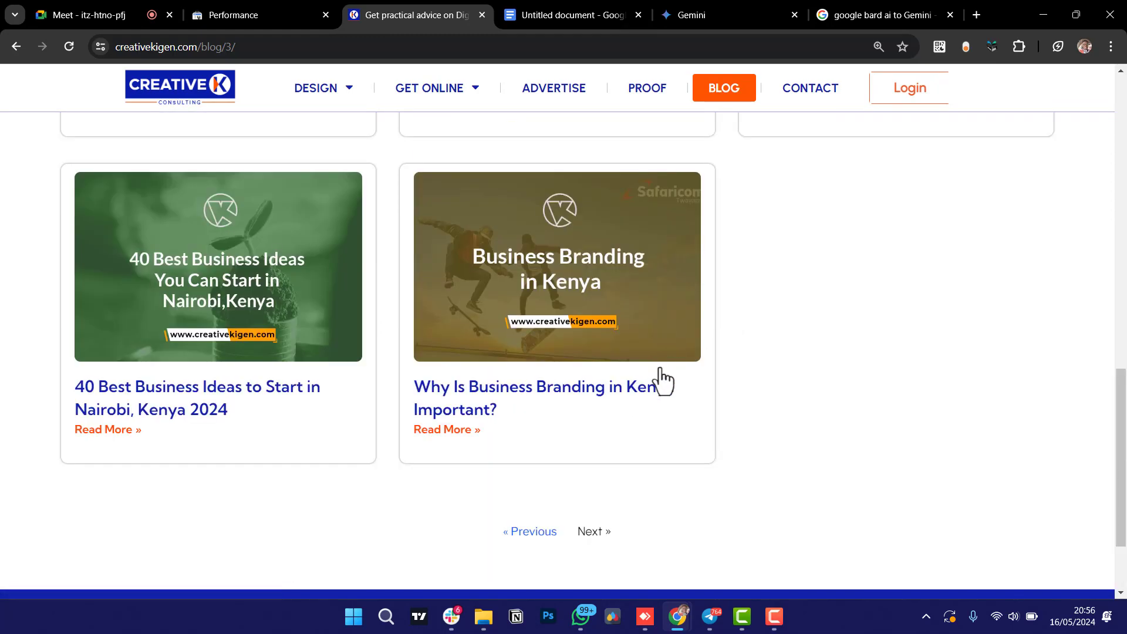
click(447, 431)
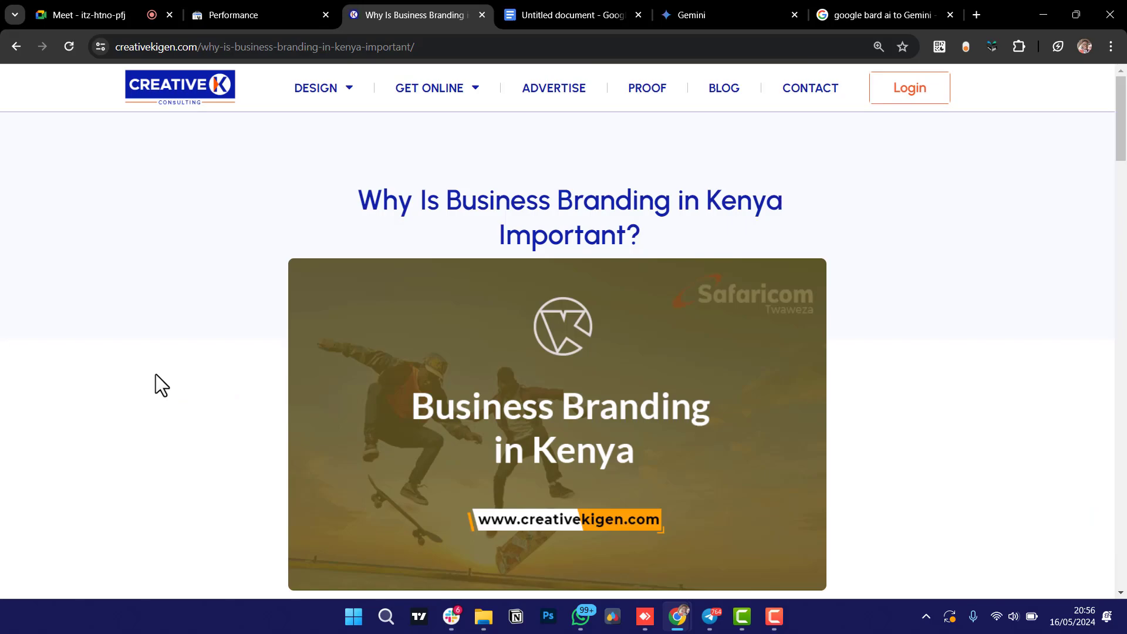
scroll(157, 376, down, 5)
scroll(156, 376, down, 3)
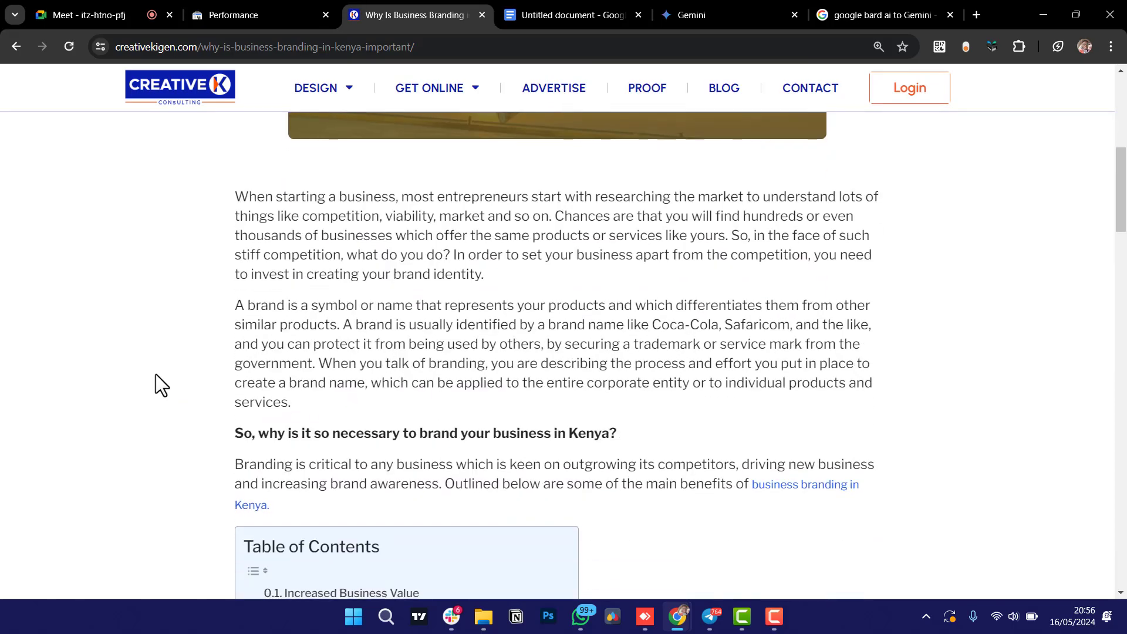
scroll(176, 402, down, 9)
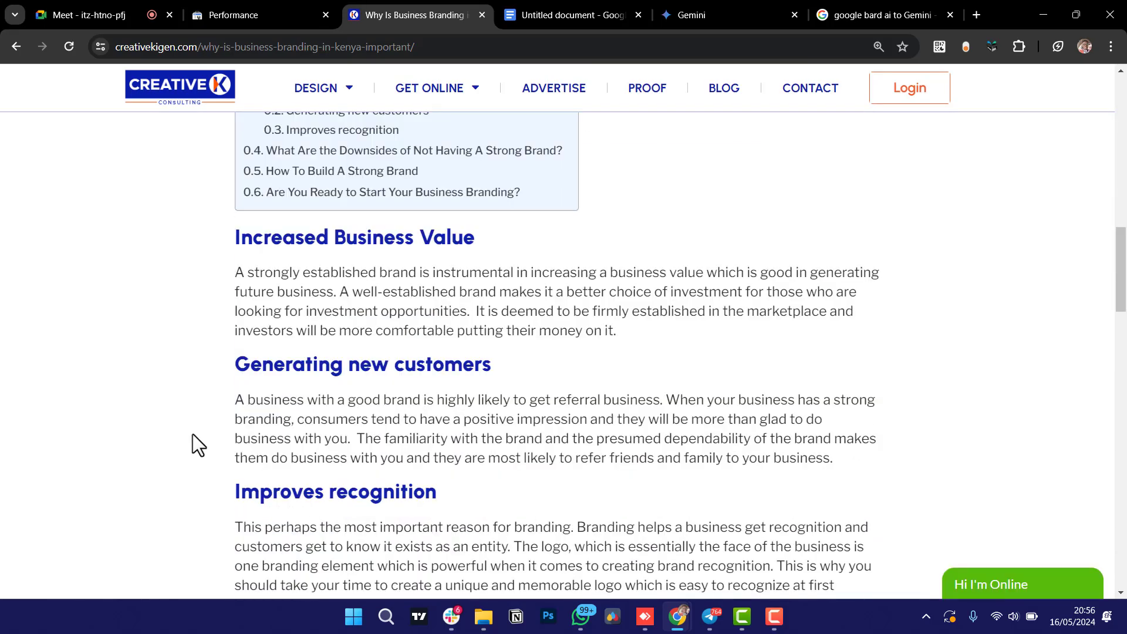
scroll(193, 434, down, 6)
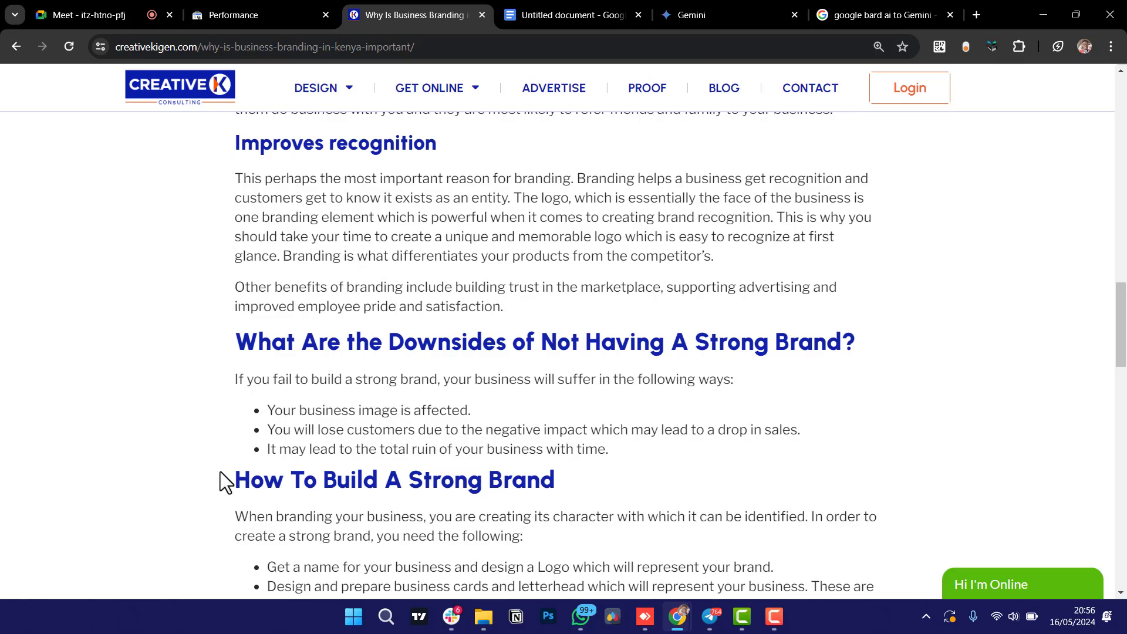
scroll(220, 471, down, 8)
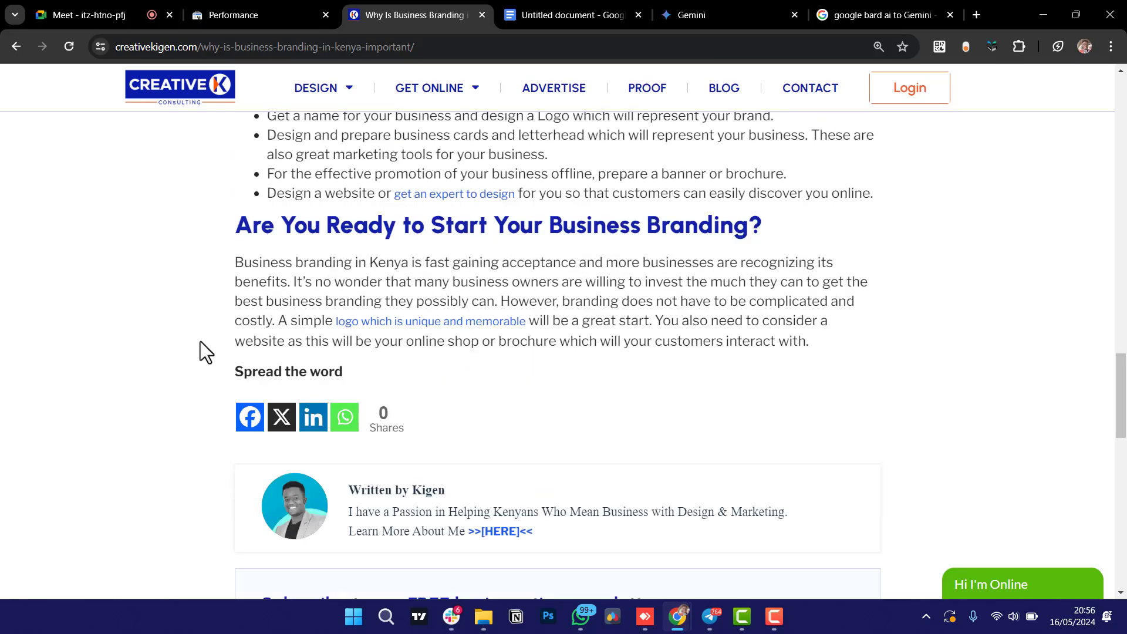
scroll(201, 342, up, 4)
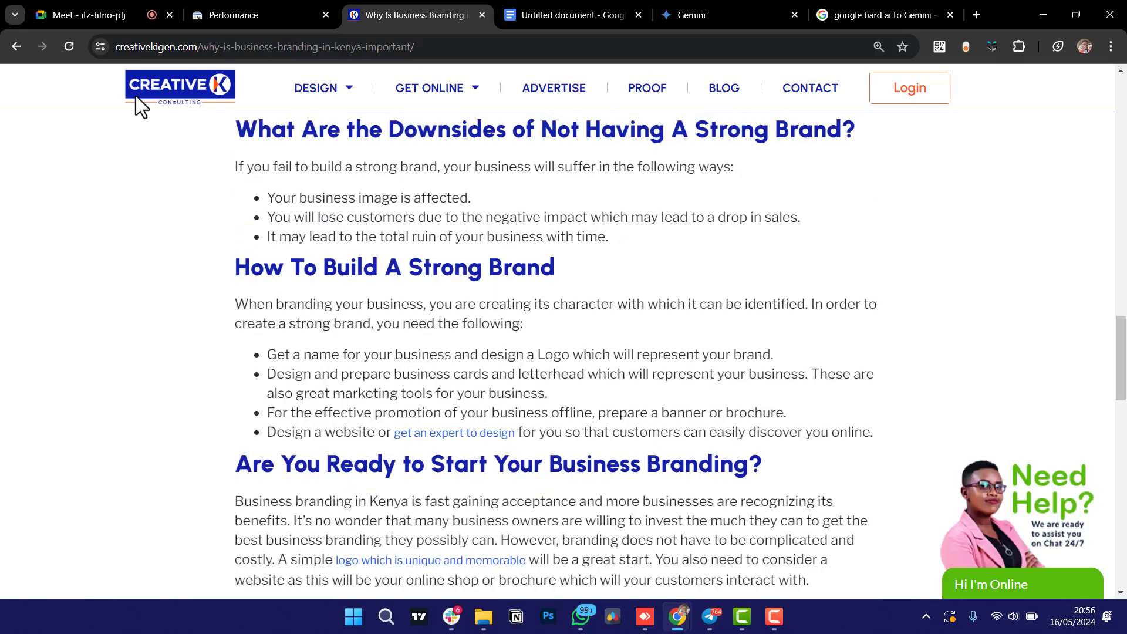
click(16, 47)
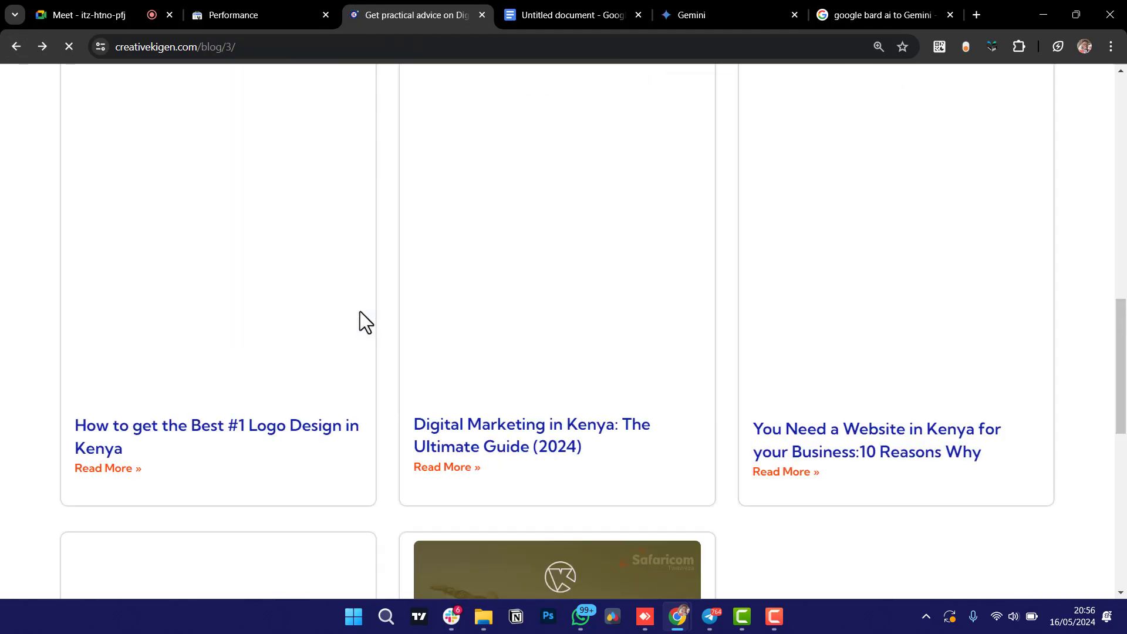
scroll(464, 366, down, 2)
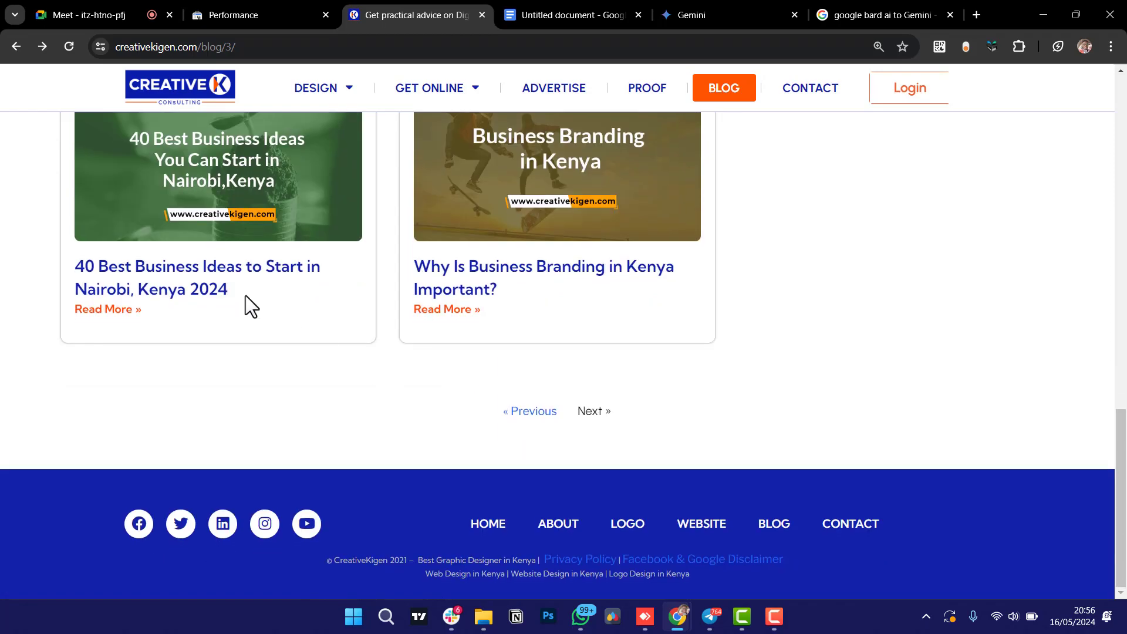
Open the '40 Best Business Ideas to Start in Nairobi, Kenya 2024' post and select 'Best Business Ideas to Start in Nairobi' in its title.
click(166, 284)
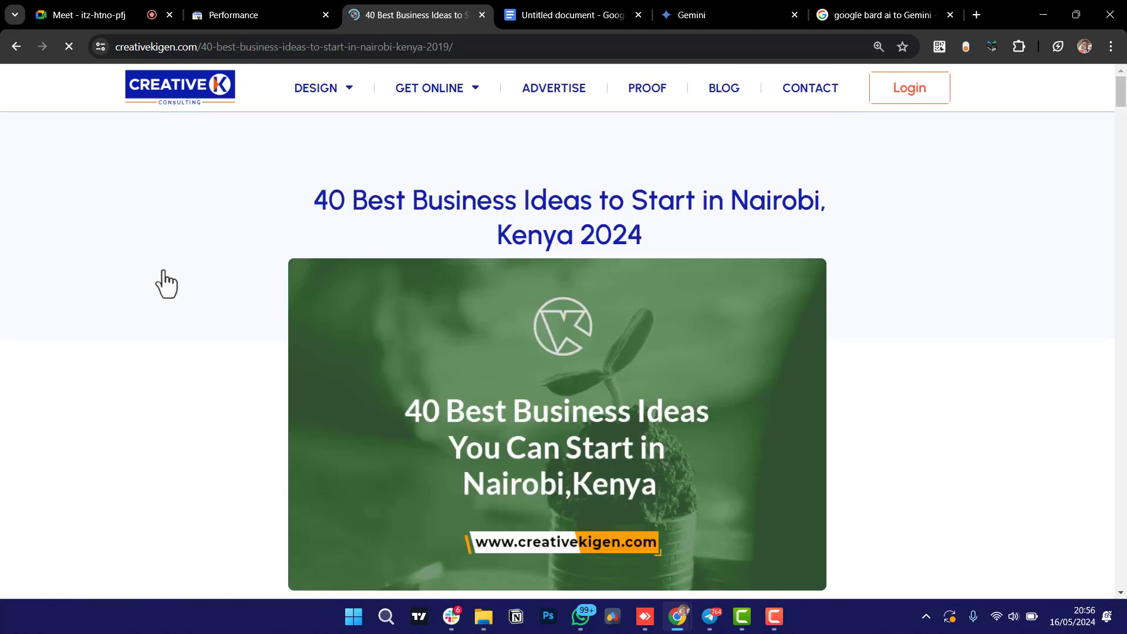
scroll(164, 282, down, 3)
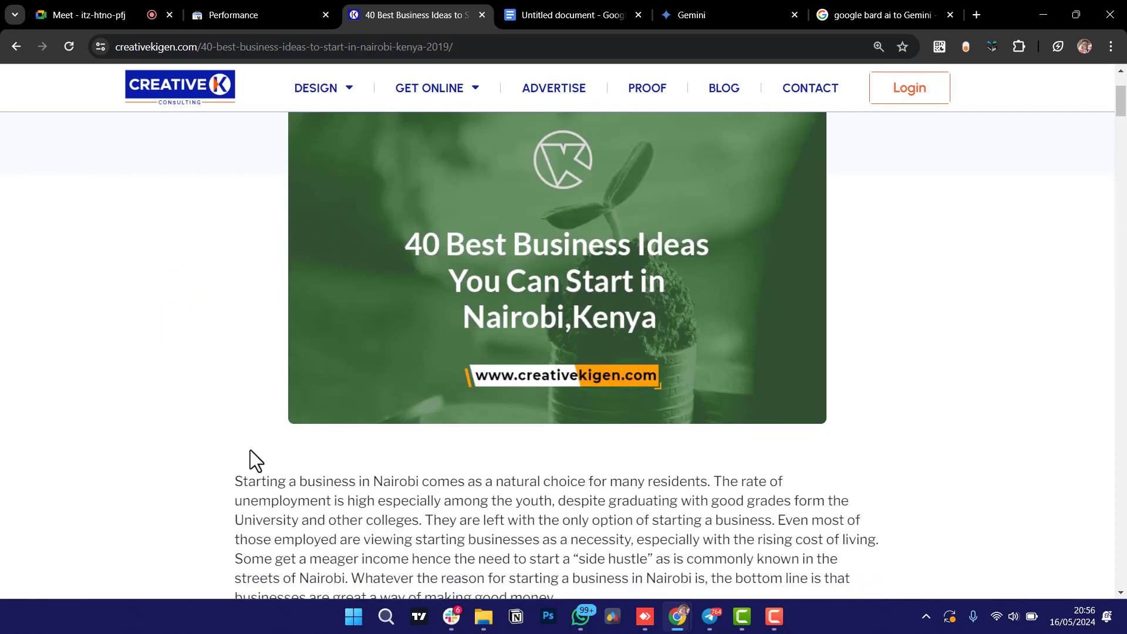
scroll(611, 397, up, 3)
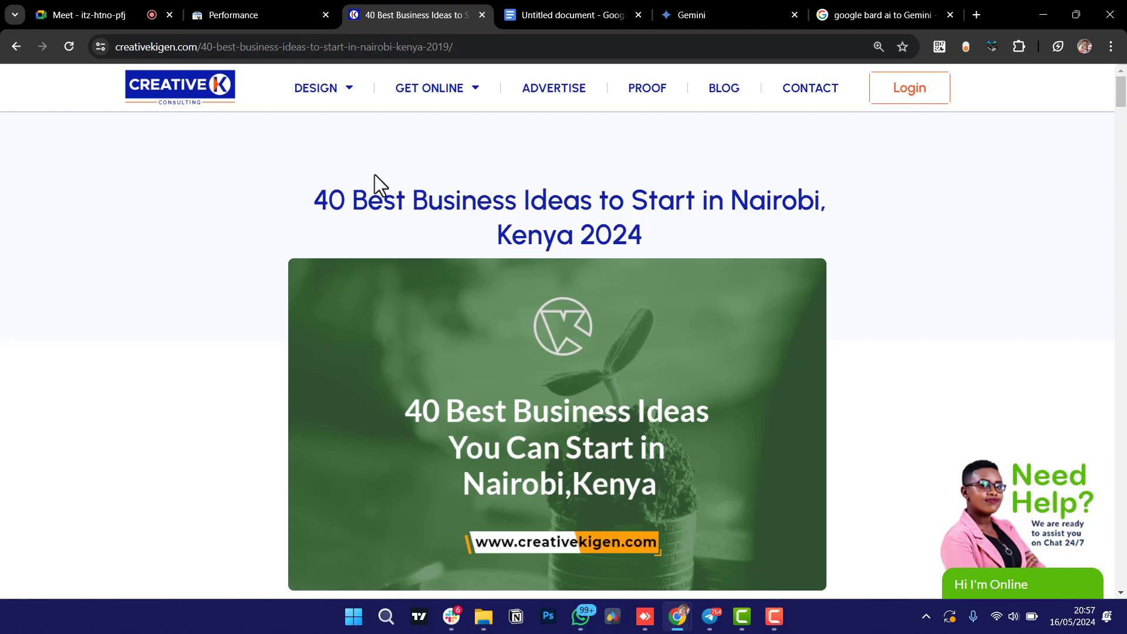
drag(352, 196, 821, 198)
key(ctrl+c)
Replace the Google query with the pasted phrase 'Best Business Ideas to Start in Nairobi' and search.
click(884, 13)
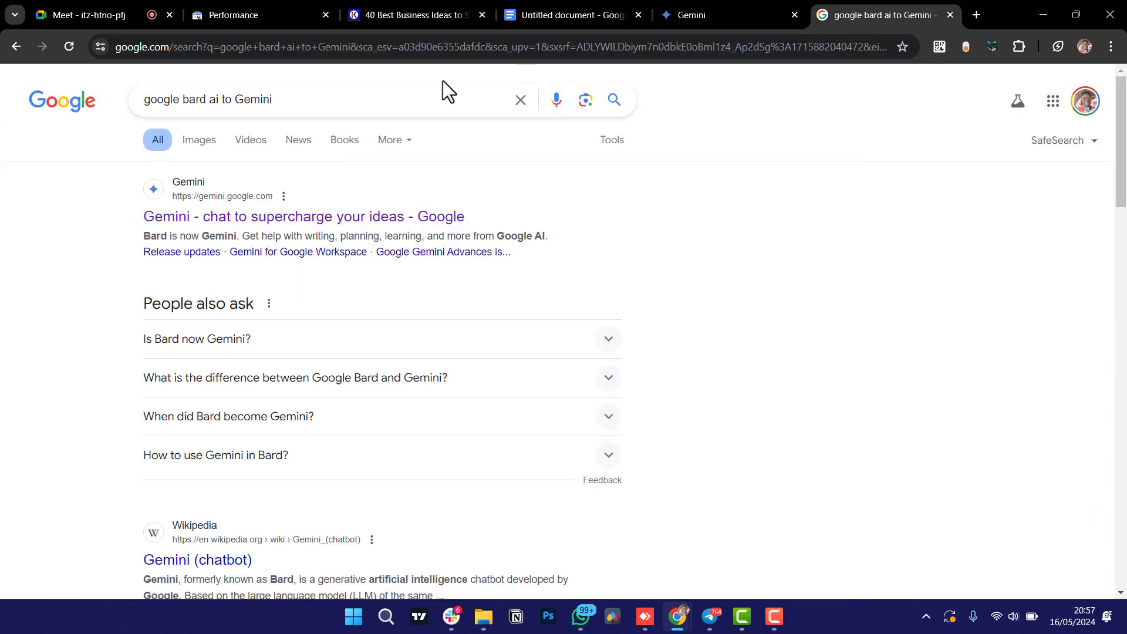
triple_click(396, 95)
key(ctrl+v)
key(Return)
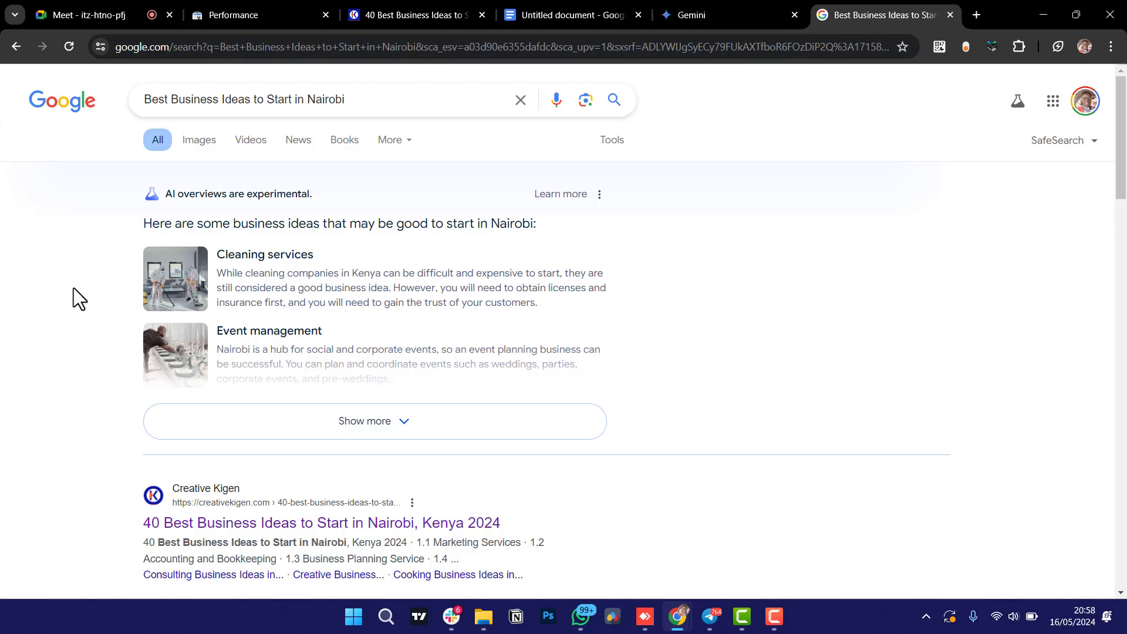
scroll(73, 288, down, 5)
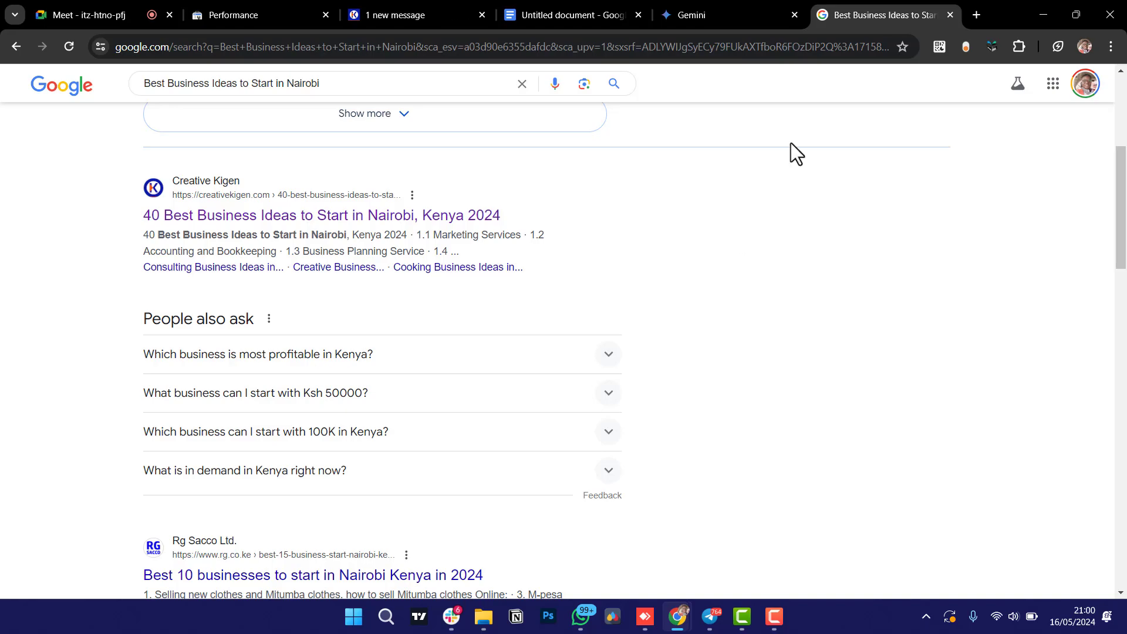
Go to the ChatGPT website from the address bar.
click(812, 47)
text(chat.openai.com)
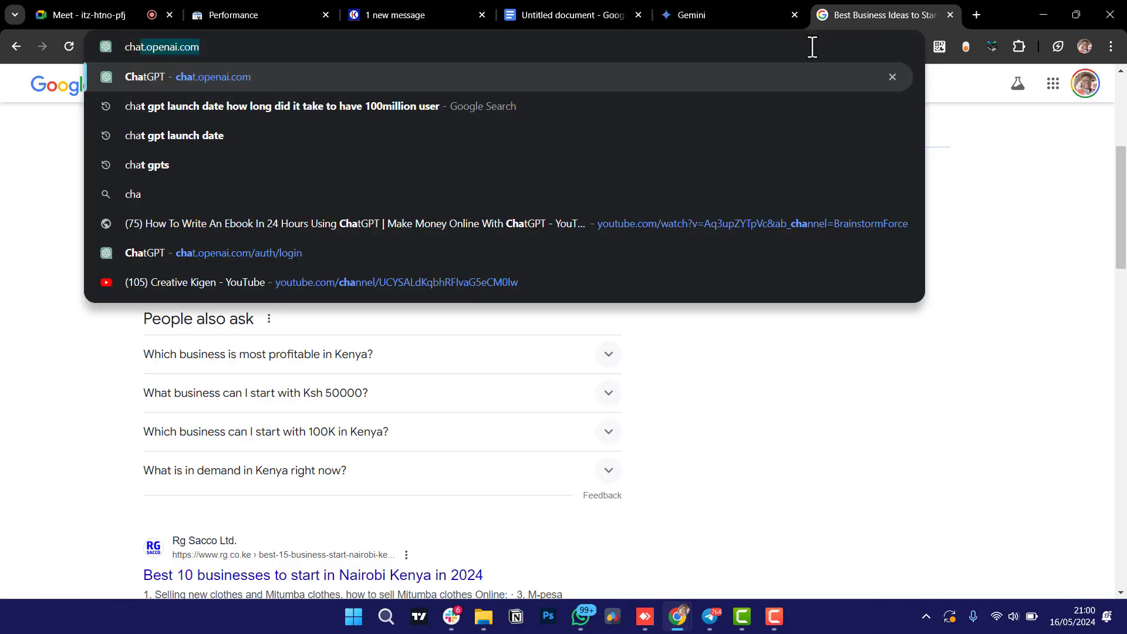
key(Return)
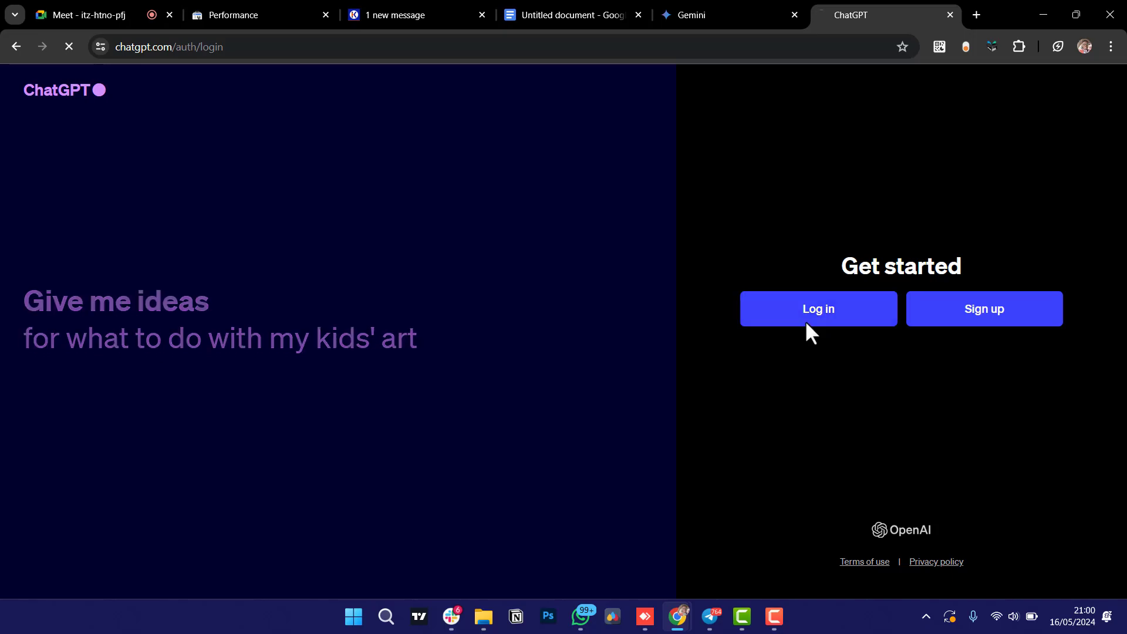
Log in to ChatGPT with the saved e-mail and Continue with Google.
click(806, 320)
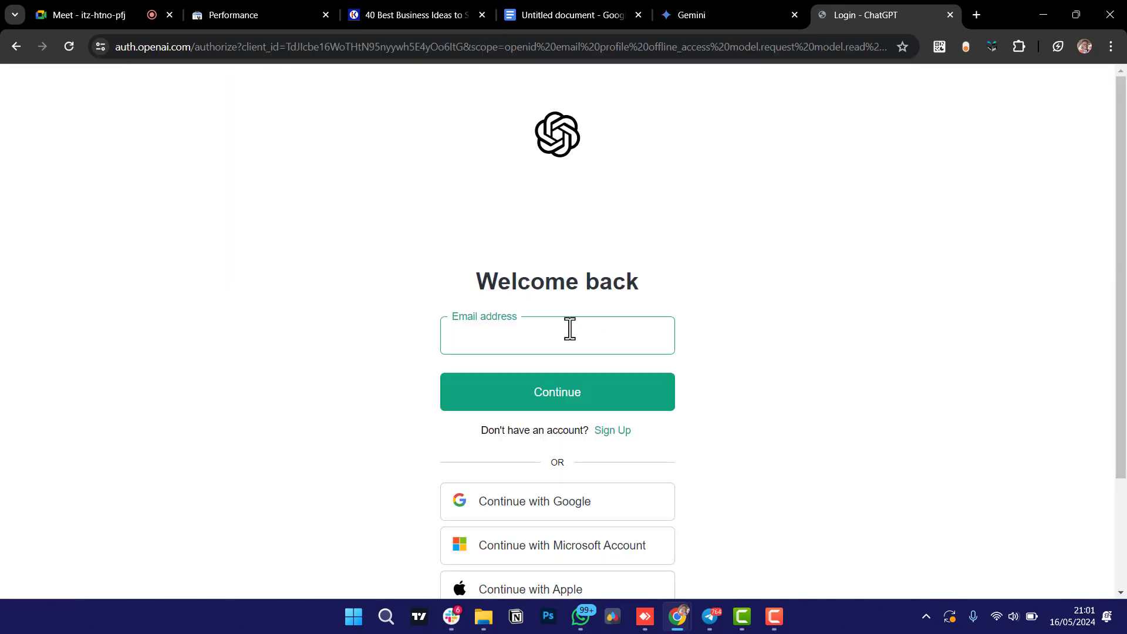
click(569, 328)
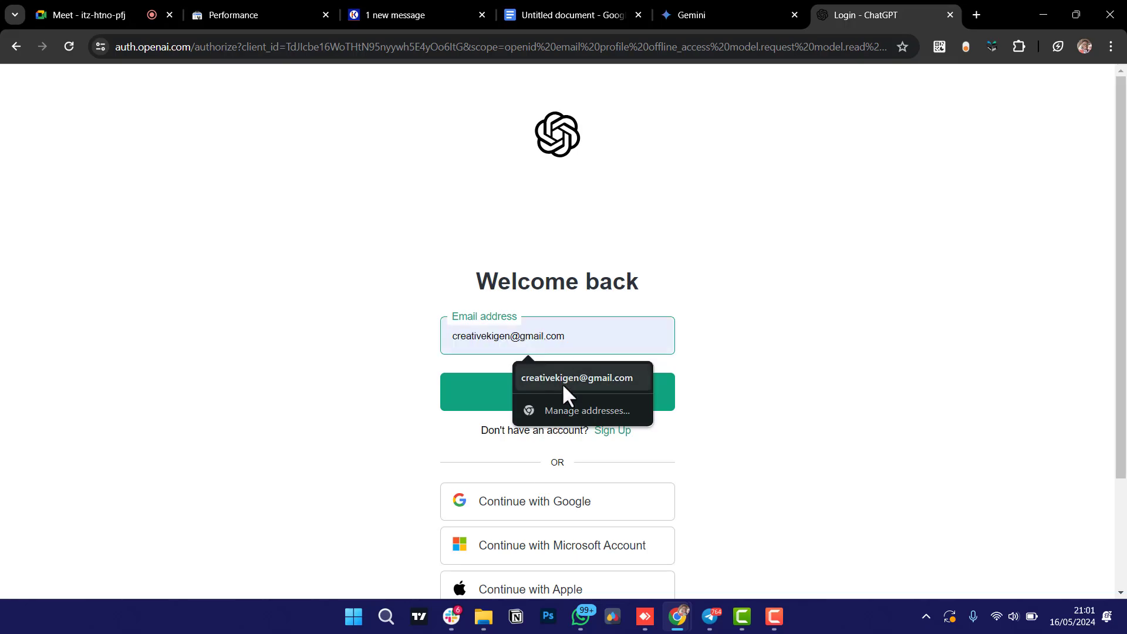
click(562, 382)
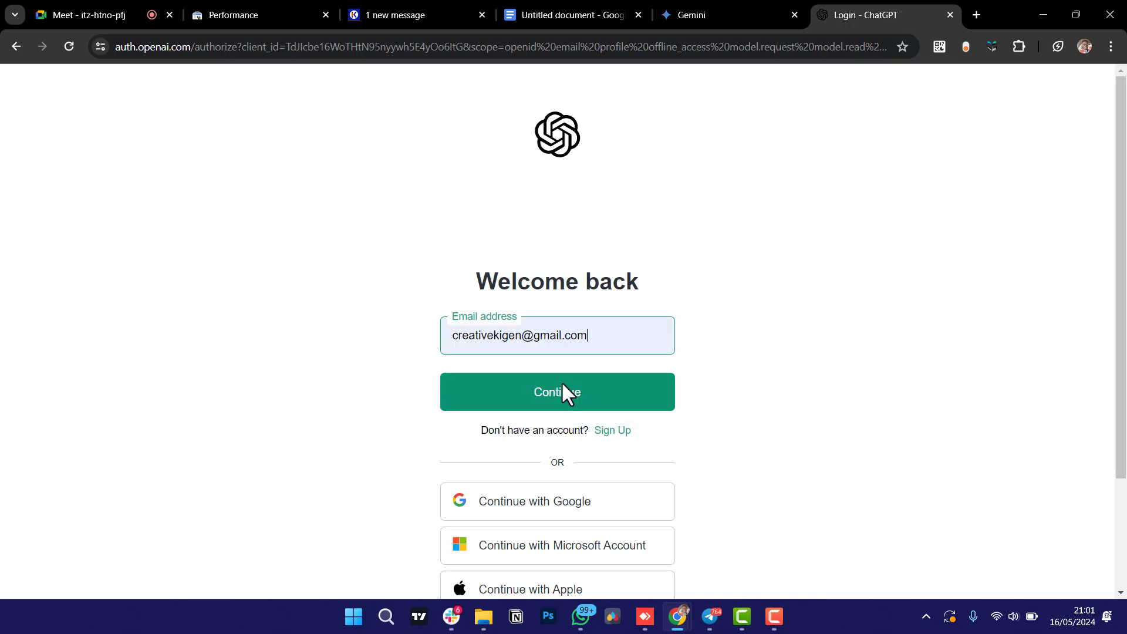
click(552, 400)
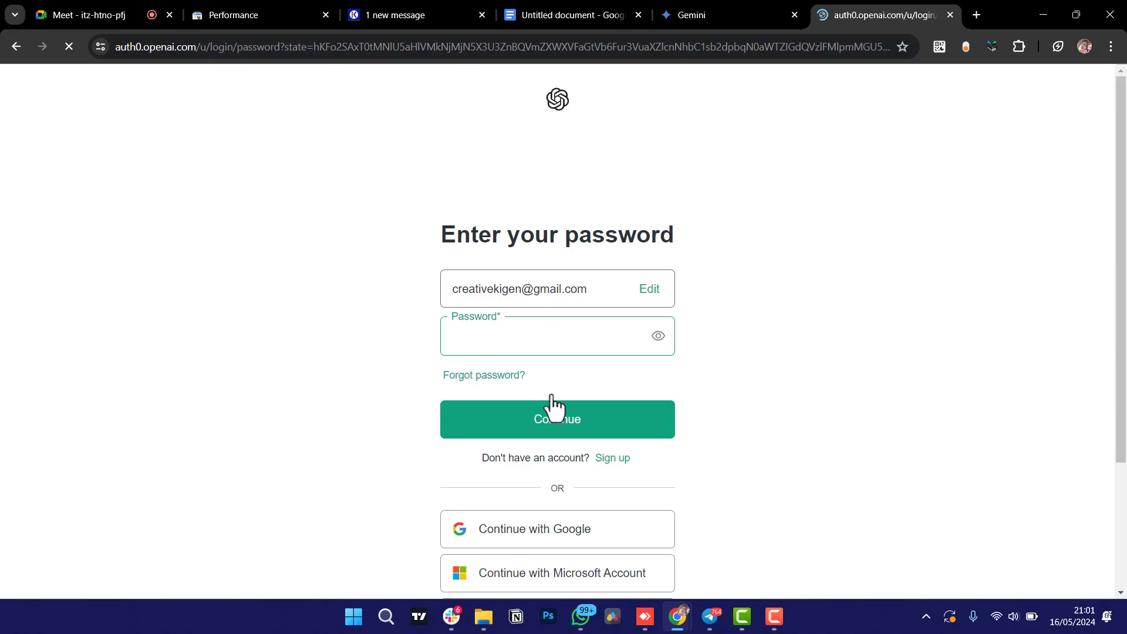
click(533, 532)
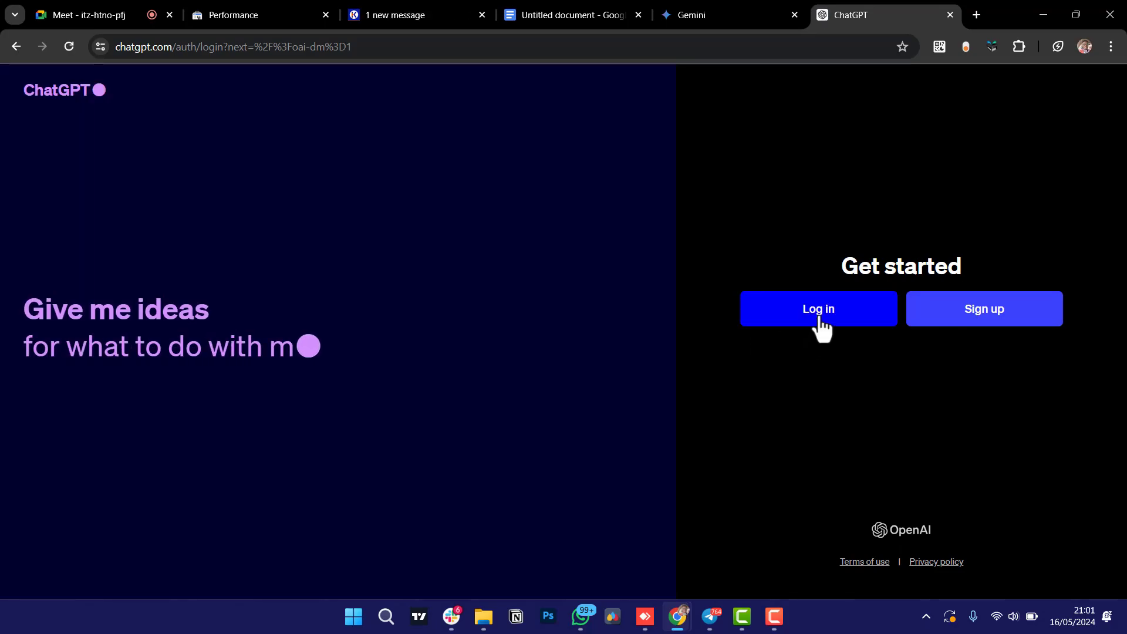
click(819, 317)
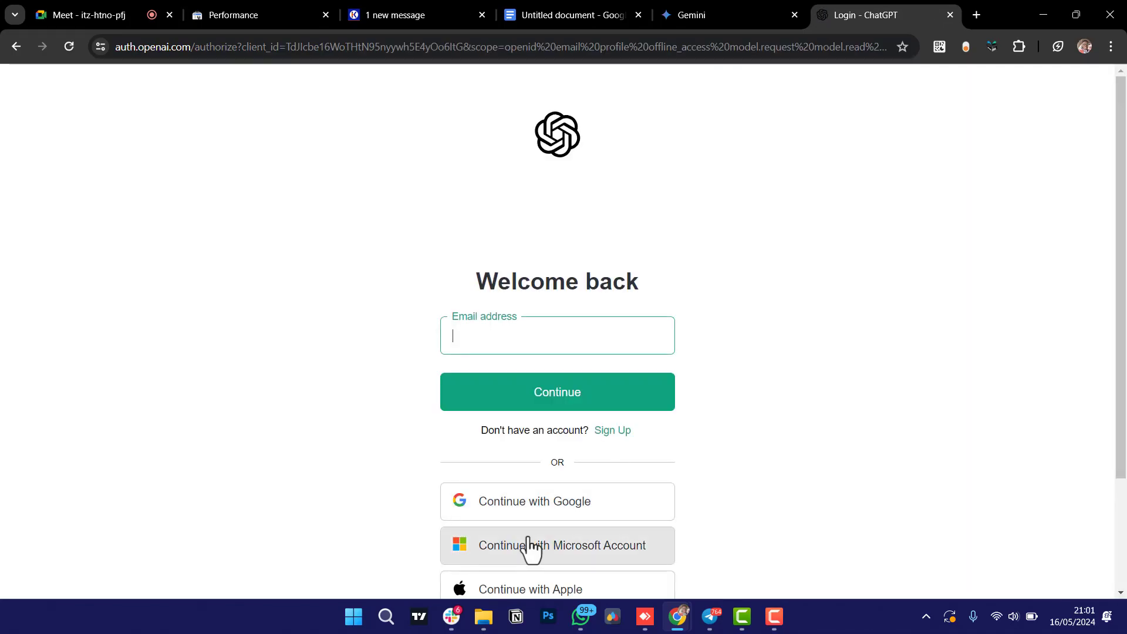
click(534, 517)
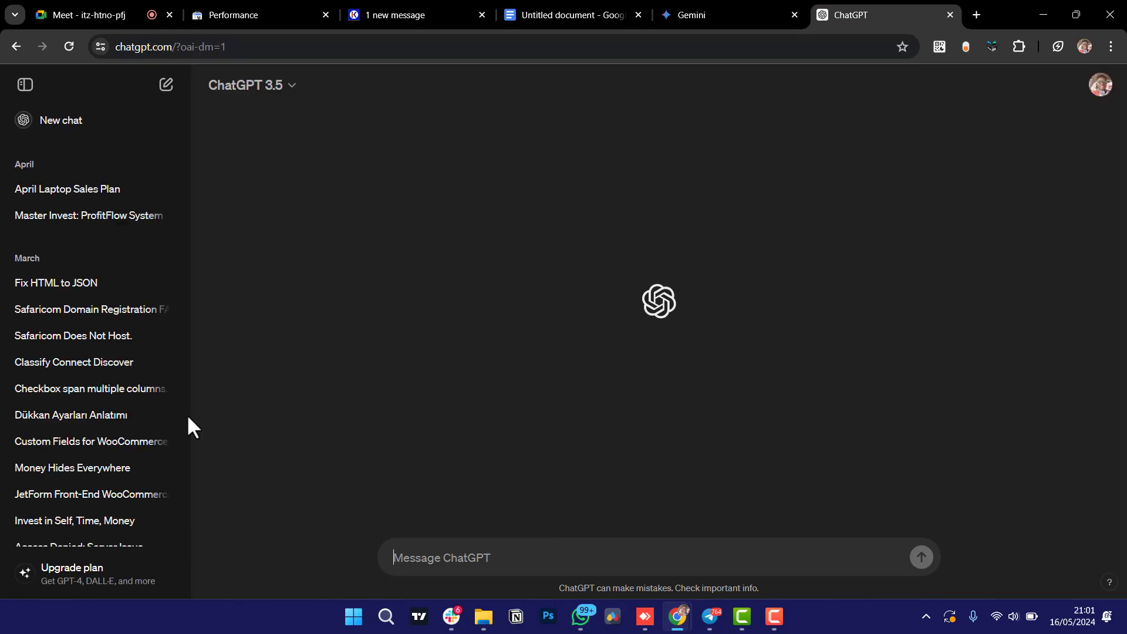
Load the Creative Kigen blog listing in the article tab, then open a new Google tab.
scroll(82, 493, down, 2)
scroll(79, 500, down, 7)
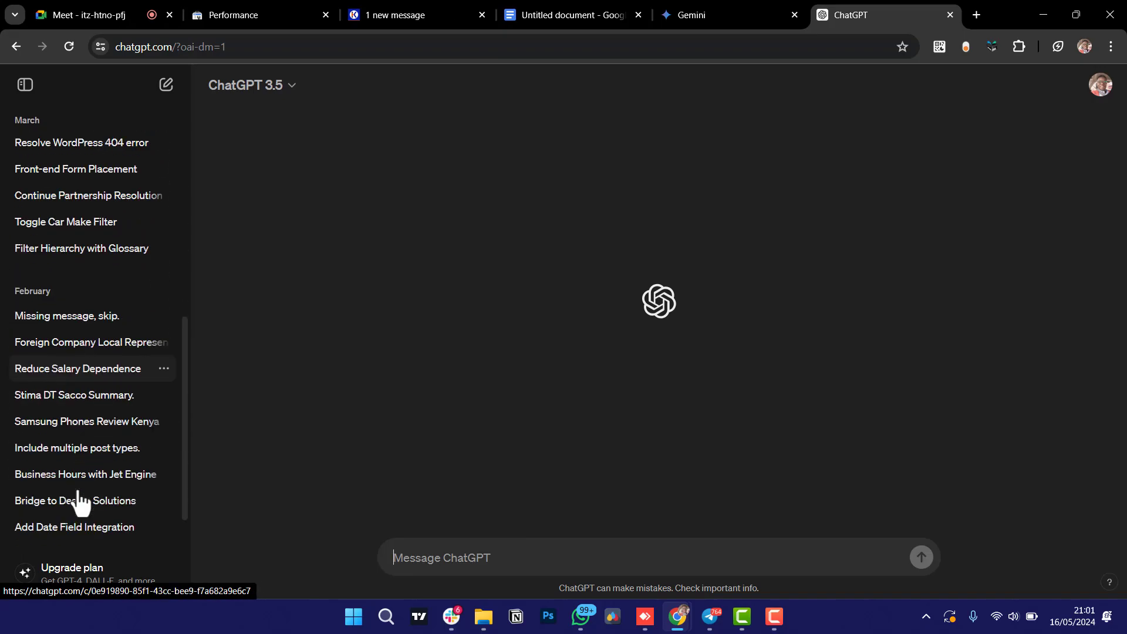
scroll(80, 501, down, 10)
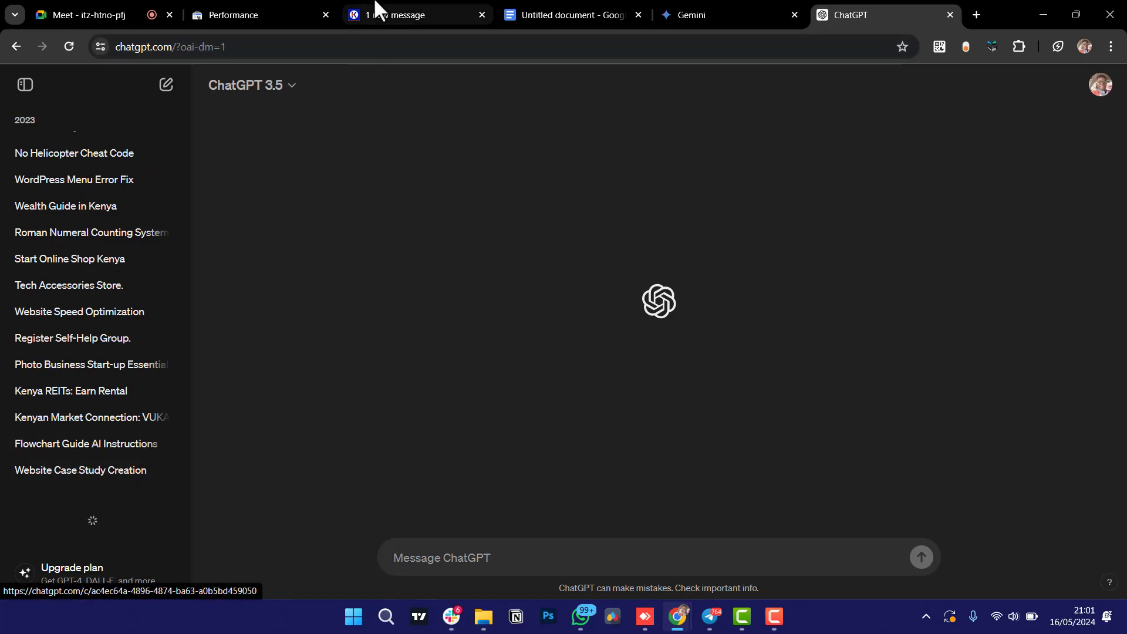
click(407, 11)
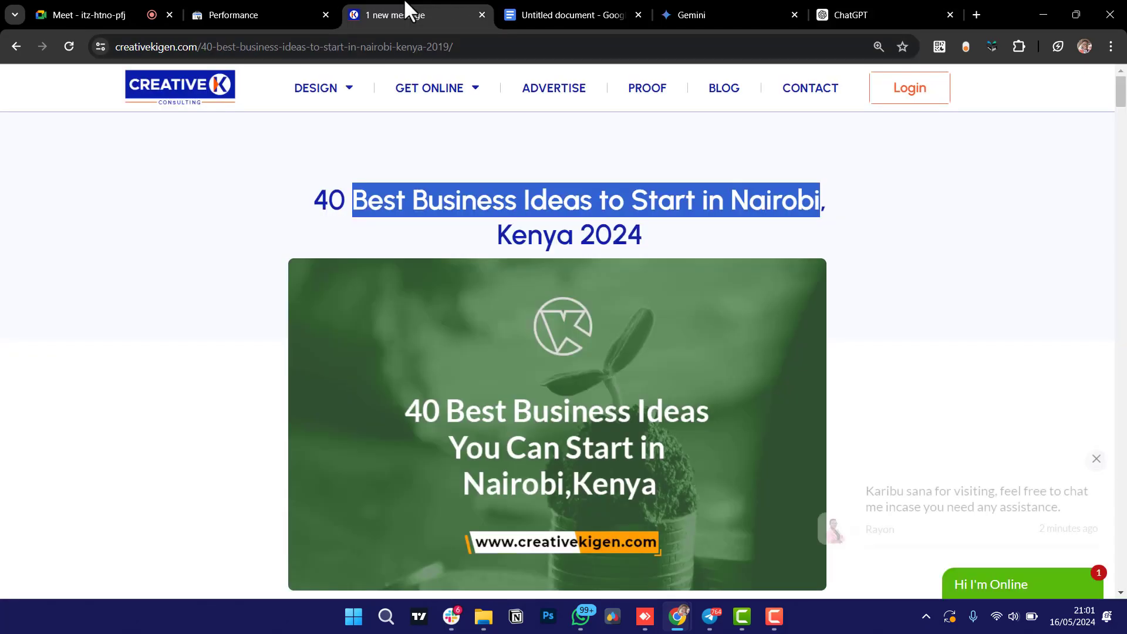
click(736, 98)
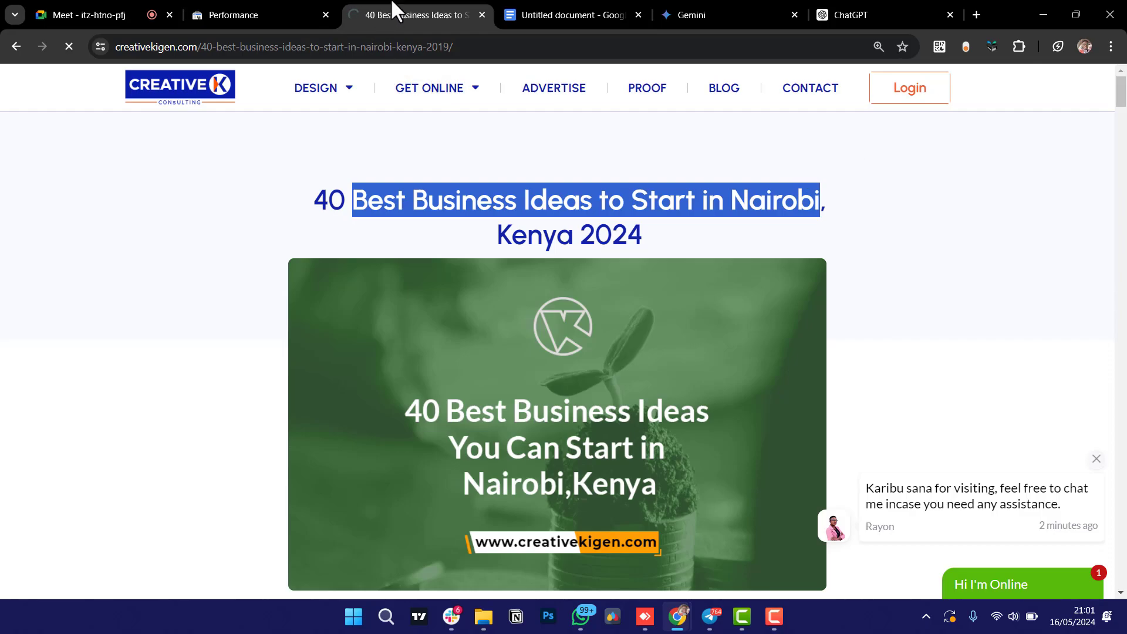
click(875, 12)
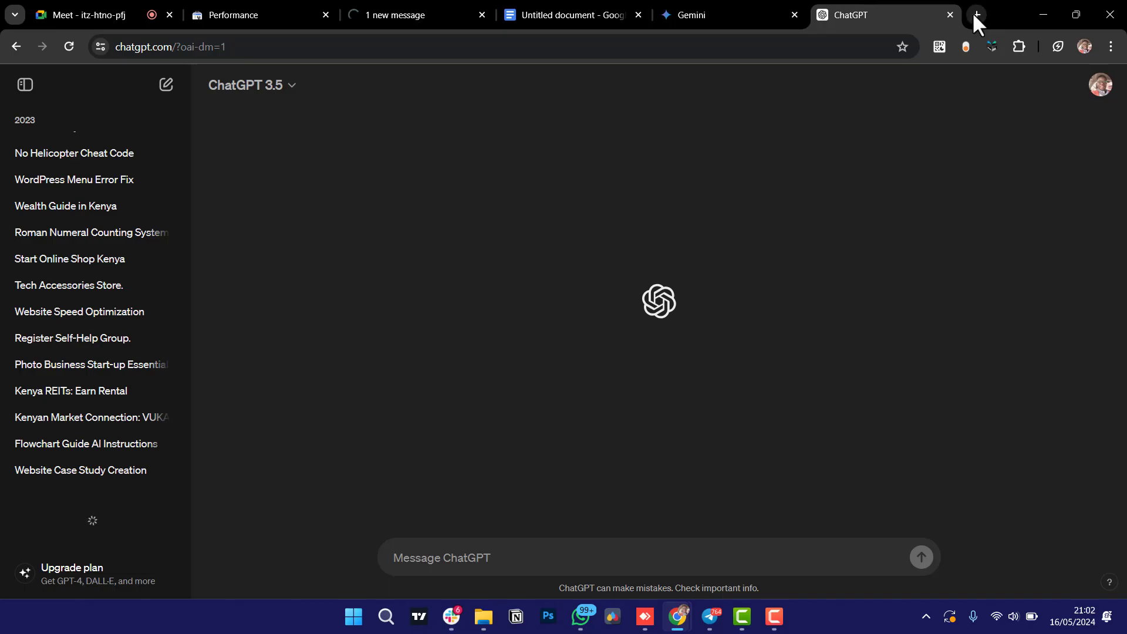
click(976, 15)
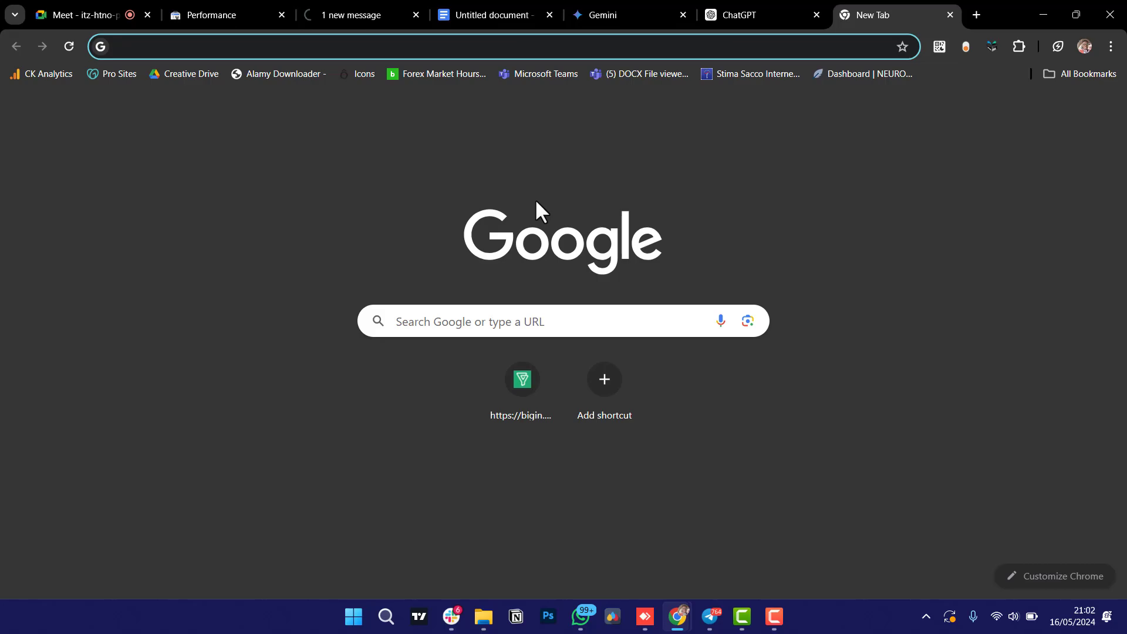
Switch to the red app on the taskbar.
click(774, 617)
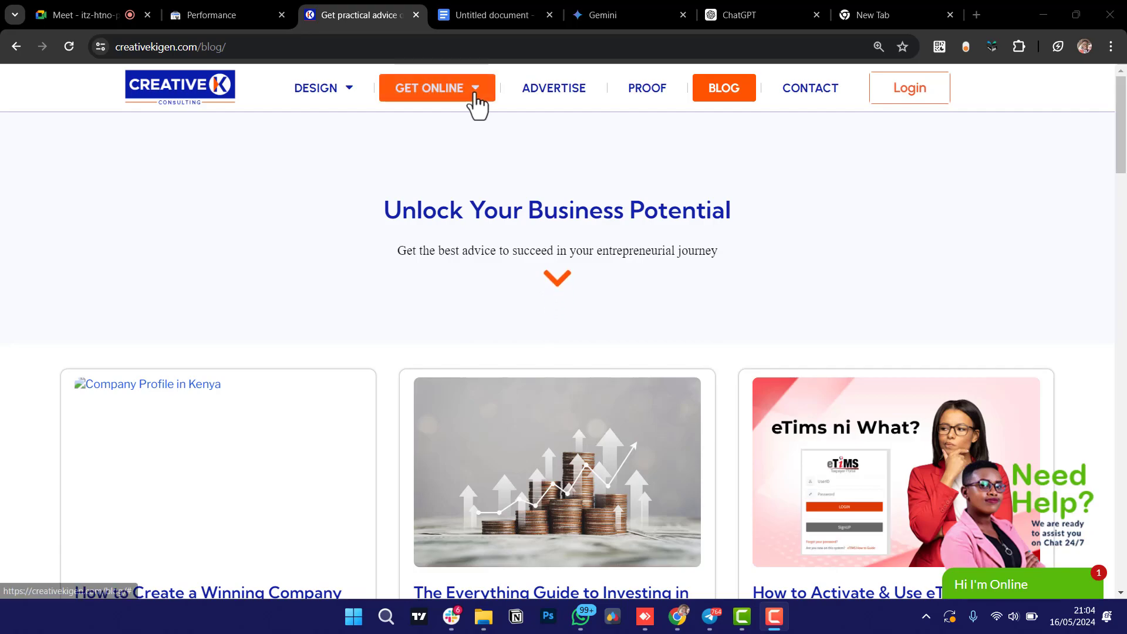
mouse_move(476, 102)
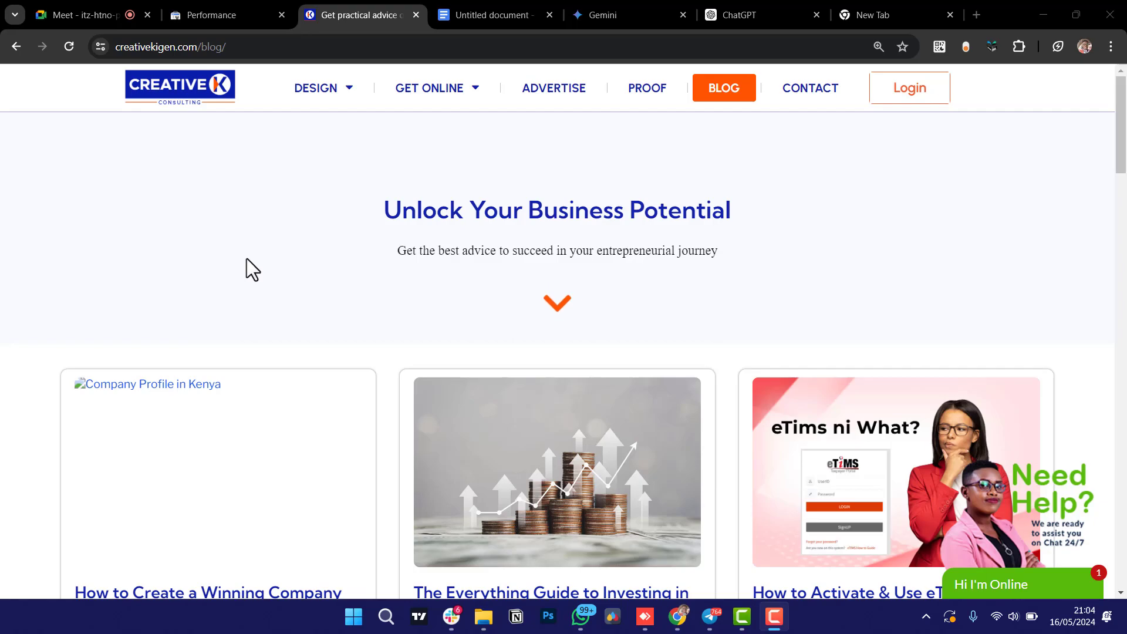
Scroll the Creative Kigen blog listing down to its pagination.
scroll(1, 388, down, 10)
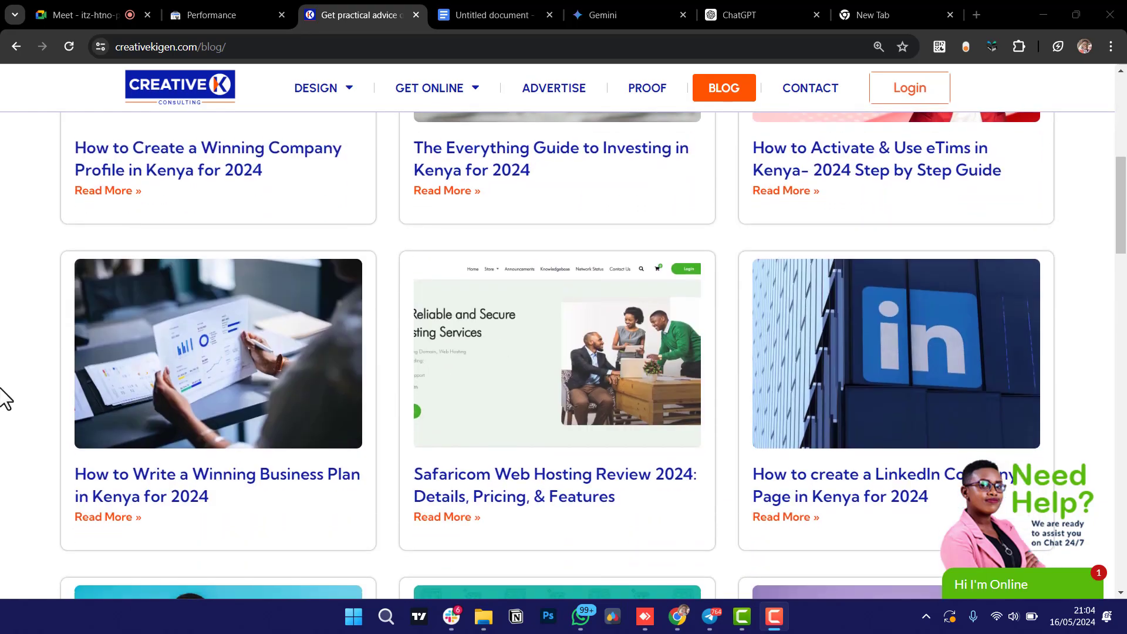
scroll(2, 388, down, 20)
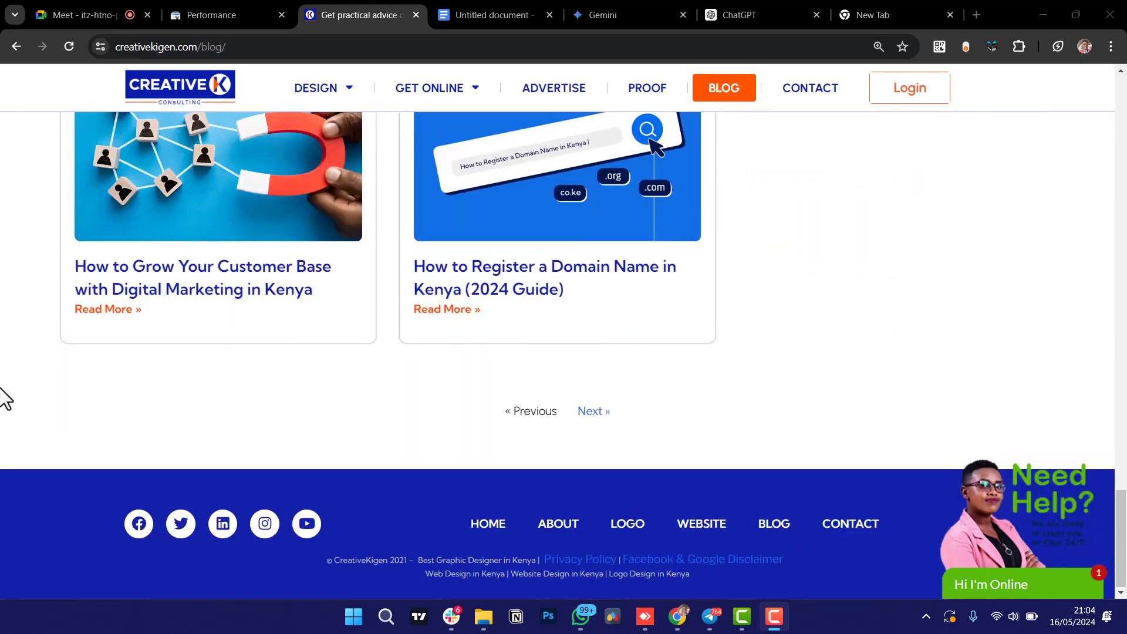
scroll(1, 388, up, 4)
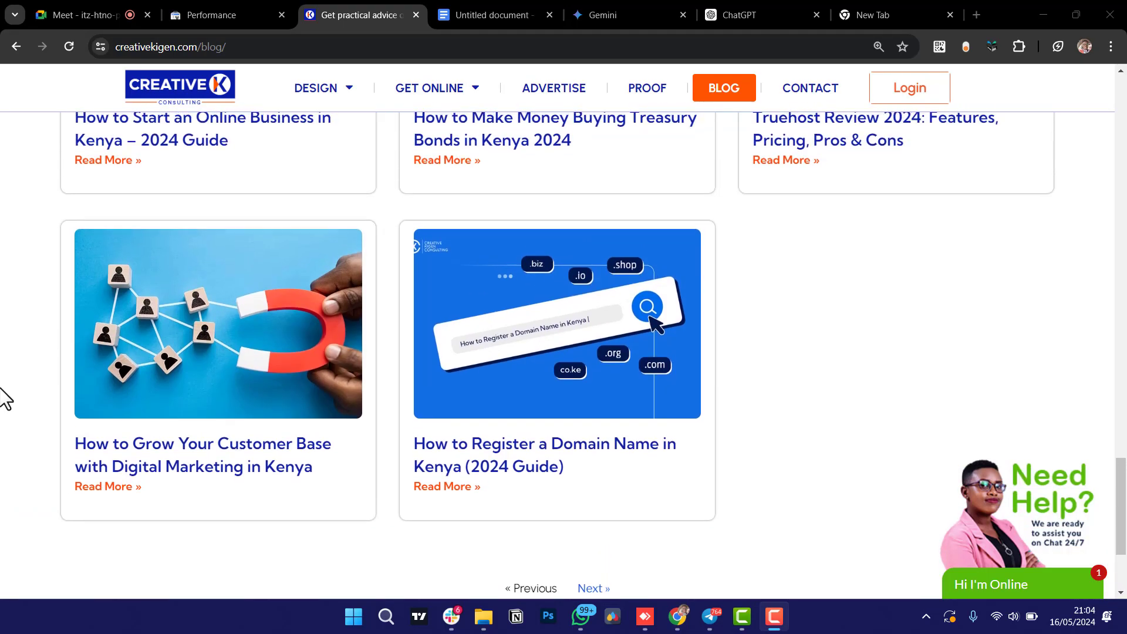
scroll(1, 389, down, 1)
scroll(2, 388, up, 2)
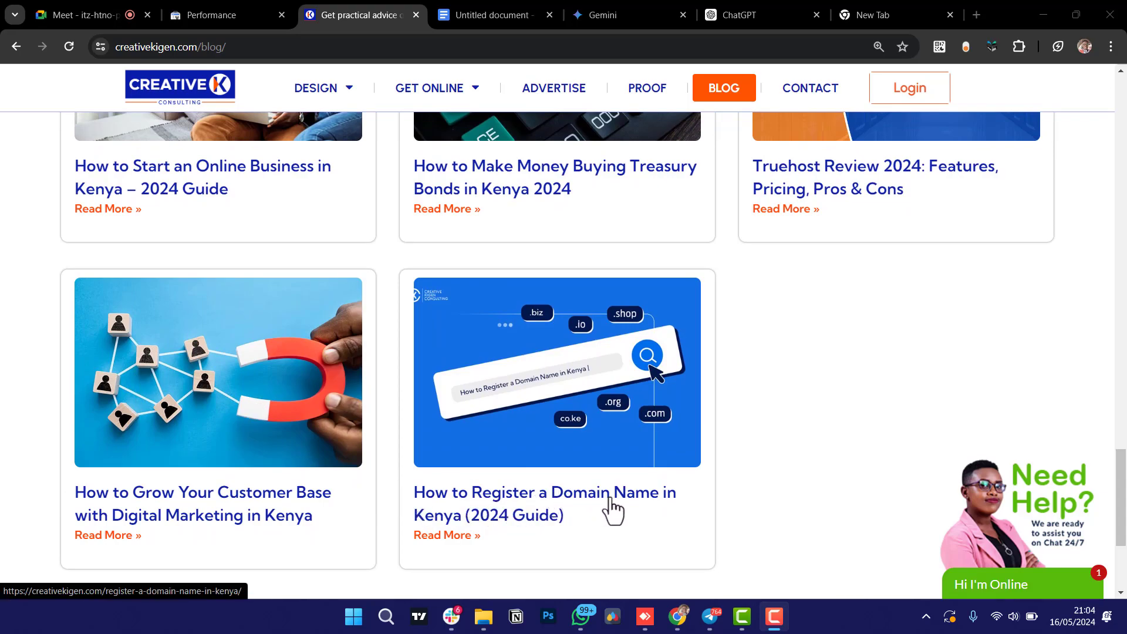
In the new Google tab, start a search with 'how to'.
click(886, 9)
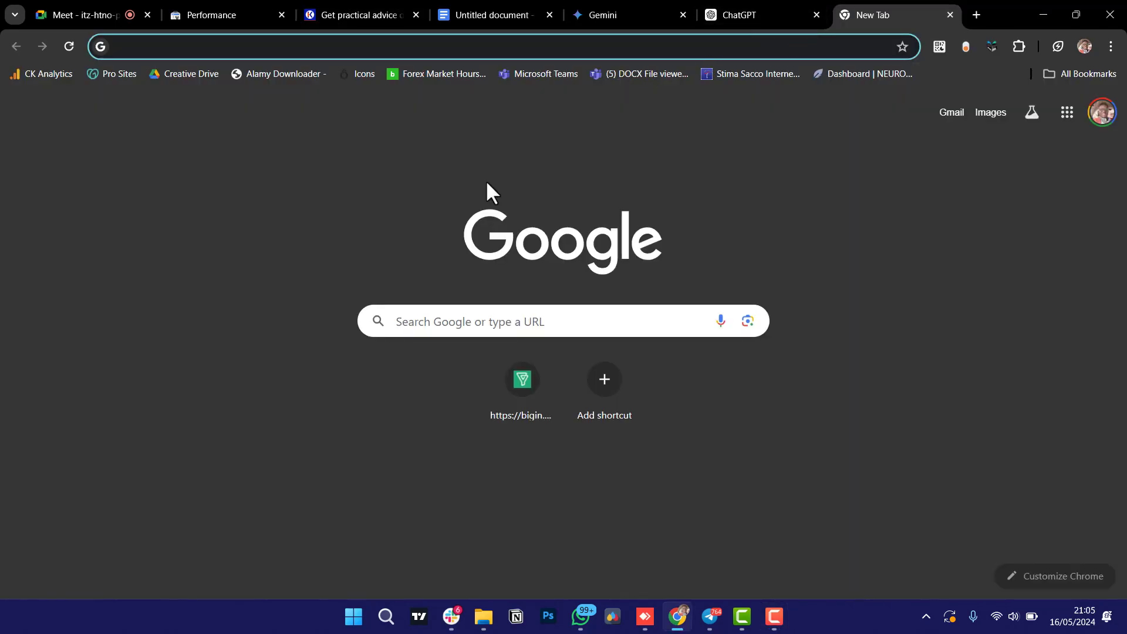
click(418, 323)
text(how)
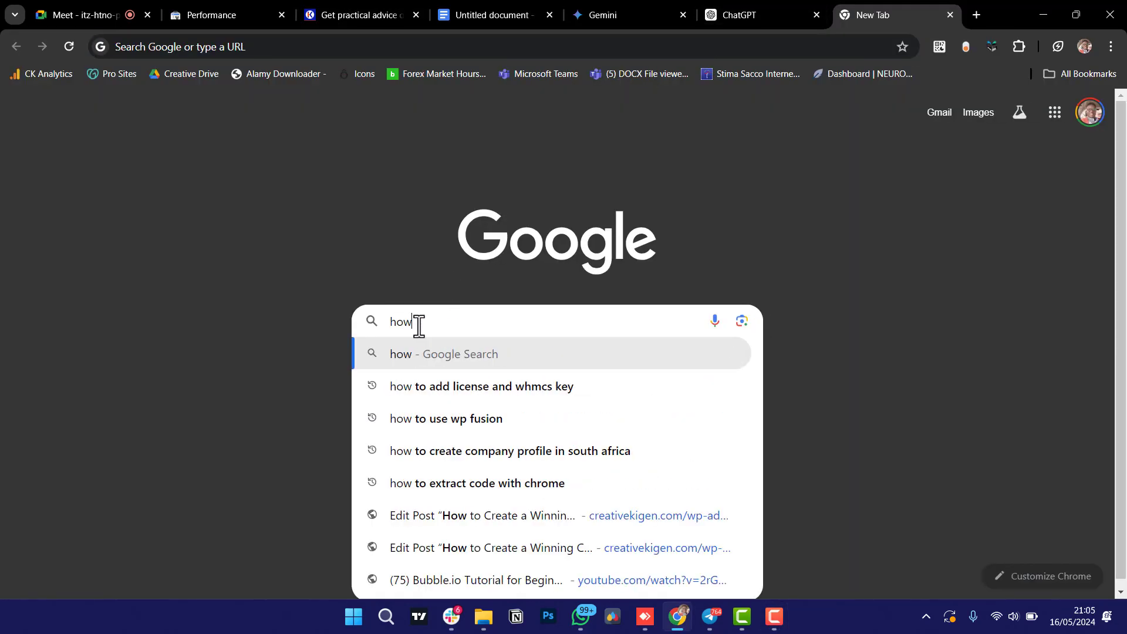
text( to)
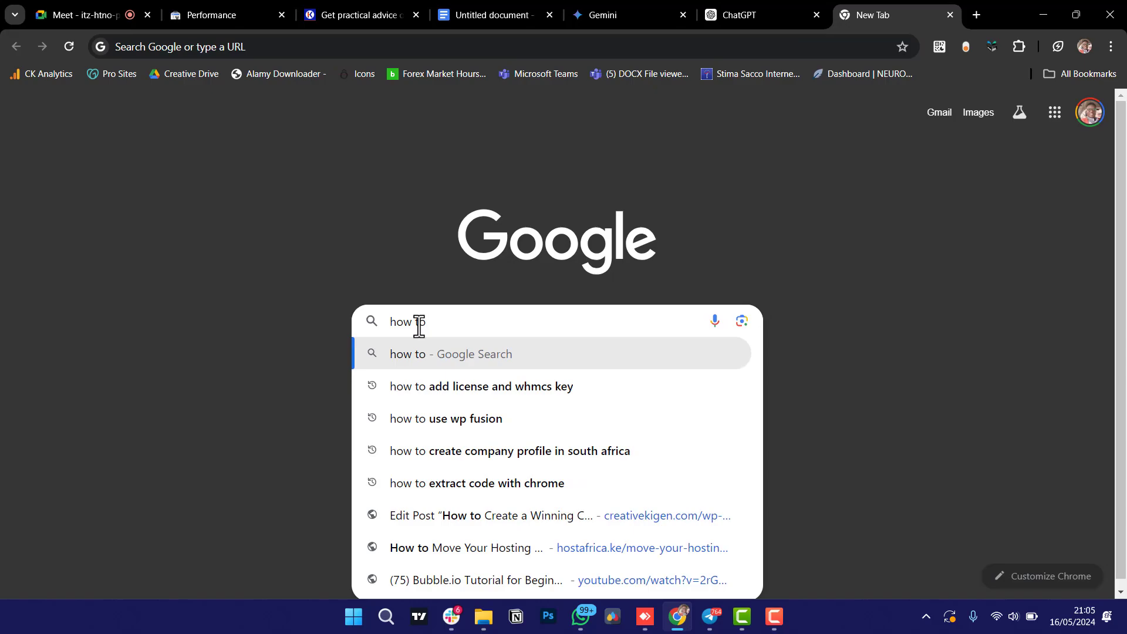
Present the entire screen to the Google Meet call, then go back to the Google search tab.
click(88, 13)
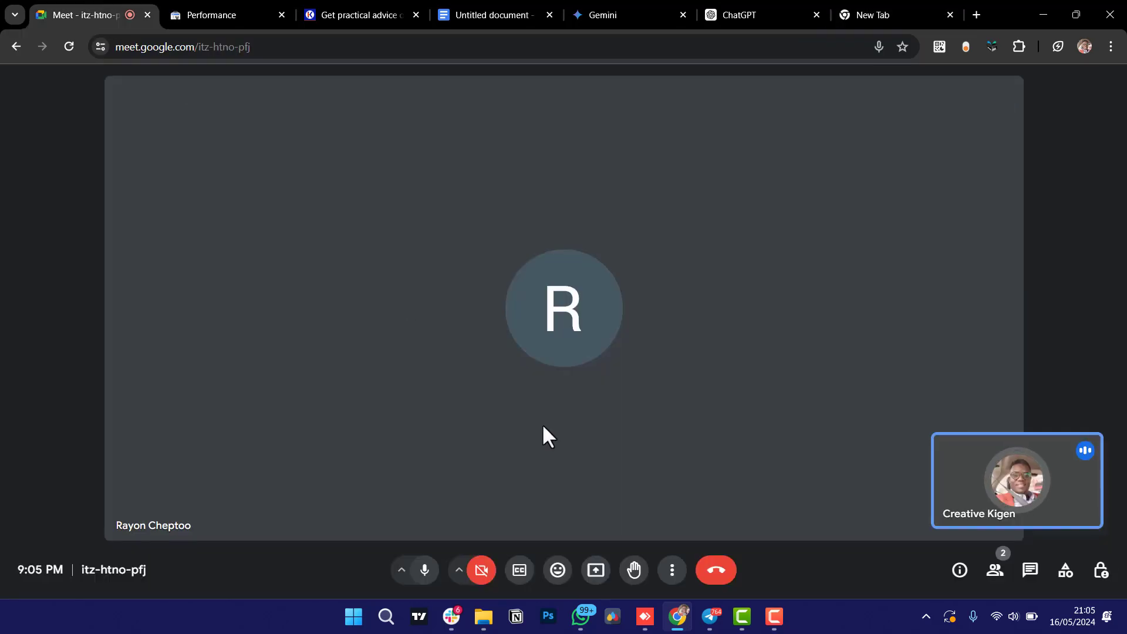
click(596, 572)
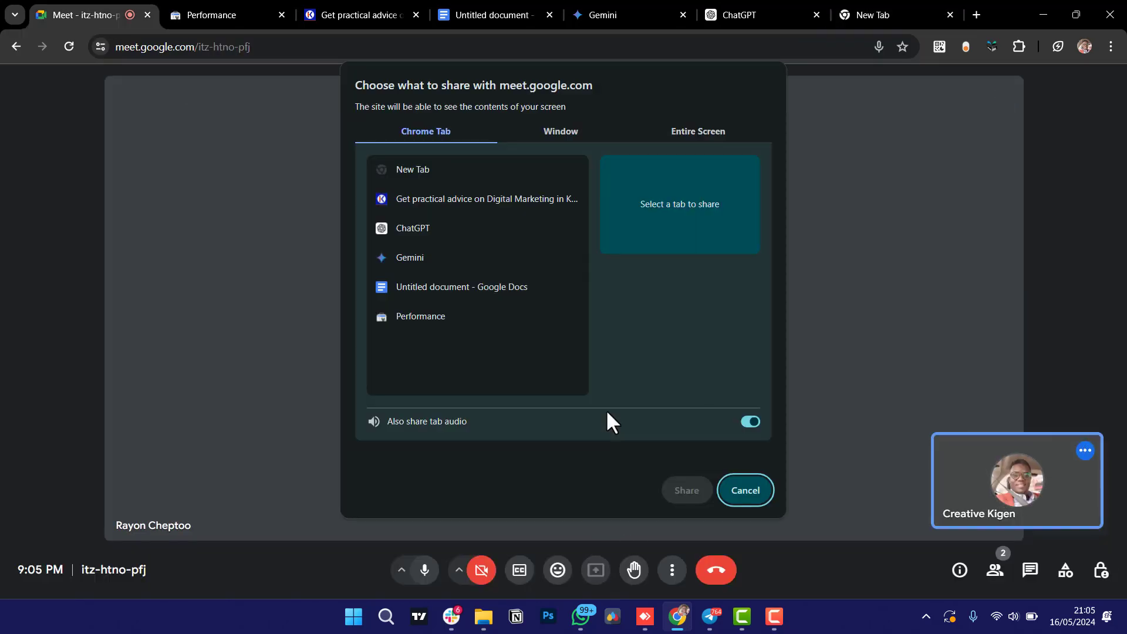
click(698, 131)
click(563, 246)
click(687, 490)
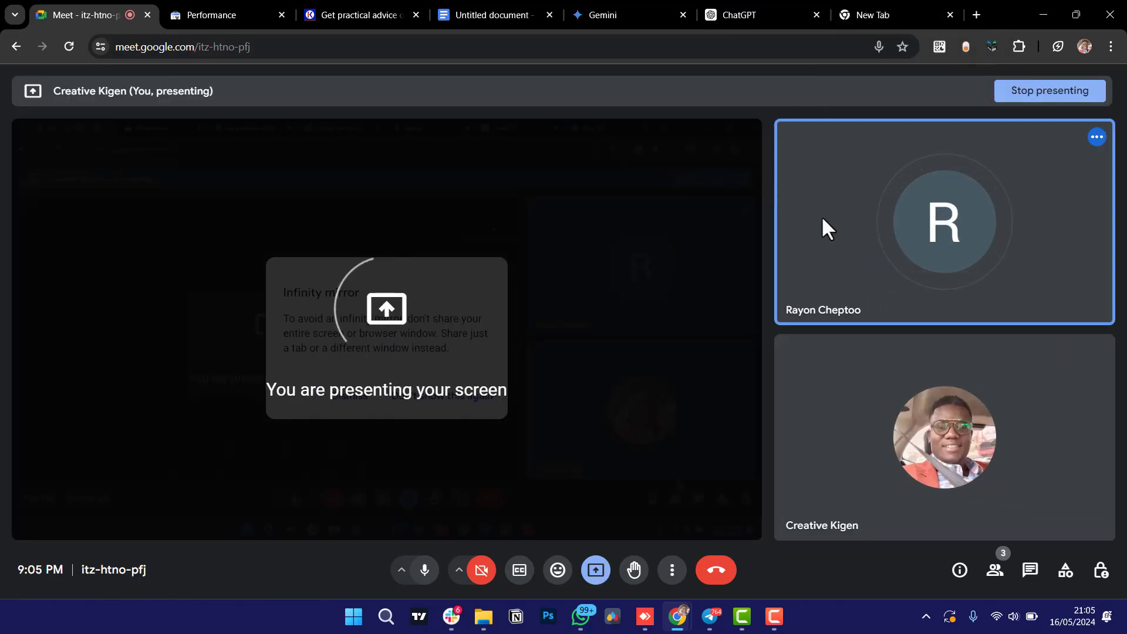
mouse_move(839, 238)
click(873, 15)
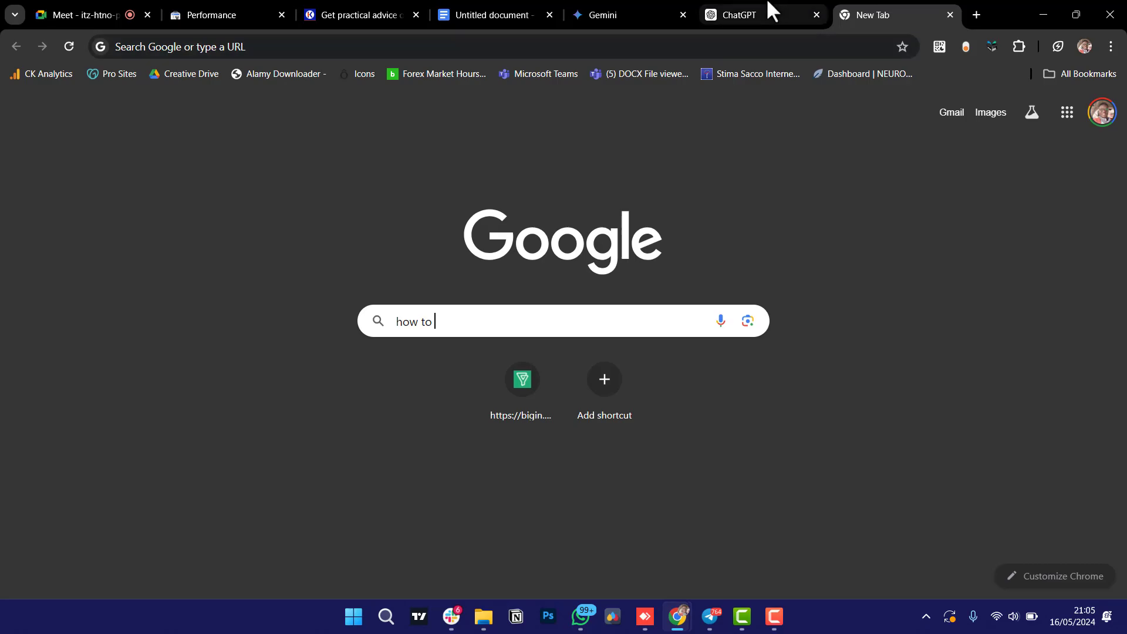
Open the blog's 'How to Register a Domain Name in Kenya (2024 Guide)' article and select its title's first line.
click(370, 8)
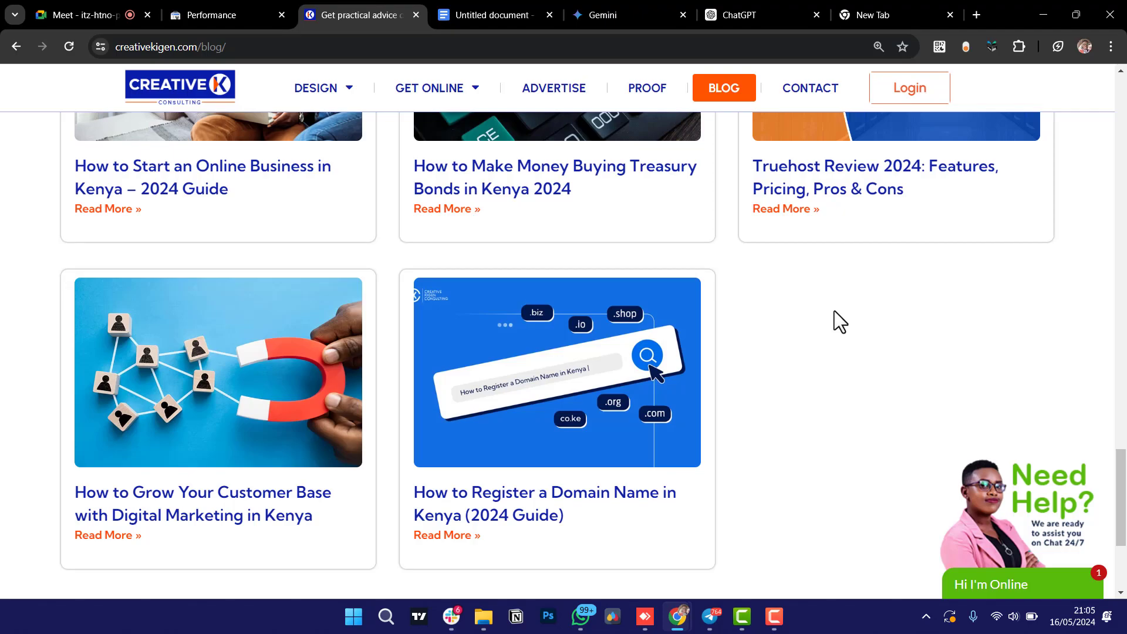
click(481, 433)
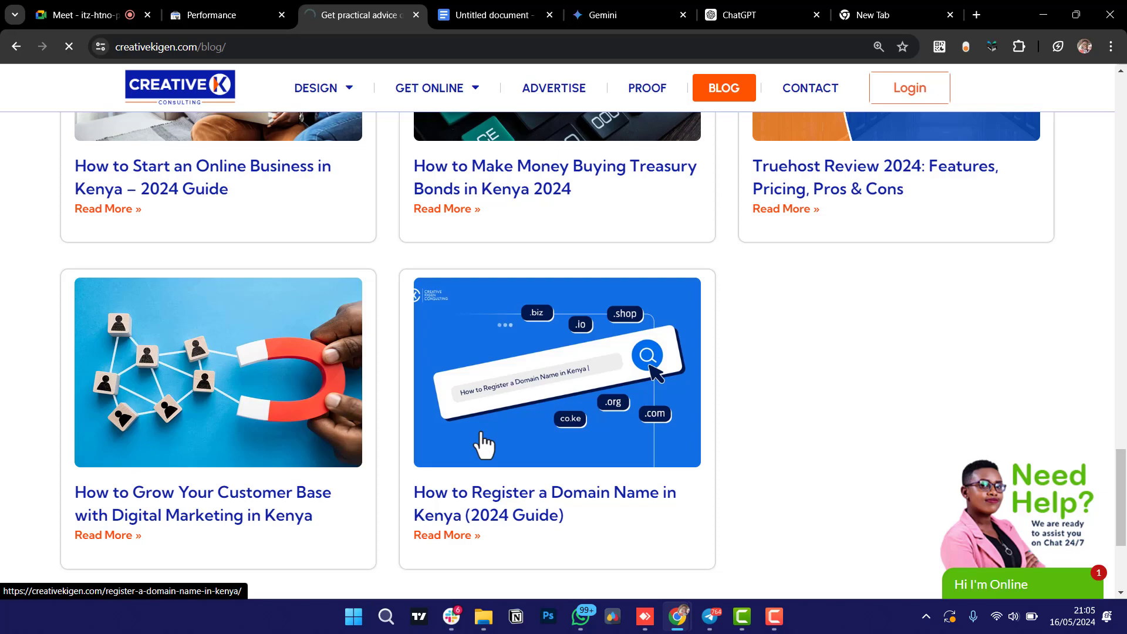
drag(311, 200, 557, 200)
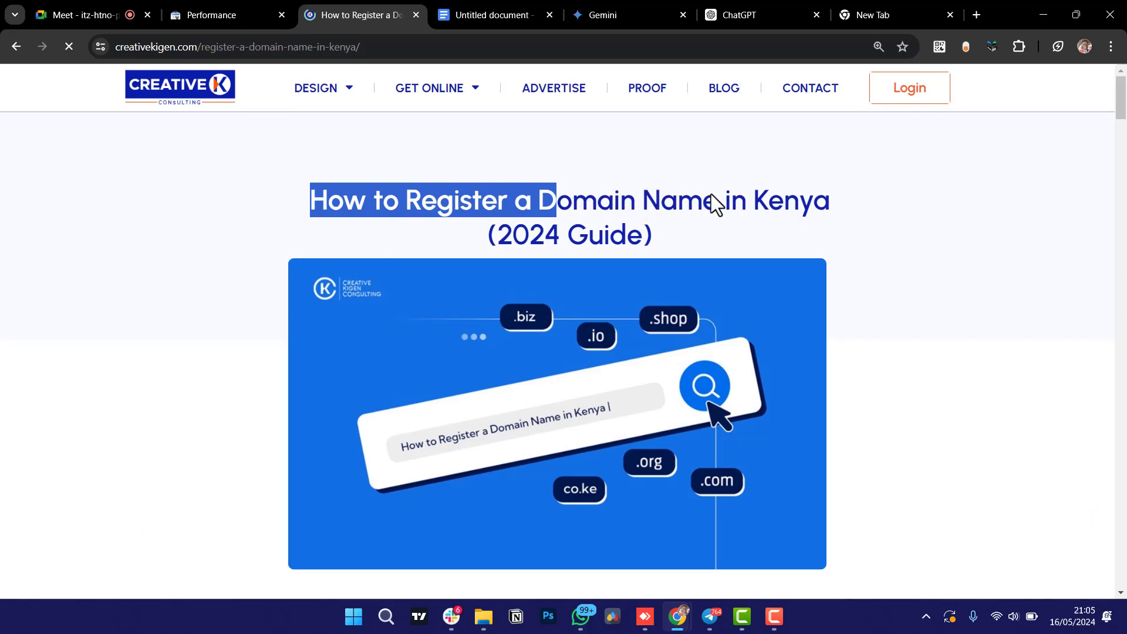
drag(703, 205, 839, 204)
key(ctrl+c)
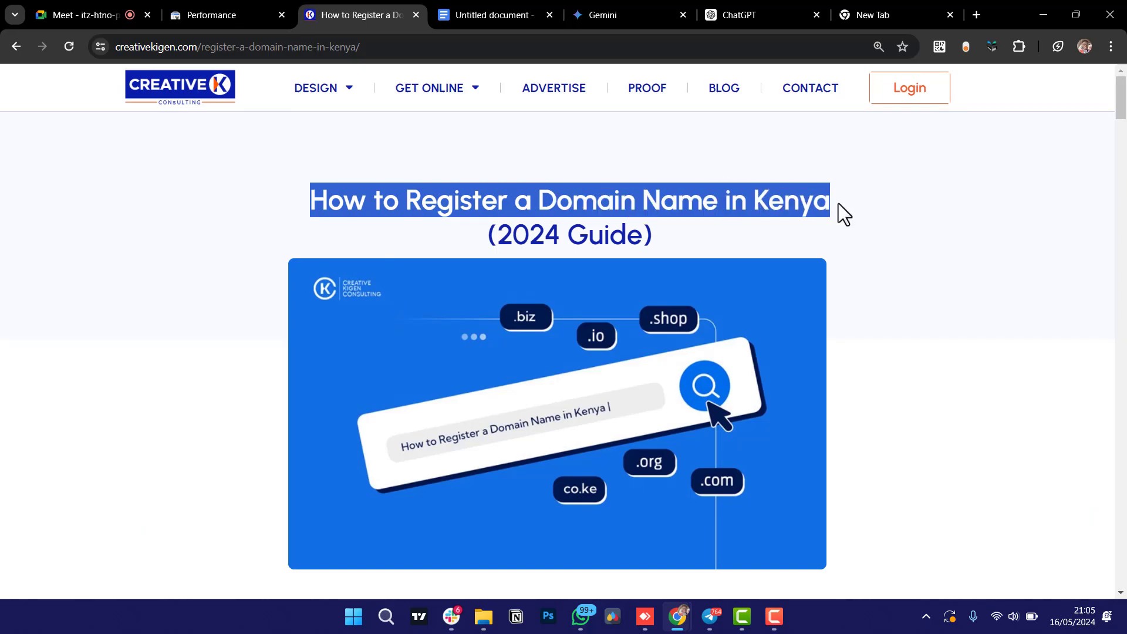
Google the pasted title 'How to Register a Domain Name in Kenya' and scroll the first results page.
click(880, 12)
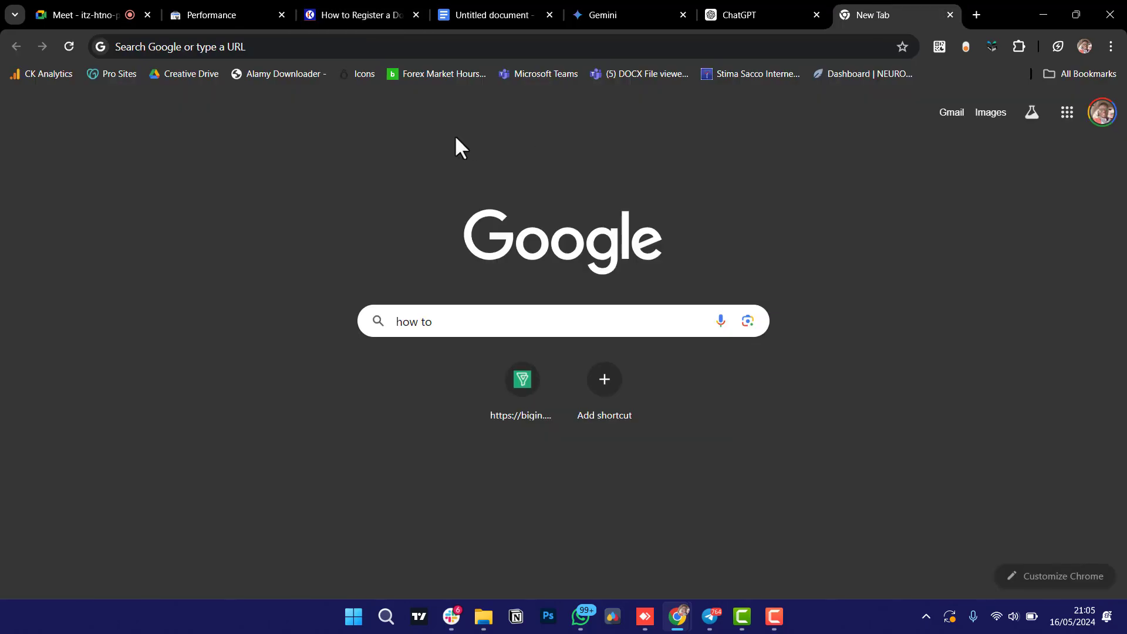
key(ctrl+a)
key(ctrl+v)
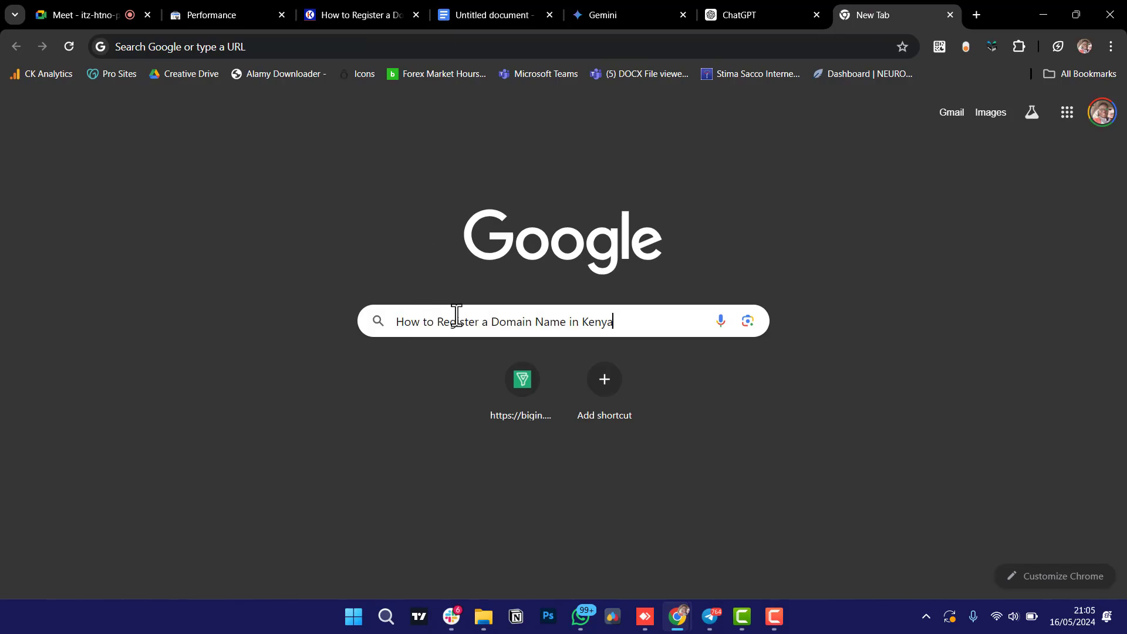
key(Return)
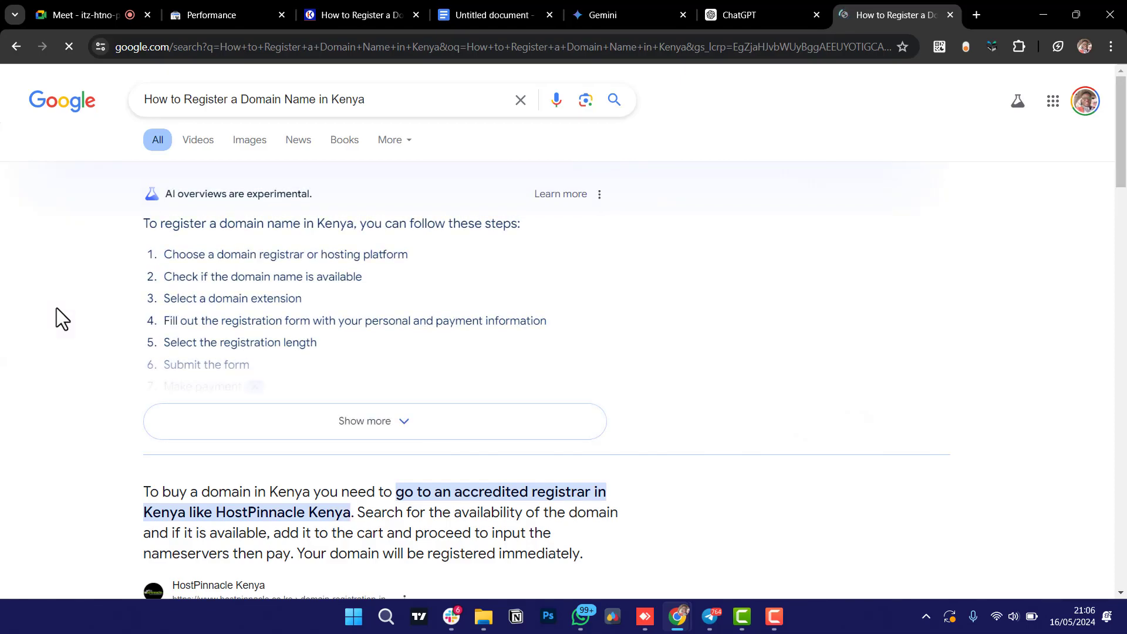
scroll(56, 308, down, 4)
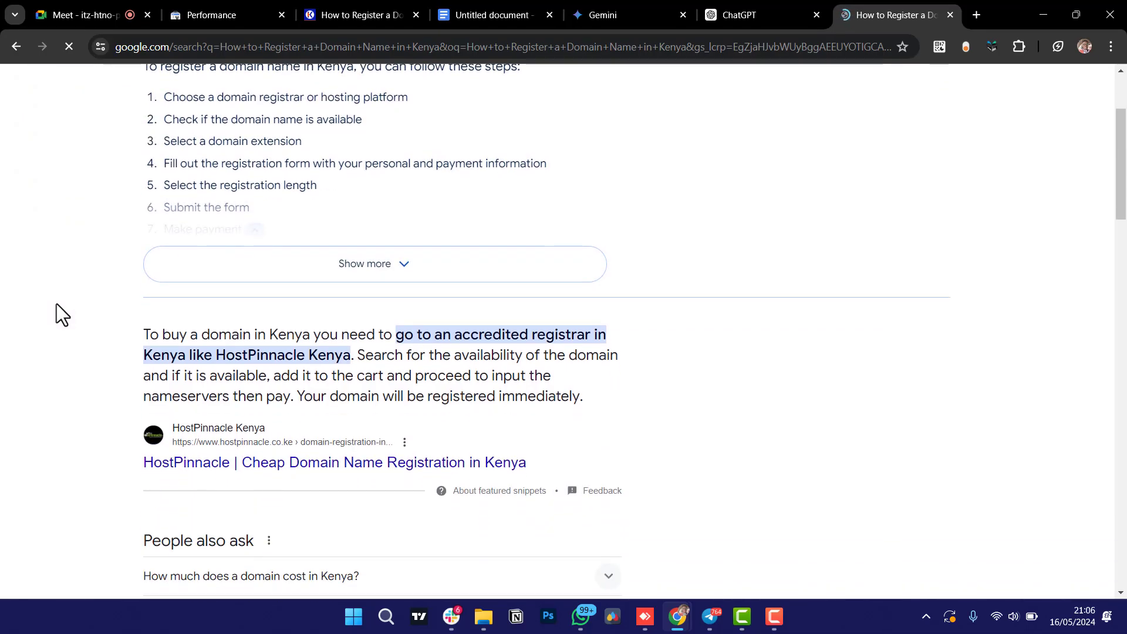
scroll(56, 304, down, 1)
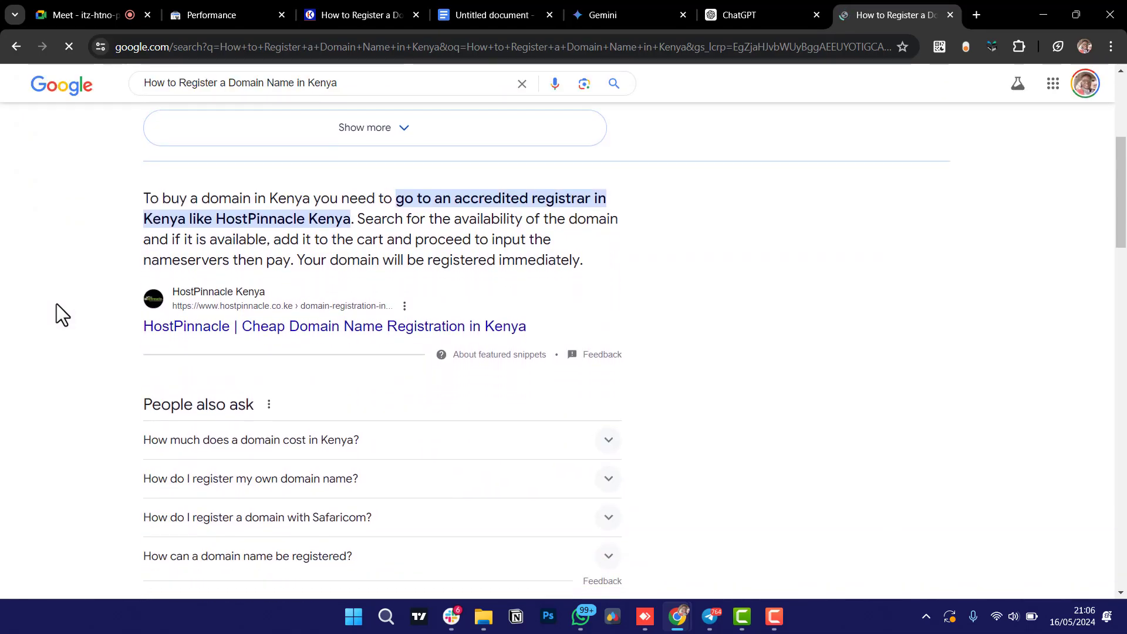
scroll(57, 304, down, 1)
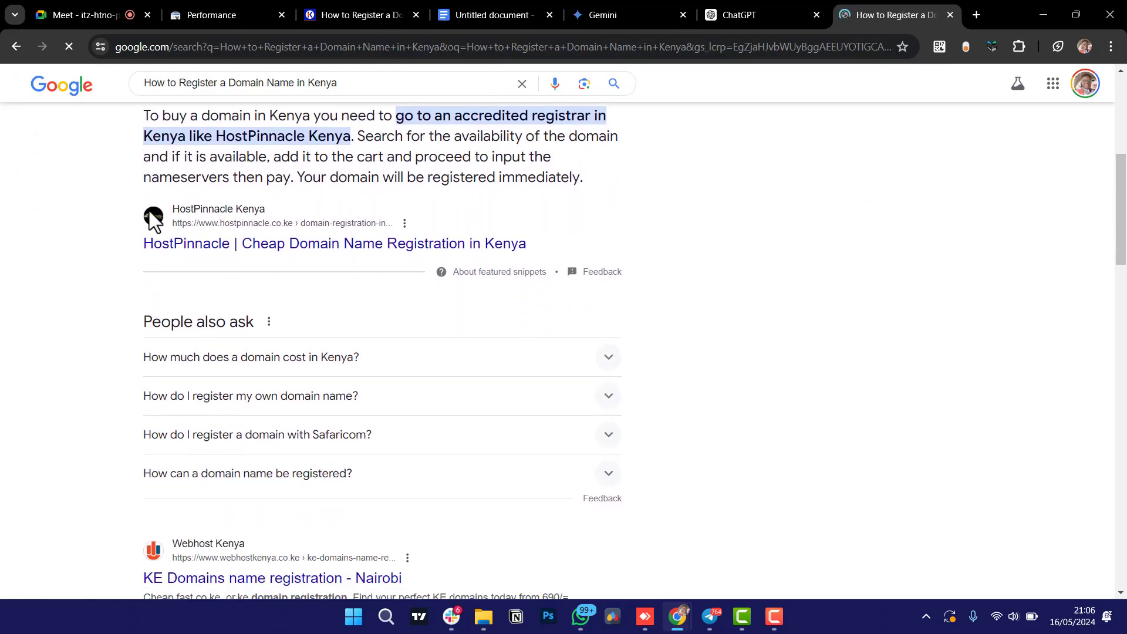
scroll(62, 272, down, 3)
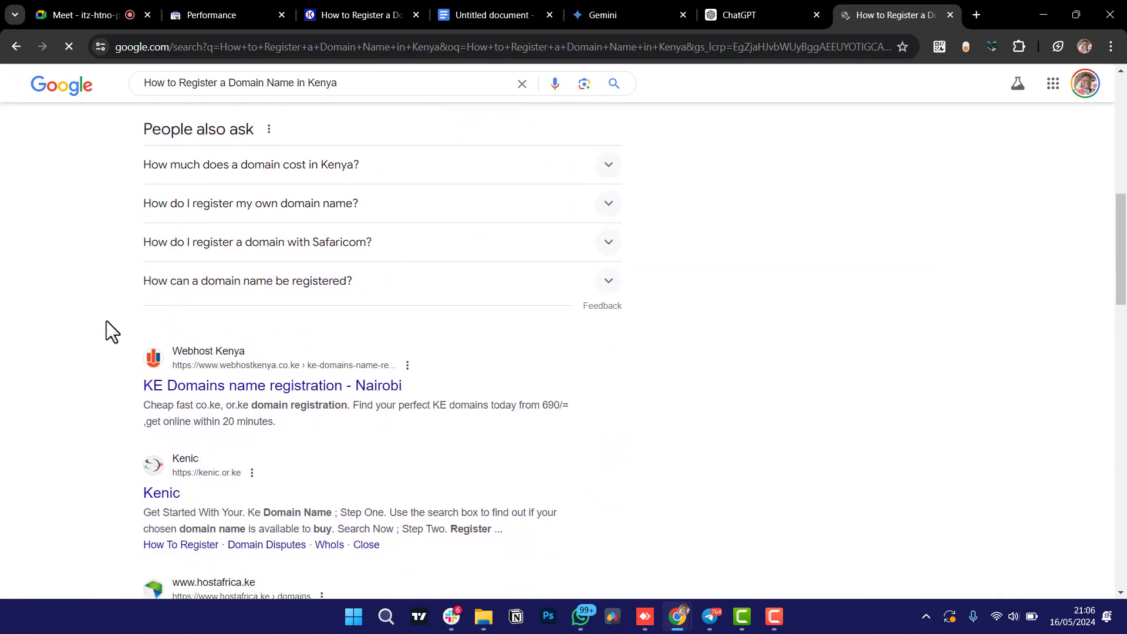
scroll(107, 320, down, 5)
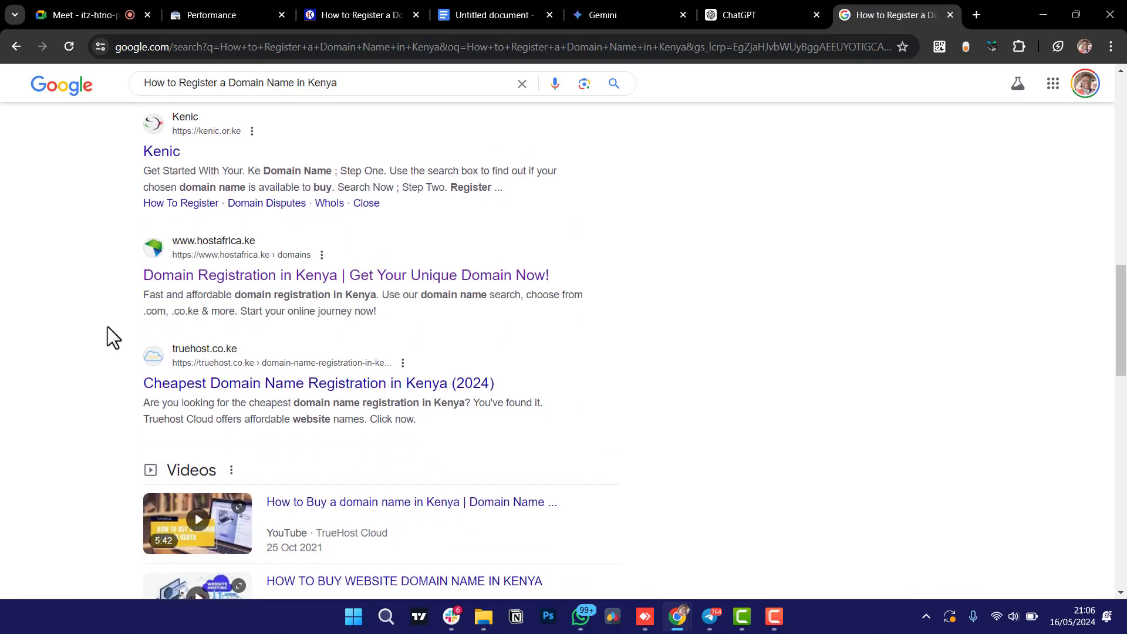
scroll(107, 326, down, 9)
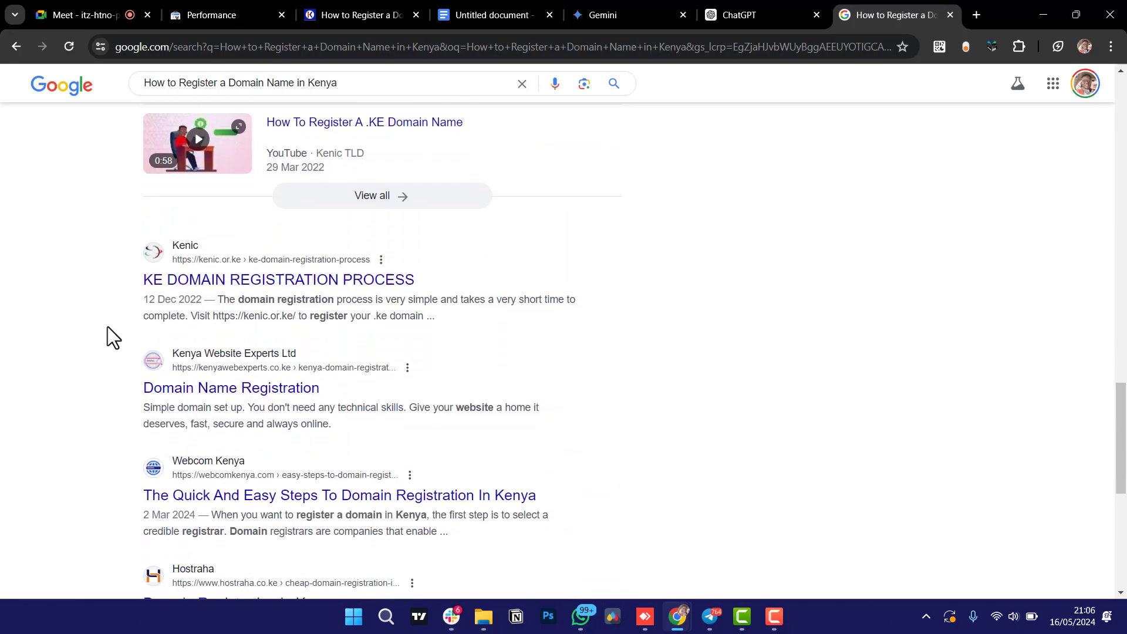
scroll(107, 327, down, 8)
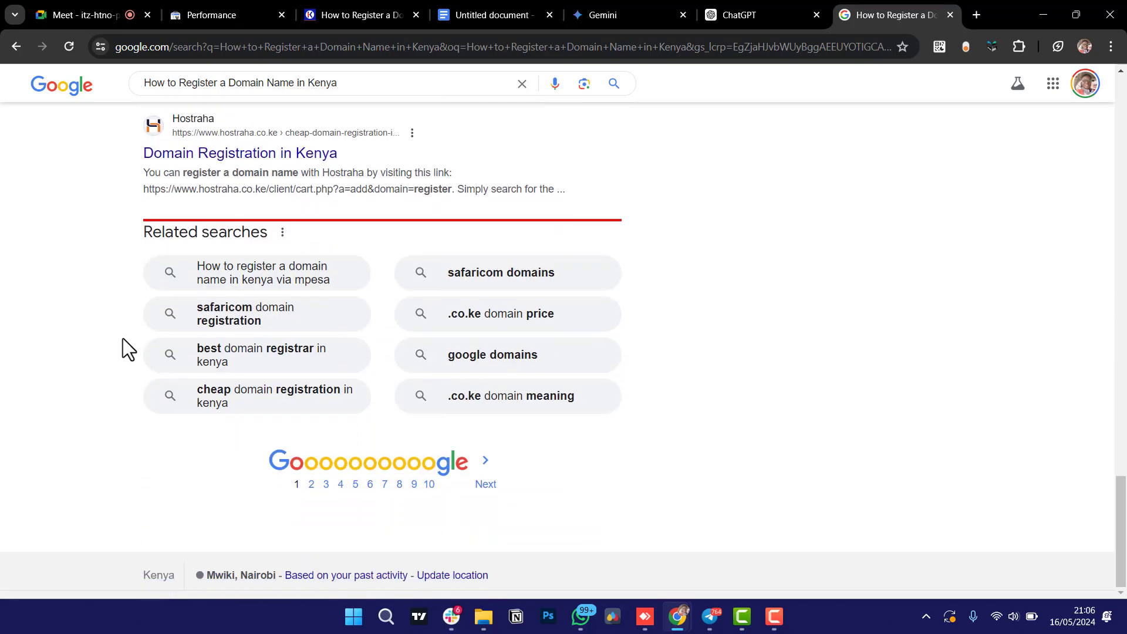
Open page 2 of the domain registration results and scroll past Creative Kigen's top listing.
click(311, 485)
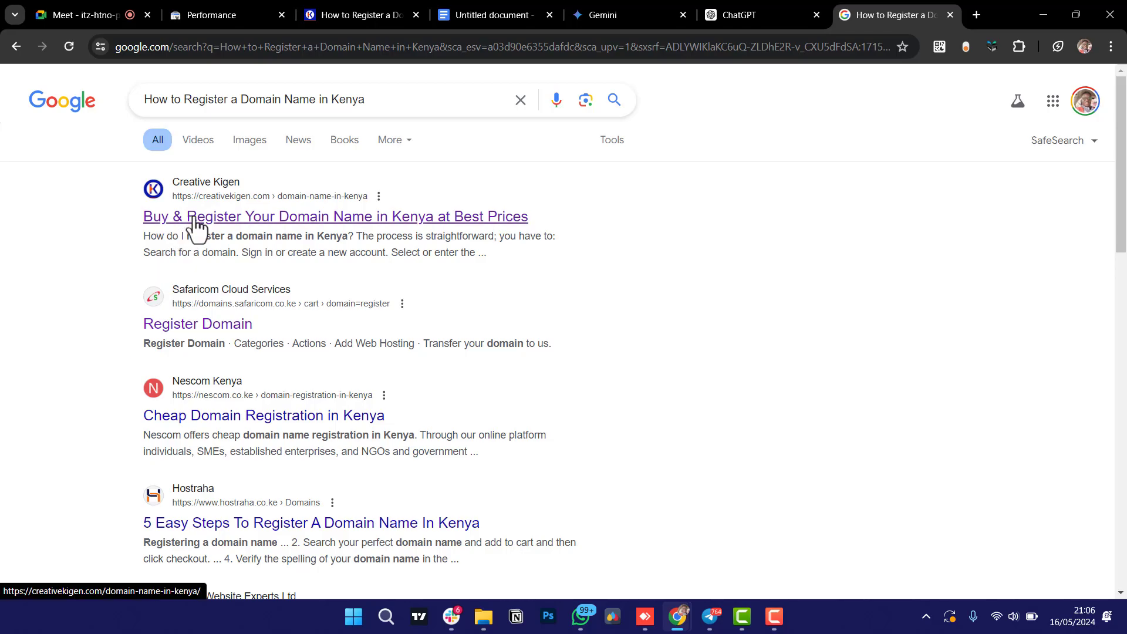
scroll(103, 347, down, 5)
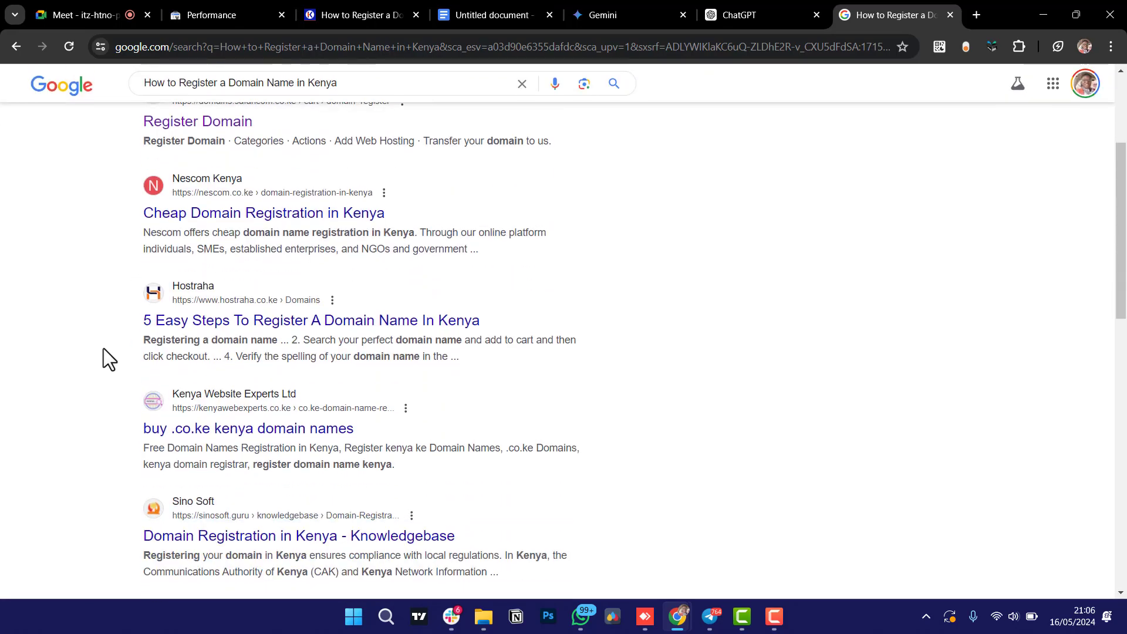
scroll(103, 348, down, 10)
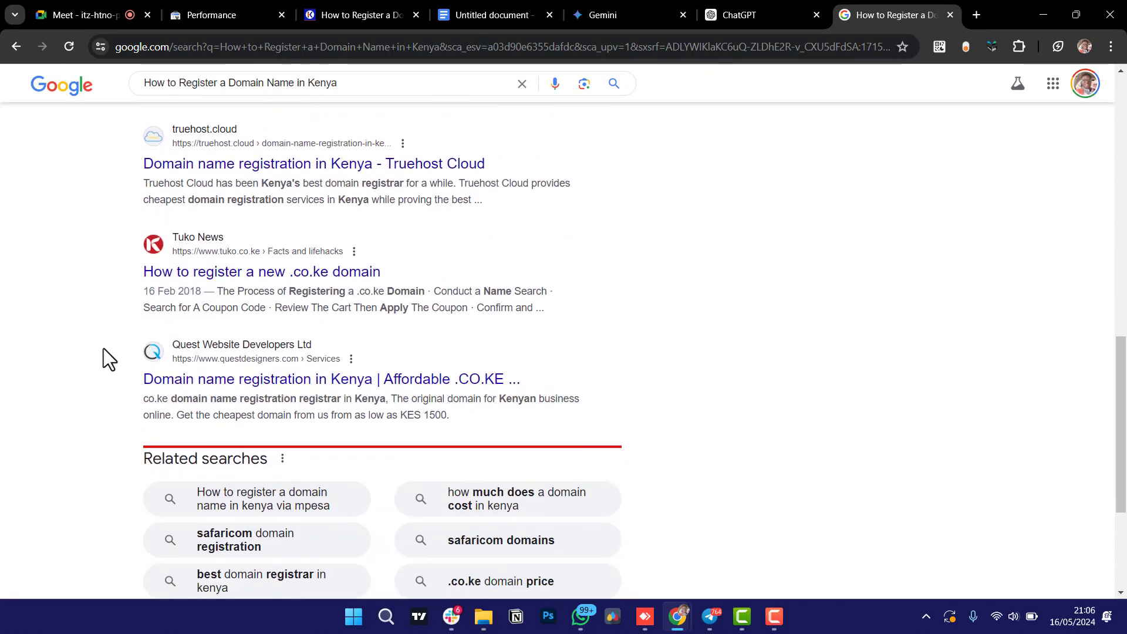
scroll(103, 348, down, 2)
scroll(55, 348, up, 3)
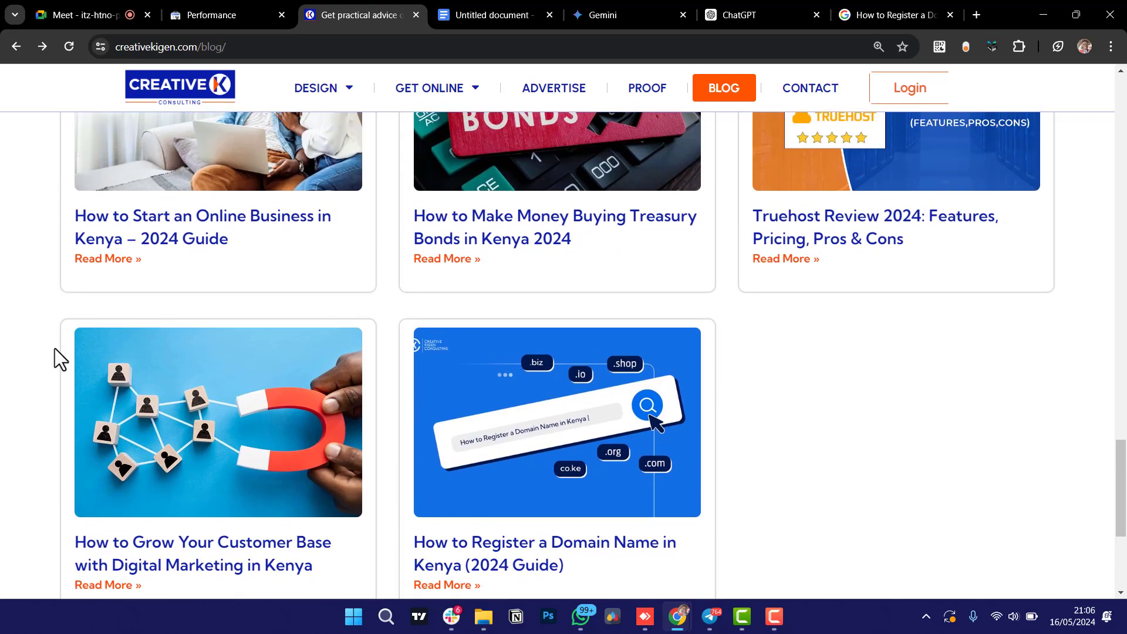
Open the 'Truehost Review 2024: Features, Pricing, Pros & Cons' post and scroll through the article.
scroll(55, 347, up, 2)
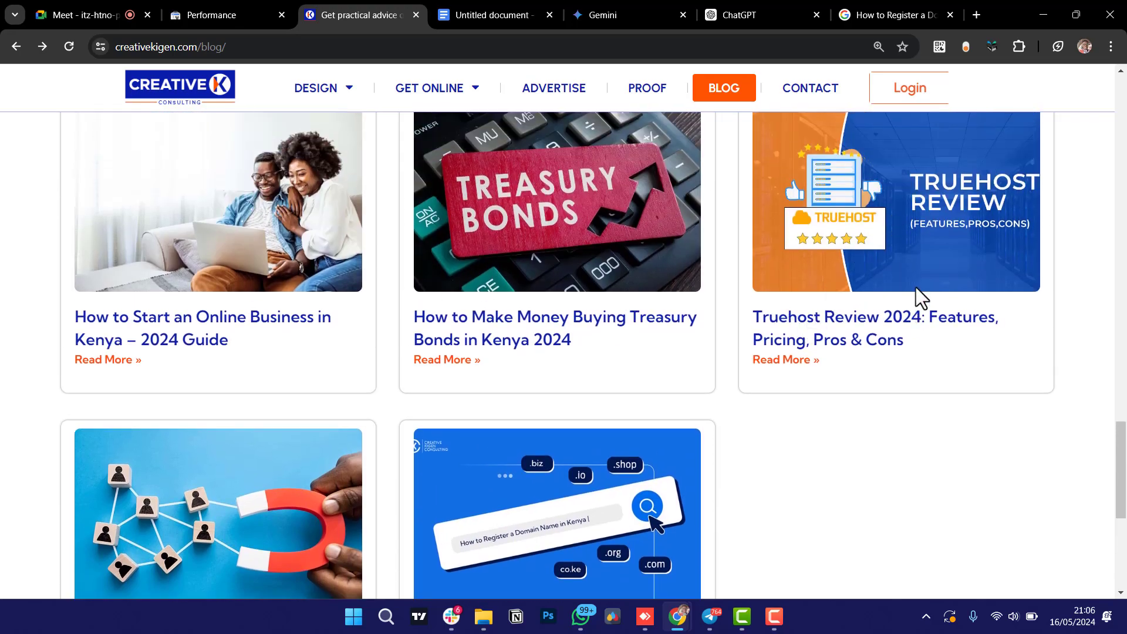
click(902, 266)
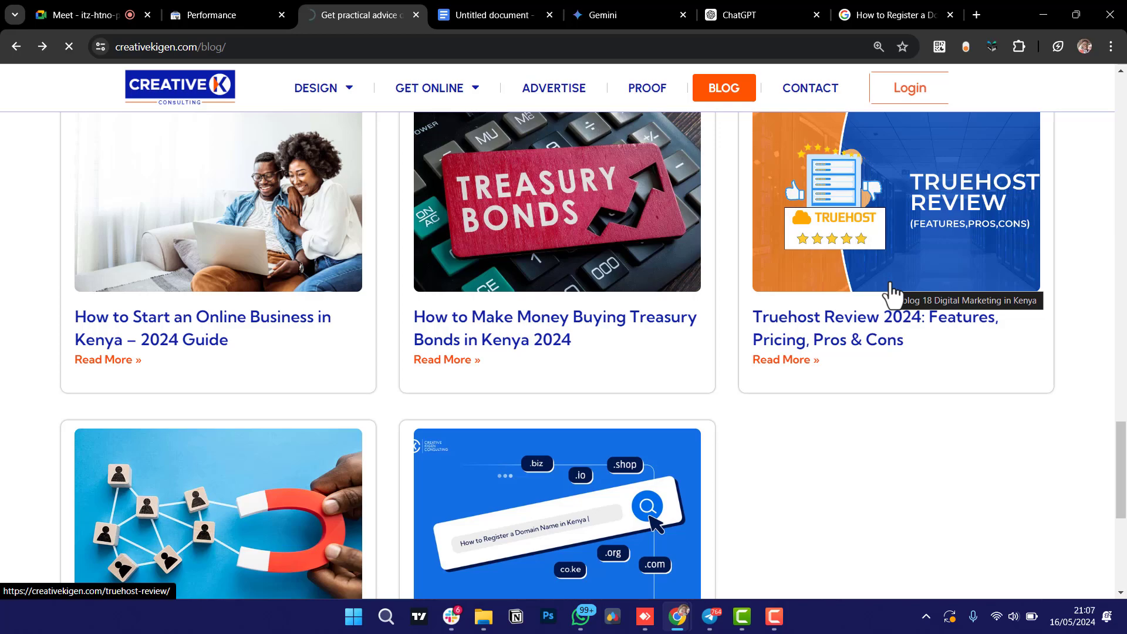
click(892, 290)
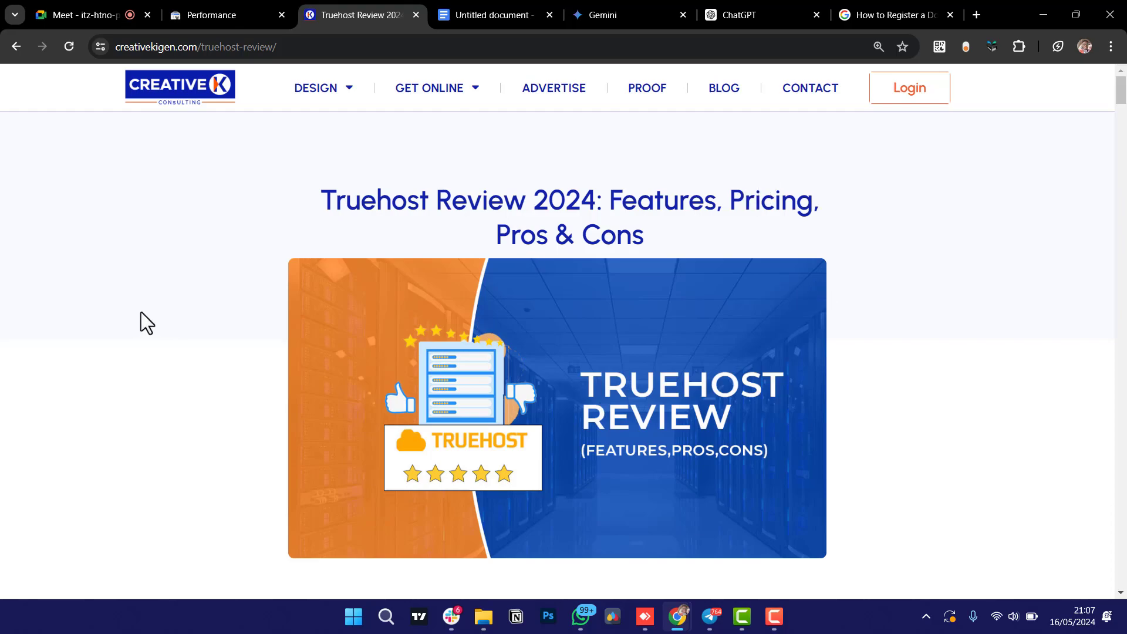
scroll(186, 347, down, 4)
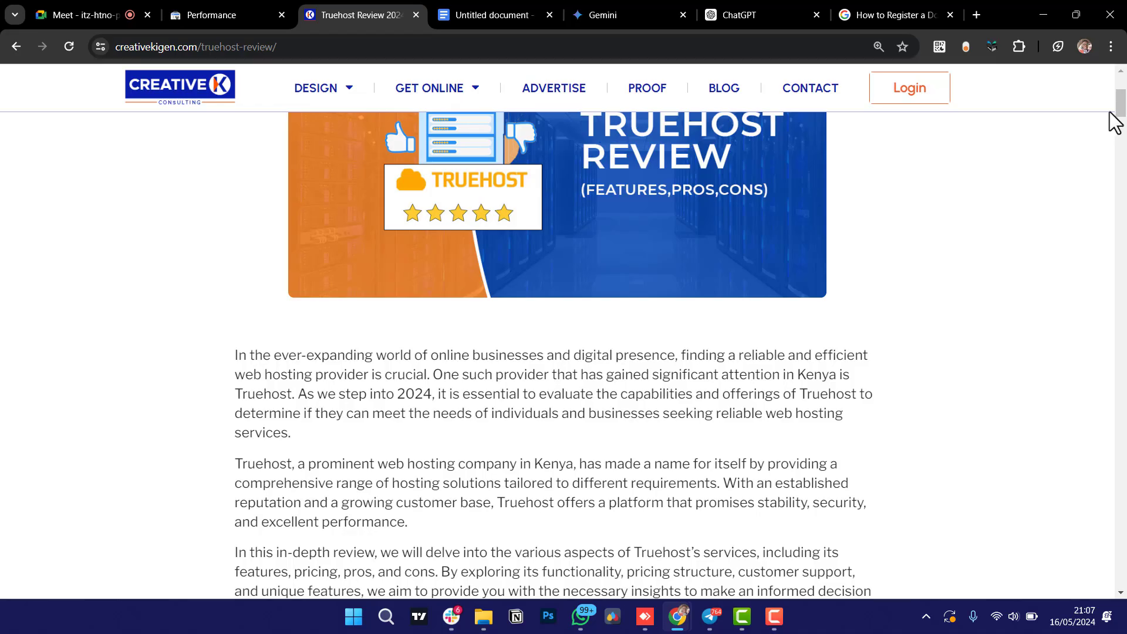
scroll(1120, 111, down, 3)
drag(1119, 111, 1121, 505)
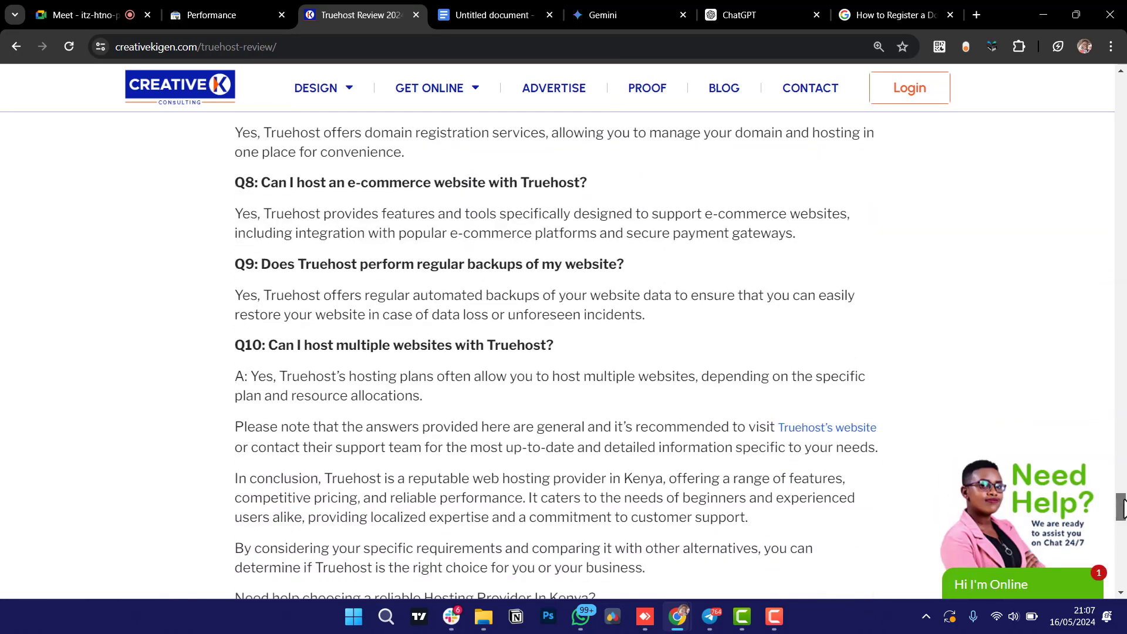
drag(1120, 506, 1121, 89)
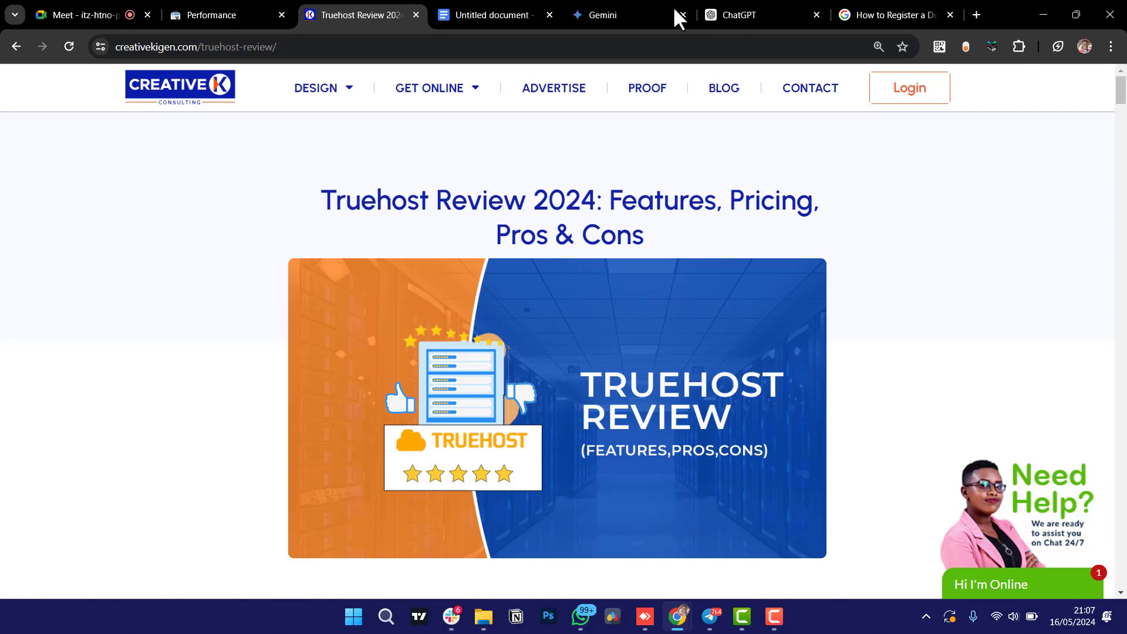
Replace the Google query with 'truehost' and run the search.
click(887, 10)
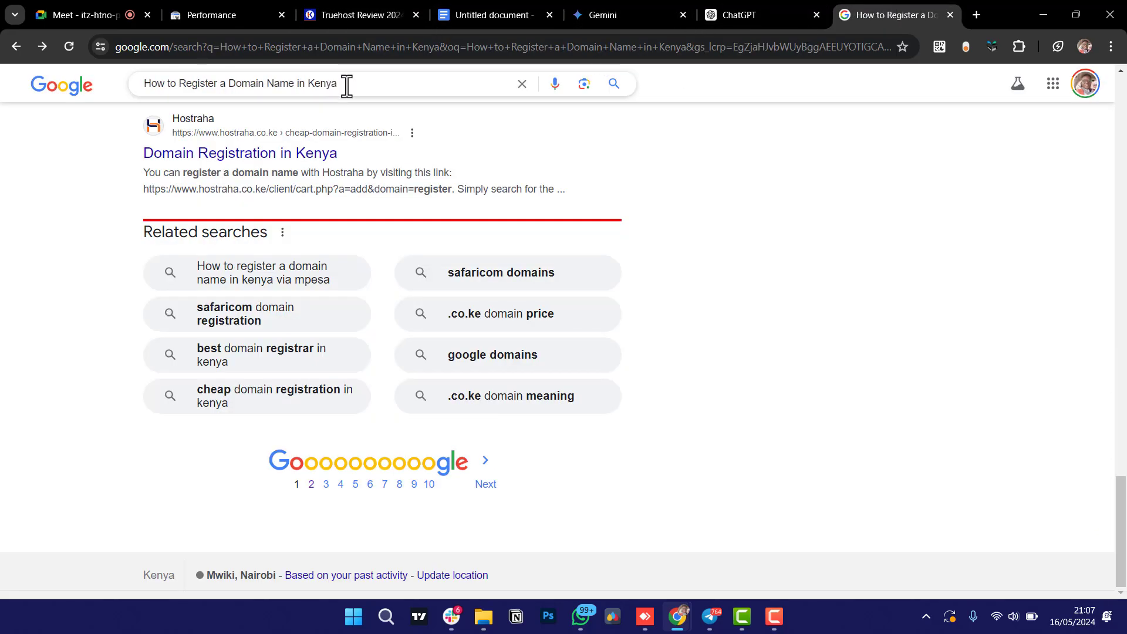
drag(347, 83, 3, 59)
text(True)
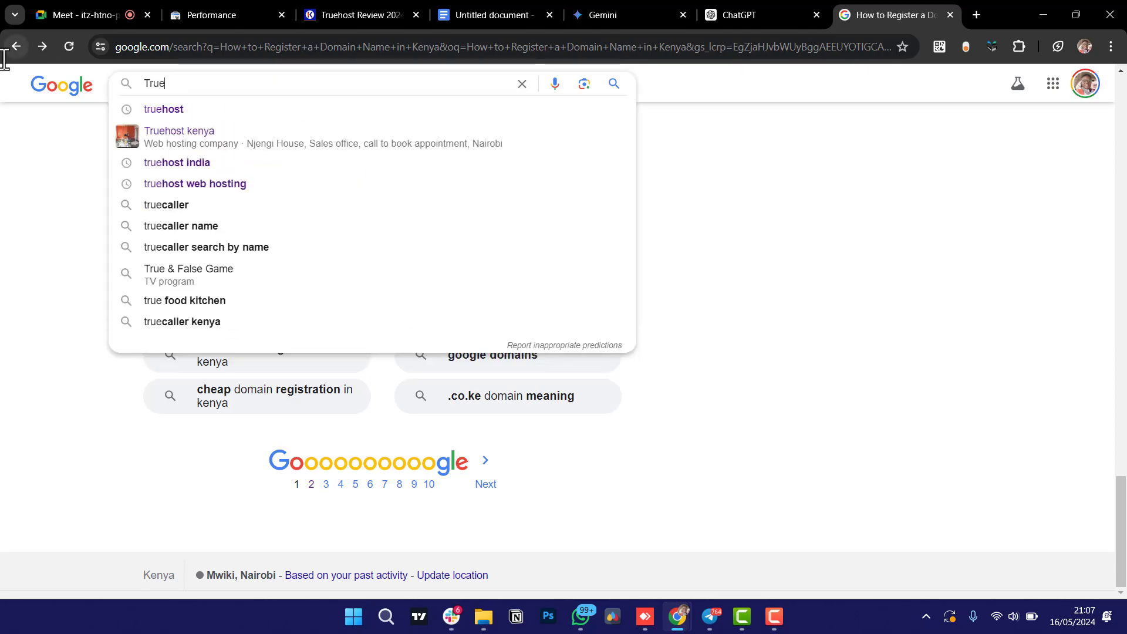
key(Down)
key(Return)
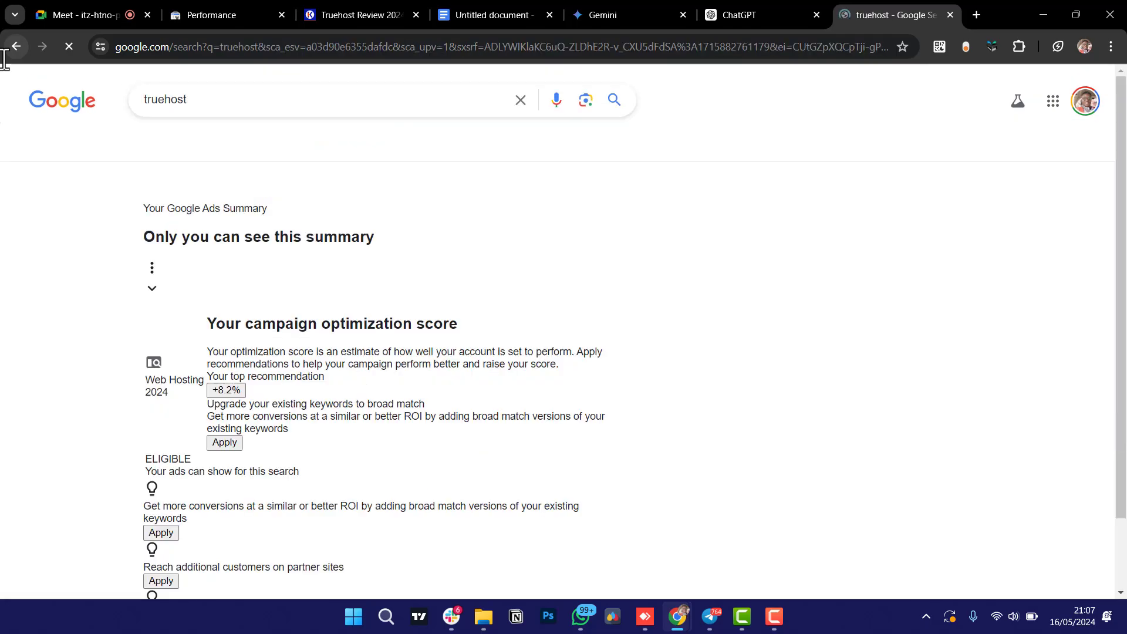
Scroll through the first page of truehost results down to the pagination links.
scroll(7, 339, down, 5)
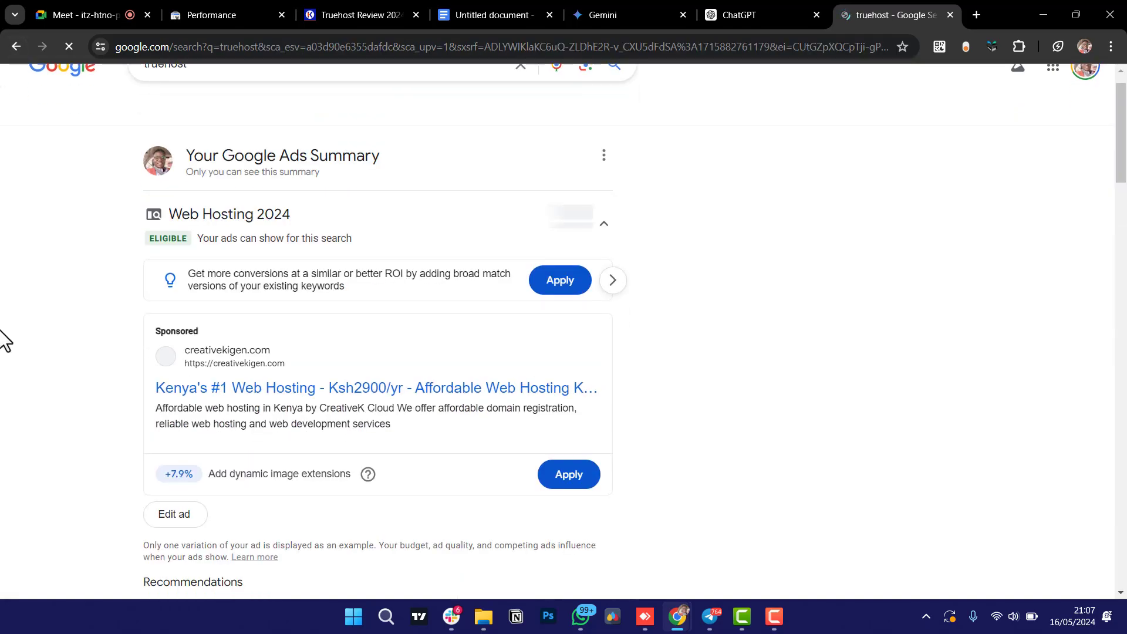
scroll(34, 366, down, 8)
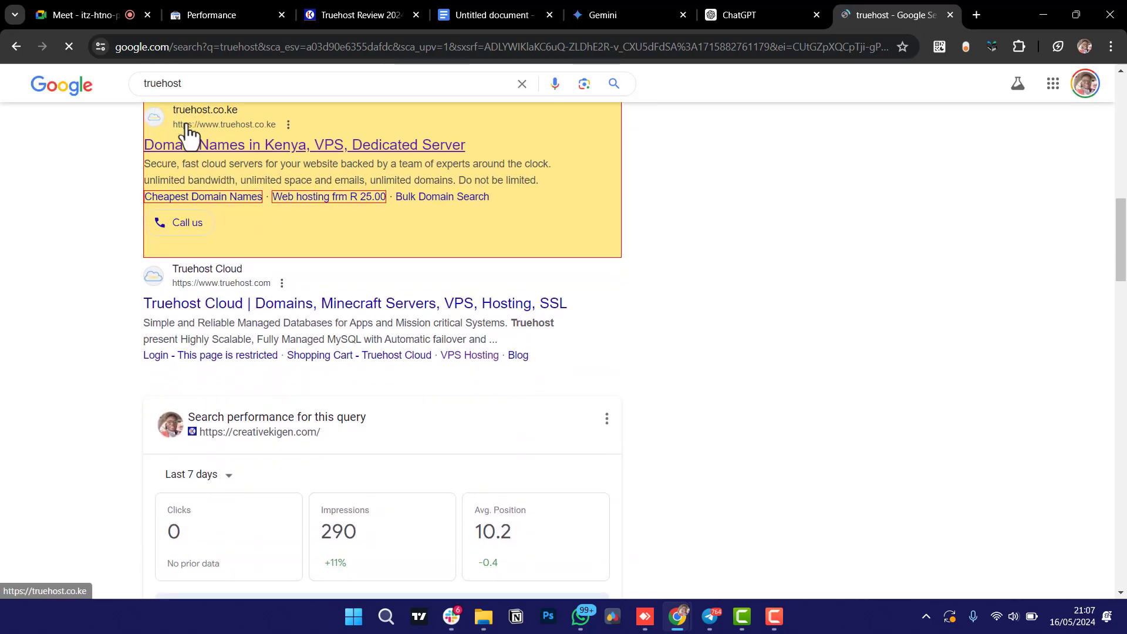
scroll(139, 319, down, 2)
scroll(138, 261, up, 1)
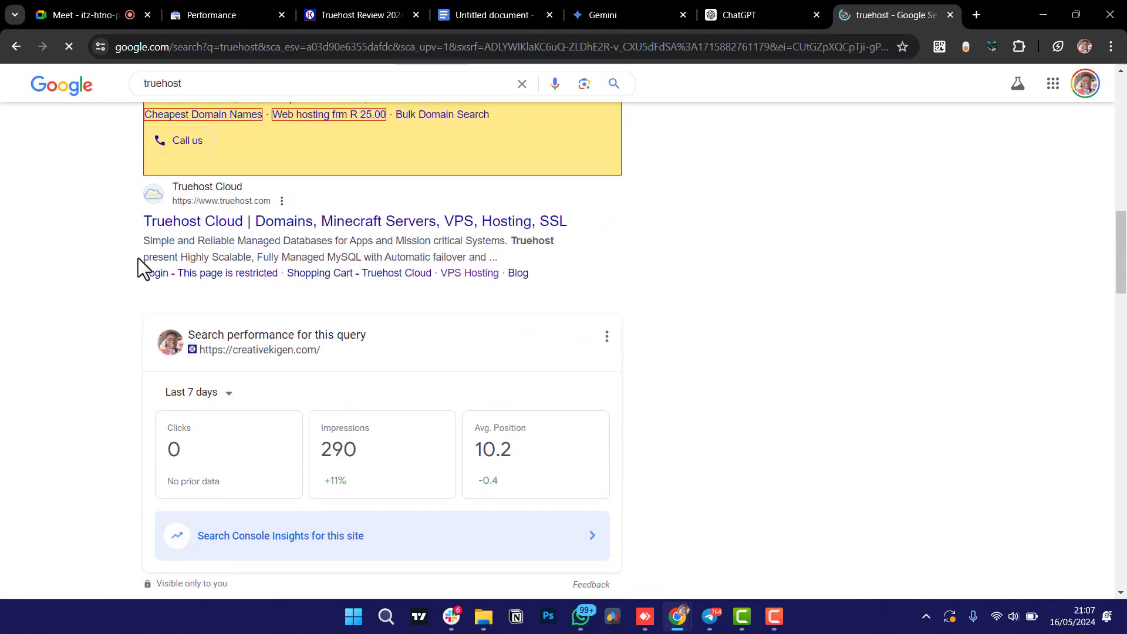
scroll(99, 343, down, 6)
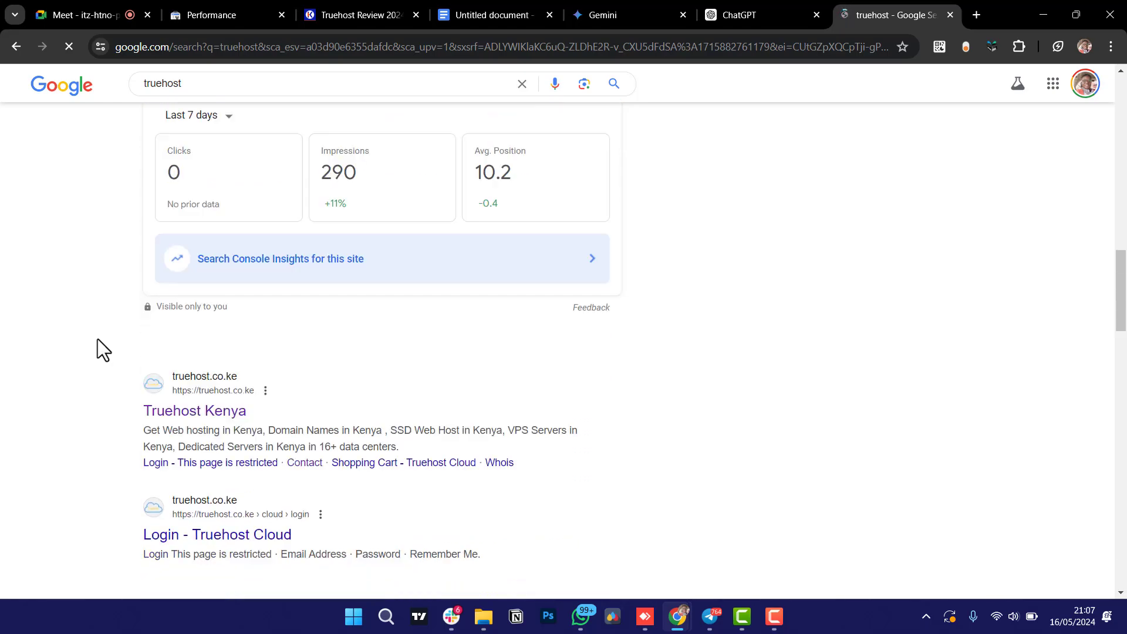
scroll(150, 452, down, 1)
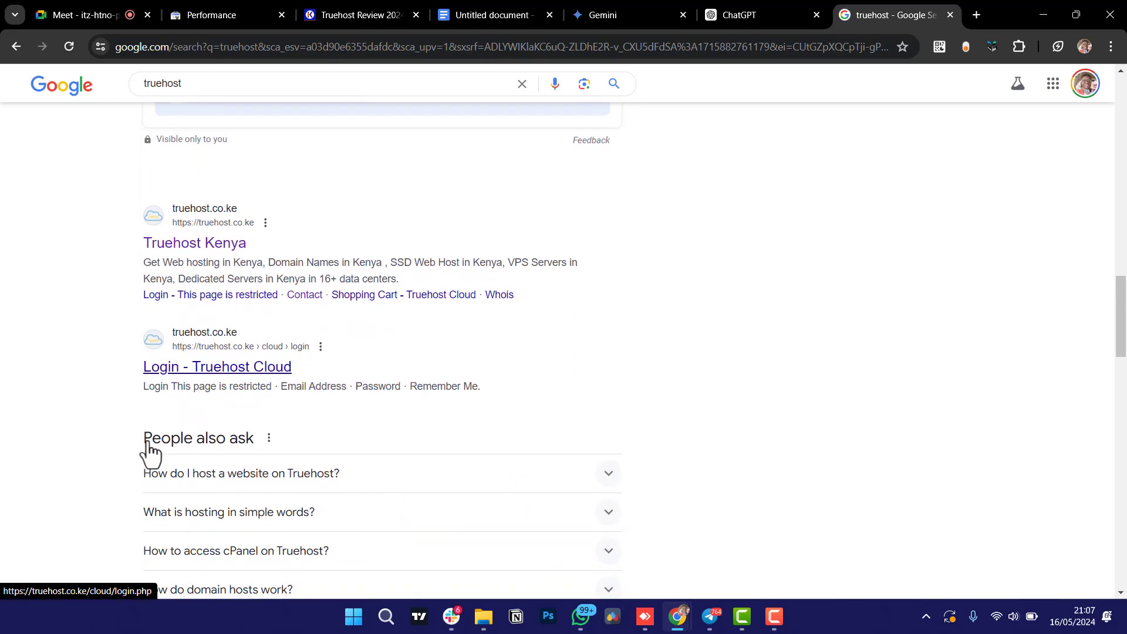
scroll(191, 393, down, 4)
scroll(170, 466, down, 3)
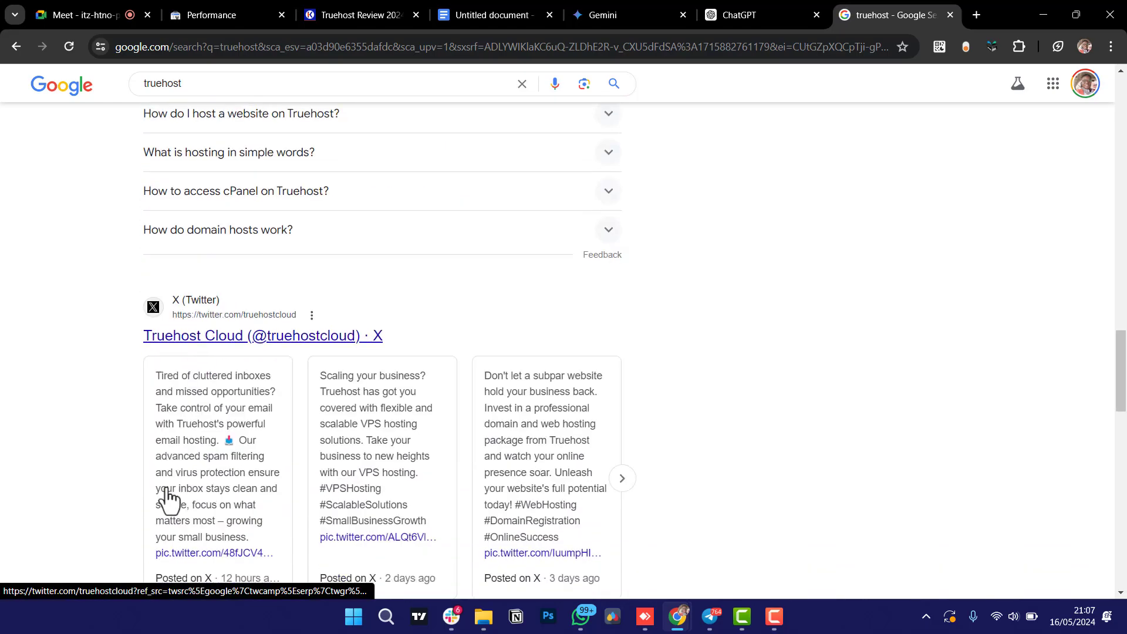
scroll(145, 399, down, 4)
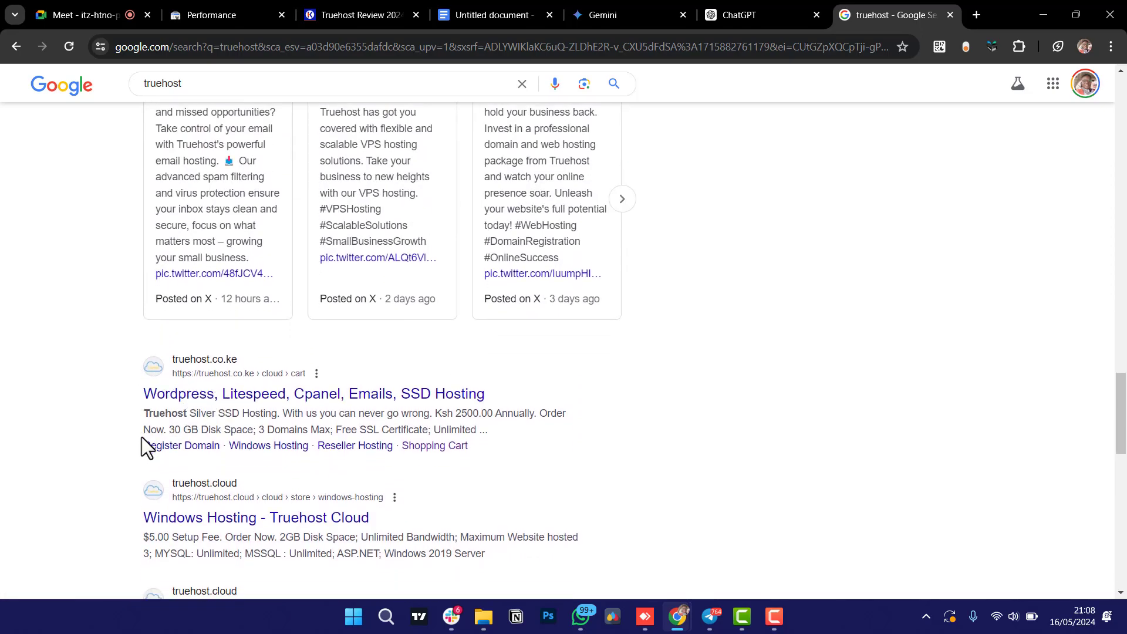
scroll(142, 436, down, 1)
scroll(141, 452, down, 5)
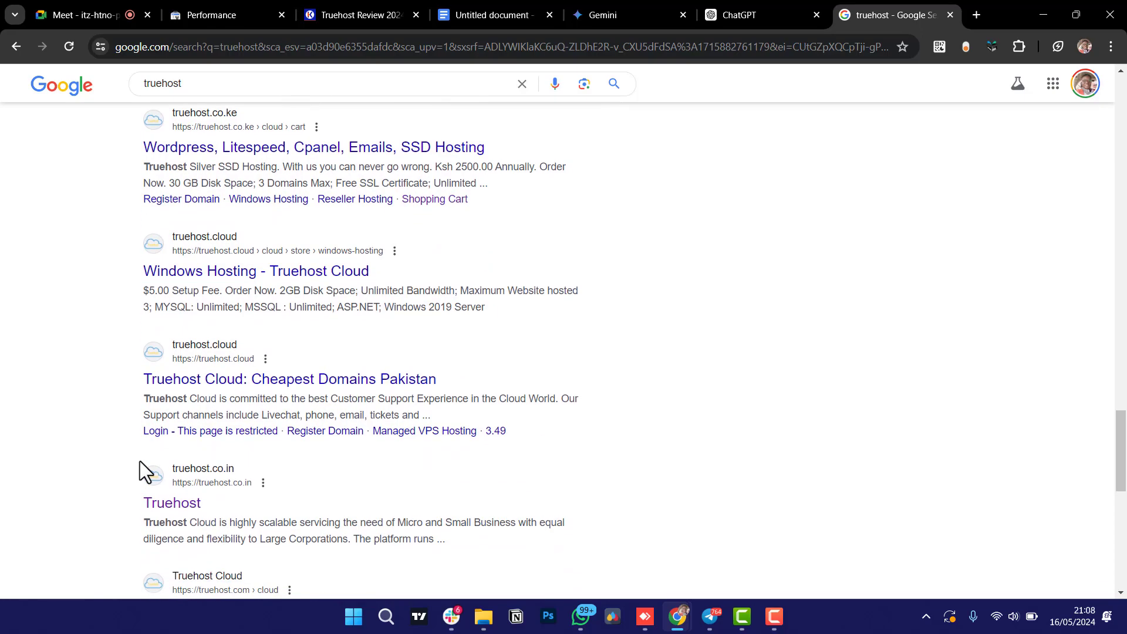
scroll(140, 460, down, 8)
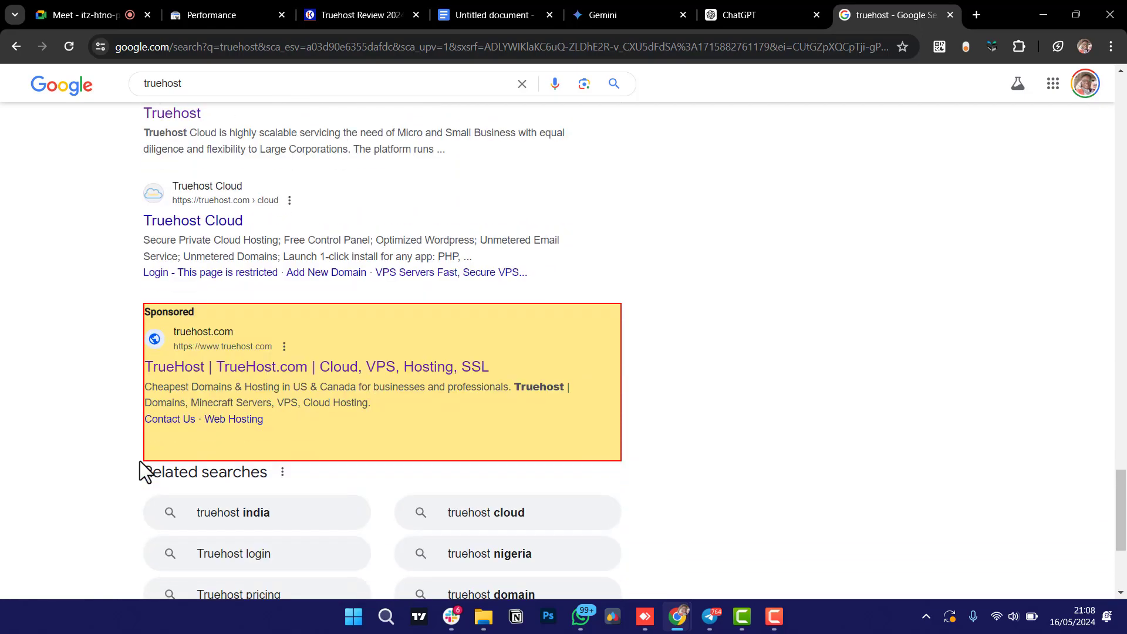
scroll(139, 460, down, 1)
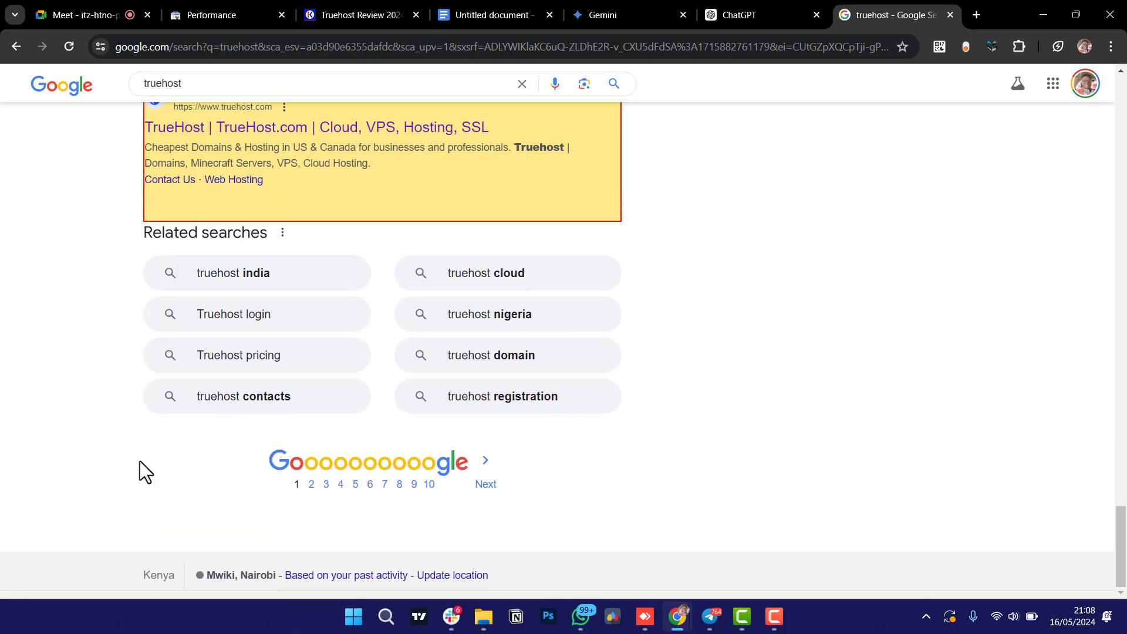
Open page 2 of the truehost results and scroll to Creative Kigen's Truehost Review 2024.
click(311, 488)
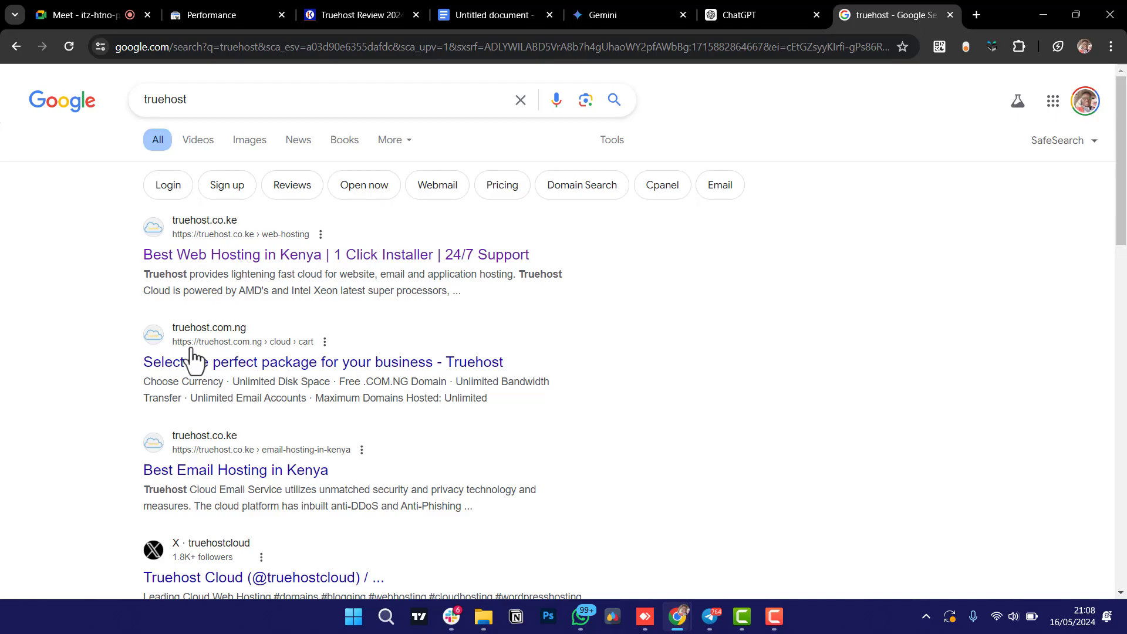
scroll(122, 392, down, 3)
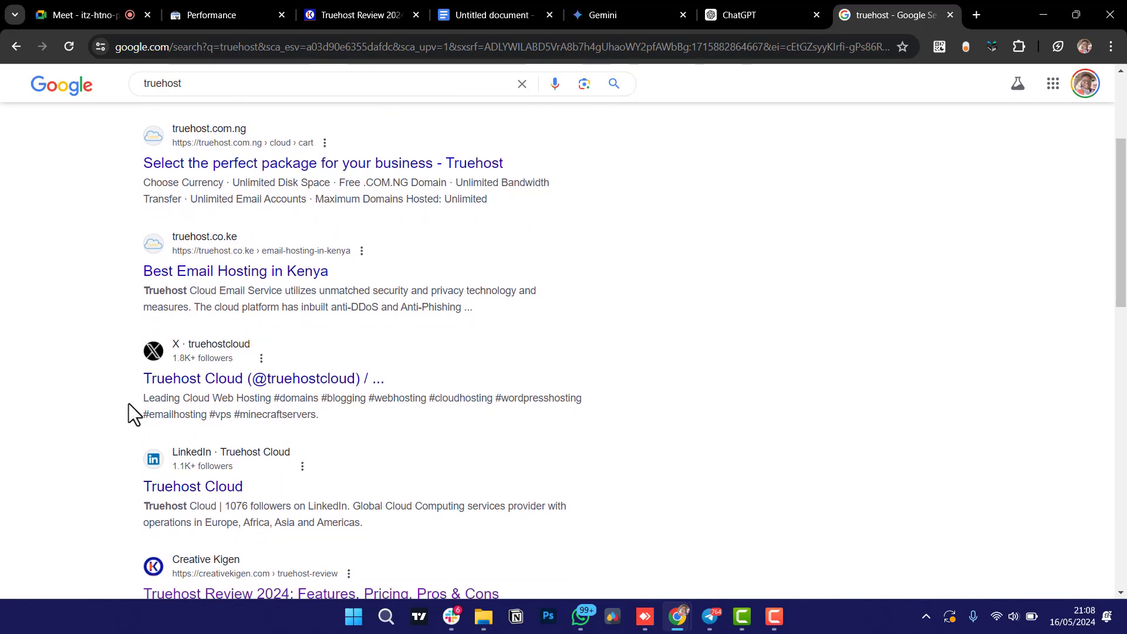
scroll(129, 403, down, 1)
scroll(129, 403, up, 1)
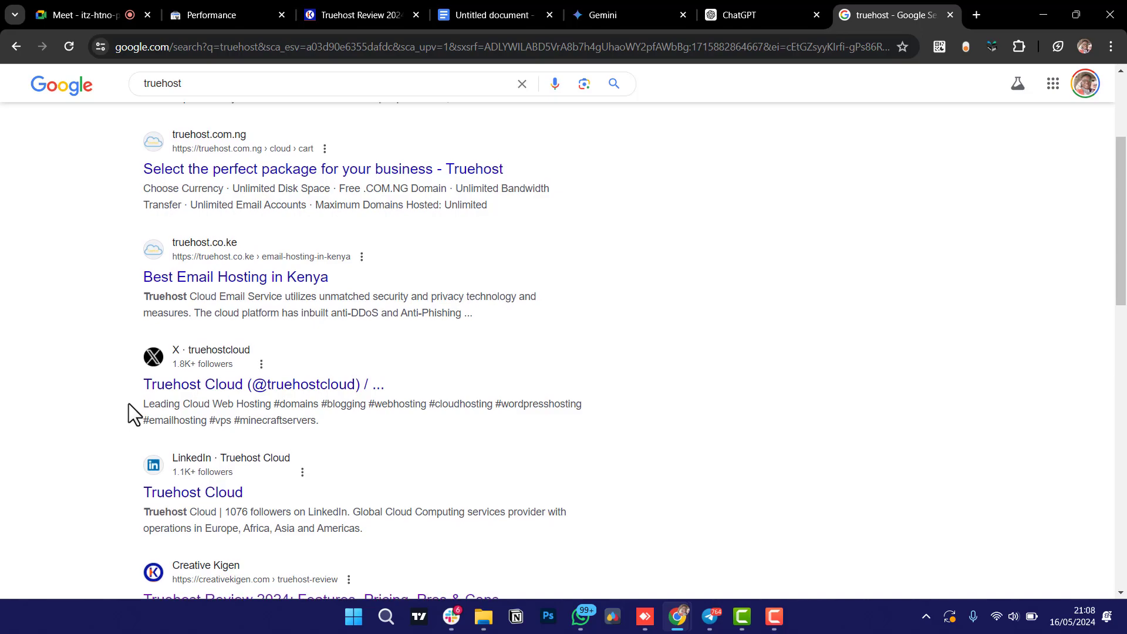
scroll(128, 404, down, 3)
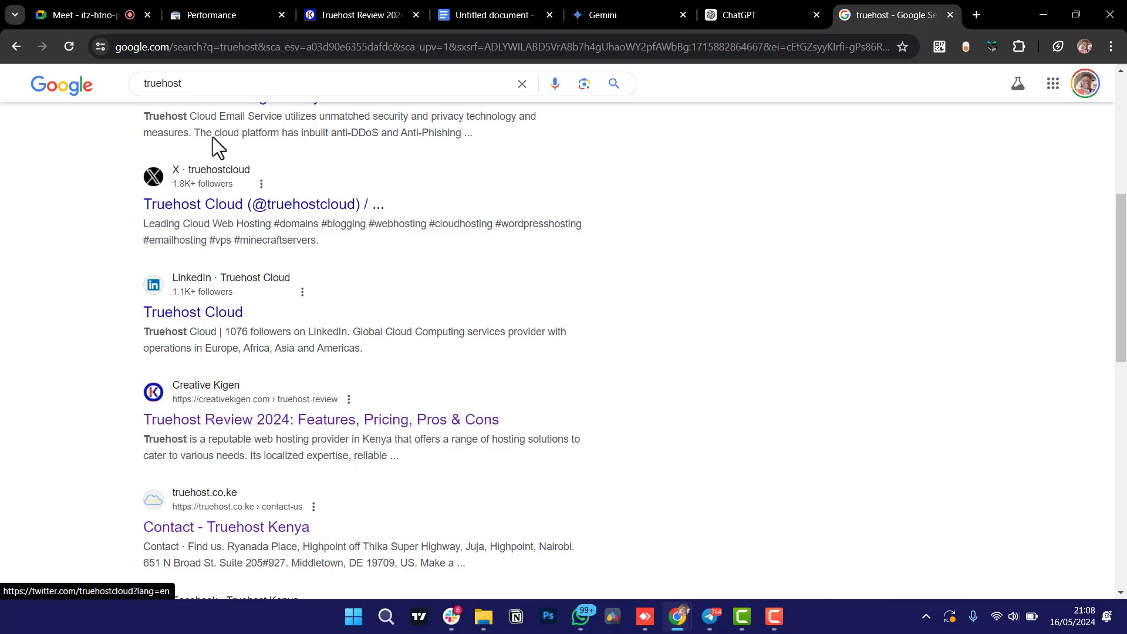
scroll(262, 360, up, 3)
Search for 'truehost review' and scroll down to Creative Kigen's Truehost Review 2024 result.
click(235, 81)
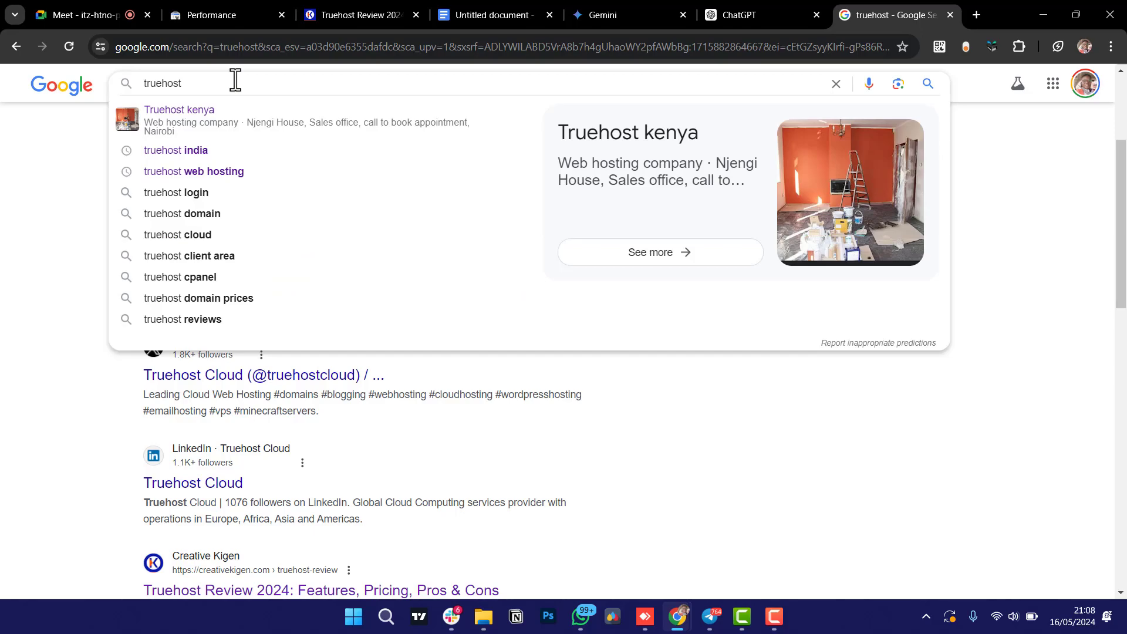
text(re)
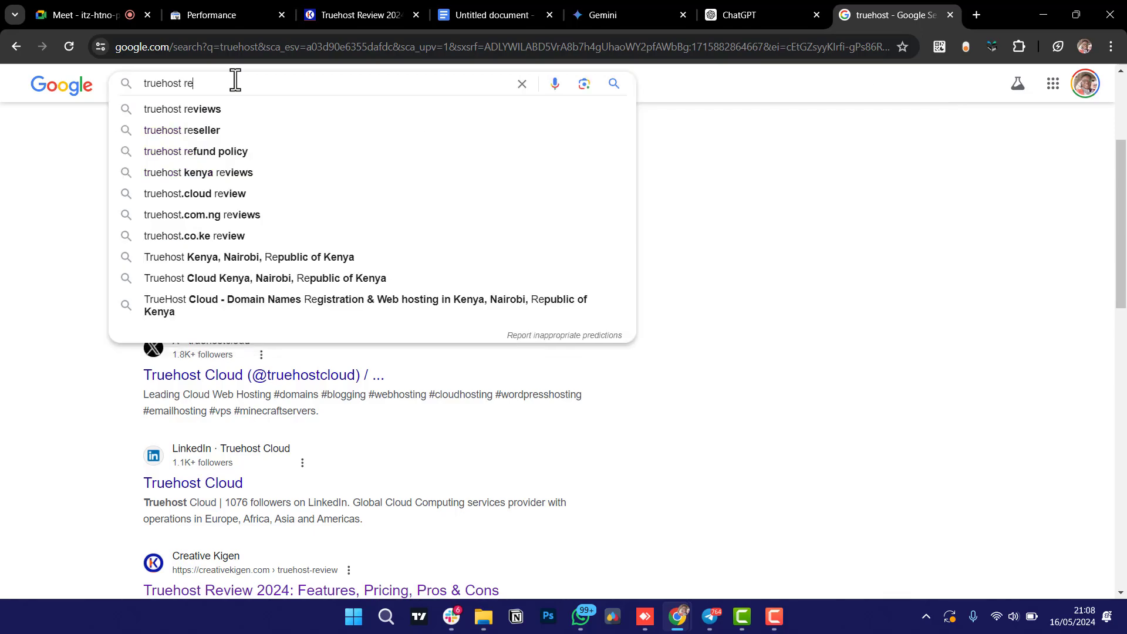
text(vie)
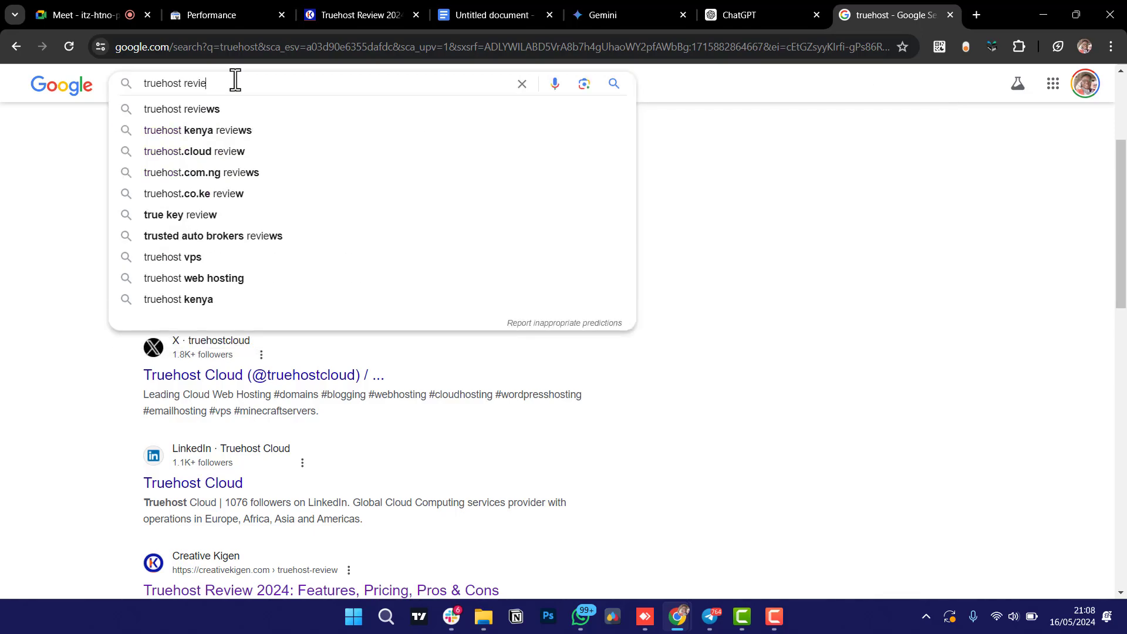
text(w)
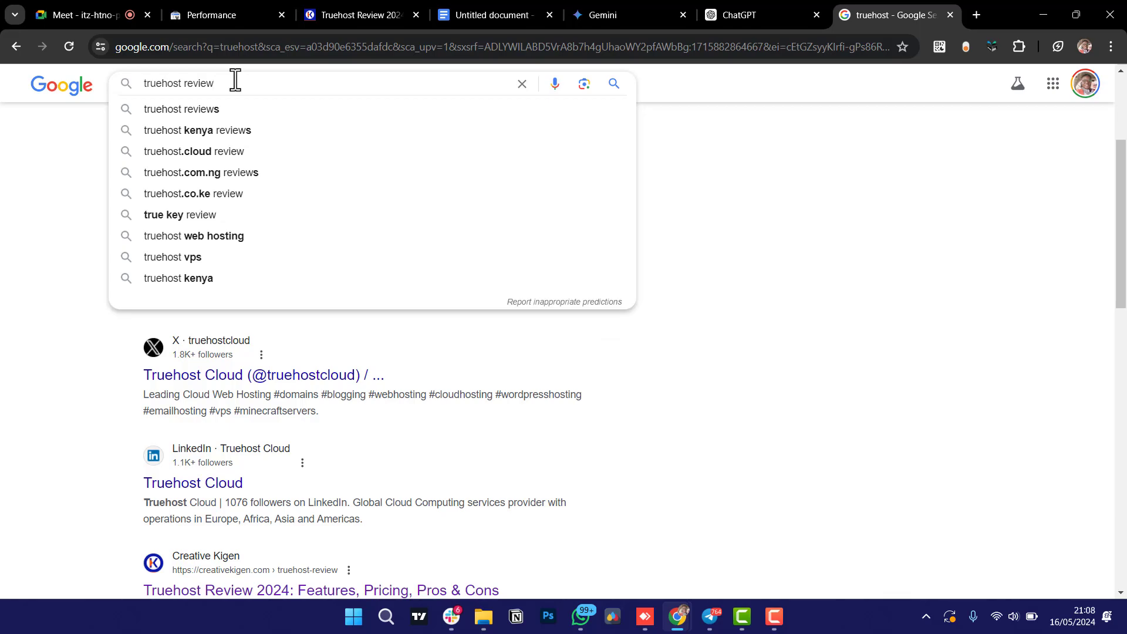
key(Return)
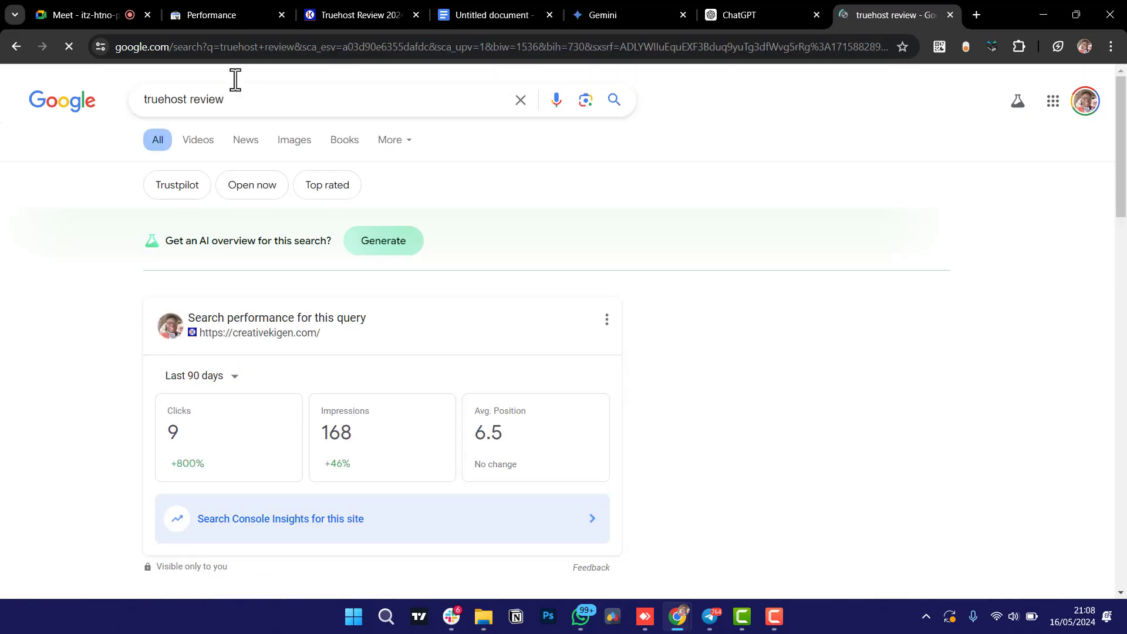
scroll(122, 375, down, 5)
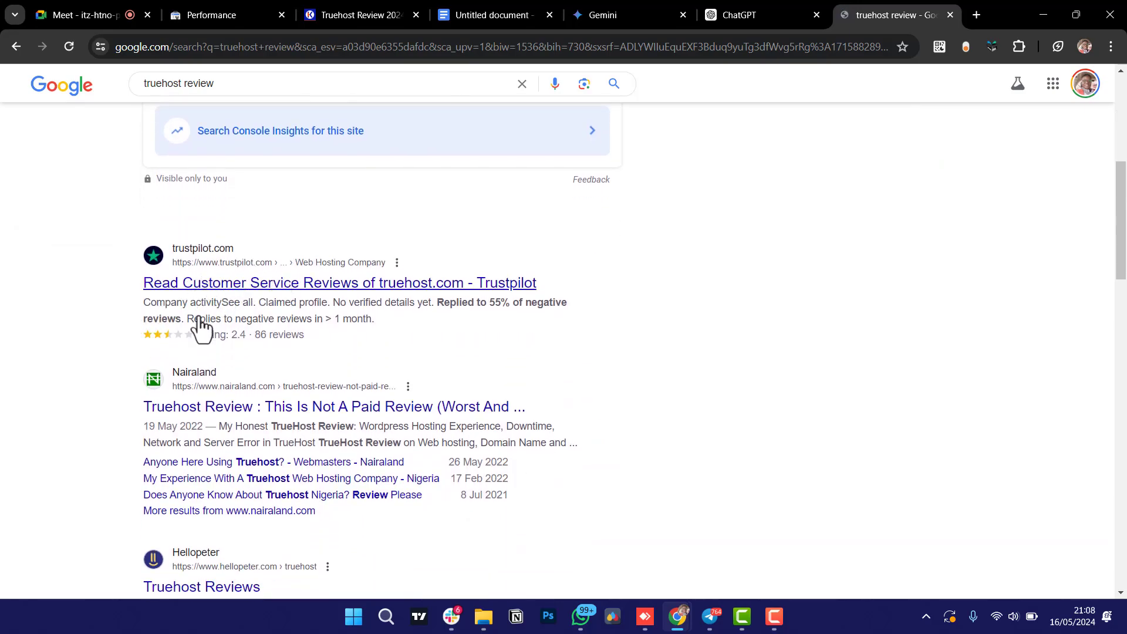
scroll(61, 432, down, 2)
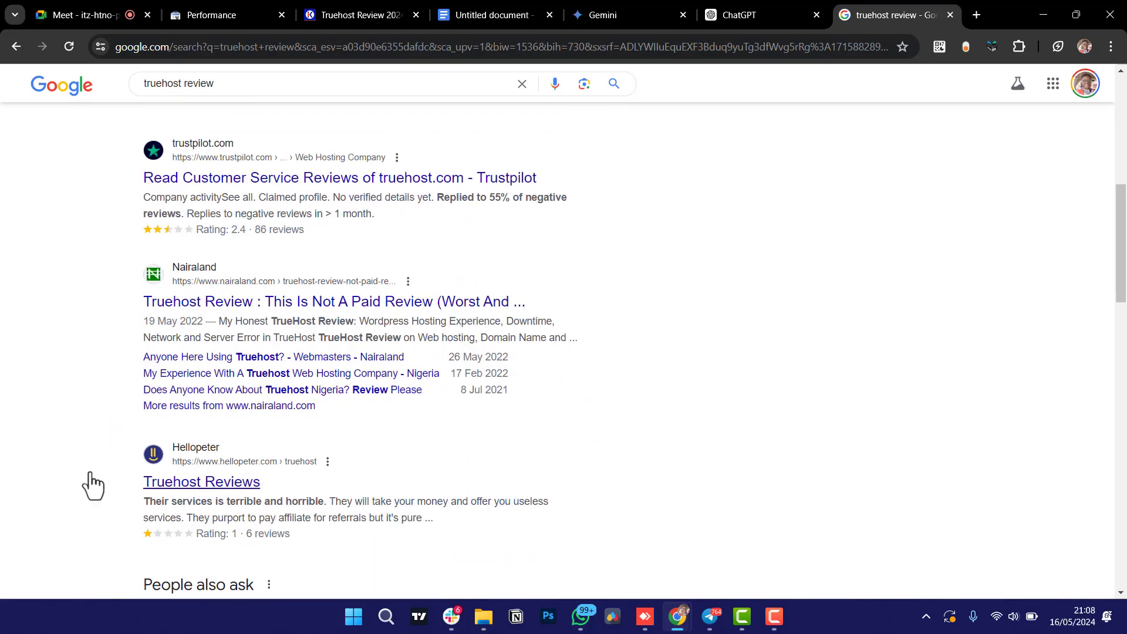
scroll(88, 483, down, 2)
scroll(66, 474, down, 5)
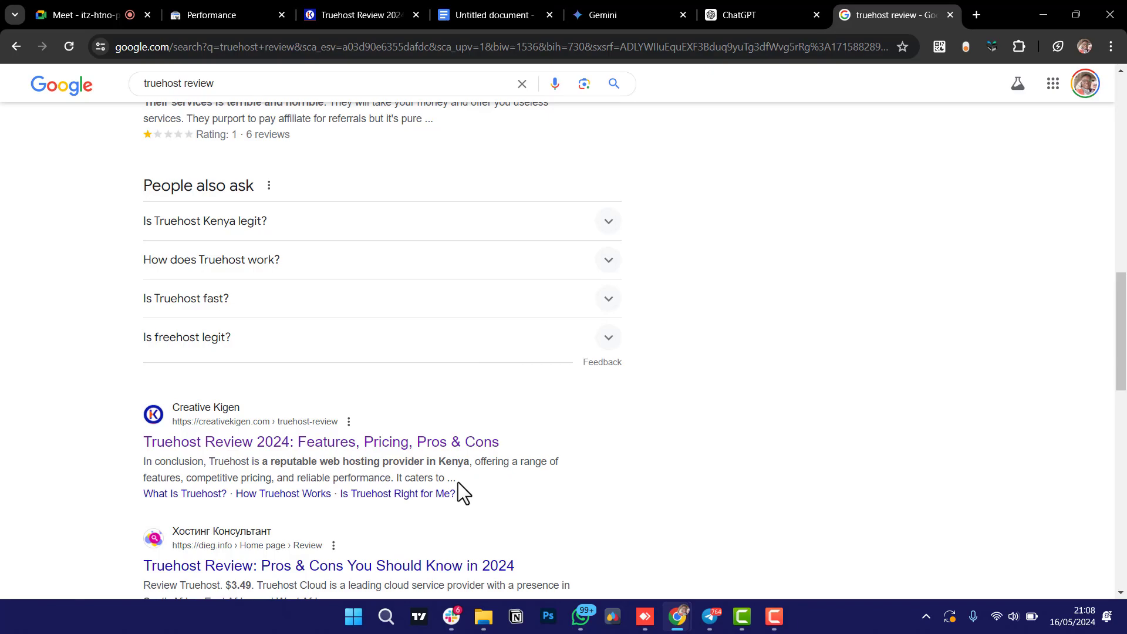
Go back from the Truehost Review article to the Creative Kigen post listing and scroll the cards.
click(367, 15)
click(11, 51)
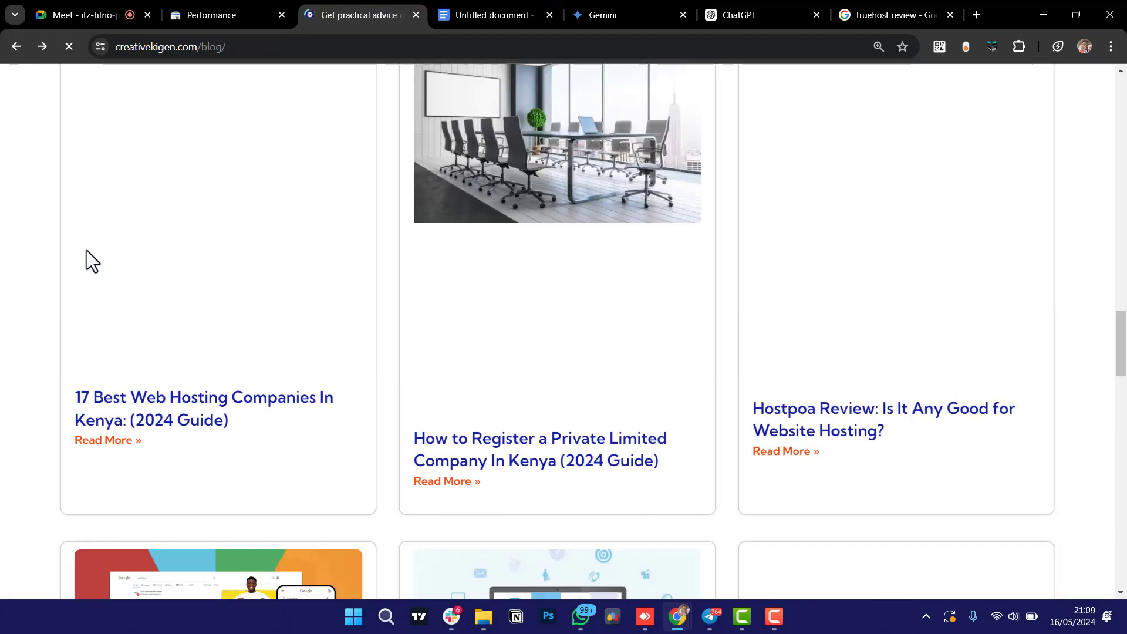
scroll(397, 399, down, 5)
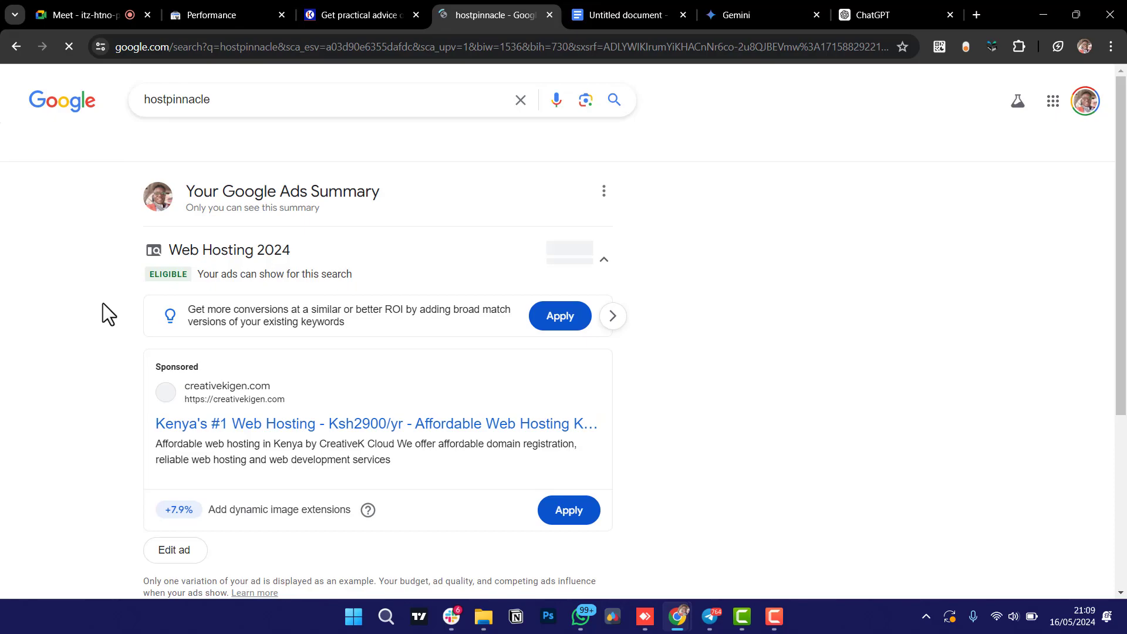
scroll(104, 303, down, 10)
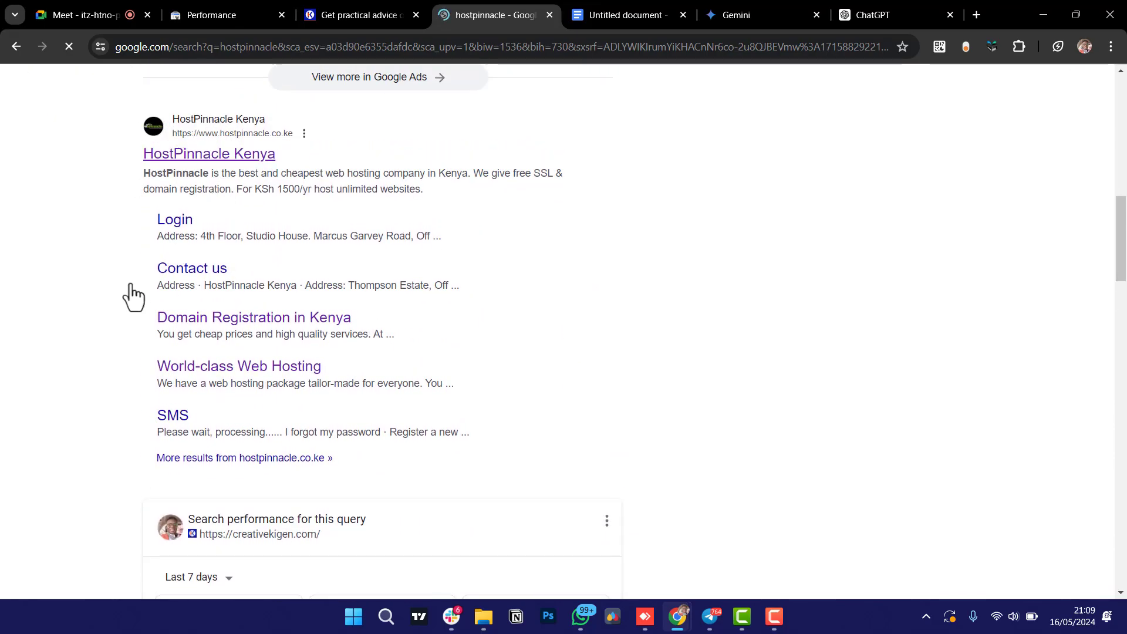
Scroll the hostpinnacle results down to the HostPinnacle Kenya entry.
scroll(88, 376, down, 1)
scroll(81, 386, down, 2)
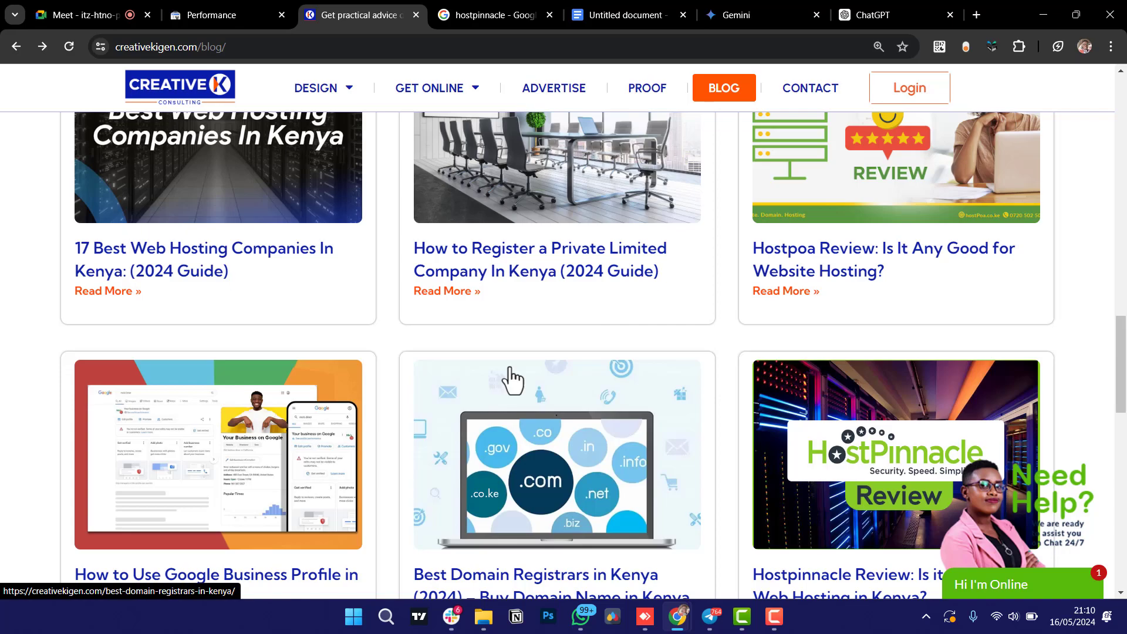
scroll(510, 378, up, 1)
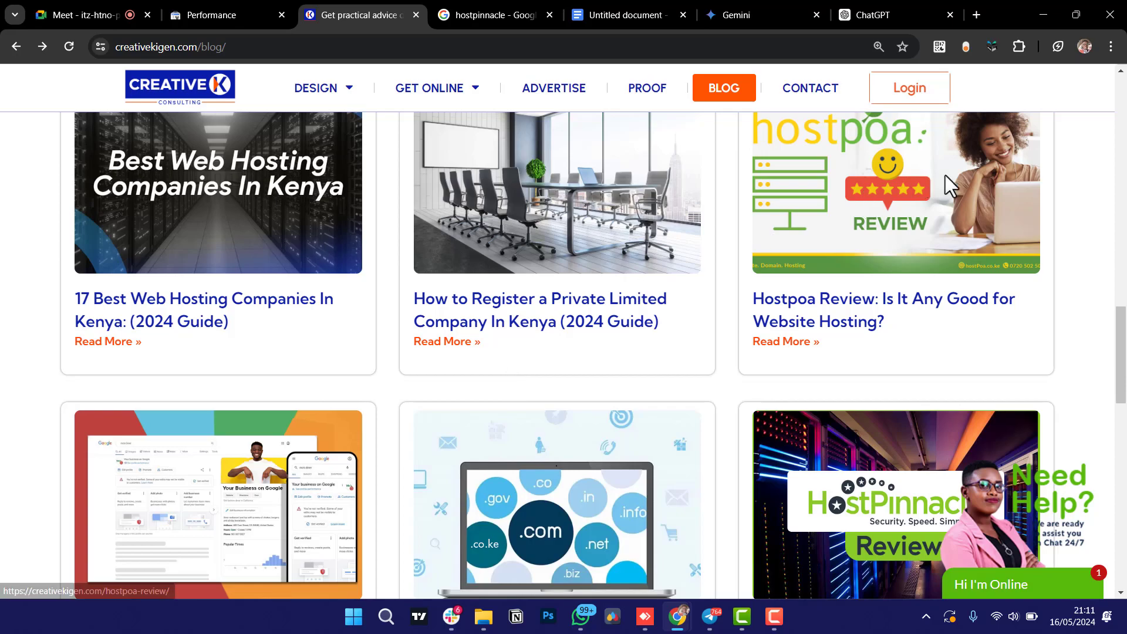
View Gemini's company-registration service page prompt, then switch to the empty ChatGPT chat.
click(750, 11)
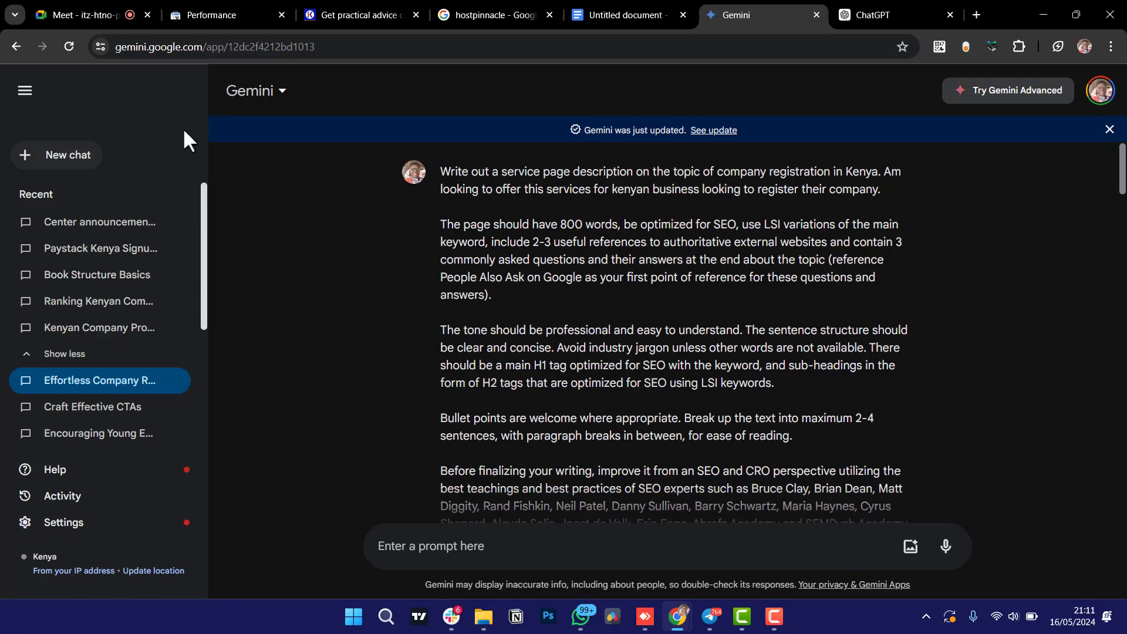
click(901, 10)
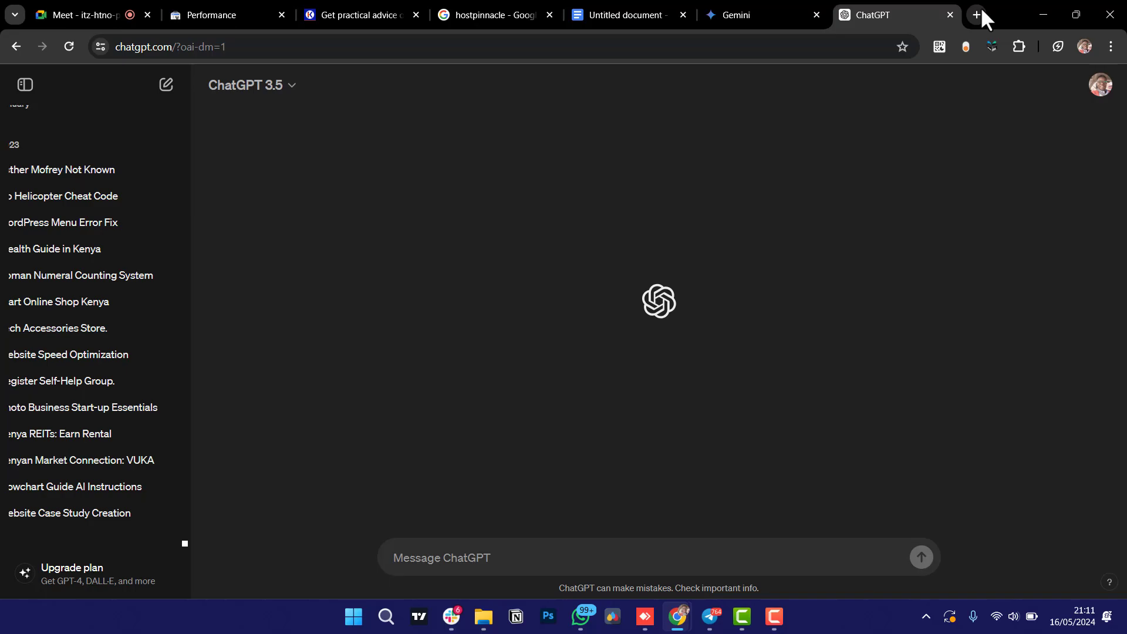
Return to the Gemini conversation with the 800-word Kenya company-registration service-page prompt.
click(751, 9)
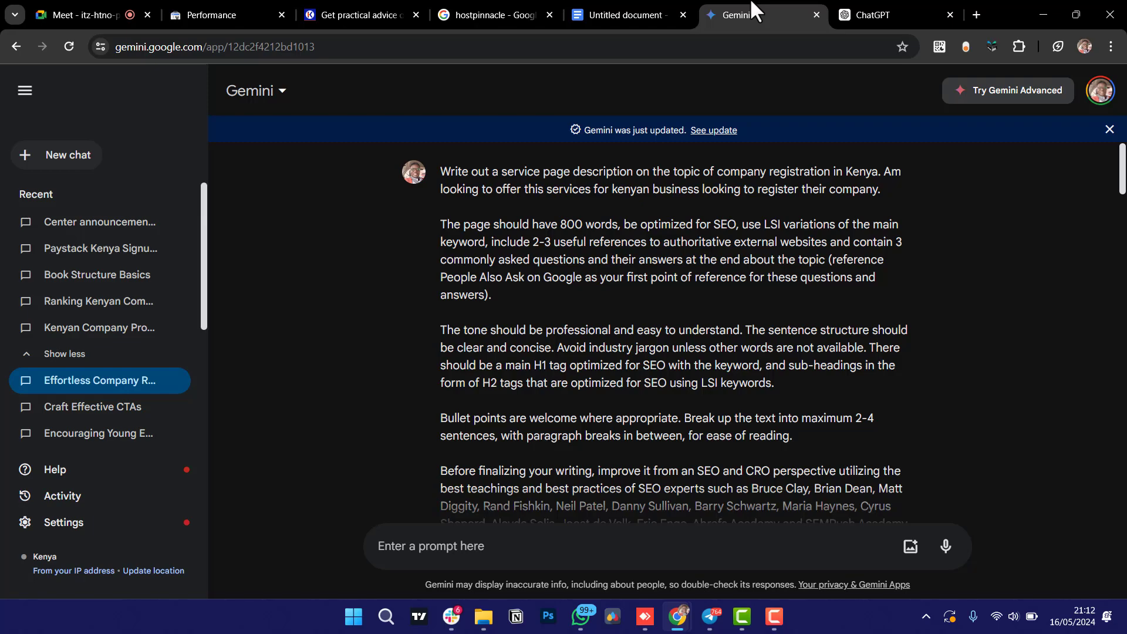
Check the Creative Kigen blog's post listing.
click(361, 9)
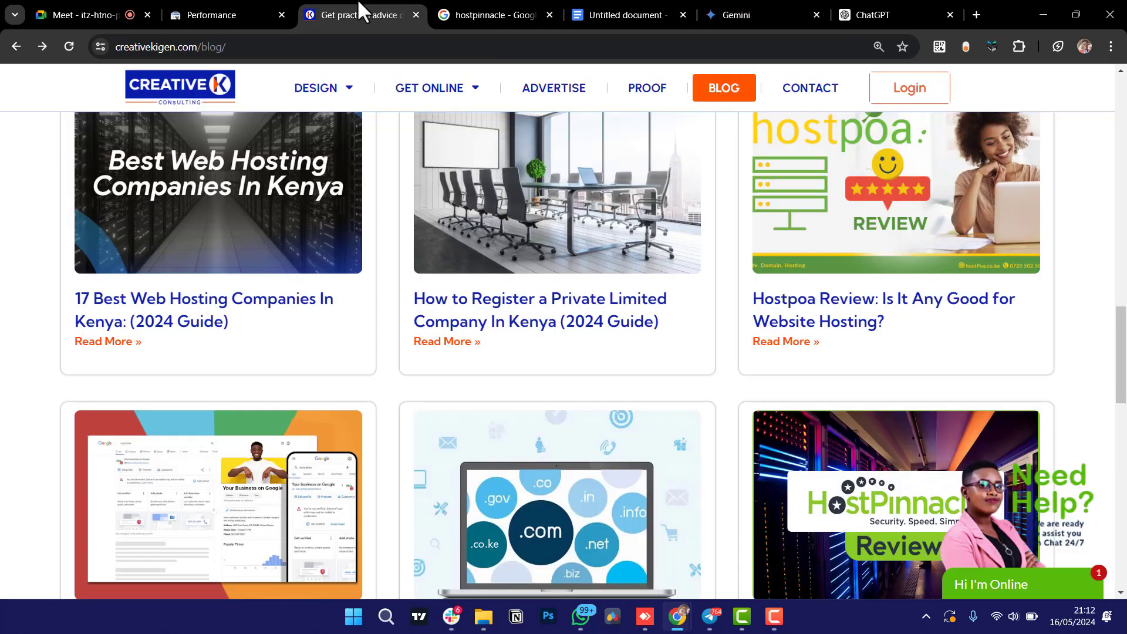
scroll(495, 297, down, 2)
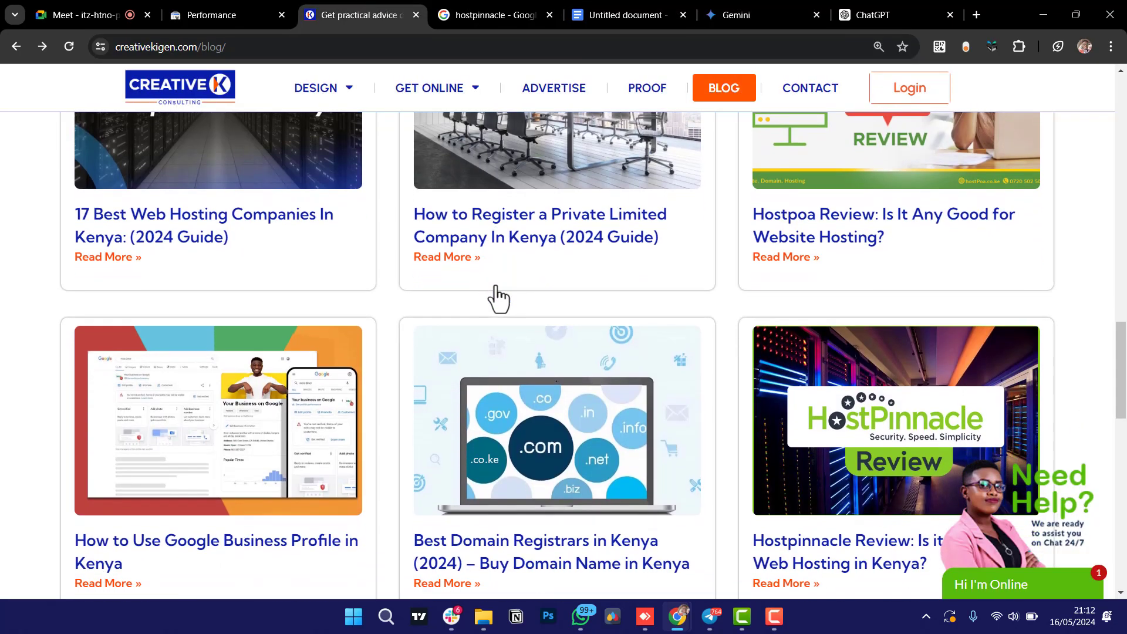
scroll(496, 297, up, 3)
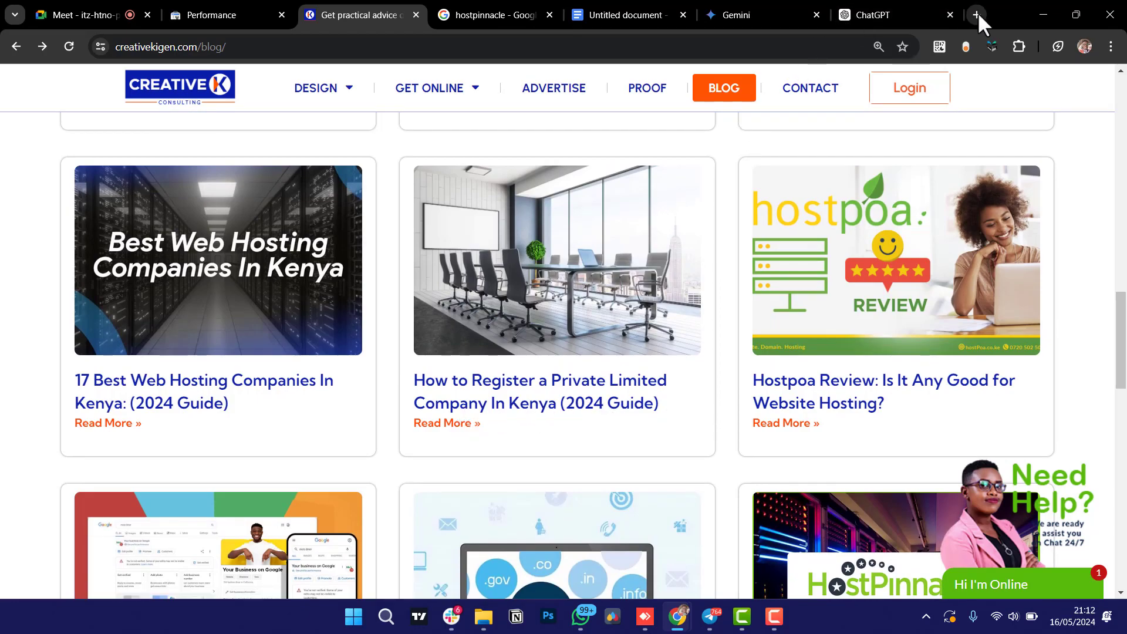
Change the hostpinnacle Google search to 'how to register a company in kenya'.
click(503, 10)
drag(261, 88, 84, 87)
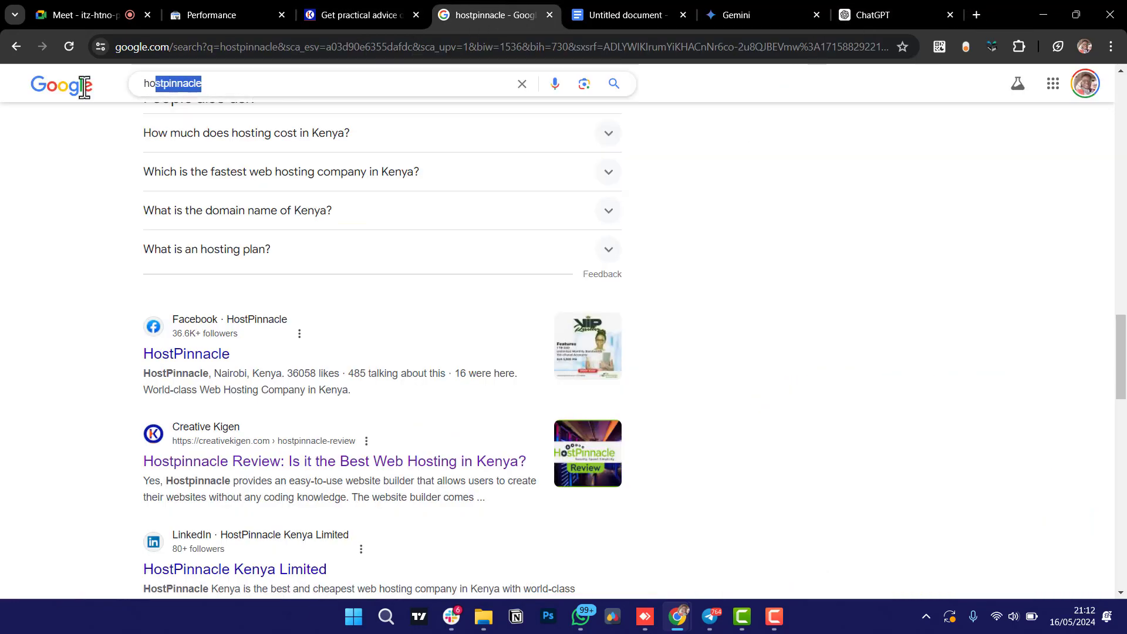
key(BackSpace)
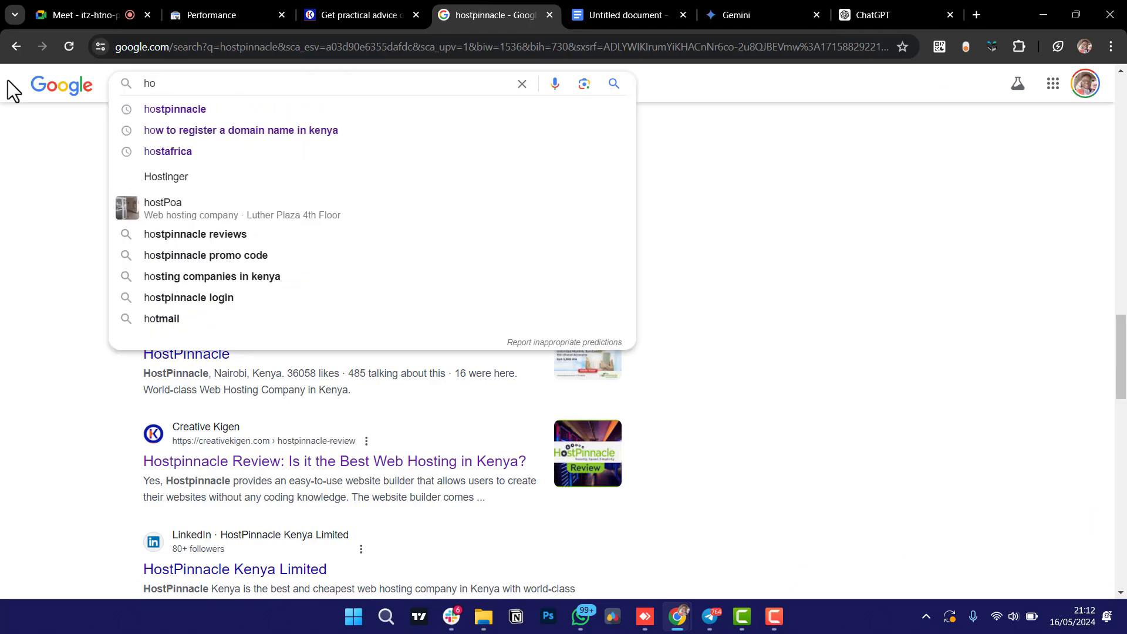
text(w to )
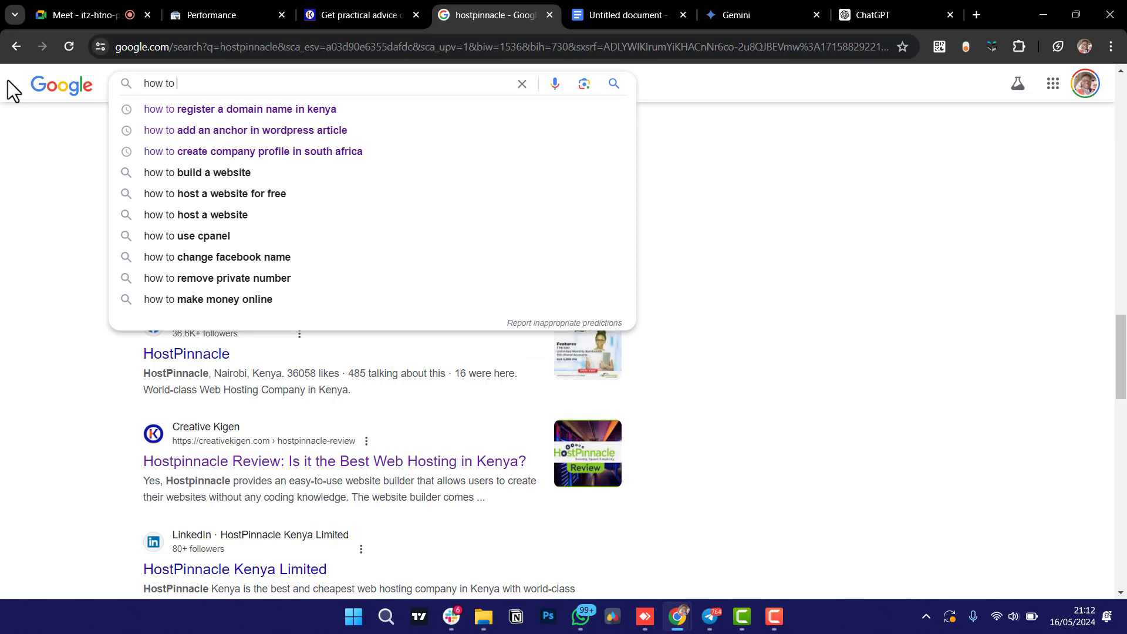
text(register a)
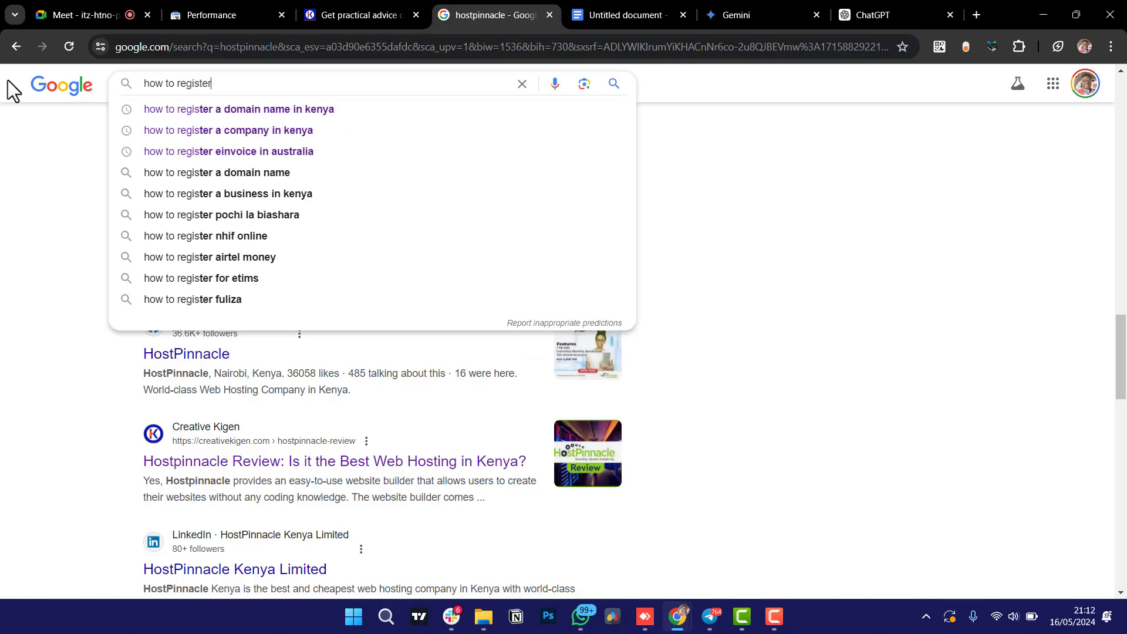
click(197, 130)
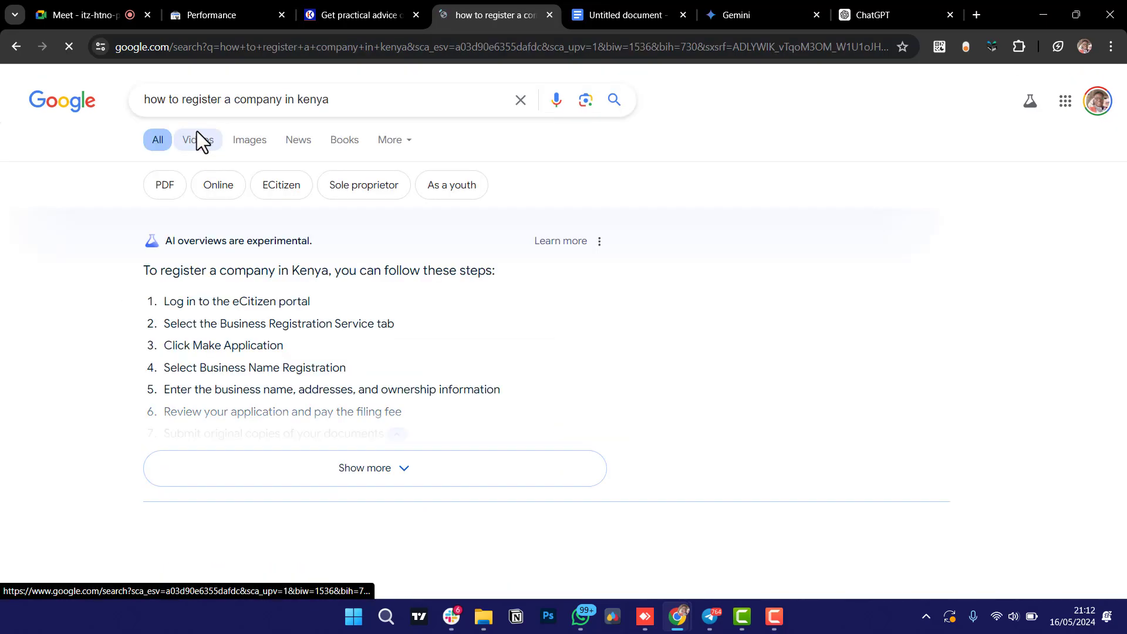
Scroll through the company-registration results and go to page 2.
scroll(125, 298, down, 5)
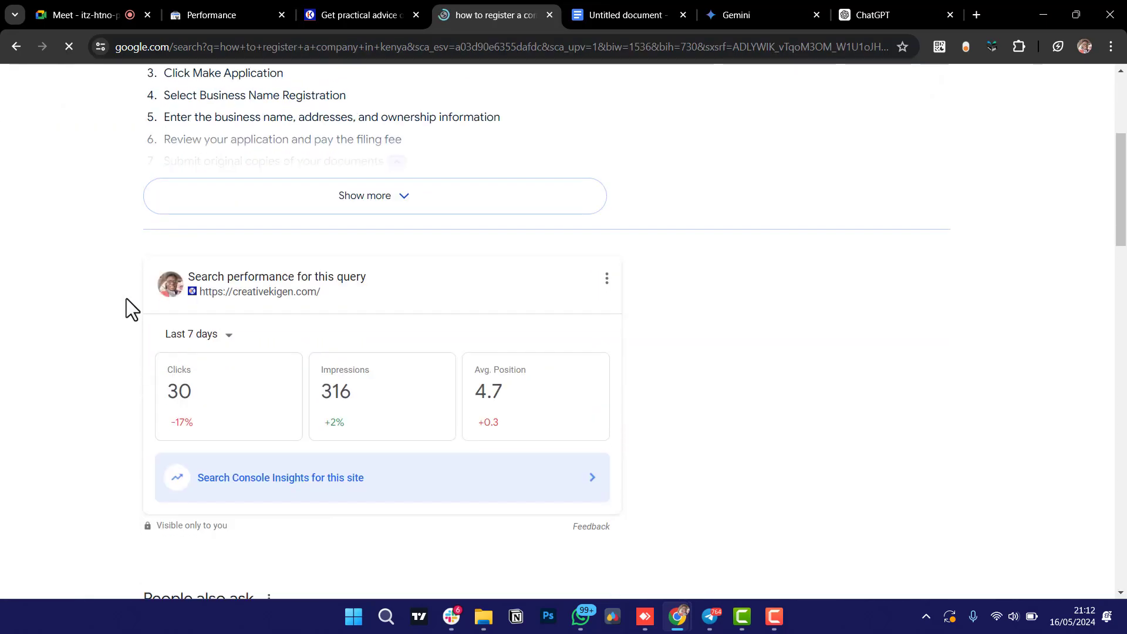
scroll(125, 298, down, 2)
scroll(125, 298, up, 6)
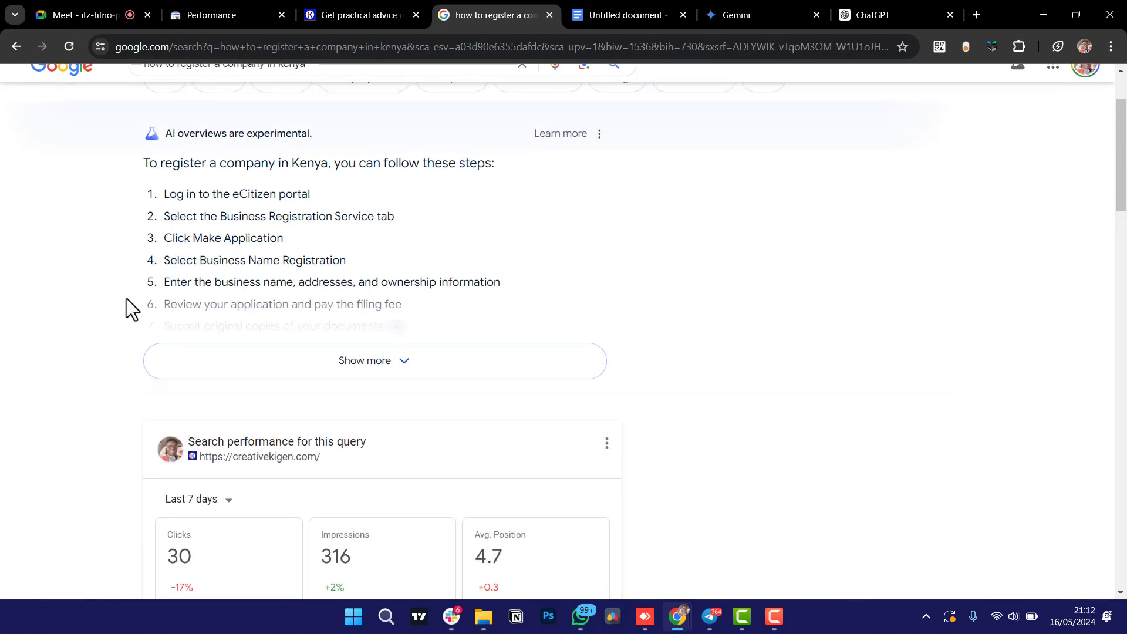
scroll(126, 298, down, 4)
scroll(125, 298, down, 9)
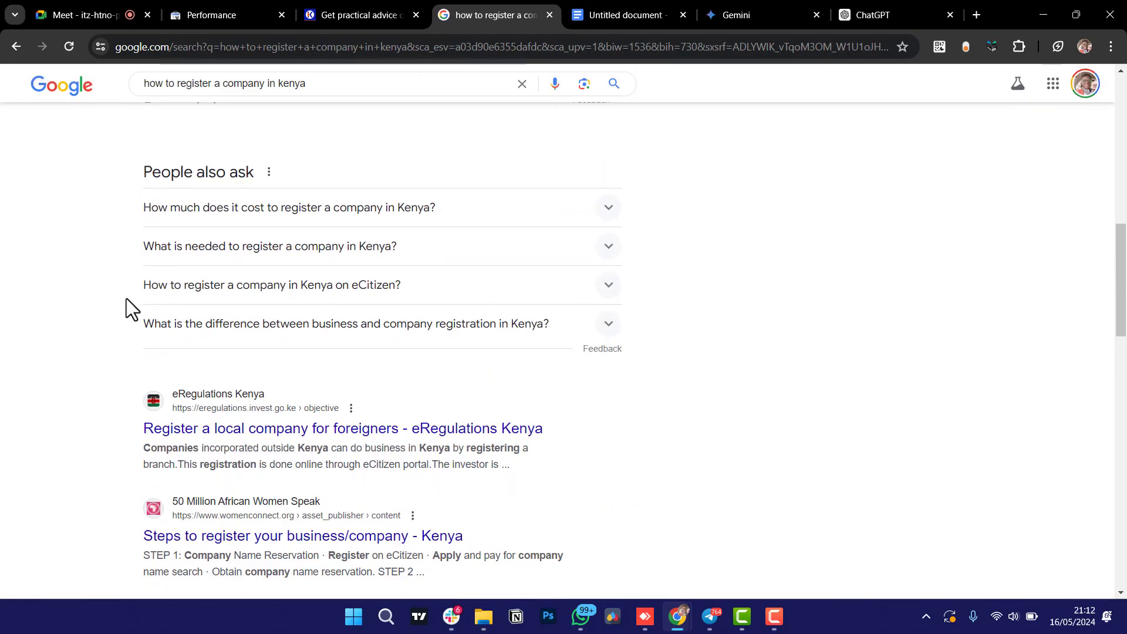
scroll(126, 298, down, 5)
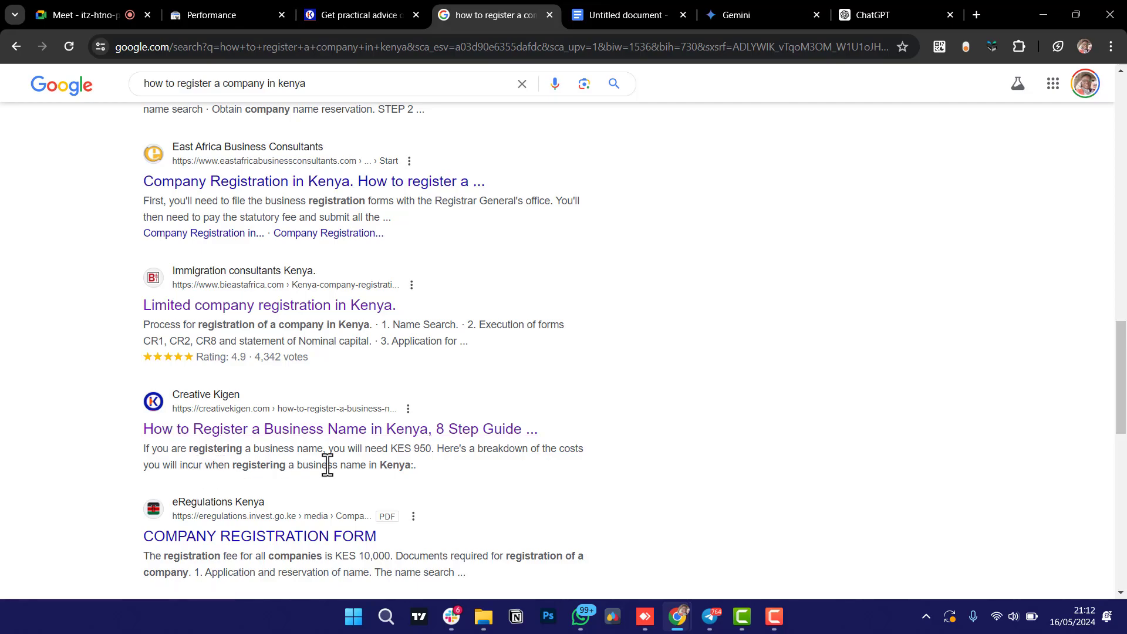
scroll(58, 467, down, 2)
scroll(57, 467, down, 8)
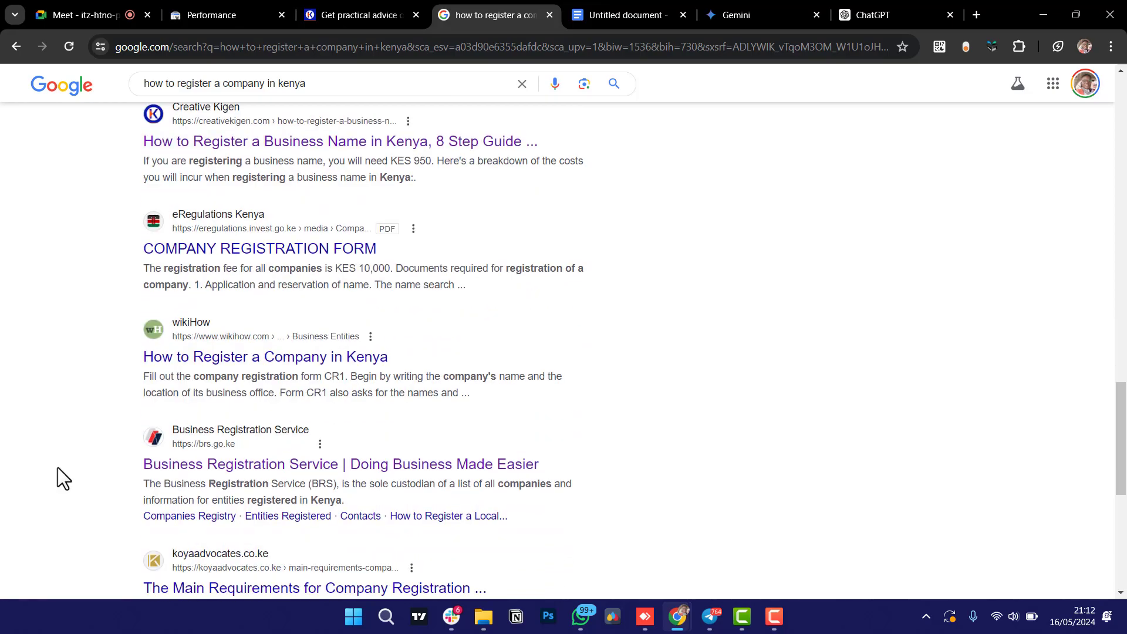
scroll(58, 467, down, 2)
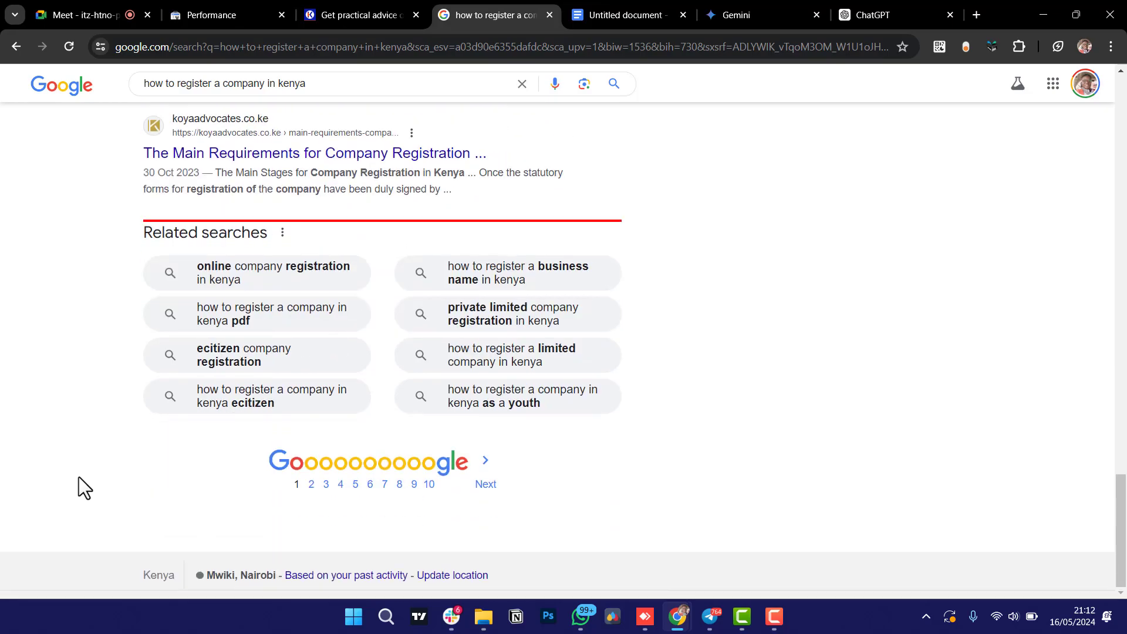
click(312, 492)
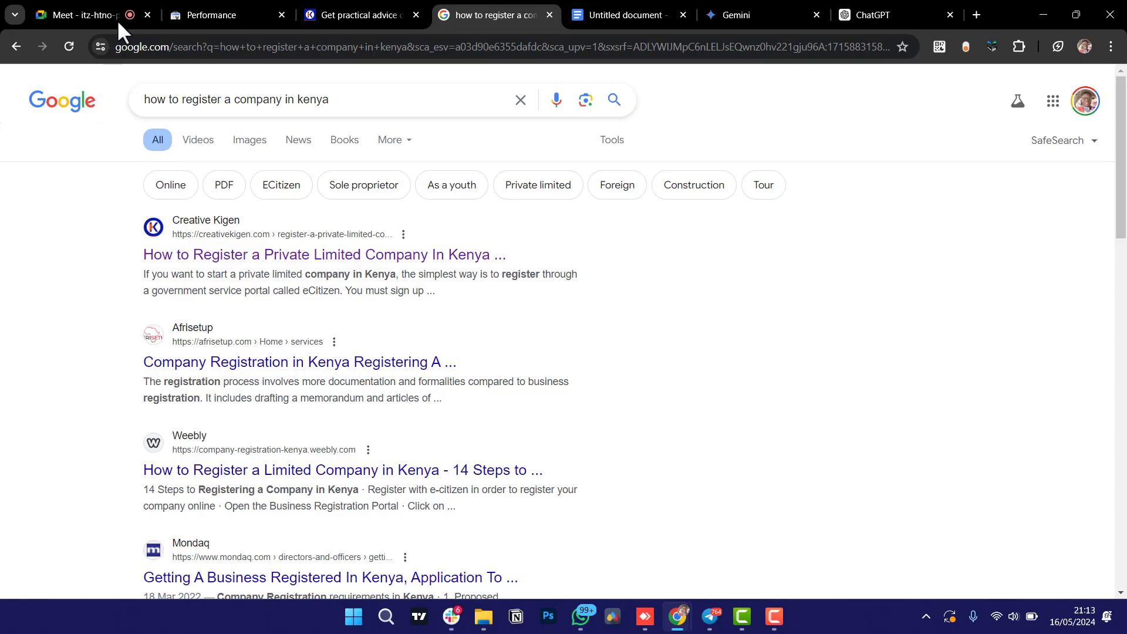
Glance at the Creative Kigen blog page, then come back to the Google results.
click(346, 15)
scroll(119, 358, up, 1)
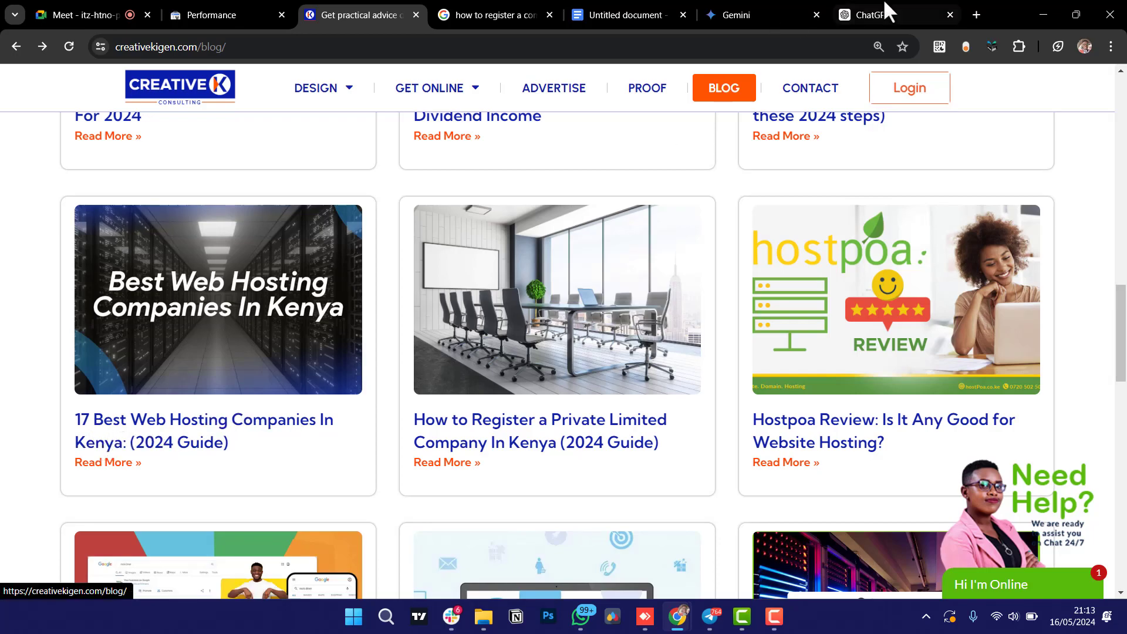
click(505, 13)
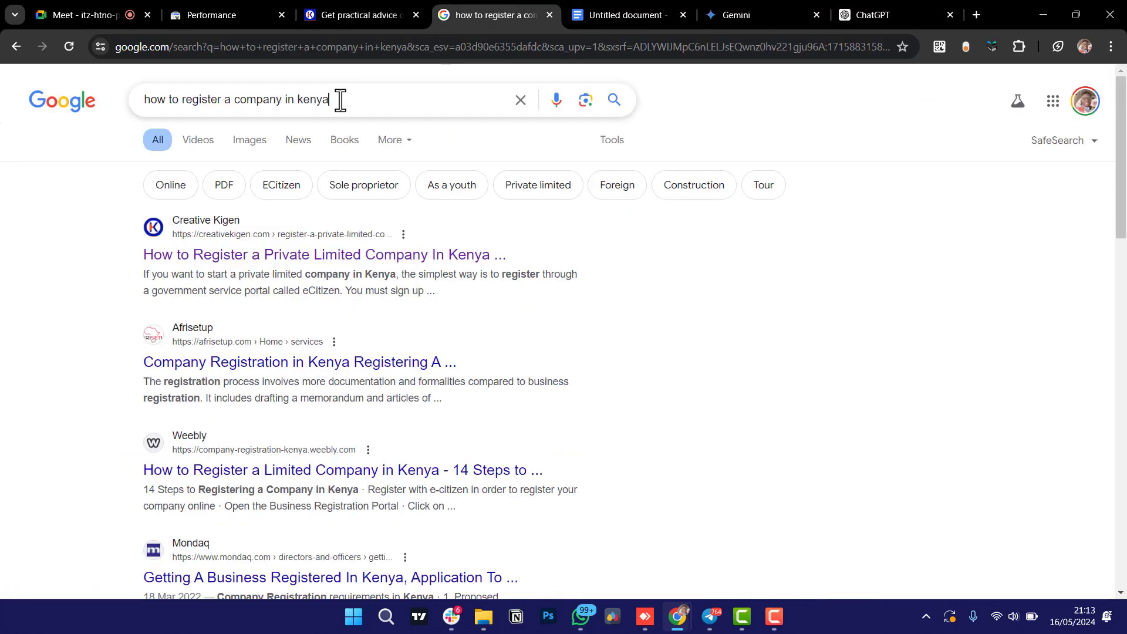
Search Google for 'best web hosting company in kenya', skim the results, then return to Gemini.
drag(337, 100, 86, 86)
text(be)
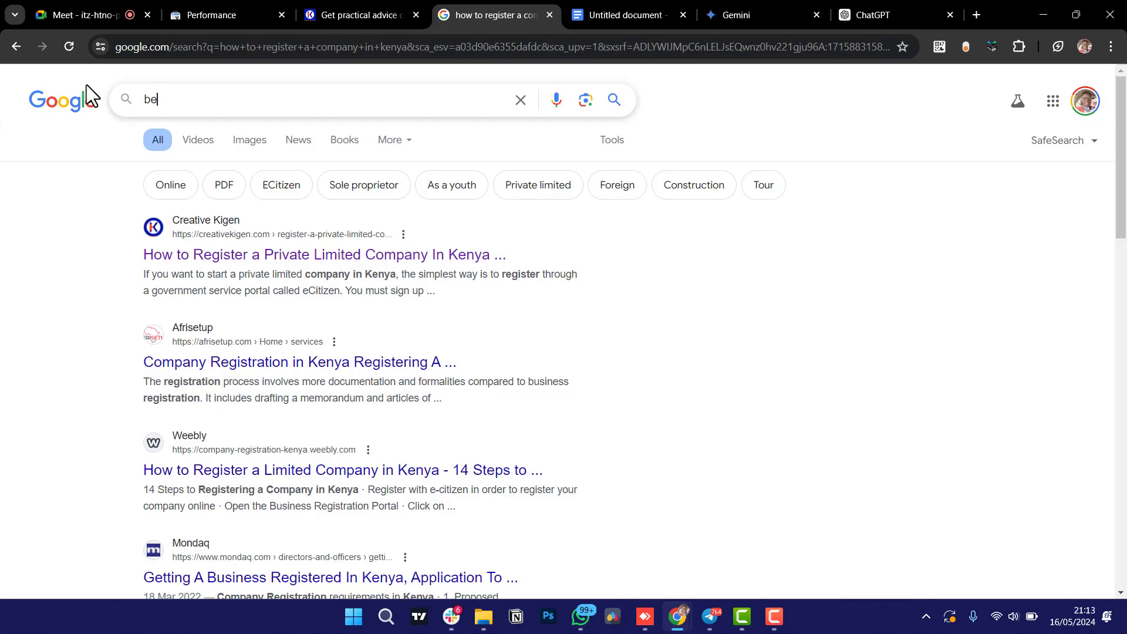
text(st web hos)
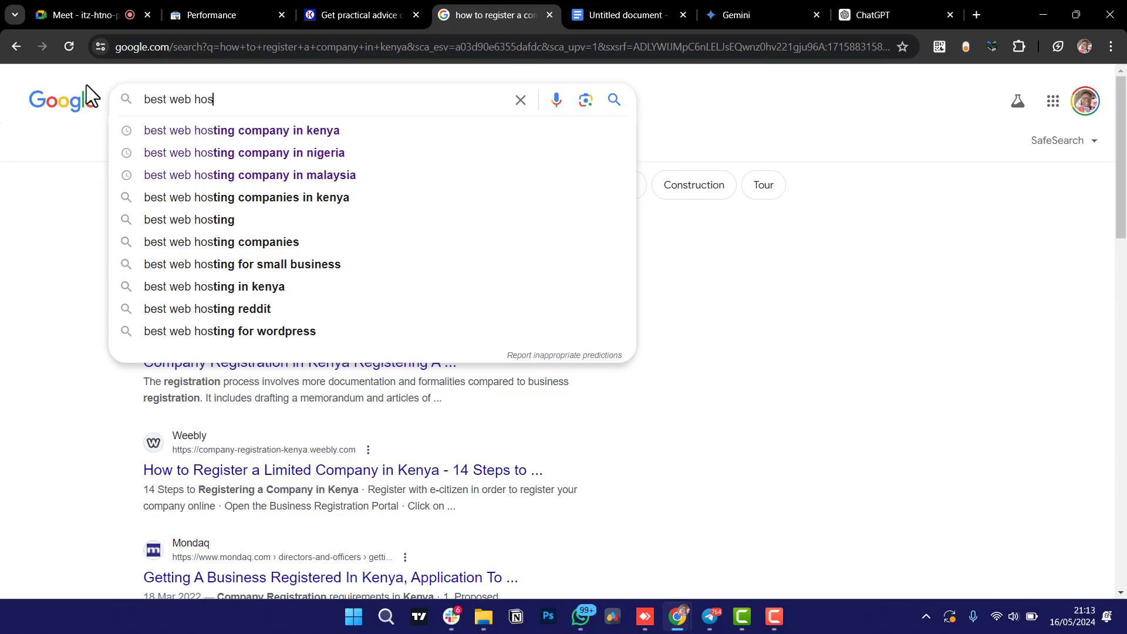
key(Down)
key(Return)
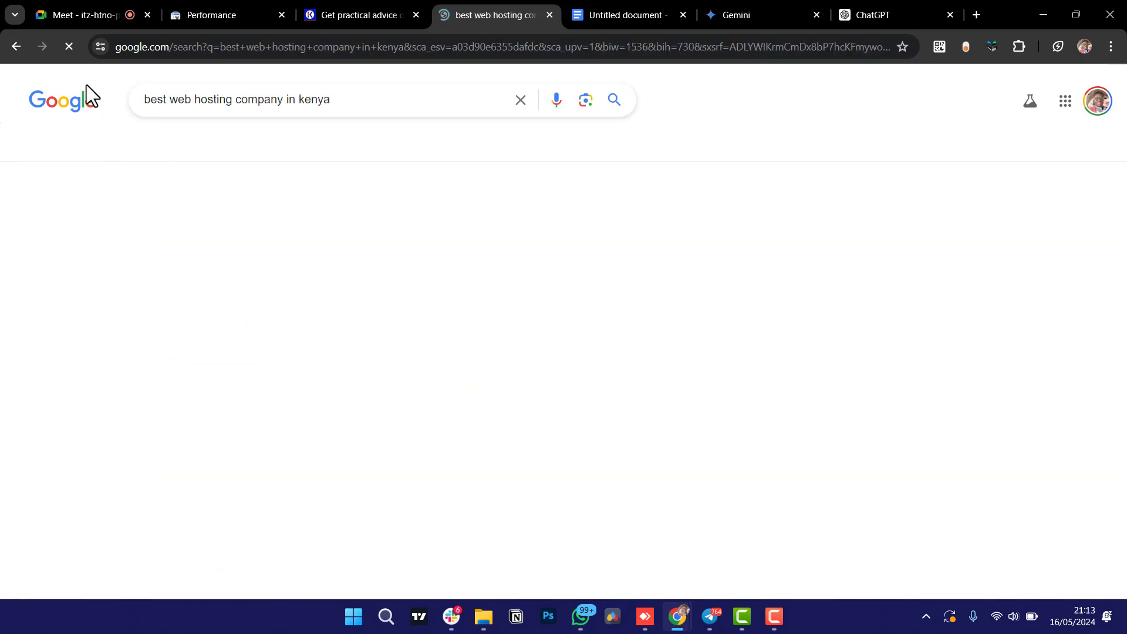
scroll(5, 361, down, 10)
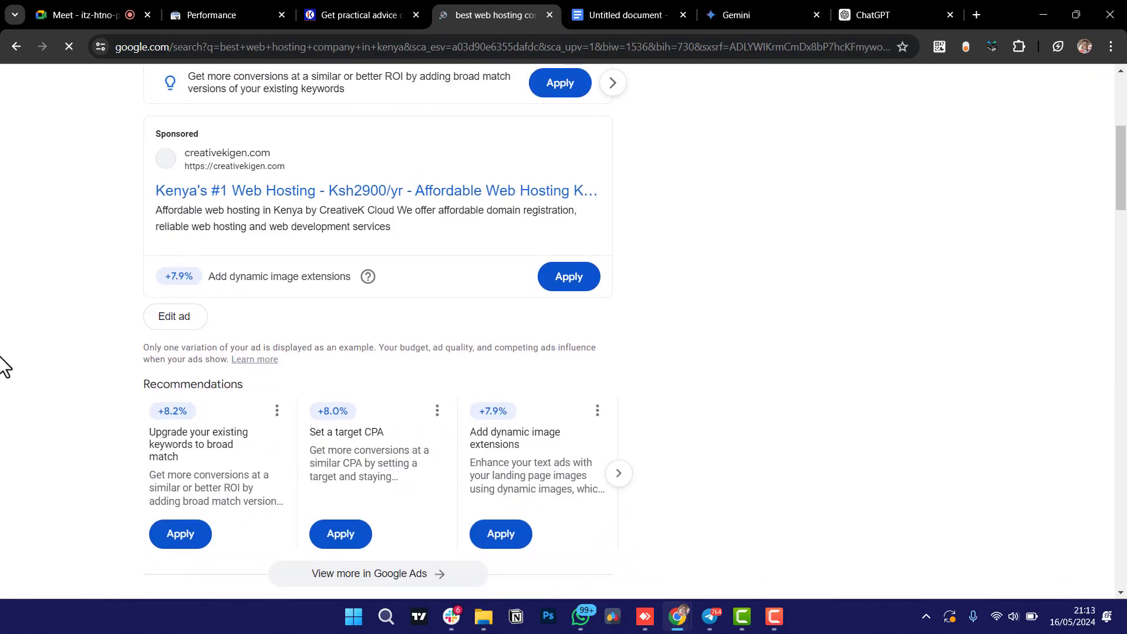
scroll(5, 367, down, 1)
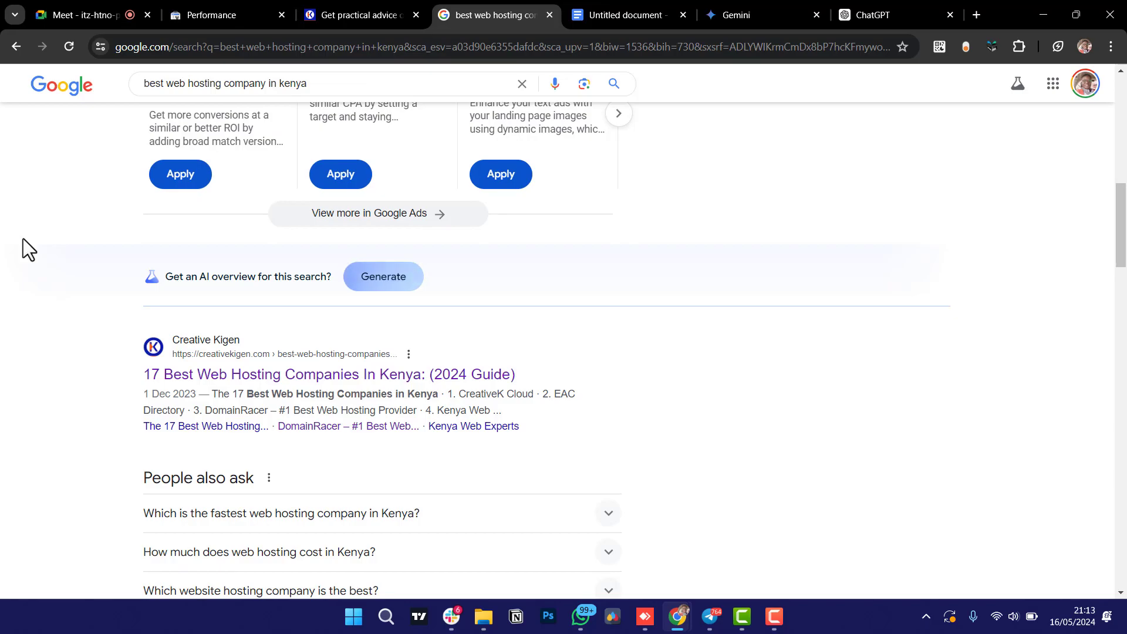
click(749, 14)
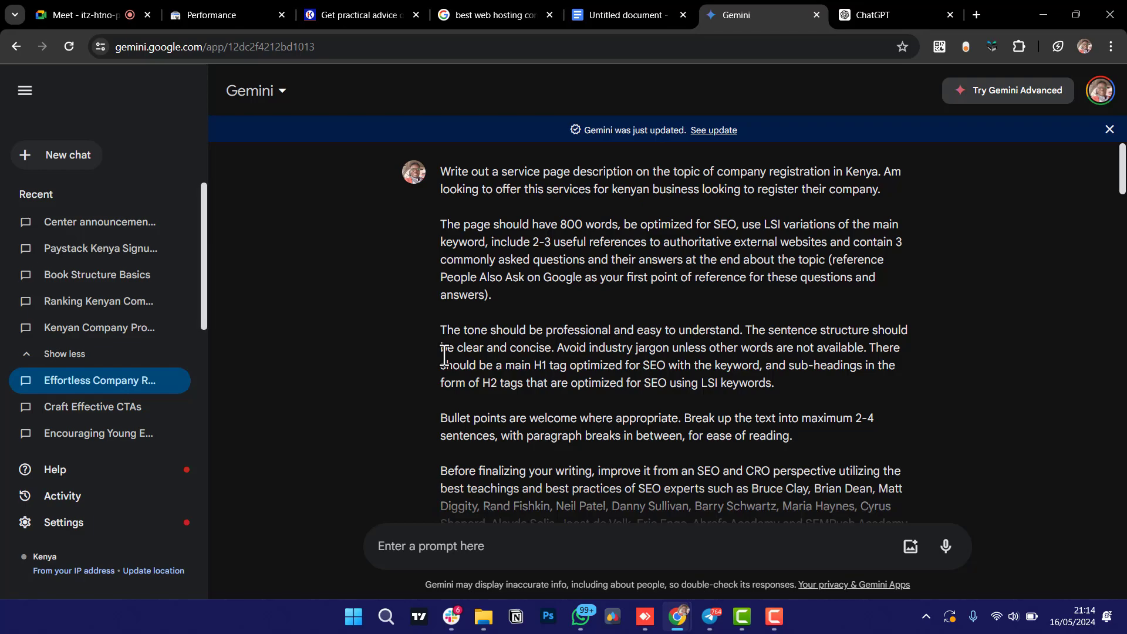
Title the untitled Docs file 'Blogging AI Prompts' and skim its SEO blog-writer prompt.
click(628, 14)
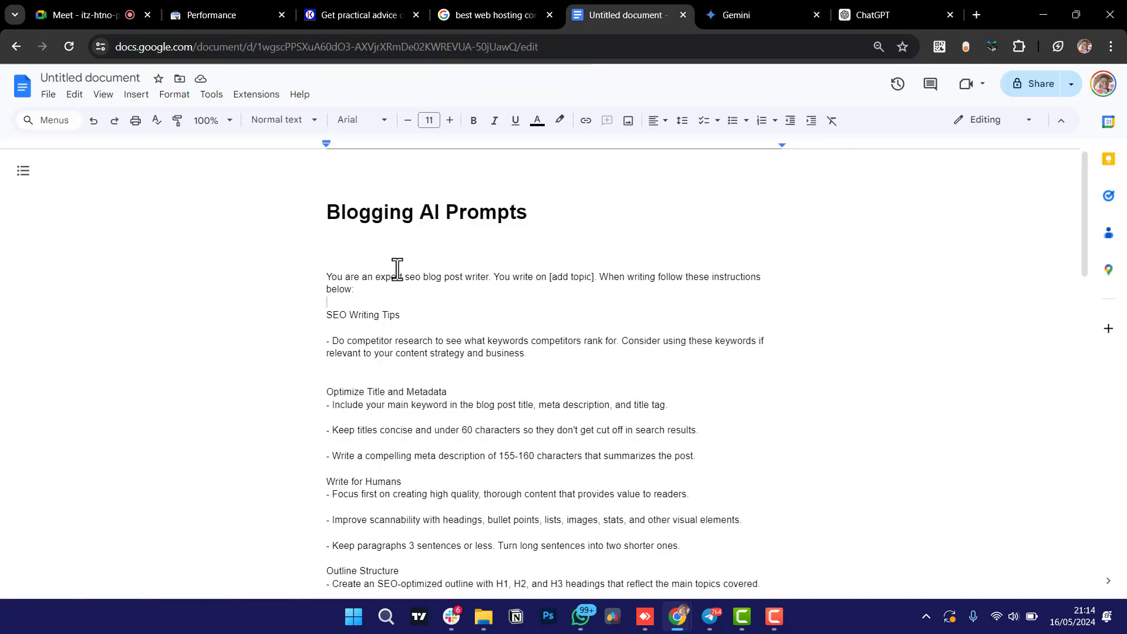
click(95, 77)
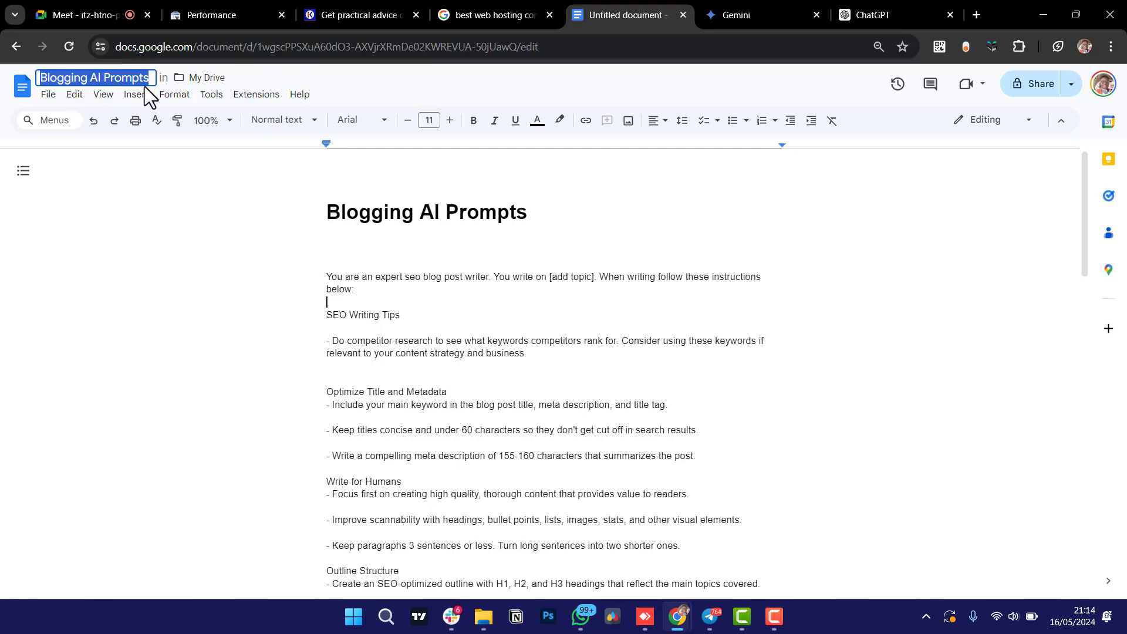
click(222, 301)
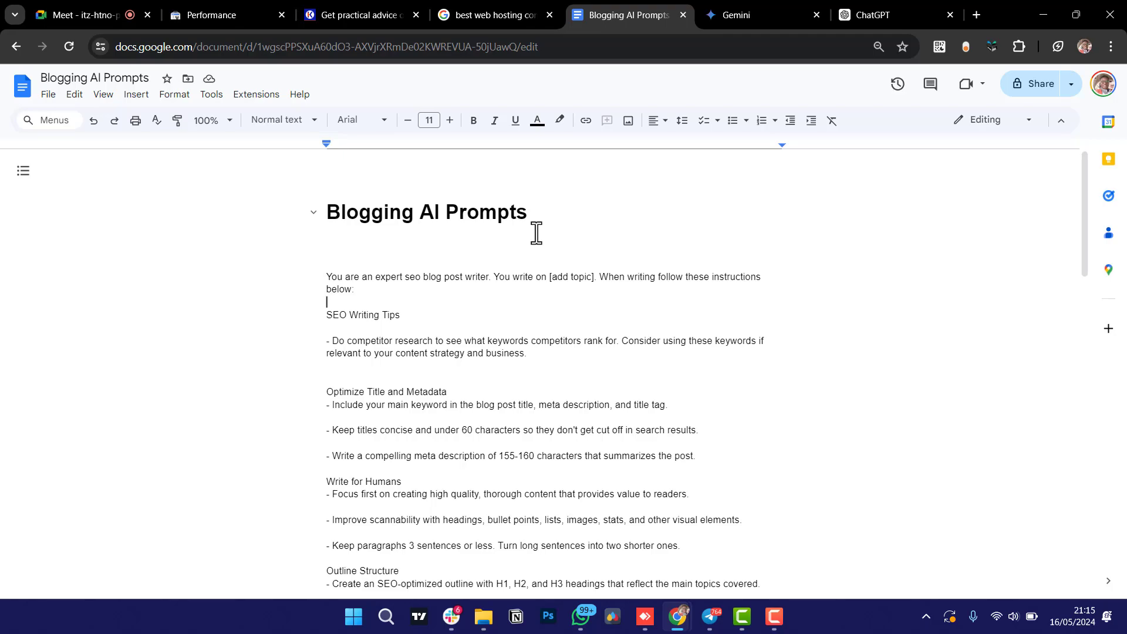
scroll(493, 443, down, 3)
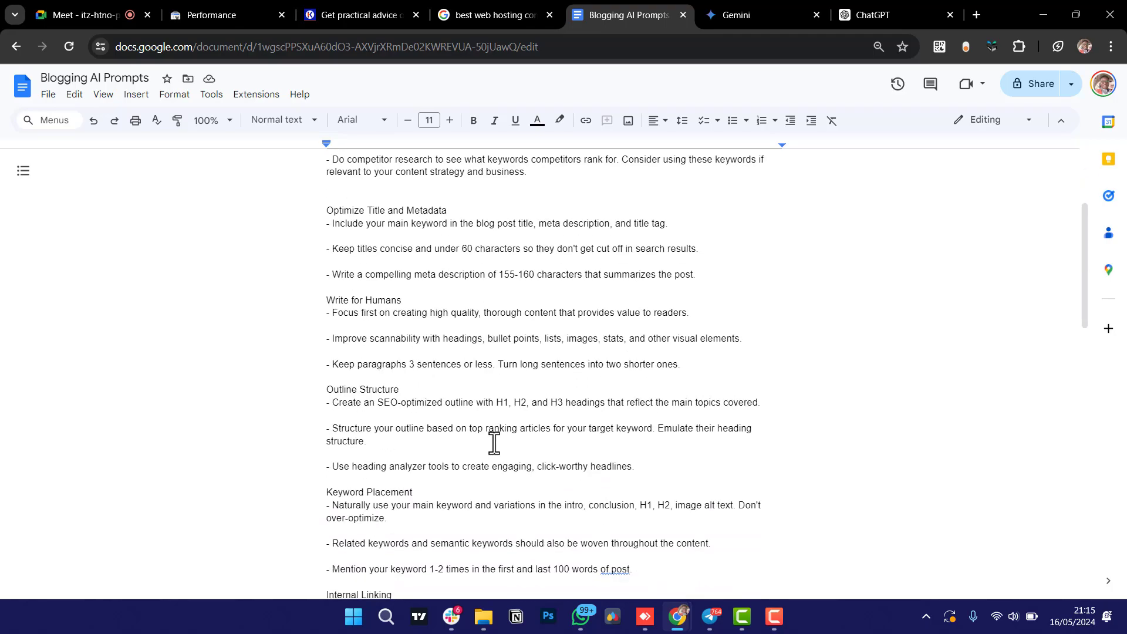
scroll(494, 443, down, 3)
scroll(493, 443, down, 7)
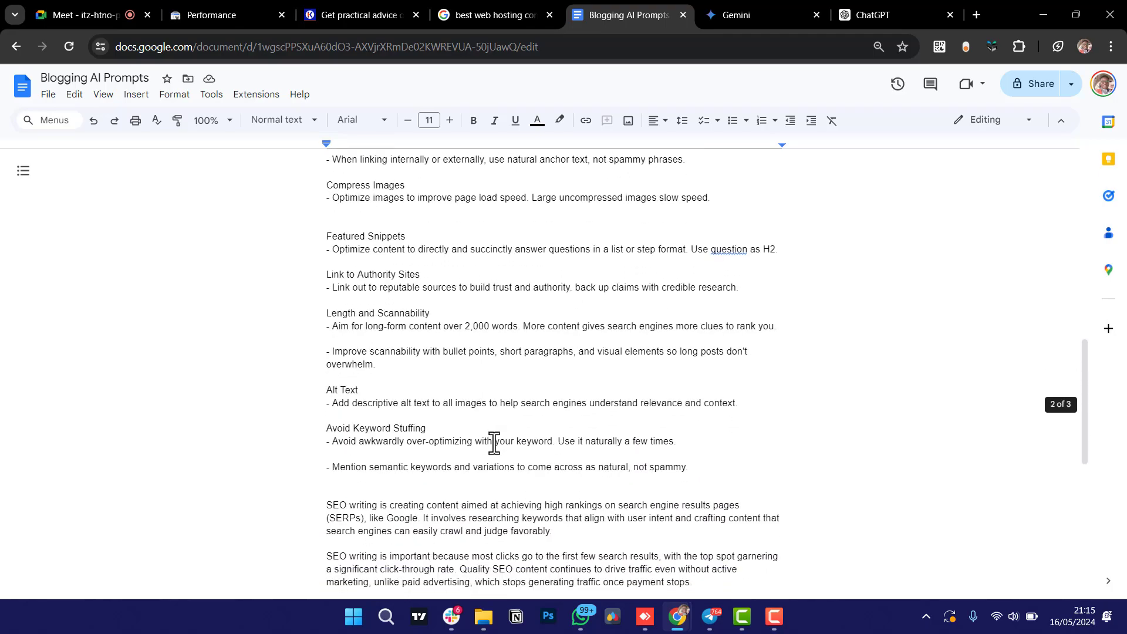
scroll(494, 443, up, 13)
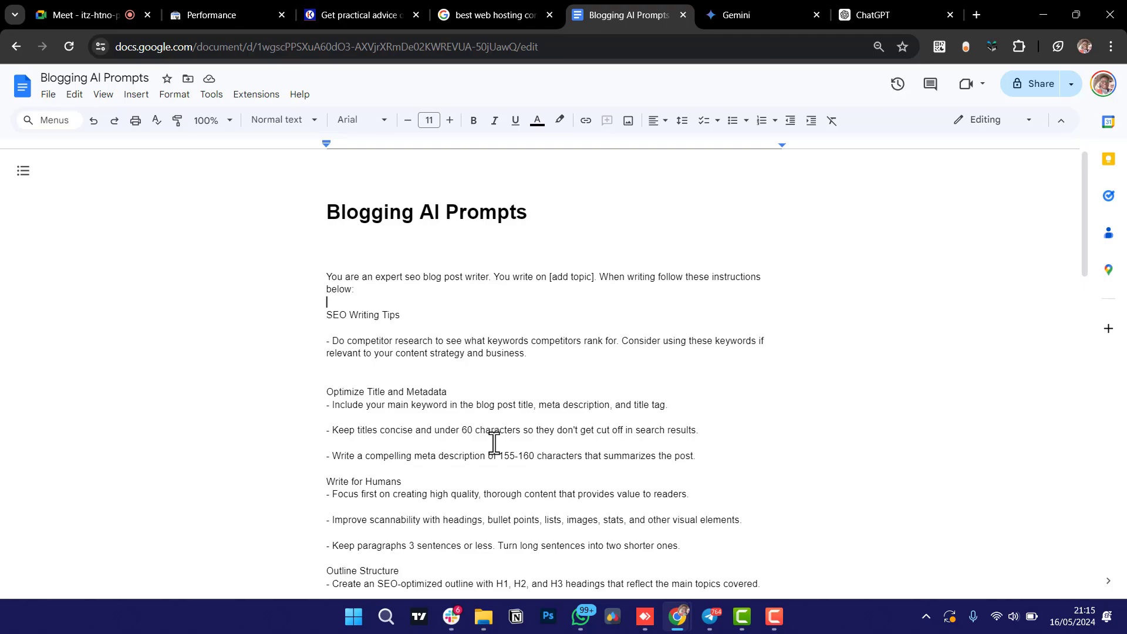
Go back to Gemini and start a fresh, empty chat.
click(762, 10)
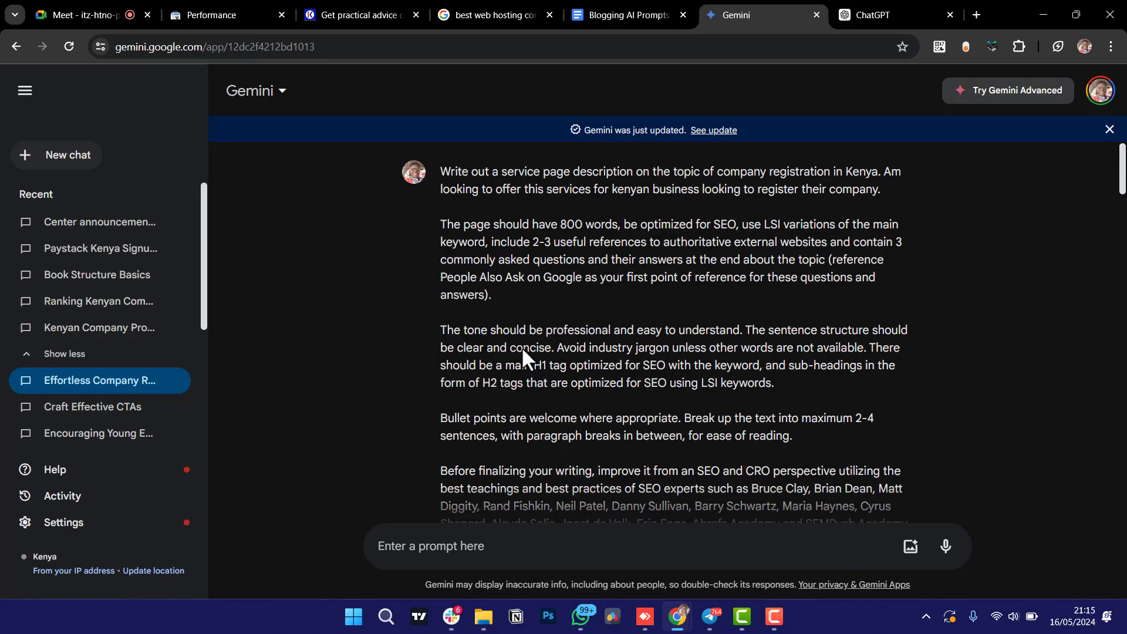
click(52, 159)
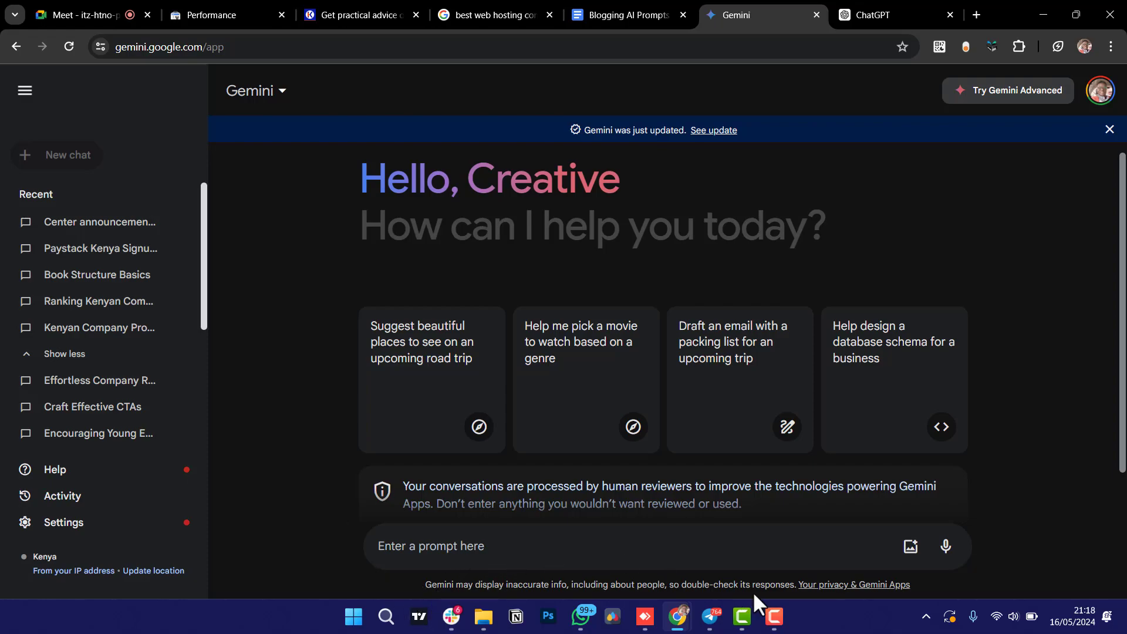
Open the Employment Hero Kuala Lumpur coworking article link from Telegram's keyword ideas chat.
click(710, 616)
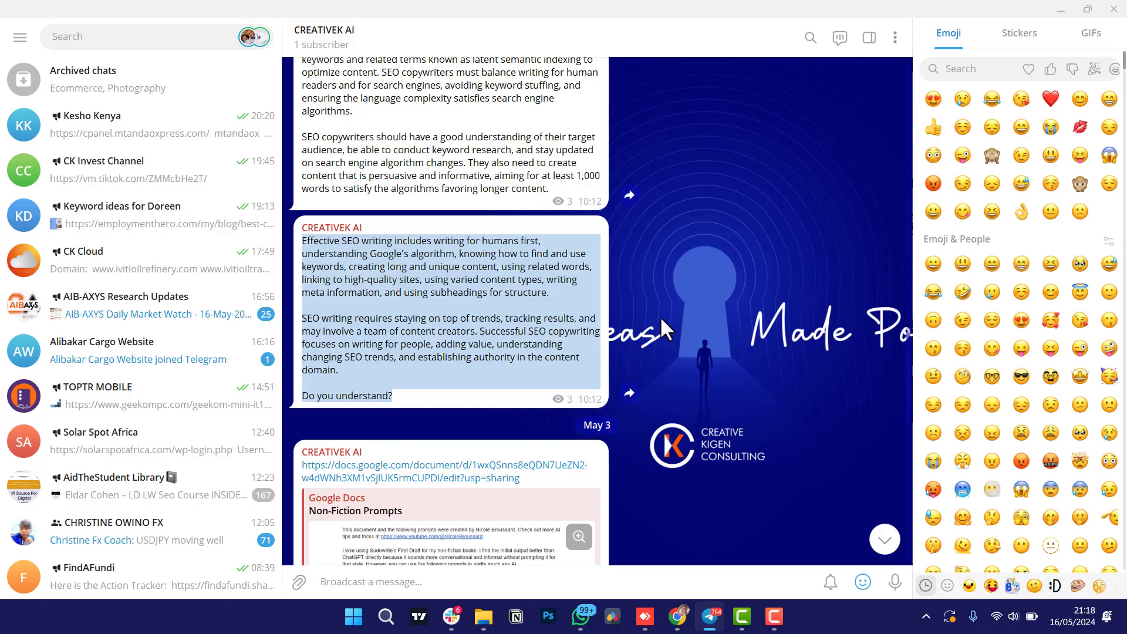
scroll(364, 293, down, 3)
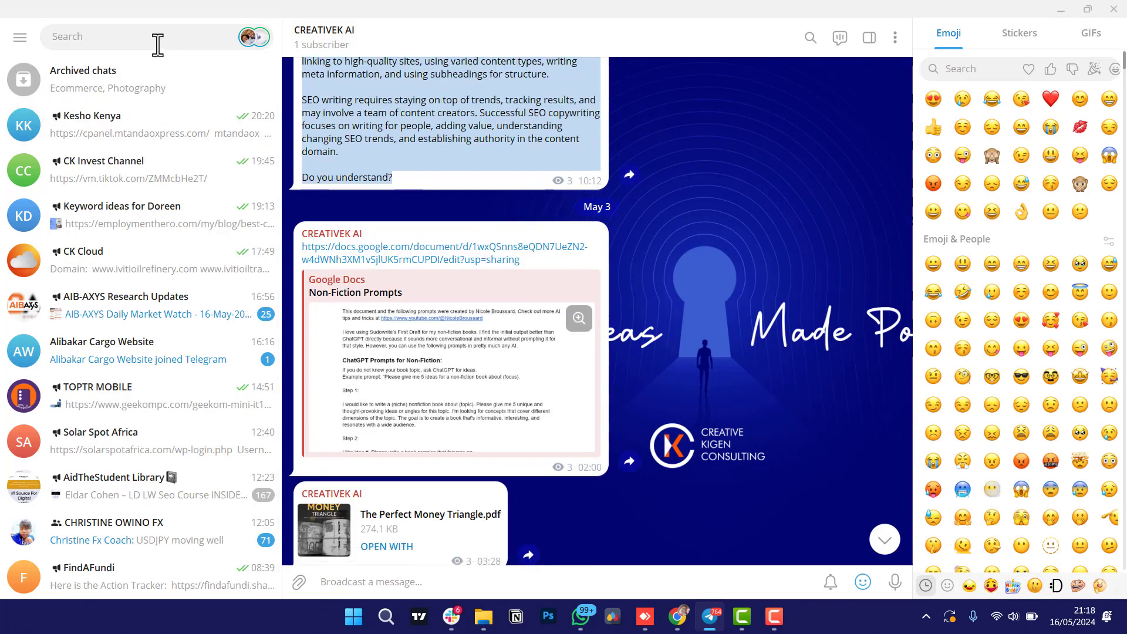
click(169, 228)
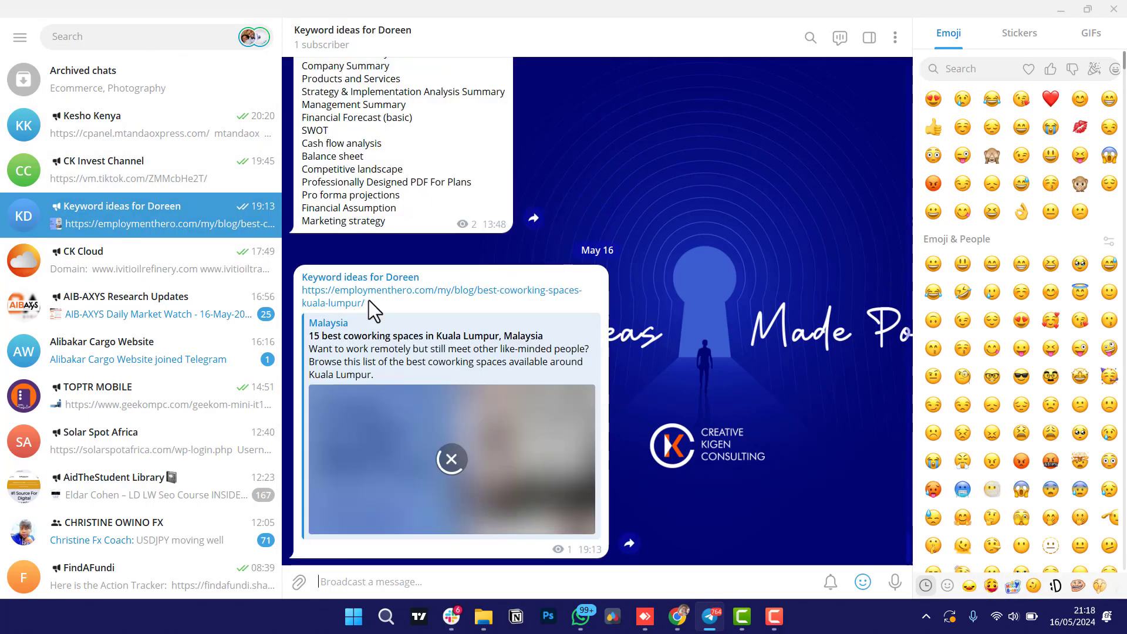
click(409, 302)
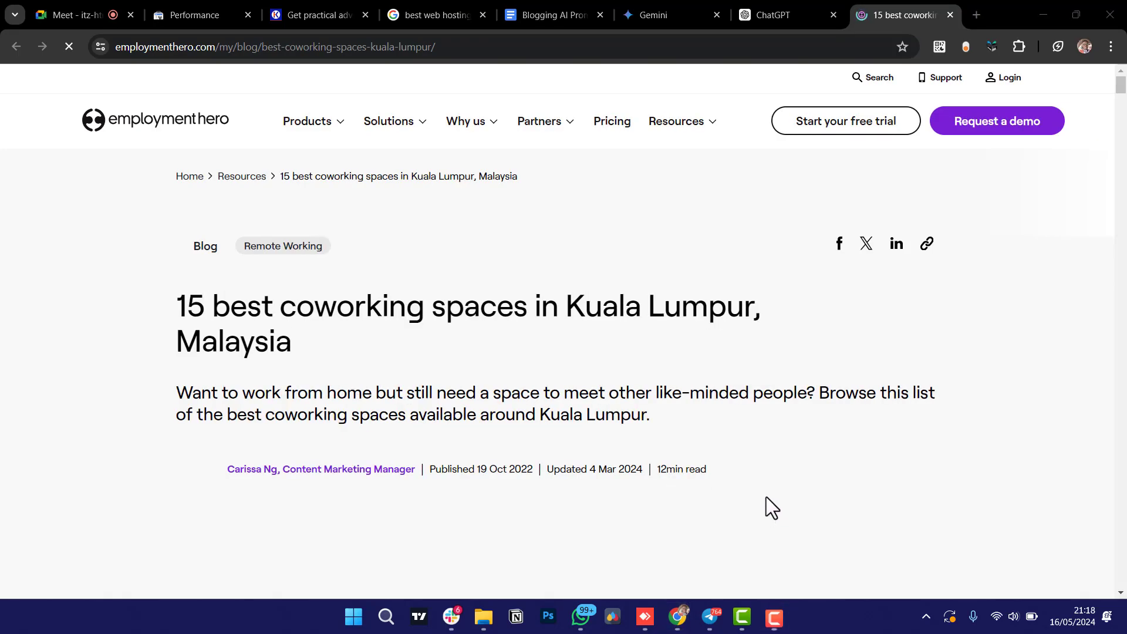
Scroll down through the Kuala Lumpur coworking article's introduction and amenities, then back up.
scroll(637, 460, down, 4)
scroll(637, 460, down, 5)
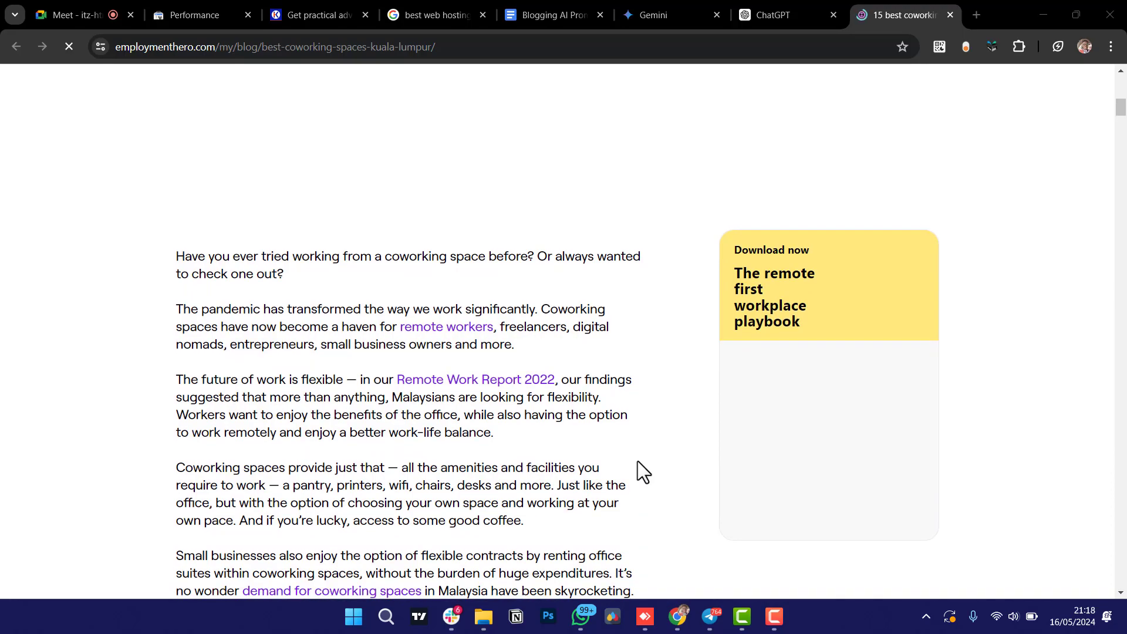
scroll(638, 460, down, 2)
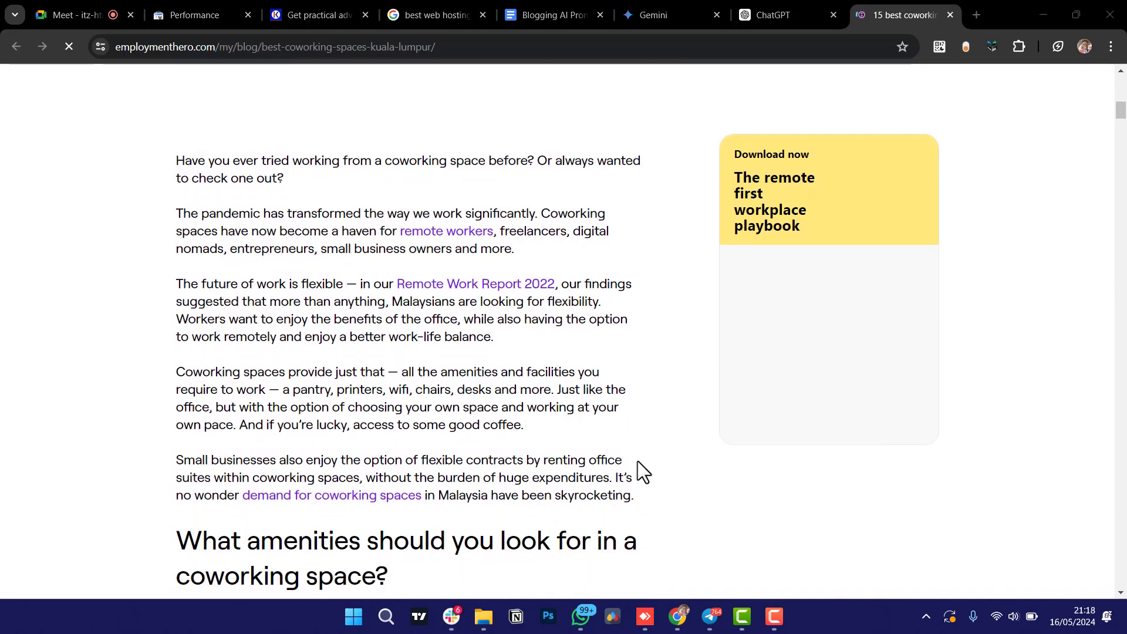
scroll(637, 460, up, 10)
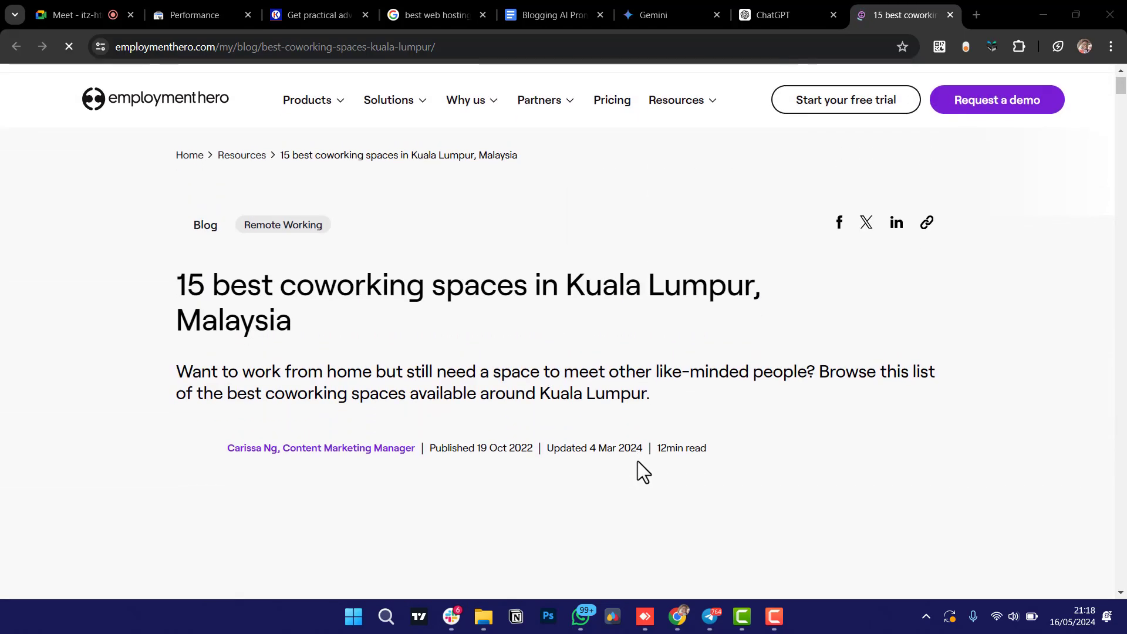
scroll(637, 460, down, 5)
scroll(637, 460, down, 3)
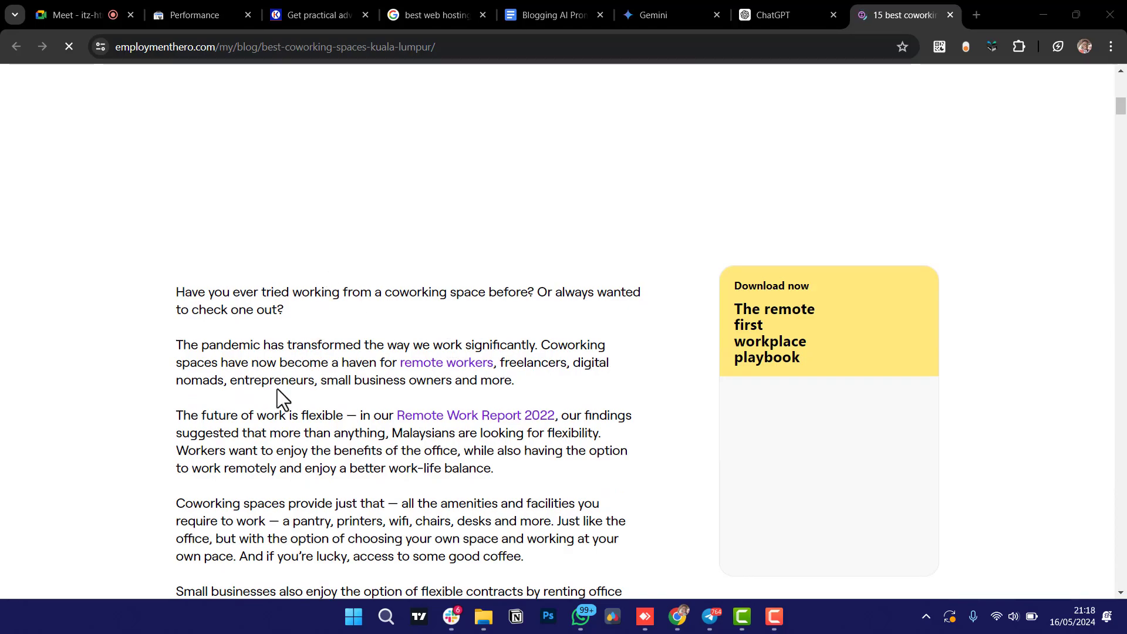
scroll(282, 397, down, 1)
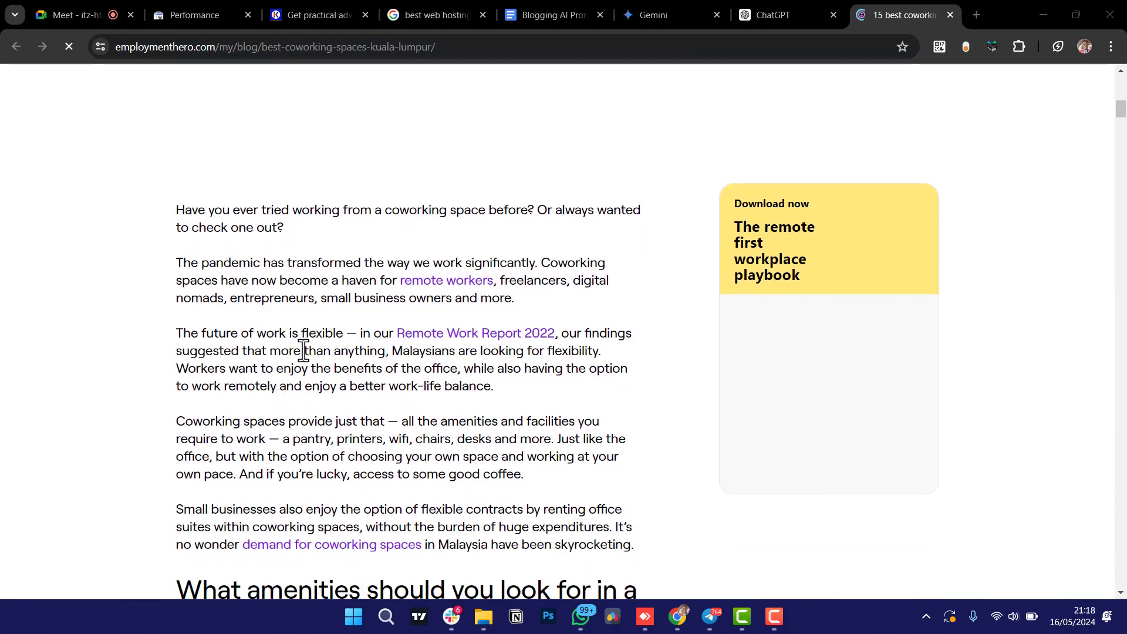
scroll(303, 350, down, 3)
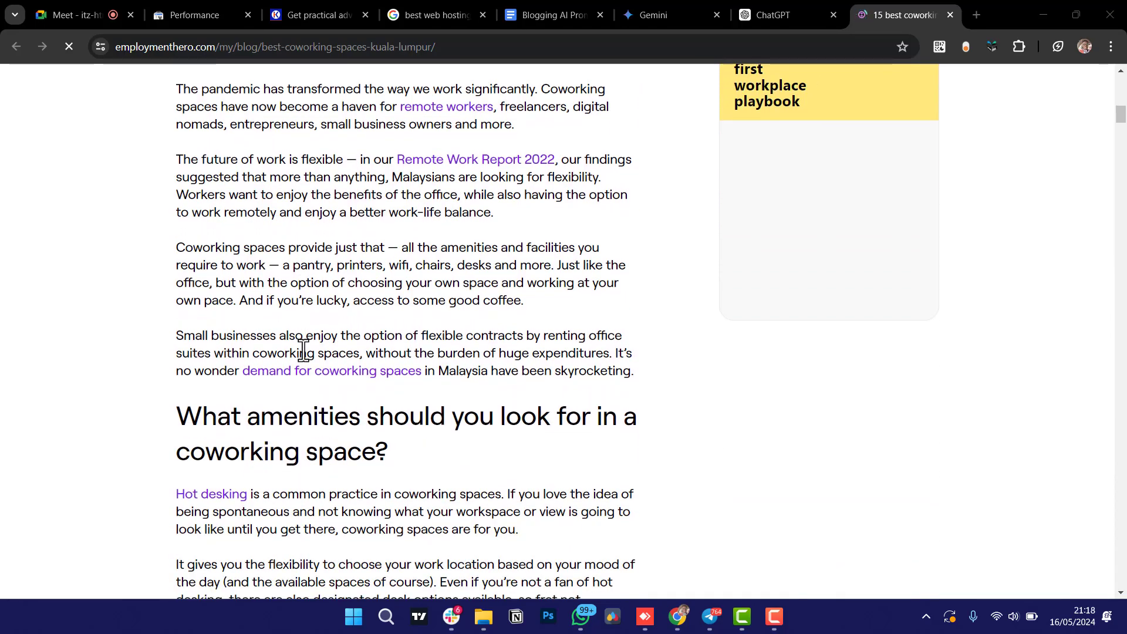
scroll(303, 351, down, 3)
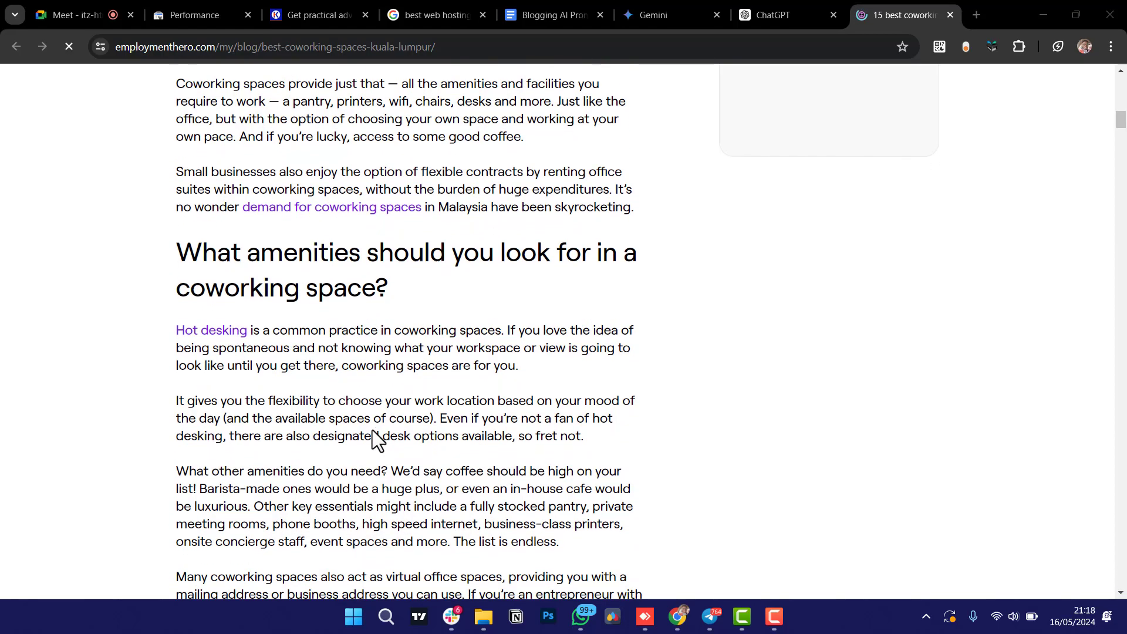
scroll(376, 439, down, 1)
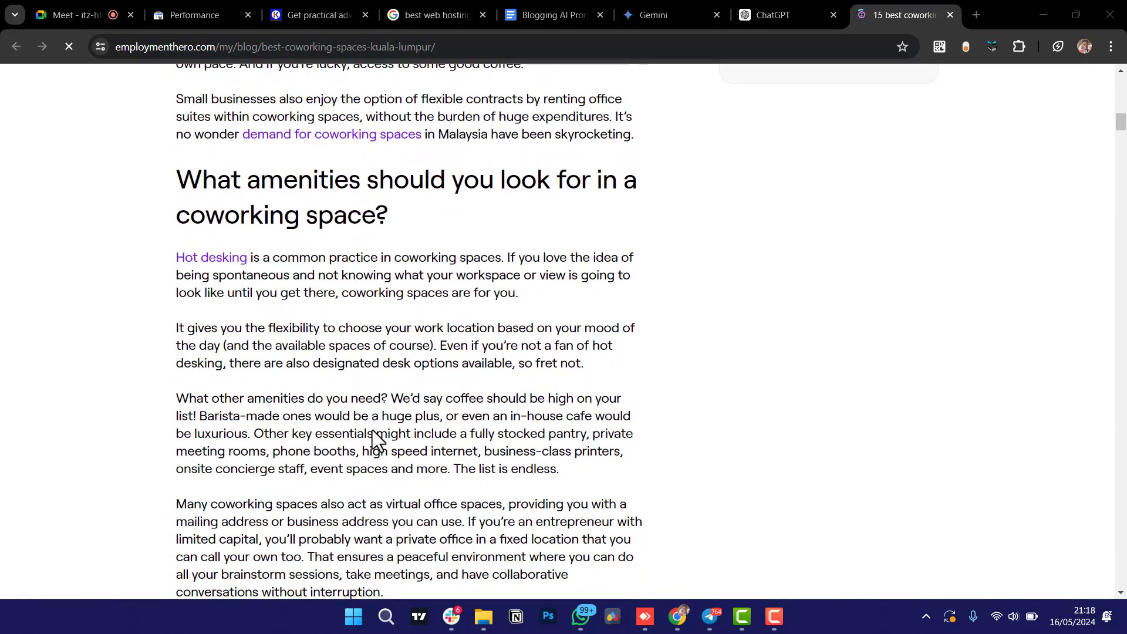
scroll(375, 439, down, 1)
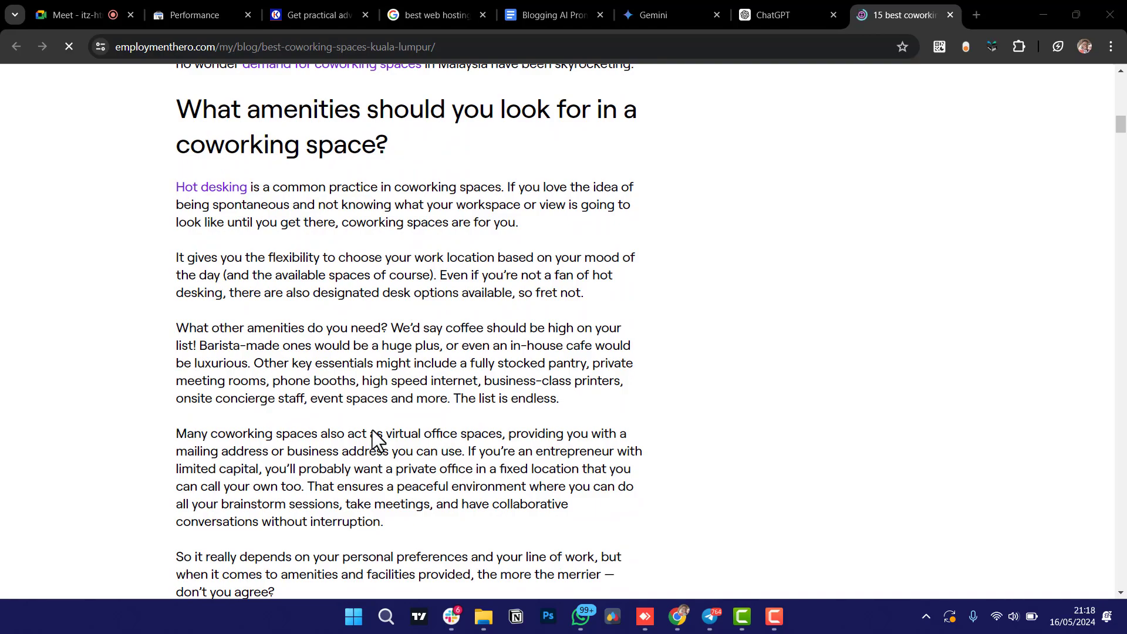
scroll(481, 349, down, 2)
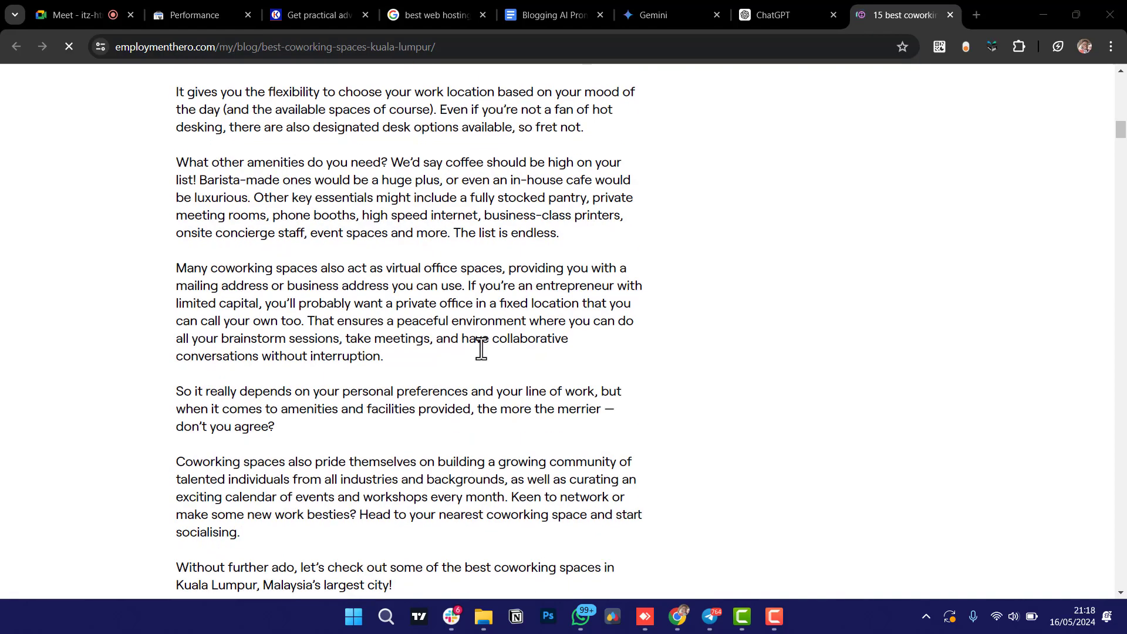
scroll(492, 307, down, 3)
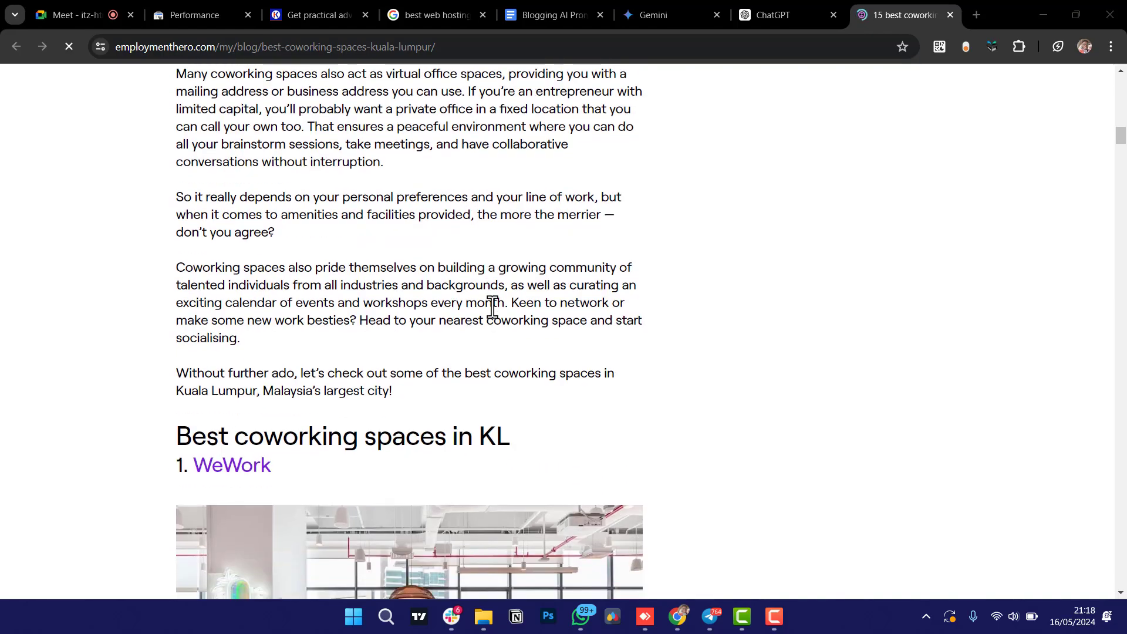
scroll(486, 260, down, 3)
scroll(484, 261, up, 3)
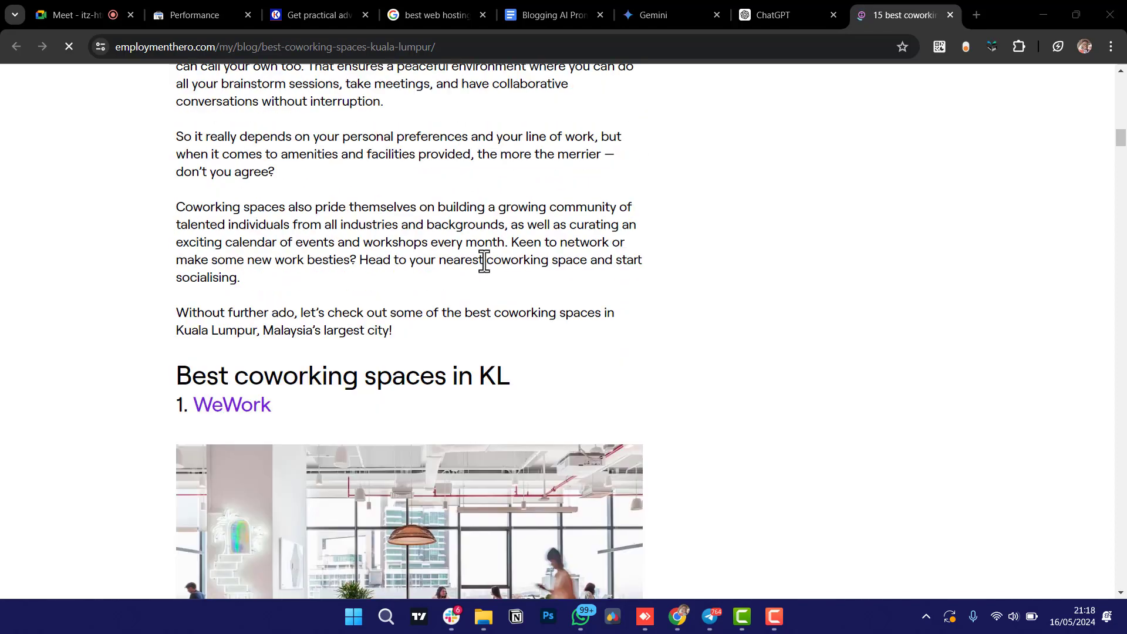
scroll(484, 261, up, 1)
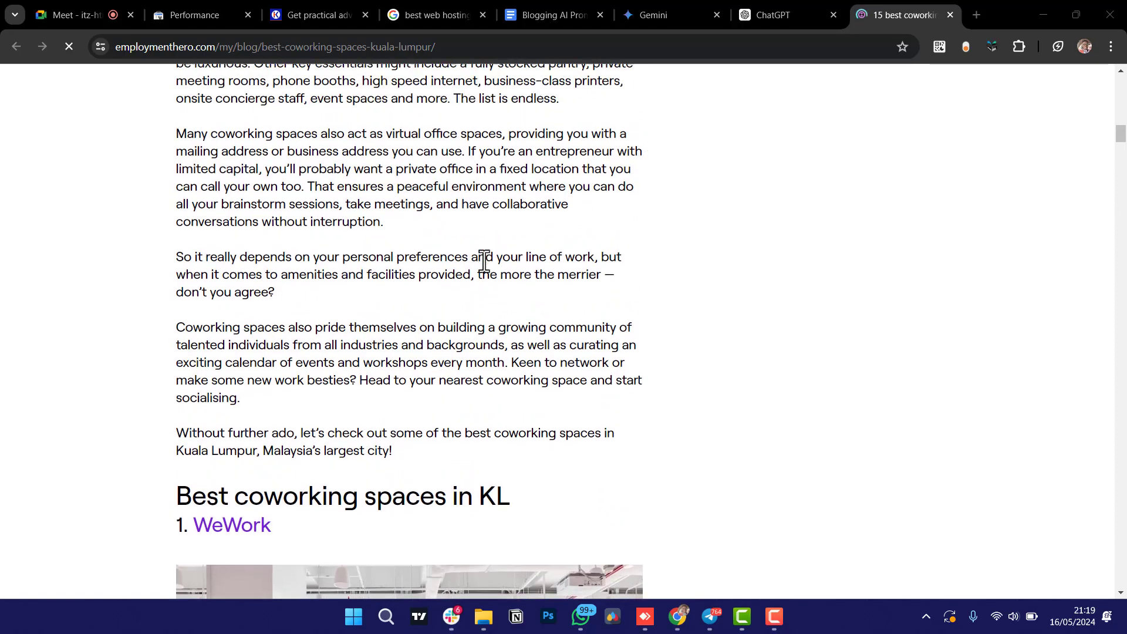
scroll(446, 214, up, 2)
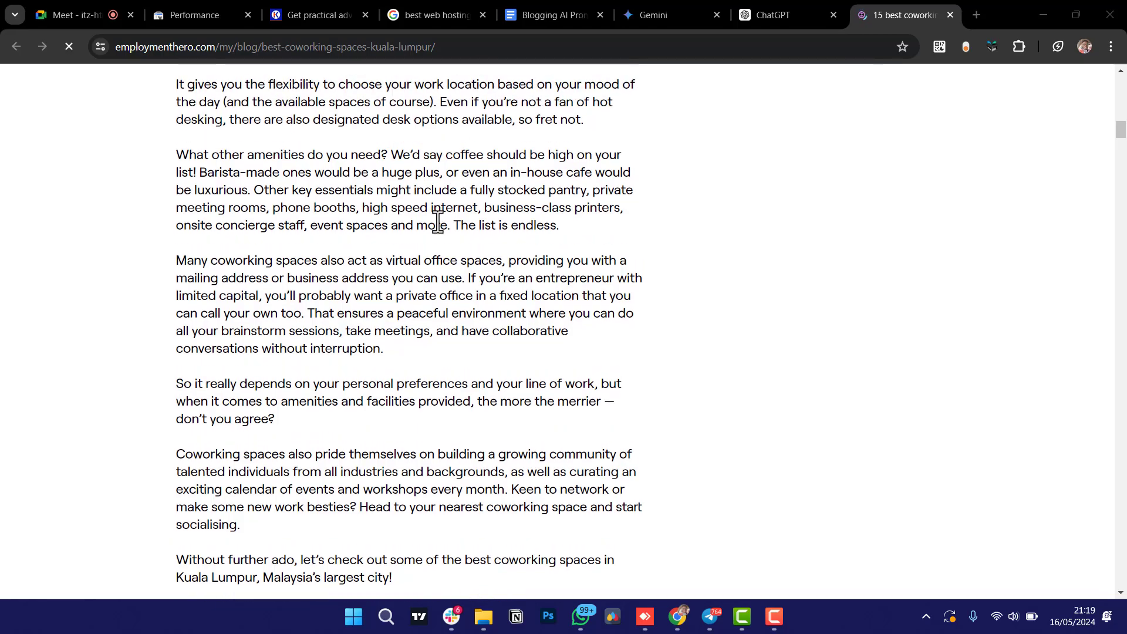
scroll(493, 273, up, 1)
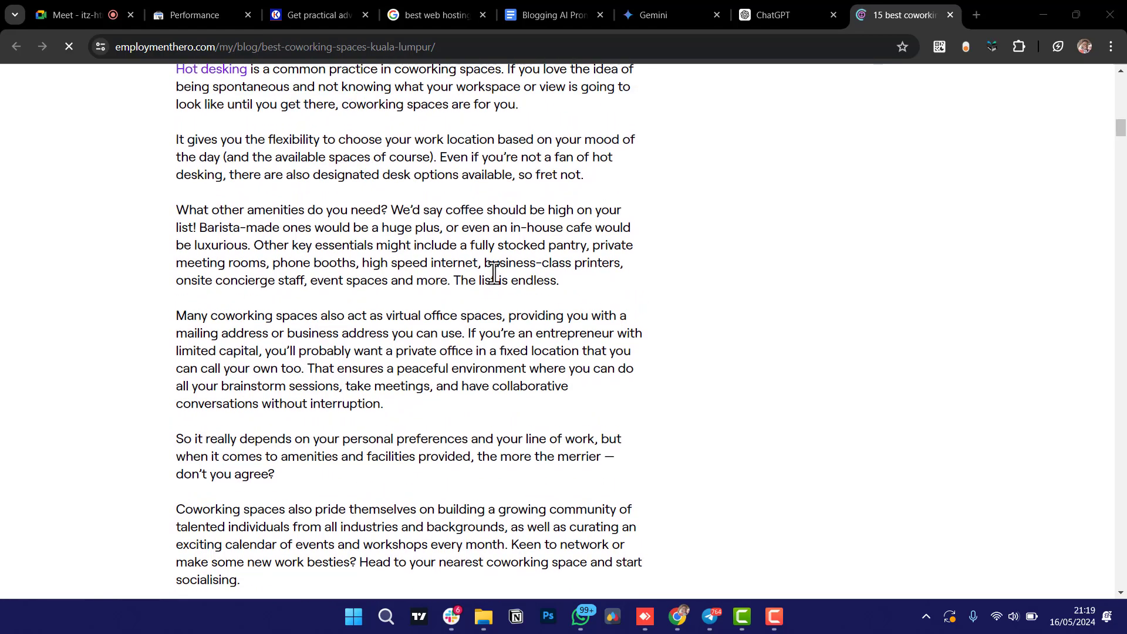
scroll(464, 243, up, 2)
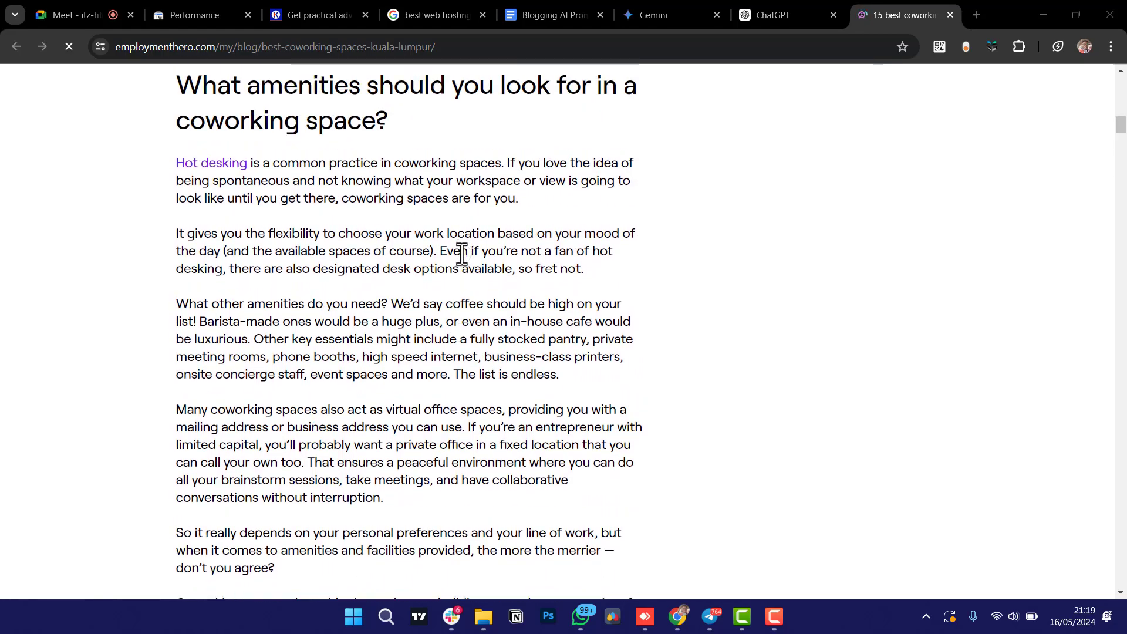
scroll(463, 253, up, 3)
scroll(462, 255, up, 2)
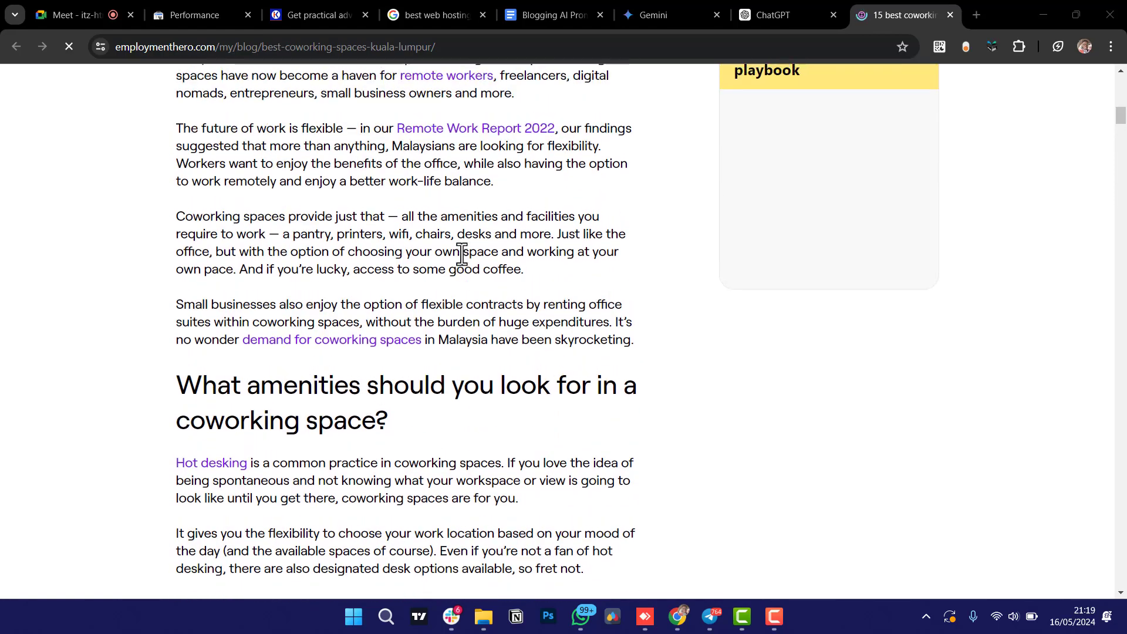
Highlight passages in the article's opening lines while reading, ending at the Contents list.
drag(504, 238, 272, 146)
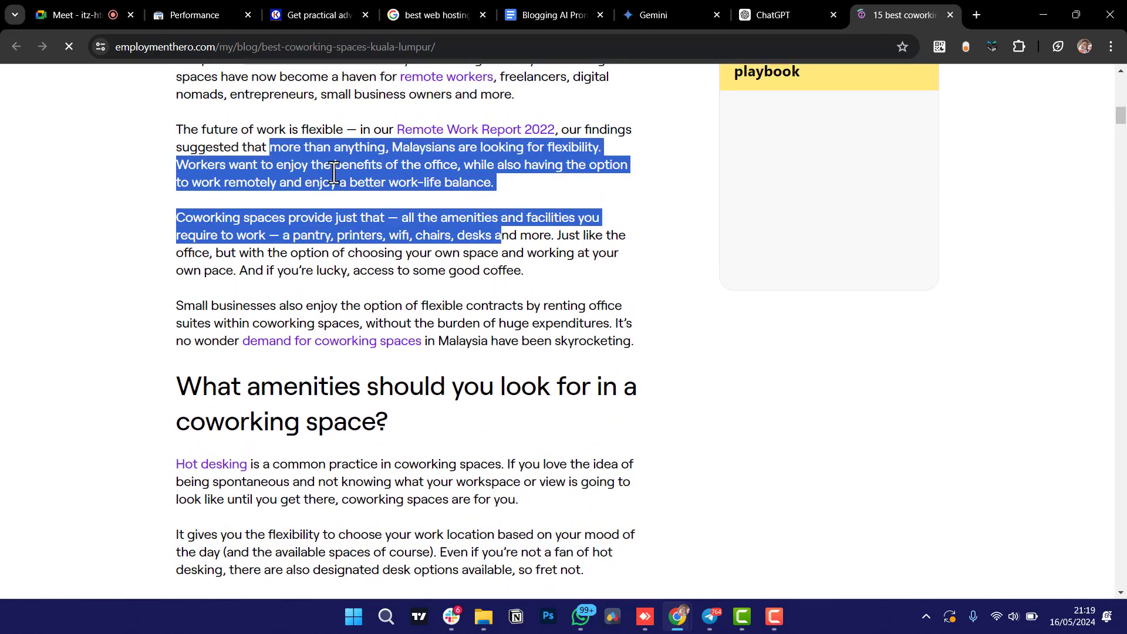
click(370, 187)
scroll(370, 186, up, 3)
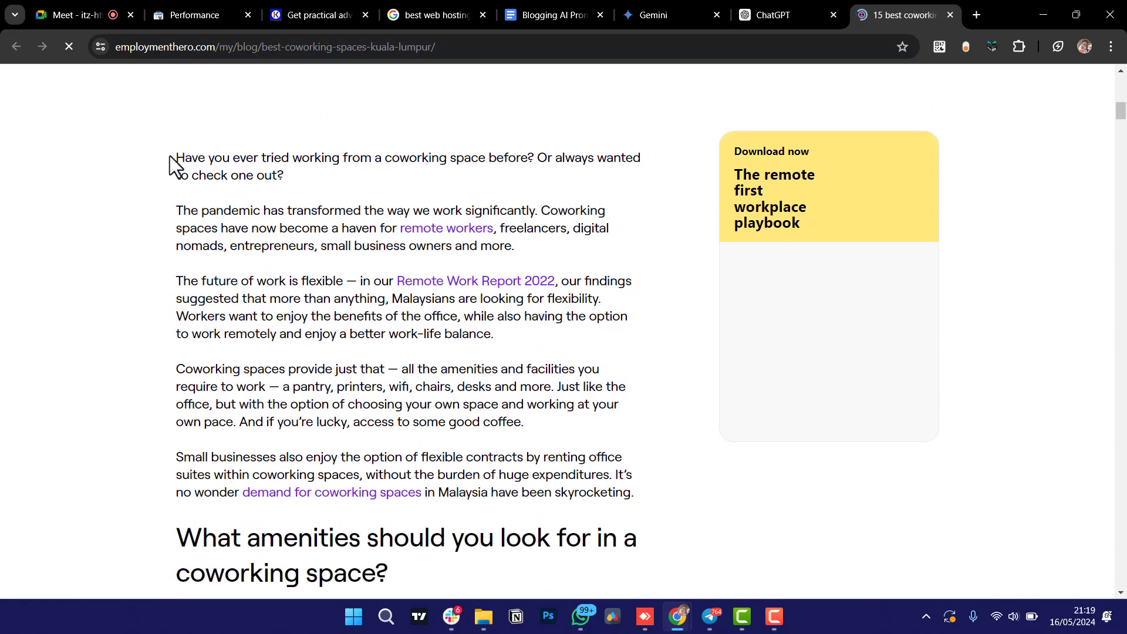
drag(171, 156, 127, 176)
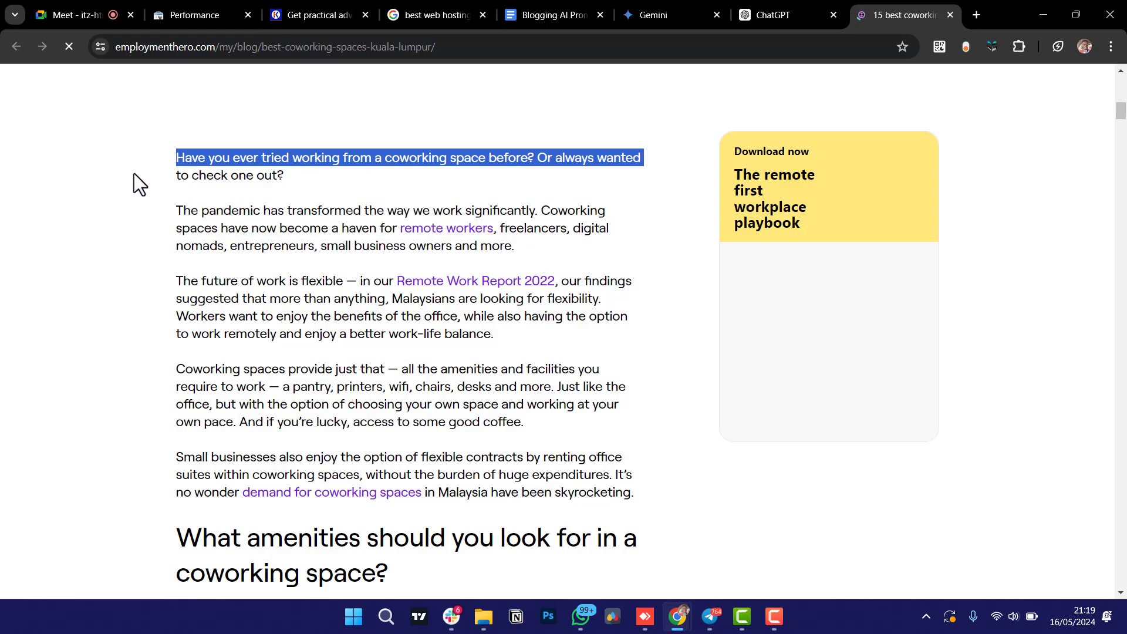
click(326, 168)
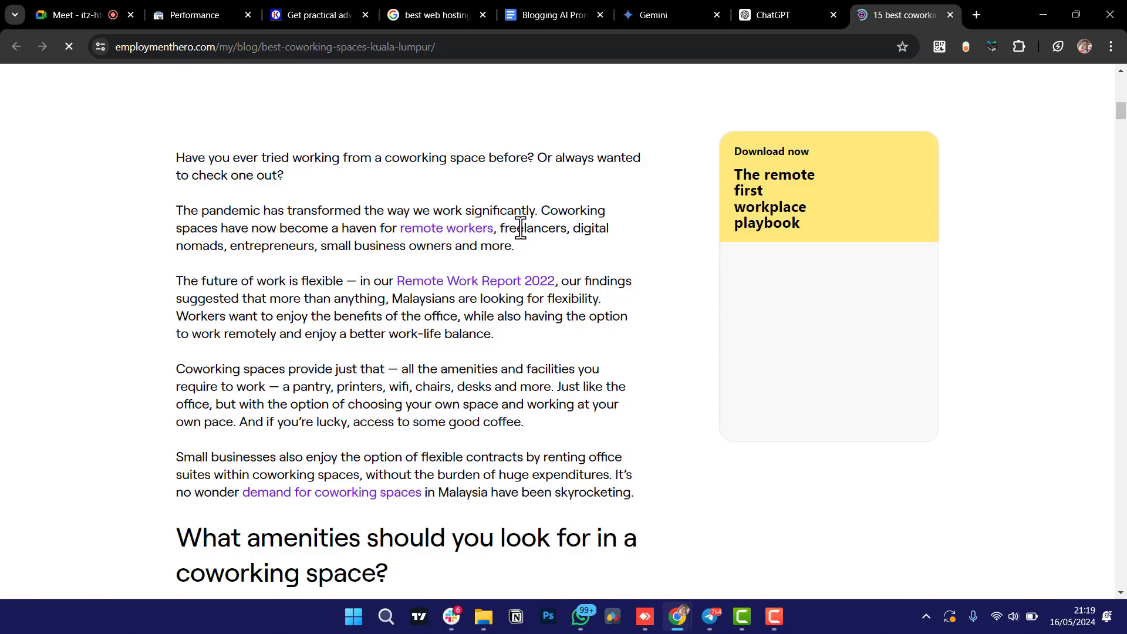
drag(518, 236, 562, 233)
click(236, 246)
drag(236, 246, 263, 247)
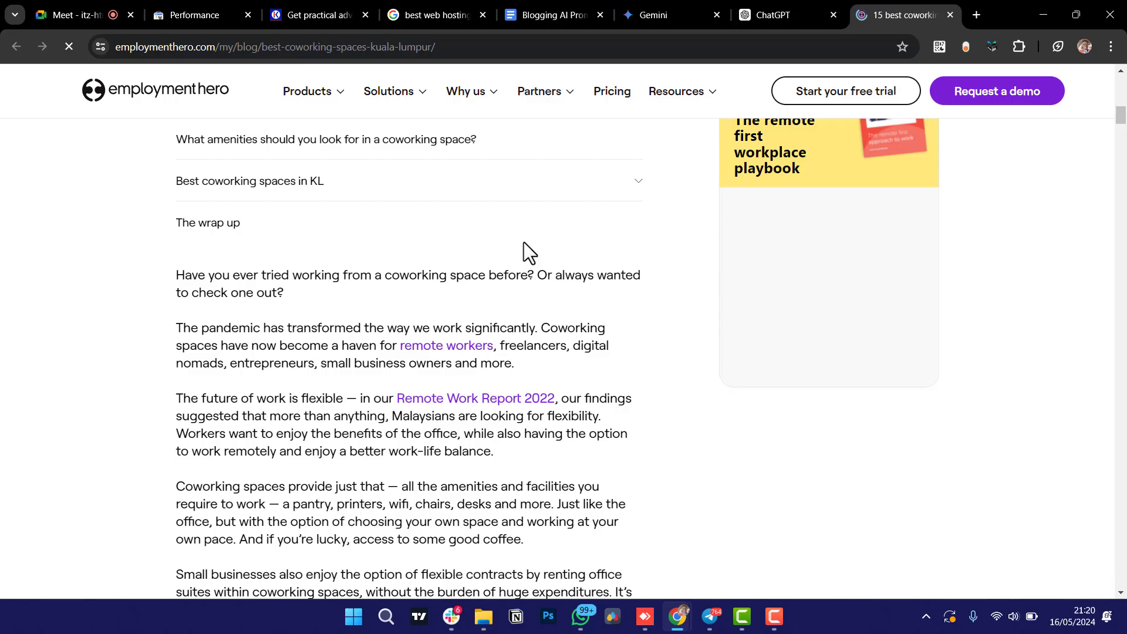
scroll(524, 242, up, 3)
scroll(523, 241, down, 1)
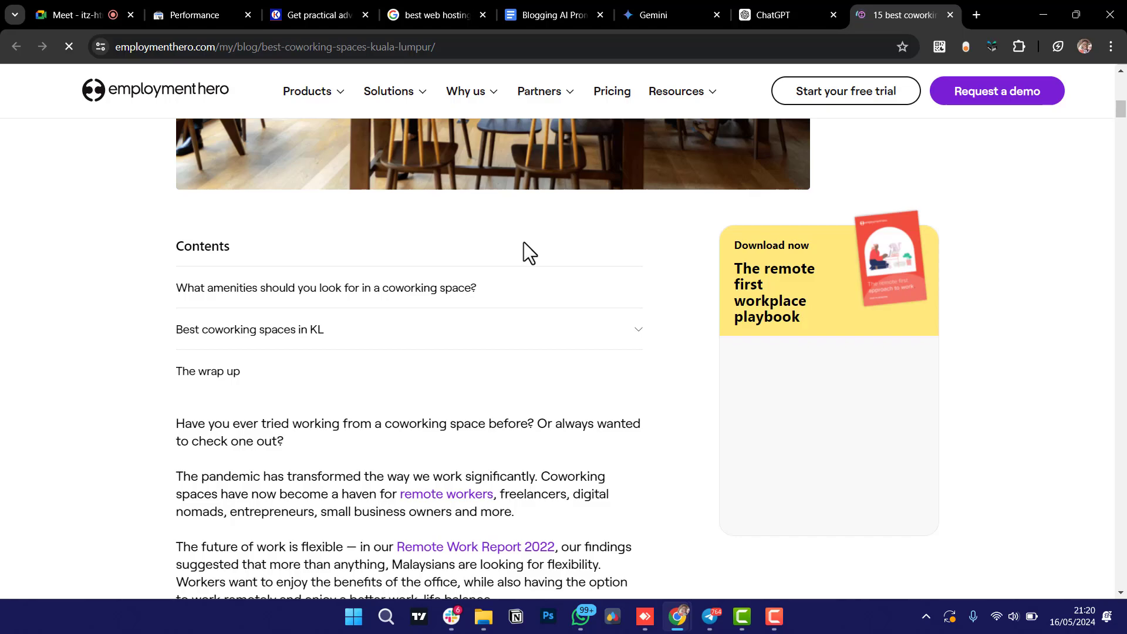
Search Windows for 'word' and launch Microsoft Word from Best match.
click(382, 623)
text(word)
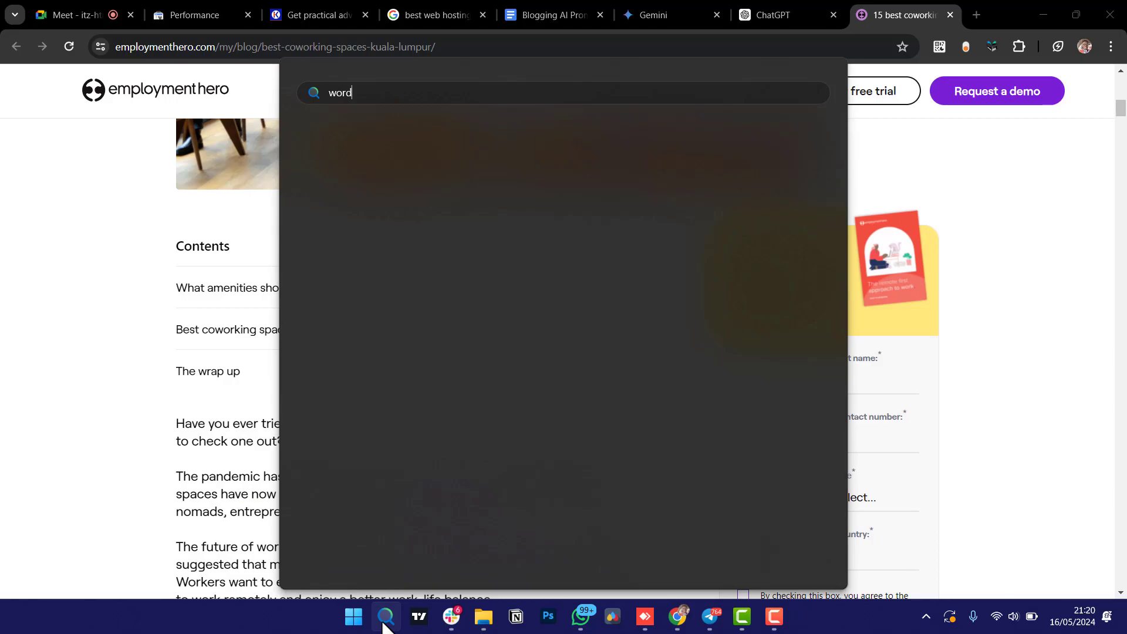
key(BackSpace)
text(k)
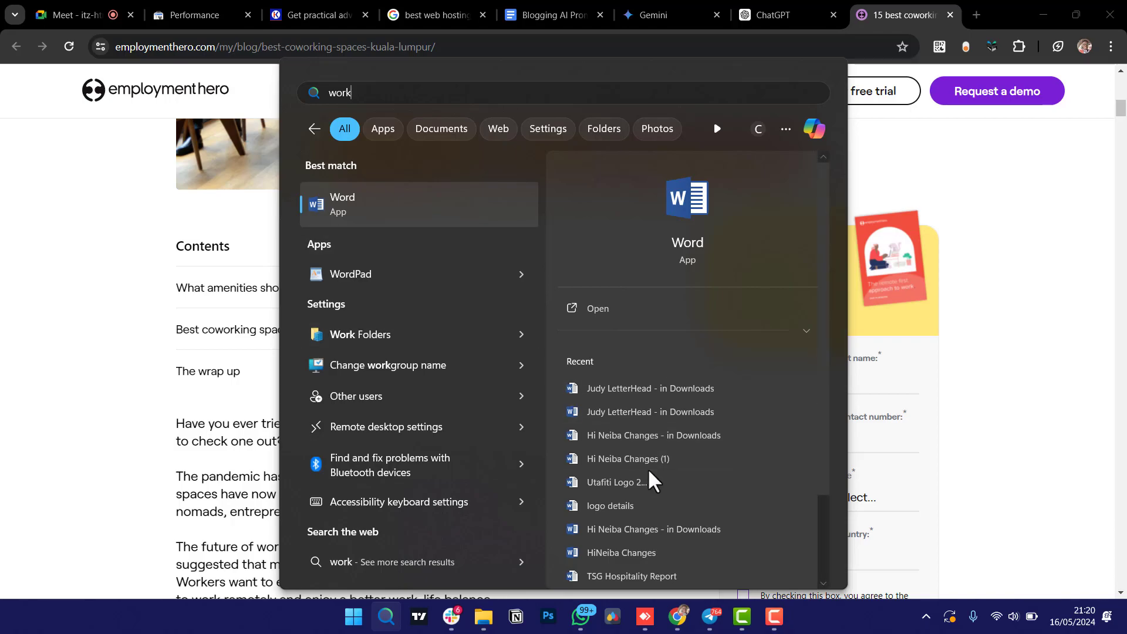
click(340, 198)
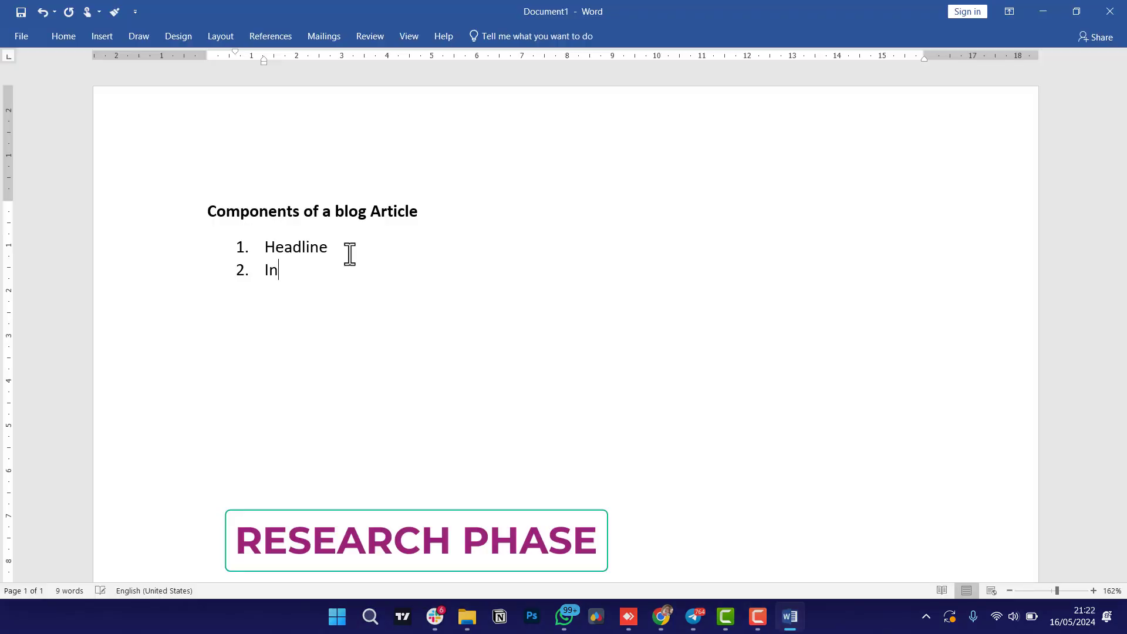
Add Introduction, Body Content and Conclusion as numbered items after Headline.
text(troduction)
key(Return)
text(Body)
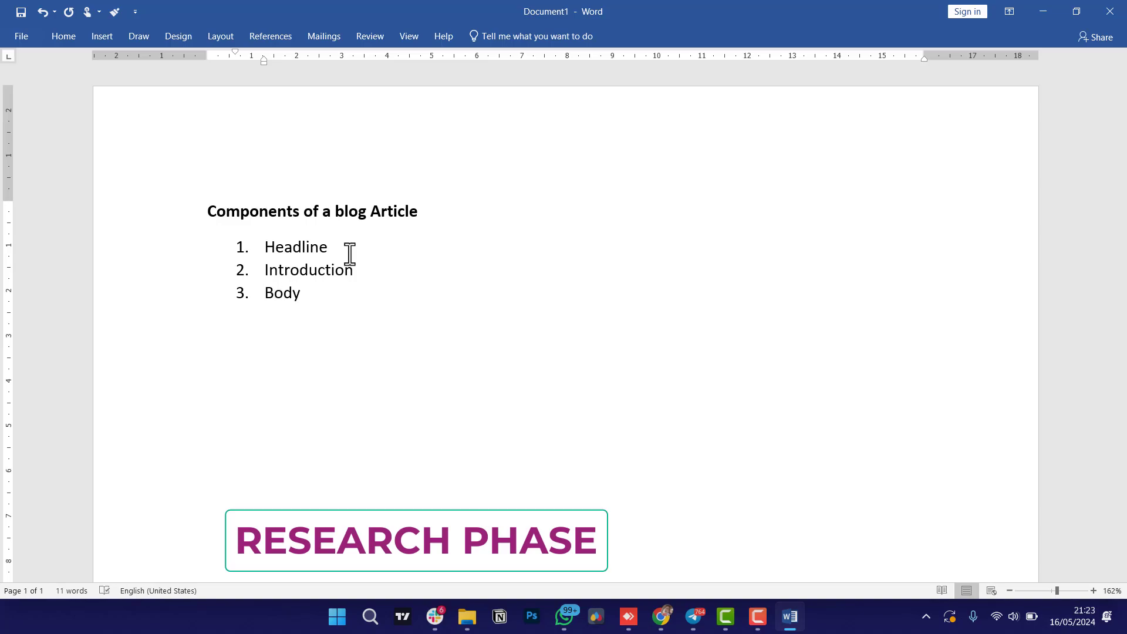
text( Content)
key(Return)
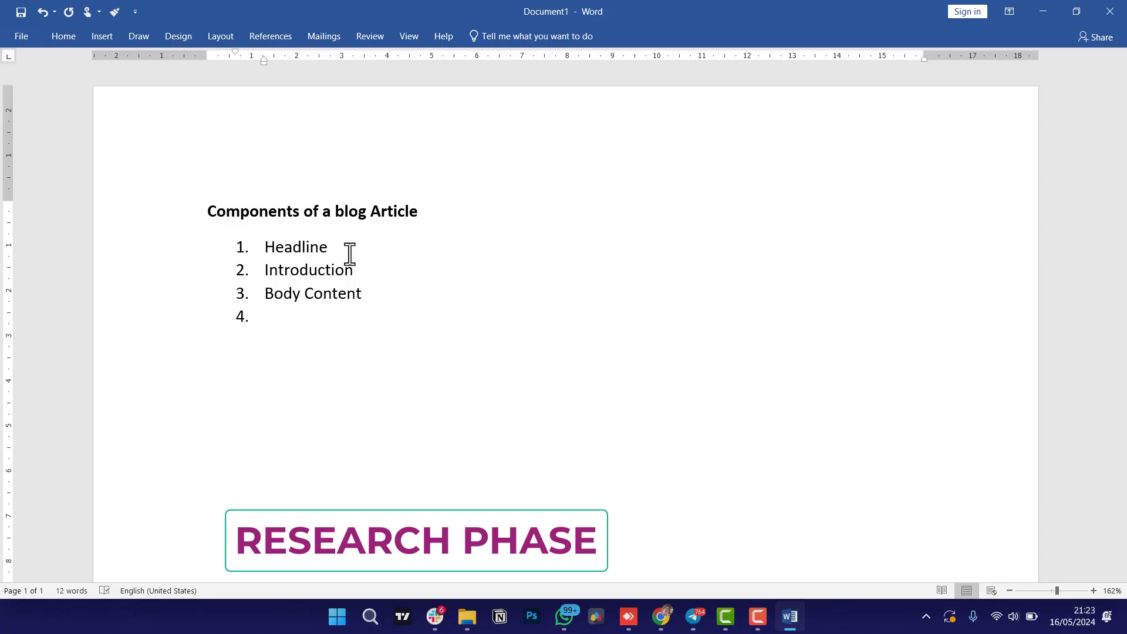
text(Con)
text(clu)
text(t)
key(BackSpace)
text(tion)
key(BackSpace)
key(BackSpace)
key(BackSpace)
key(BackSpace)
text(sion)
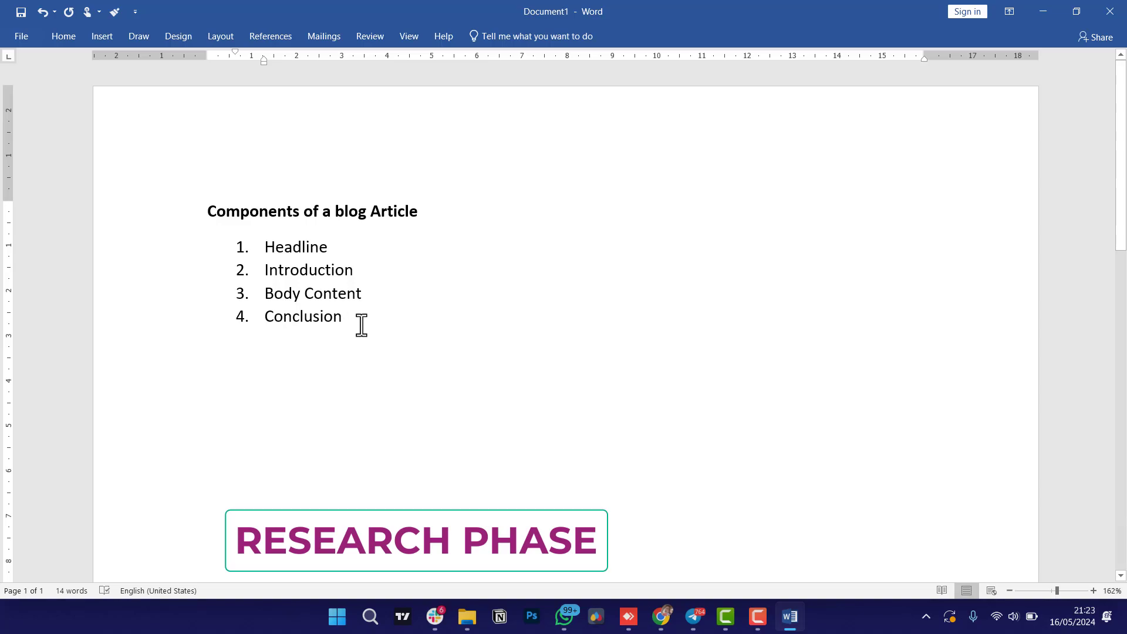
Paste a second 'Components of a blog Article' heading below the finished list.
drag(421, 211, 217, 226)
key(ctrl+c)
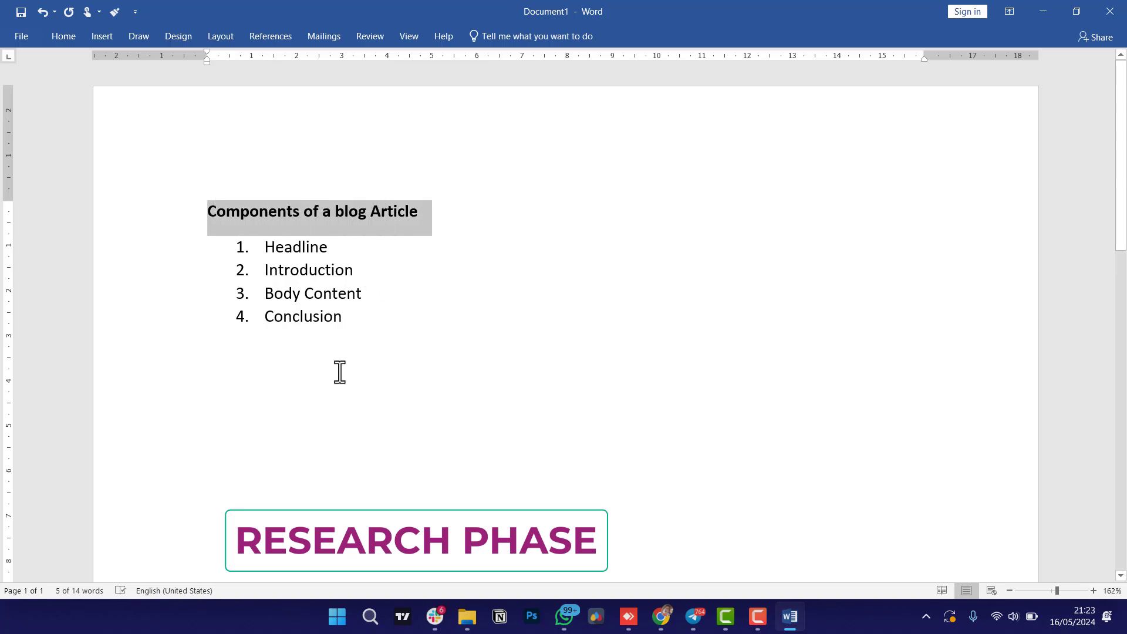
click(334, 378)
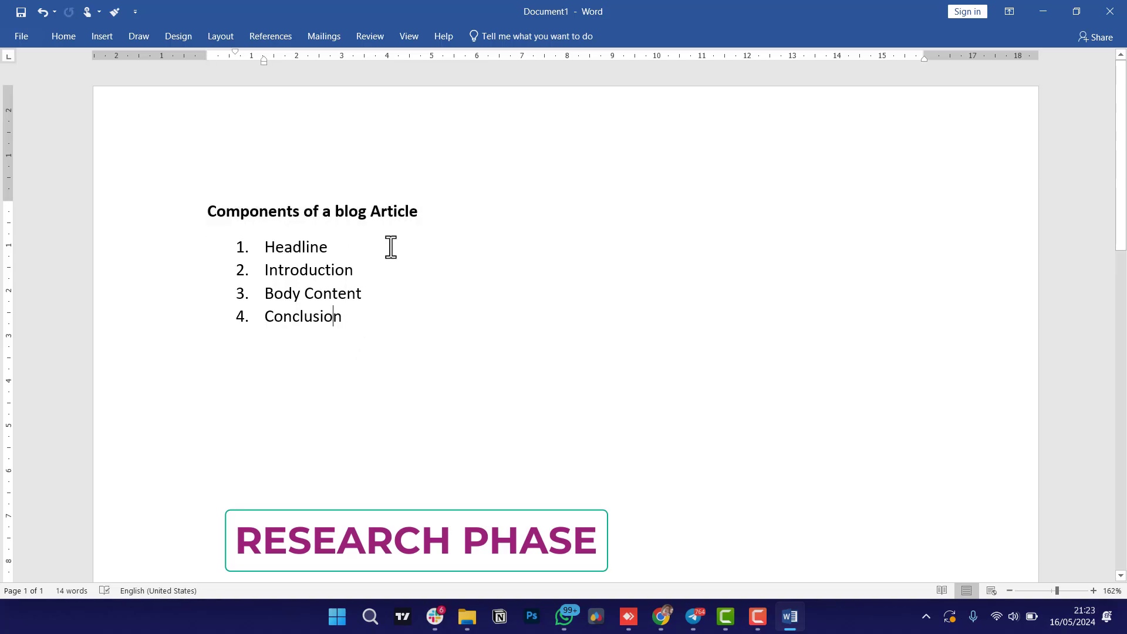
click(395, 329)
key(Return)
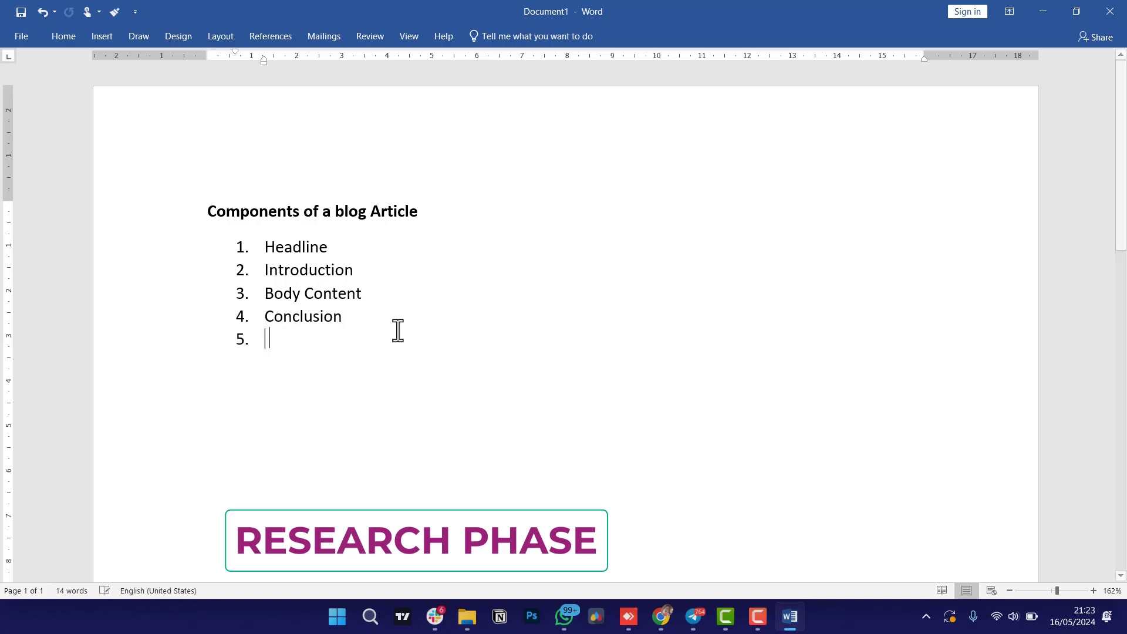
key(Return)
key(Return)
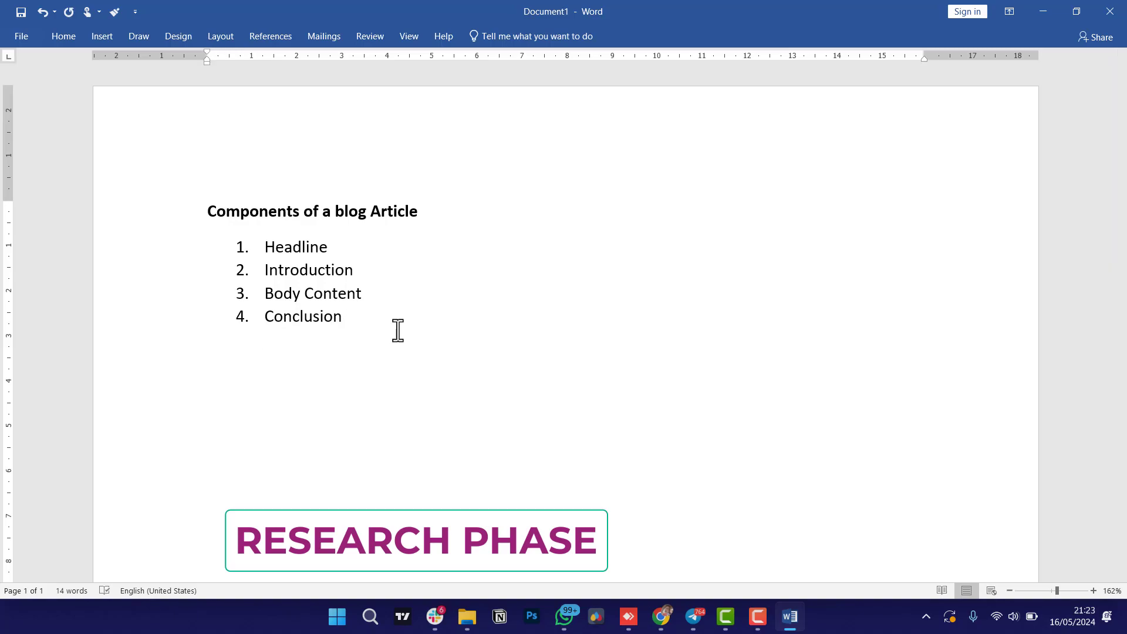
key(ctrl+v)
Retitle the pasted heading '17 Best Coworking Spaces in Kenya' and open a line below it.
drag(428, 386, 256, 393)
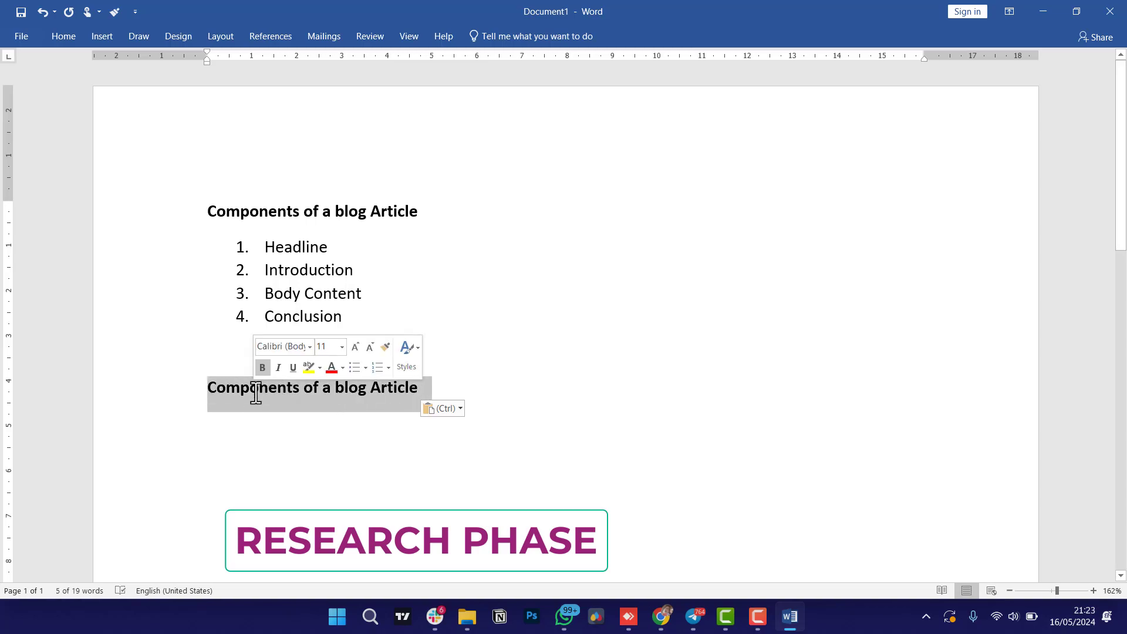
text(17 Best Coworki)
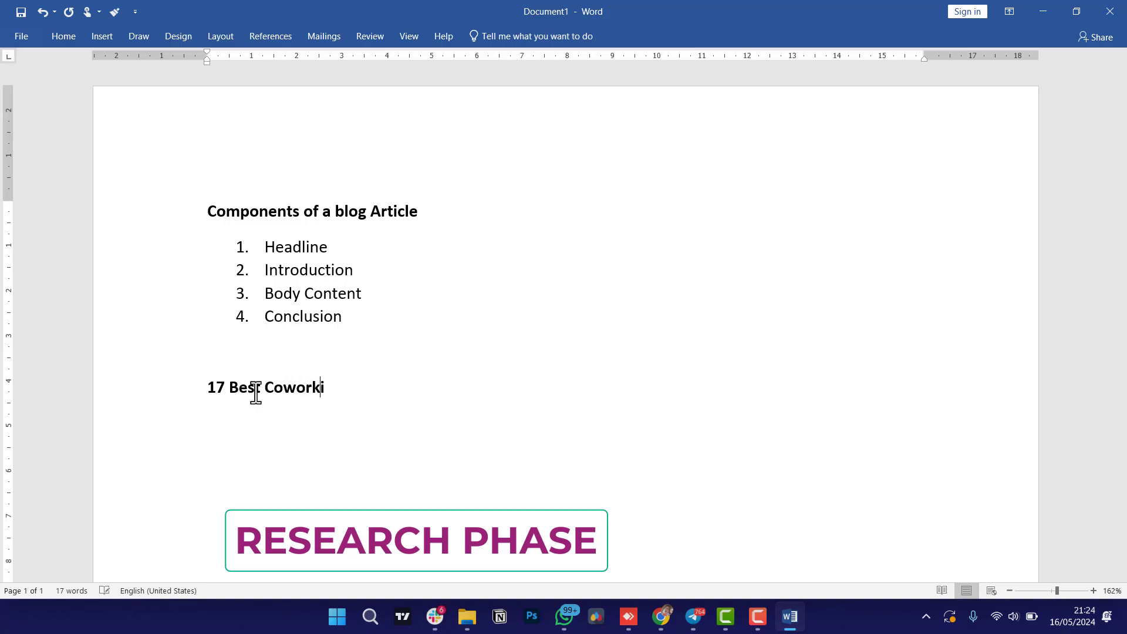
text(Spaces in Kenya)
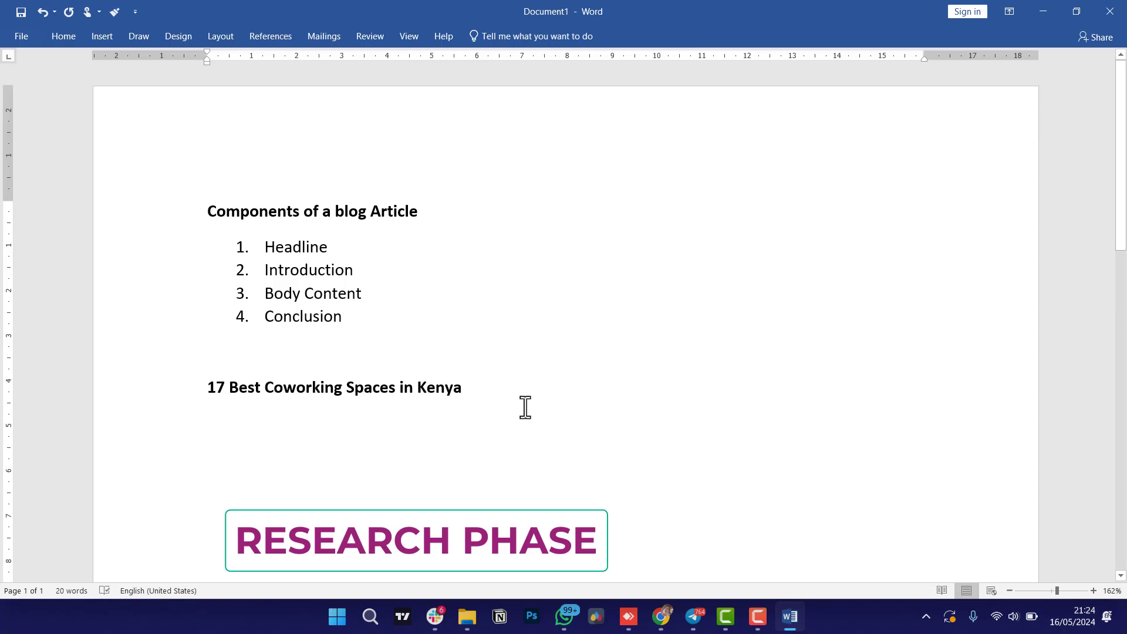
key(Return)
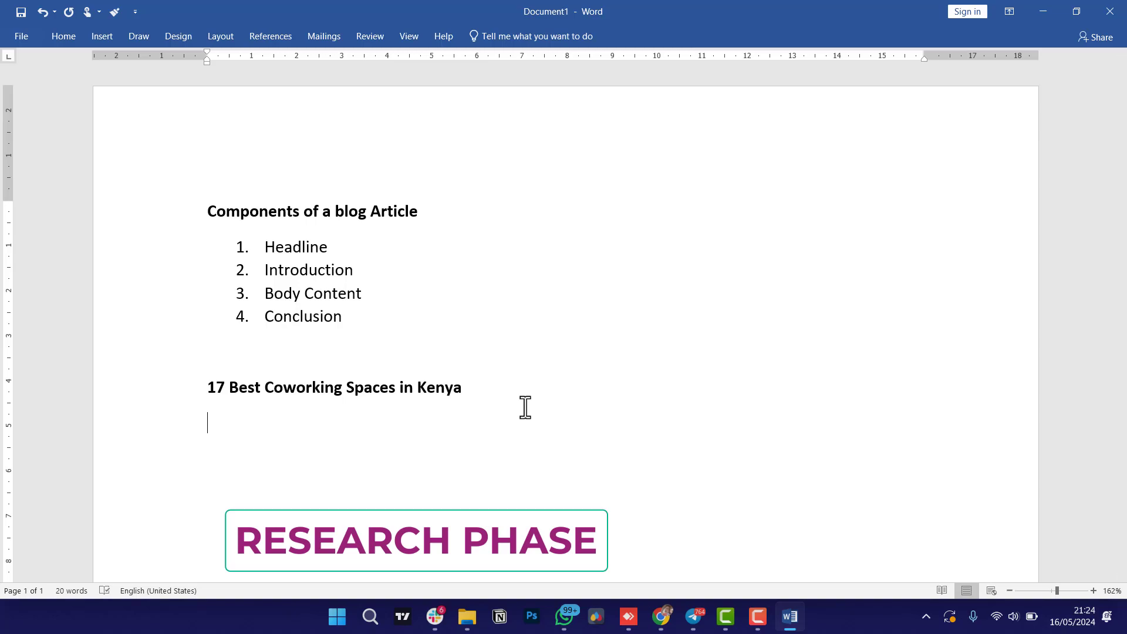
click(365, 293)
drag(312, 296, 271, 301)
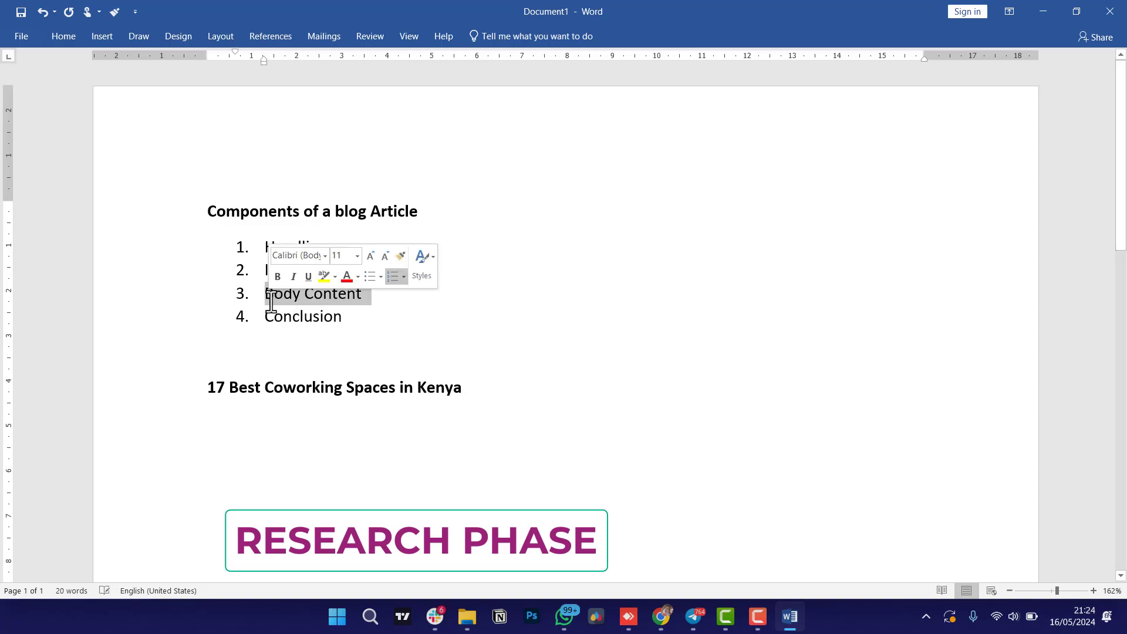
click(242, 457)
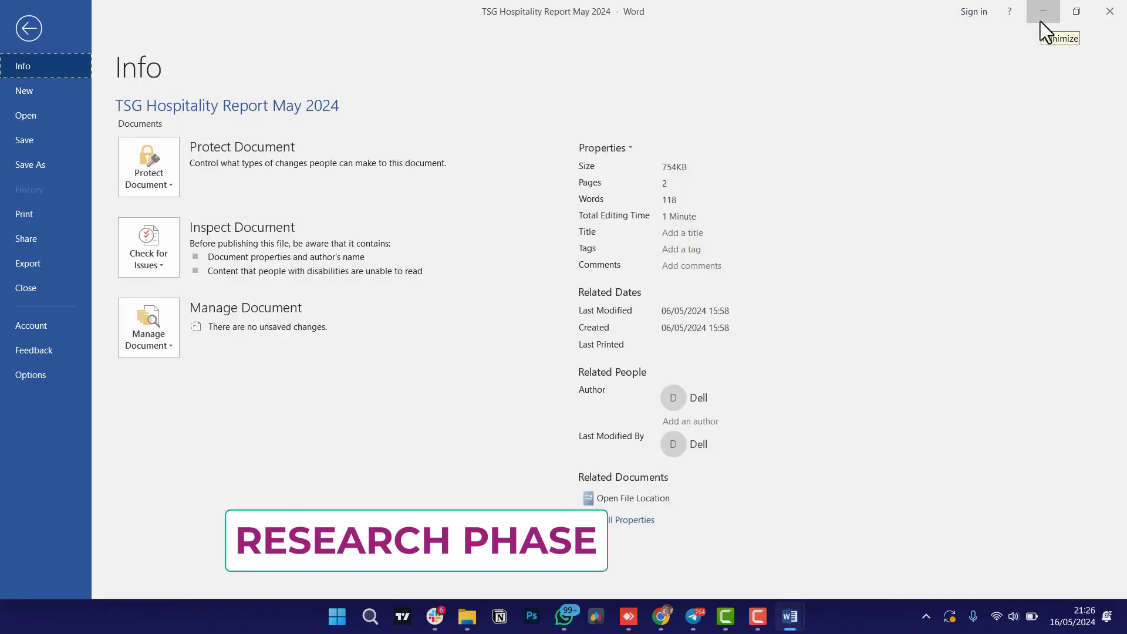
click(1040, 21)
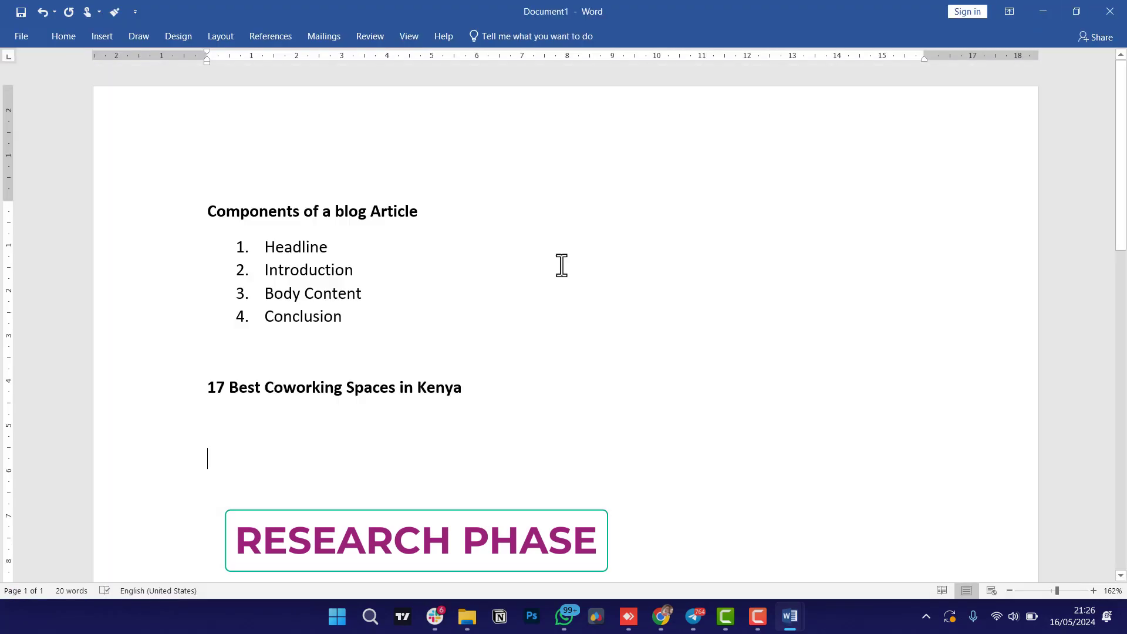
Start a numbered list with Kofisi, Nairobi Garage and Indiegogo, then return to the coworking article.
text(1. Kofisi)
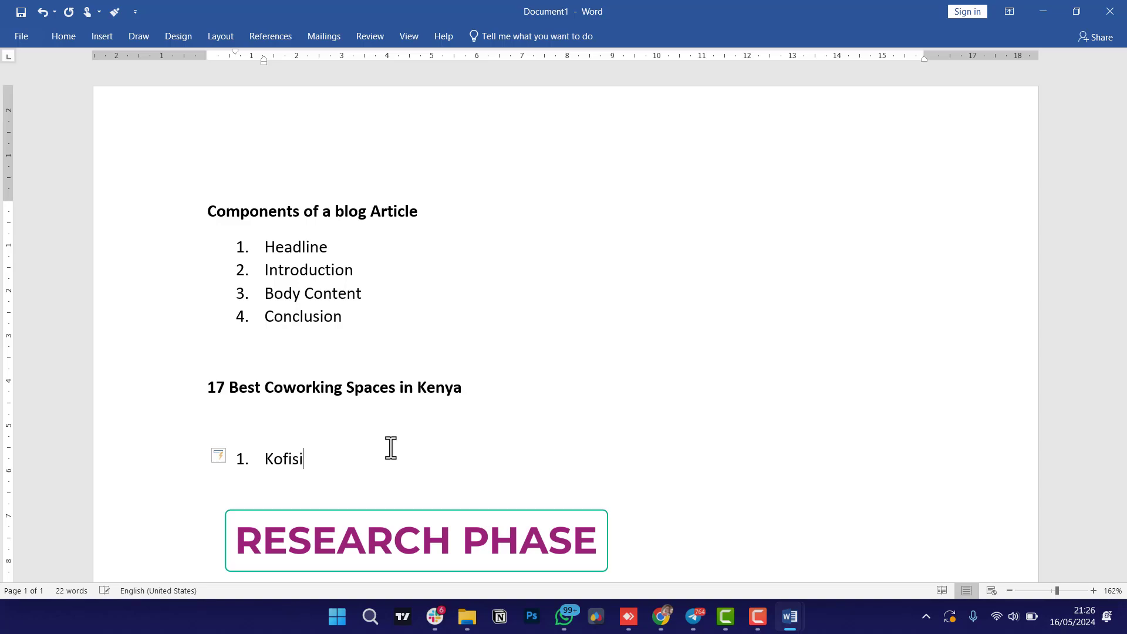
key(Return)
text(Nairobi Garage)
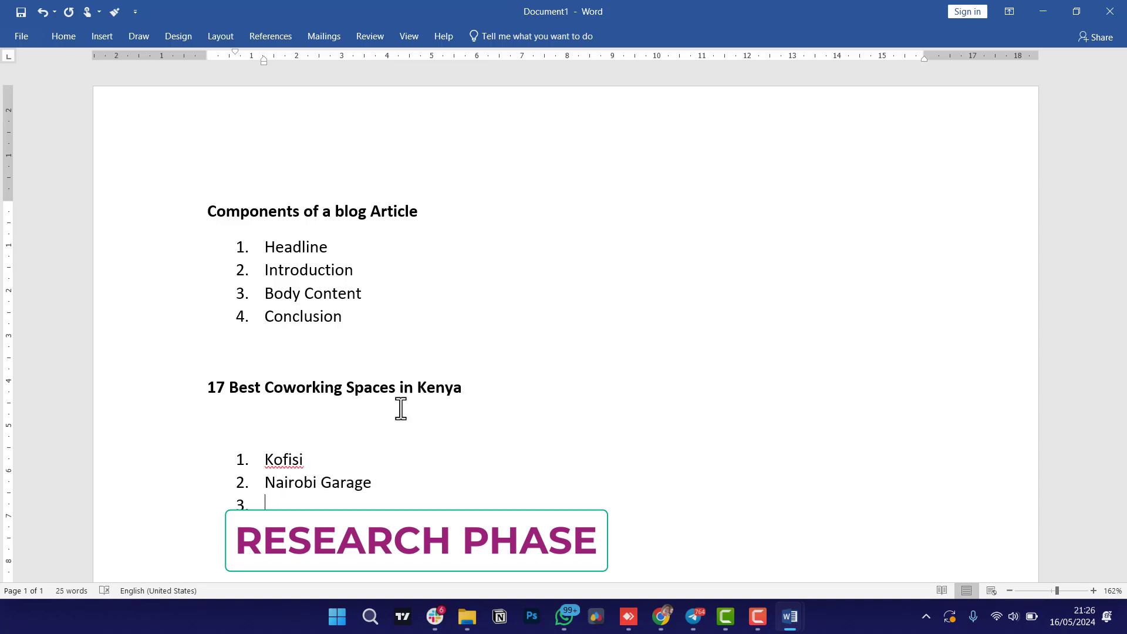
scroll(404, 399, down, 1)
text(In)
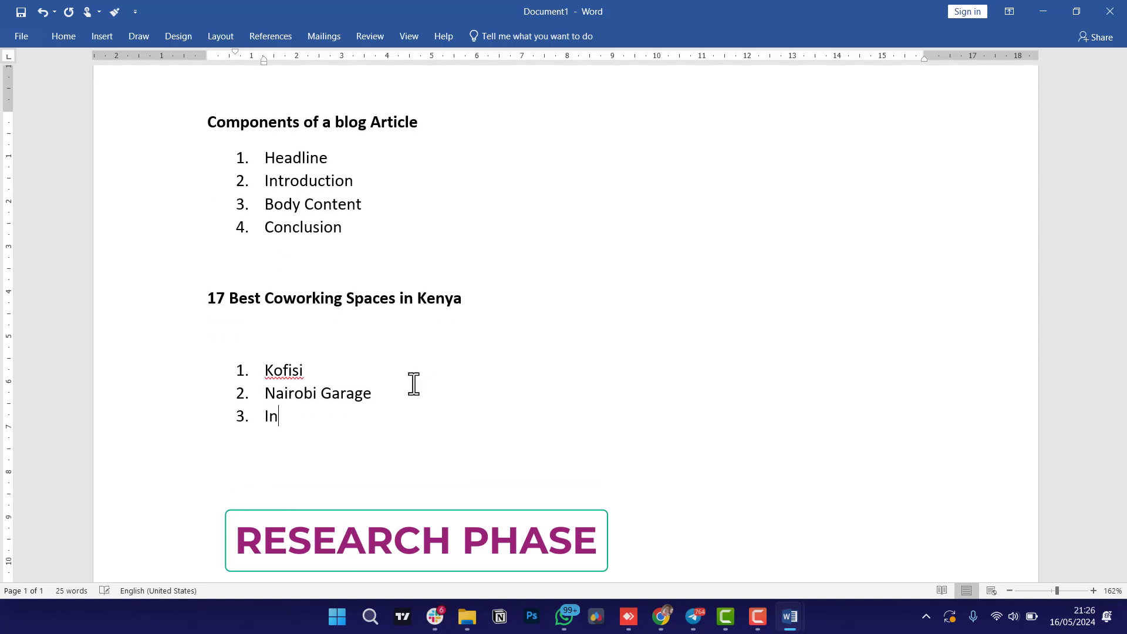
text(diegogo)
drag(342, 418, 266, 415)
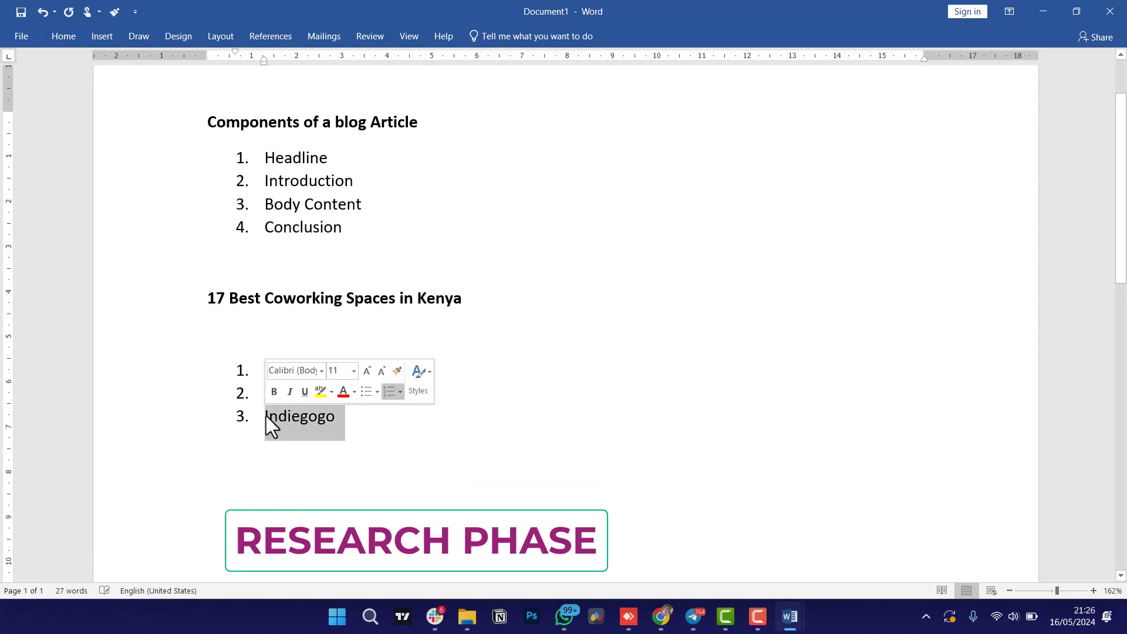
mouse_move(661, 616)
click(581, 517)
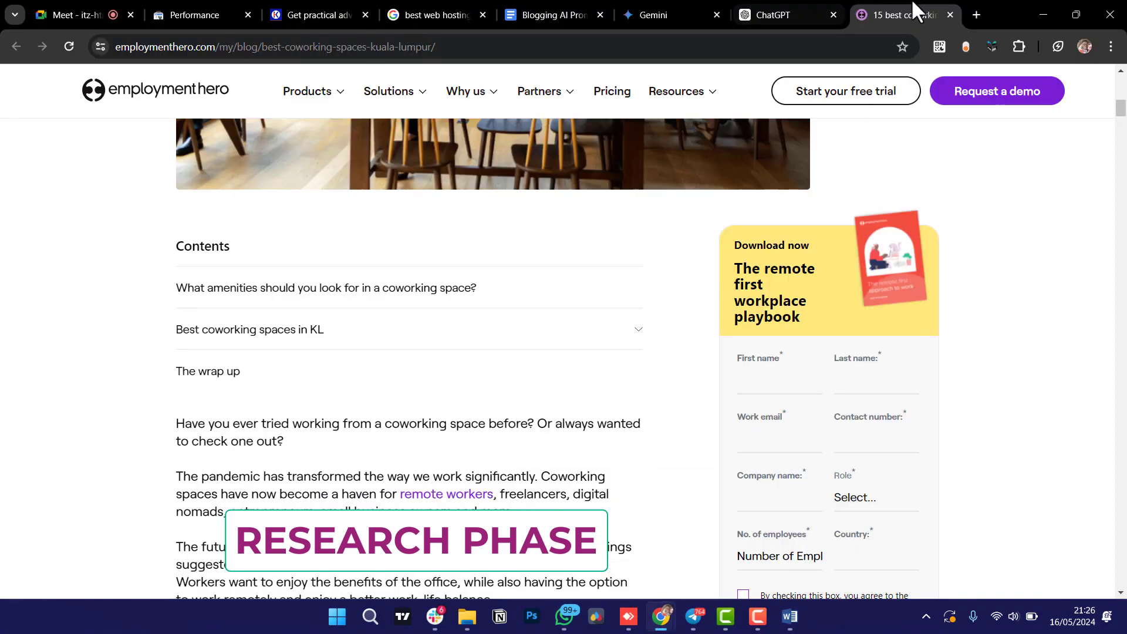
In a new tab, search the pasted Indiegogo text, then switch the query to 'coworking spaces in nairobi'.
click(976, 14)
text(3.	Indiegogo)
key(Return)
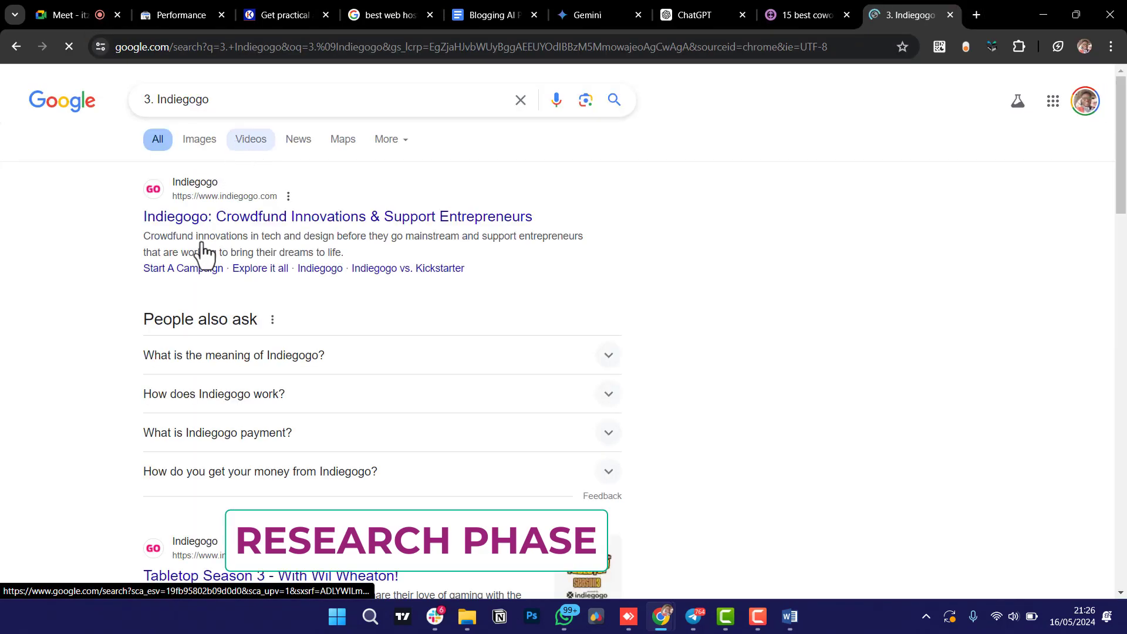
click(159, 101)
key(BackSpace)
key(BackSpace)
key(BackSpace)
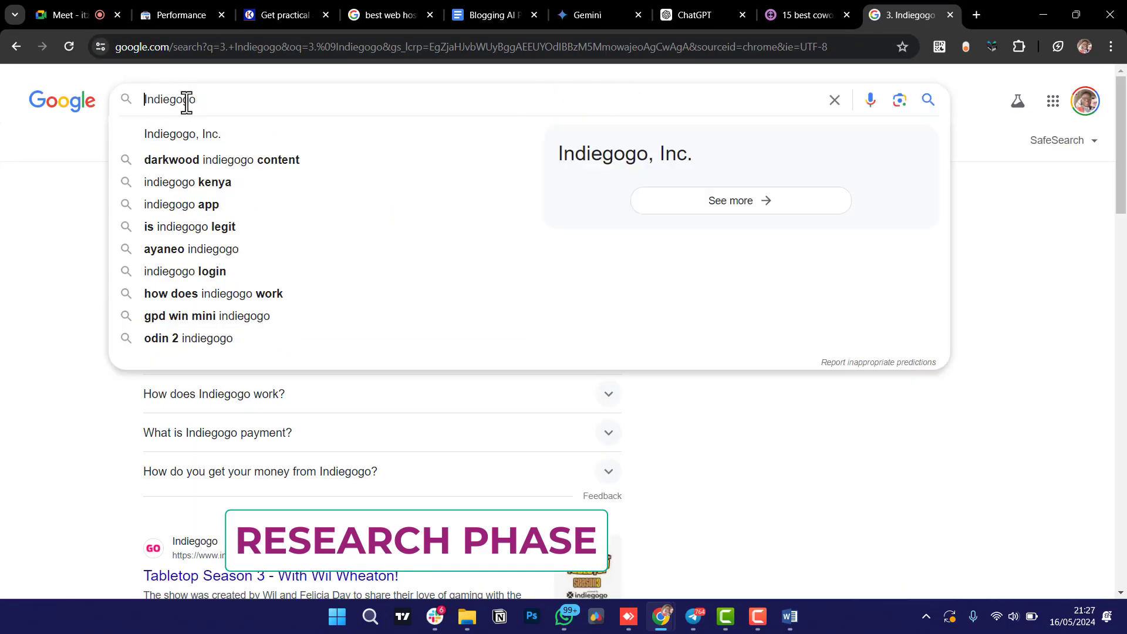
click(221, 108)
key(ctrl+a)
text(coworking)
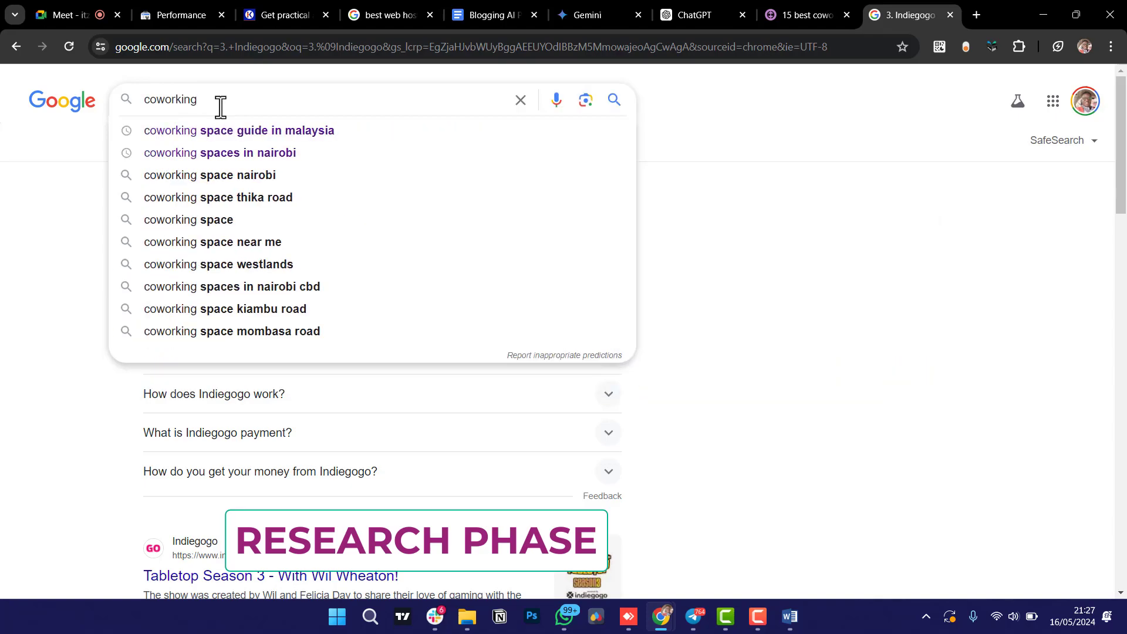
click(211, 154)
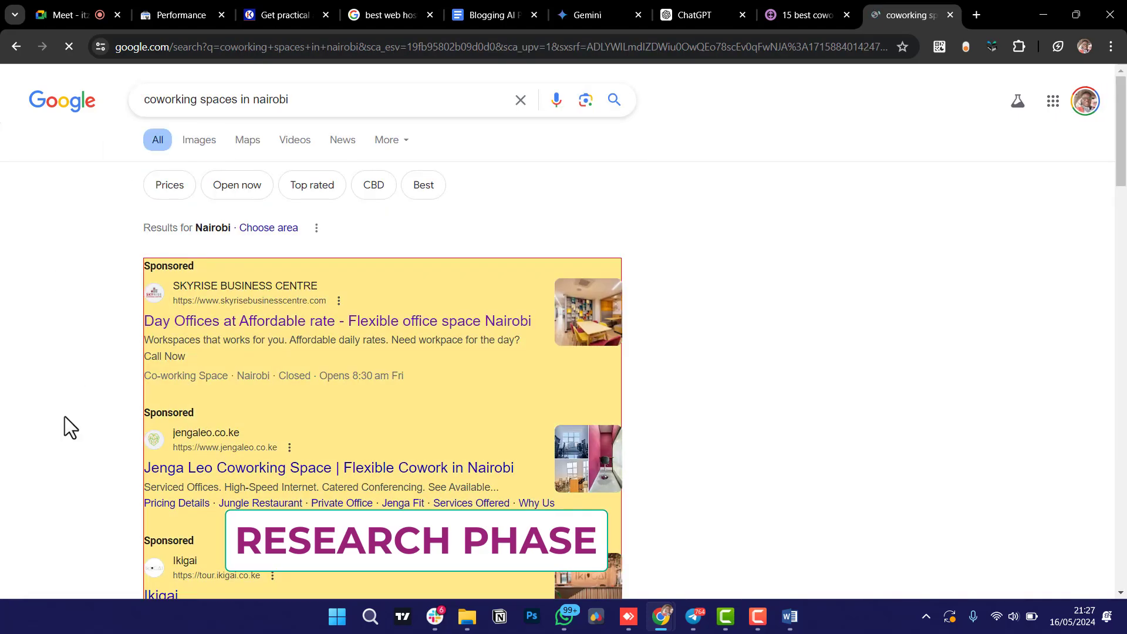
click(790, 616)
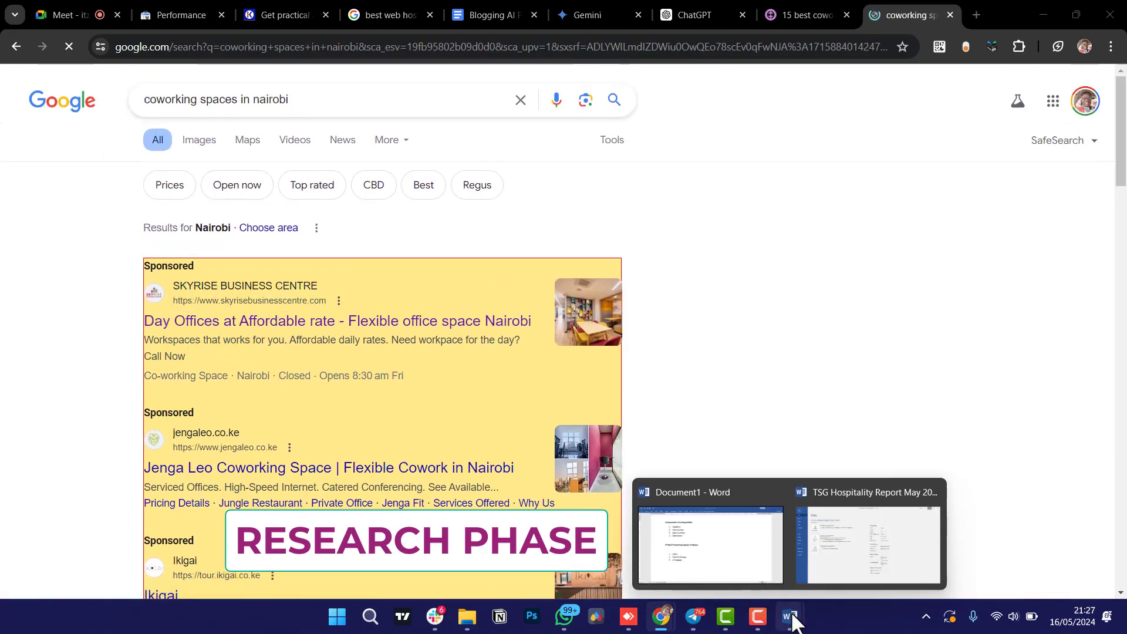
Add 'Skyrise Business Centre' as item 4 after Indiegogo, and close the TSG Hospitality Report document.
click(748, 540)
click(372, 409)
key(Return)
text(S)
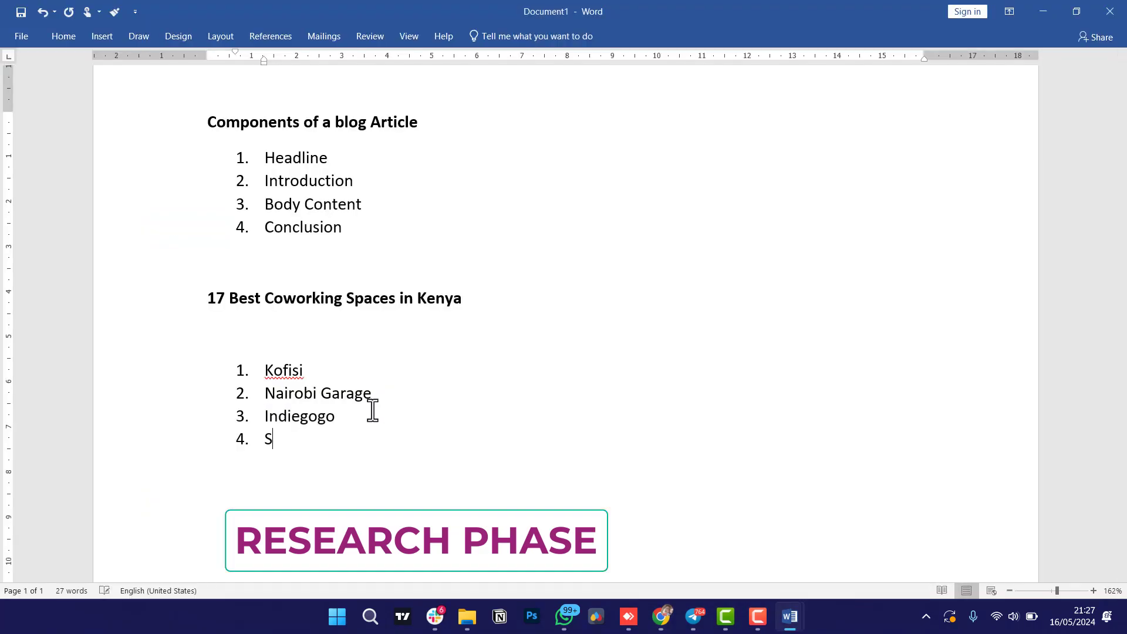
text(kyrise Bus)
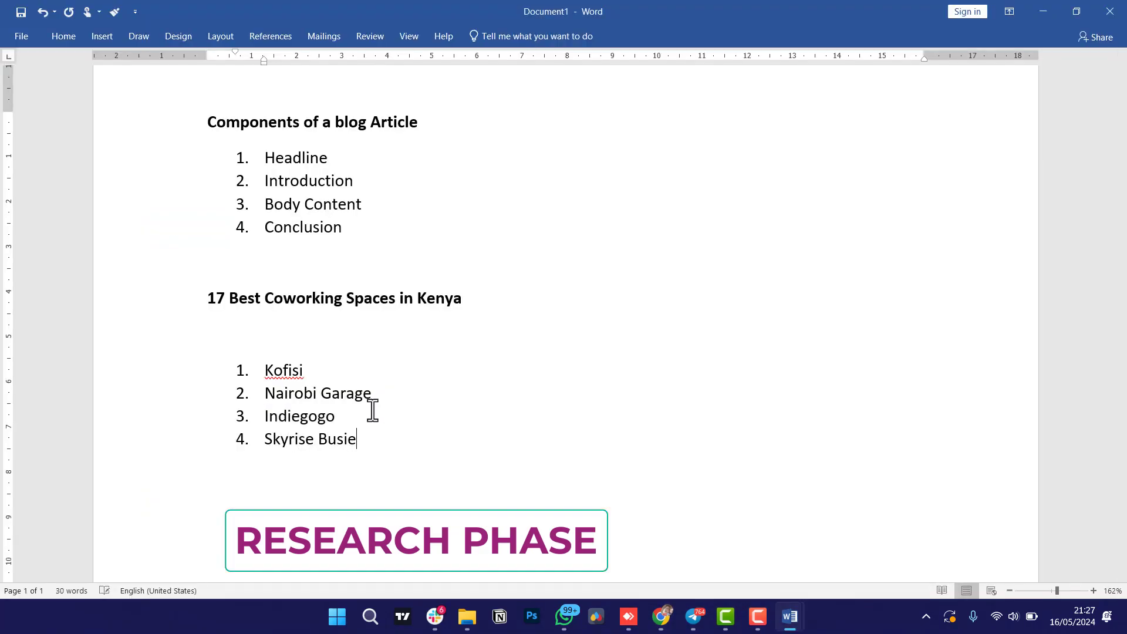
text(iness Centr)
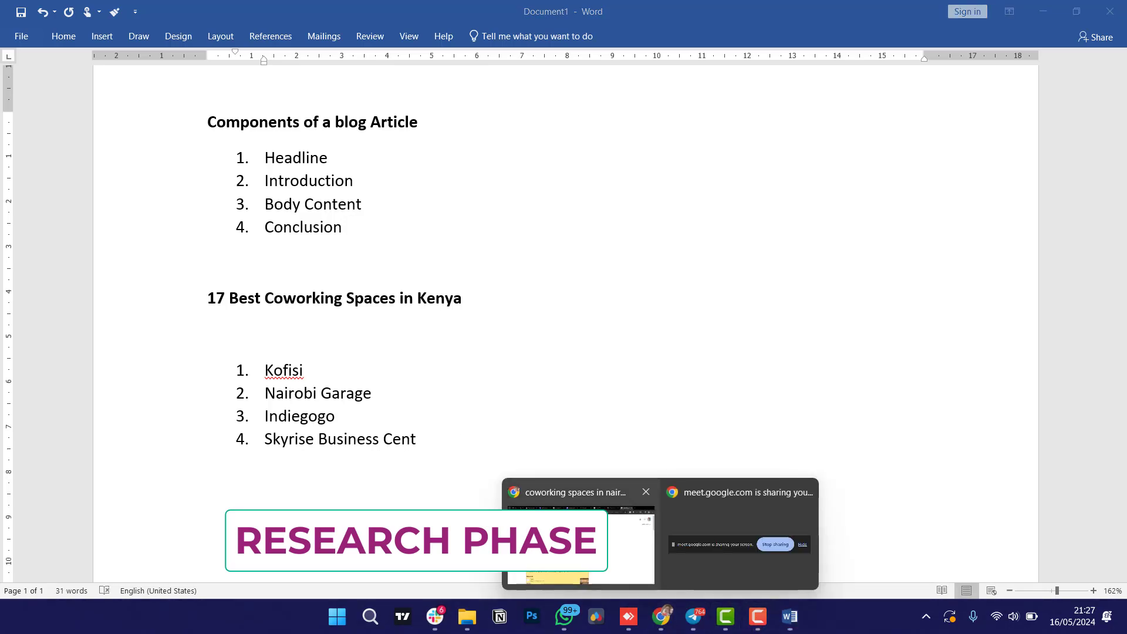
click(578, 537)
mouse_move(790, 616)
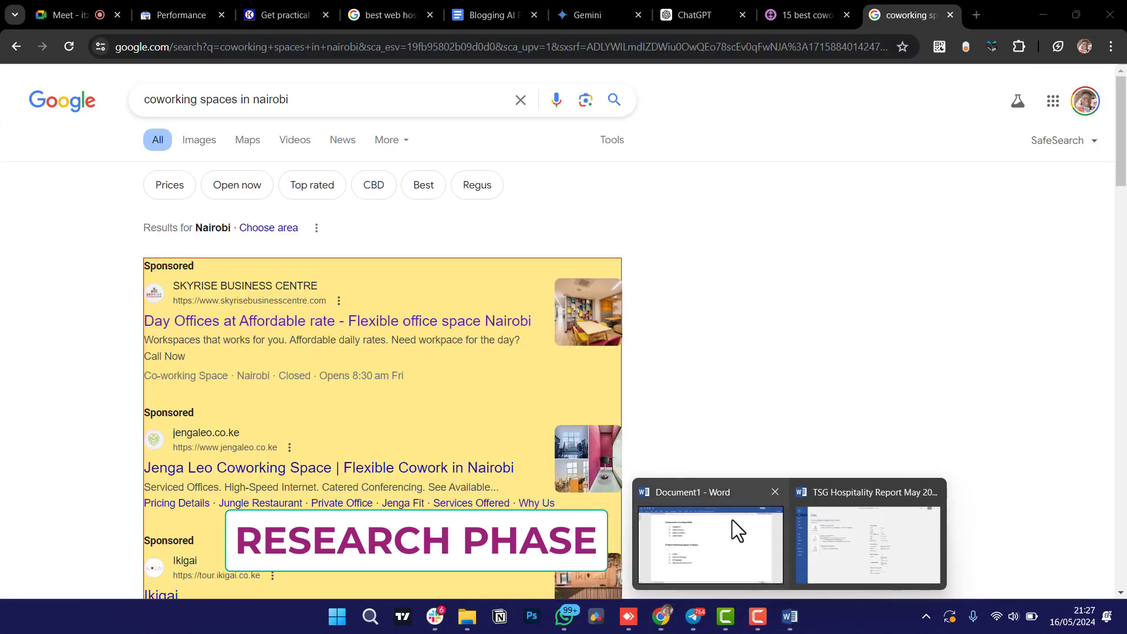
click(733, 527)
text(re)
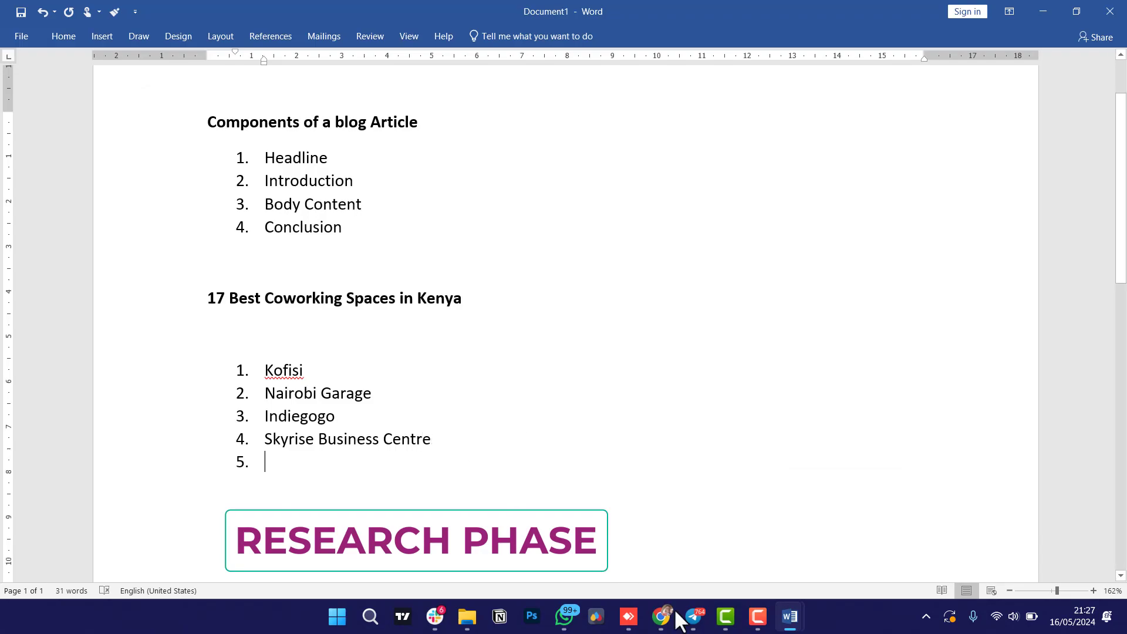
mouse_move(790, 616)
click(933, 492)
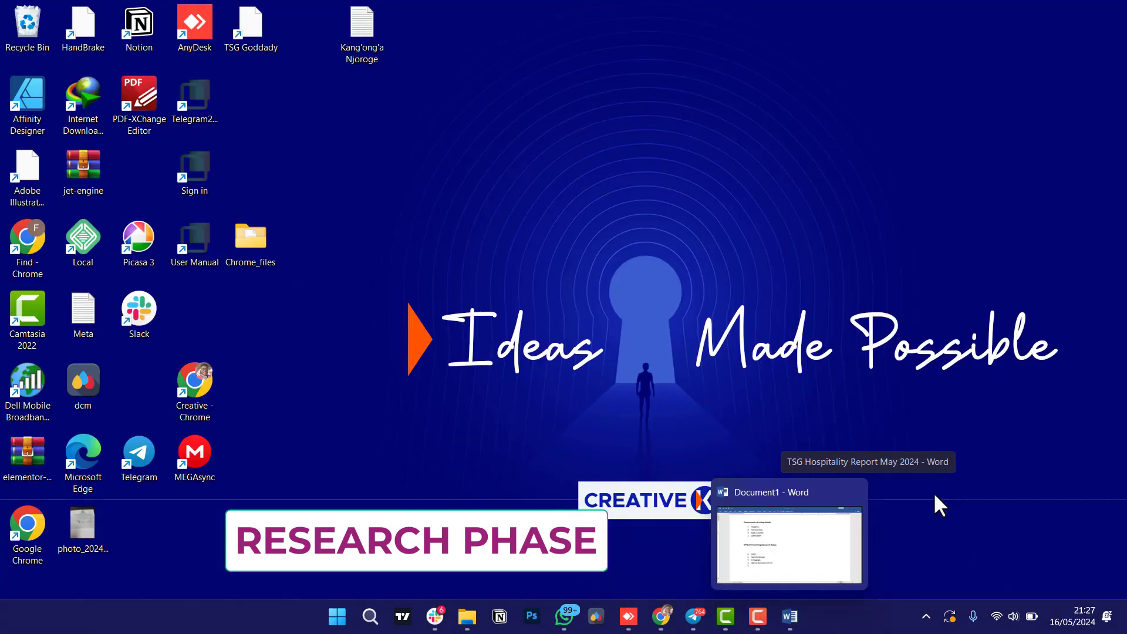
Bring the Nairobi coworking results forward and scroll through the sponsored listings.
mouse_move(660, 616)
click(651, 552)
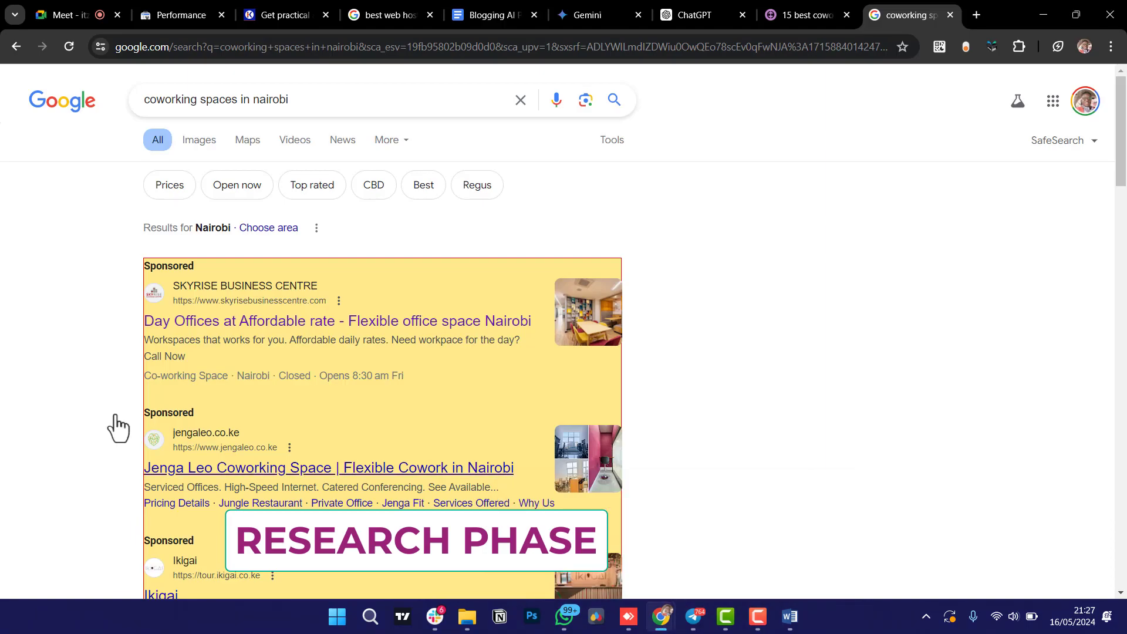
scroll(117, 455, down, 3)
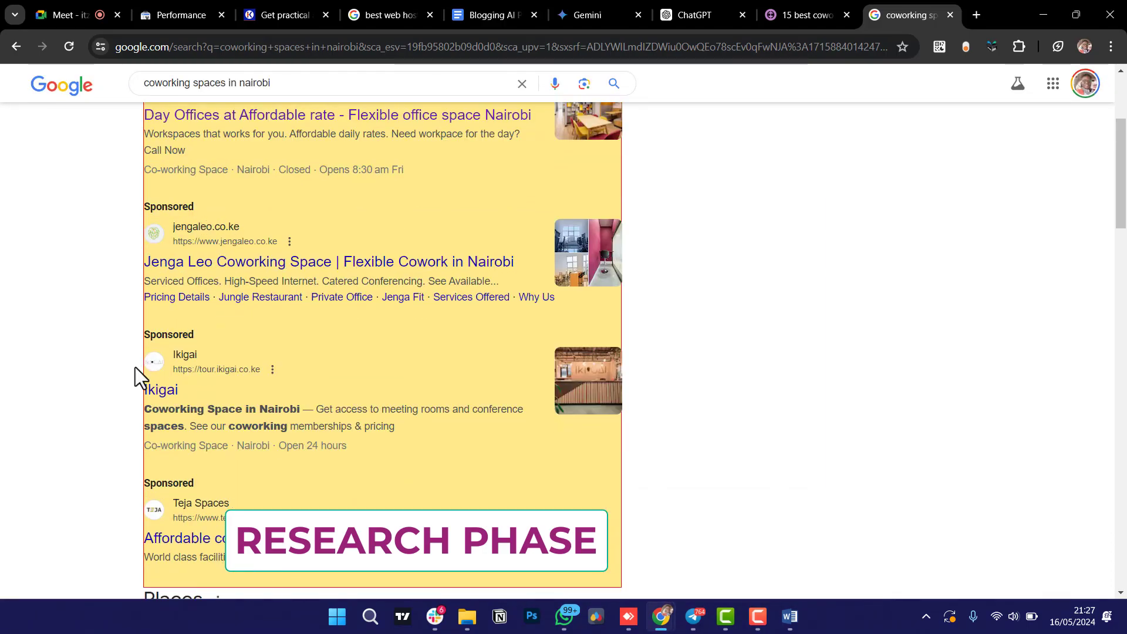
scroll(176, 546, down, 1)
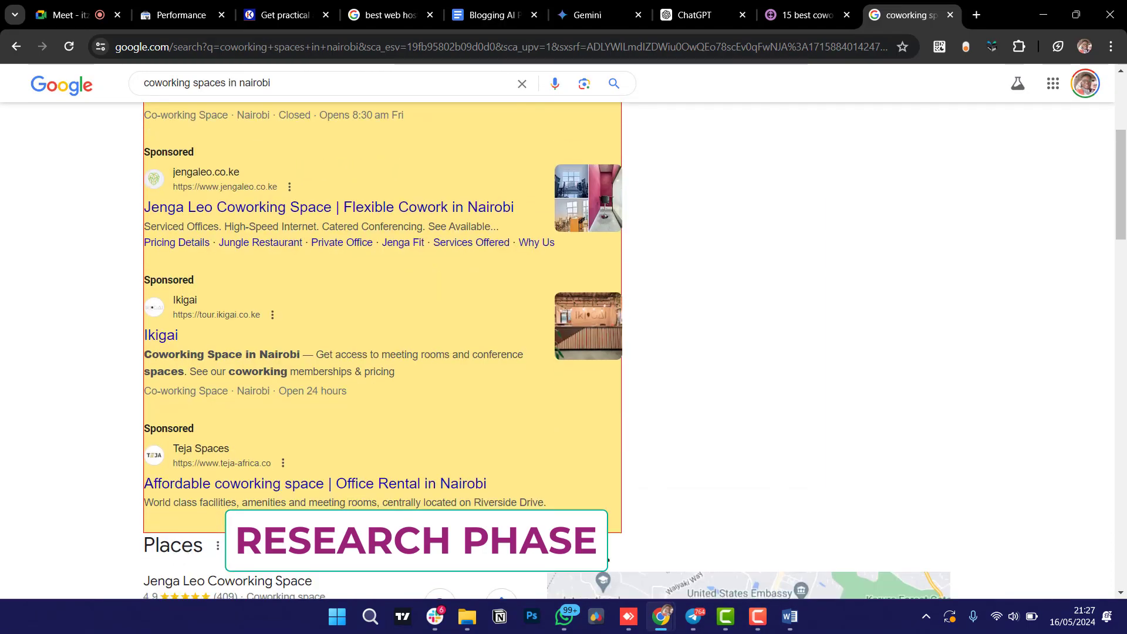
Launch Notepad from Windows Search.
click(369, 620)
text(notepad)
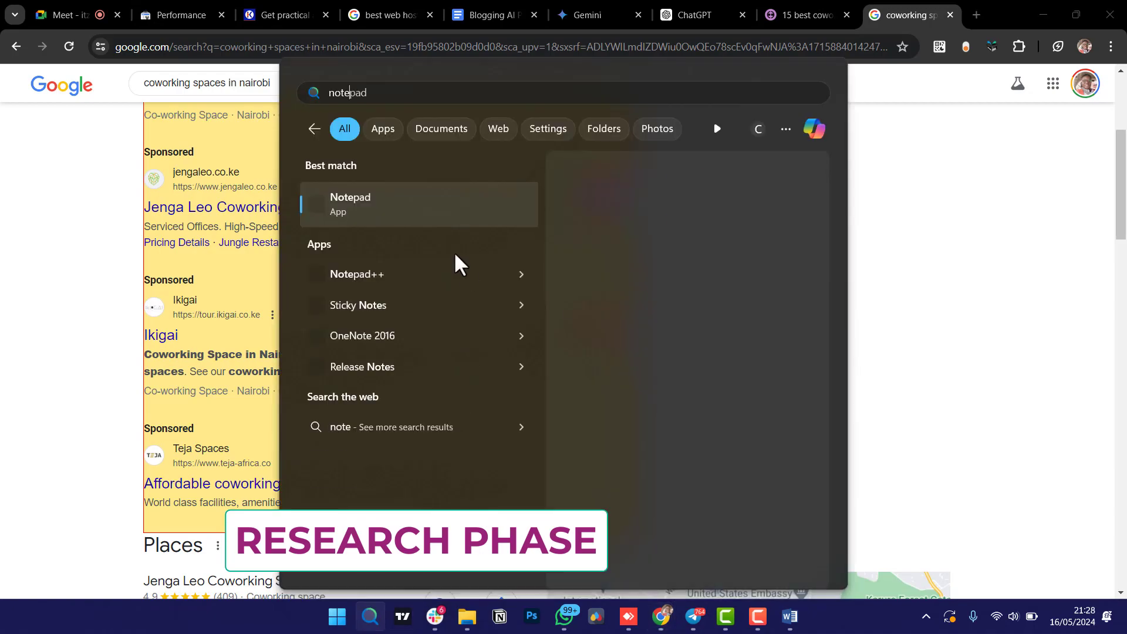
click(429, 202)
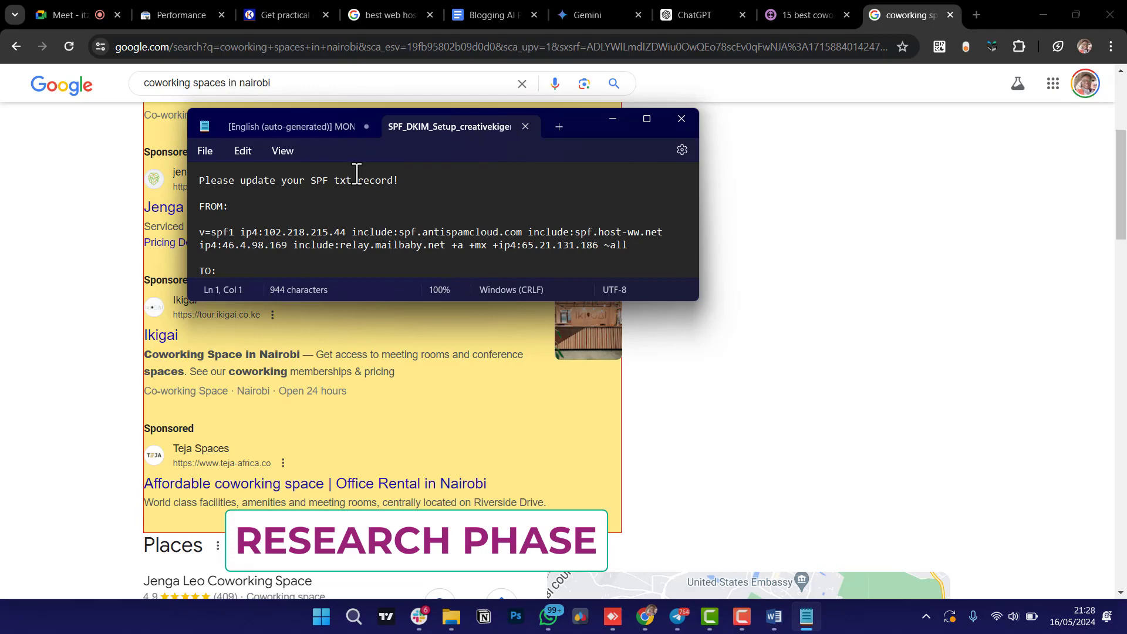
Clear the old notes, close the CSS snippet tab without saving, and move Notepad right.
click(386, 229)
key(ctrl+a)
key(BackSpace)
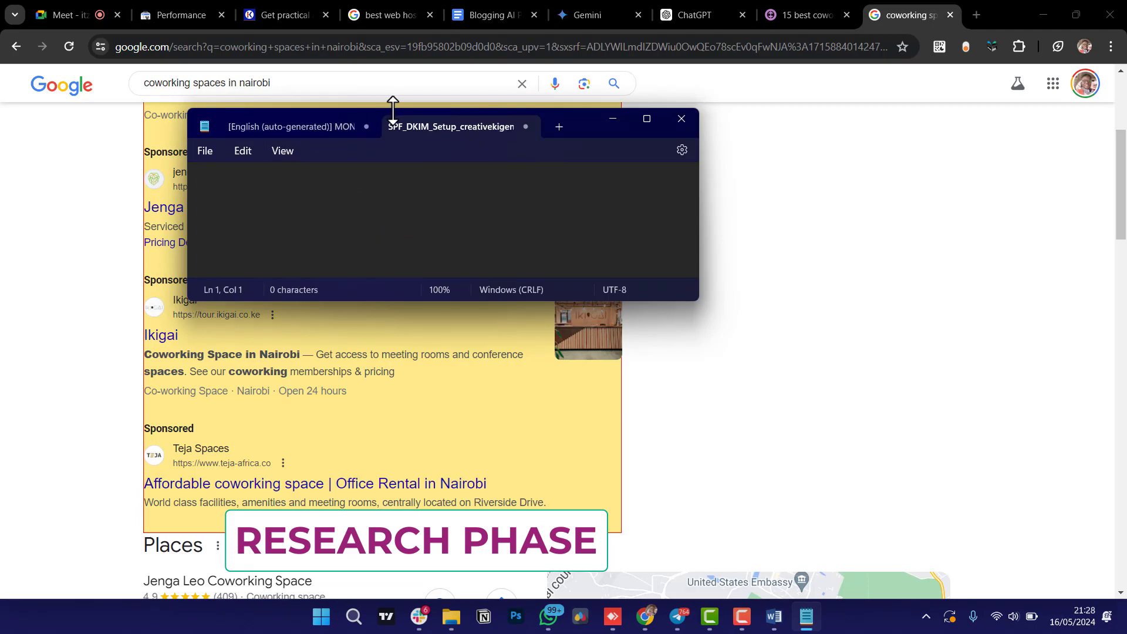
click(365, 116)
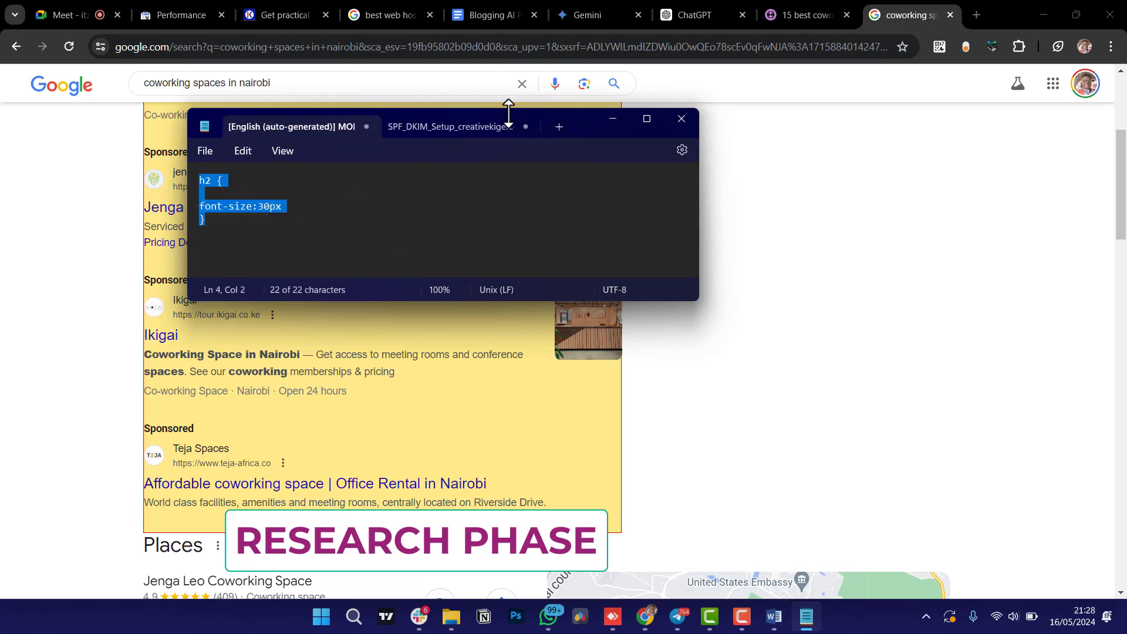
click(365, 127)
click(446, 267)
drag(476, 132, 749, 143)
List 'Jengaleo' and 'Ikigai Teja Spaces' on separate lines in Notepad.
text(Jengaleo)
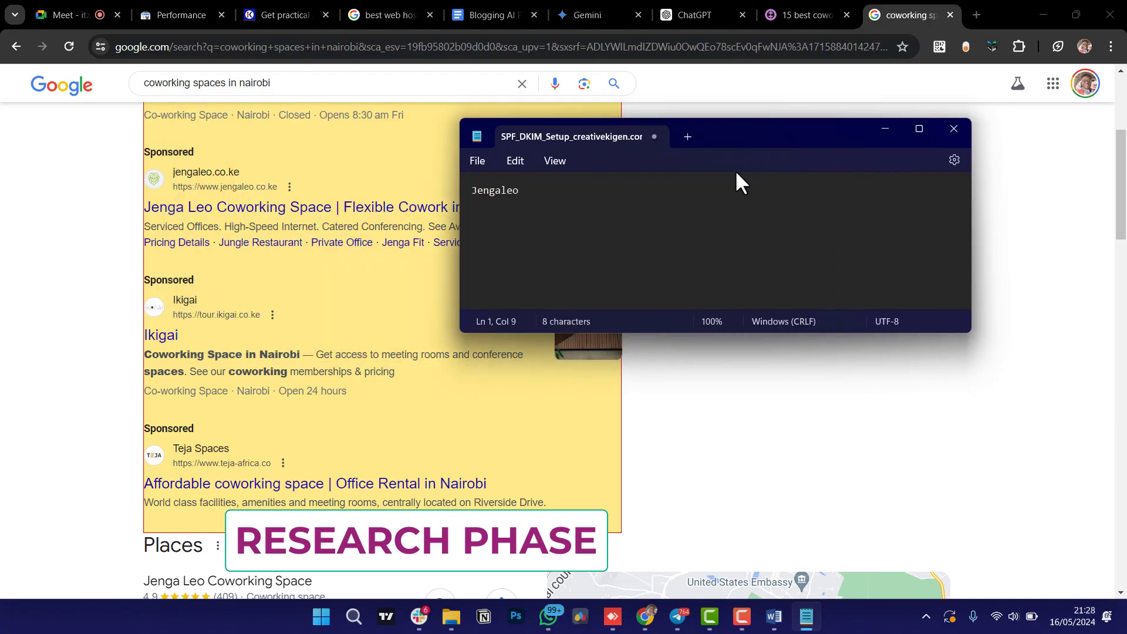
key(Return)
text(Ikigai )
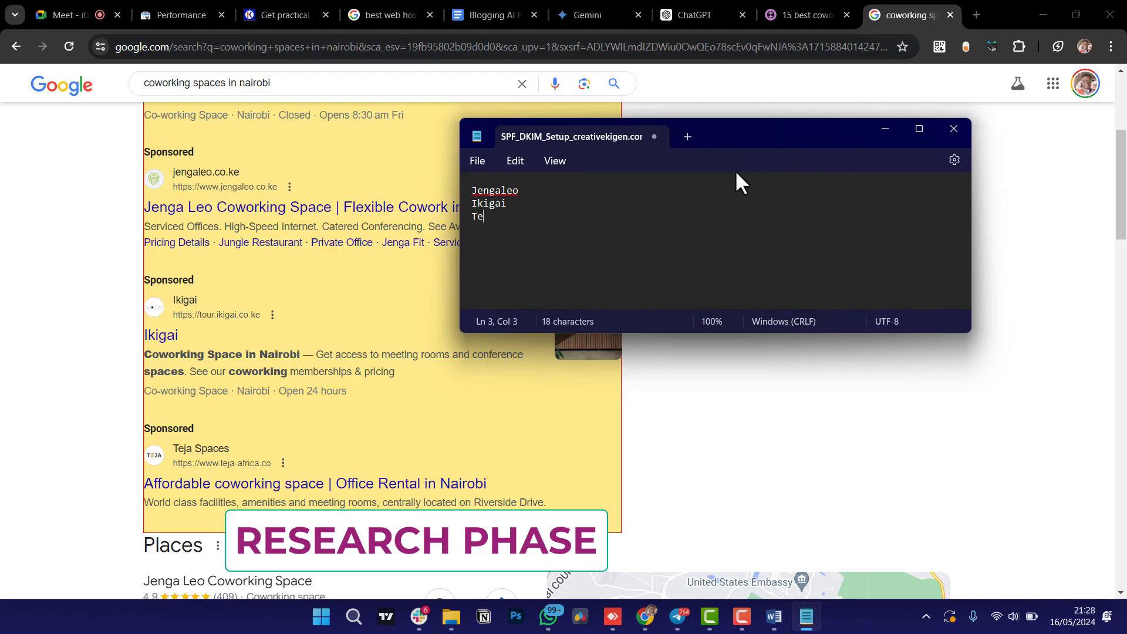
text(Teja Spaces)
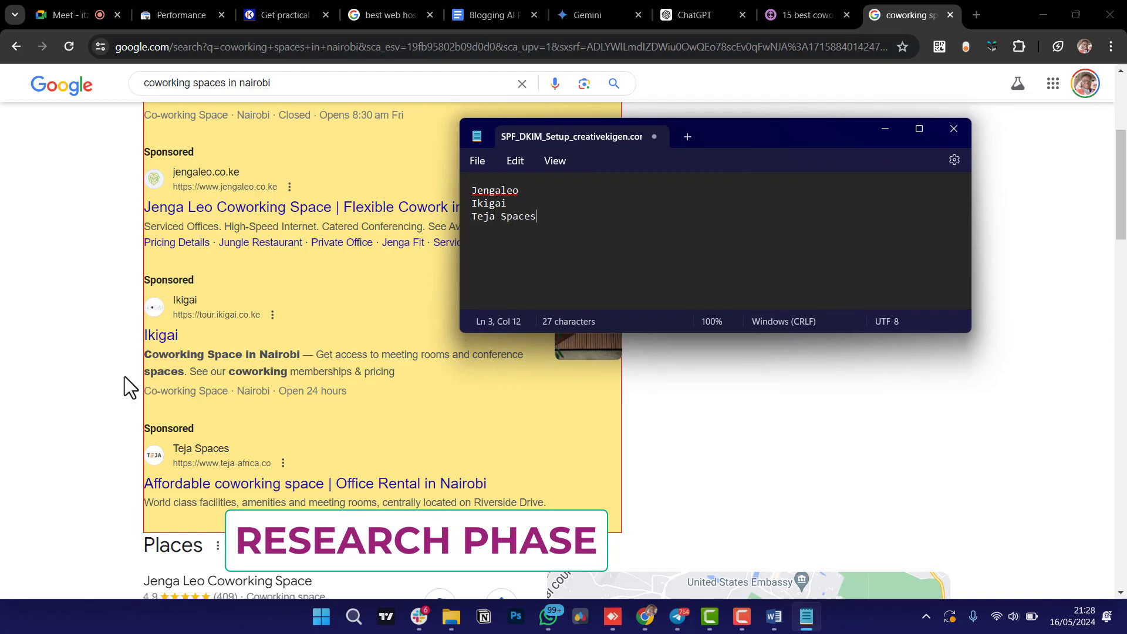
scroll(124, 377, down, 5)
key(Return)
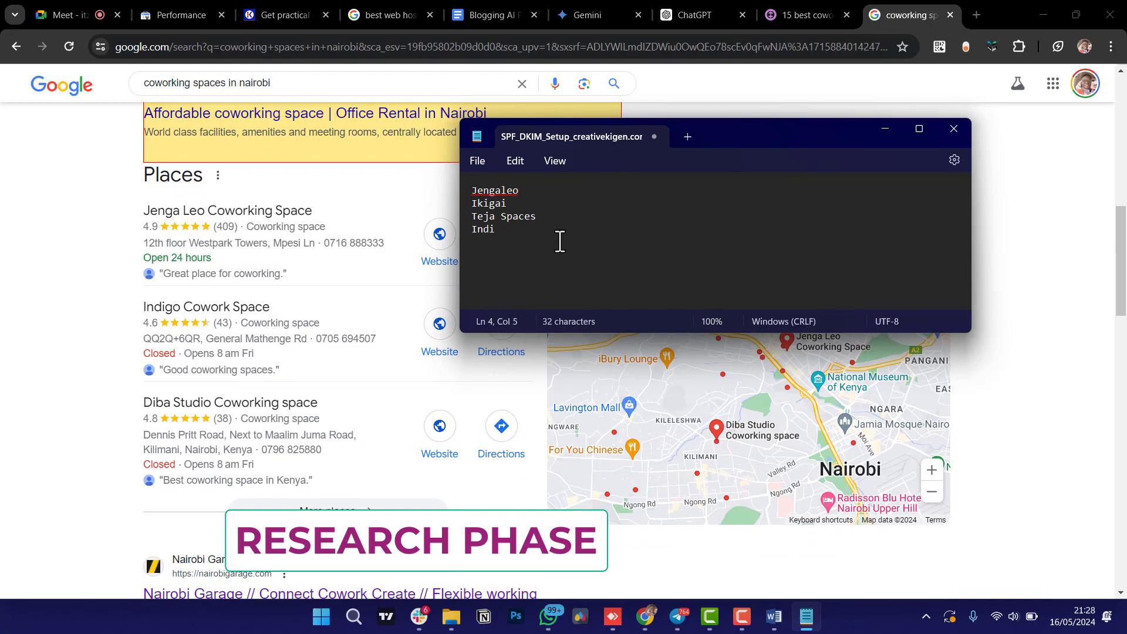
Add Indigo Cowork Space, Diba Studio Coworking Space and Regus Workspaces to the Notepad list.
text(Indigo Cowork Space)
scroll(159, 433, down, 2)
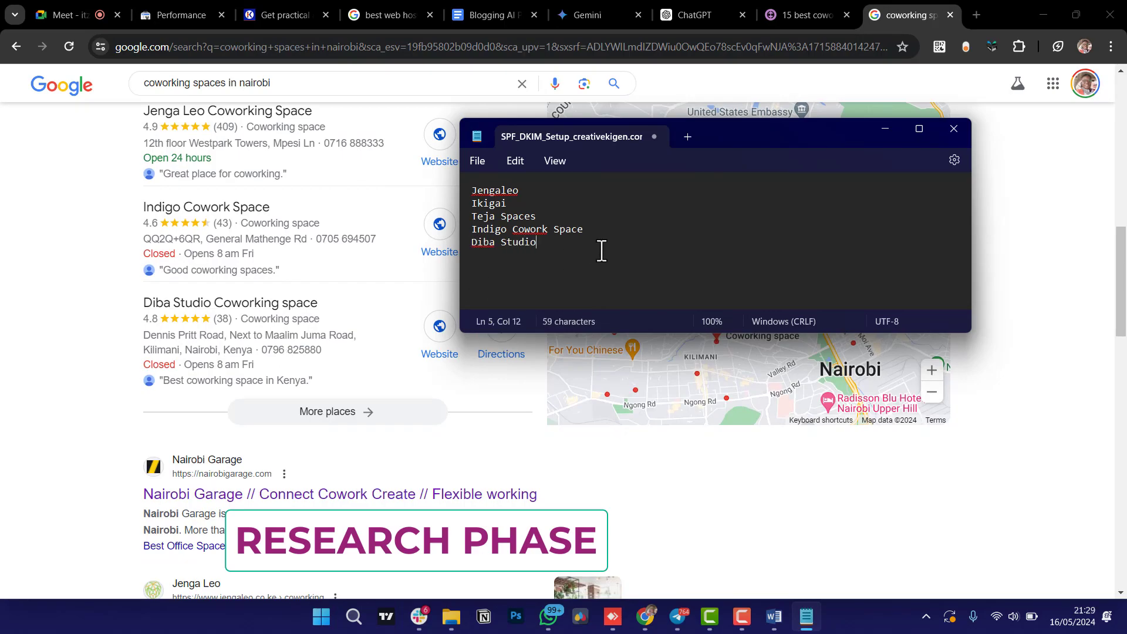
text(ng Spc)
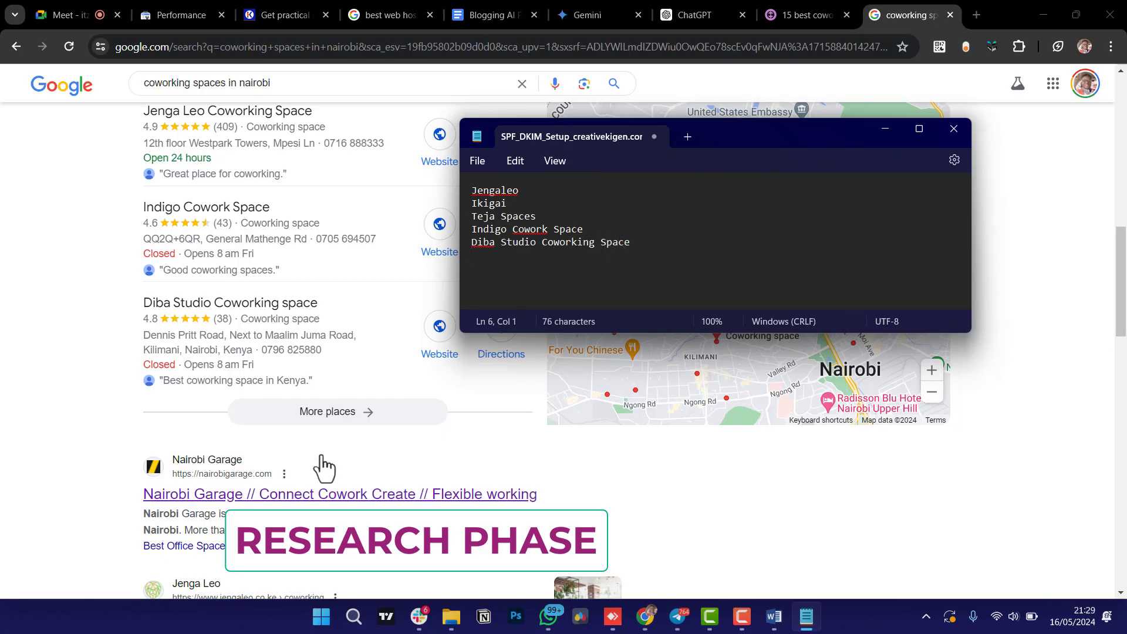
scroll(323, 465, down, 10)
scroll(258, 375, down, 4)
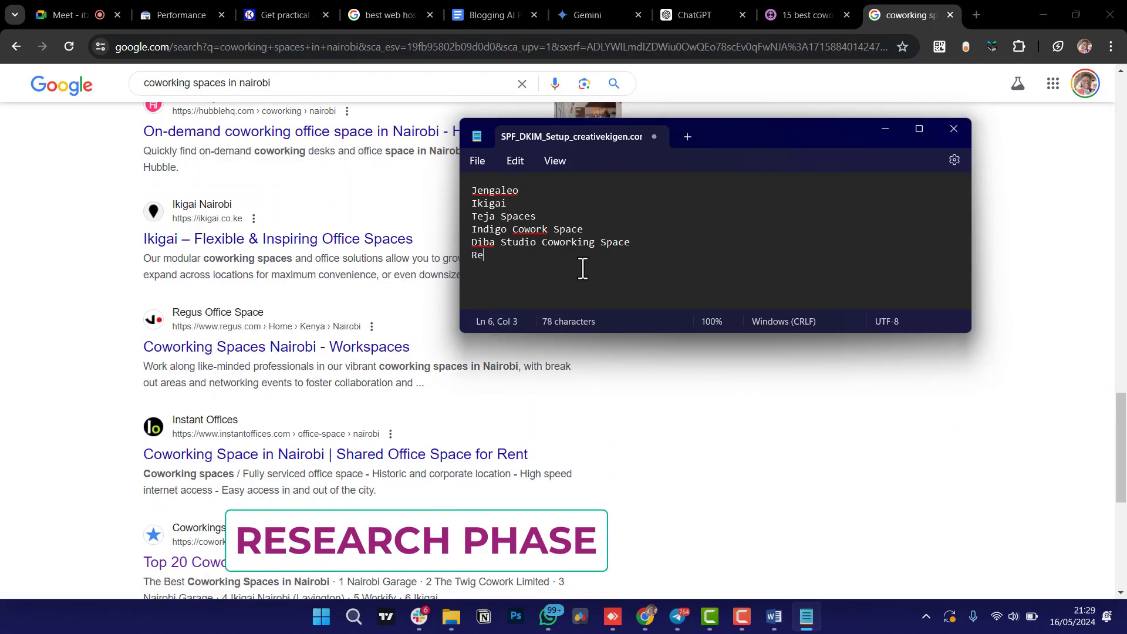
text(gus Workspaces)
key(Return)
scroll(164, 440, down, 7)
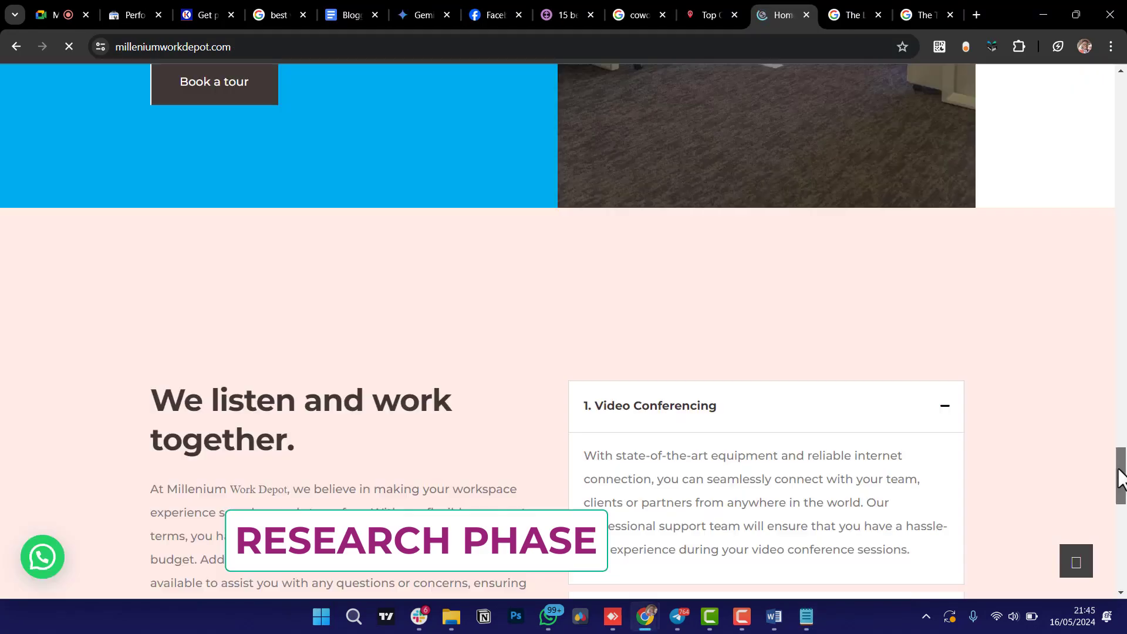
drag(1119, 478, 1119, 150)
scroll(791, 175, up, 5)
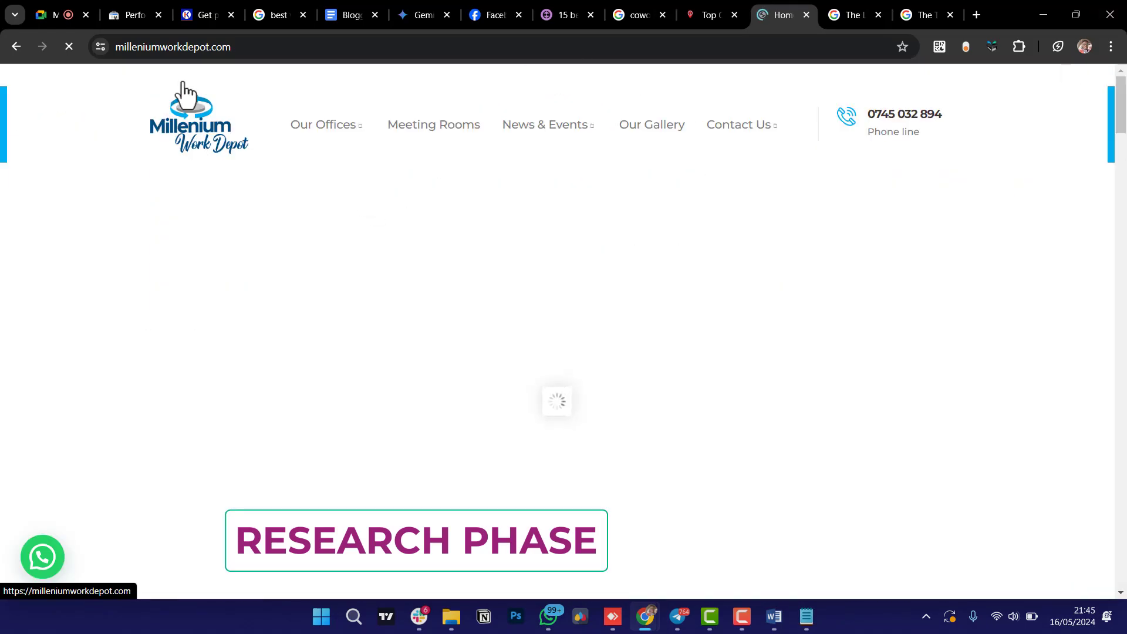
Clear the collected venue names from Notepad and return to the Word coworking list.
double_click(214, 47)
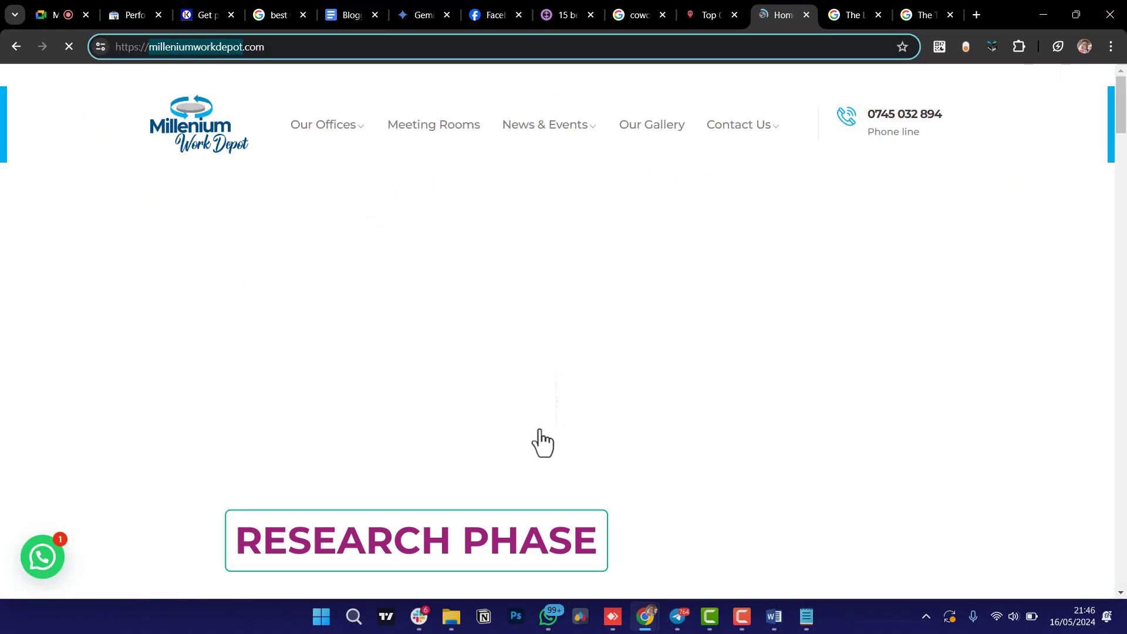
click(774, 616)
click(806, 617)
key(BackSpace)
click(774, 616)
Minimize Word and skim the top coworking spaces article in Chrome.
scroll(437, 571, down, 1)
click(1043, 11)
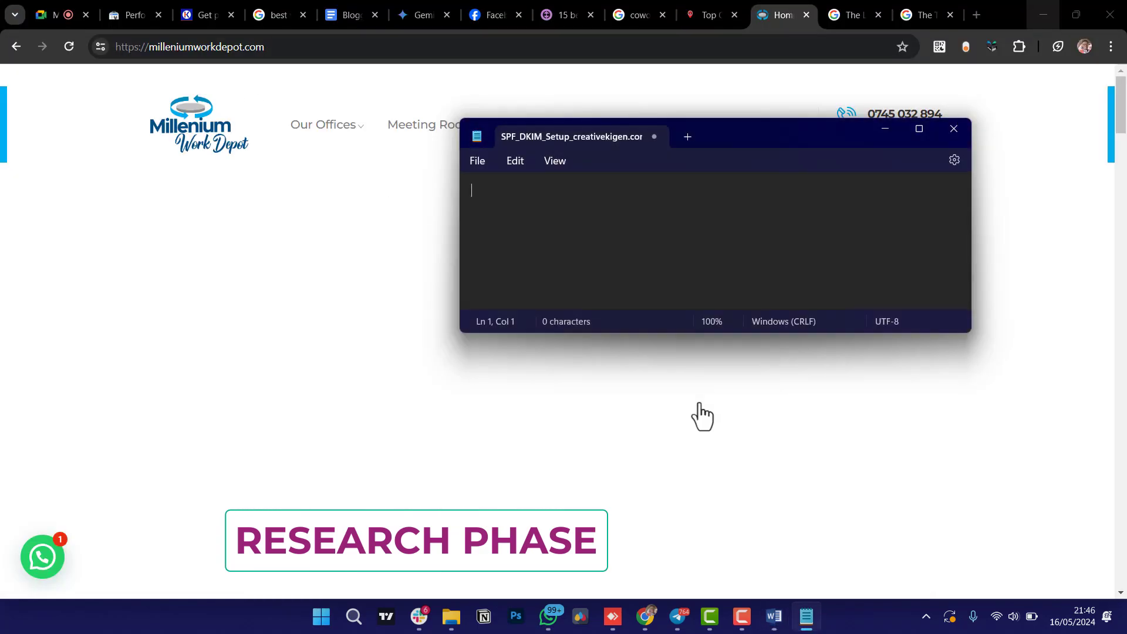
scroll(583, 94, down, 5)
click(698, 15)
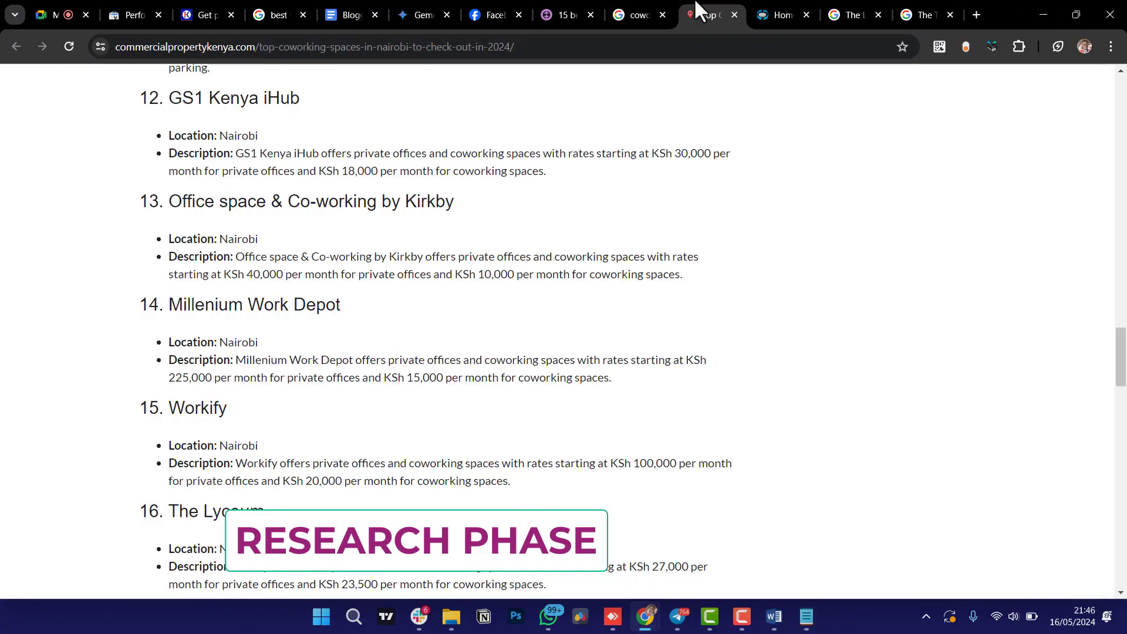
scroll(555, 291, down, 3)
scroll(555, 291, down, 1)
scroll(646, 235, up, 1)
Search 'Digital village africa' from the Millenium Work Depot tab and open its website.
click(775, 14)
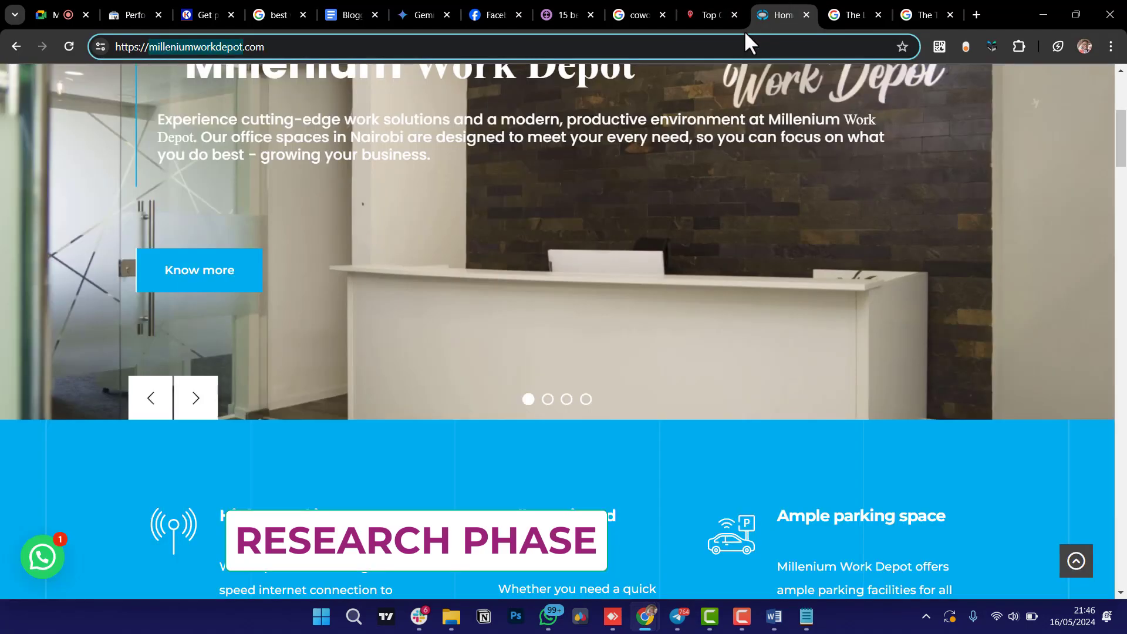
click(737, 43)
text(Digital villa)
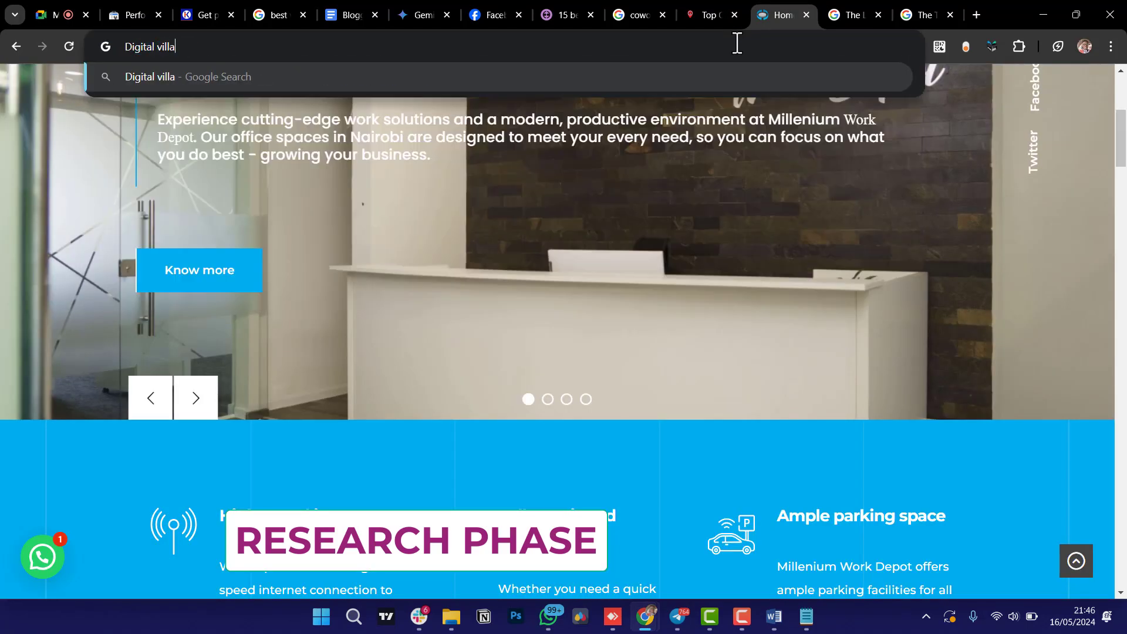
text(ge africa)
key(Return)
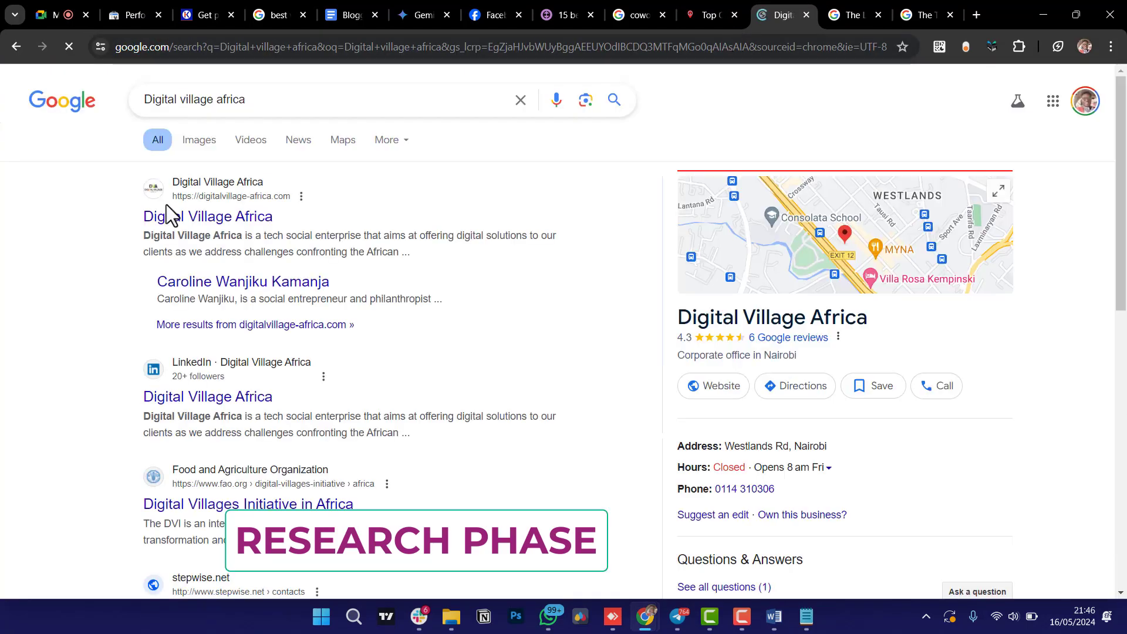
click(179, 222)
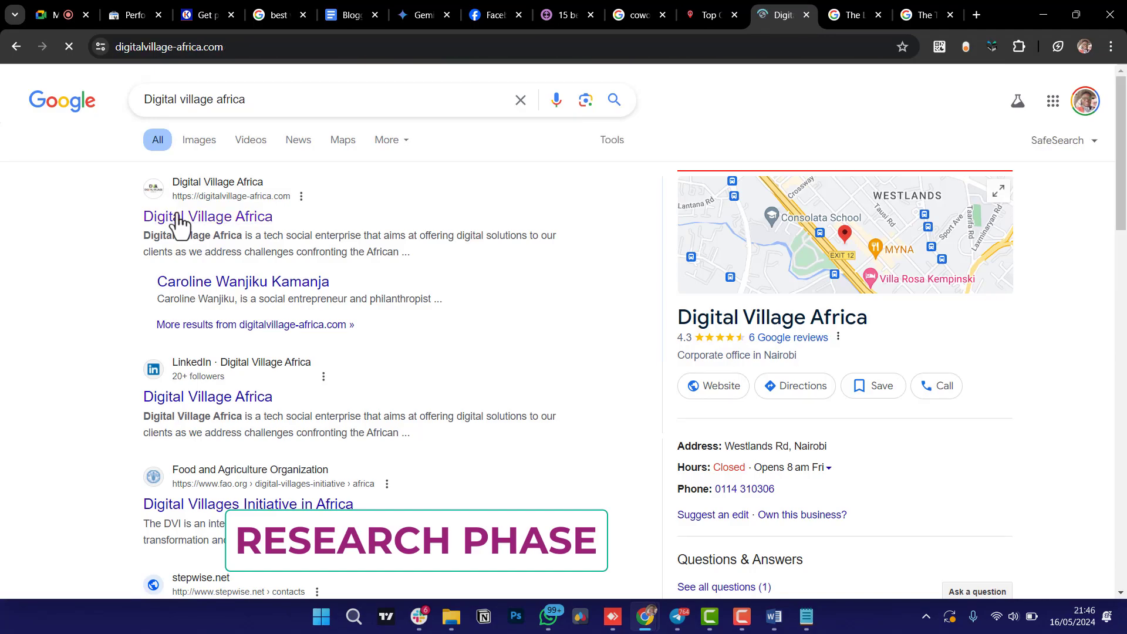
Browse the Digital Village Africa site, then return to the coworking article and Notepad notes.
scroll(416, 473, down, 2)
scroll(417, 473, down, 20)
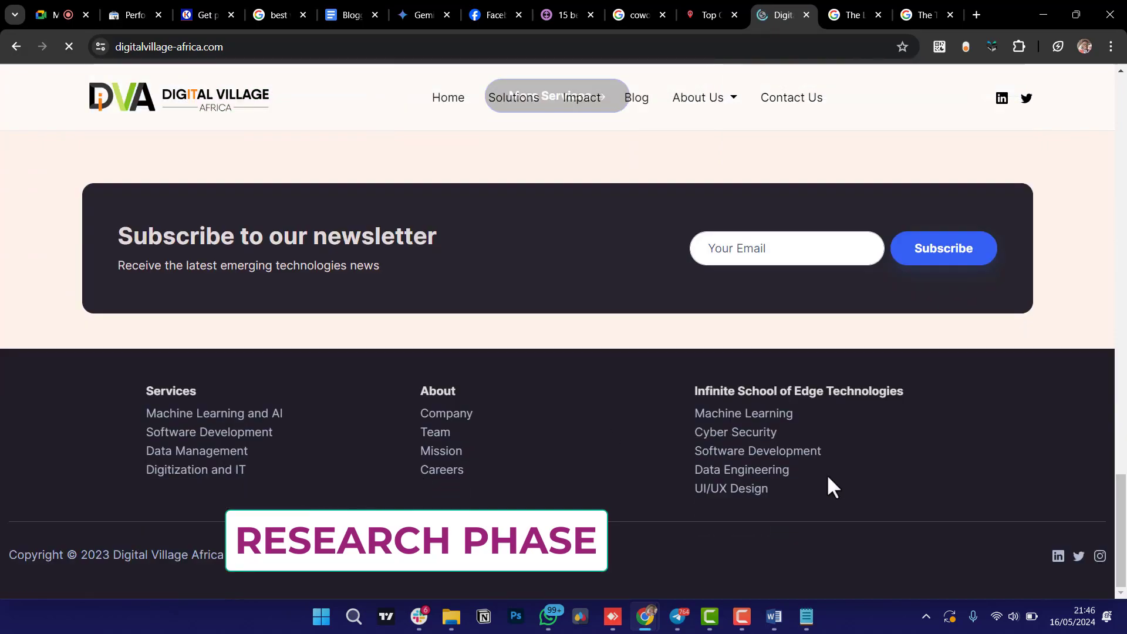
scroll(574, 454, up, 20)
scroll(574, 454, up, 4)
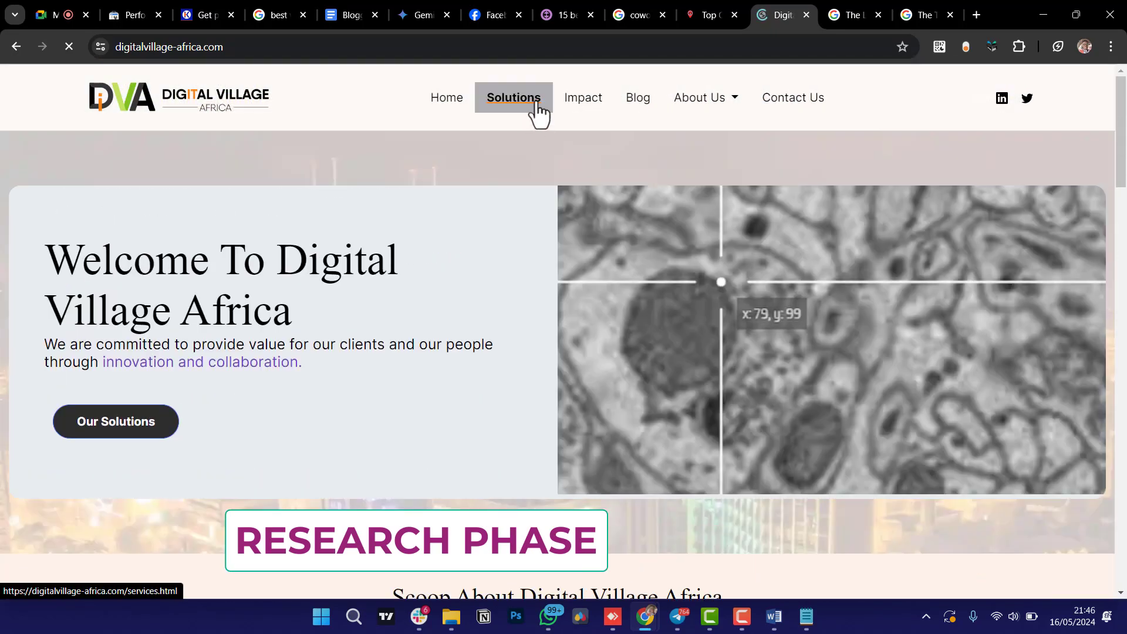
scroll(437, 320, down, 7)
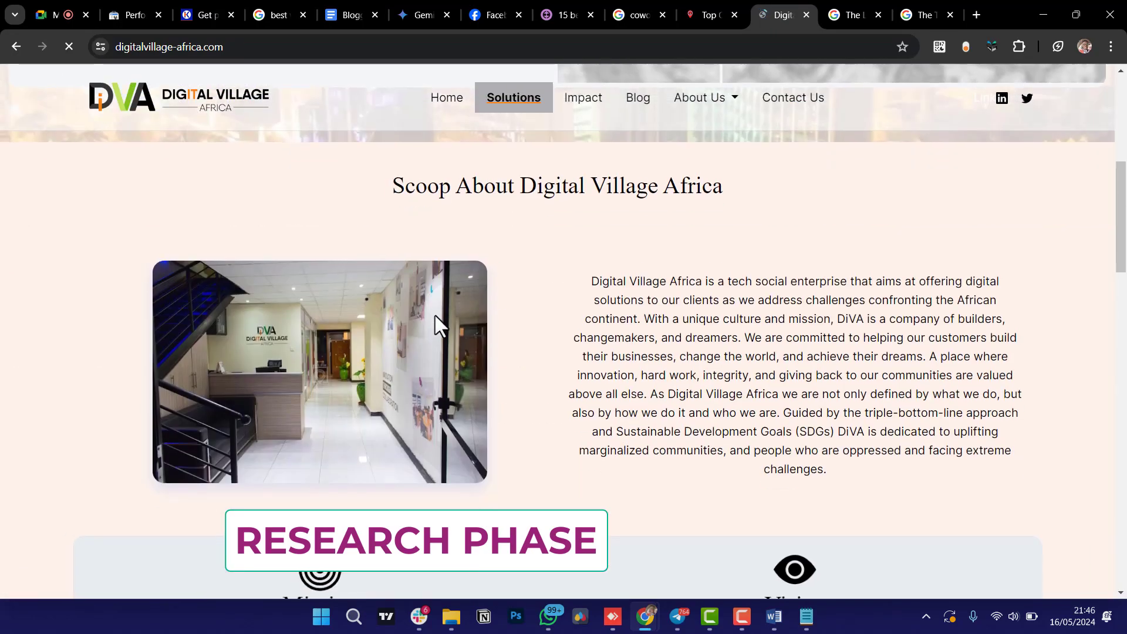
scroll(719, 234, up, 2)
click(730, 5)
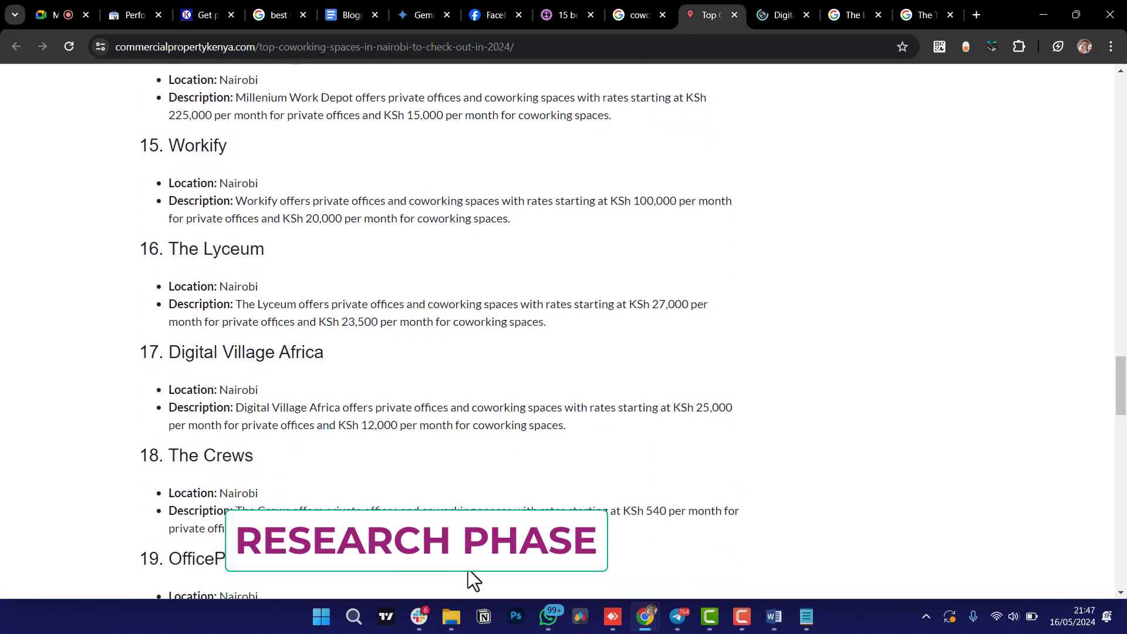
click(806, 616)
Check the Word list, then begin a new search typing 'the' on the Digital Village Africa tab.
click(773, 617)
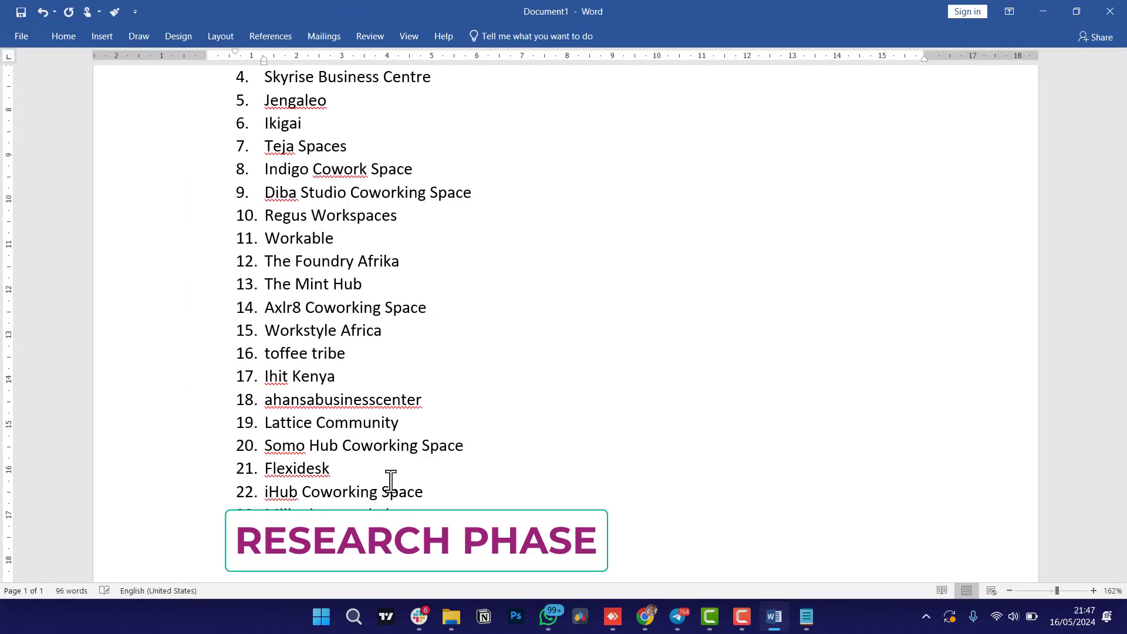
click(1042, 11)
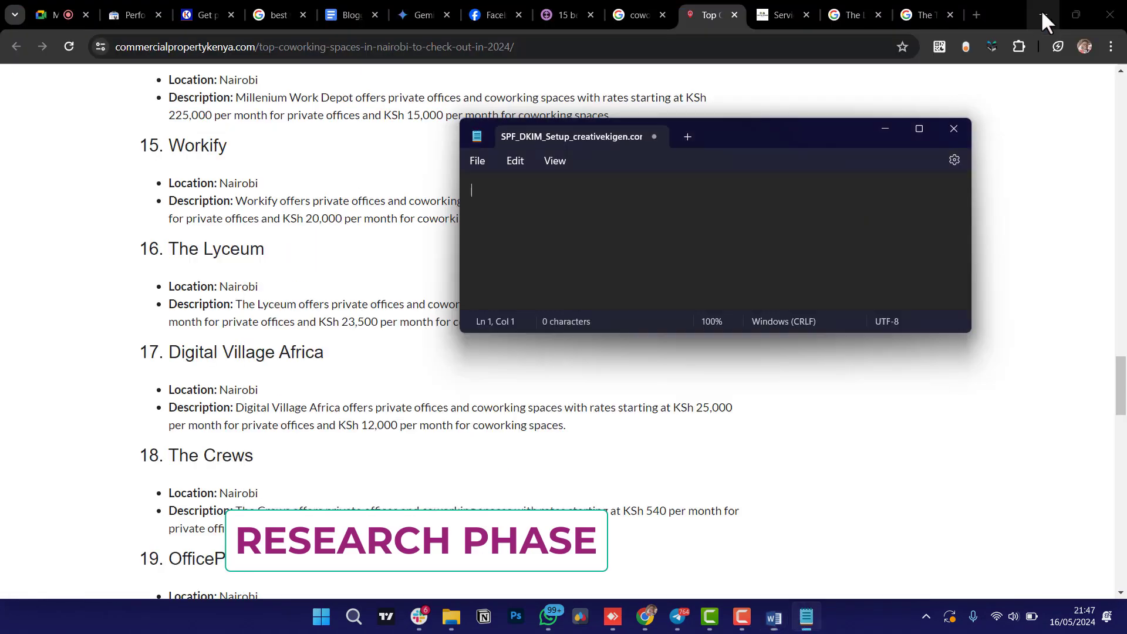
scroll(275, 367, down, 3)
click(769, 14)
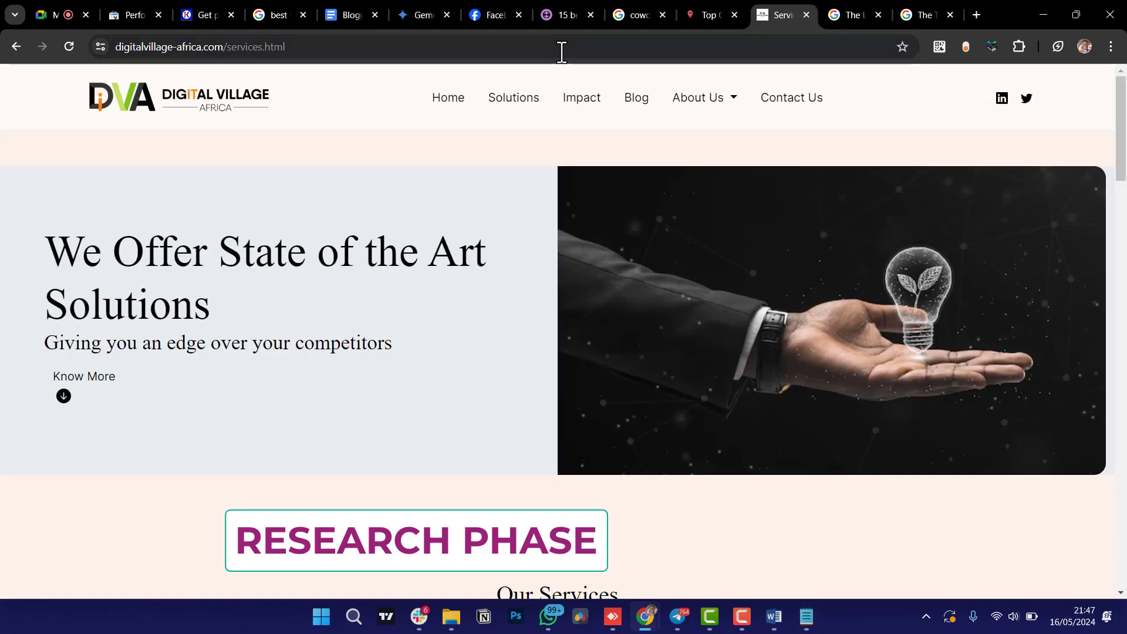
click(560, 46)
text(the)
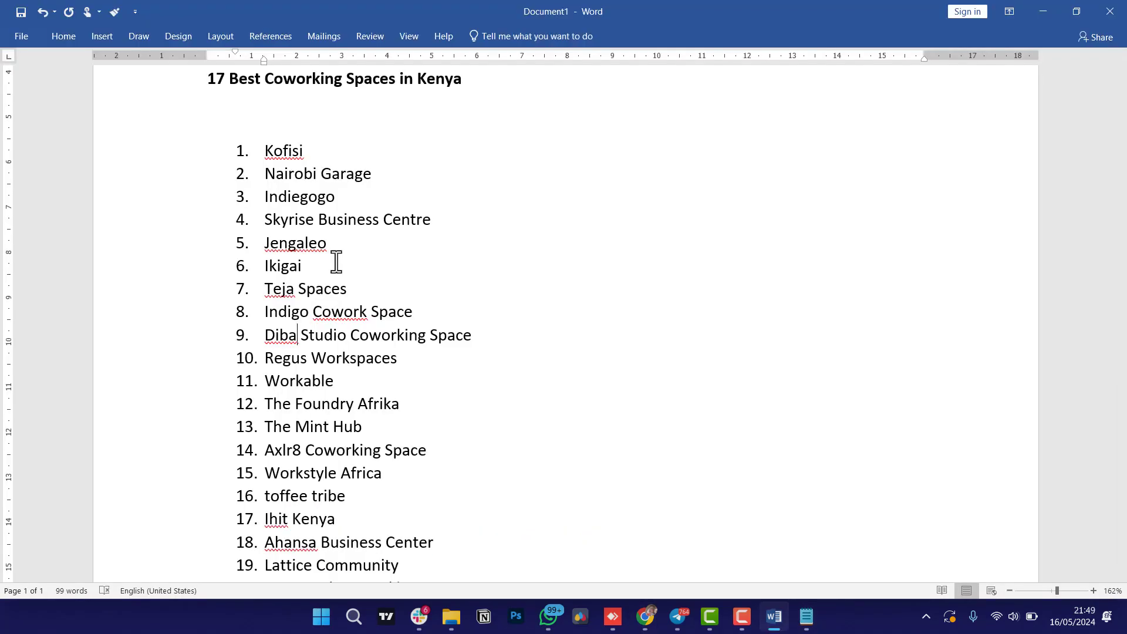
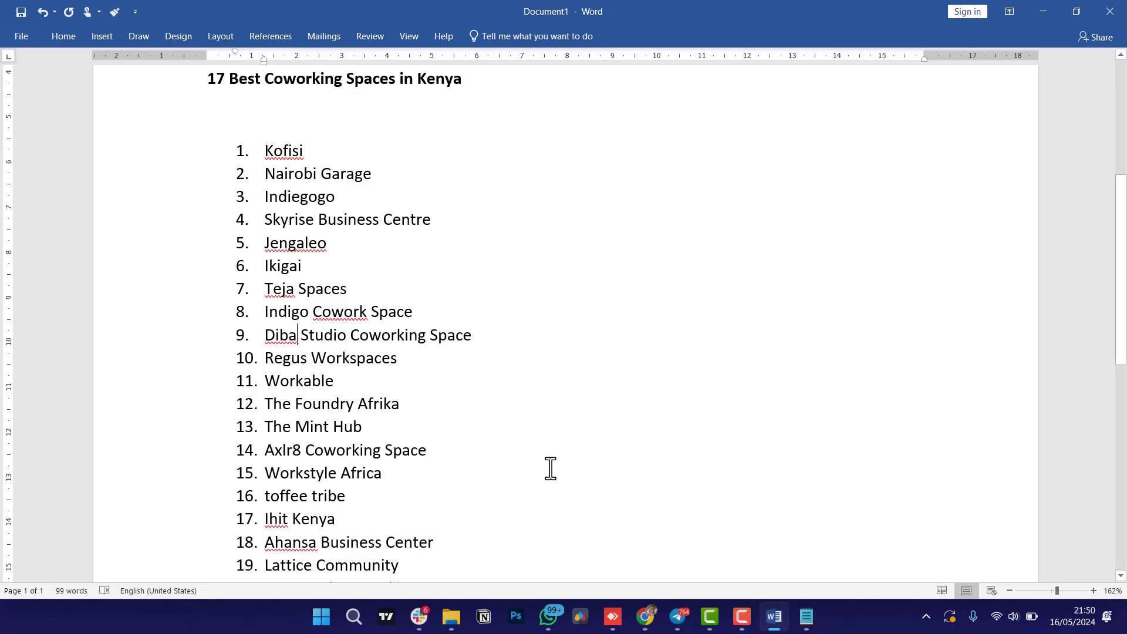
Close the Flexidesk Facebook tab in Chrome.
mouse_move(647, 621)
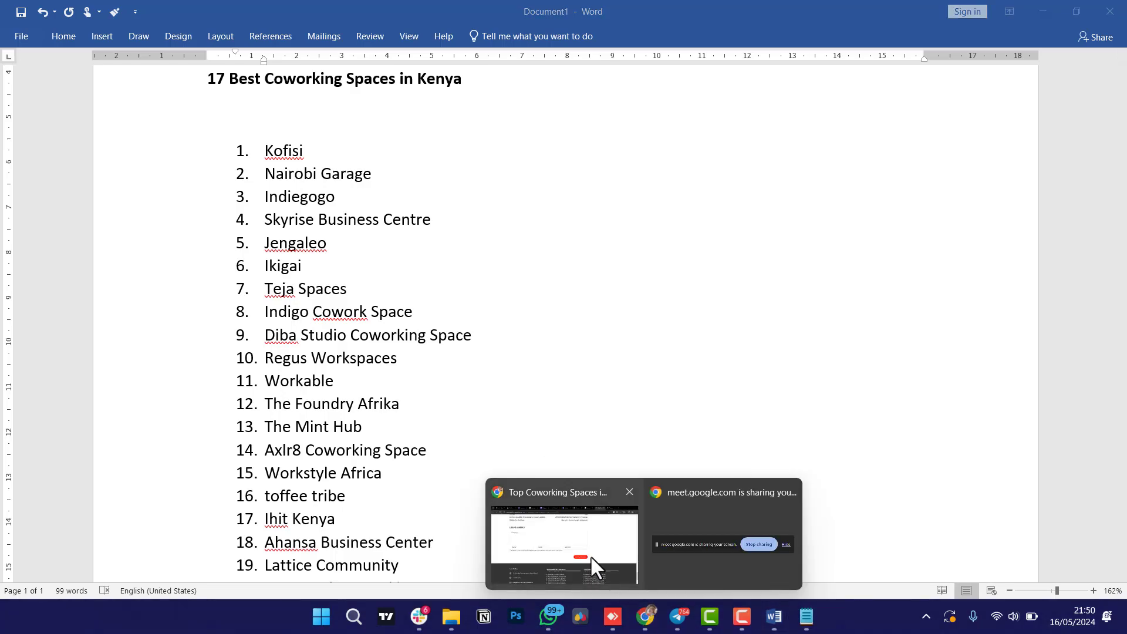
click(589, 552)
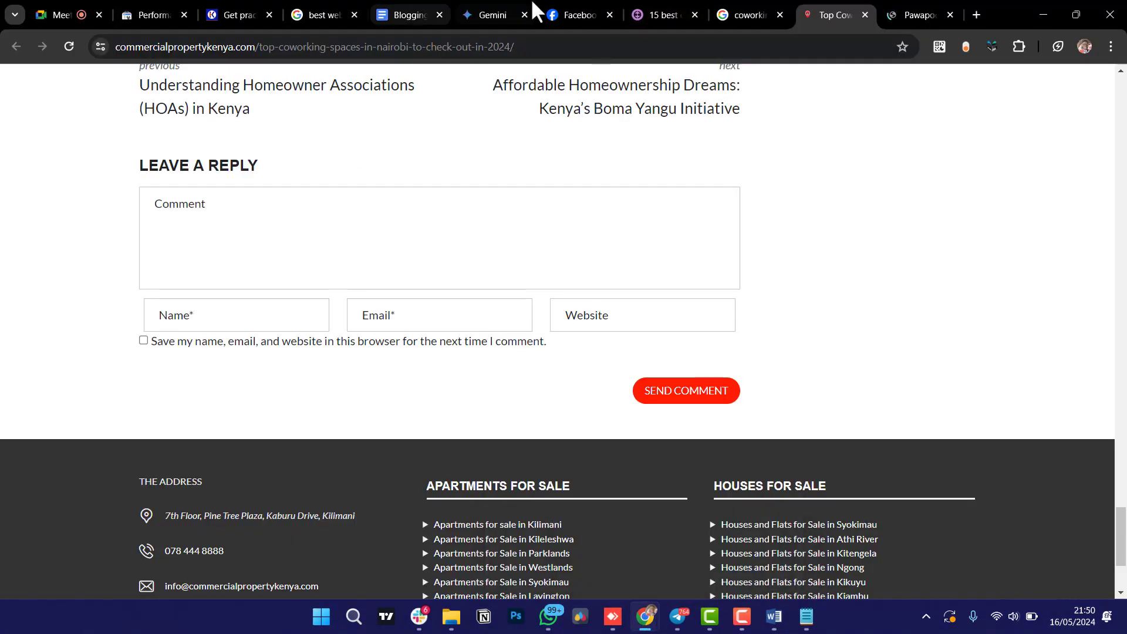
click(575, 15)
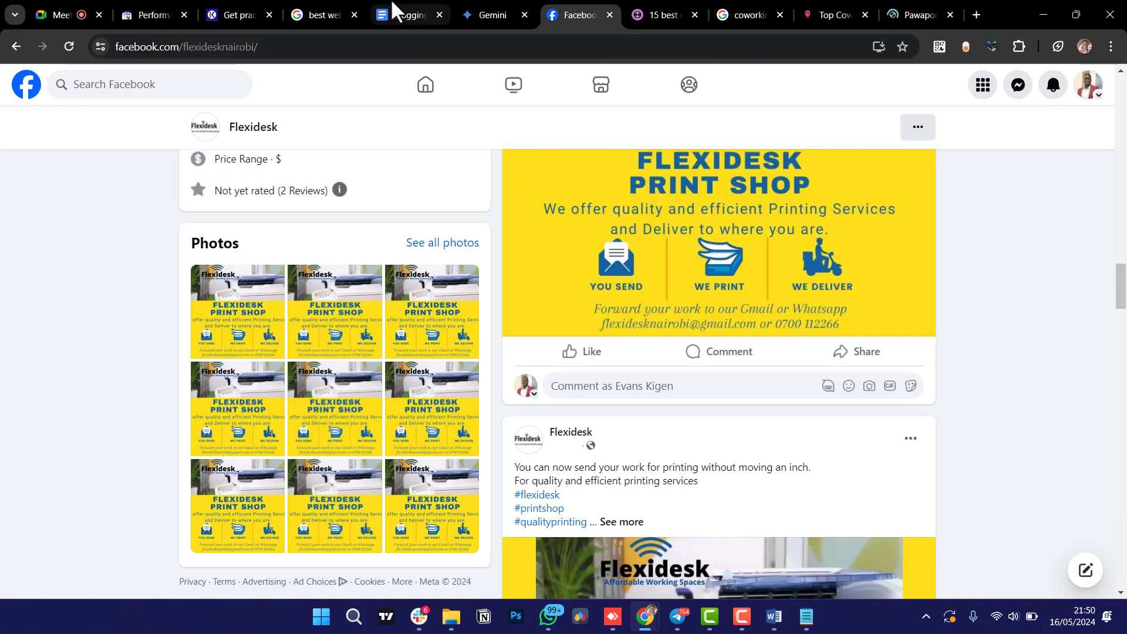
right_click(573, 10)
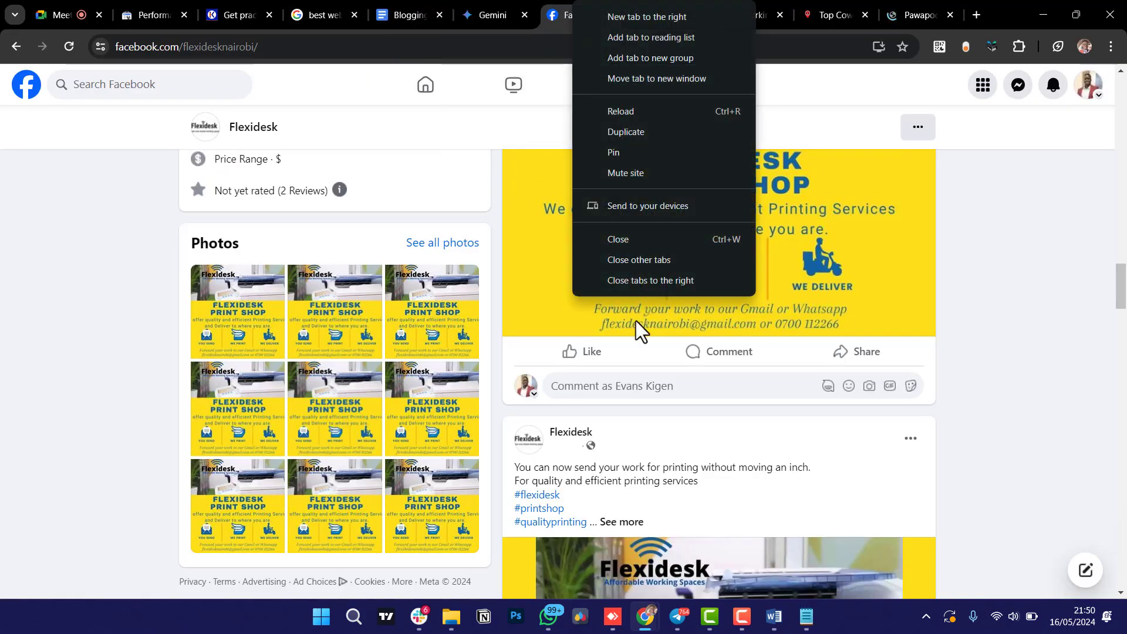
key(Escape)
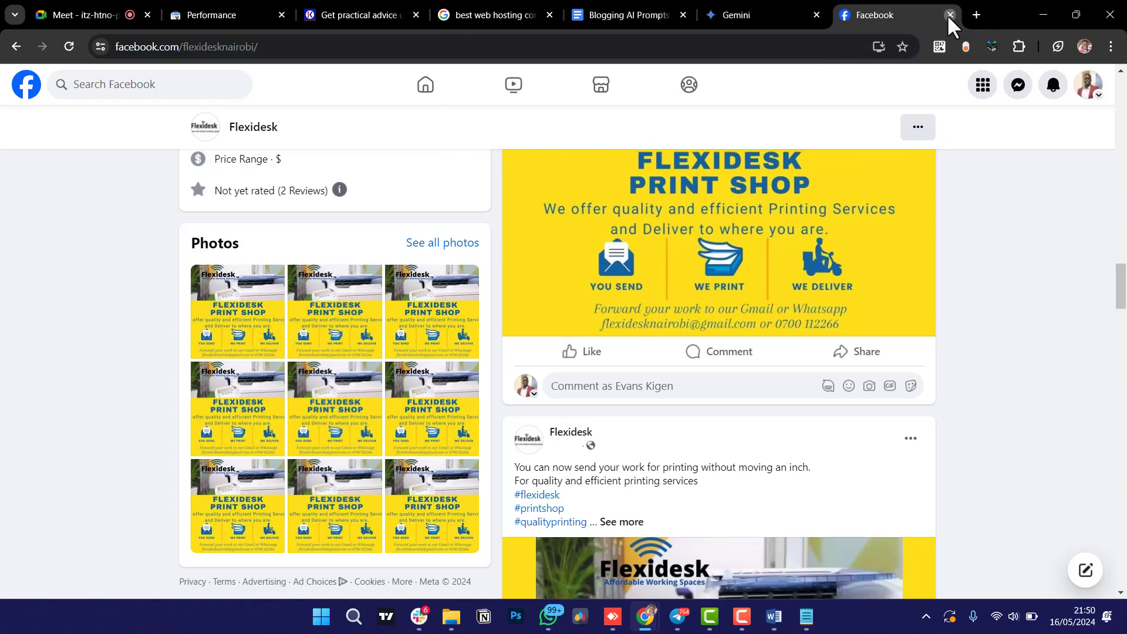
click(949, 14)
Move the Gemini tab after Performance and close the practical-advice, web-hosting and Blogging AI Prompts tabs.
drag(806, 3, 499, 10)
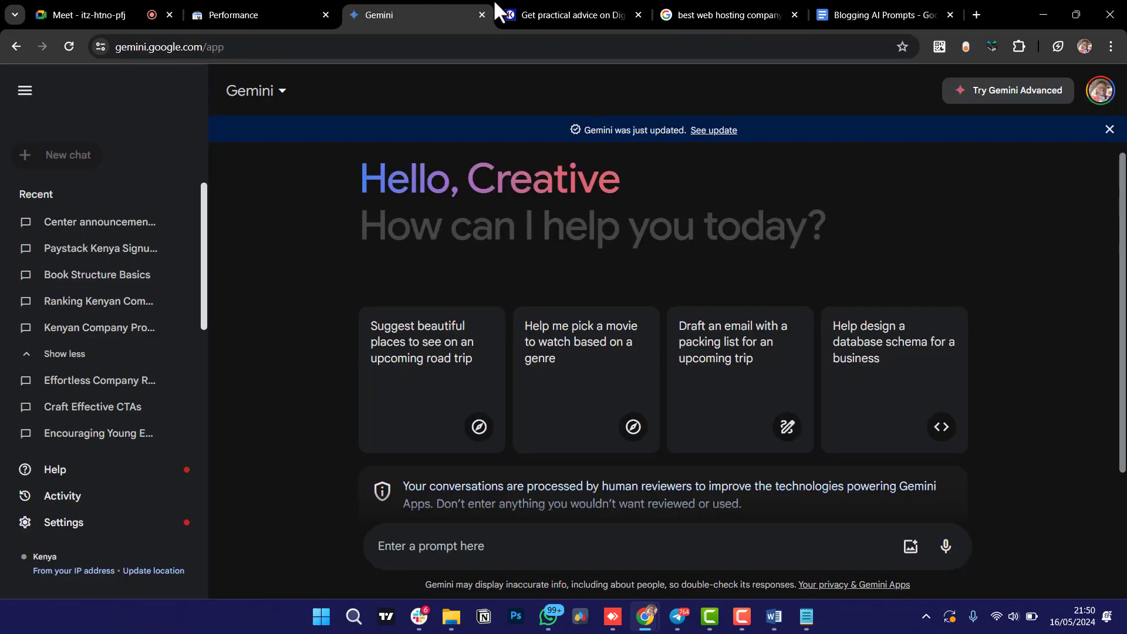
click(639, 12)
click(639, 12)
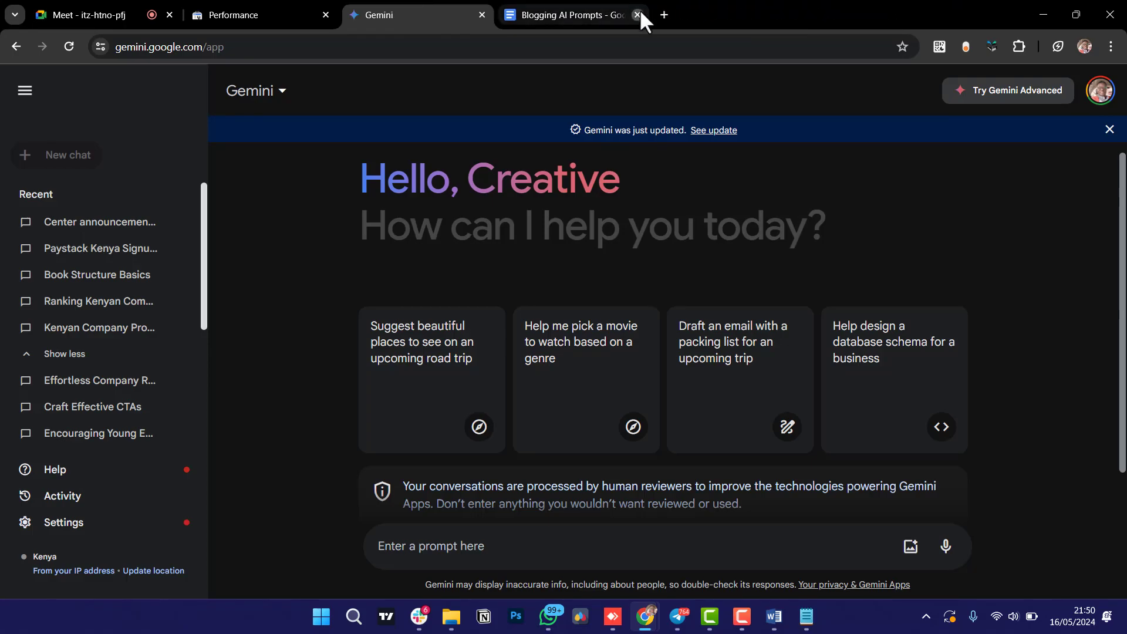
click(637, 13)
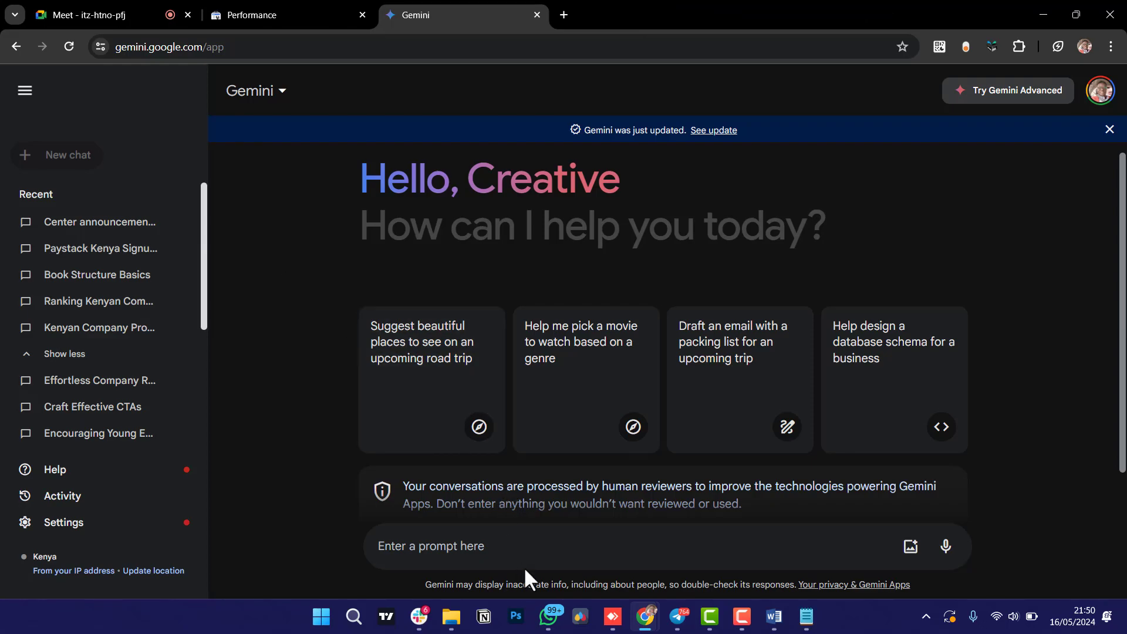
click(542, 549)
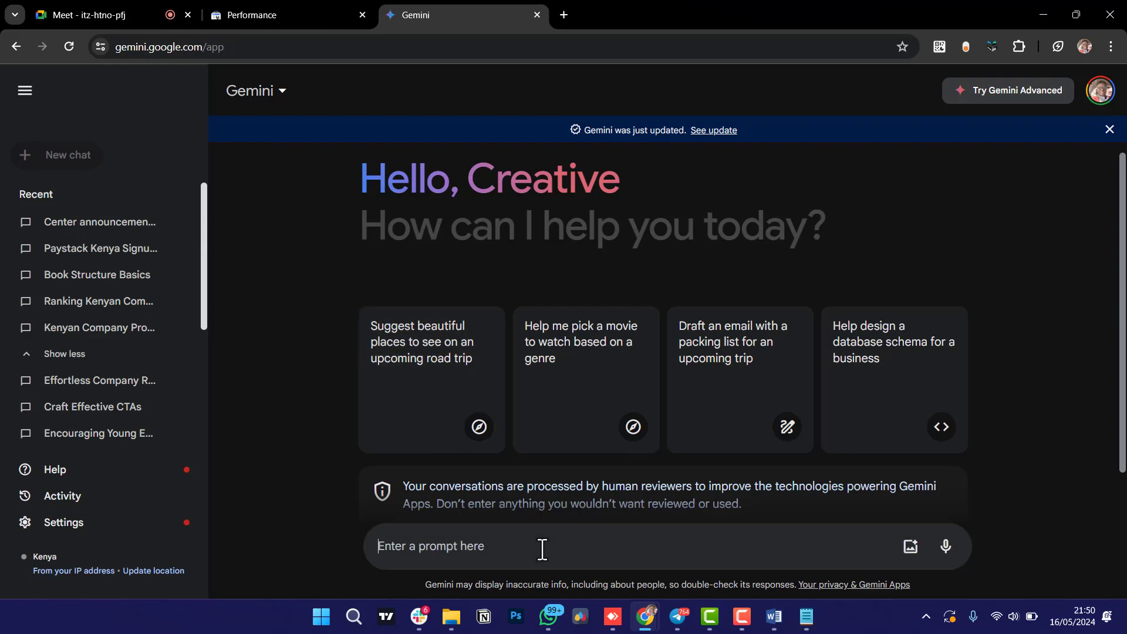
mouse_move(743, 617)
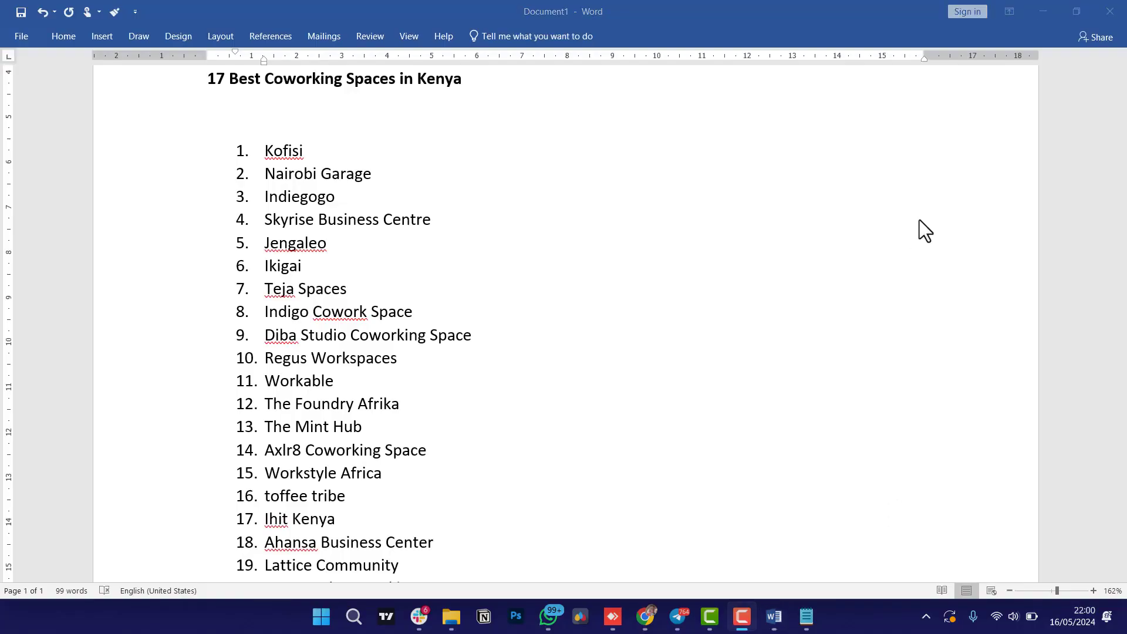
Scroll through the Word coworking list down to item 24.
scroll(450, 269, up, 4)
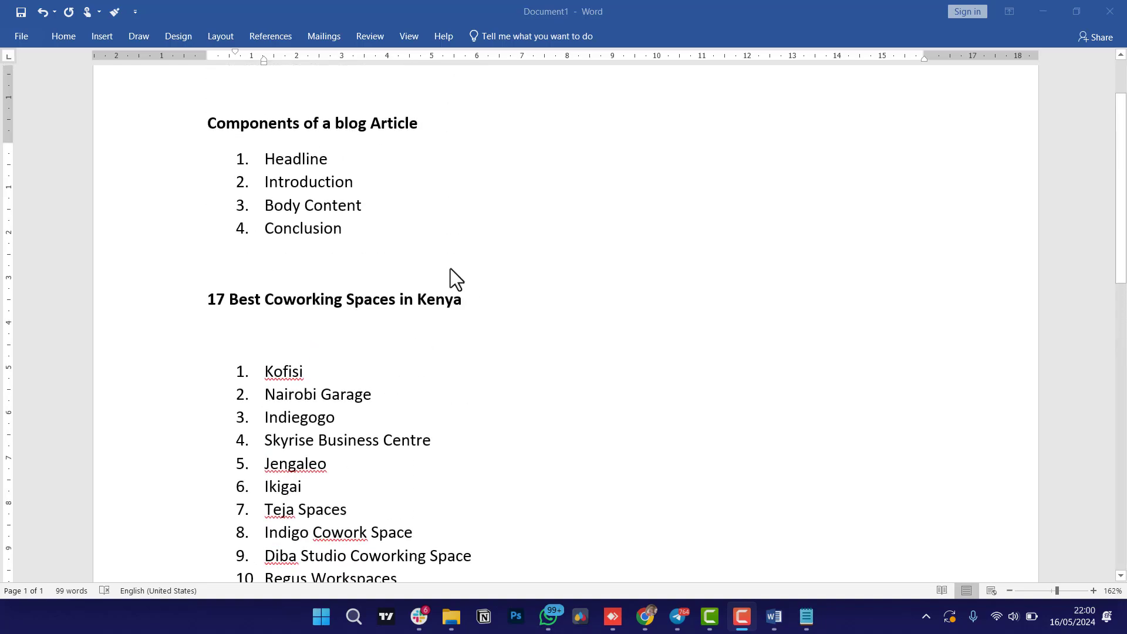
scroll(450, 269, down, 6)
scroll(449, 269, down, 3)
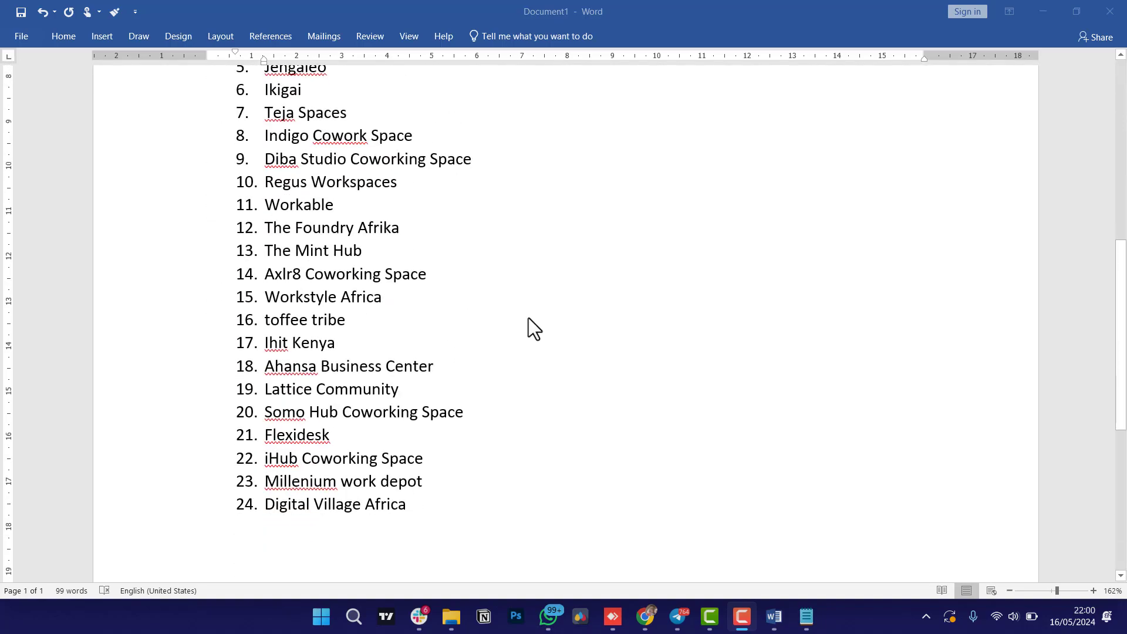
scroll(528, 318, down, 5)
scroll(534, 336, up, 5)
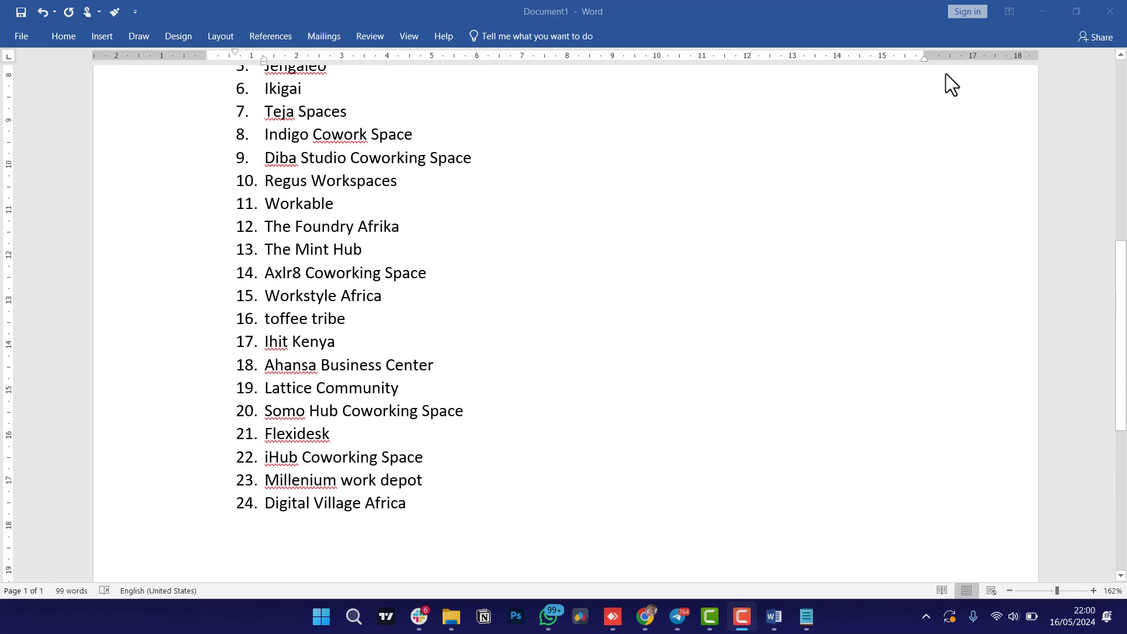
Minimize Word, go to the Gemini tab and start a new empty chat.
click(1036, 5)
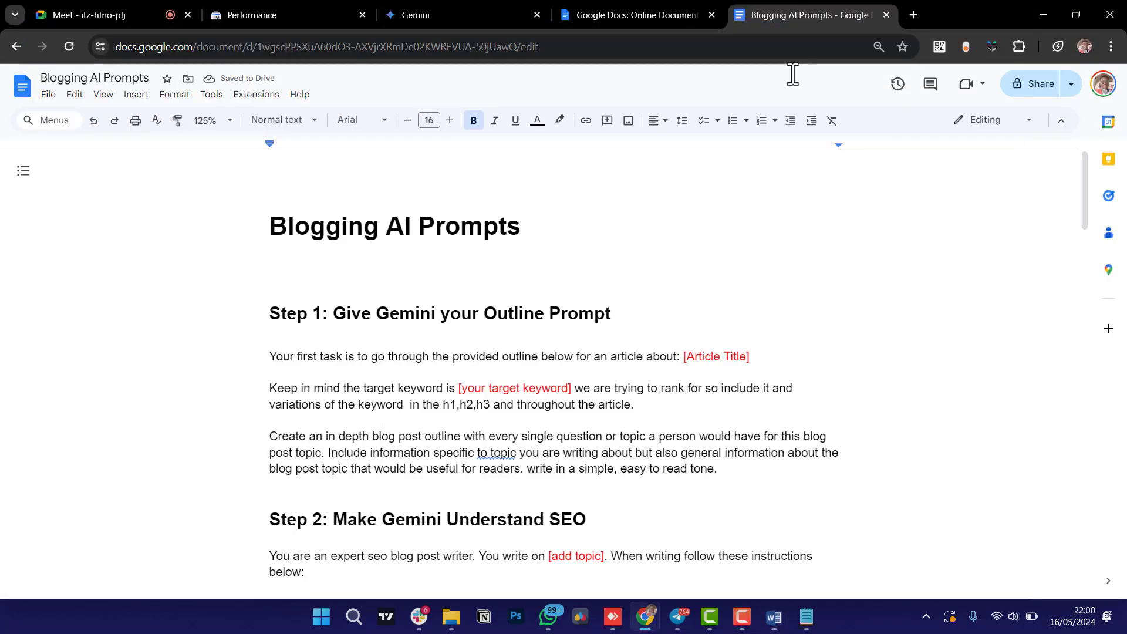
click(448, 10)
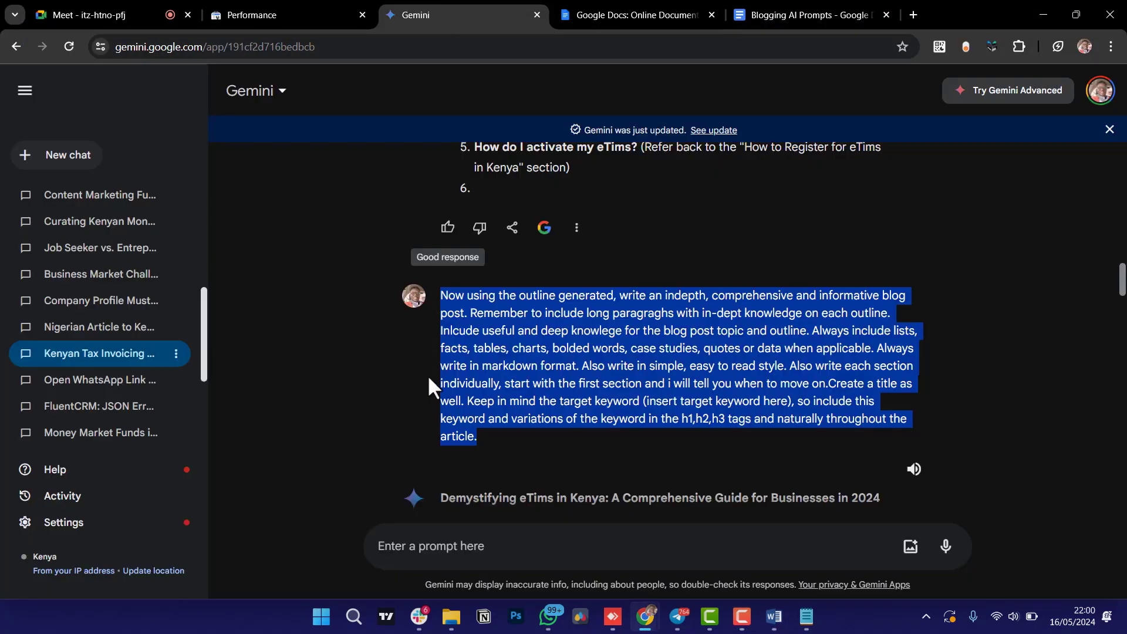
scroll(91, 203, up, 5)
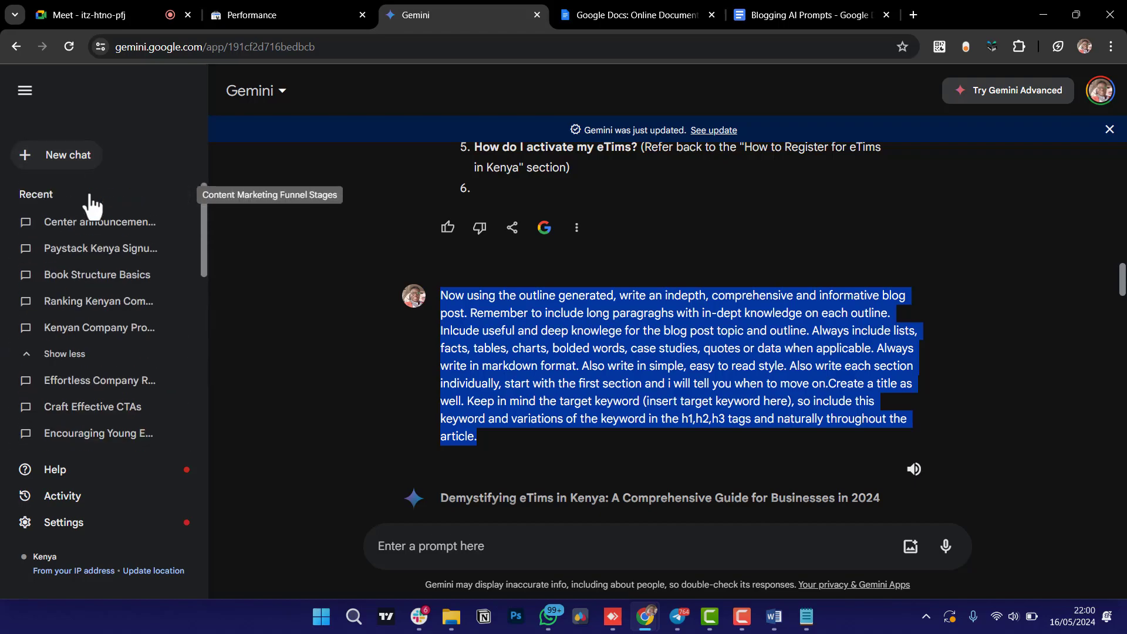
click(68, 153)
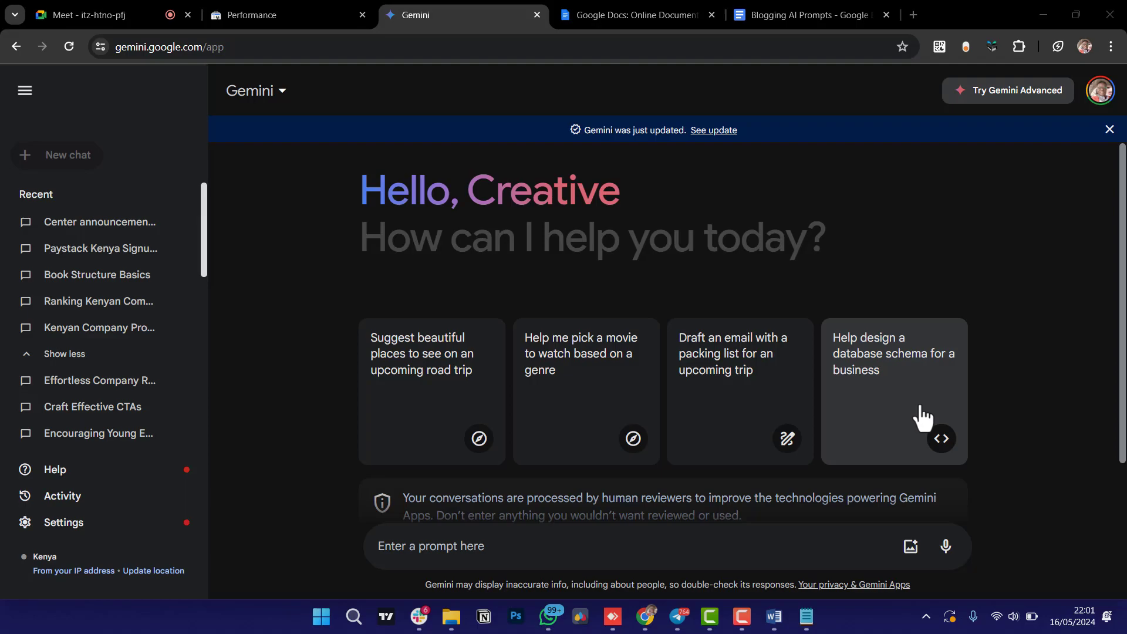
Accept the 'to the topic' correction in the Blogging AI Prompts doc.
click(827, 11)
drag(829, 9, 692, 8)
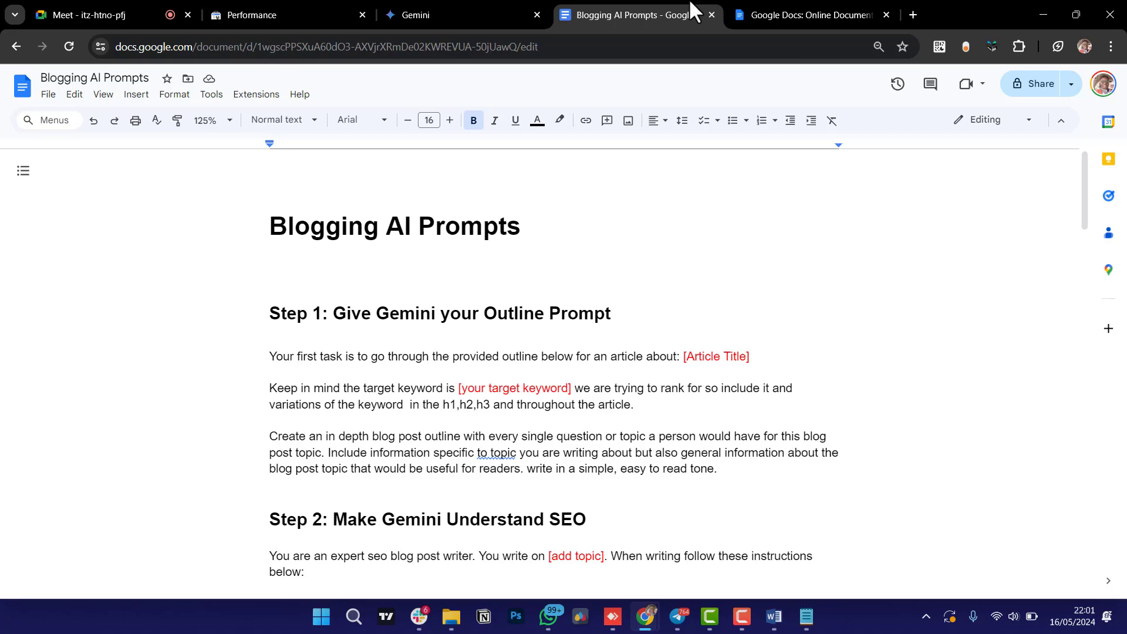
click(492, 452)
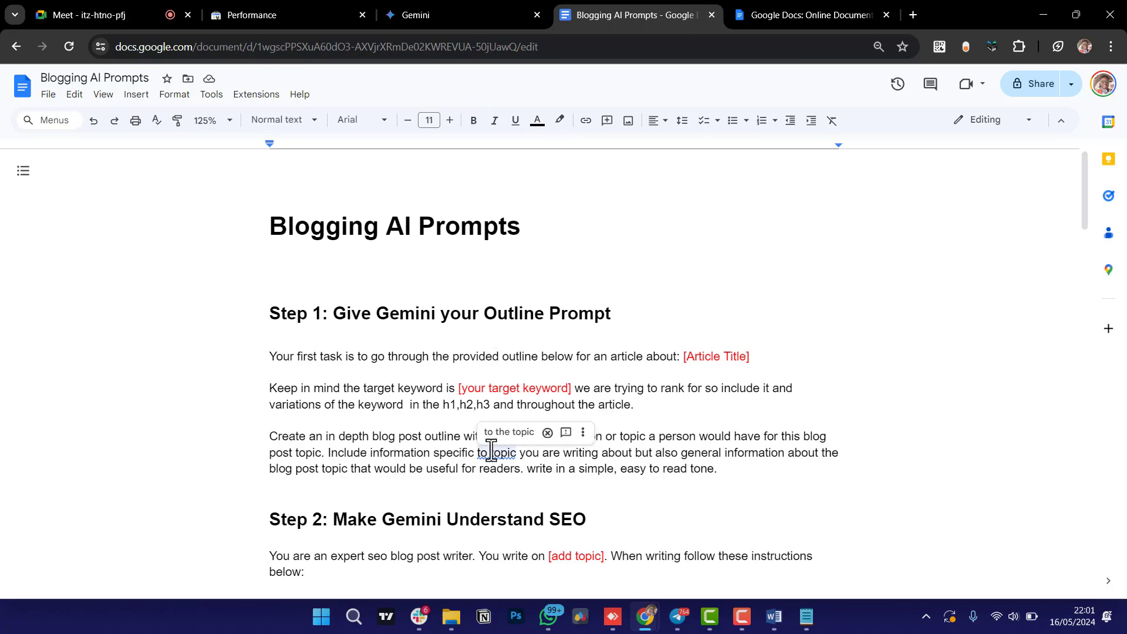
click(505, 432)
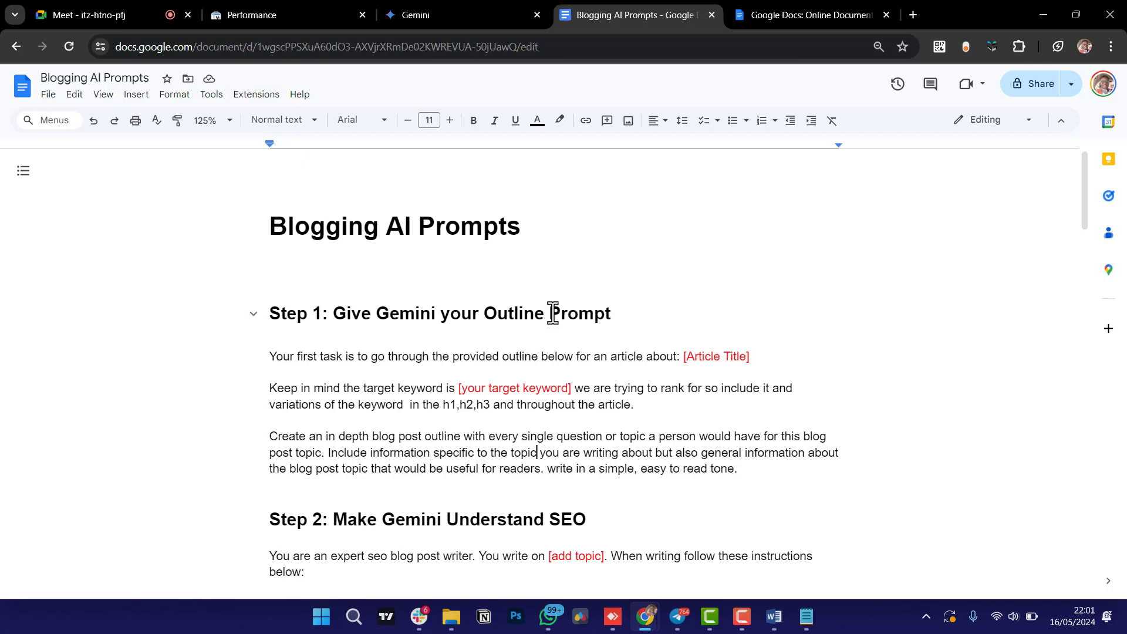
Delete 'Prompt' so the Step 1 heading reads 'Give Gemini your Outline', then return to Word.
drag(551, 314, 619, 313)
key(BackSpace)
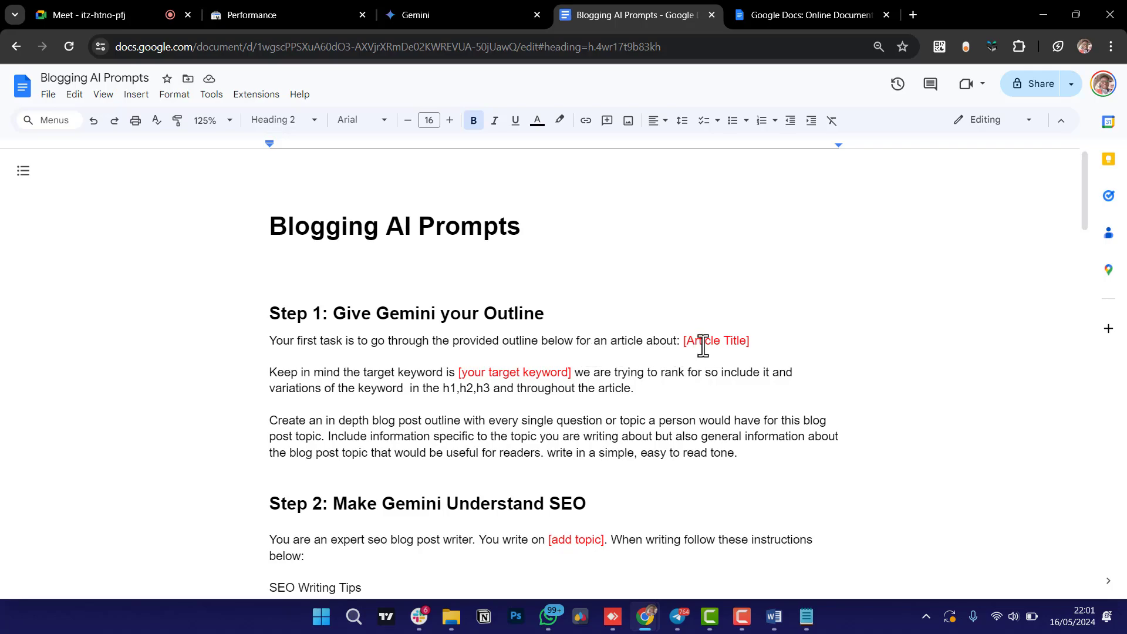
click(773, 617)
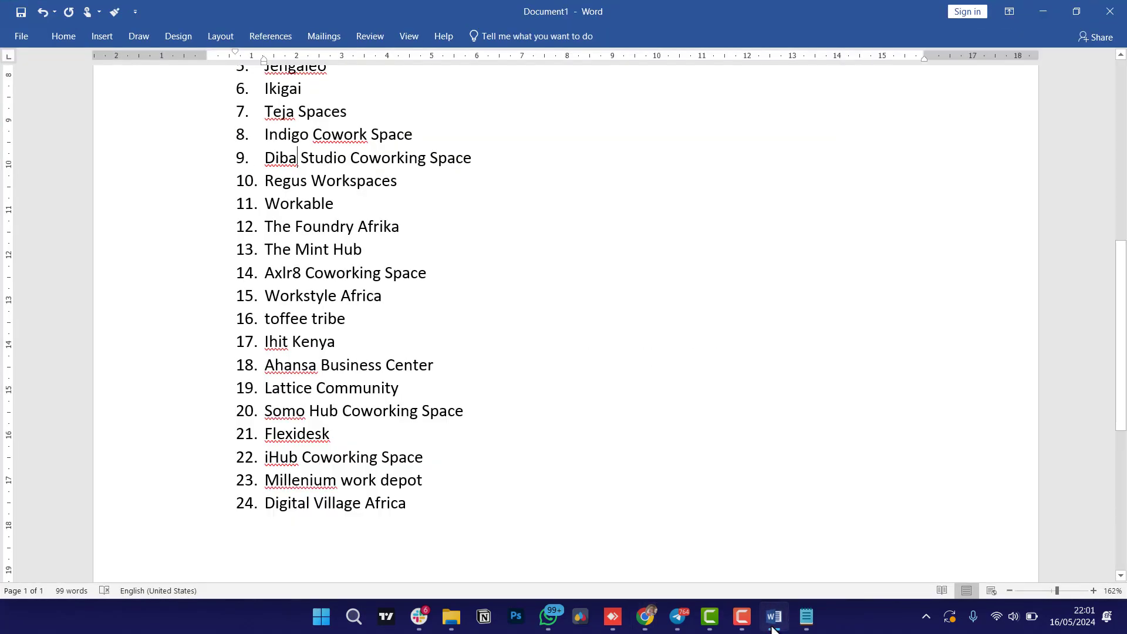
click(774, 622)
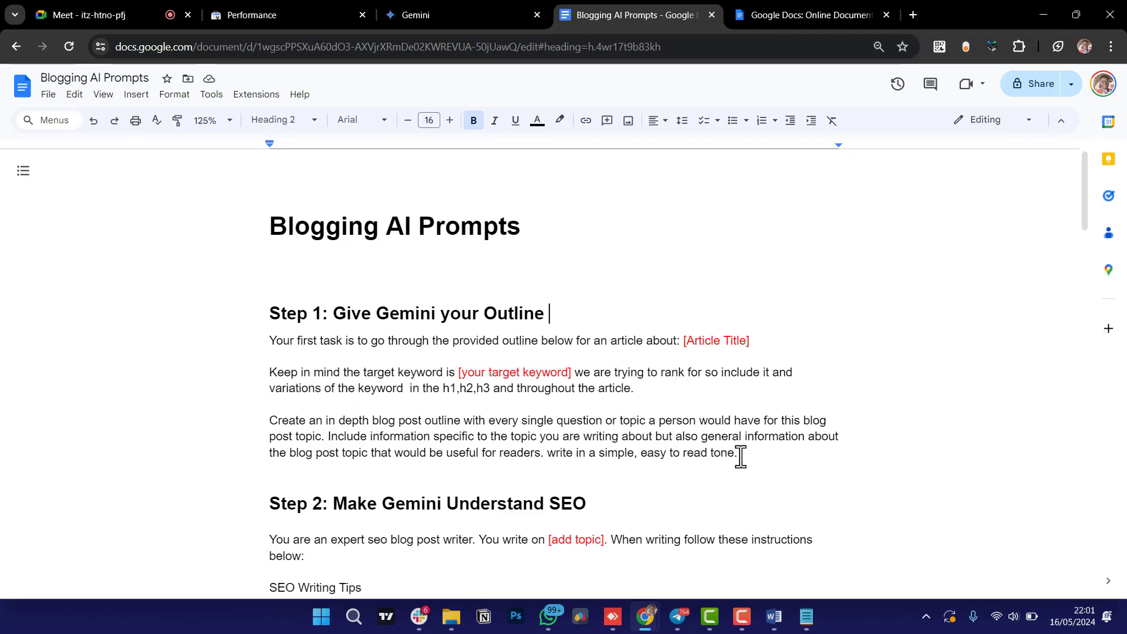
drag(740, 455, 275, 341)
click(493, 380)
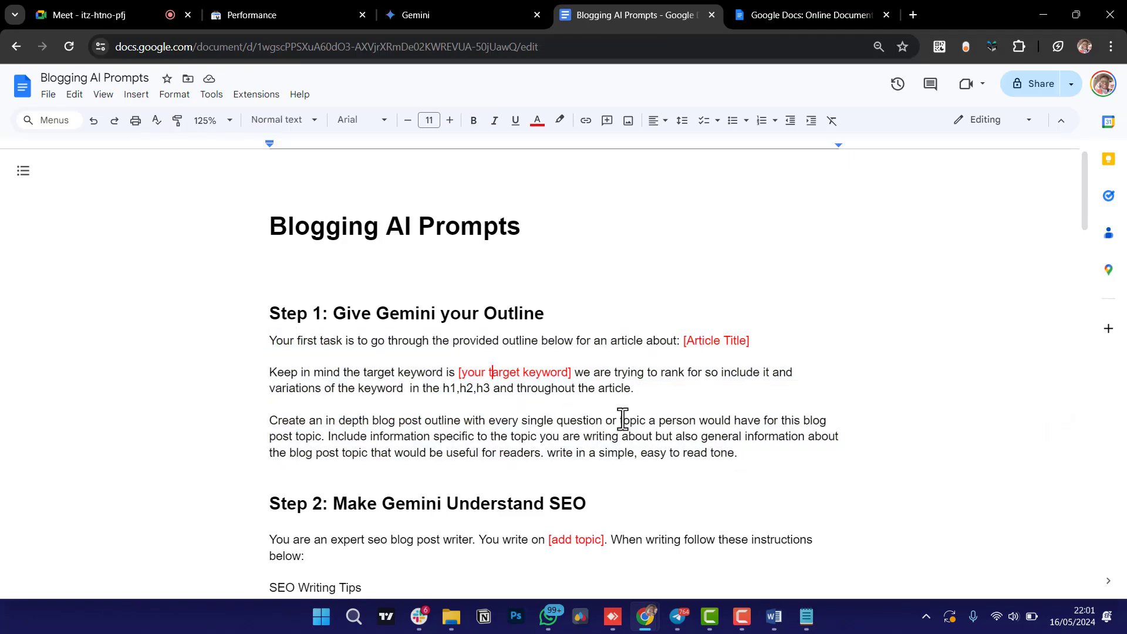
click(773, 616)
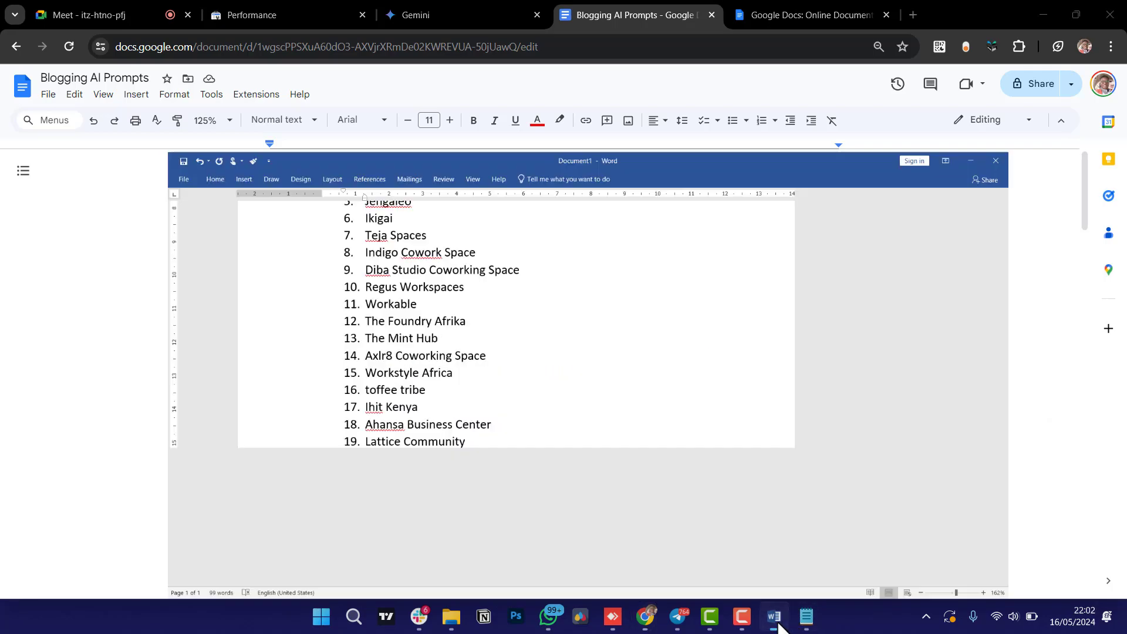
scroll(582, 363, up, 7)
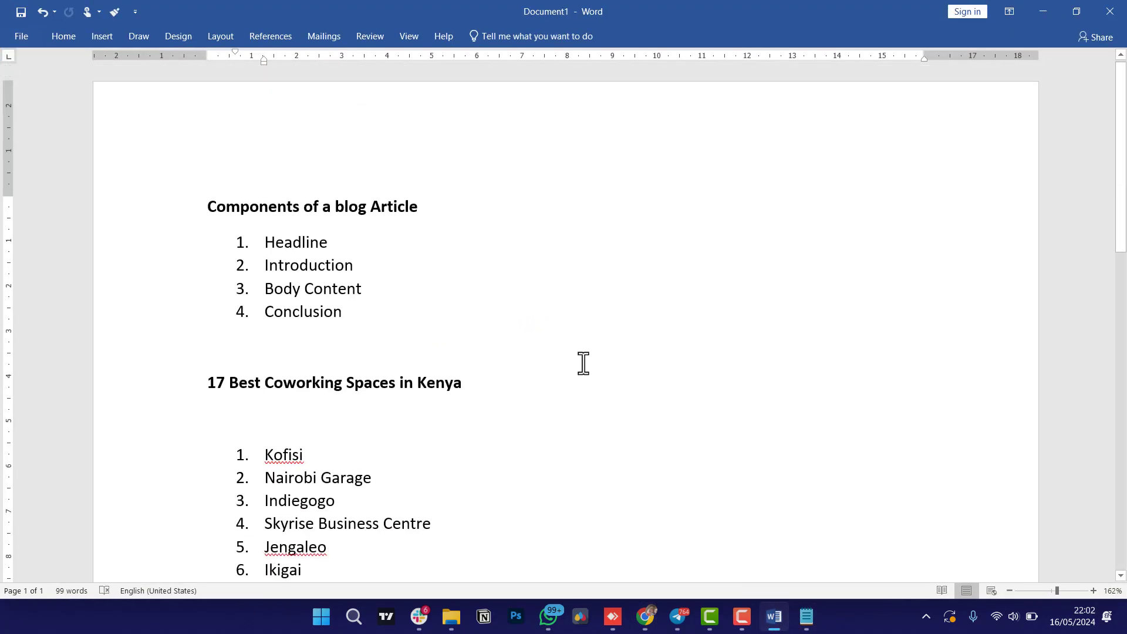
Change the Word heading from 17 to '25 Best Coworking Spaces in Kenya for 2024' and select it.
scroll(234, 387, down, 10)
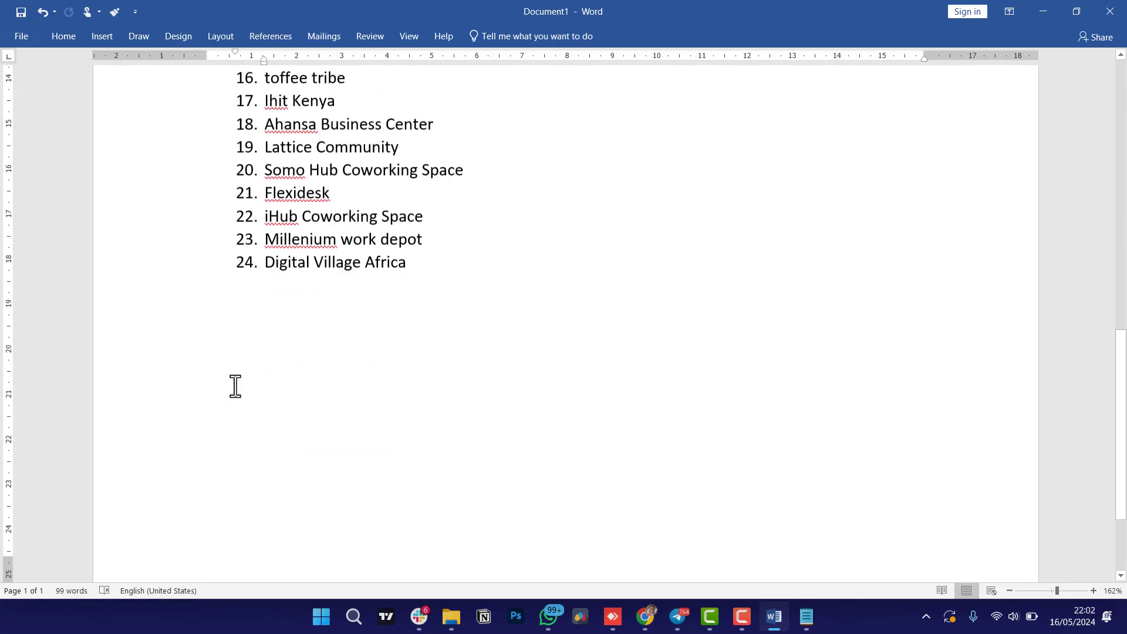
scroll(235, 388, up, 10)
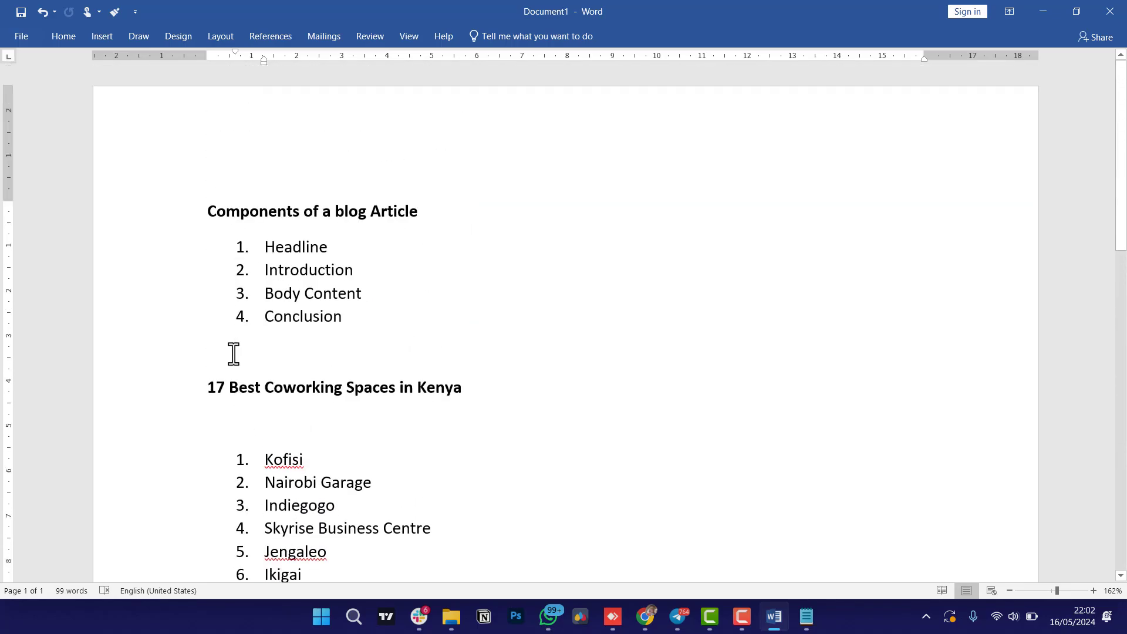
click(224, 388)
key(BackSpace)
key(BackSpace)
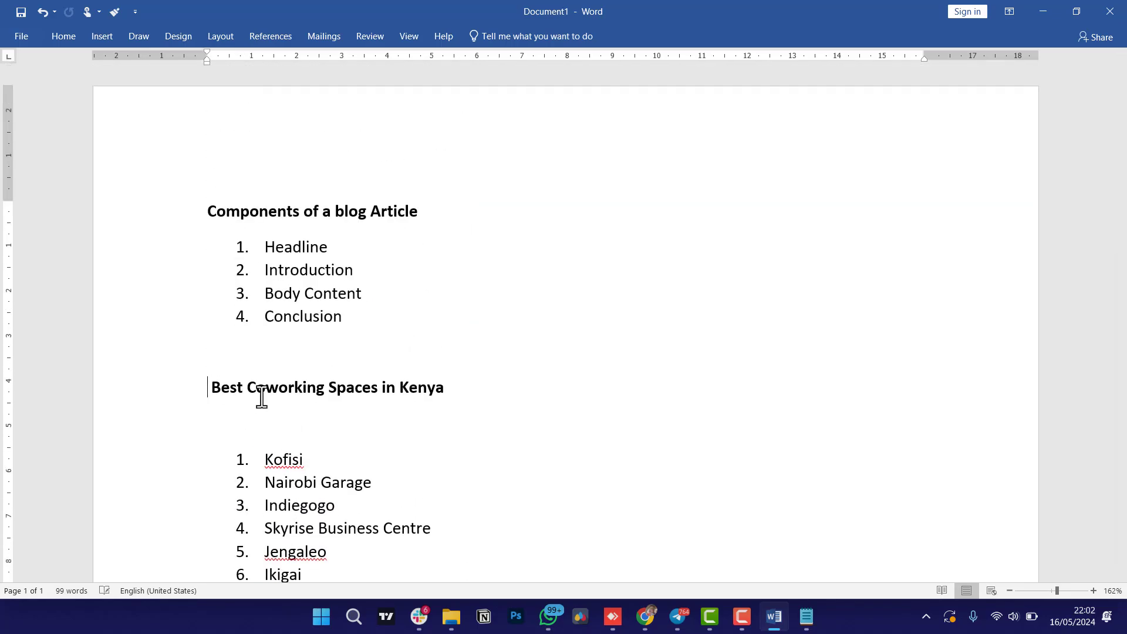
text(25)
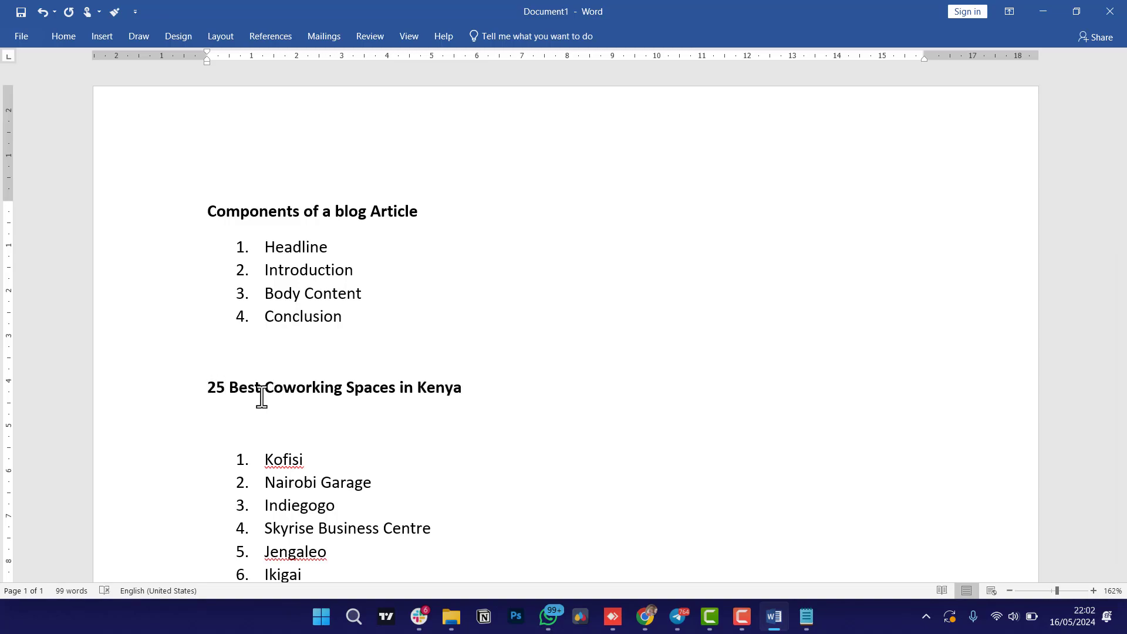
click(470, 389)
text(for 2024)
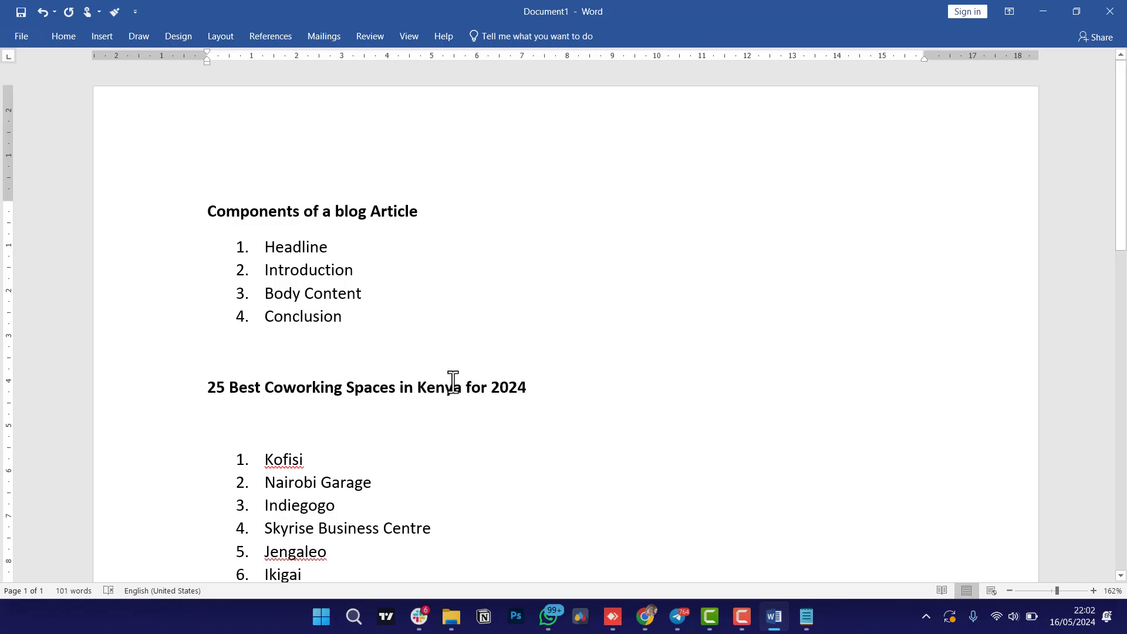
triple_click(452, 385)
key(ctrl+c)
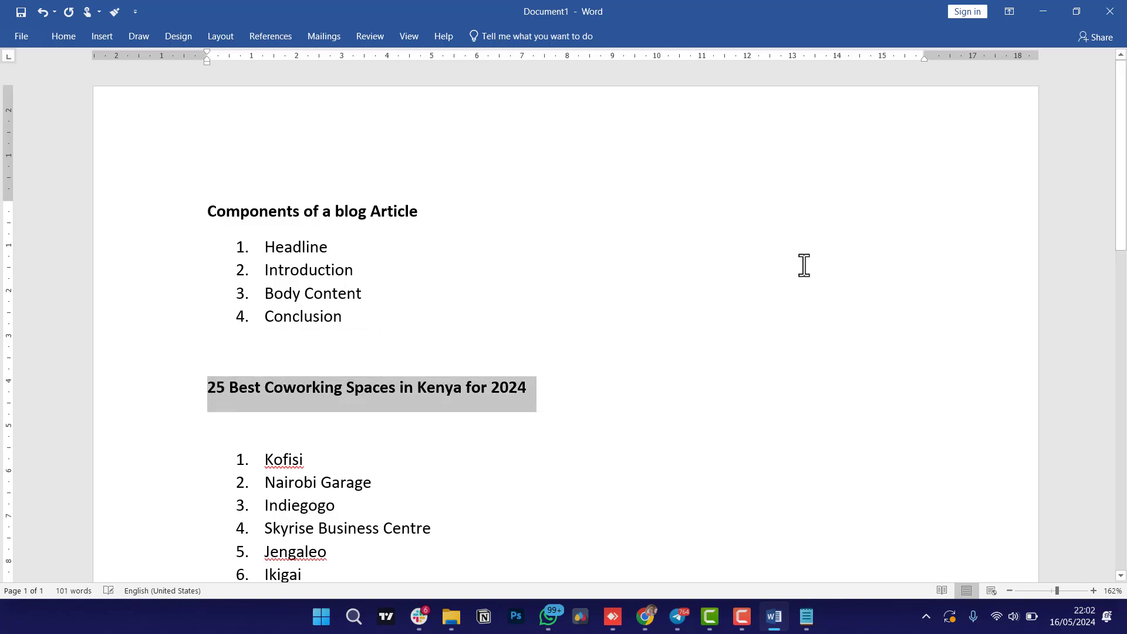
Replace [Article Title] in the prompt with '25 Best Coworking Spaces in Kenya for 2024'.
click(1041, 12)
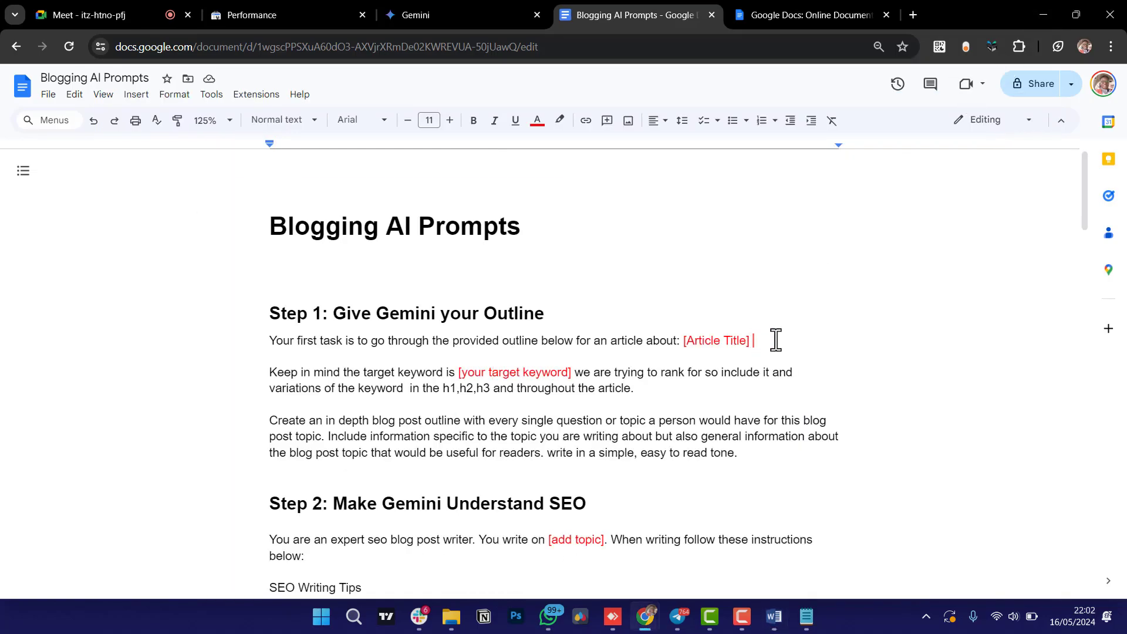
drag(757, 339, 683, 347)
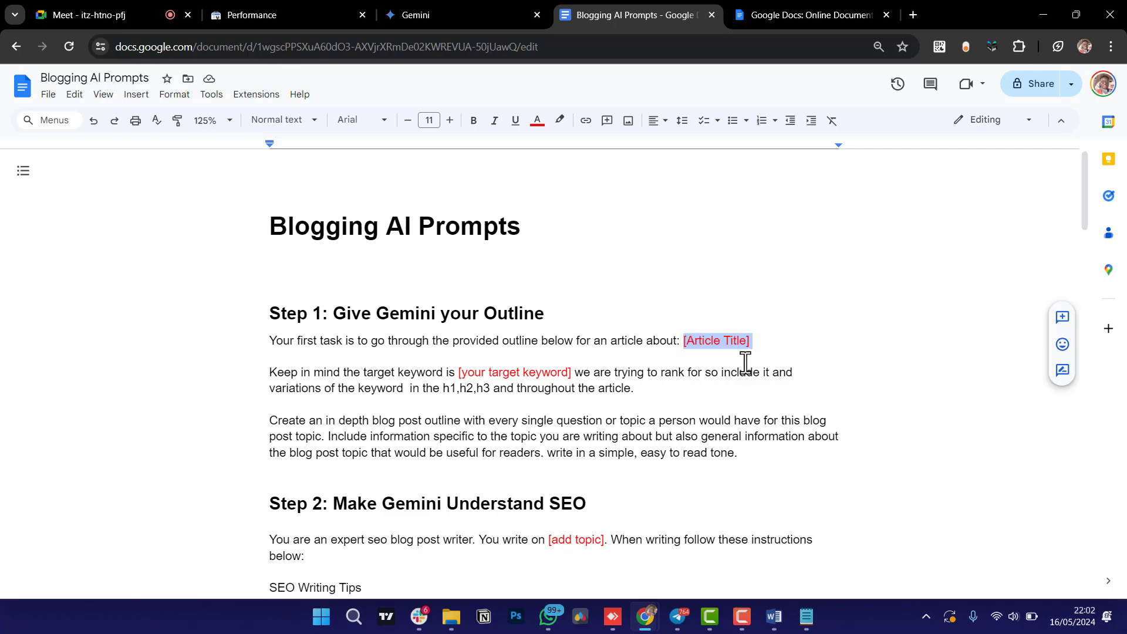
key(BackSpace)
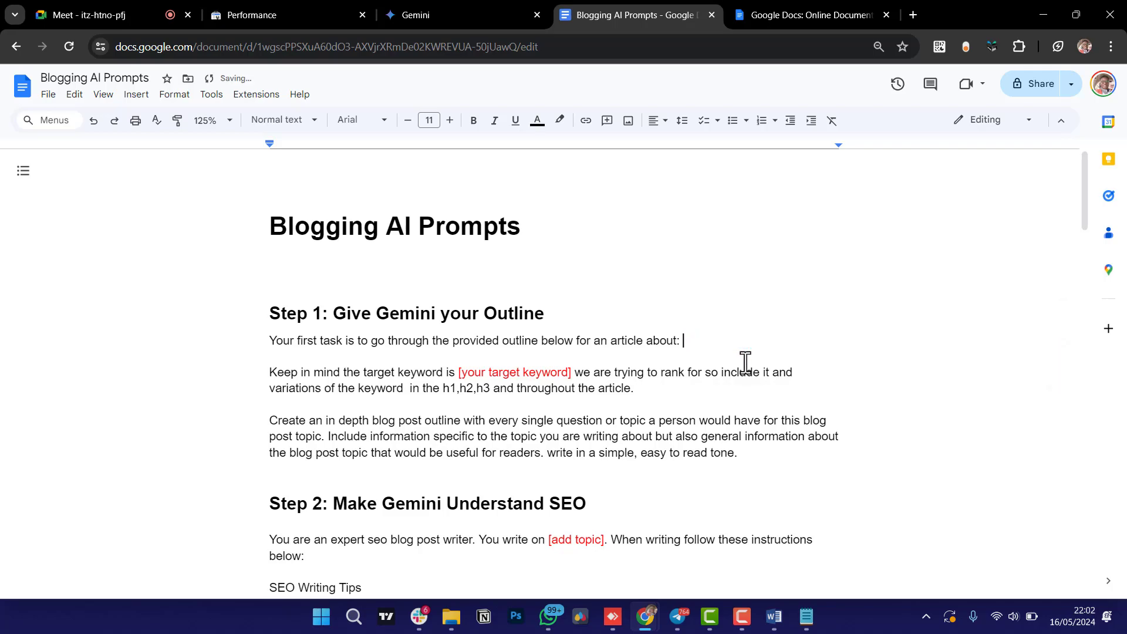
key(ctrl+v)
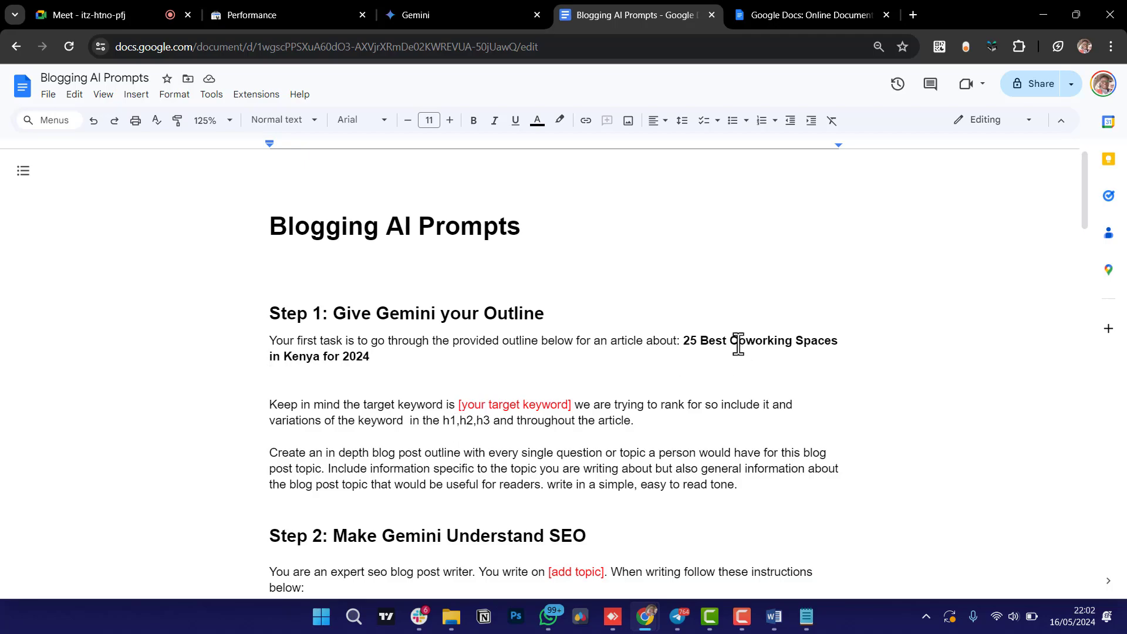
Replace [your target keyword] with 'Coworking Spaces in Kenya' taken from the title.
drag(731, 341, 321, 362)
key(ctrl+c)
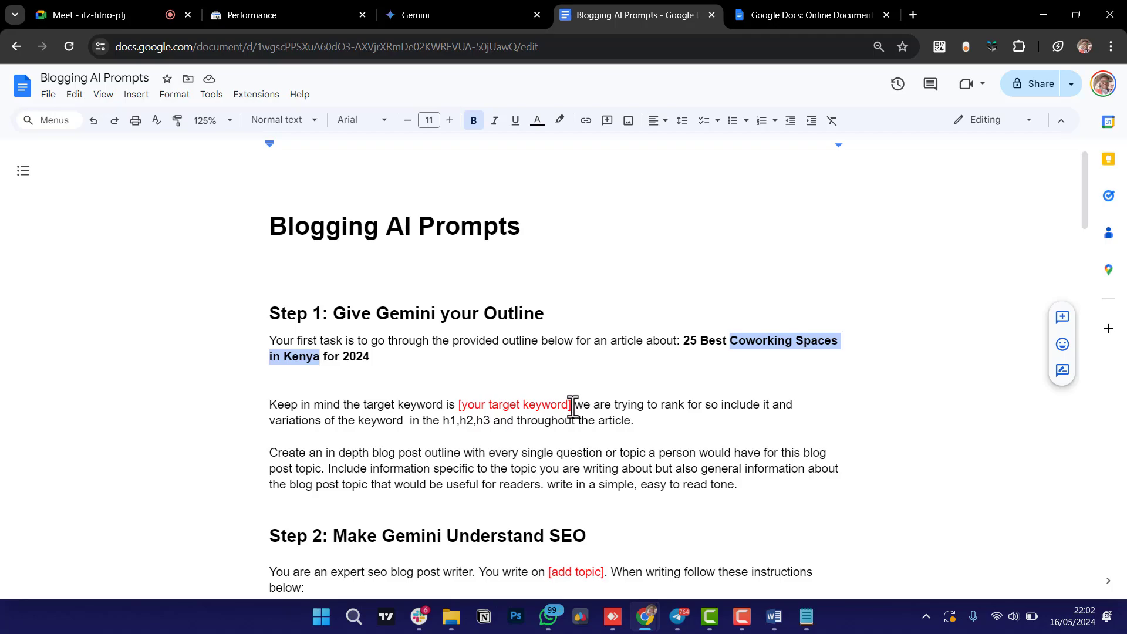
drag(573, 404, 461, 404)
key(BackSpace)
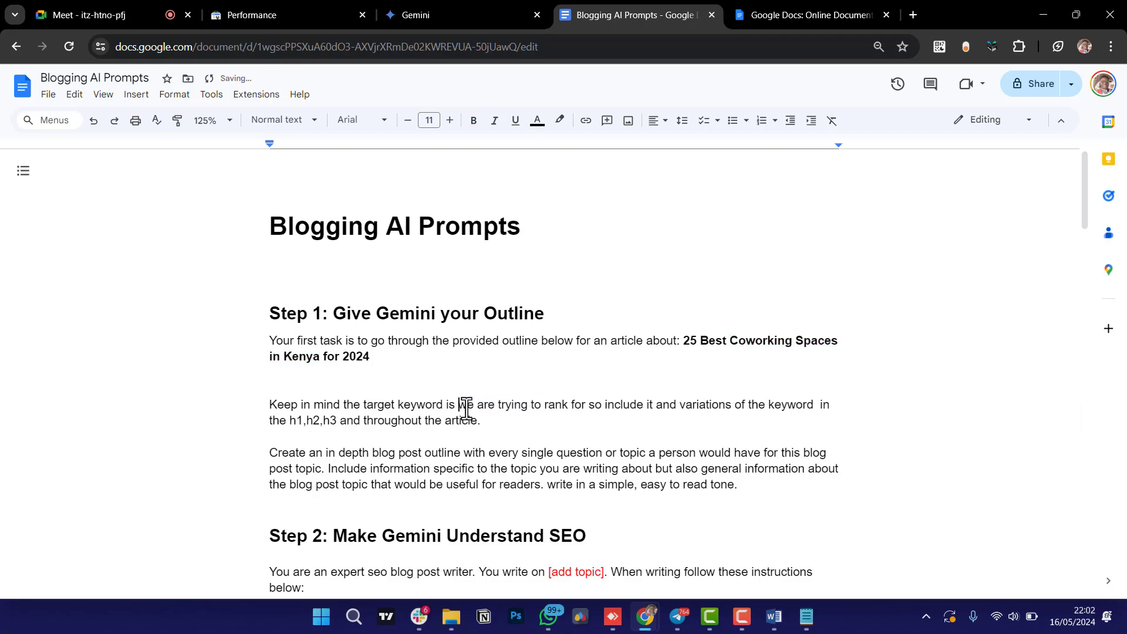
key(ctrl+v)
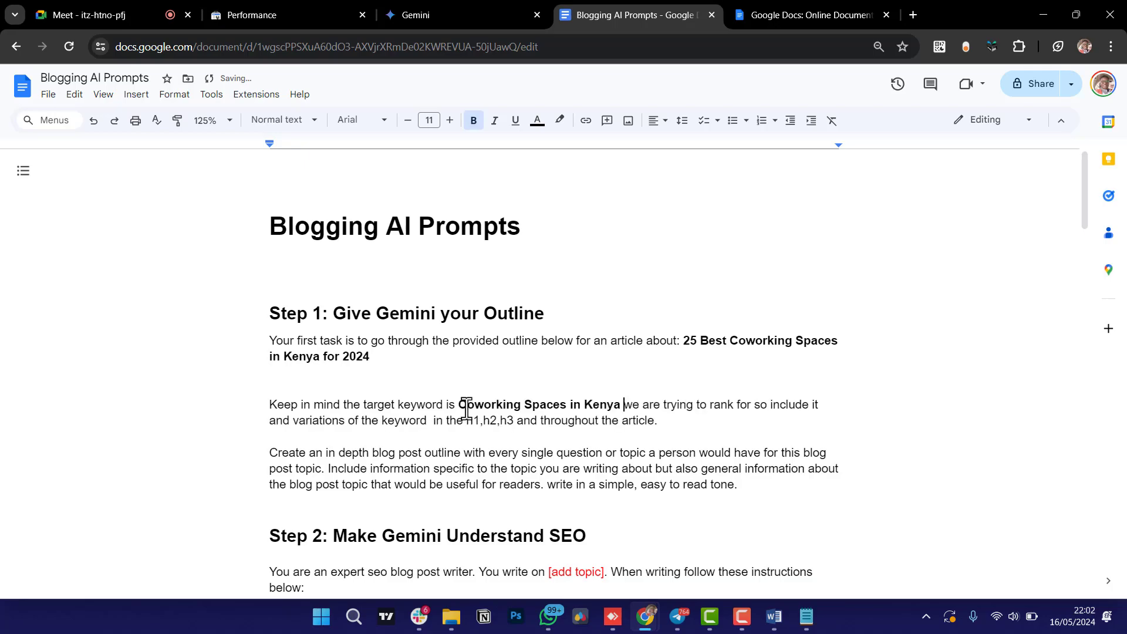
drag(624, 404, 464, 404)
key(ctrl+c)
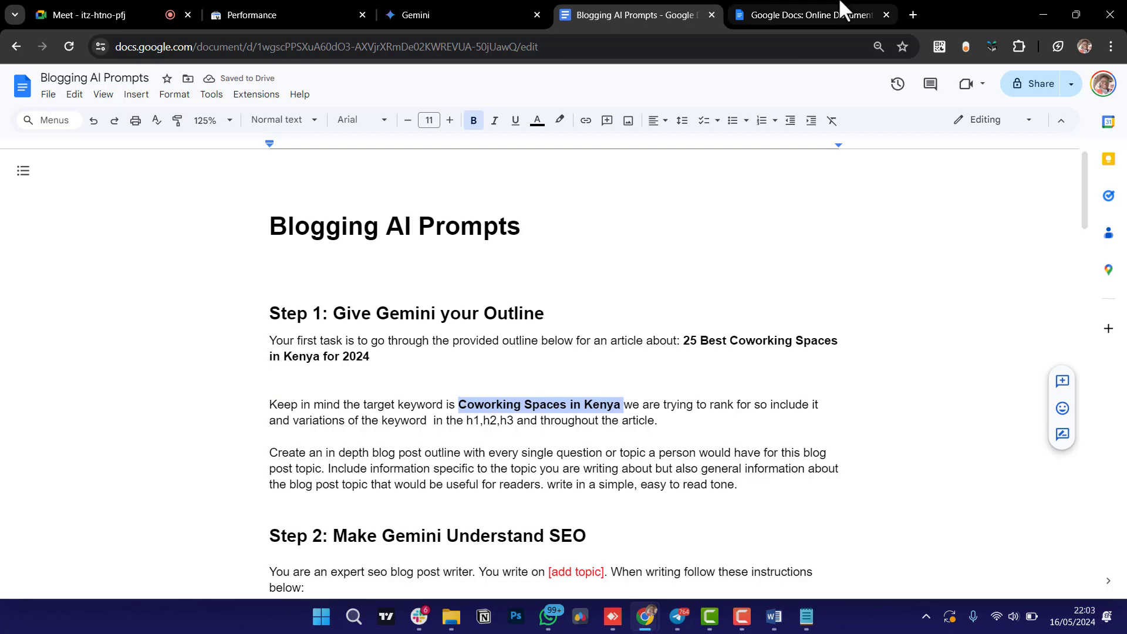
click(912, 14)
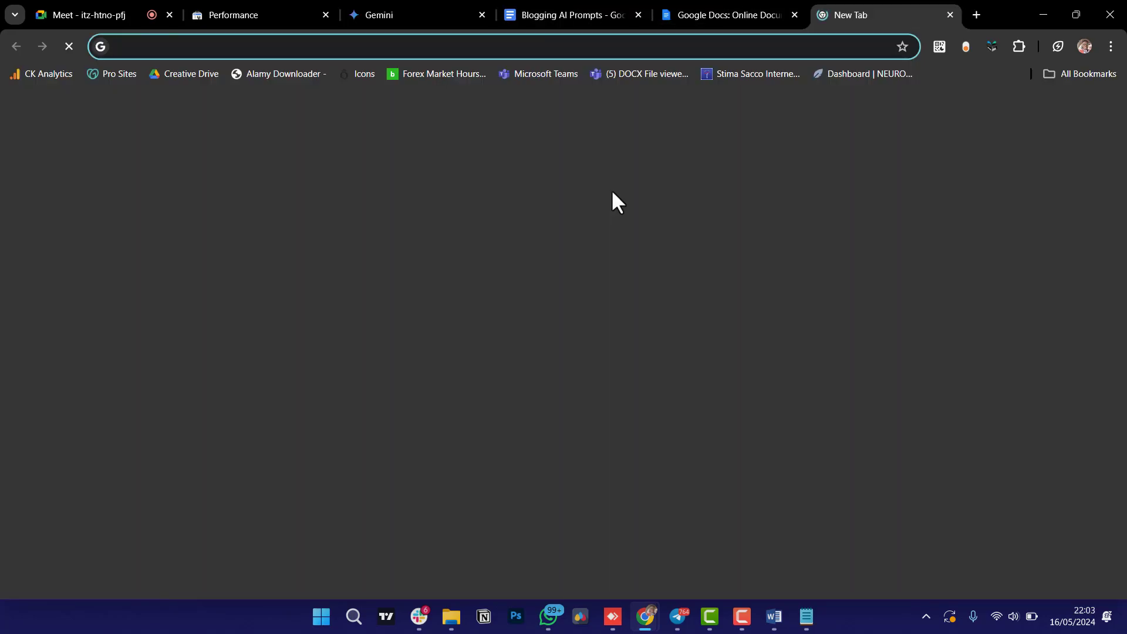
Go to ubersuggest.com, sign in, dismiss the ad-blocker and upgrade popups, and open Keyword Overview.
text(uber)
key(Return)
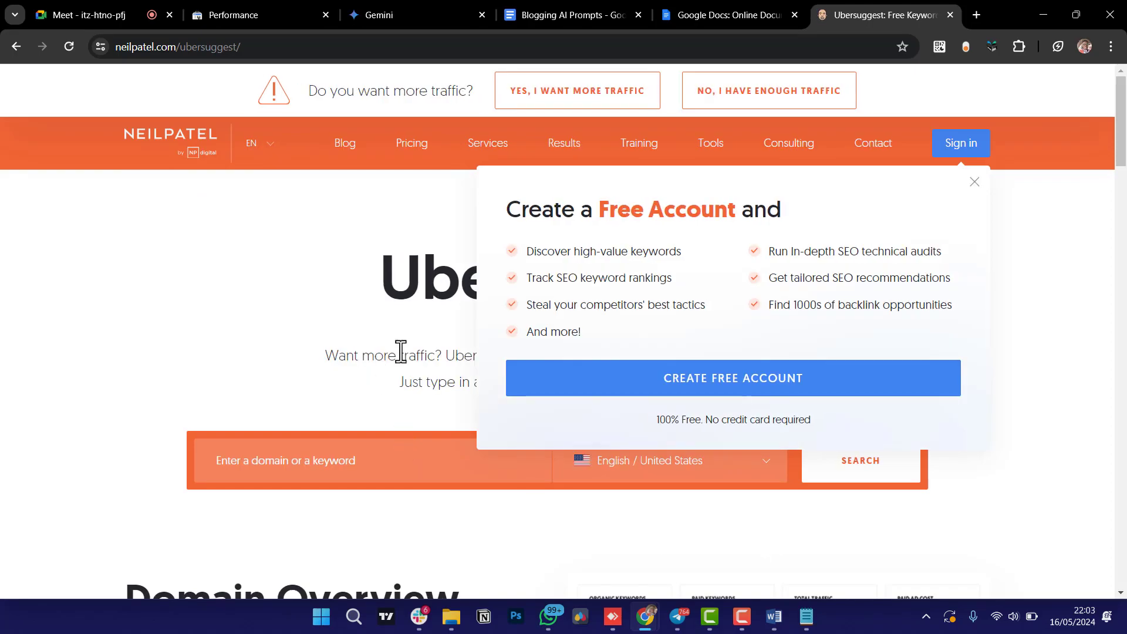
click(963, 143)
drag(874, 3, 762, 3)
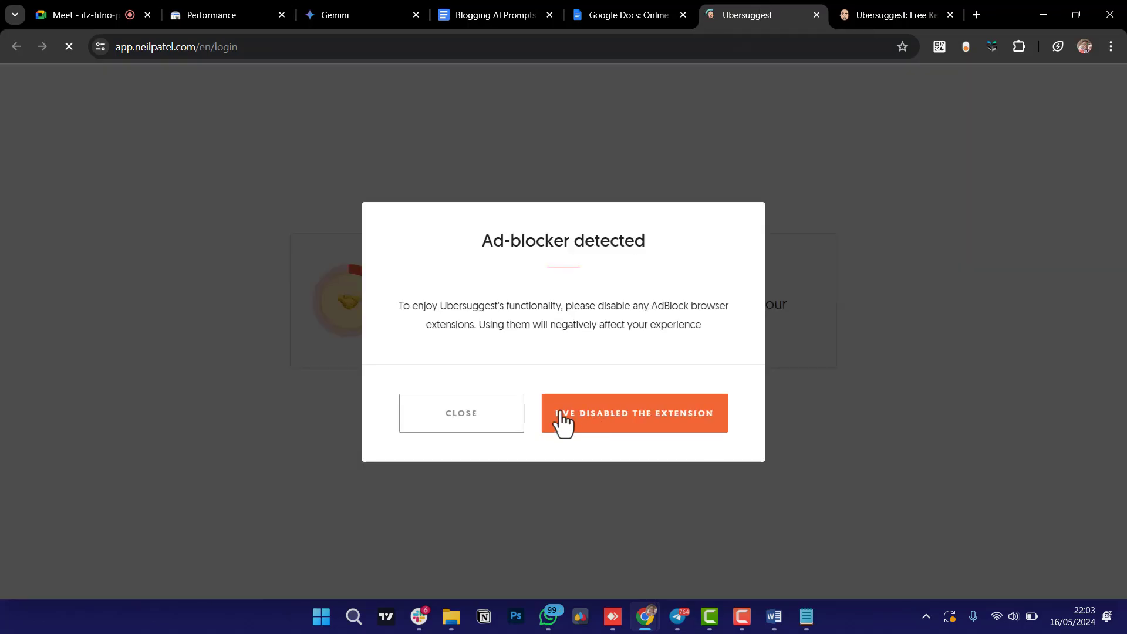
click(500, 426)
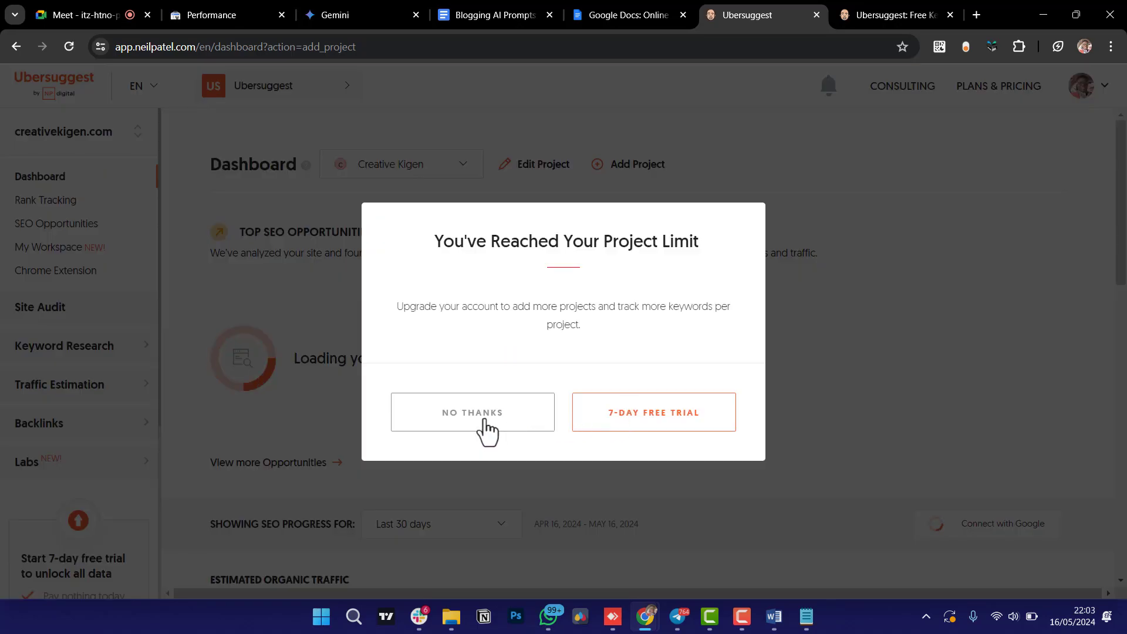
click(485, 423)
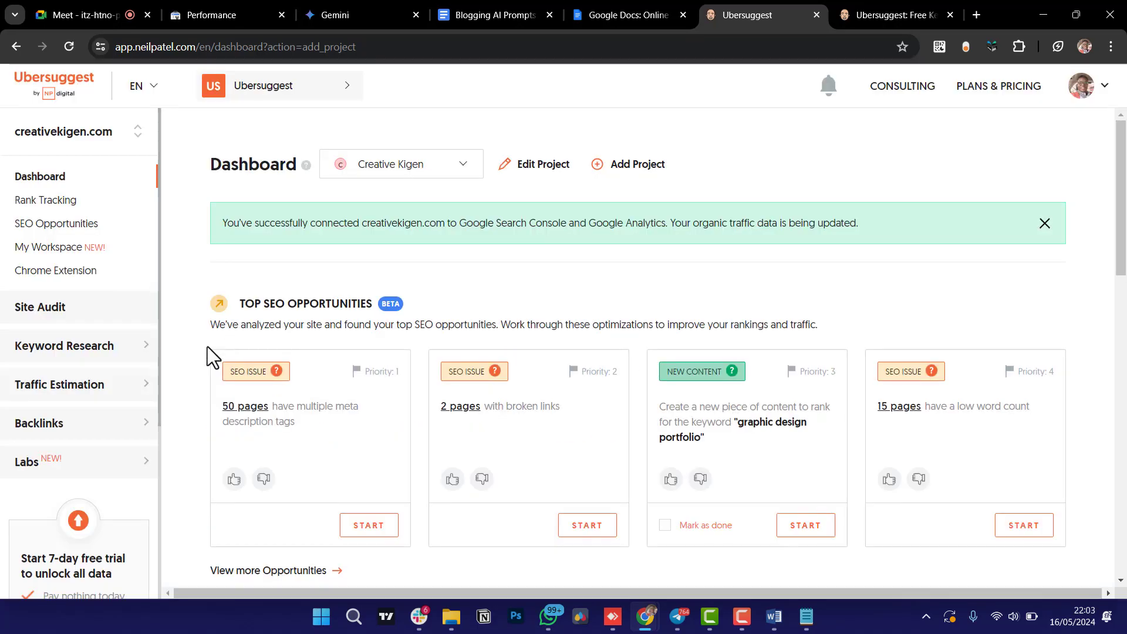
click(65, 345)
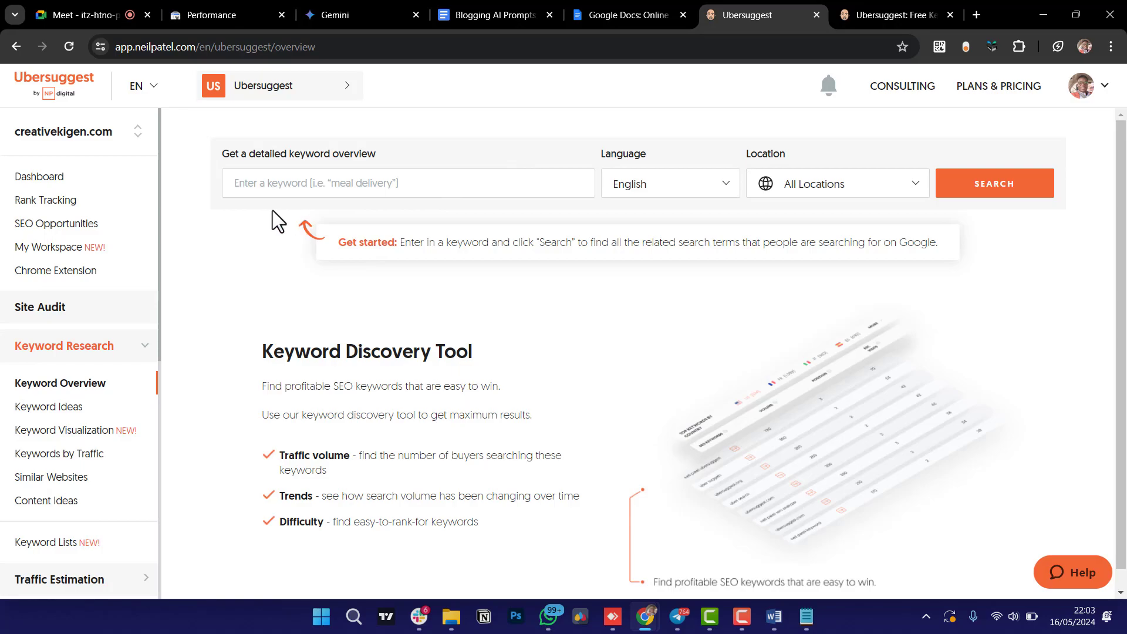
Search 'Coworking Spaces in Kenya' with location Kenya and review the results.
click(849, 197)
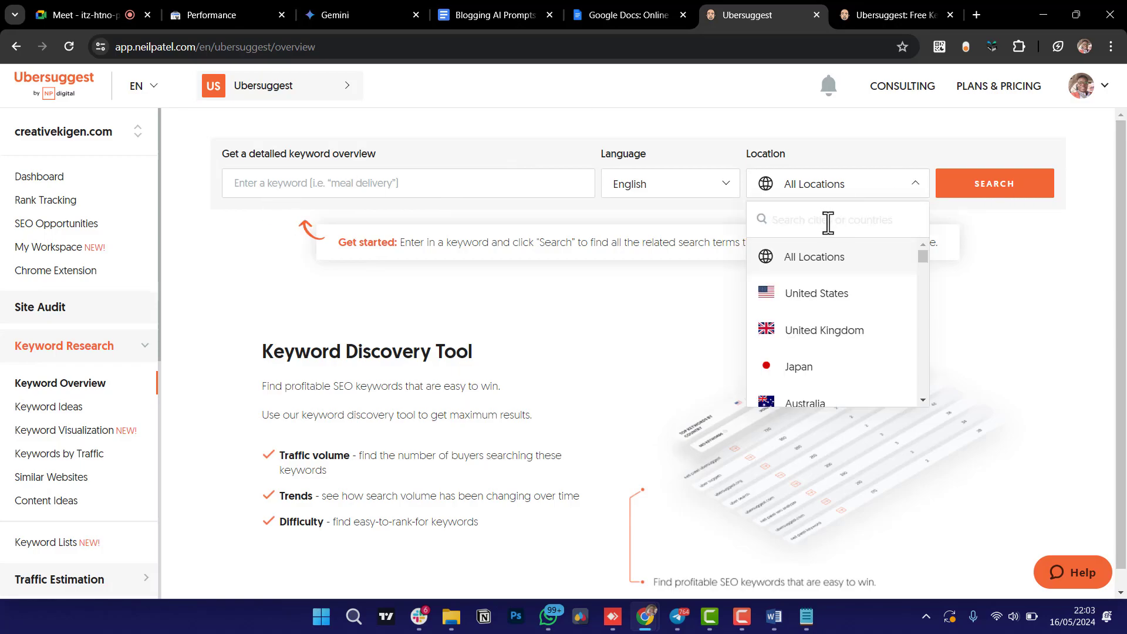
text(kenya)
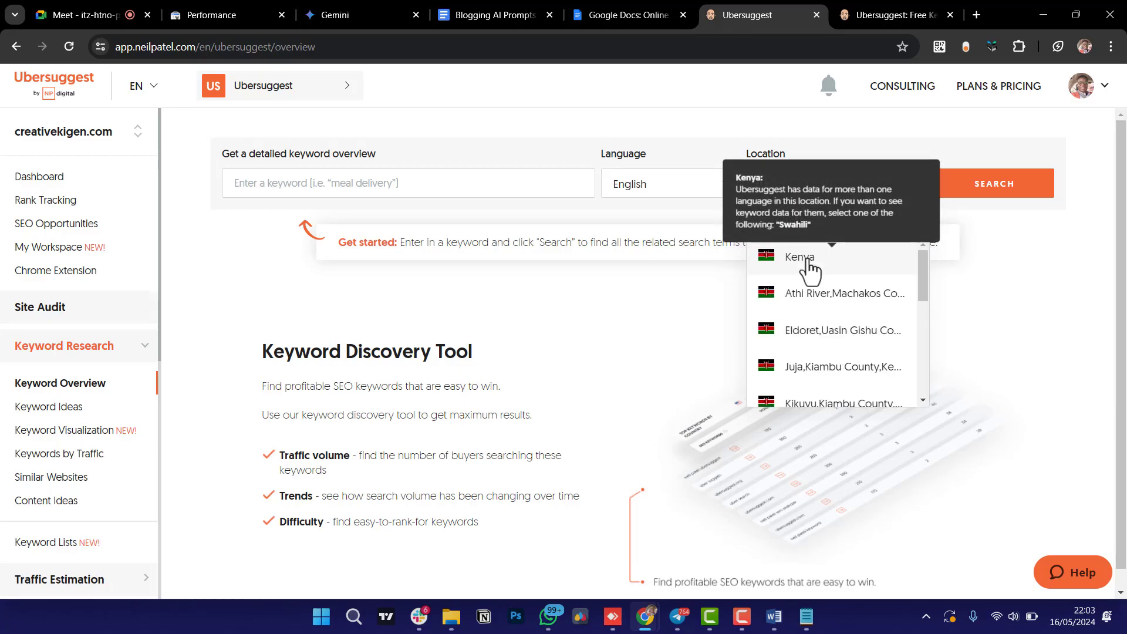
click(809, 265)
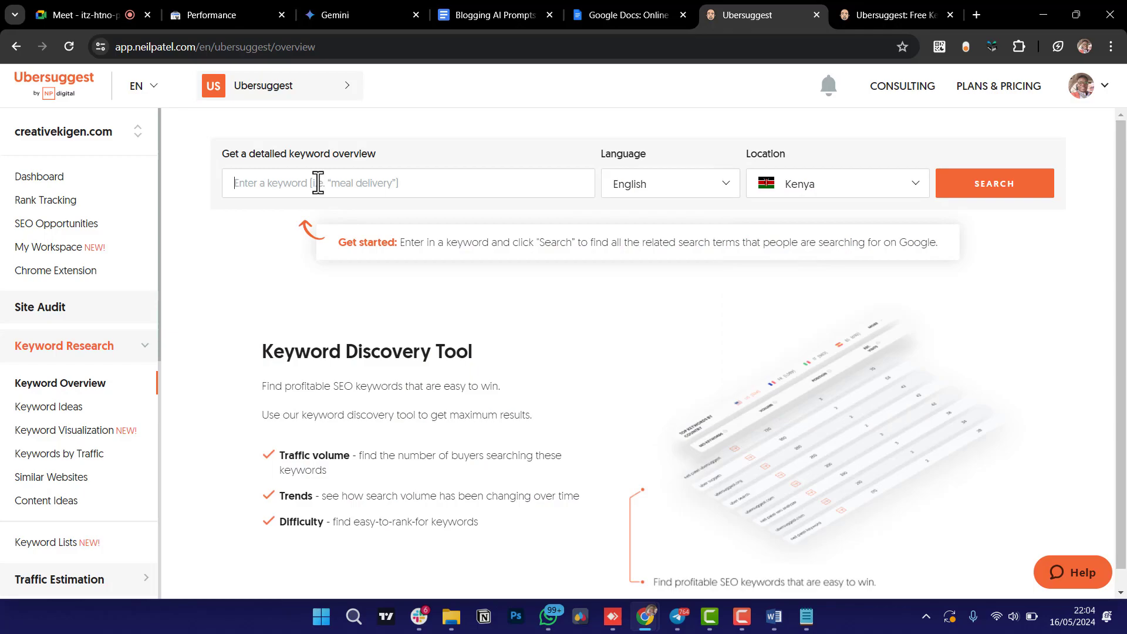
key(ctrl+v)
click(1005, 194)
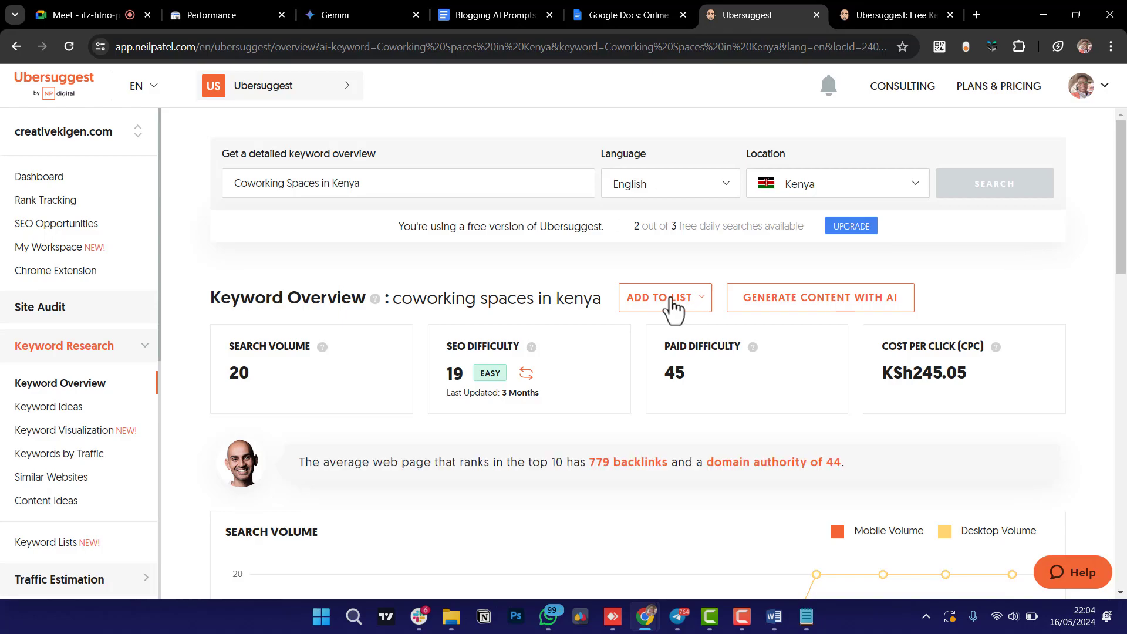
scroll(335, 382, down, 9)
scroll(334, 382, down, 3)
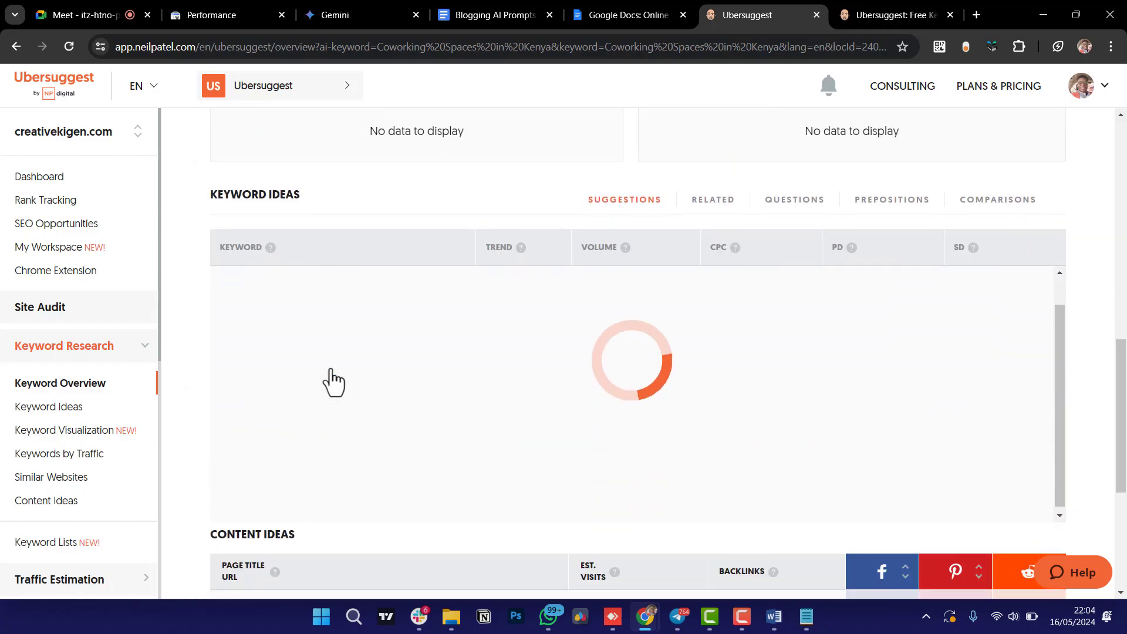
scroll(334, 382, up, 12)
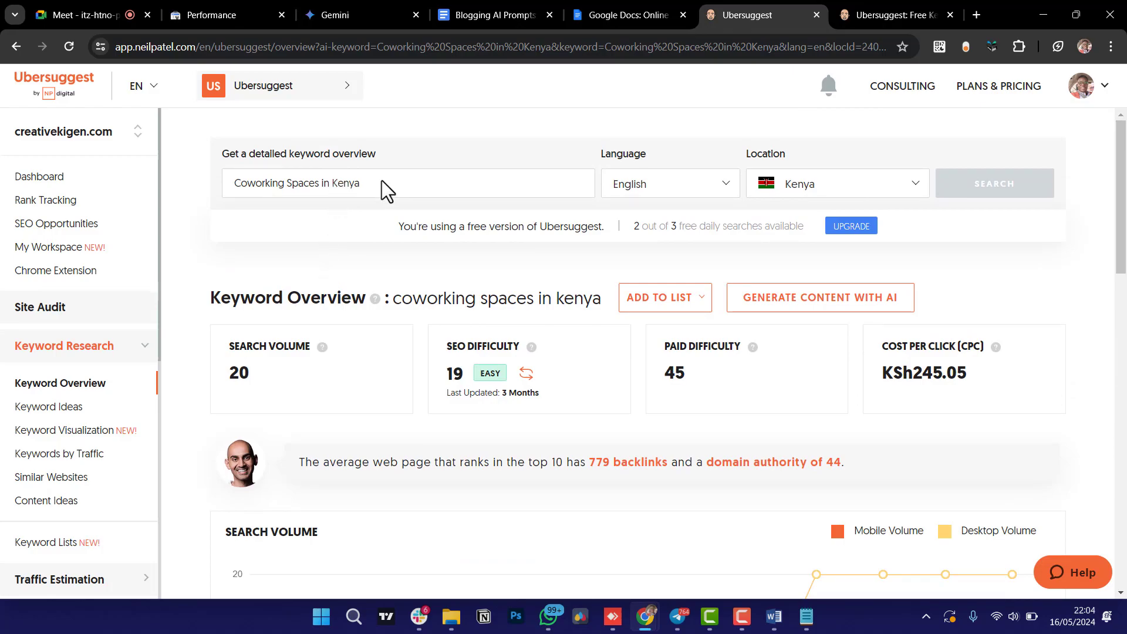
Trim 'Kenya' from the keyword, leaving 'Coworking Spaces'.
click(874, 13)
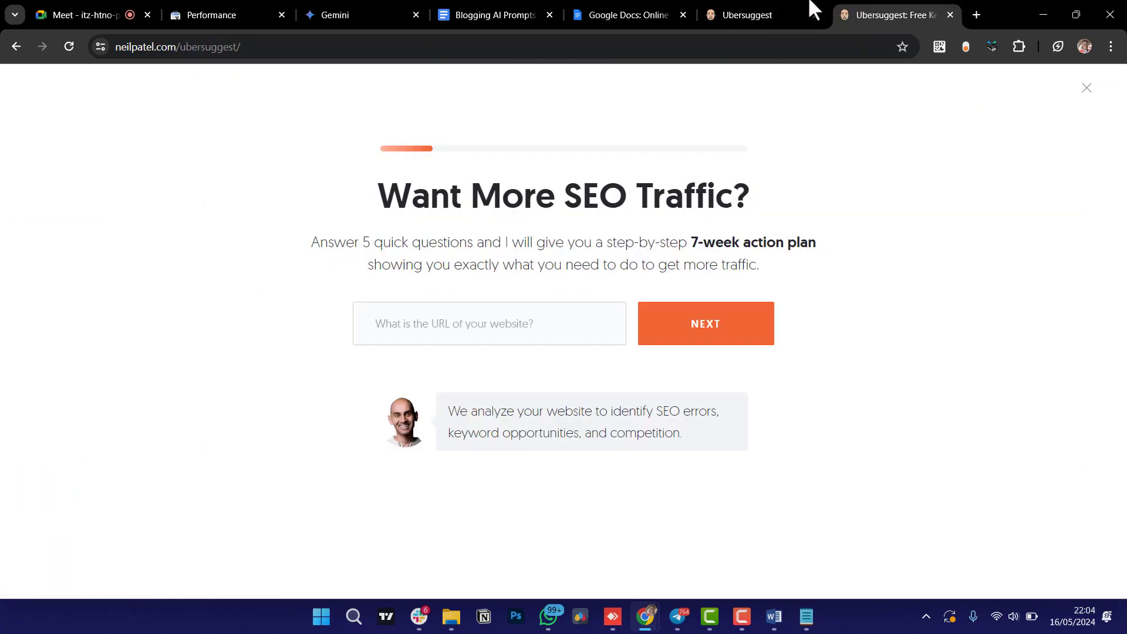
click(774, 9)
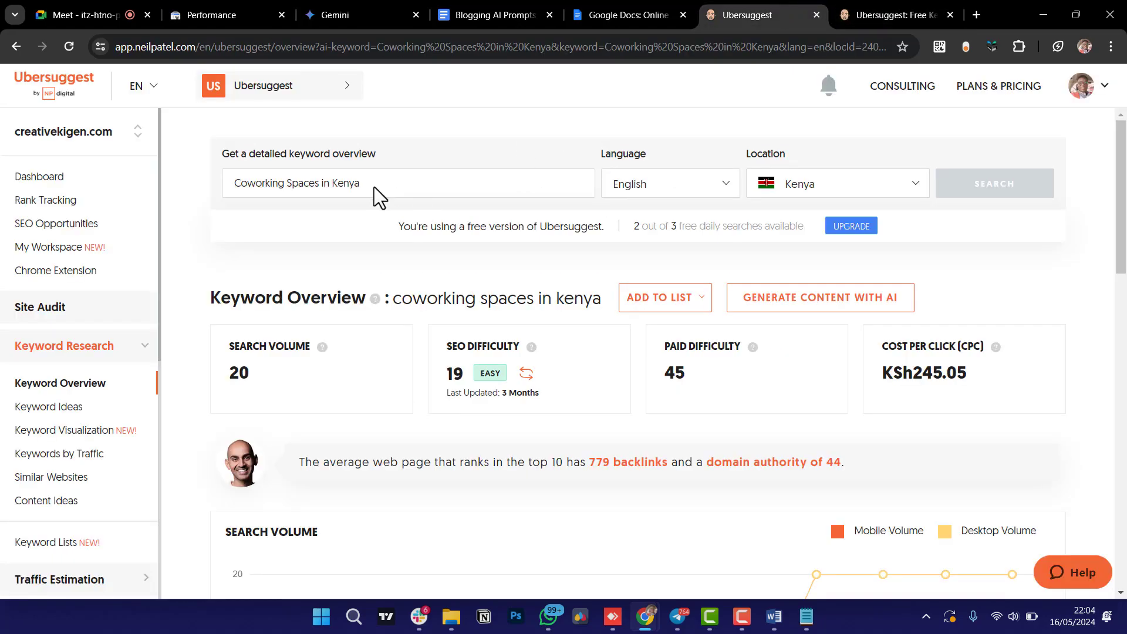
drag(374, 186, 334, 183)
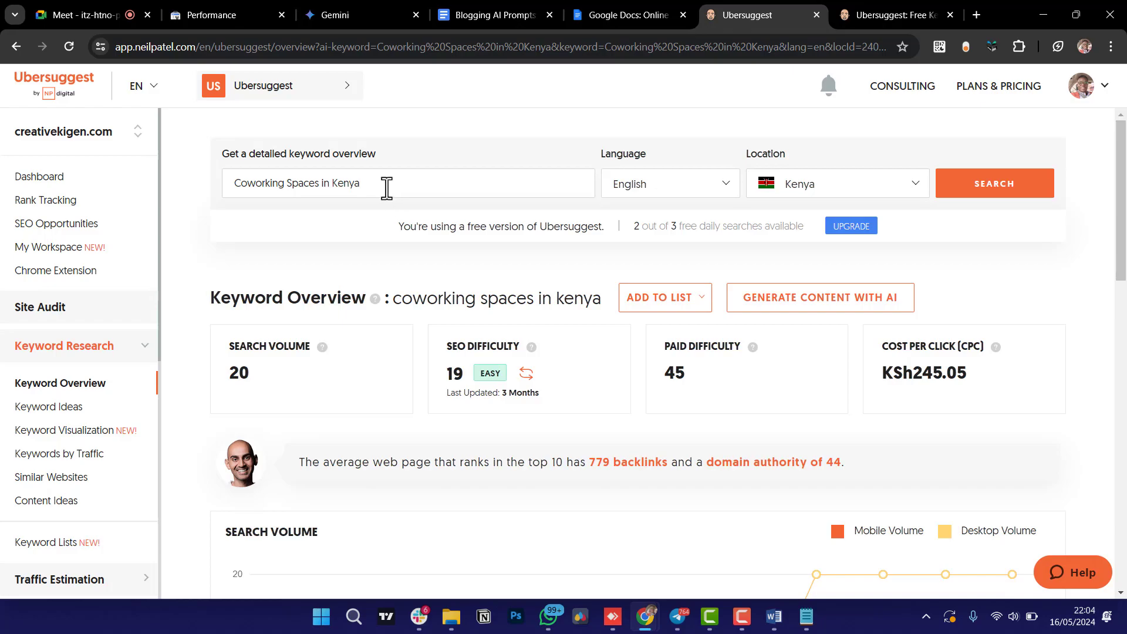
key(BackSpace)
key(BackSpace)
key(BackSpace)
key(BackSpace)
key(BackSpace)
key(BackSpace)
Search 'Coworking Spaces' in Kenya, then replace the keyword with 'virtual office'.
click(987, 196)
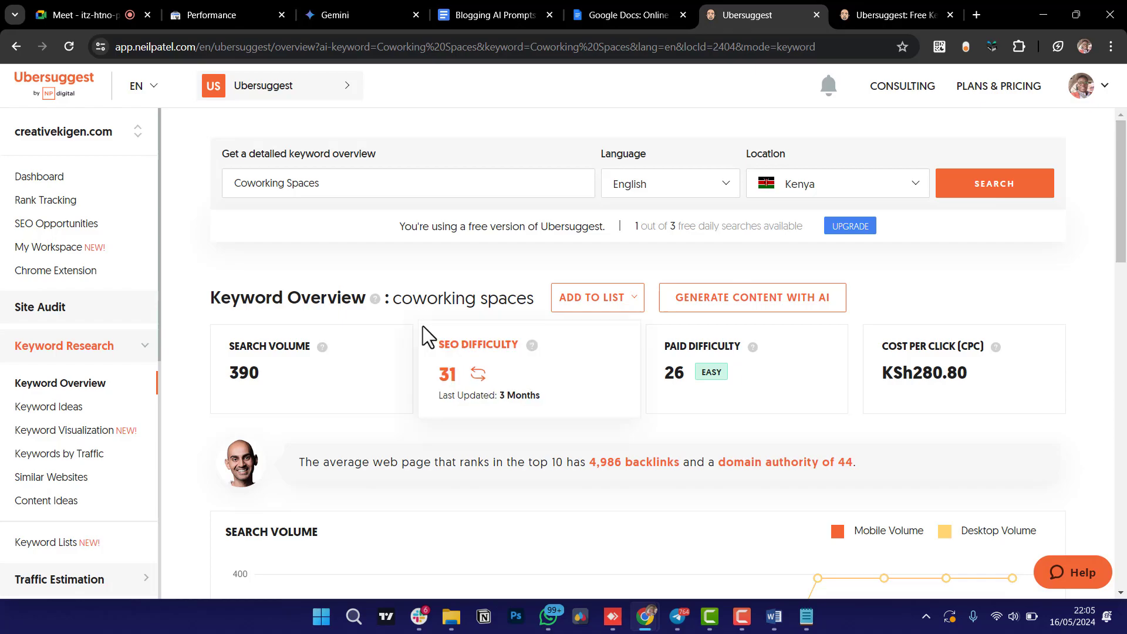
click(359, 186)
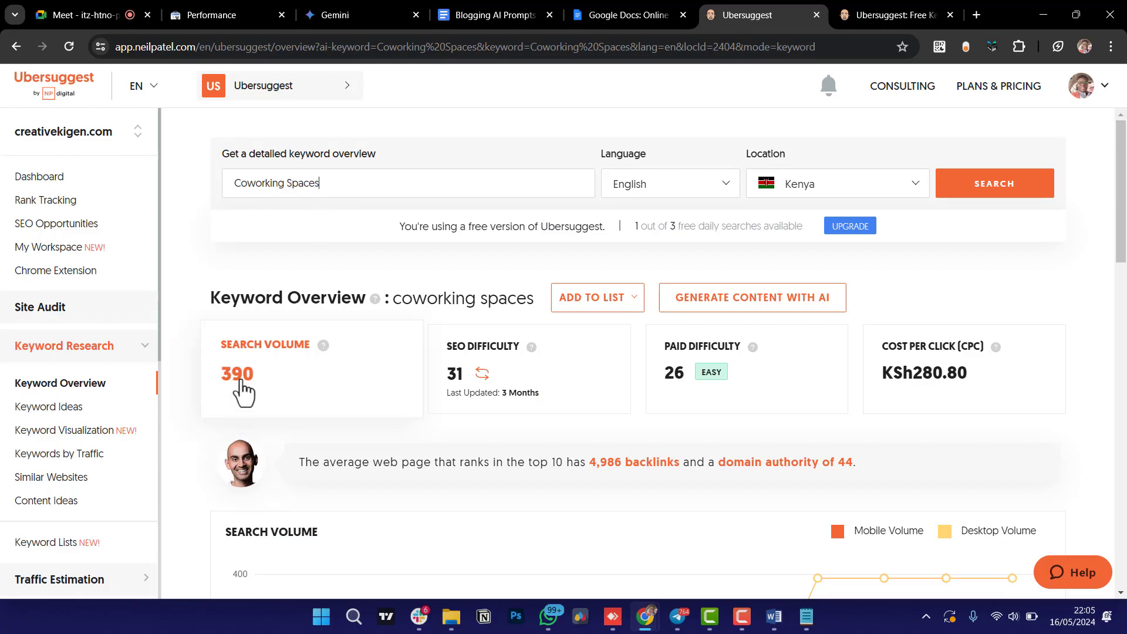
drag(332, 183, 203, 187)
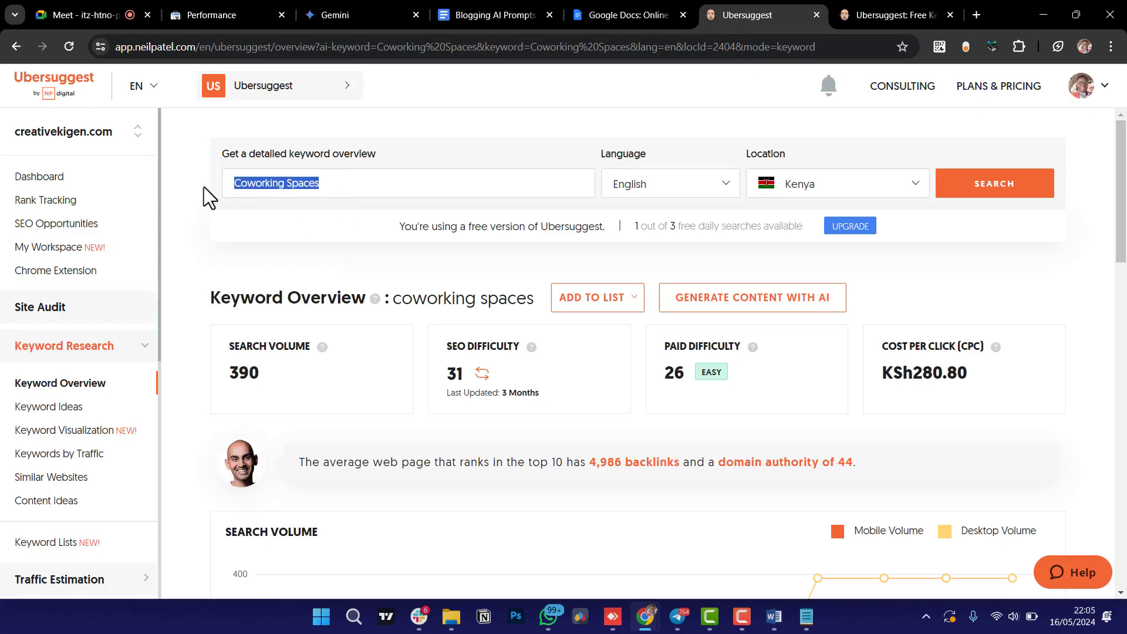
text(virt)
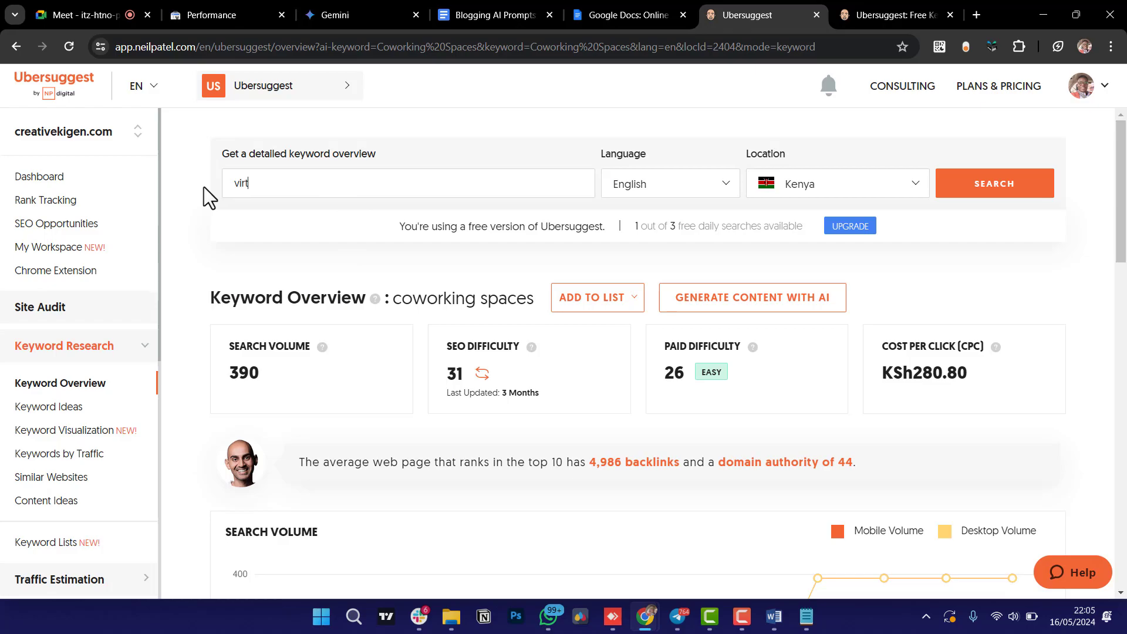
text(ual office)
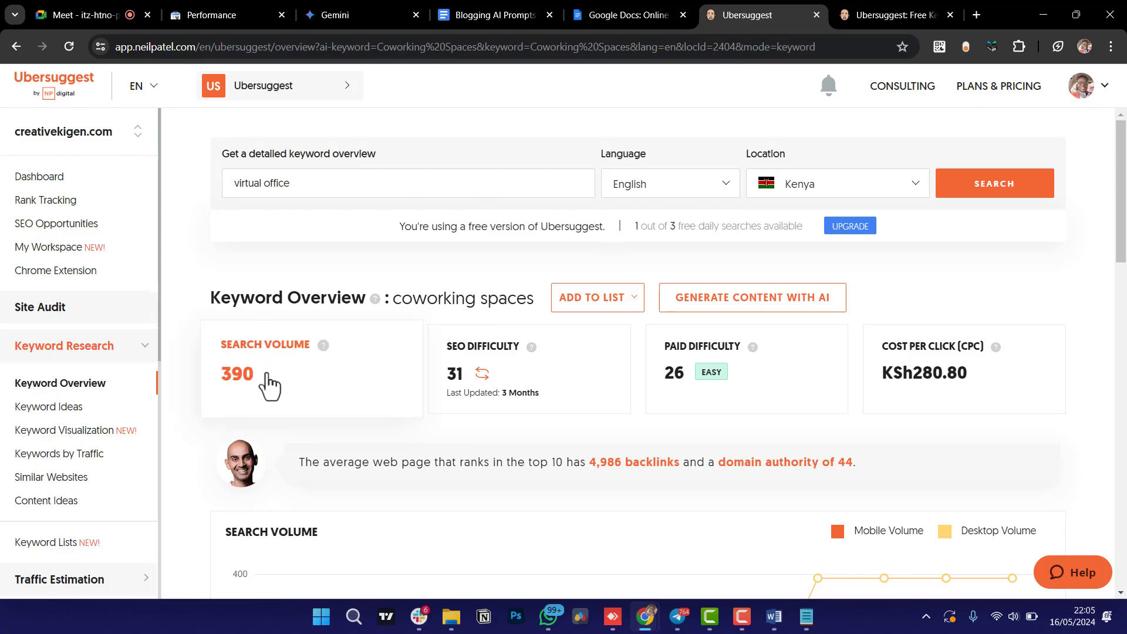
Search 'virtual office' and review volume 90, SEO difficulty 38, keyword ideas and content ideas.
click(974, 186)
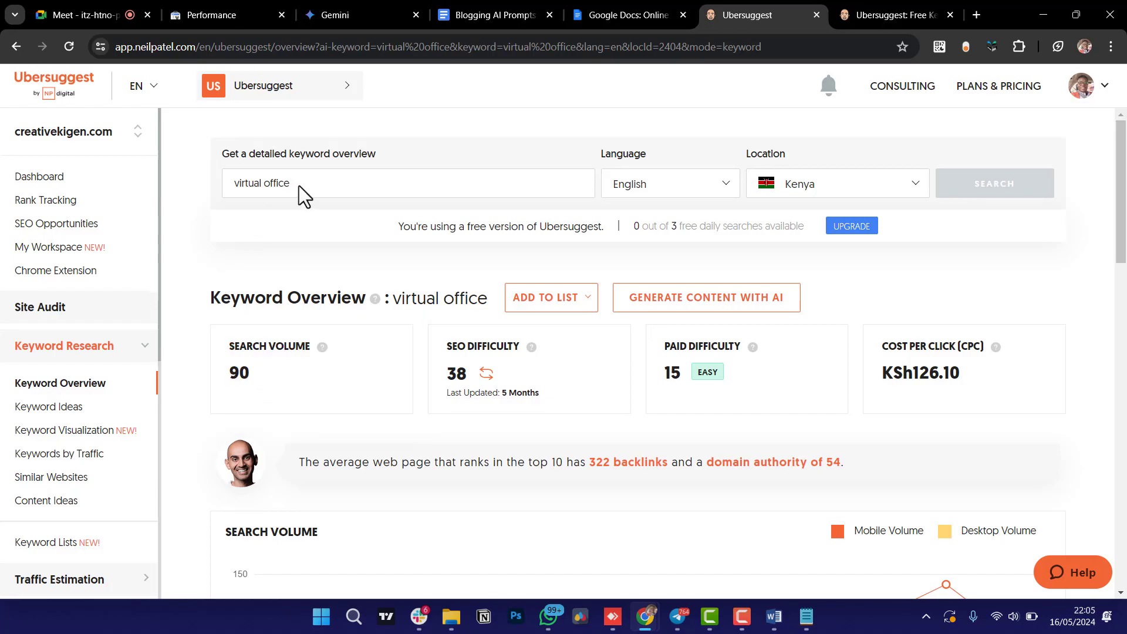
scroll(324, 279, down, 3)
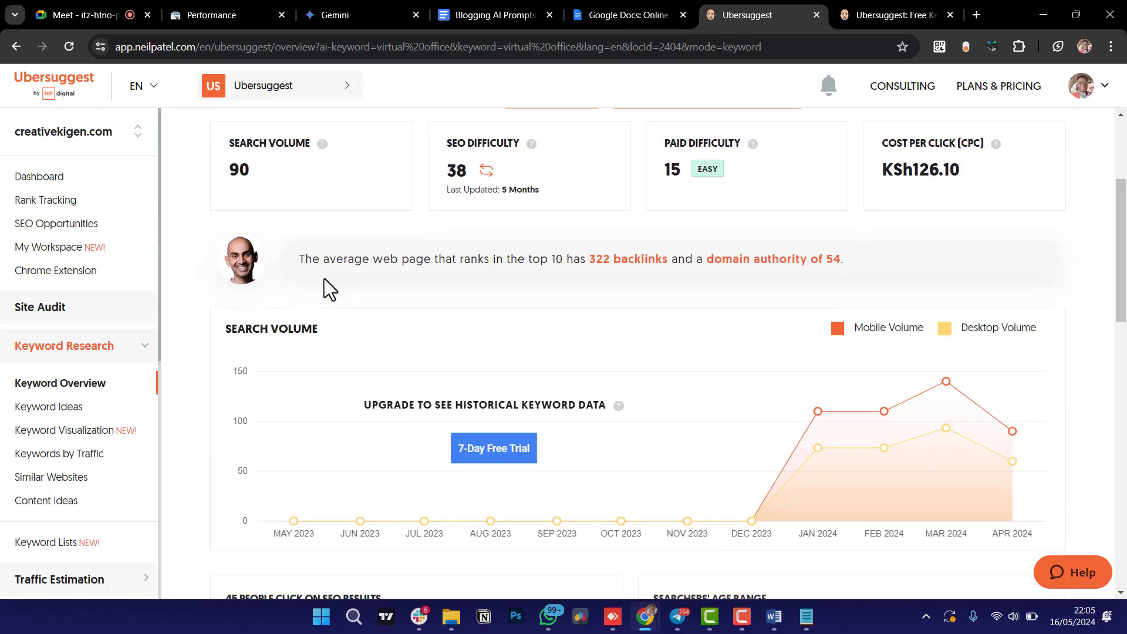
scroll(324, 278, up, 3)
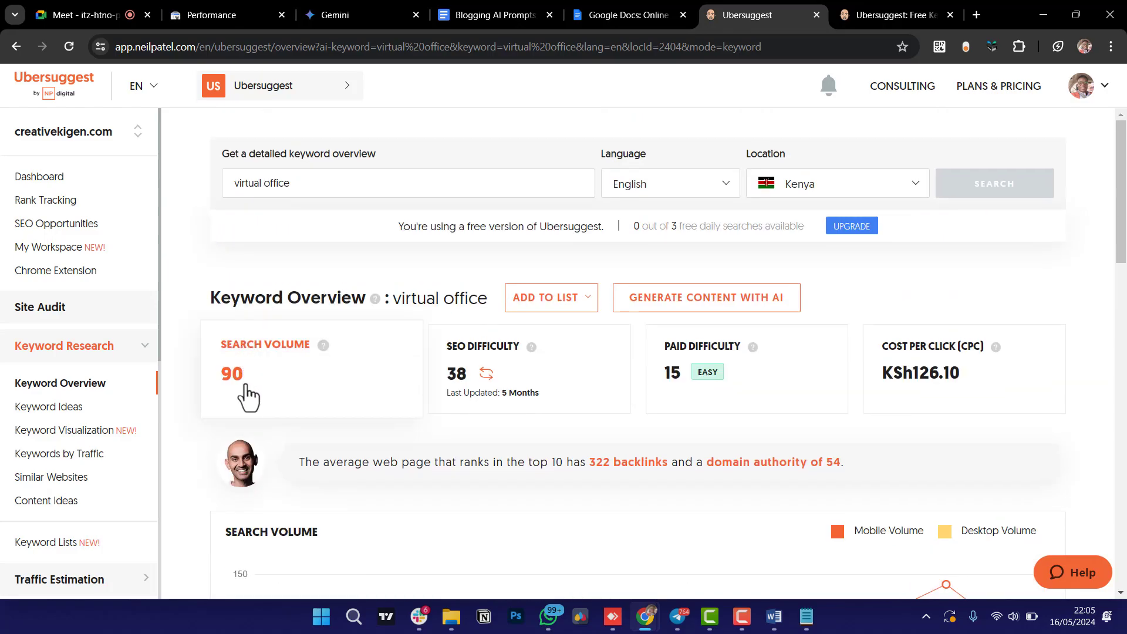
scroll(181, 436, down, 8)
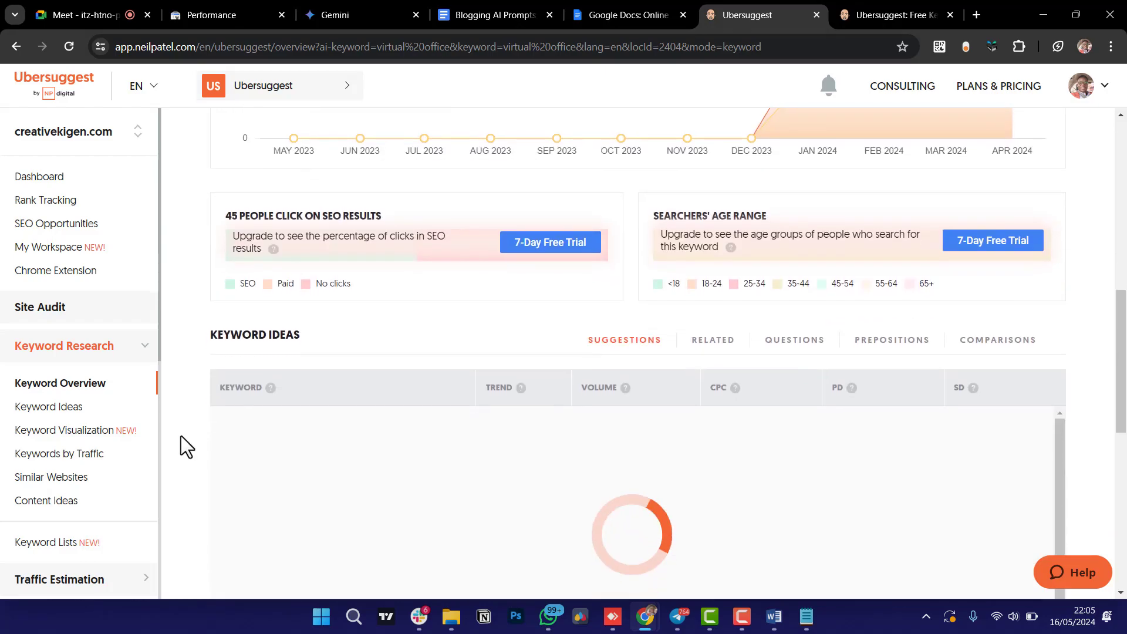
scroll(181, 436, up, 5)
scroll(181, 436, up, 5)
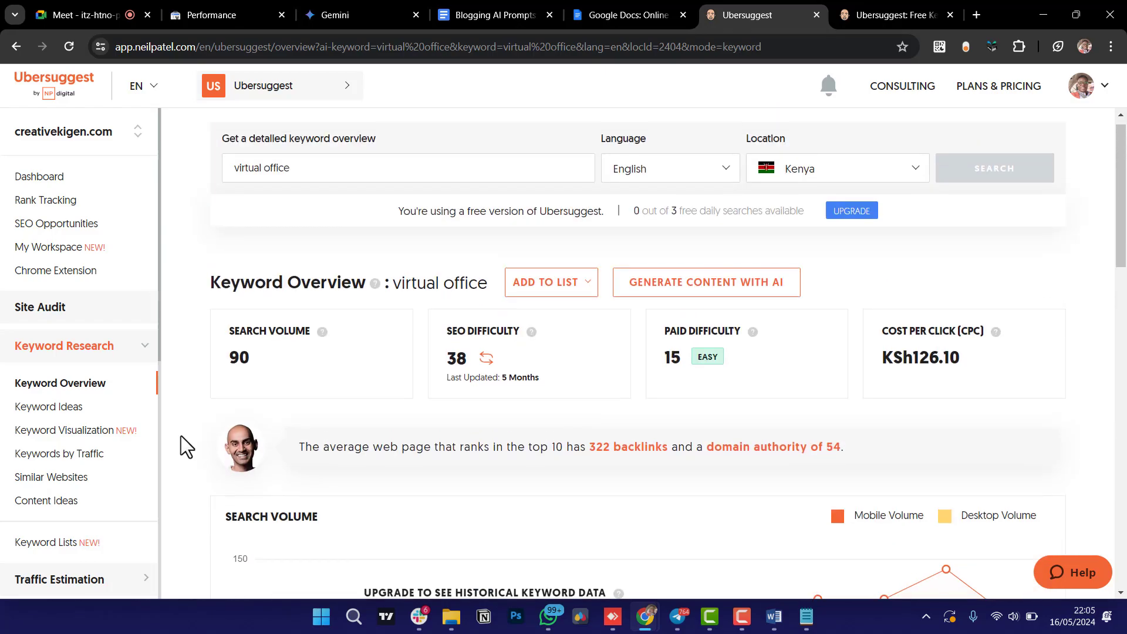
scroll(214, 459, down, 1)
scroll(215, 459, up, 1)
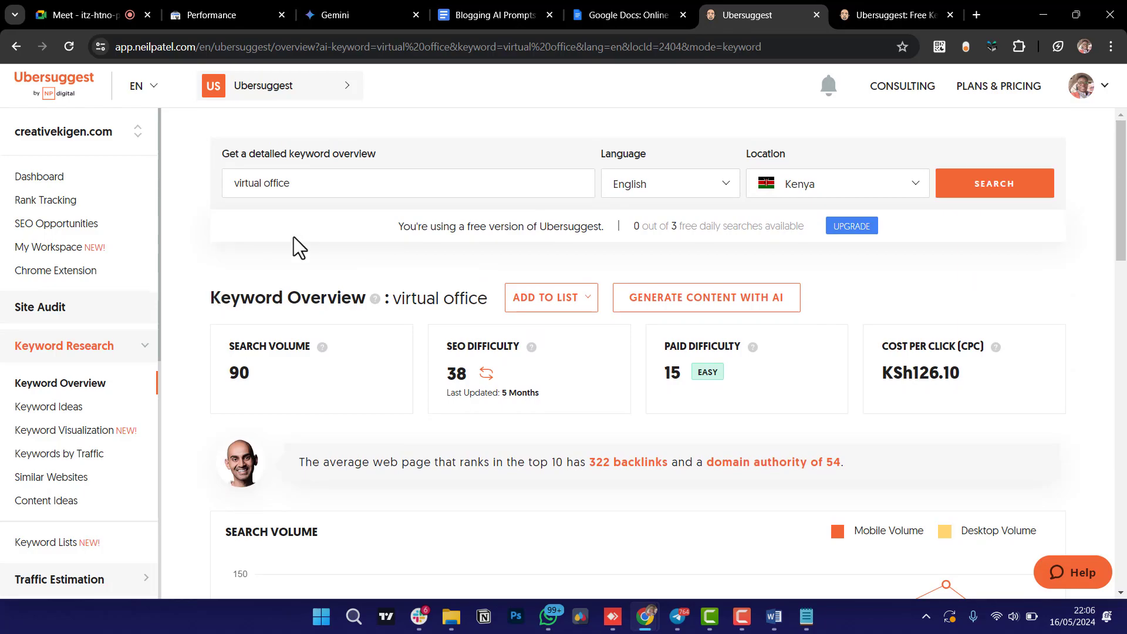
scroll(293, 238, down, 15)
scroll(294, 237, up, 1)
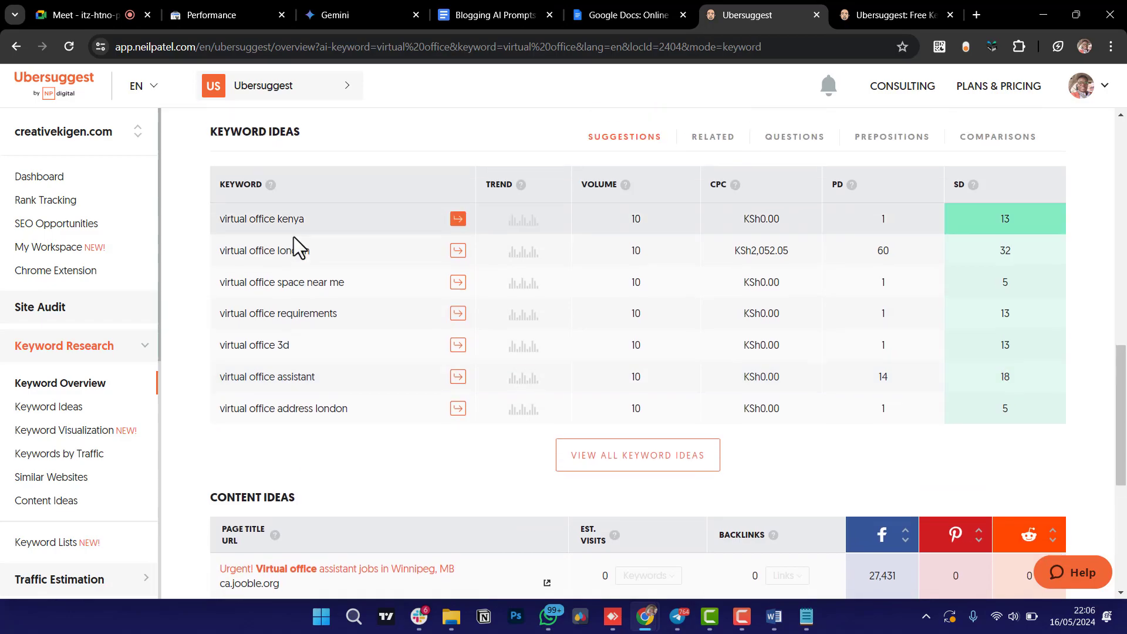
scroll(293, 237, down, 4)
scroll(294, 237, down, 1)
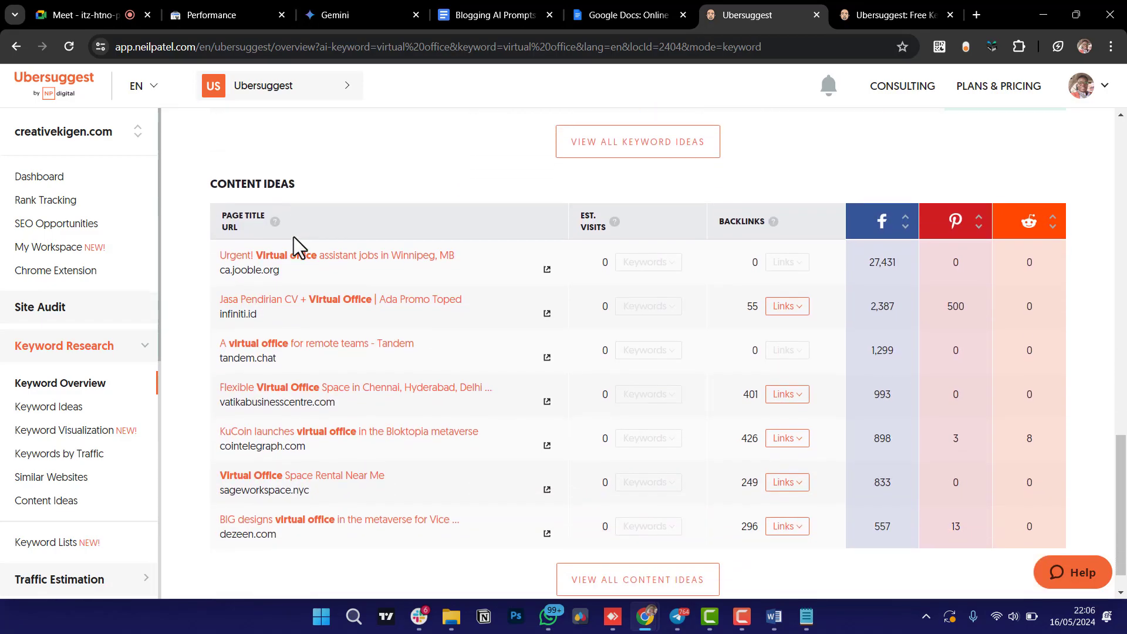
scroll(293, 237, up, 20)
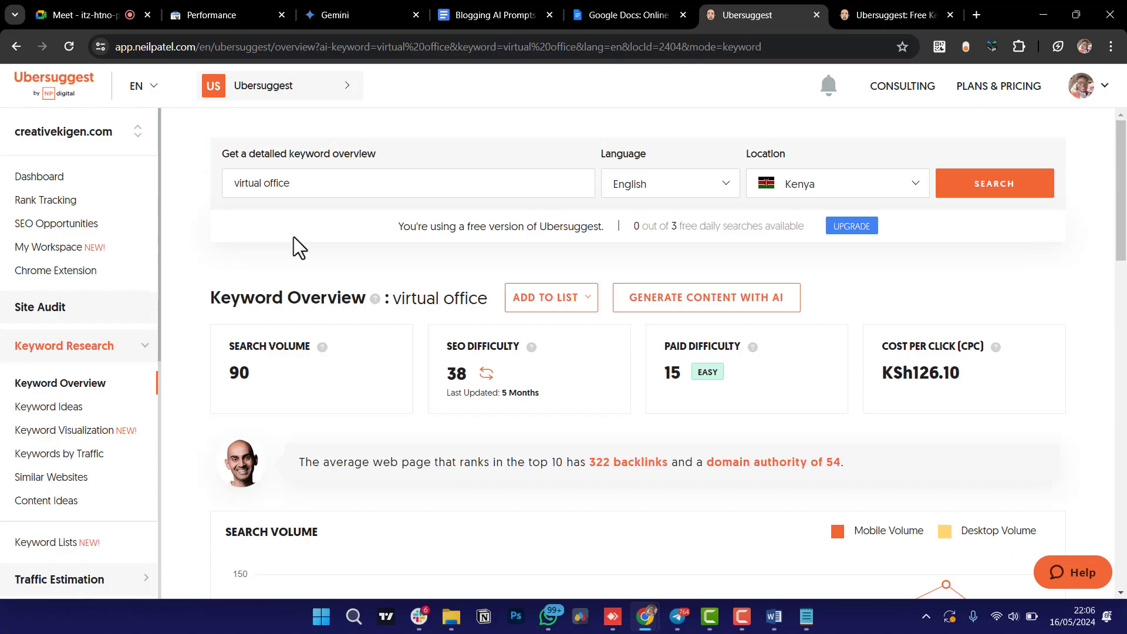
Select and copy the Step 1 outline prompt paragraphs in Blogging AI Prompts, then go back to Gemini.
click(629, 10)
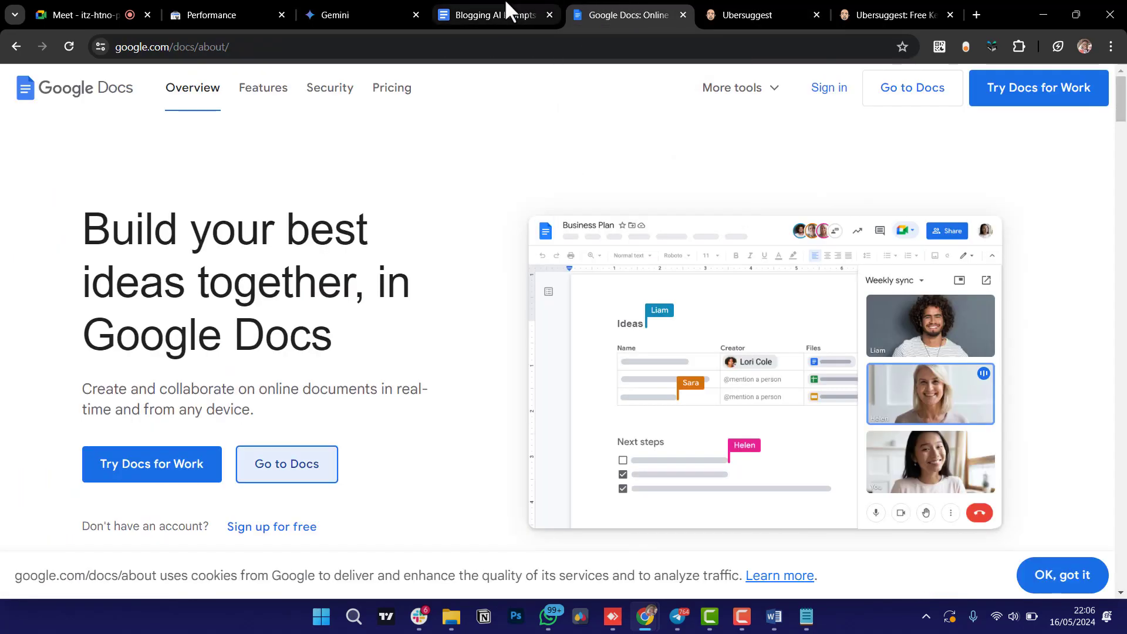
click(505, 10)
click(409, 418)
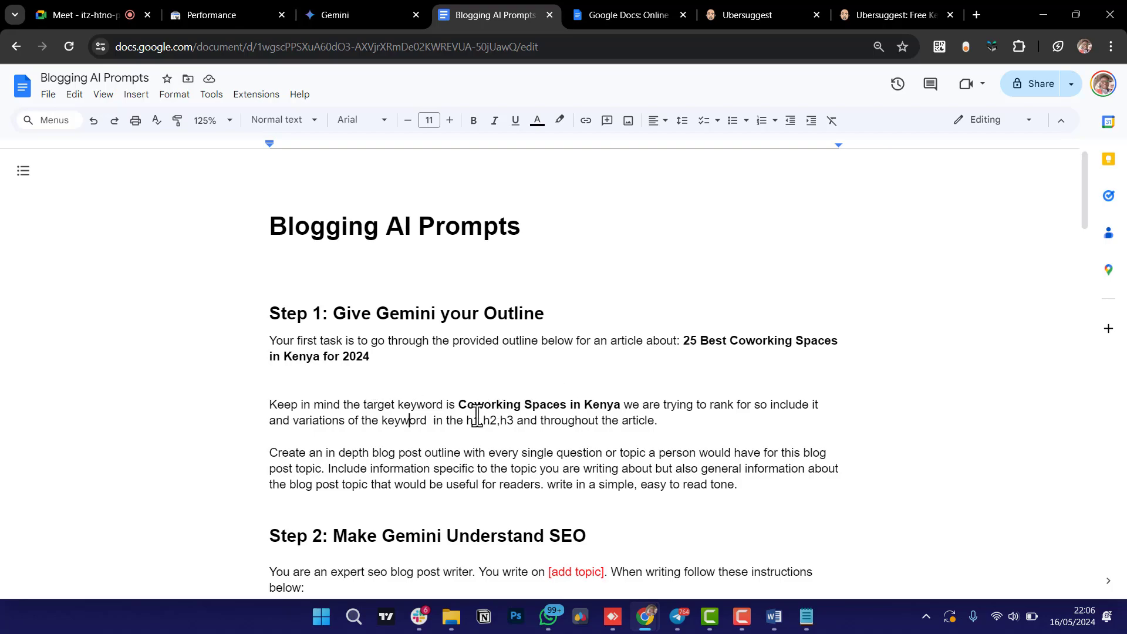
drag(740, 486, 271, 338)
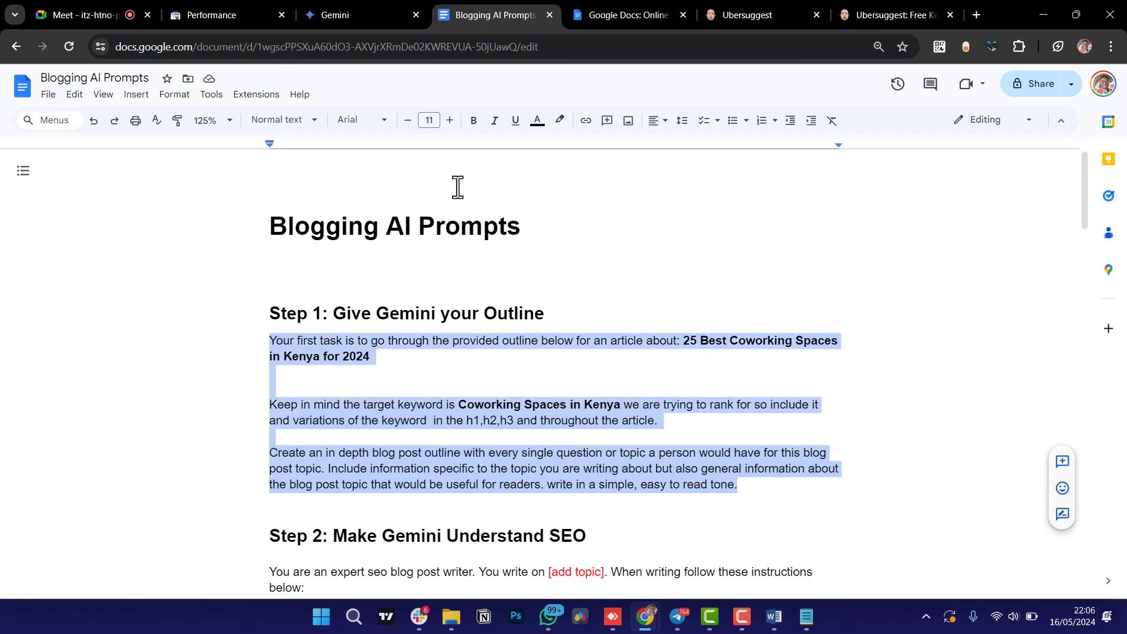
click(357, 12)
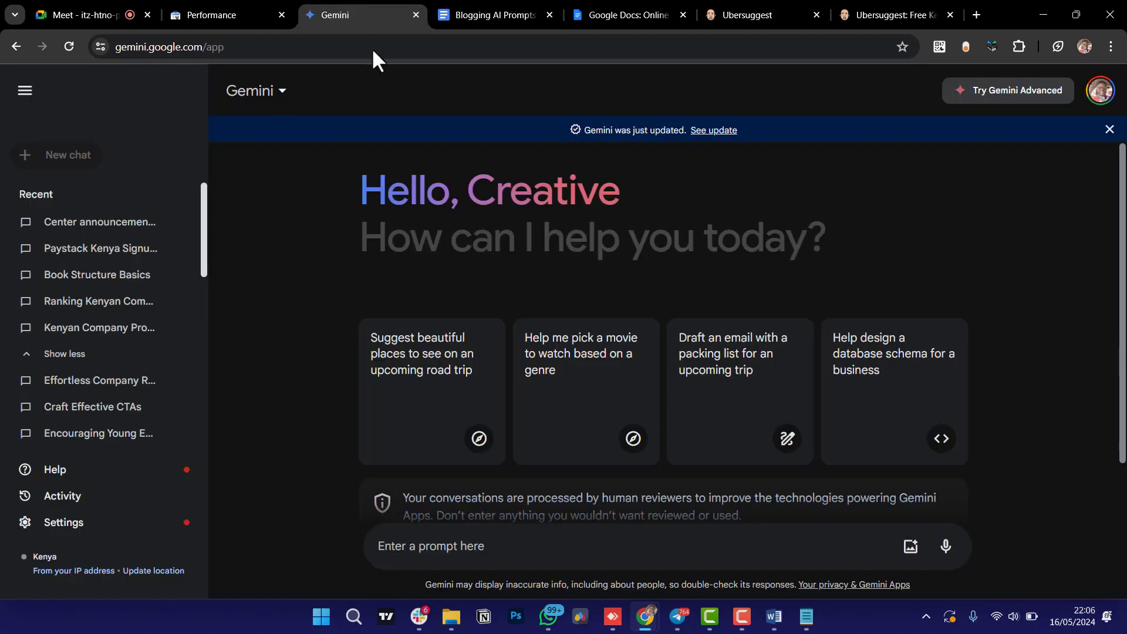
Paste the Step 1 coworking outline prompt into Gemini's prompt box and send it.
click(423, 553)
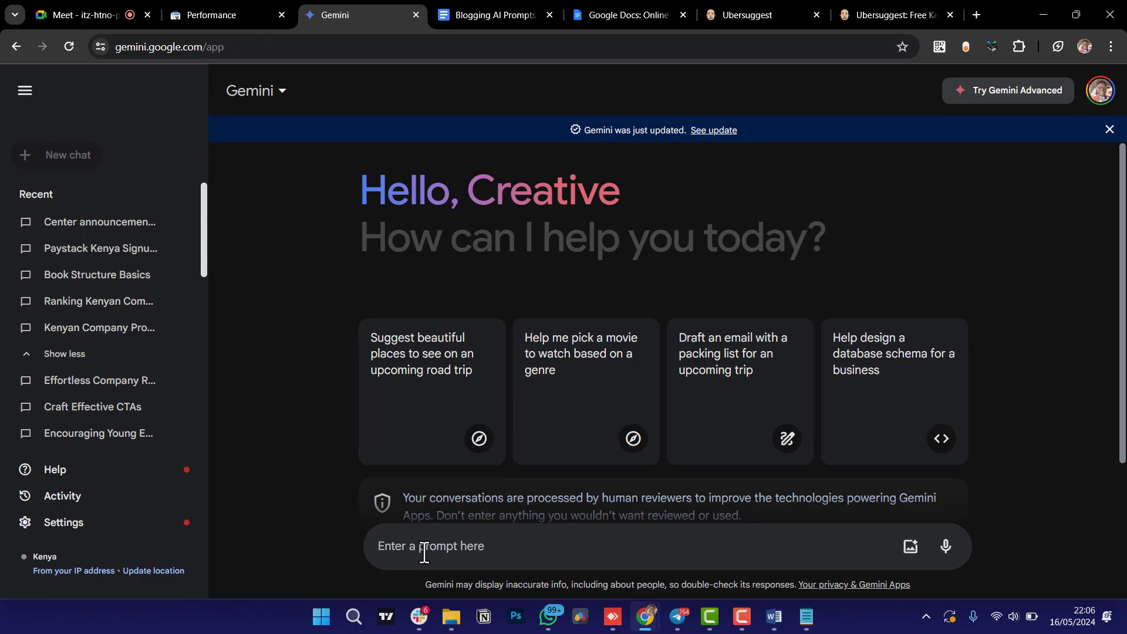
key(ctrl+v)
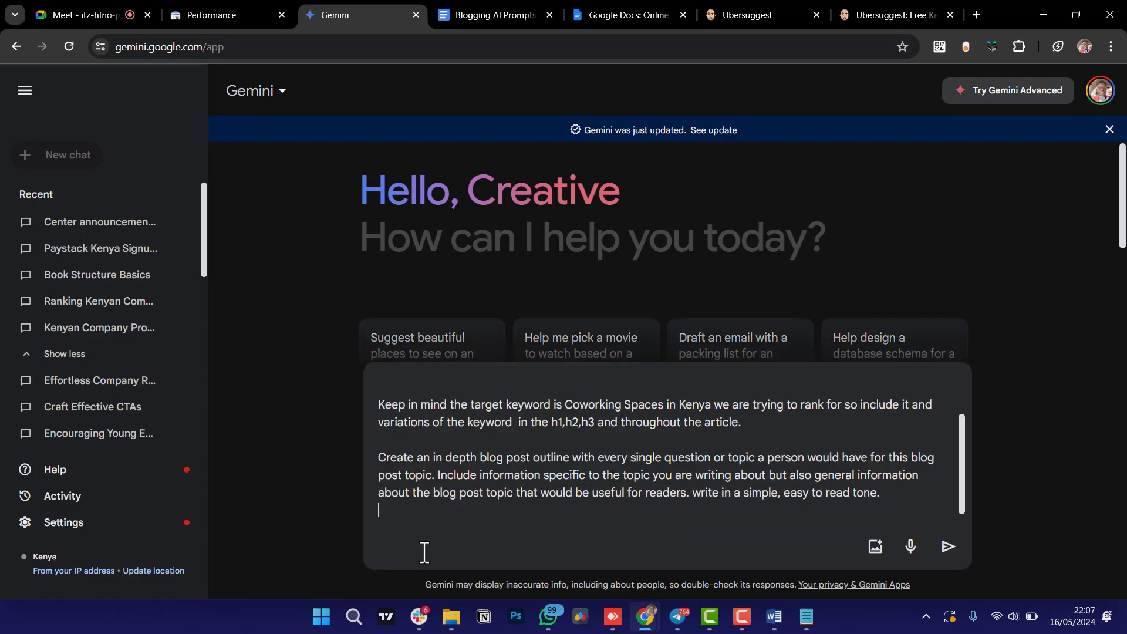
key(Return)
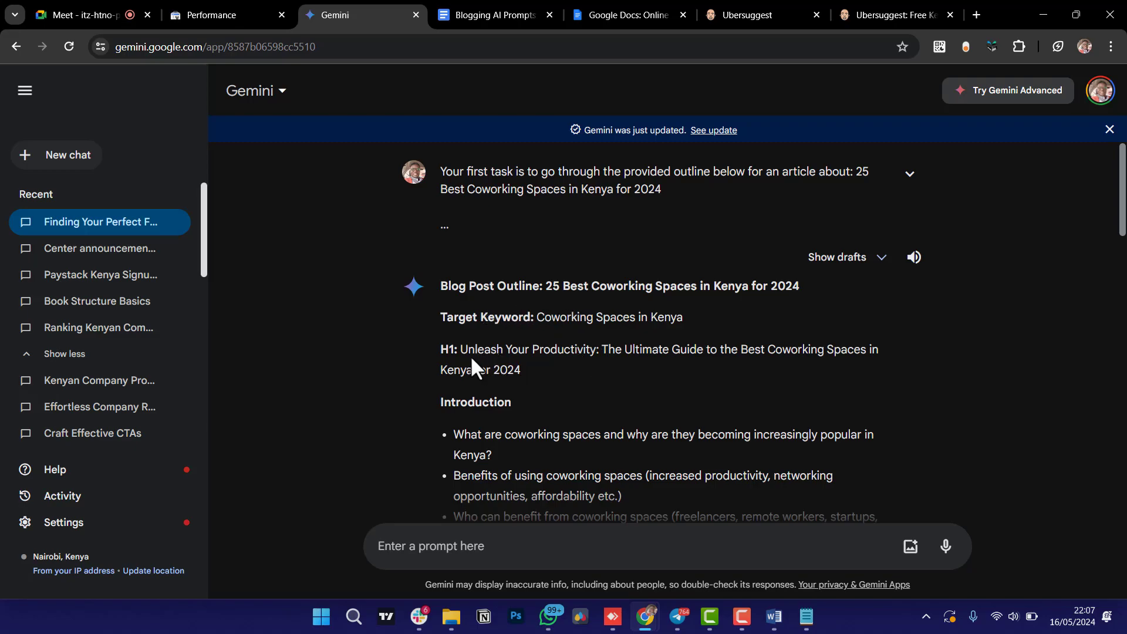
Scroll through Gemini's Kenya coworking outline down to the FAQ bonus section, then return to Blogging AI Prompts.
scroll(470, 354, down, 3)
scroll(470, 355, up, 1)
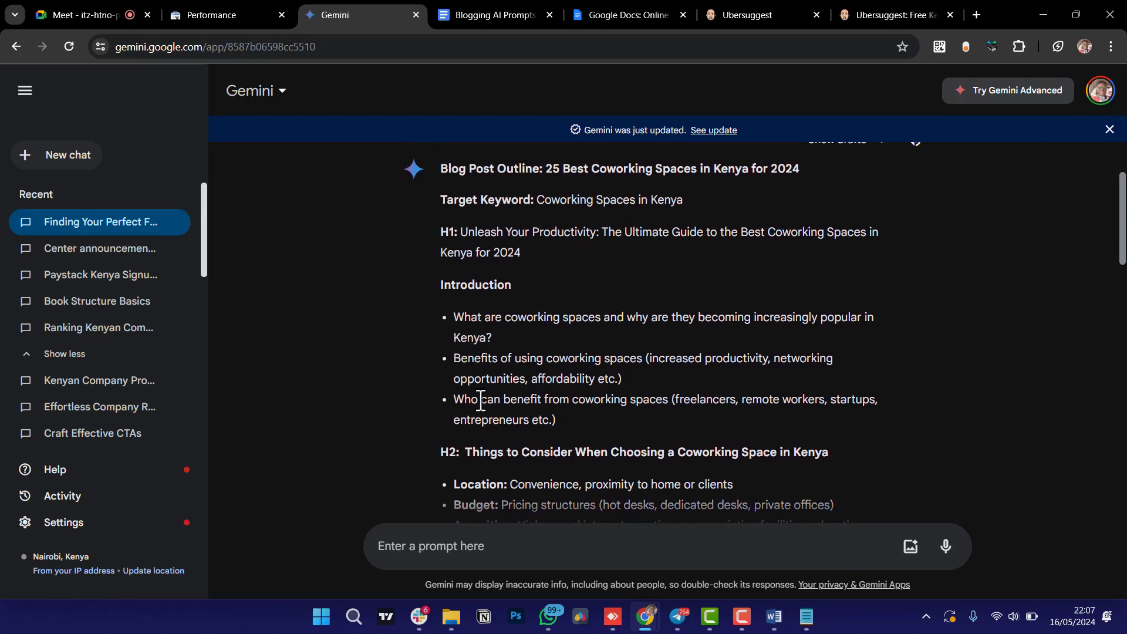
scroll(580, 431, down, 2)
scroll(578, 429, down, 1)
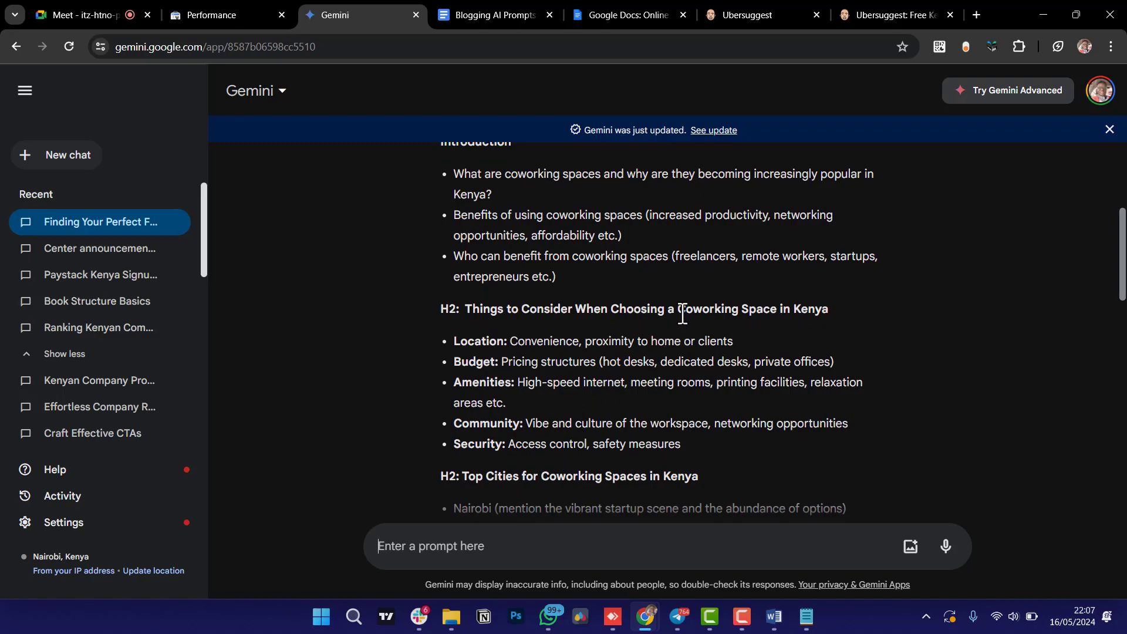
scroll(682, 314, down, 3)
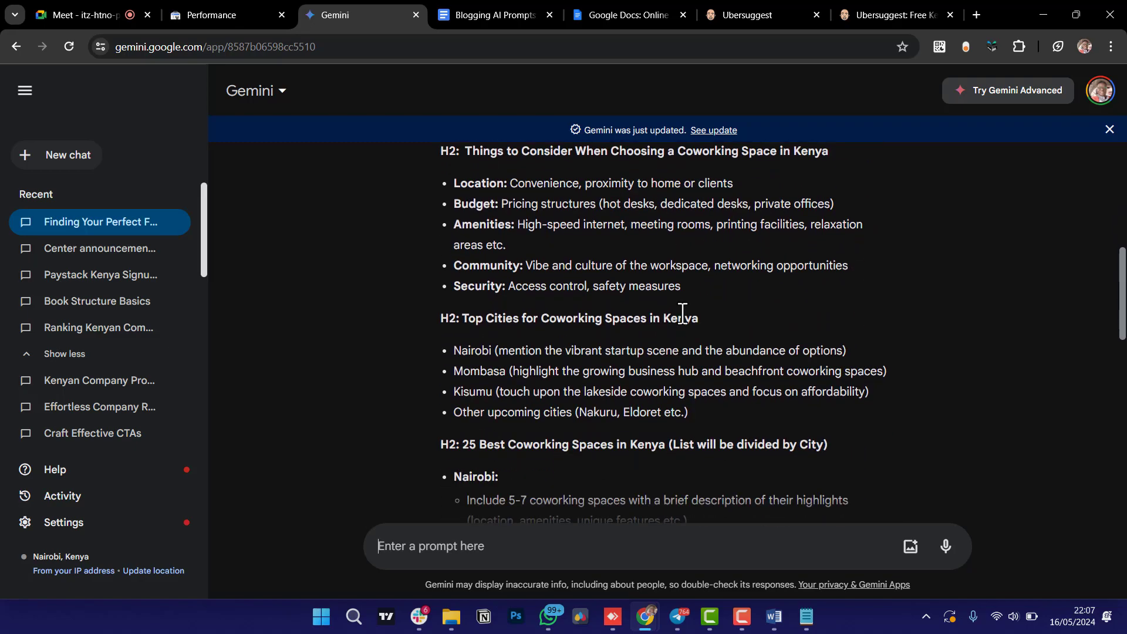
scroll(549, 324, down, 2)
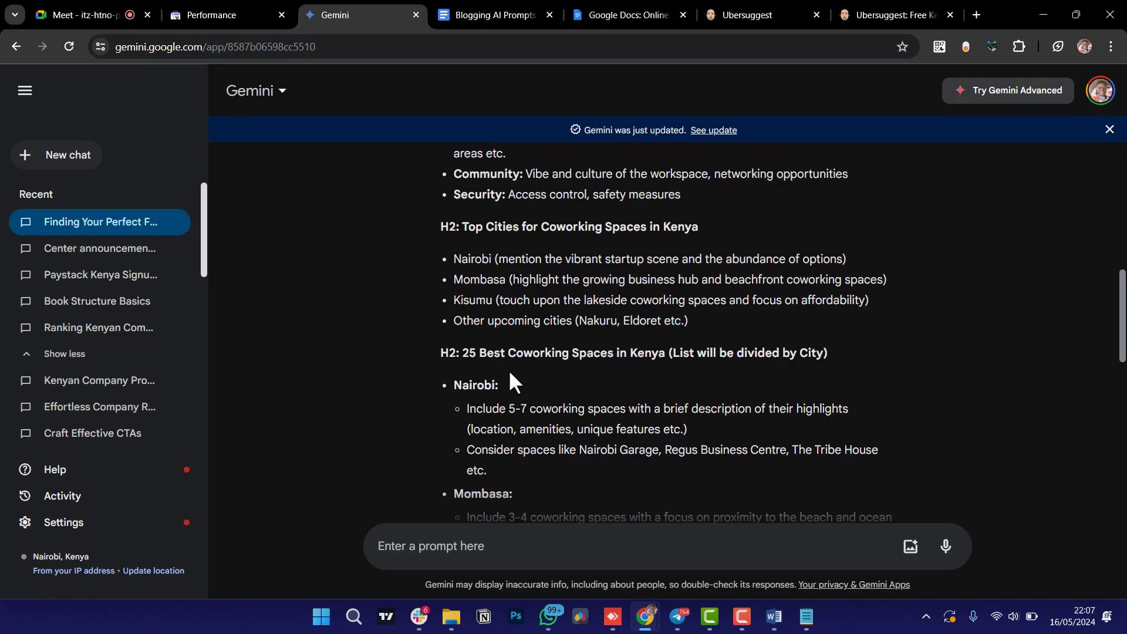
scroll(509, 376, down, 2)
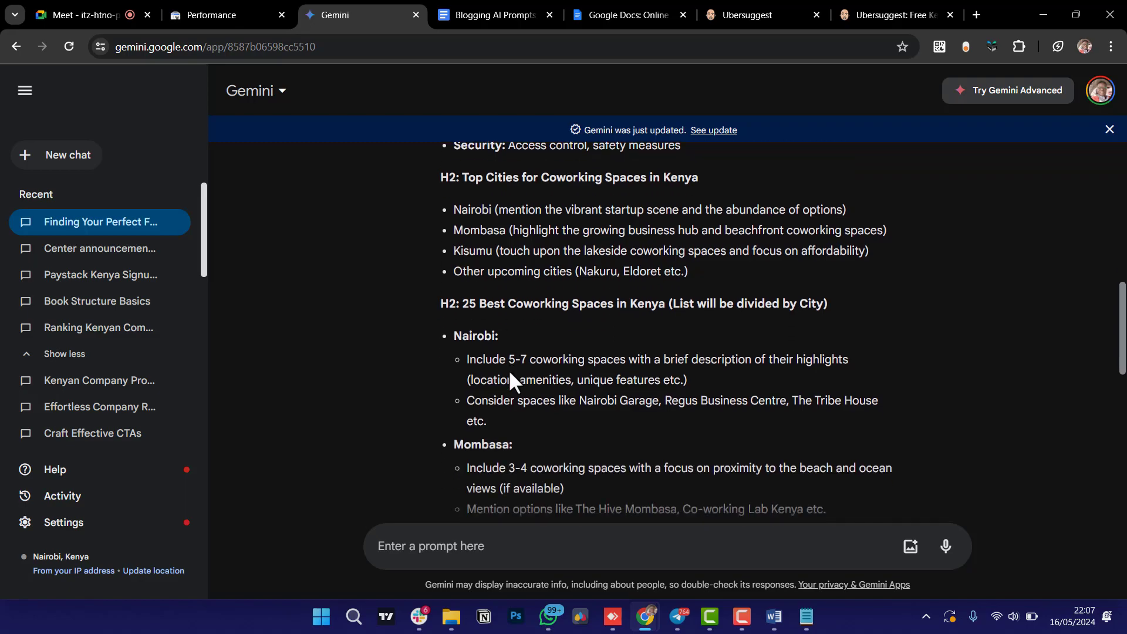
scroll(510, 373, down, 3)
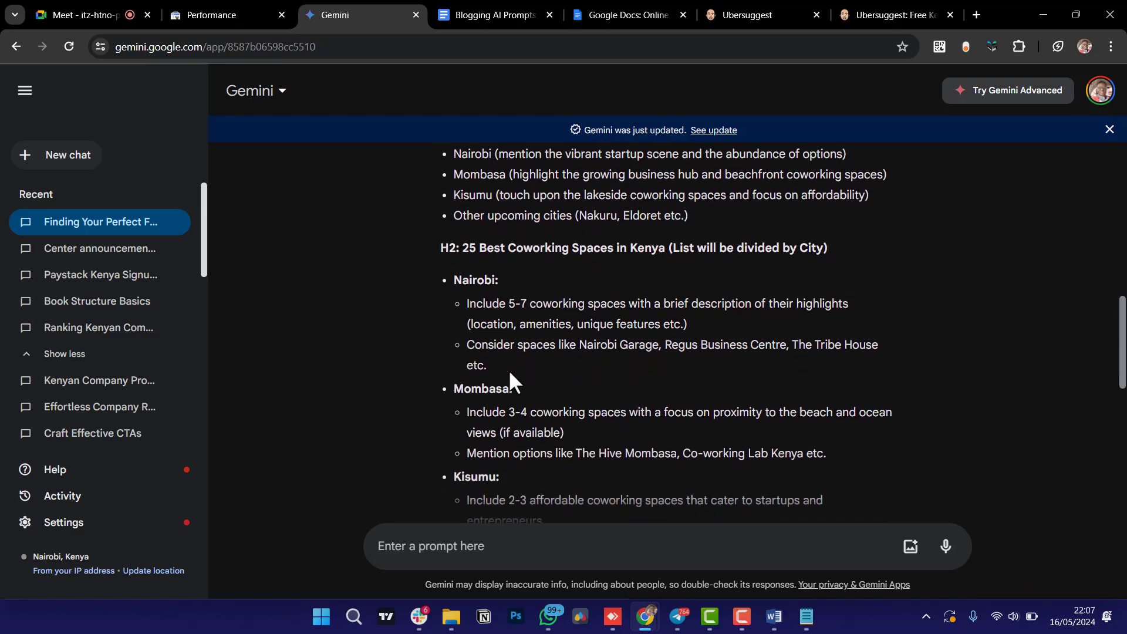
scroll(509, 376, up, 2)
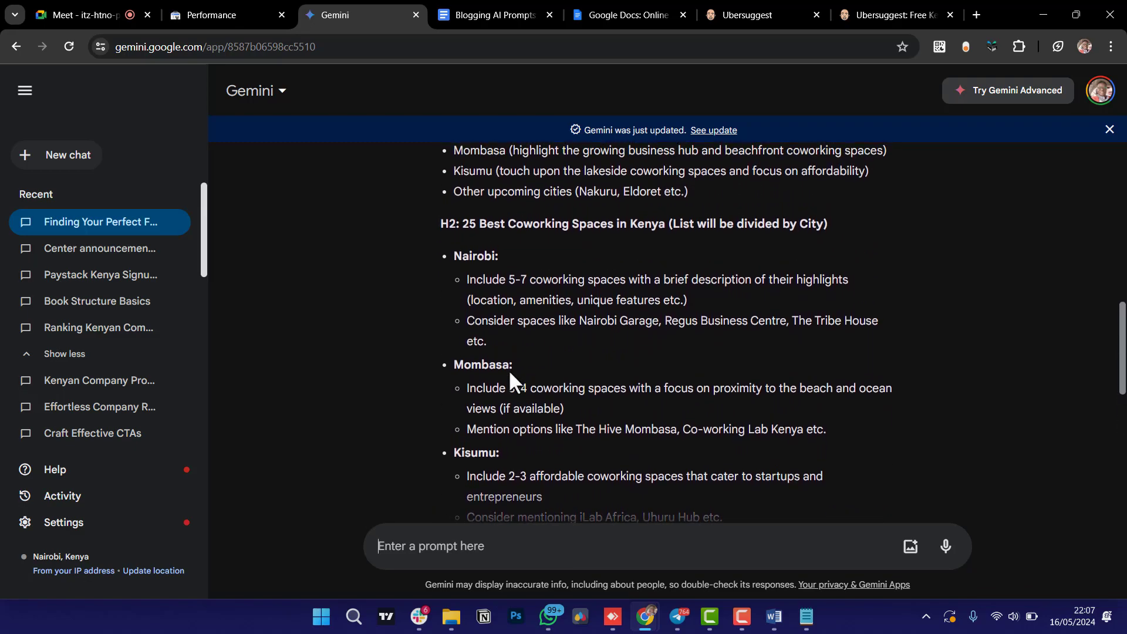
scroll(519, 399, down, 3)
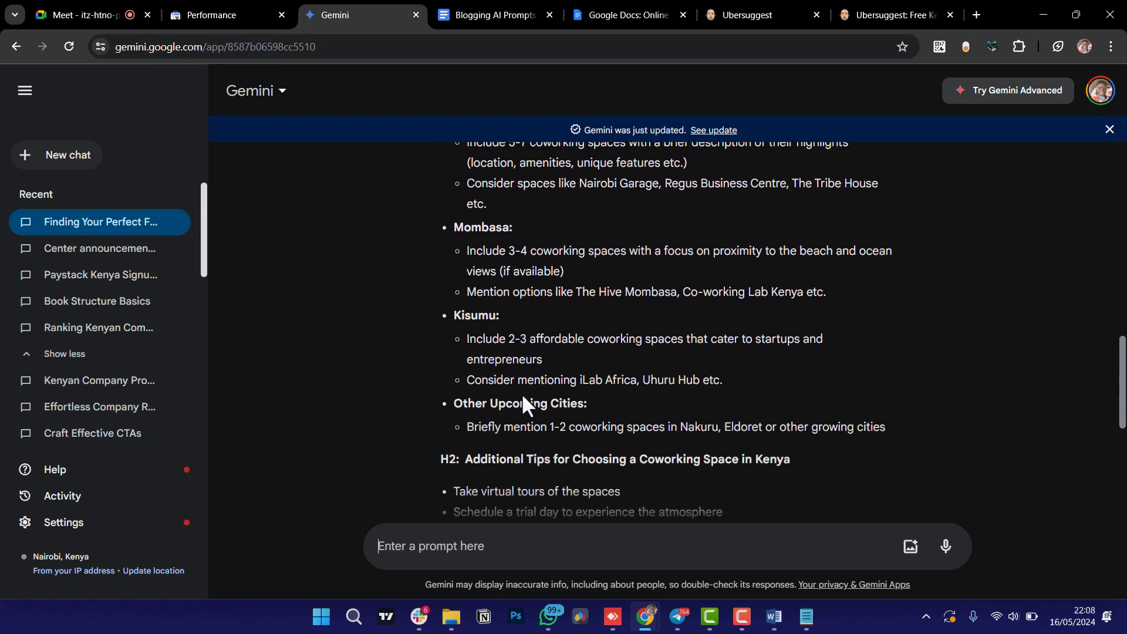
scroll(523, 404, down, 2)
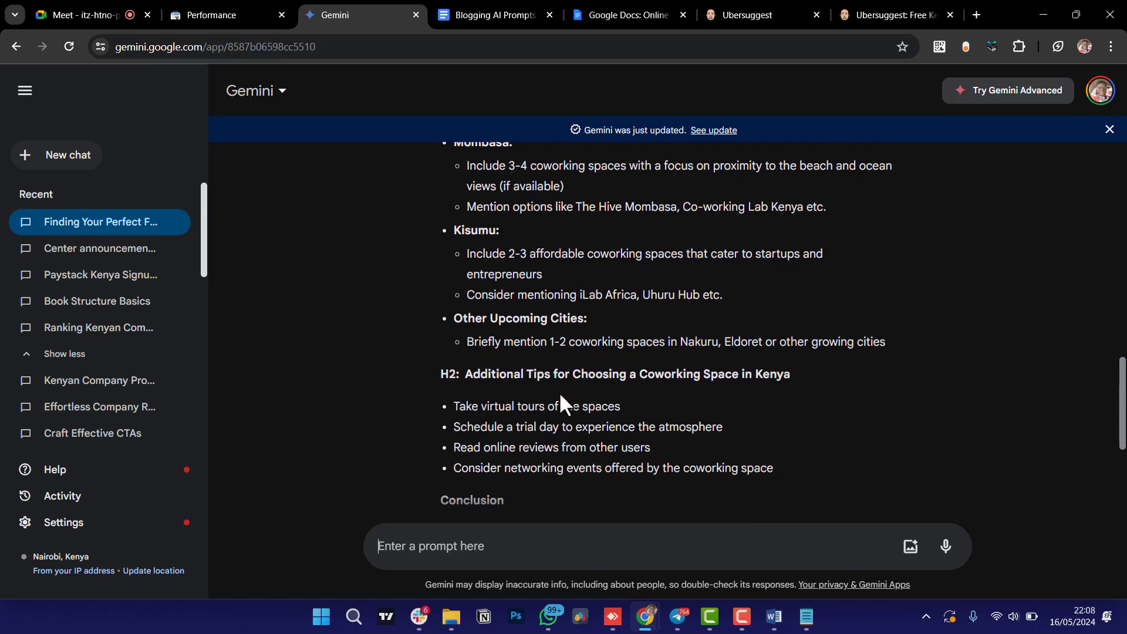
scroll(561, 402, down, 5)
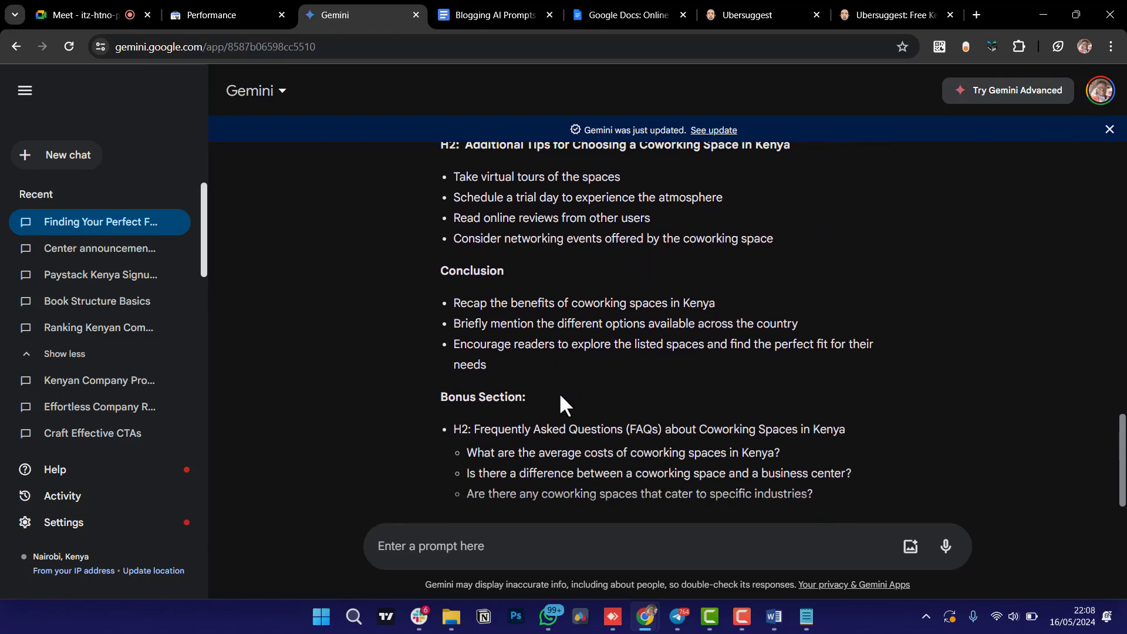
scroll(561, 402, down, 1)
scroll(560, 401, up, 15)
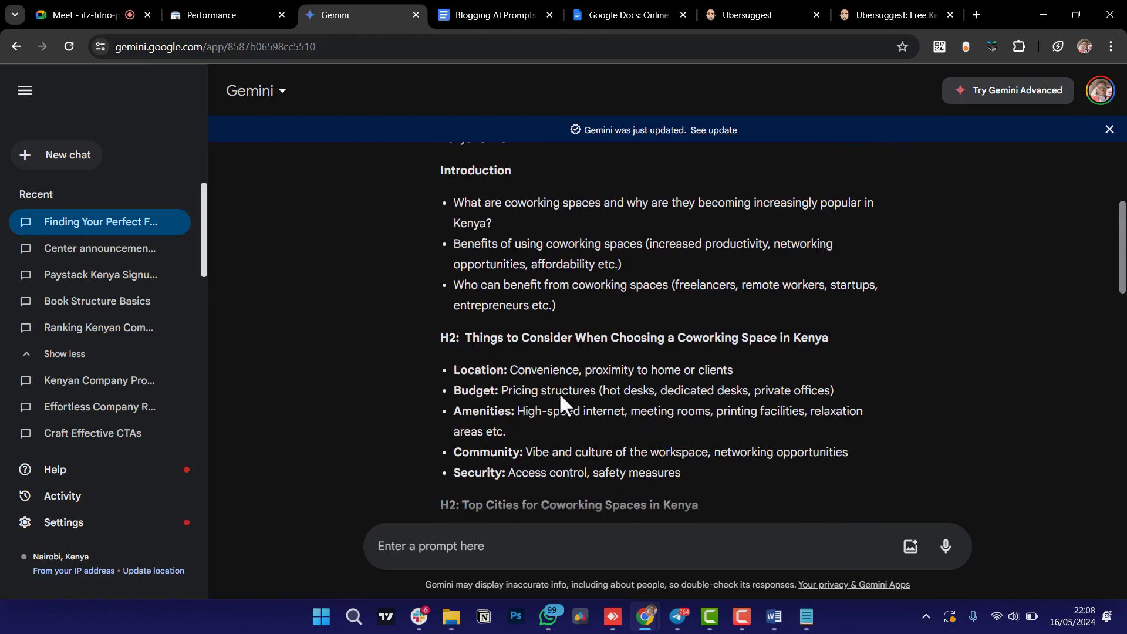
scroll(558, 402, up, 4)
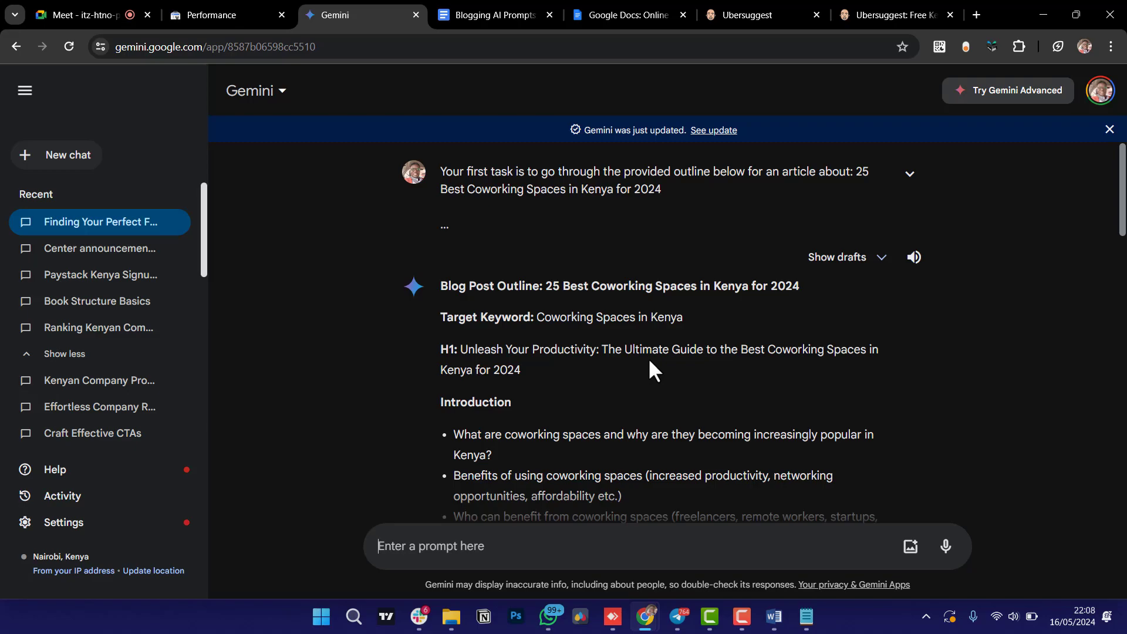
click(504, 11)
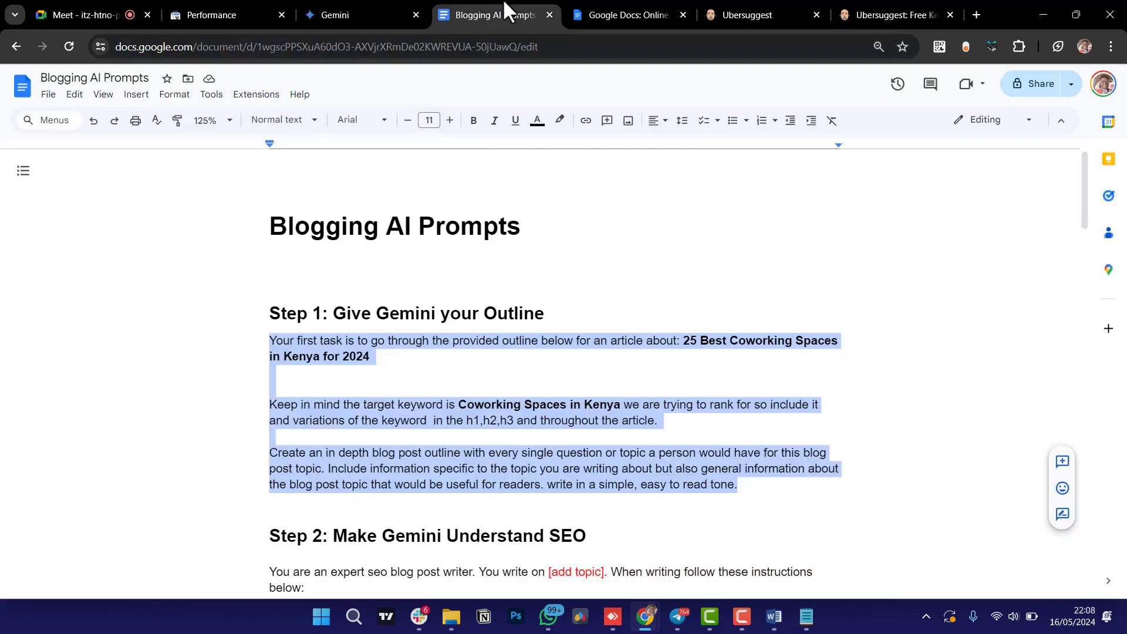
In Word, replace 'Kenya' with 'Nairobi' in the heading '25 Best Coworking Spaces in Kenya for 2024'.
click(574, 373)
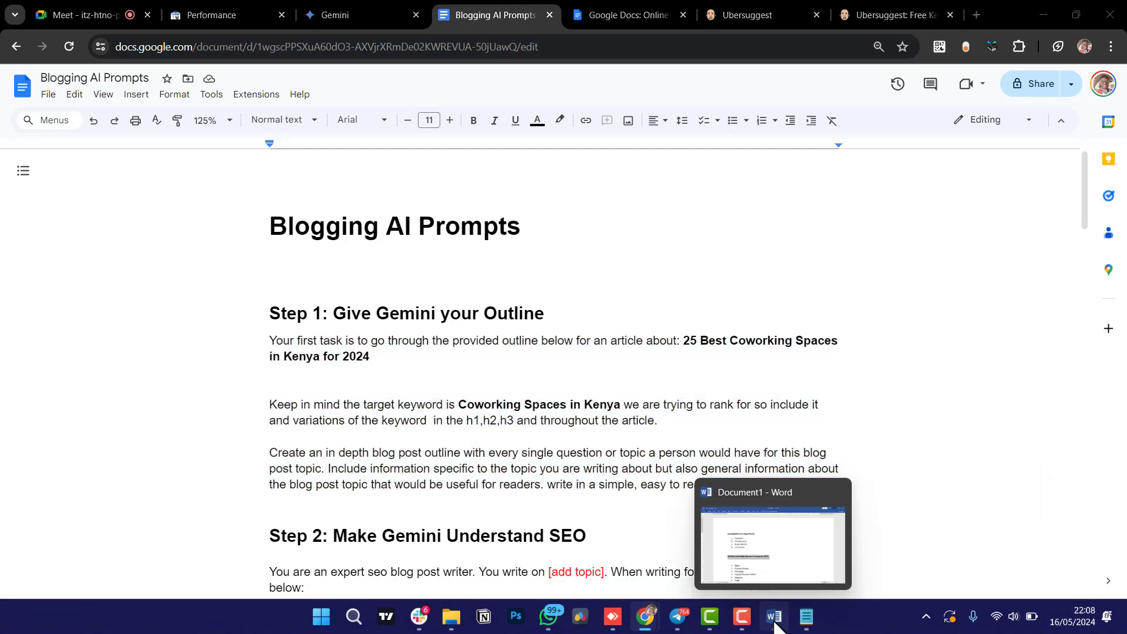
click(774, 617)
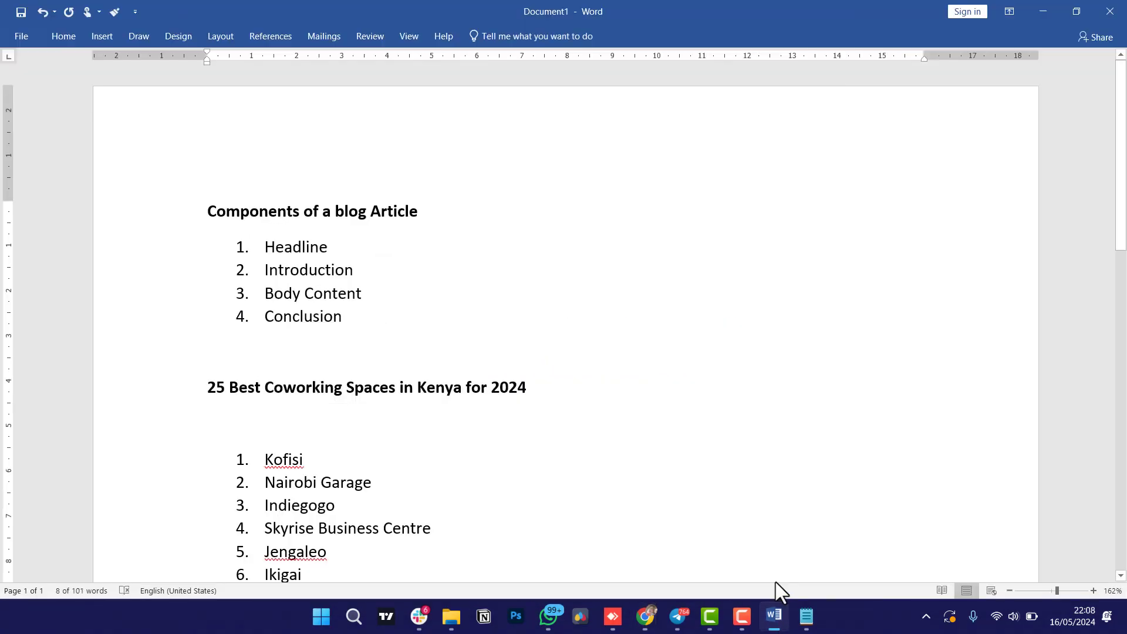
click(774, 466)
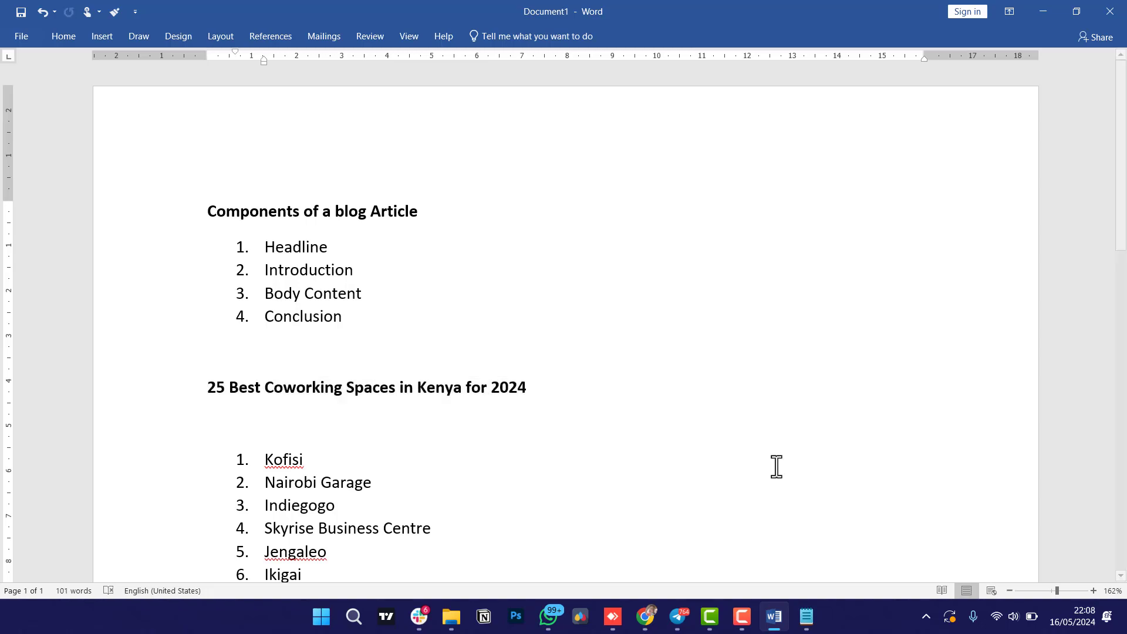
scroll(545, 463, down, 5)
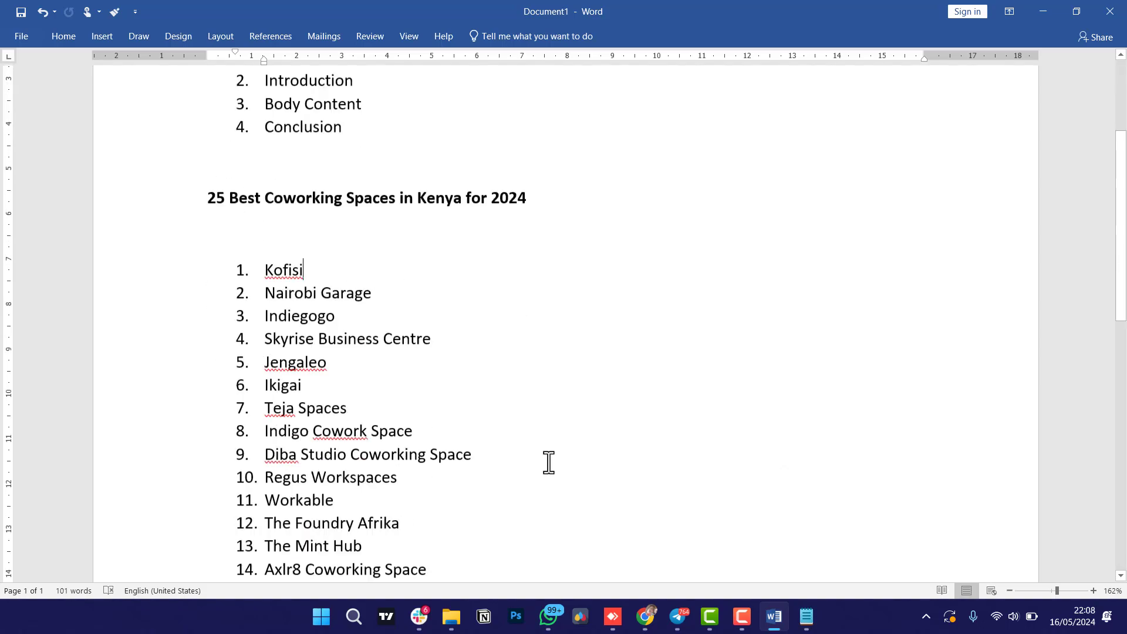
scroll(378, 238, up, 3)
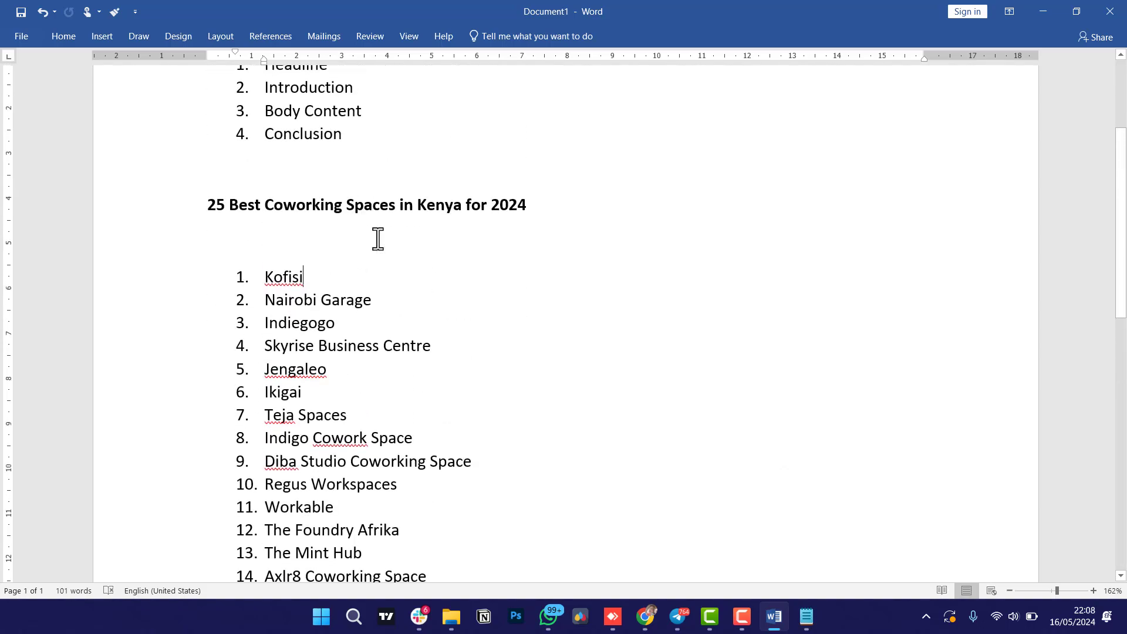
click(462, 207)
key(BackSpace)
key(BackSpace)
key(BackSpace)
key(BackSpace)
key(BackSpace)
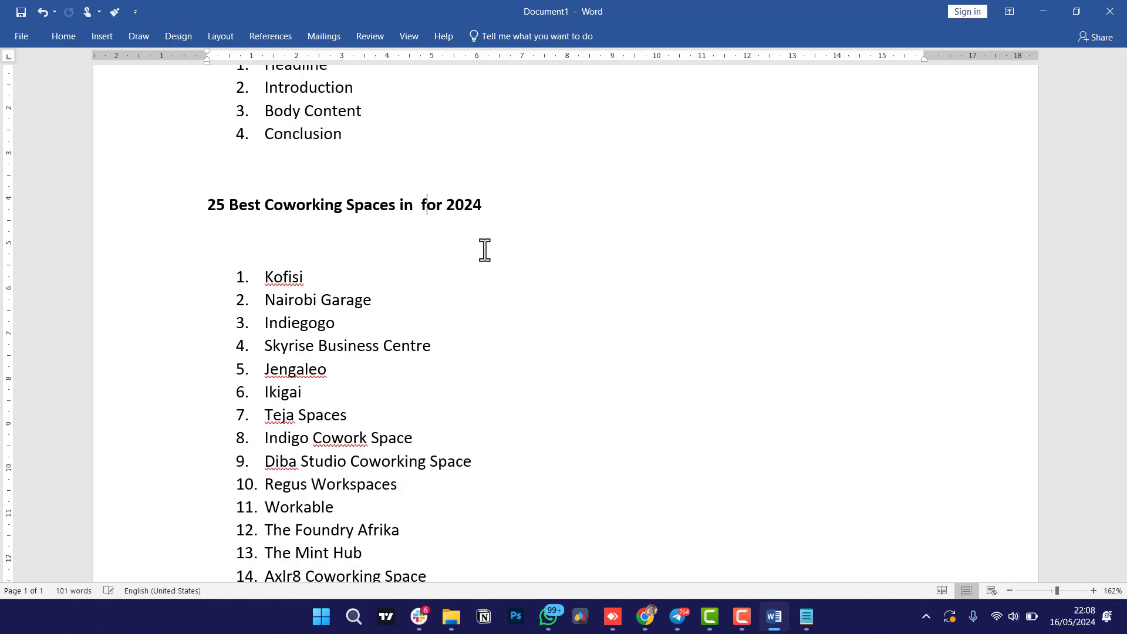
text(Nairo)
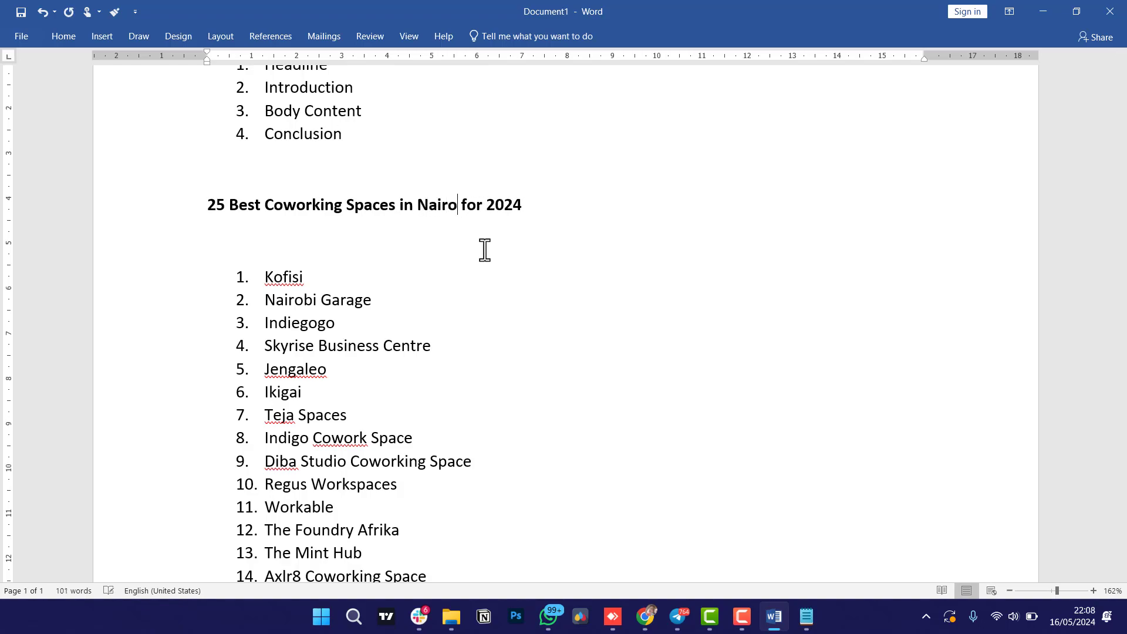
text(bi)
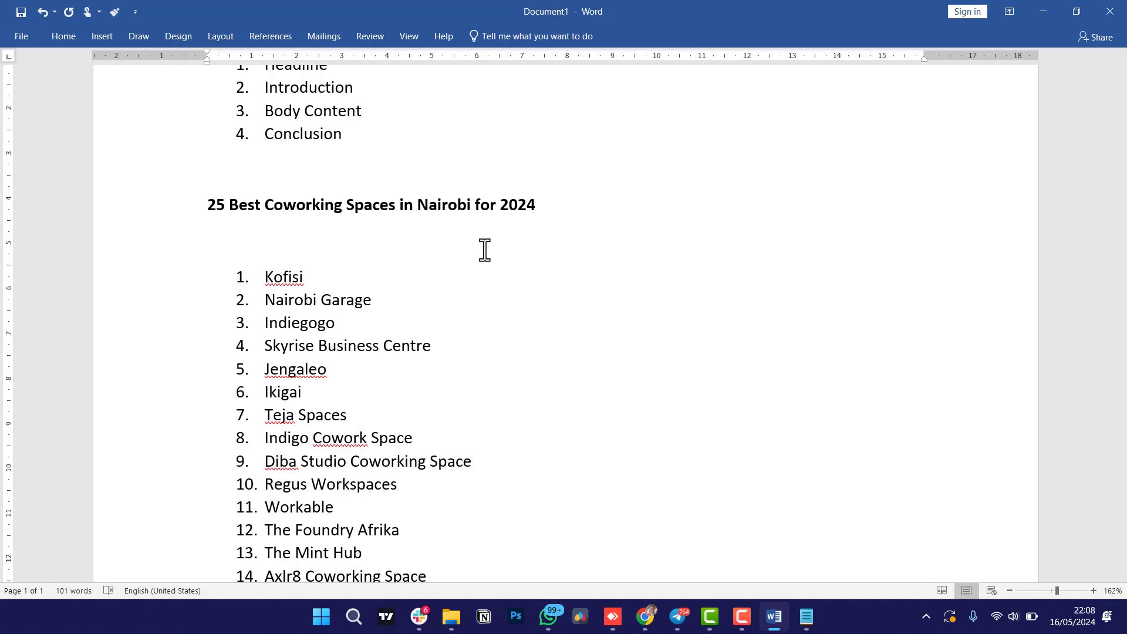
Change 'Kenya' to 'Nairobi' in the Step 1 prompt's article title.
click(785, 623)
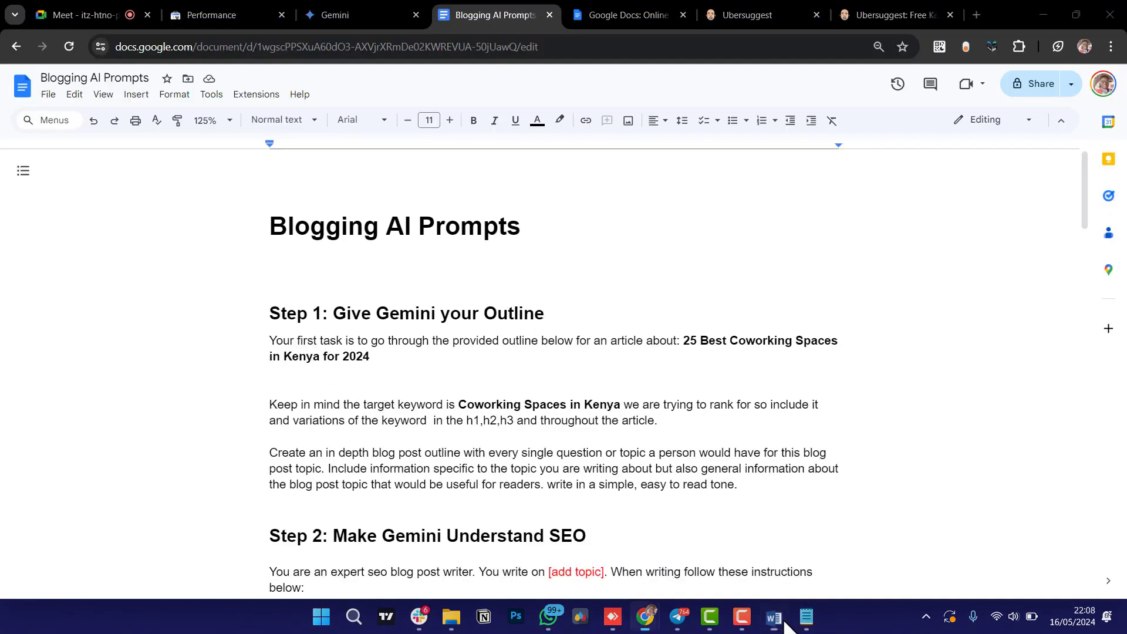
click(321, 357)
key(BackSpace)
key(BackSpace)
key(BackSpace)
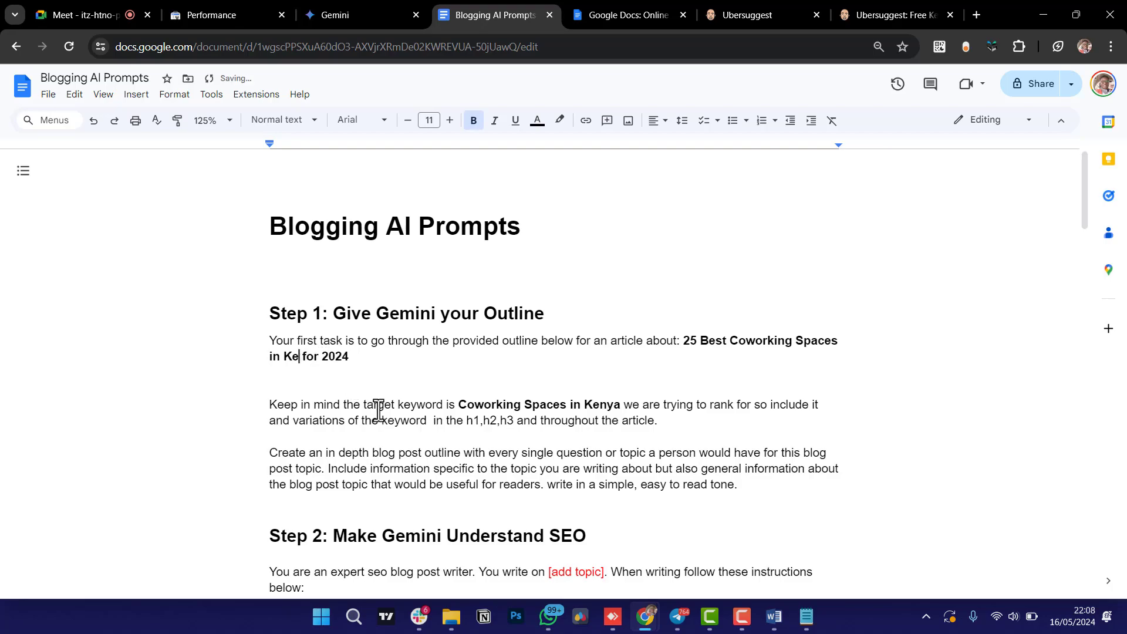
key(BackSpace)
key(BackSpace)
text(Nairobi)
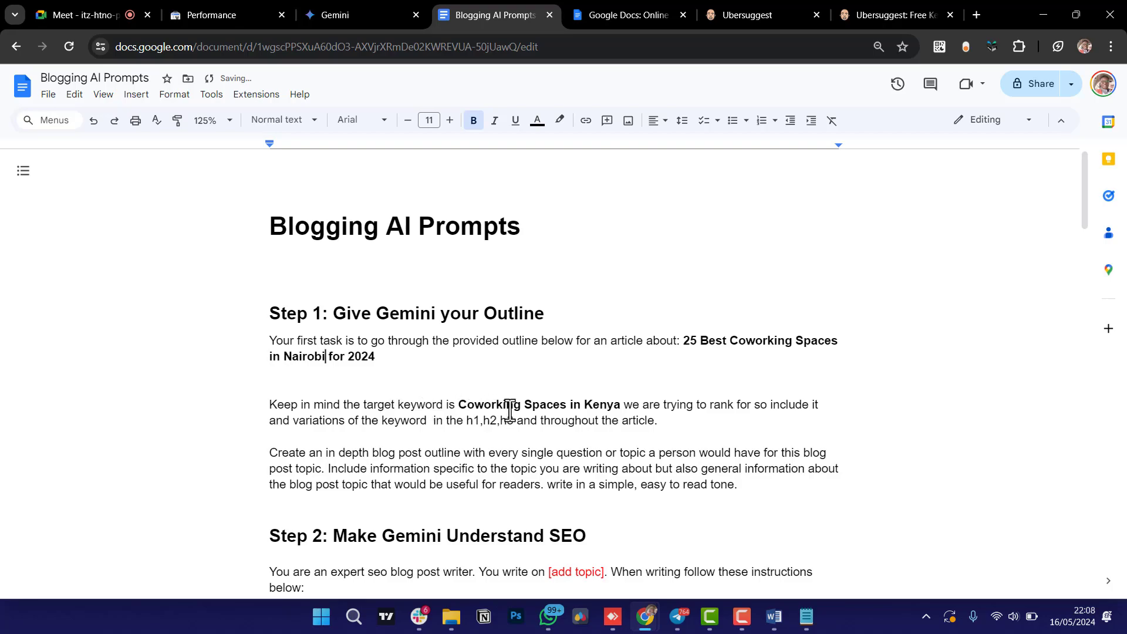
Make the target keyword 'Coworking Spaces in Nairobi' and select the three Step 1 paragraphs.
click(620, 405)
key(BackSpace)
key(BackSpace)
key(BackSpace)
key(BackSpace)
key(BackSpace)
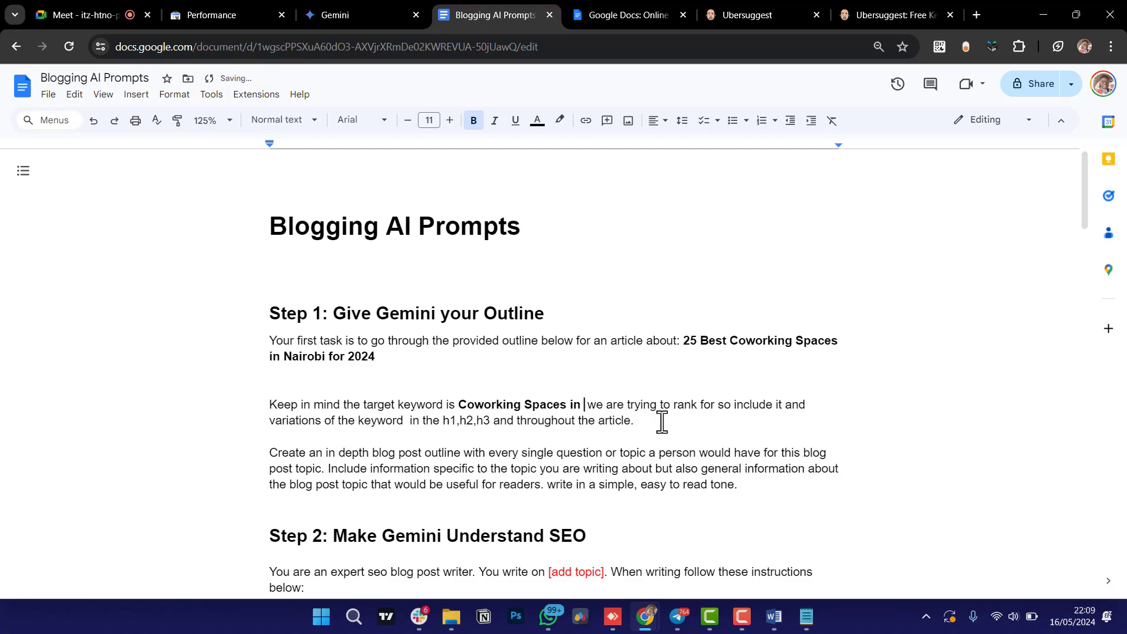
text(Nairo)
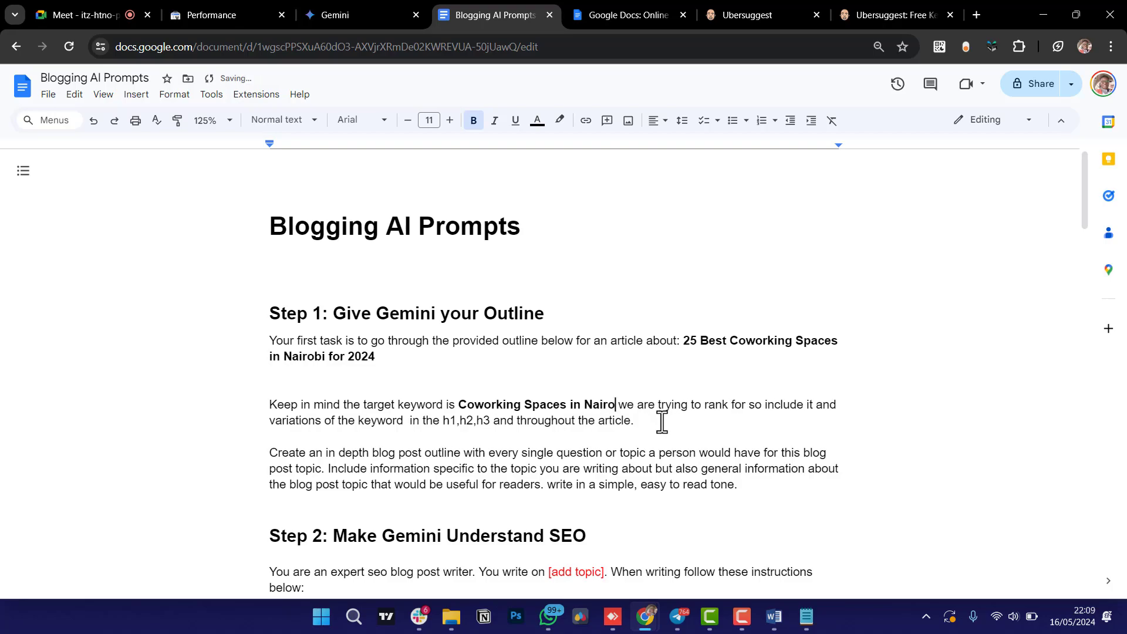
text(bi)
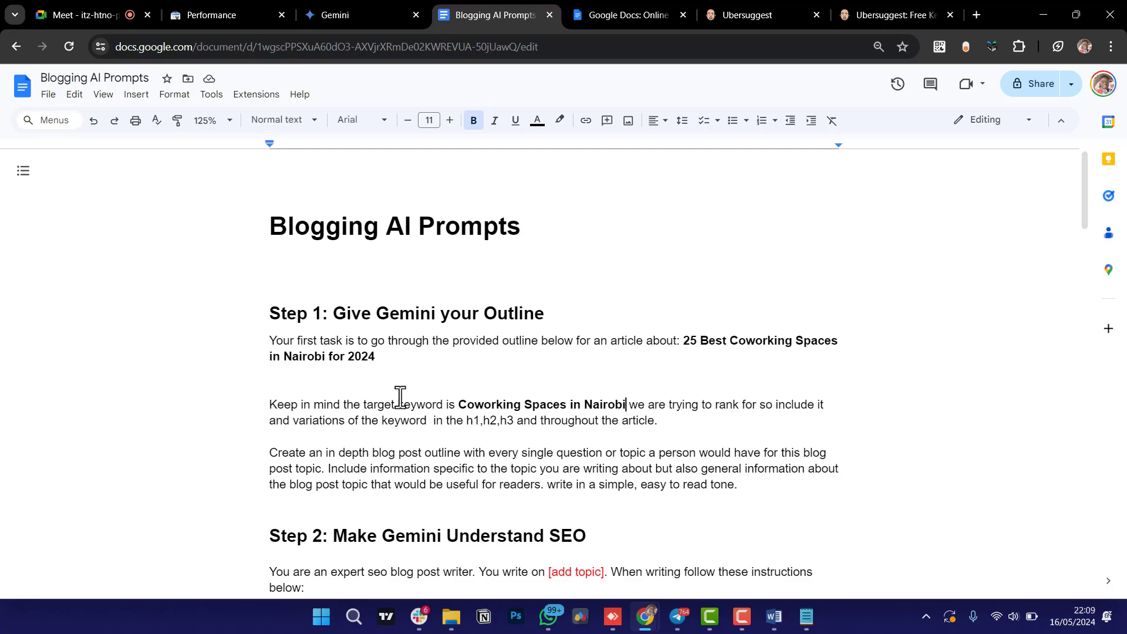
click(808, 623)
click(808, 623)
drag(740, 484, 262, 347)
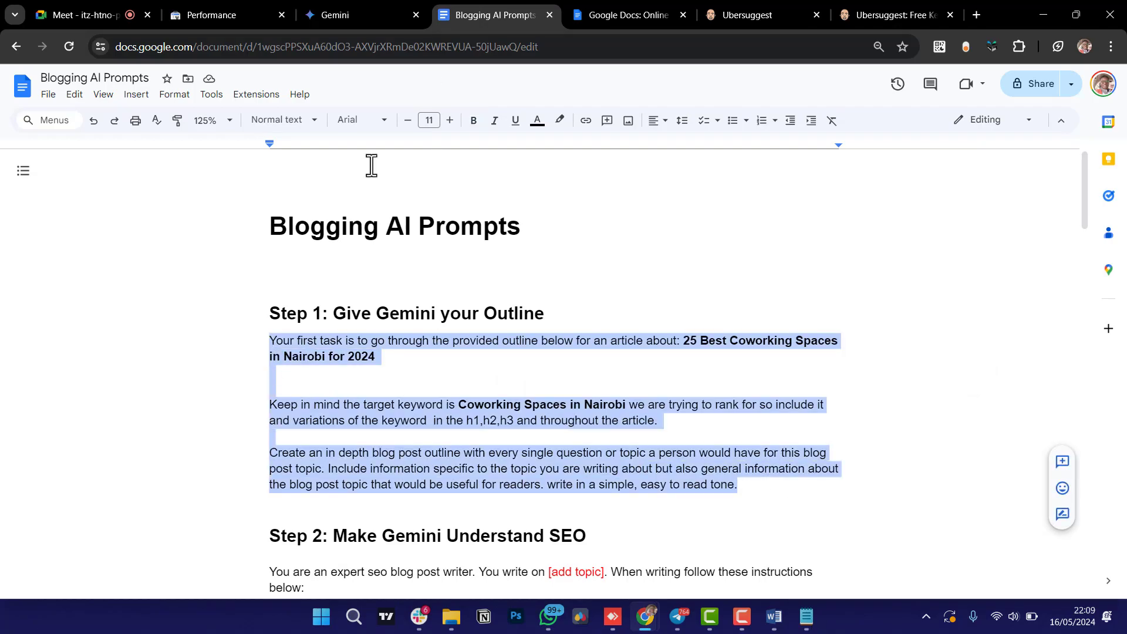
Replace the earlier Gemini outline prompt's text with the revised Nairobi Step 1 prompt.
click(359, 11)
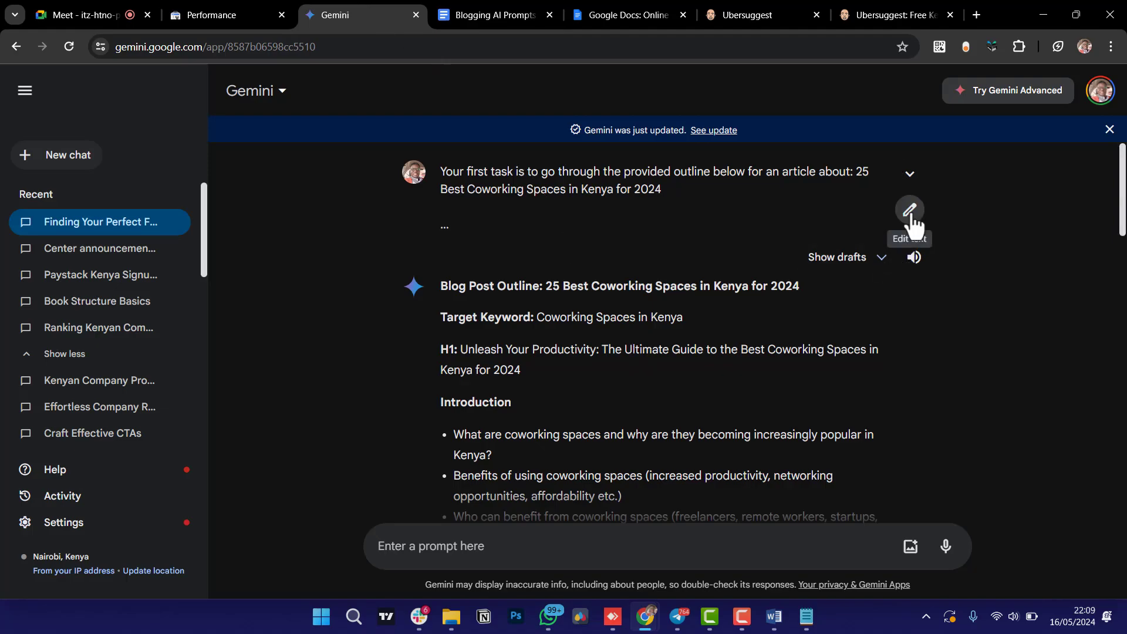
click(910, 210)
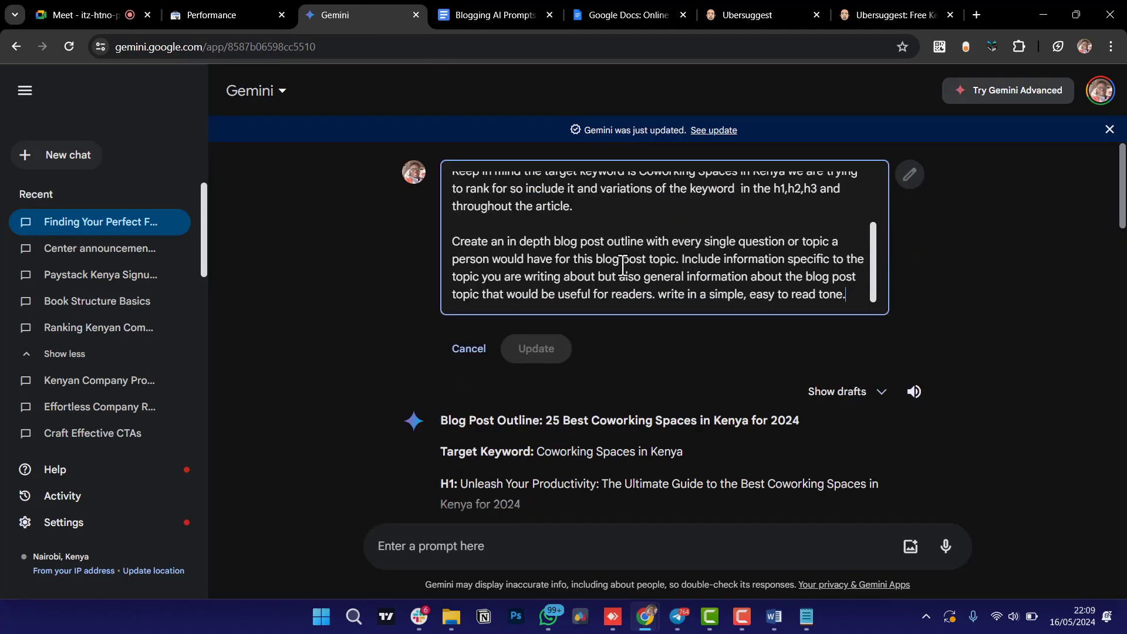
key(ctrl+a)
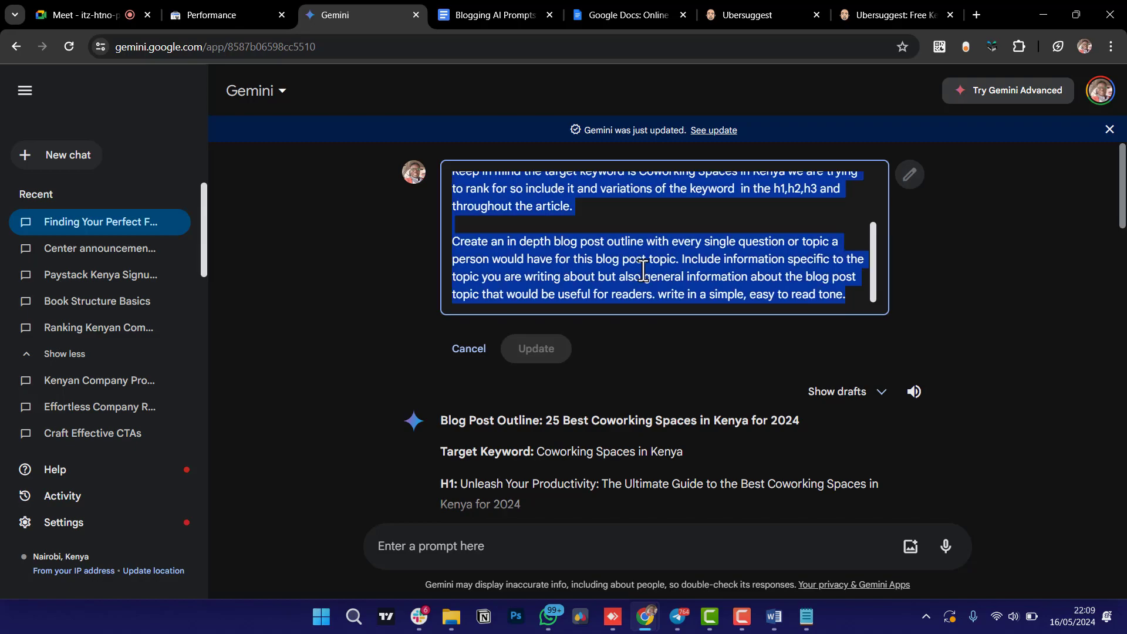
key(BackSpace)
key(ctrl+v)
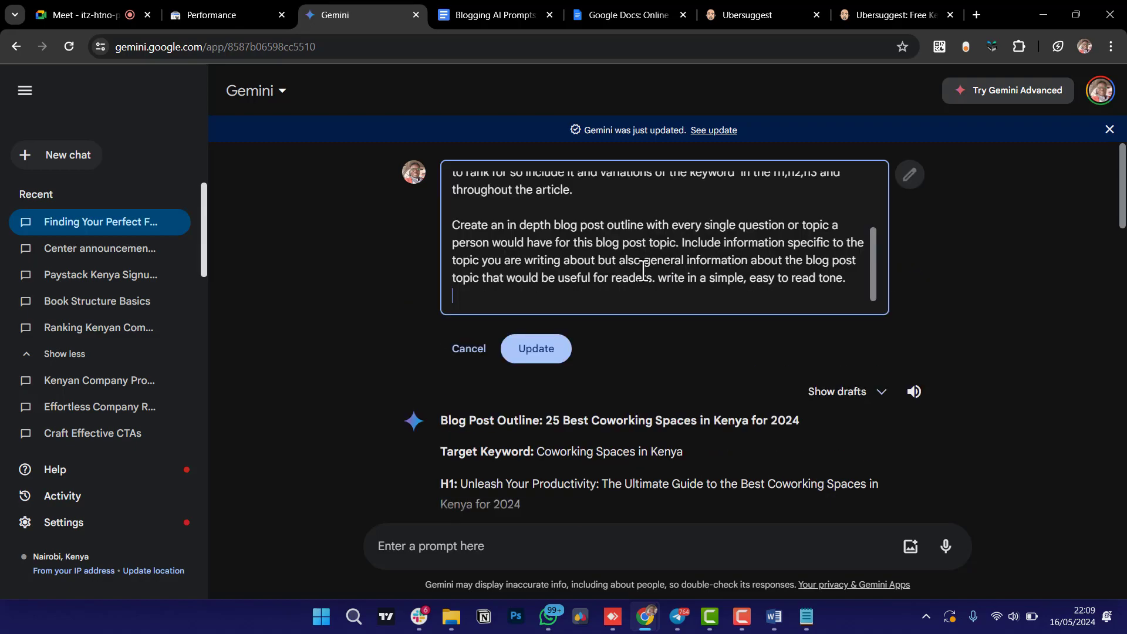
key(Return)
key(Return)
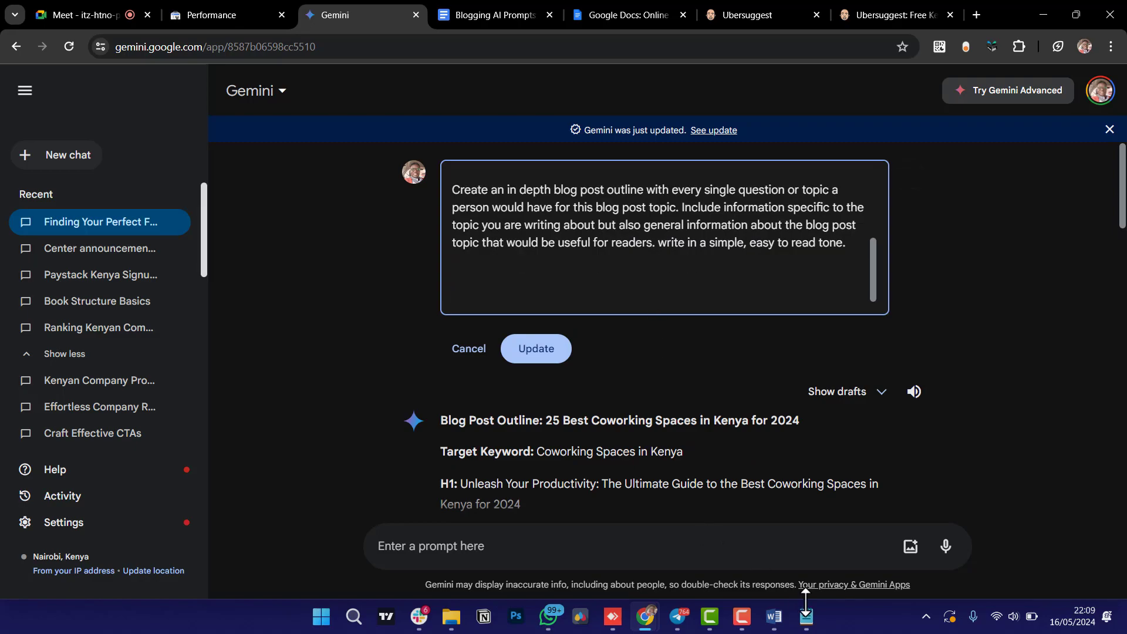
Delete the blank line under the Word heading, then submit the edited Gemini prompt.
click(772, 629)
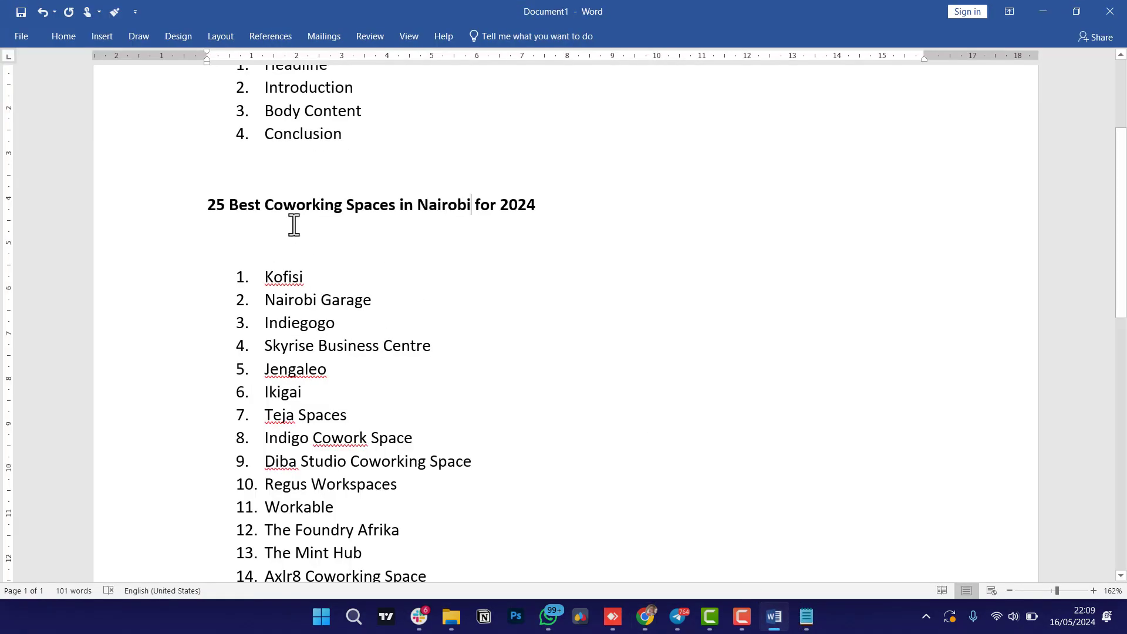
click(254, 237)
key(Delete)
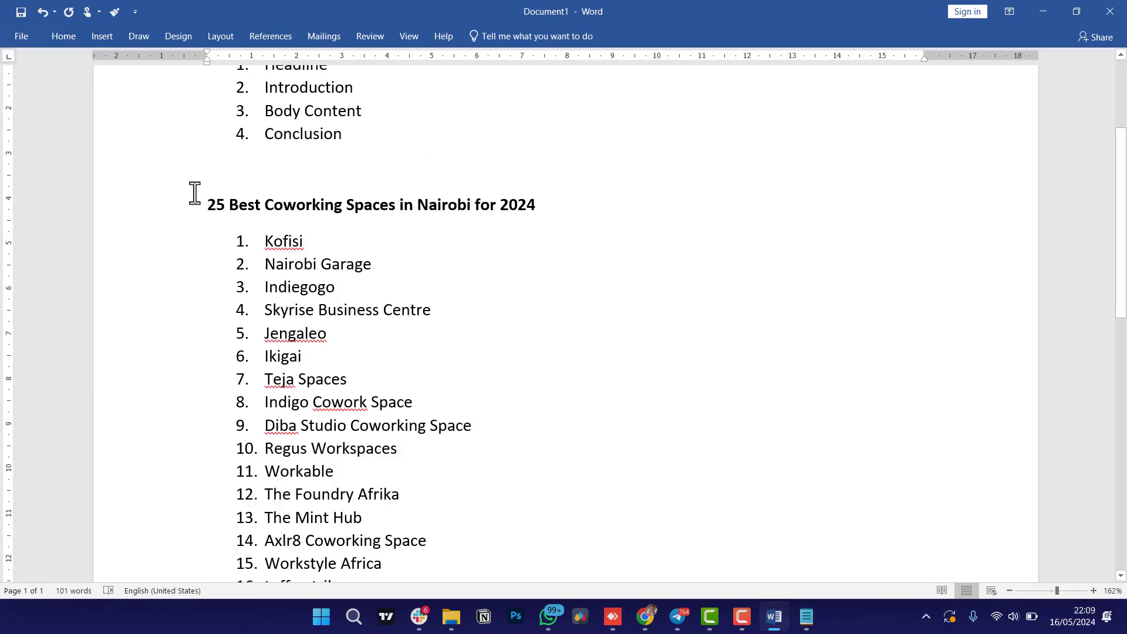
drag(213, 203, 462, 245)
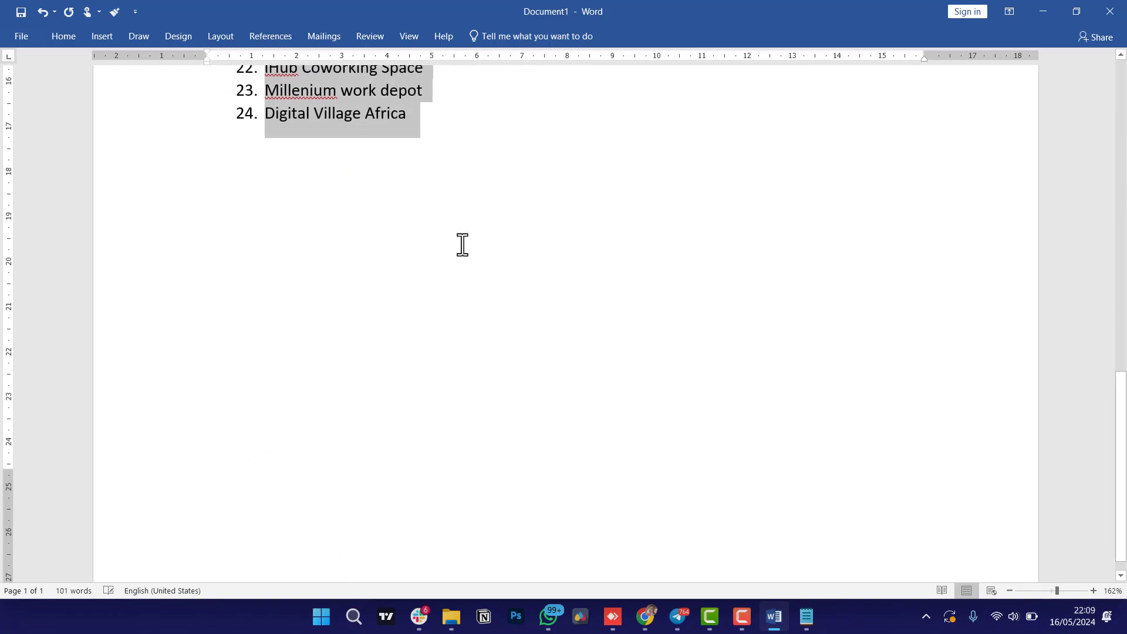
click(1038, 11)
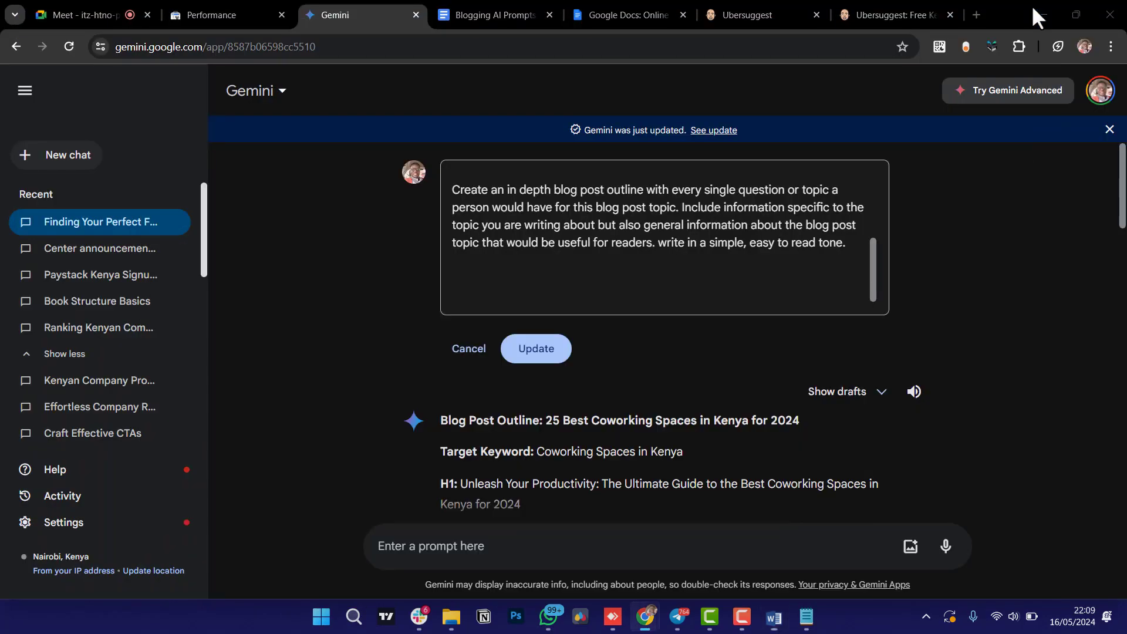
click(536, 349)
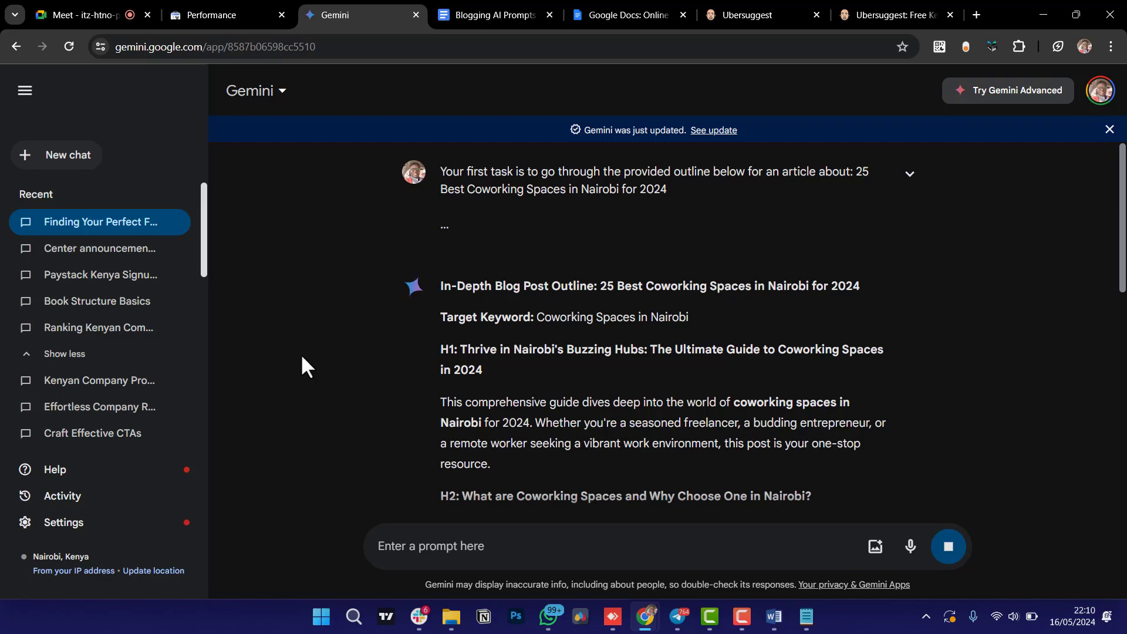
Read through Gemini's Nairobi outline to its FAQs and closing paragraph, then return to Blogging AI Prompts.
scroll(327, 386, down, 2)
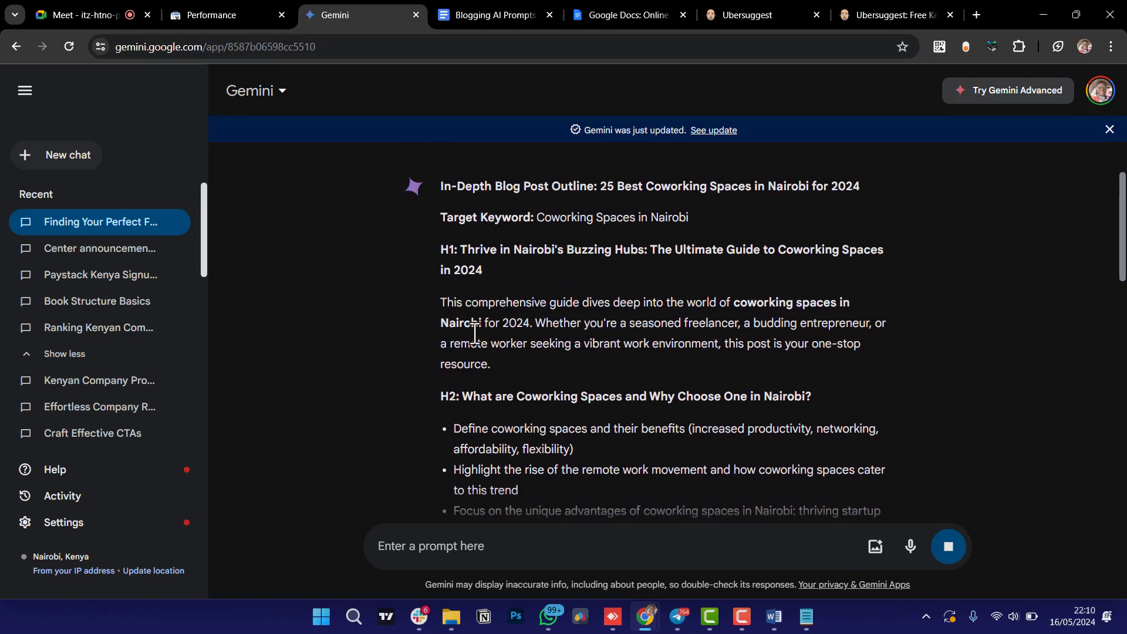
scroll(480, 346, down, 1)
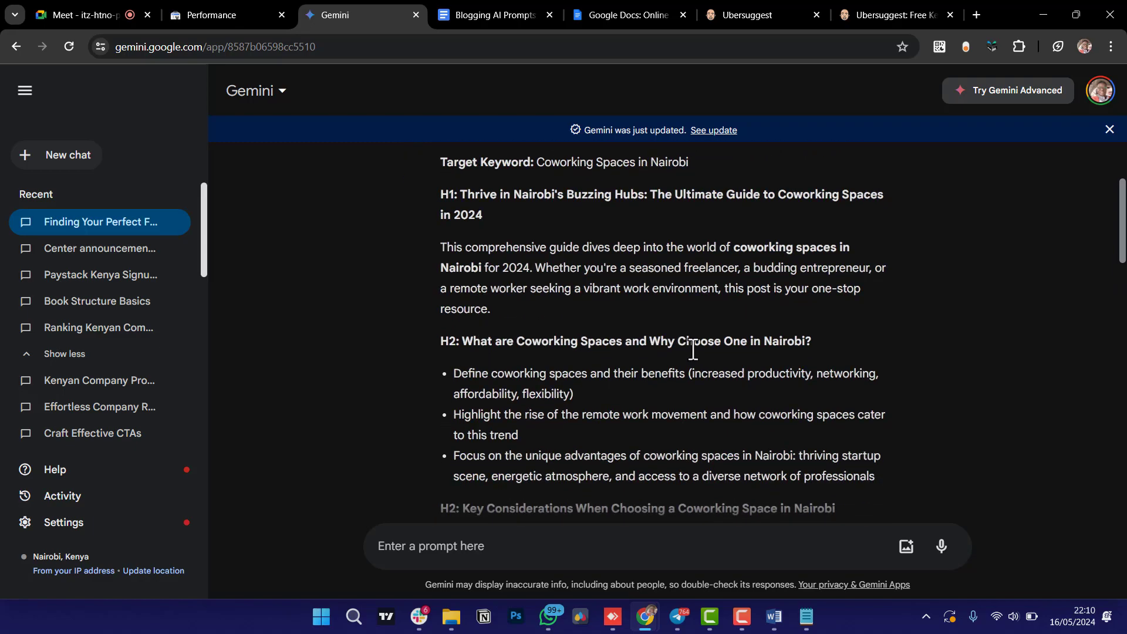
scroll(693, 349, down, 2)
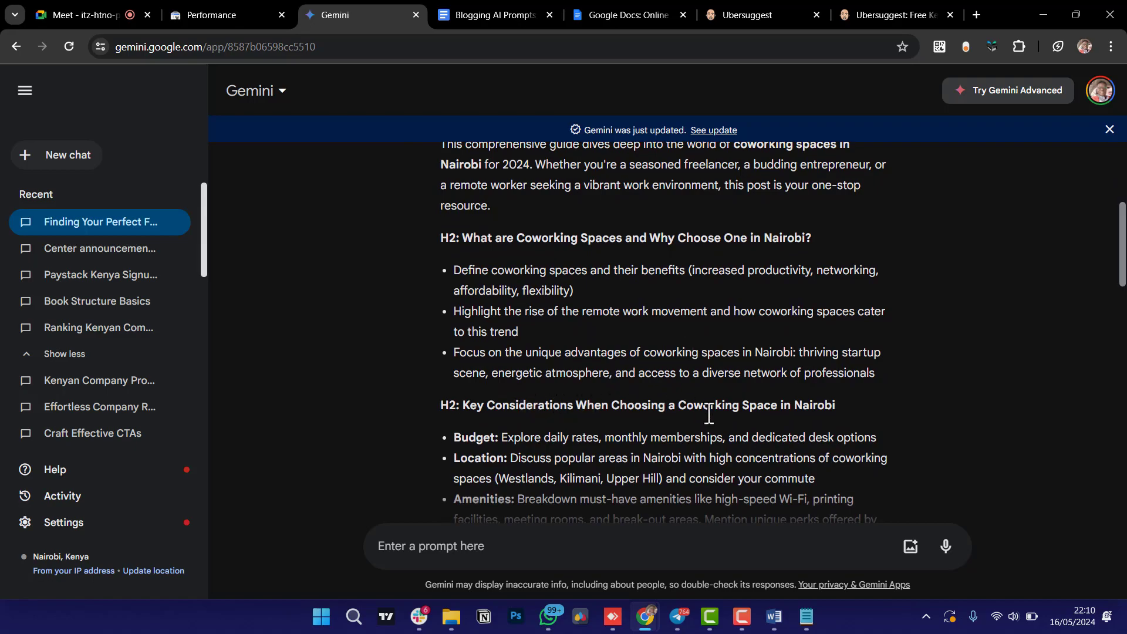
scroll(751, 415, down, 4)
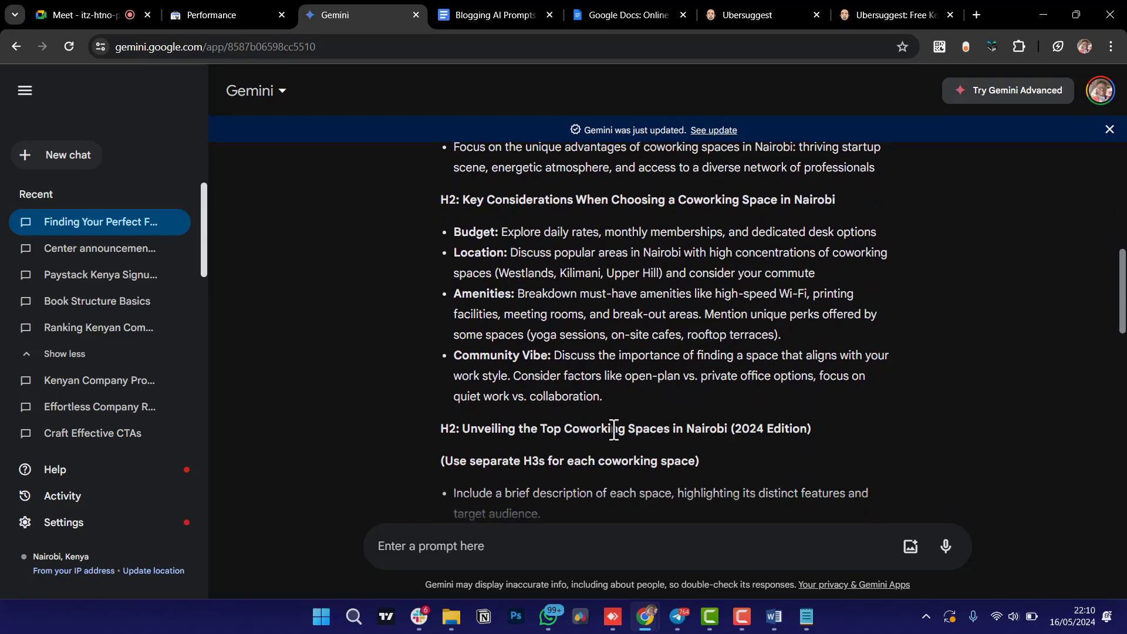
scroll(692, 427, down, 2)
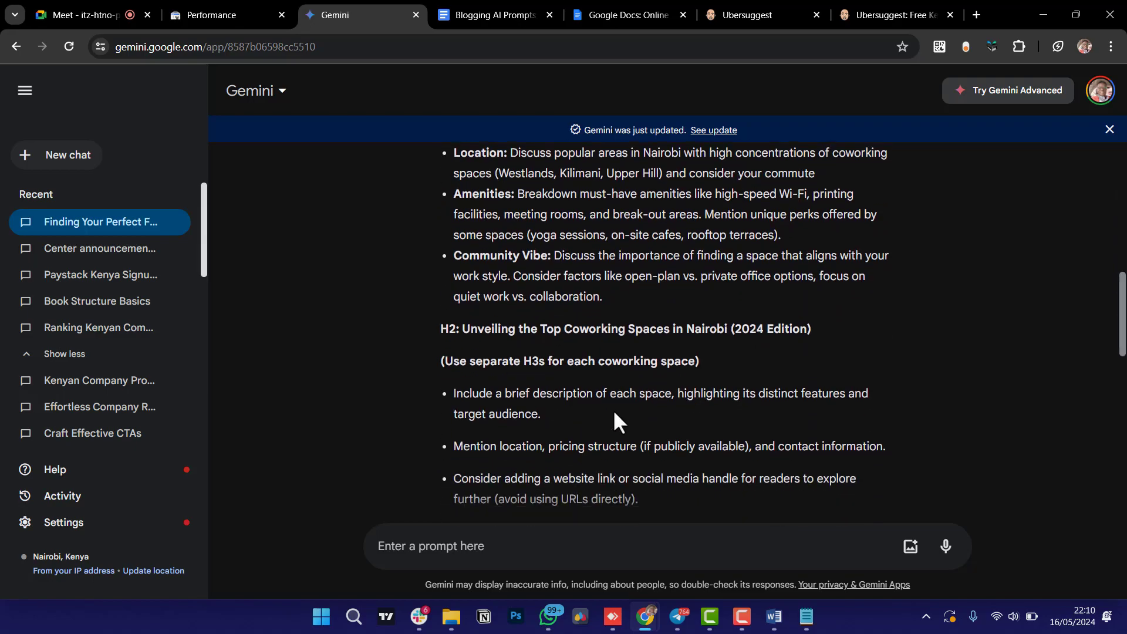
scroll(614, 414, down, 2)
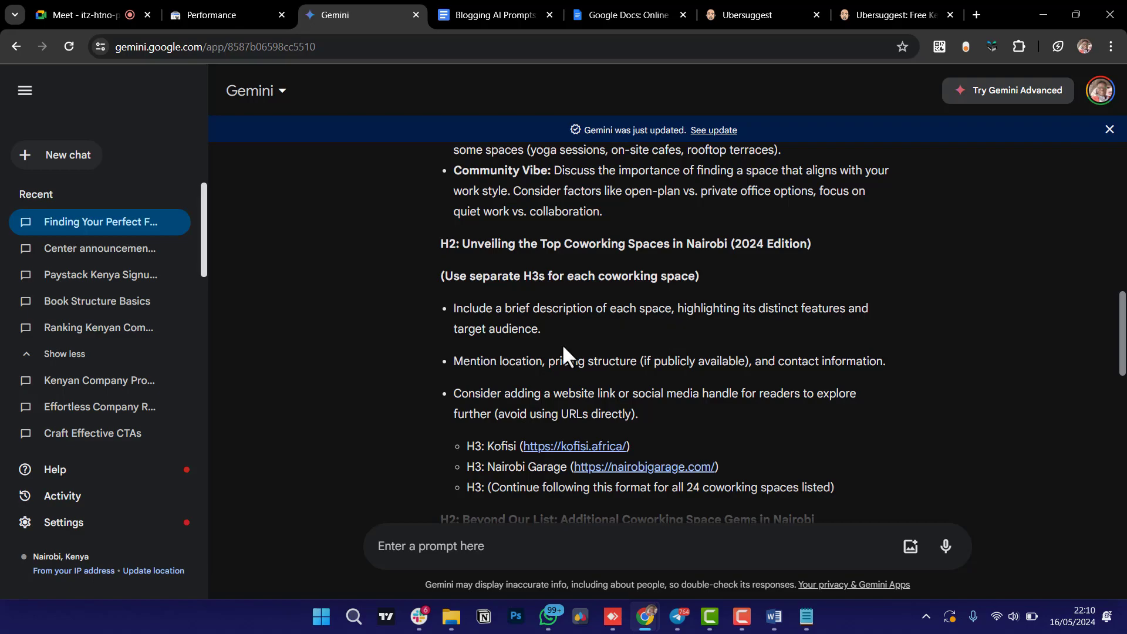
scroll(562, 343, down, 1)
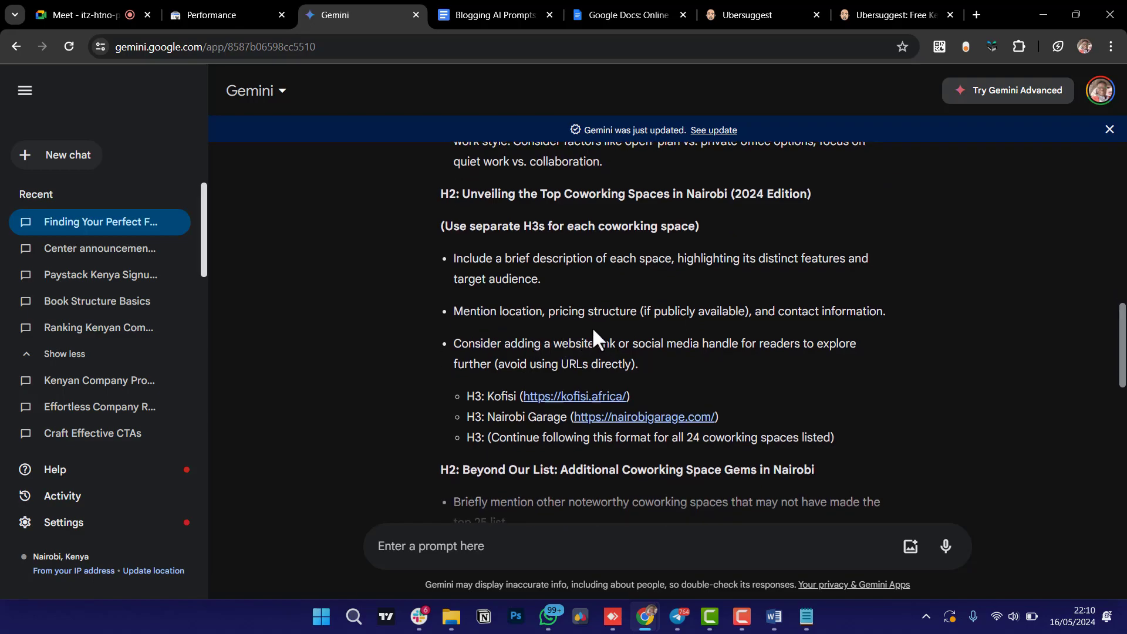
scroll(591, 326, down, 1)
scroll(503, 395, down, 1)
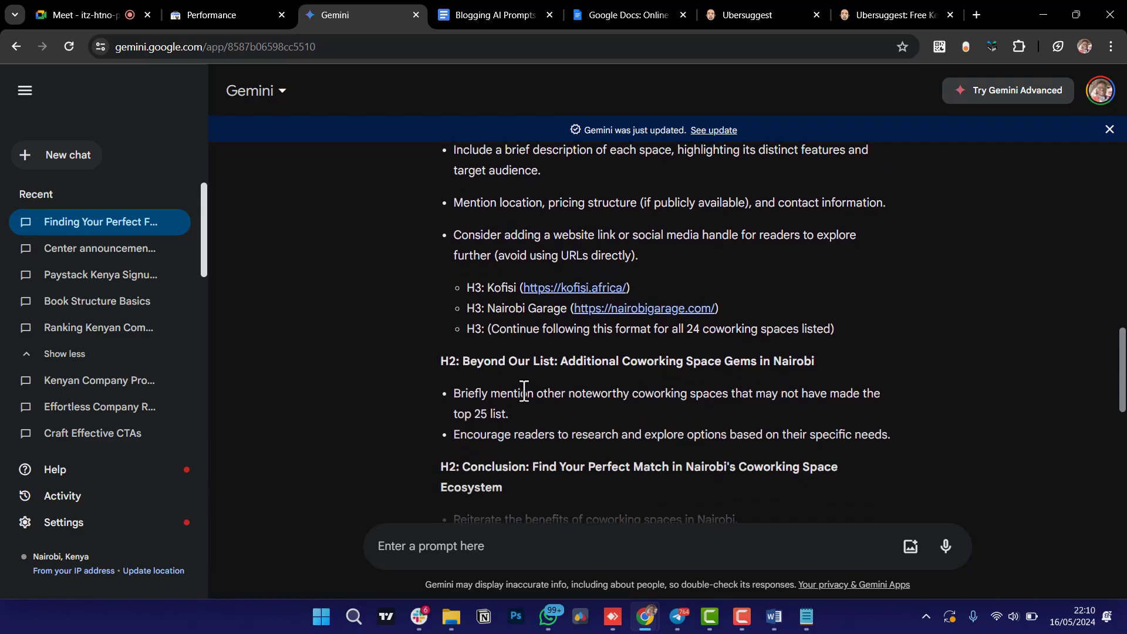
scroll(695, 381, down, 1)
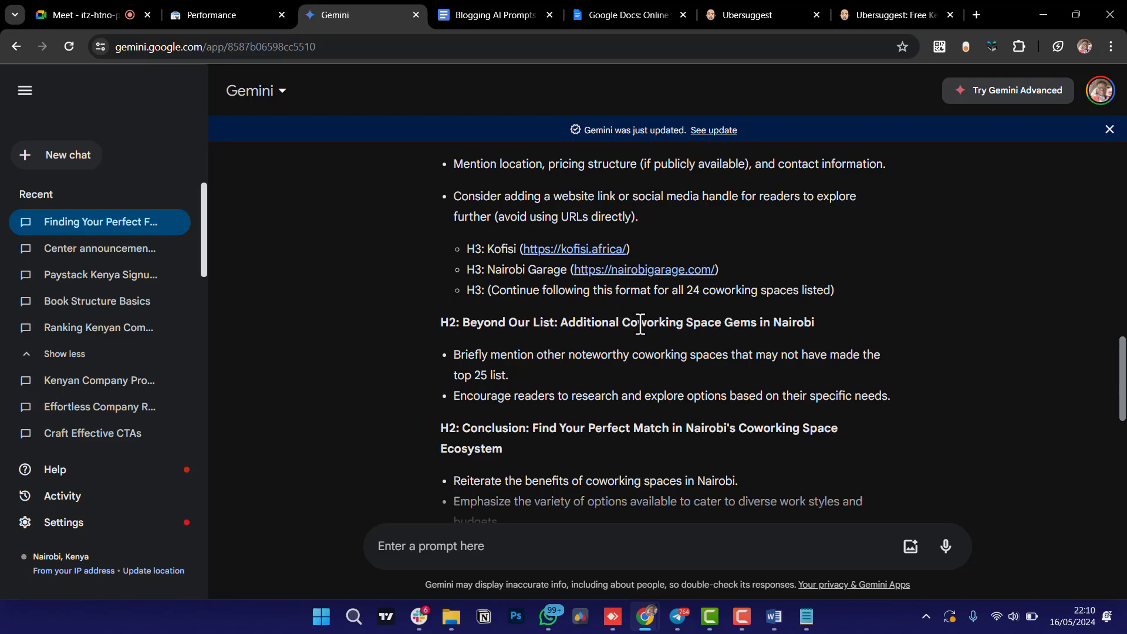
scroll(612, 368, down, 1)
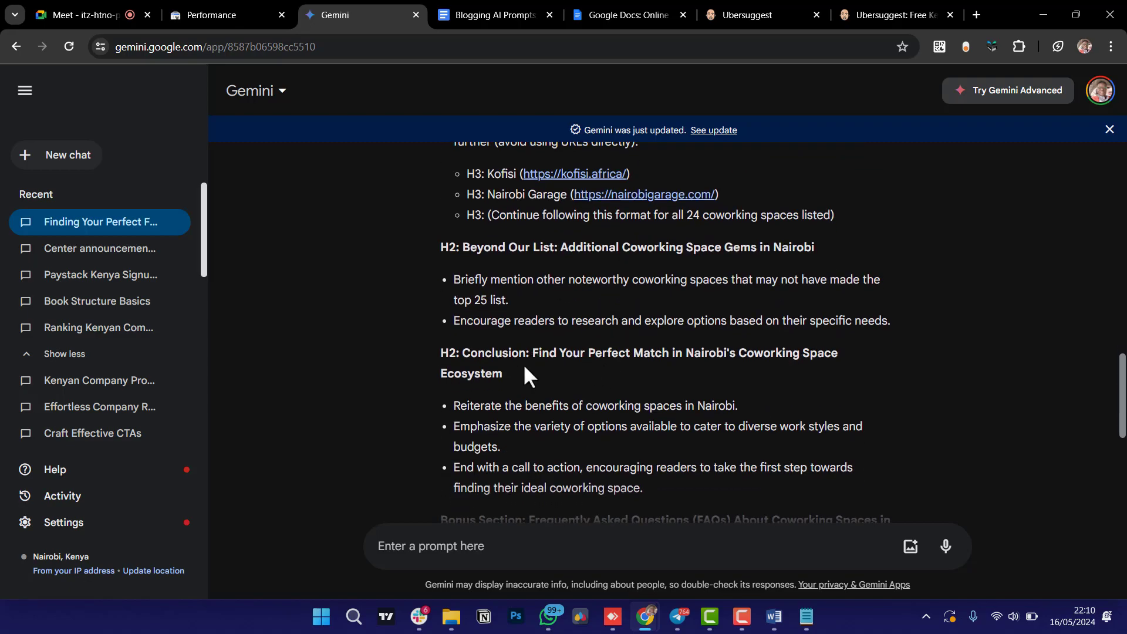
scroll(646, 376, down, 2)
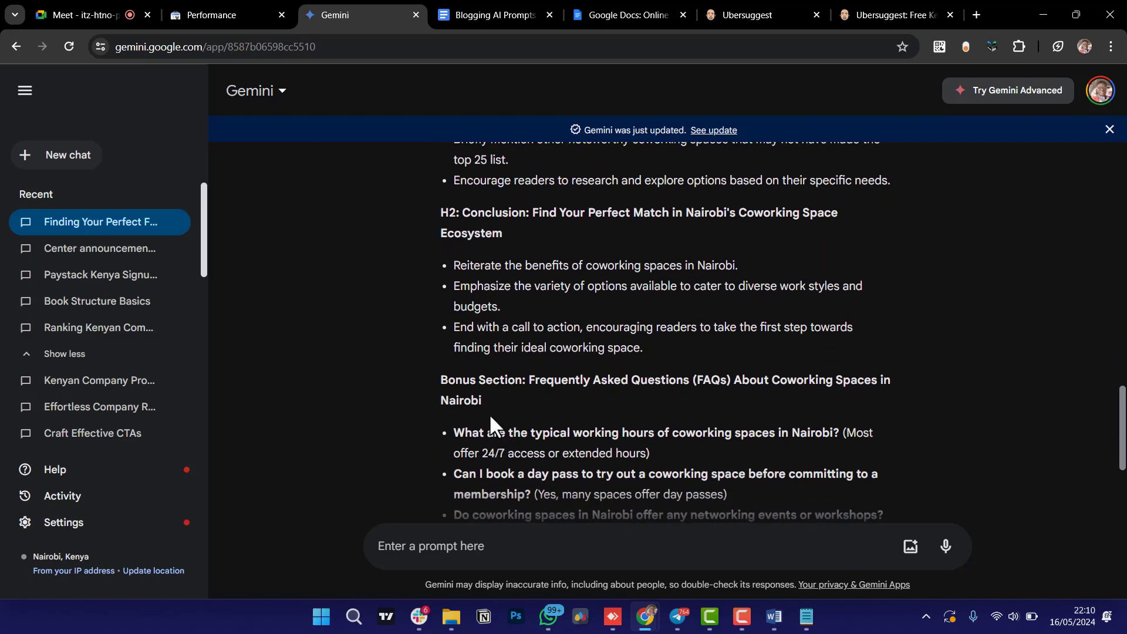
scroll(612, 393, down, 2)
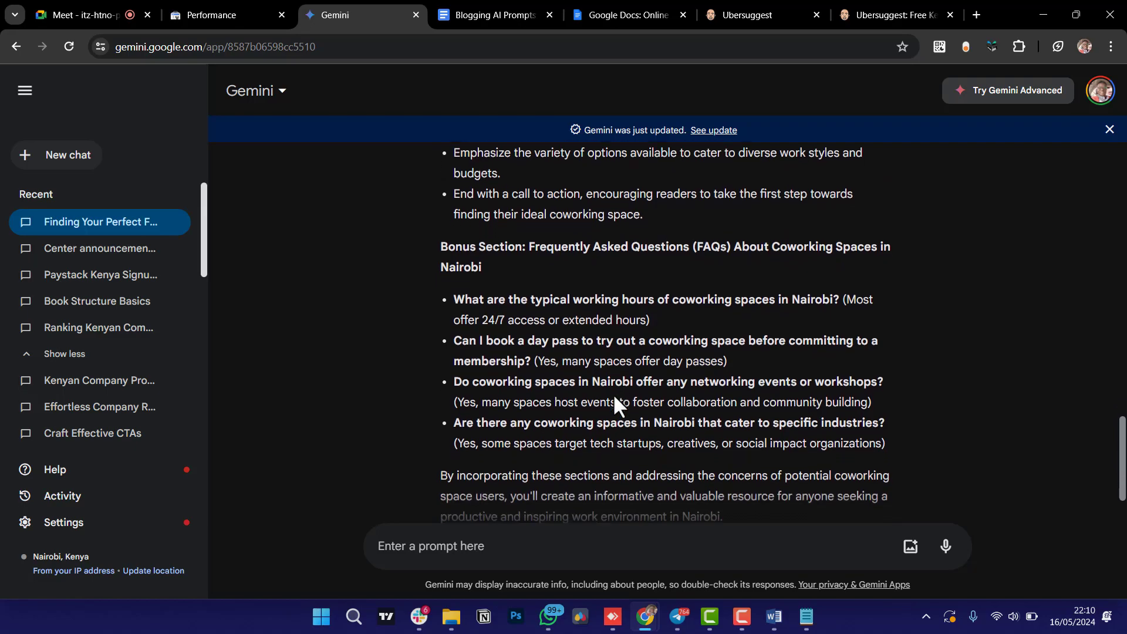
scroll(613, 393, down, 1)
scroll(612, 393, up, 6)
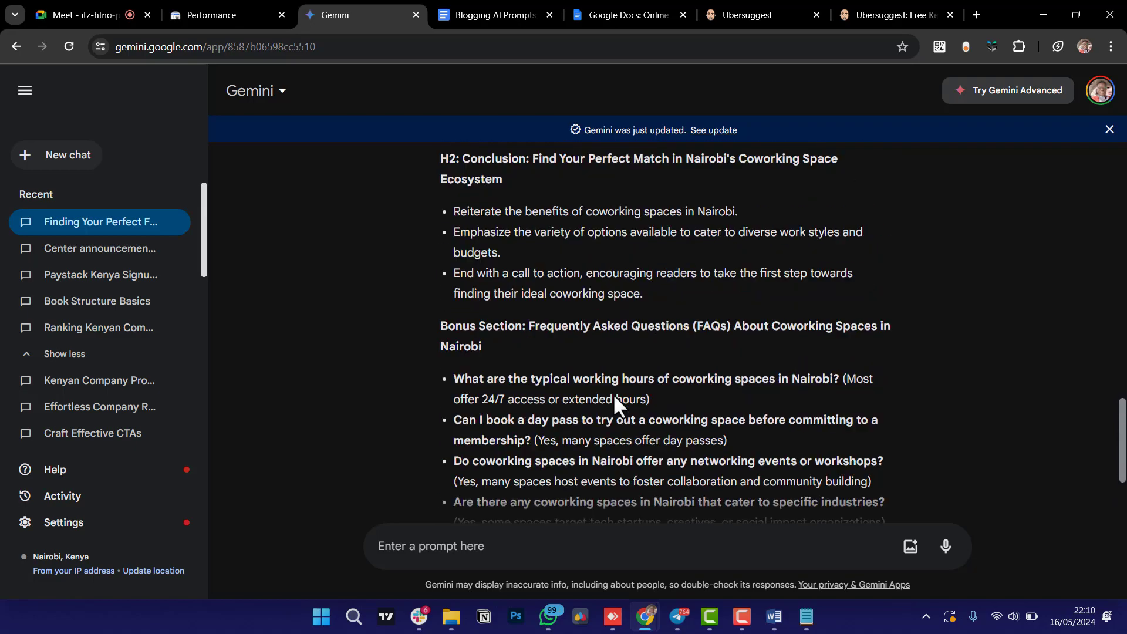
scroll(613, 393, up, 2)
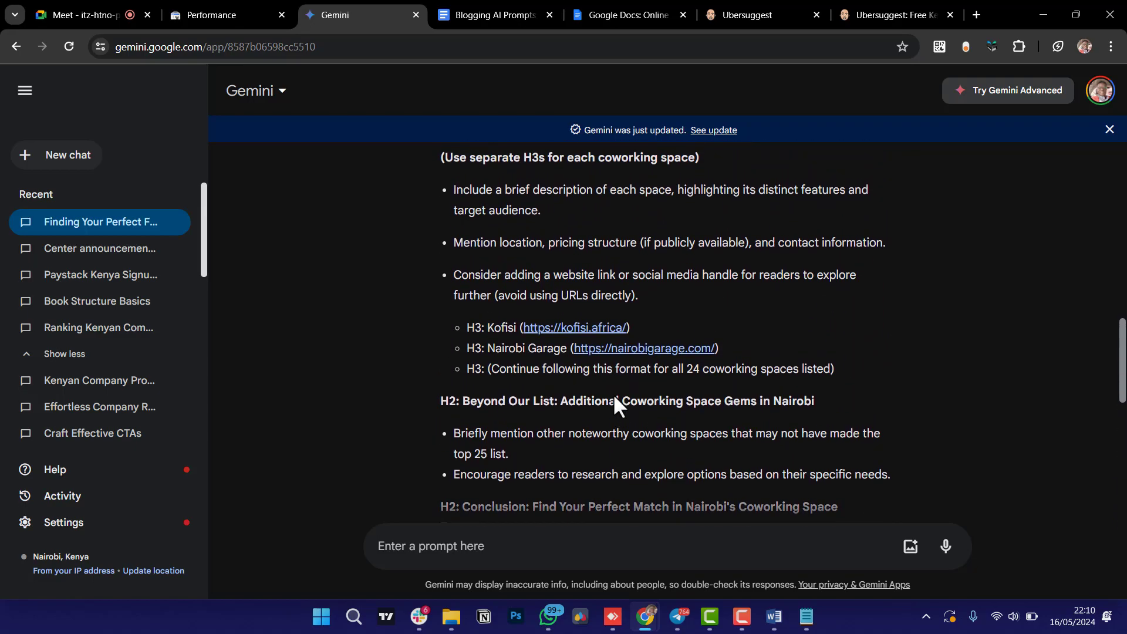
scroll(614, 399, up, 2)
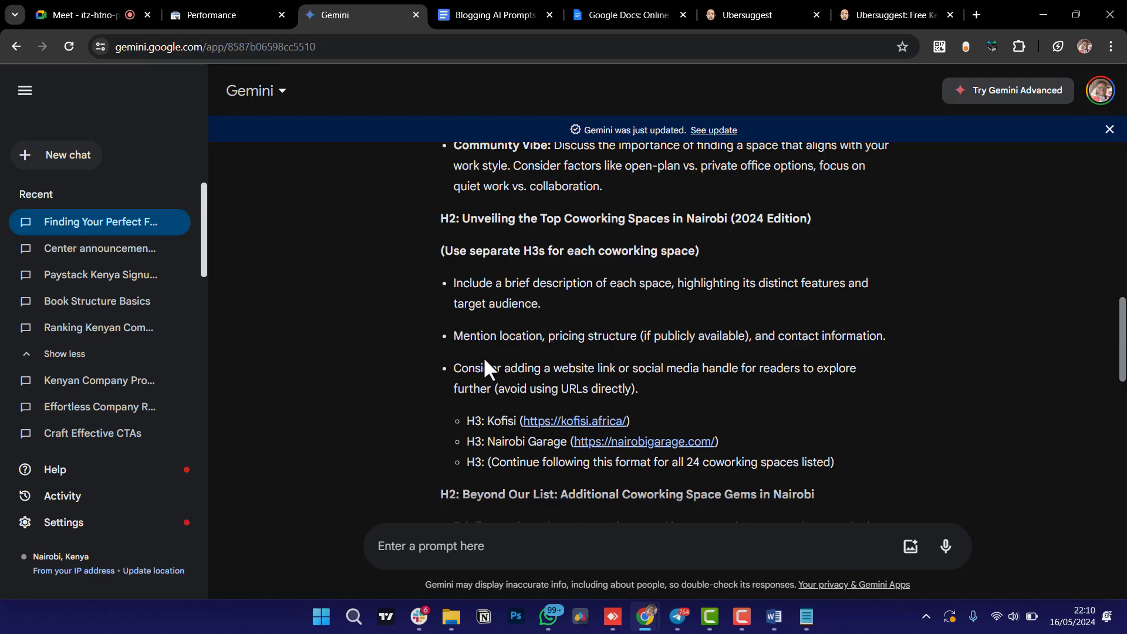
scroll(481, 380, down, 1)
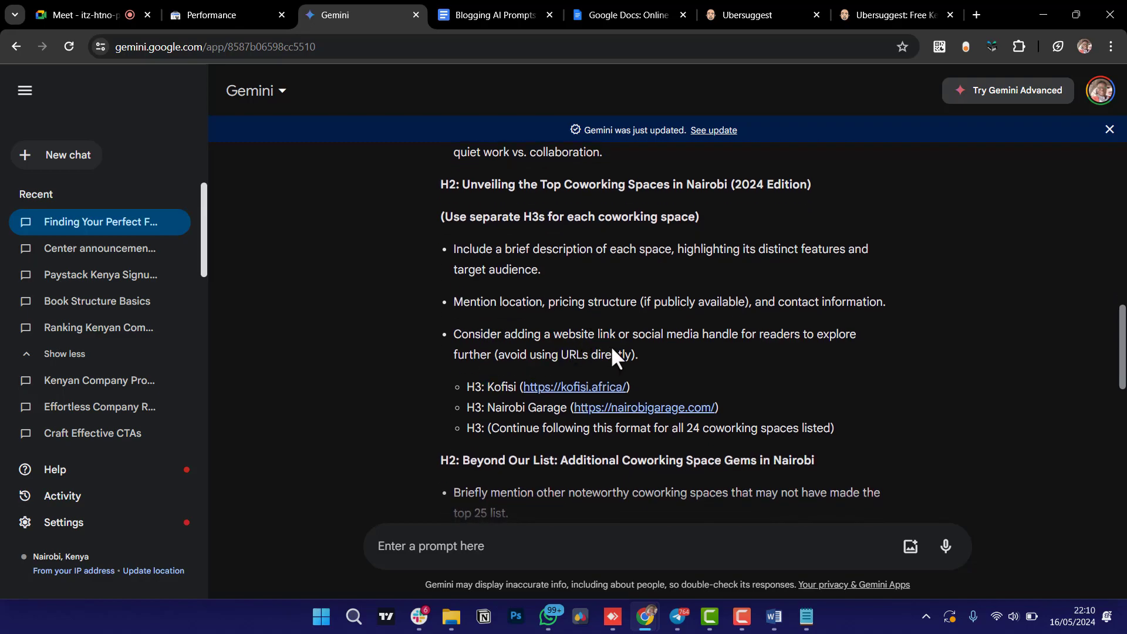
scroll(610, 353, down, 1)
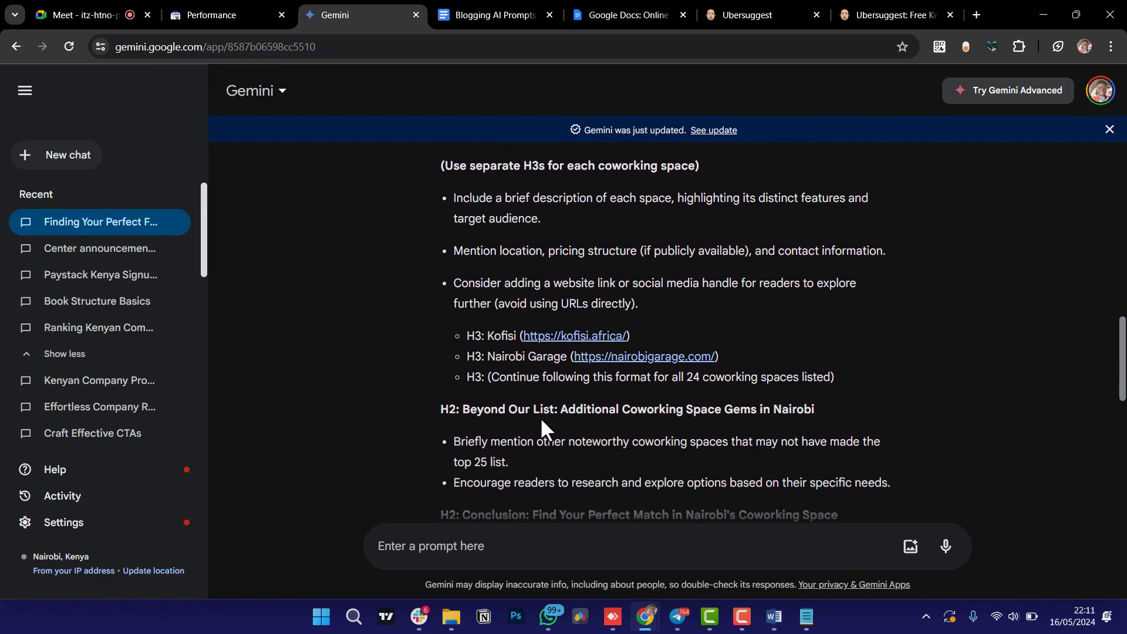
scroll(541, 421, down, 1)
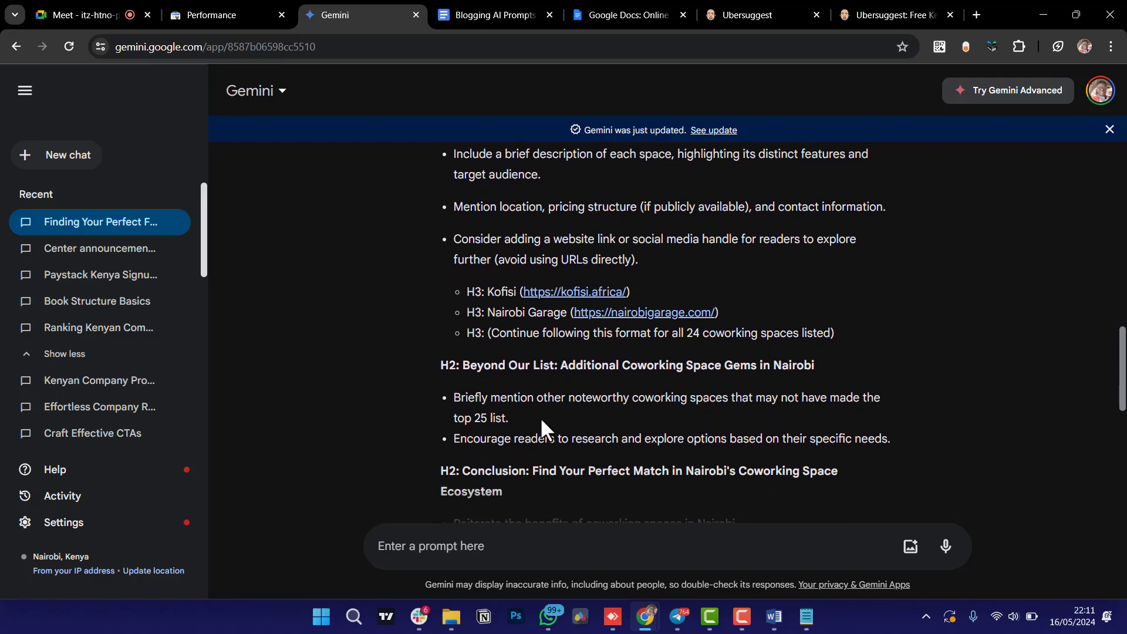
scroll(540, 416, down, 1)
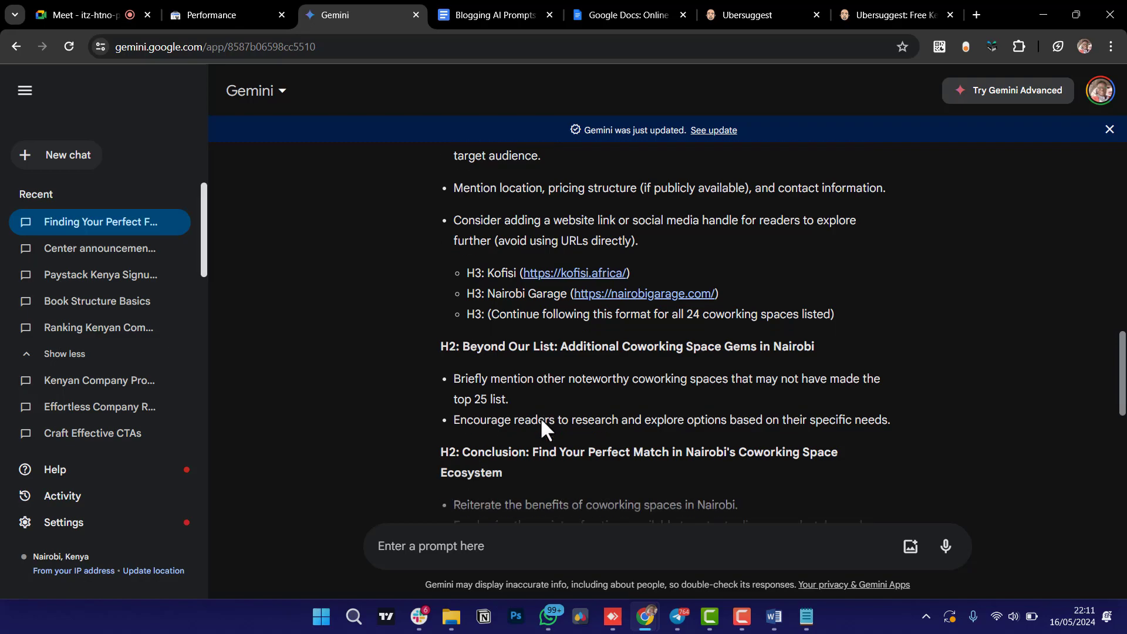
scroll(540, 416, down, 1)
scroll(540, 417, down, 3)
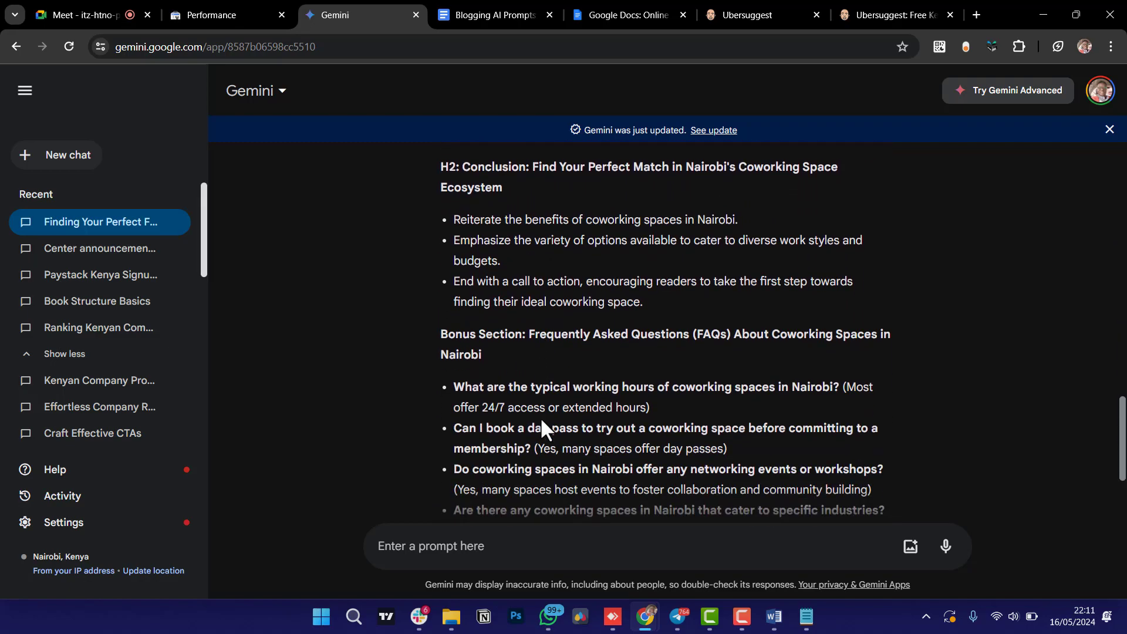
scroll(541, 422, up, 3)
scroll(542, 422, down, 1)
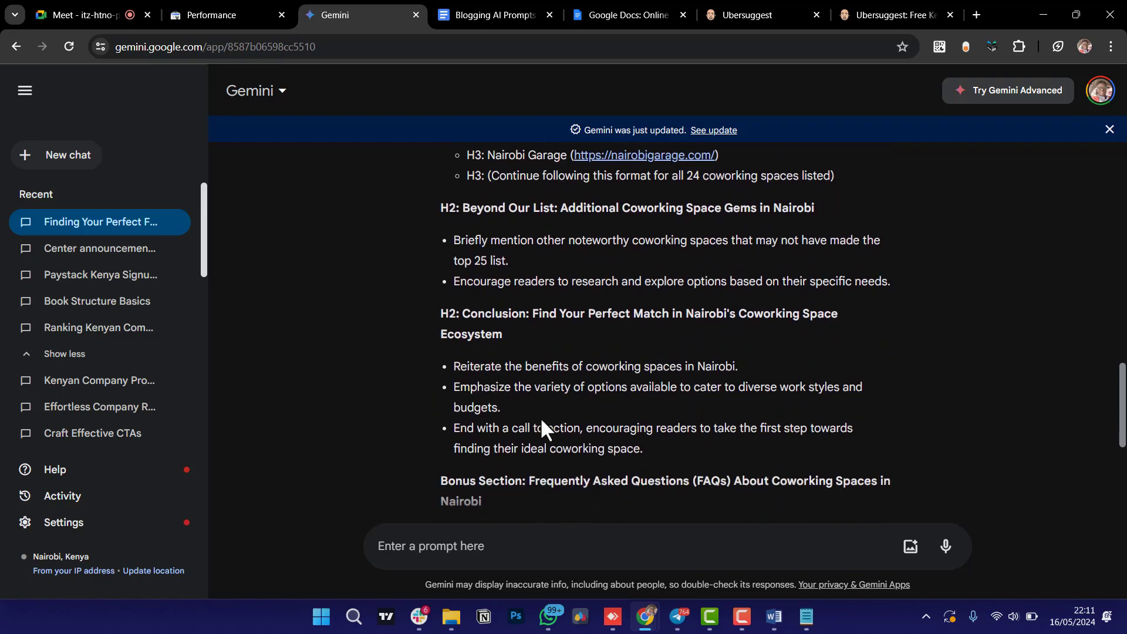
scroll(613, 274, down, 5)
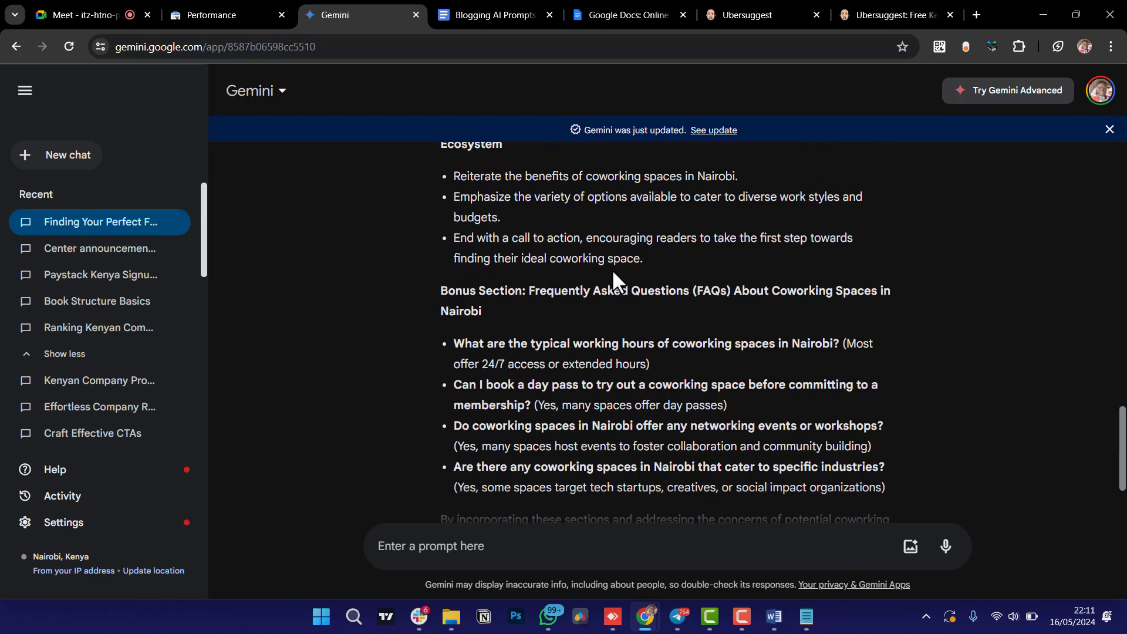
scroll(612, 269, down, 1)
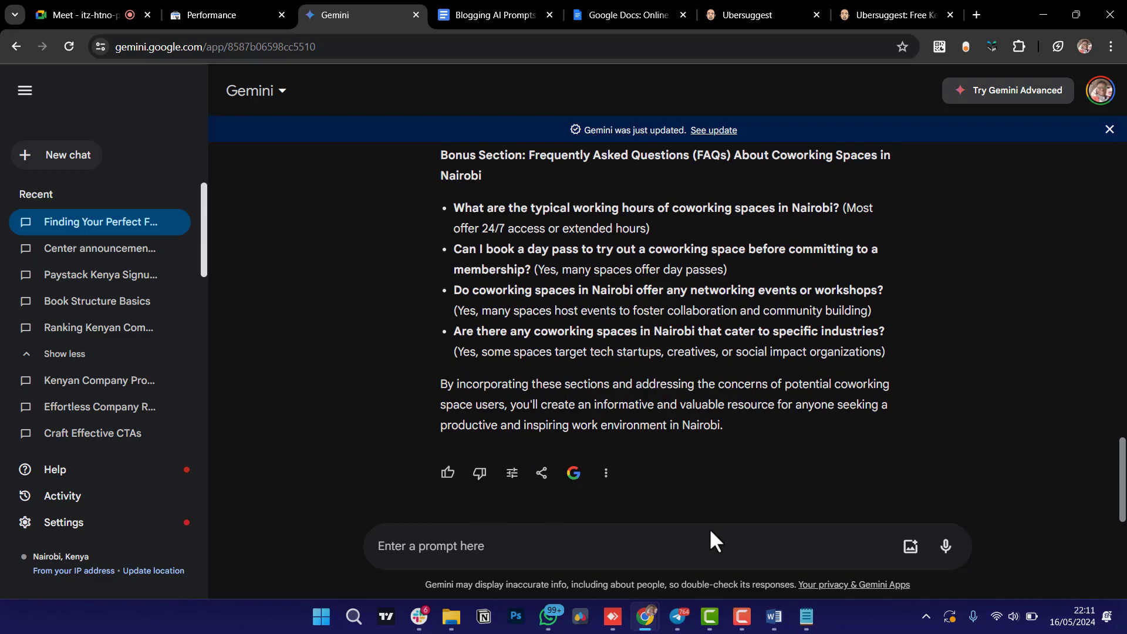
mouse_move(780, 623)
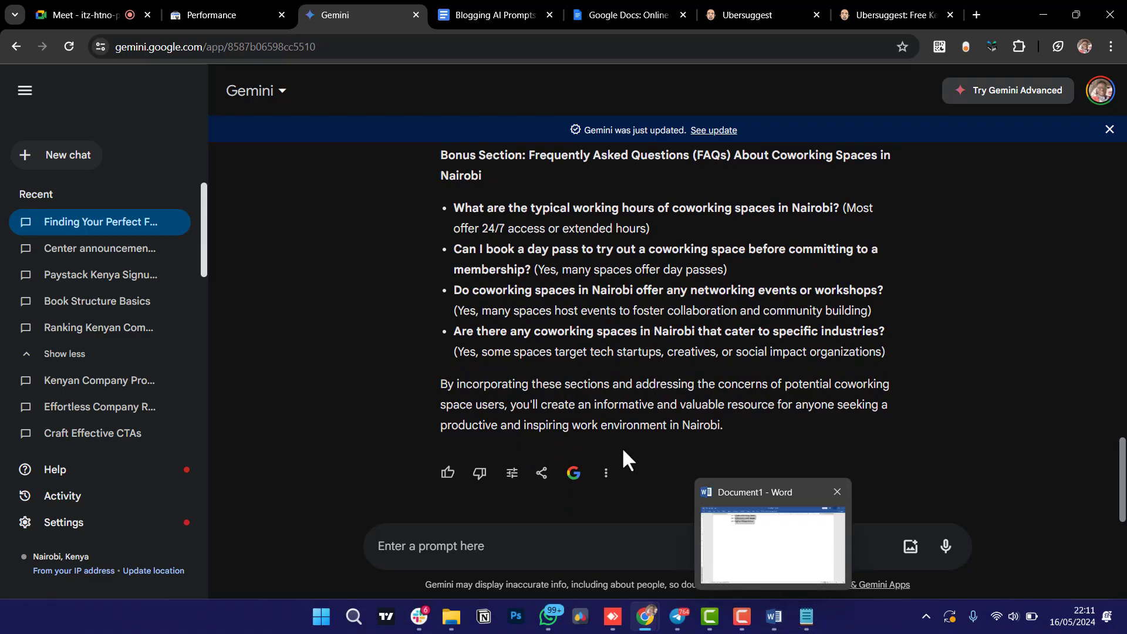
click(505, 13)
Replace the Step 2 prompt's [add topic] placeholder with '25 Best Coworking Spaces in Nairobi for 2024'.
scroll(637, 420, down, 4)
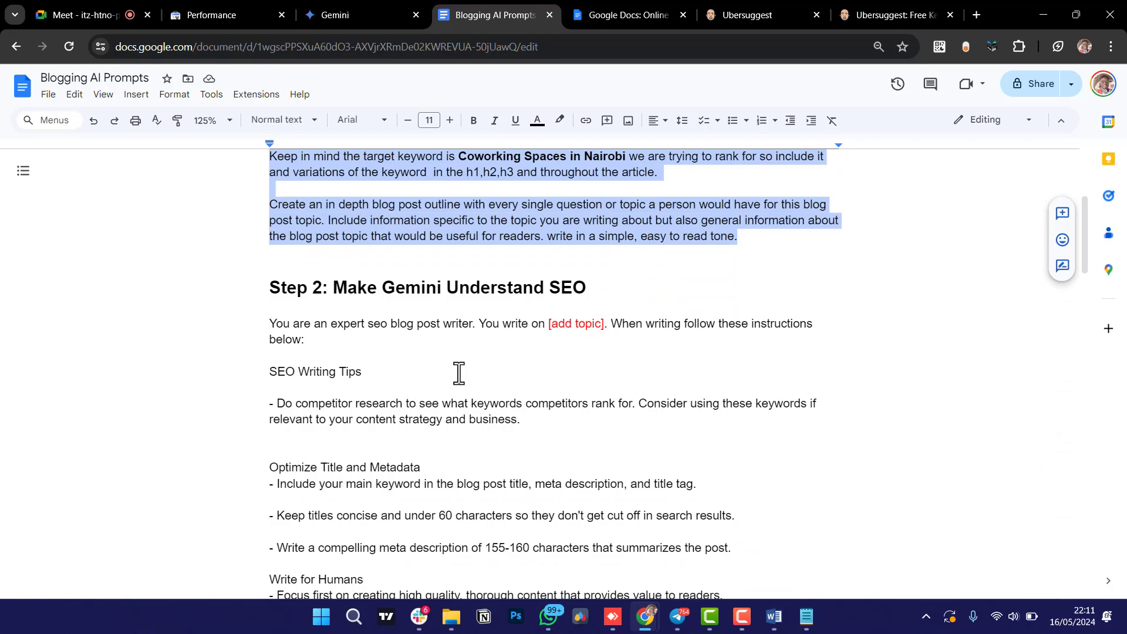
scroll(455, 370, down, 1)
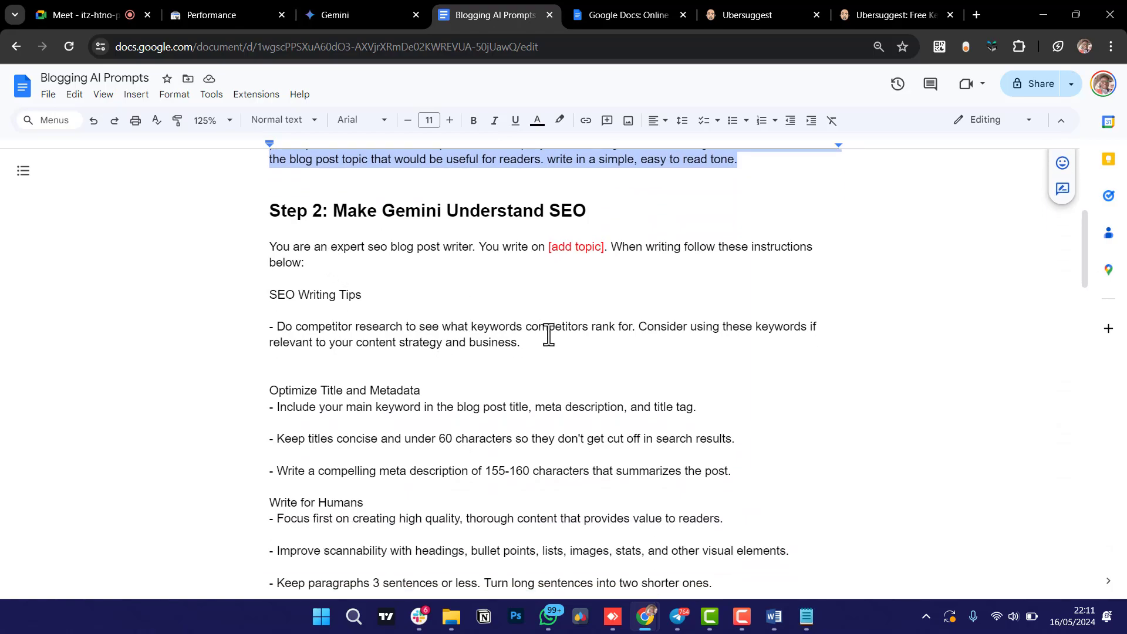
scroll(546, 335, up, 2)
click(547, 333)
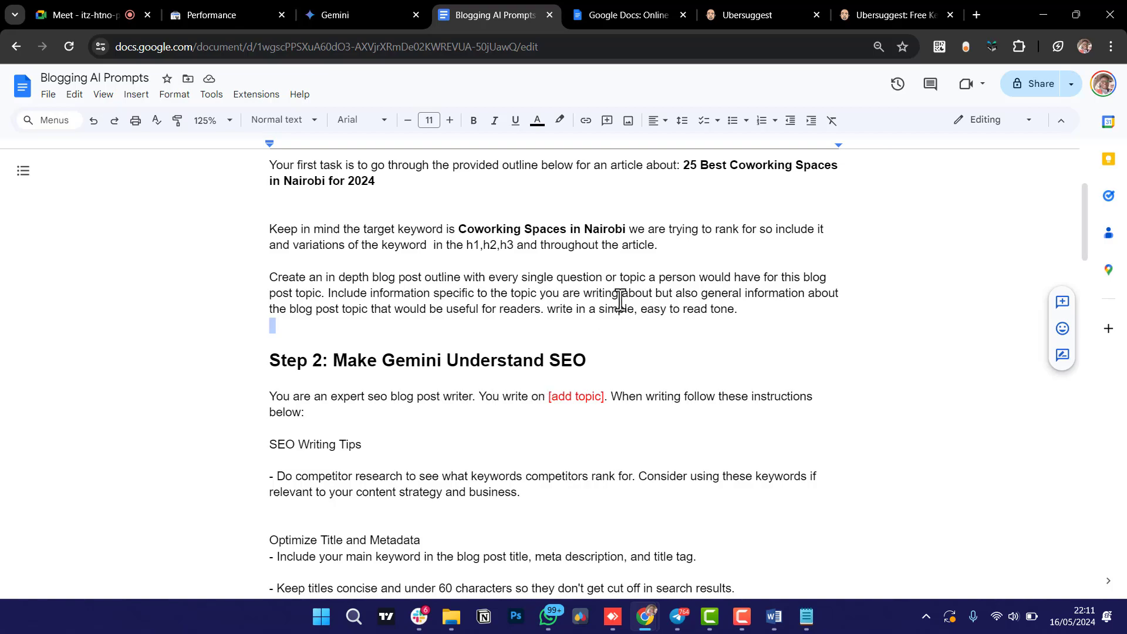
scroll(620, 299, up, 2)
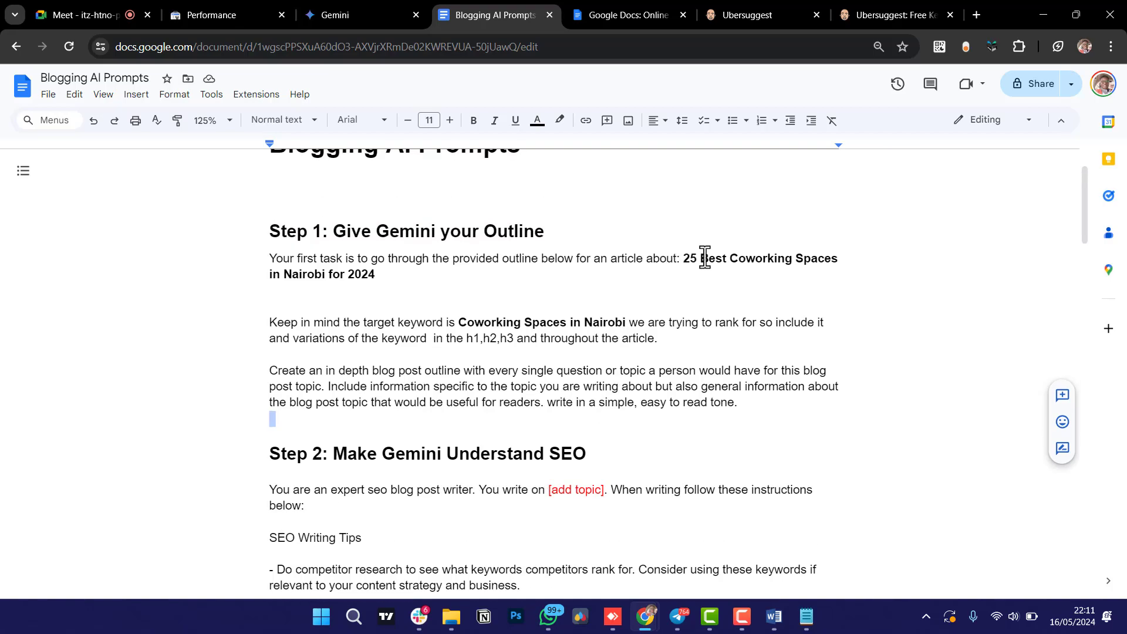
drag(687, 258, 378, 272)
key(ctrl+c)
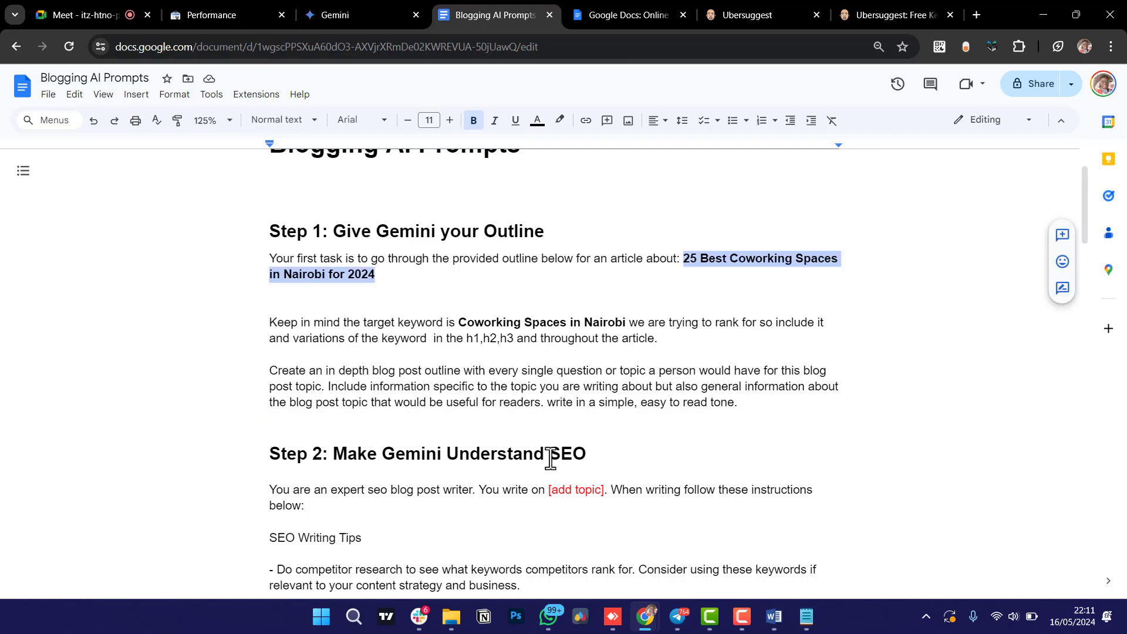
click(552, 493)
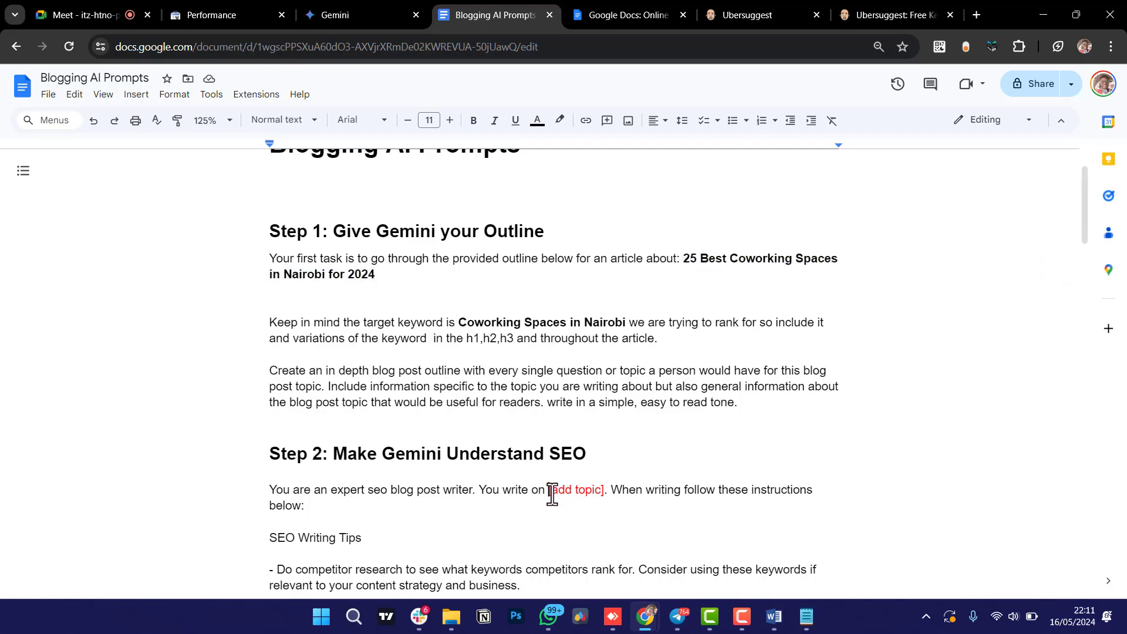
drag(551, 493, 605, 492)
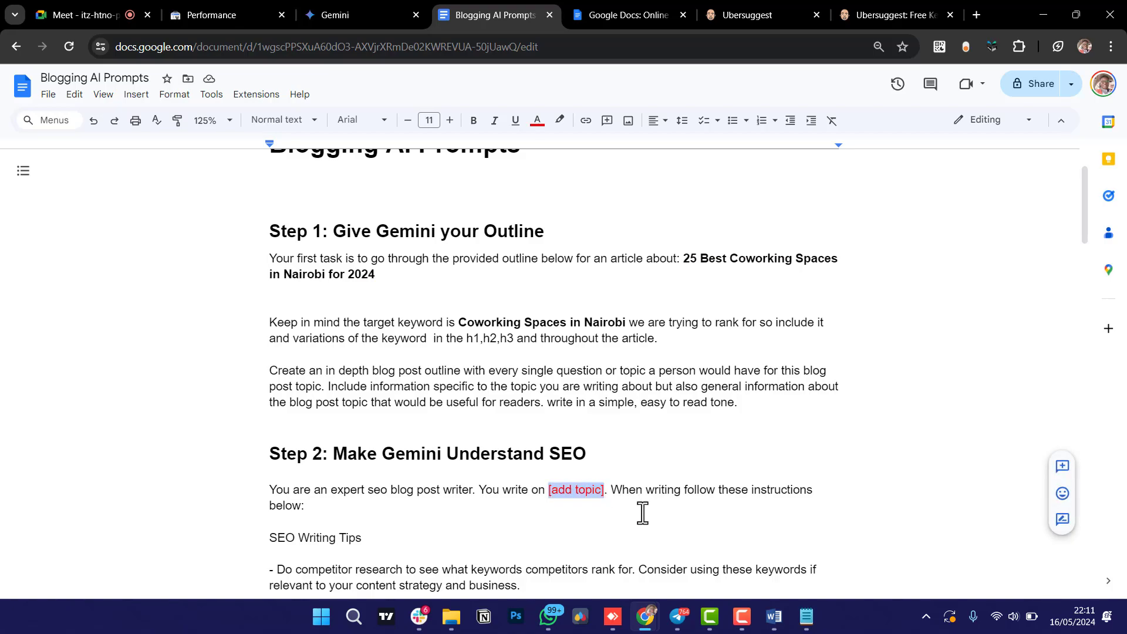
key(BackSpace)
key(Delete)
key(Delete)
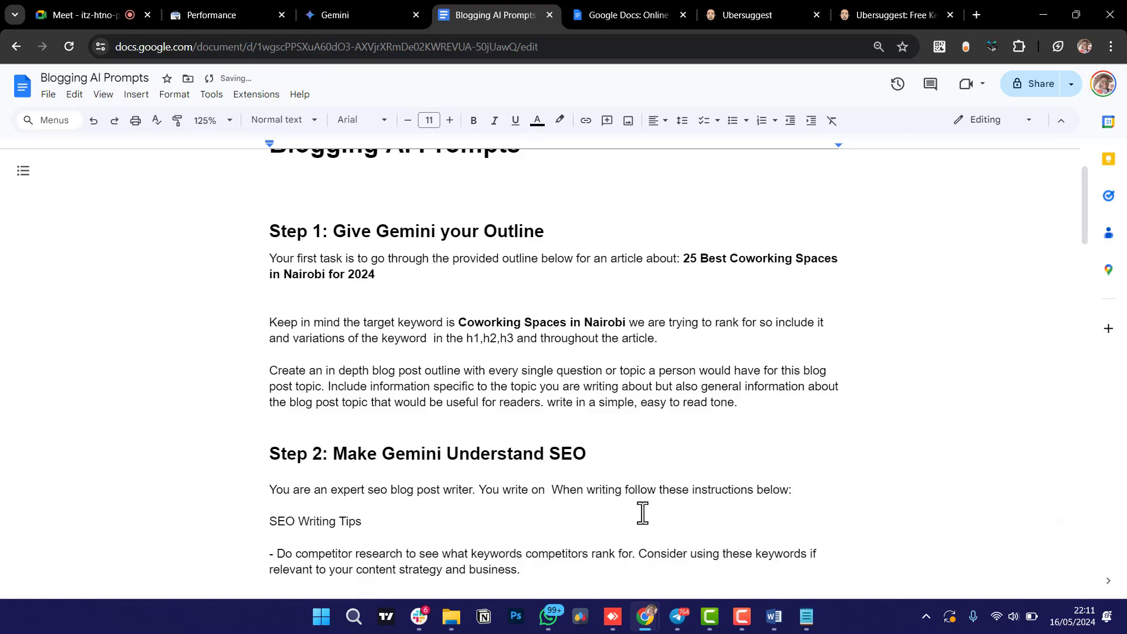
key(ctrl+v)
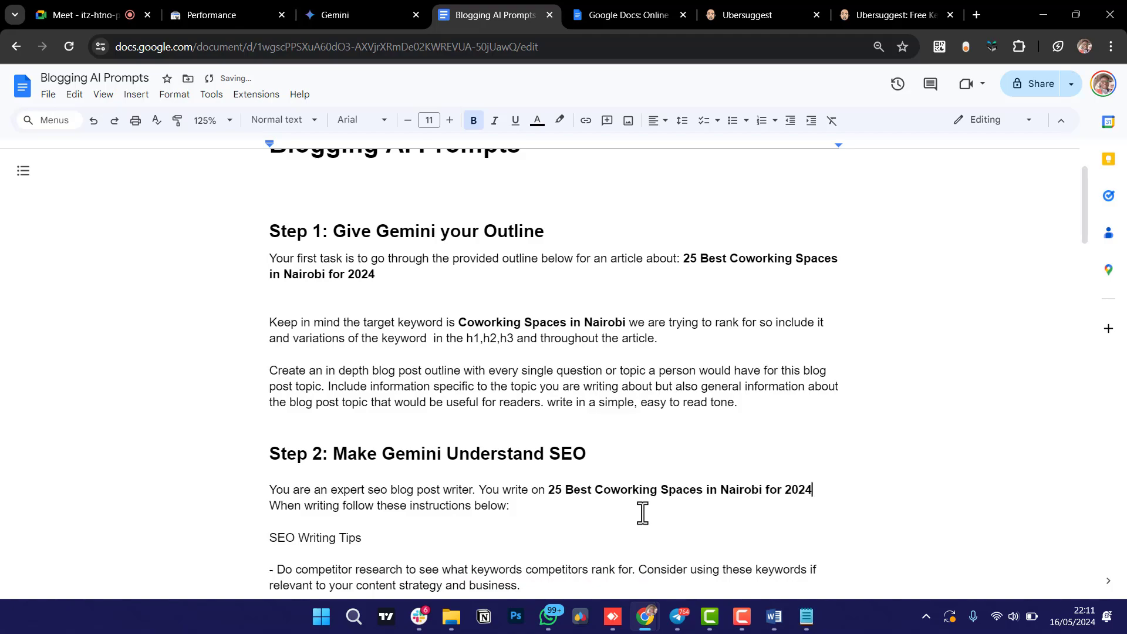
Select and copy the whole Step 2 SEO prompt through 'Do you understand?'.
scroll(571, 517, down, 2)
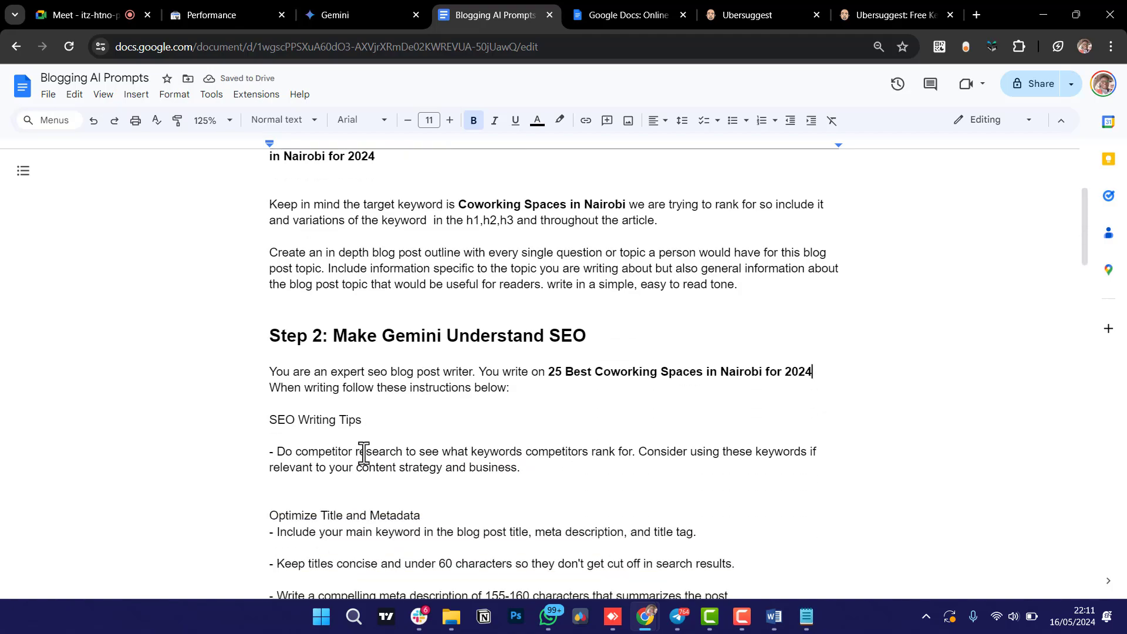
scroll(363, 452, down, 12)
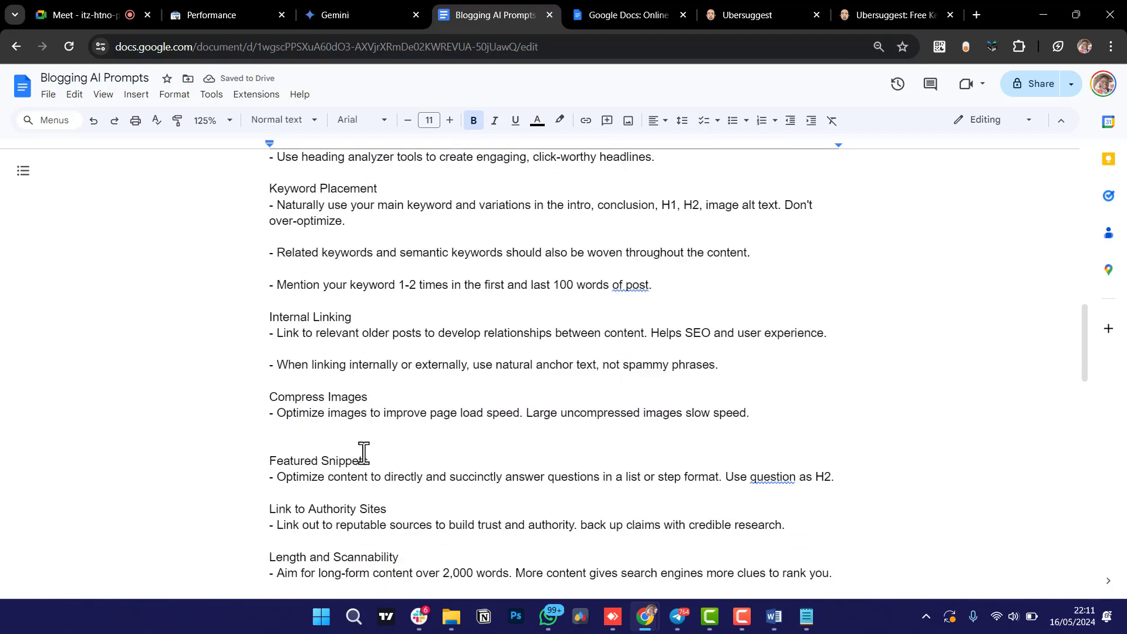
scroll(363, 452, down, 15)
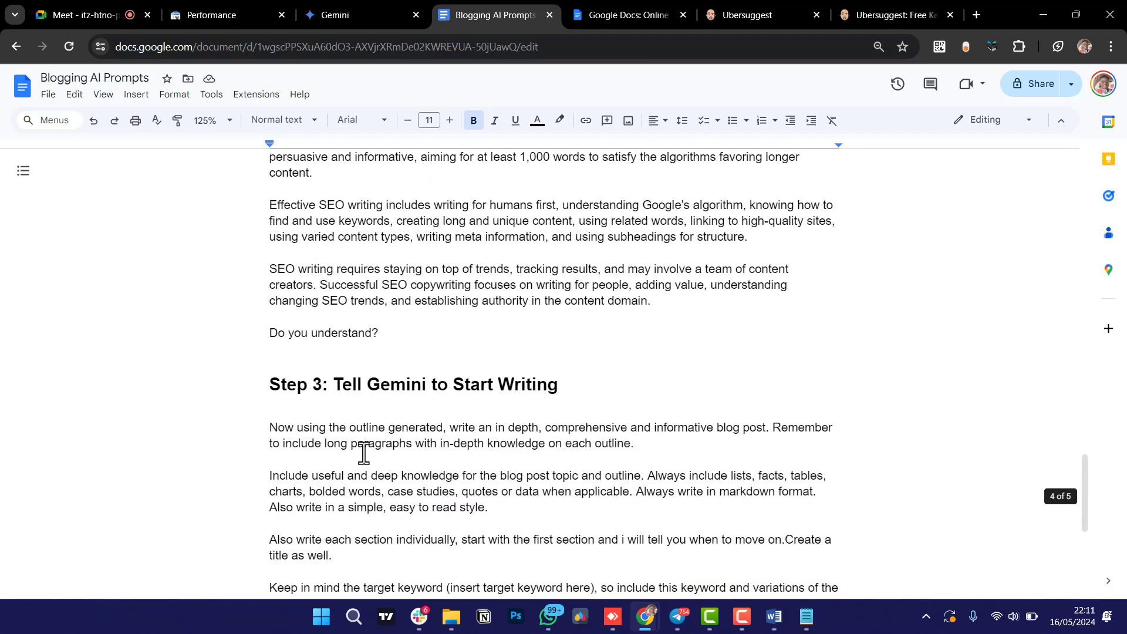
scroll(363, 452, up, 1)
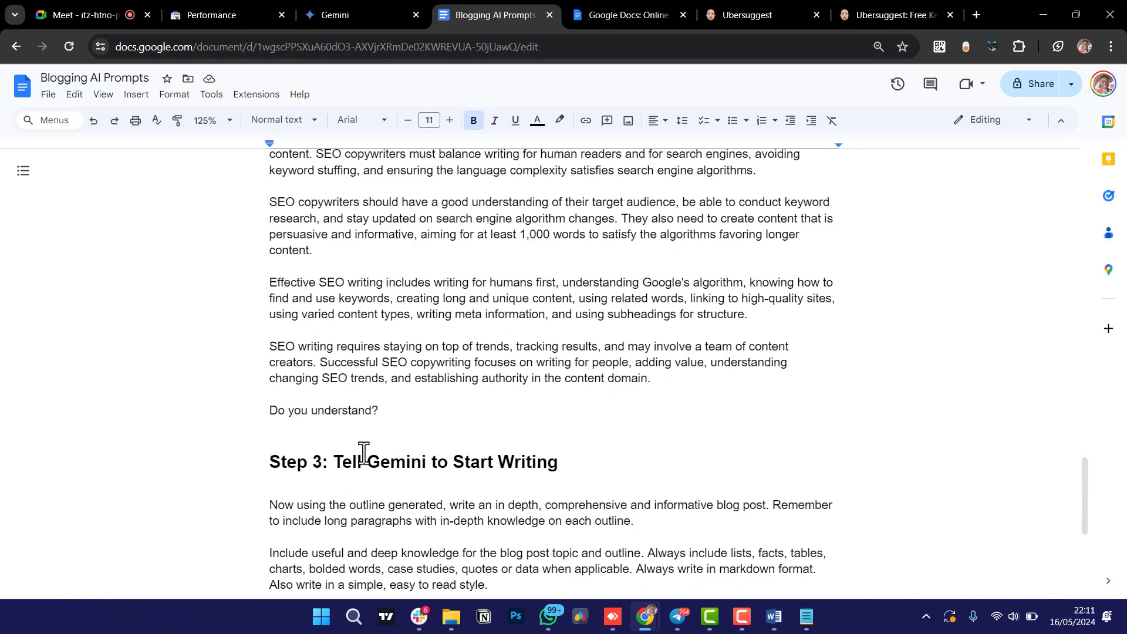
click(403, 412)
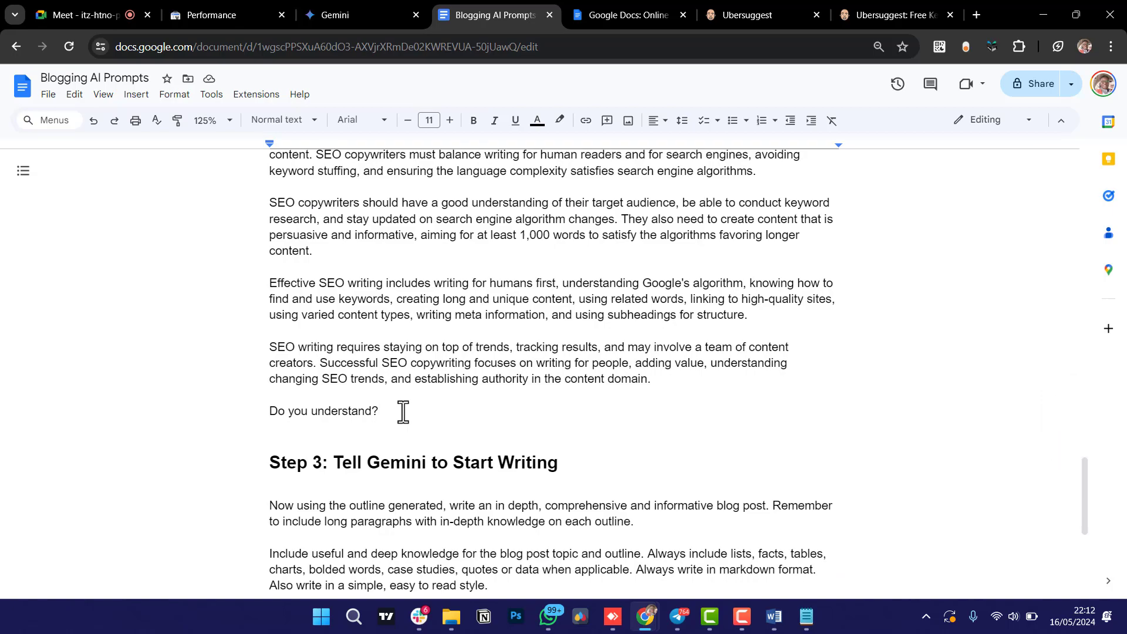
mouse_move(403, 412)
mouse_down()
mouse_move(314, 402)
mouse_move(279, 138)
mouse_move(287, 230)
mouse_move(278, 145)
mouse_move(275, 245)
mouse_move(282, 139)
mouse_move(287, 301)
mouse_move(294, 111)
mouse_move(297, 341)
mouse_move(273, 272)
mouse_up()
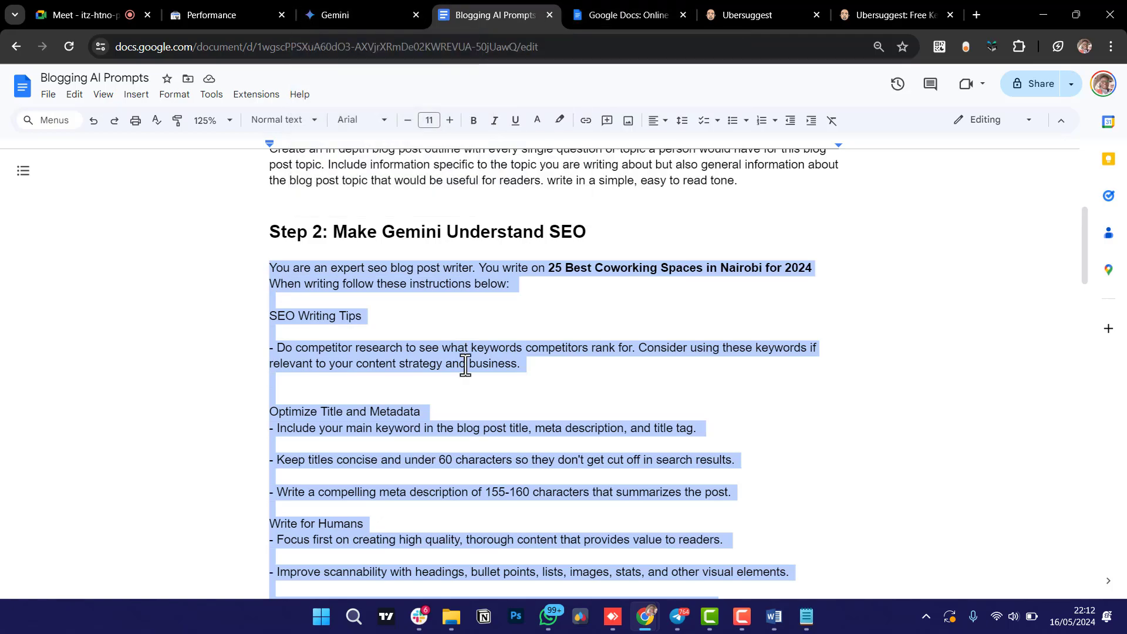
scroll(465, 361, down, 5)
scroll(465, 364, up, 5)
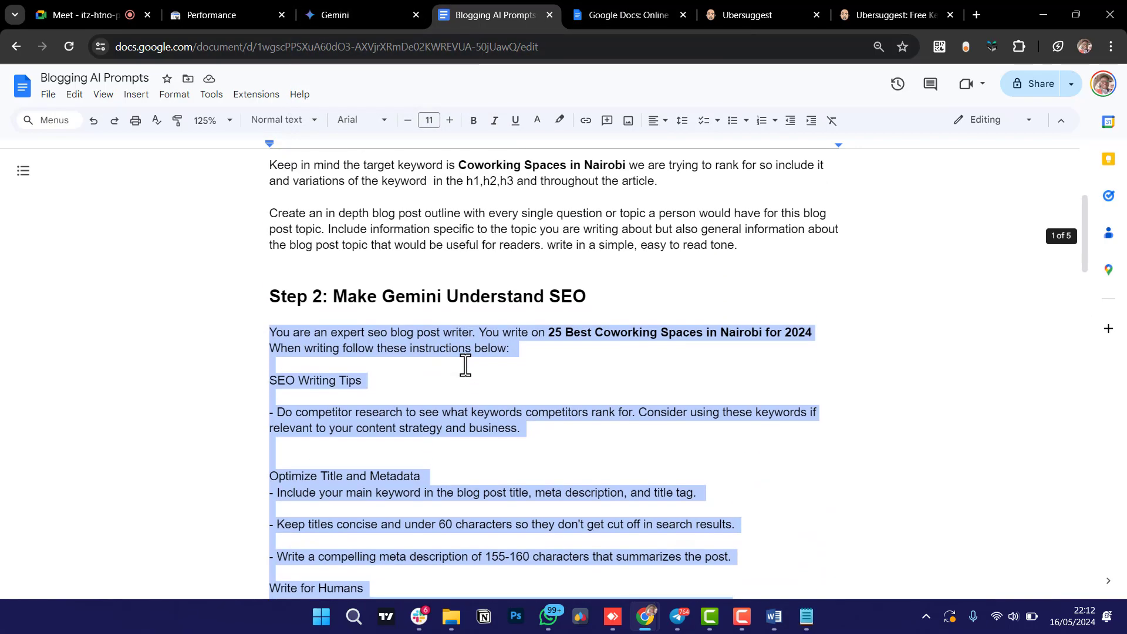
scroll(466, 364, down, 20)
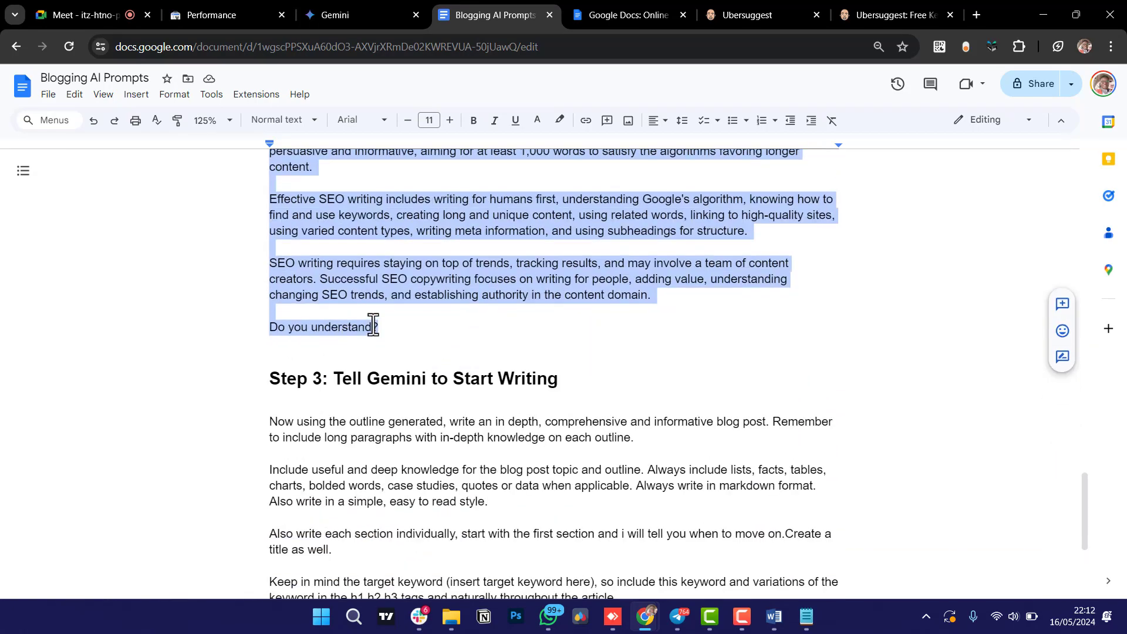
Paste and send the Step 2 SEO prompt in Gemini, getting the 'Work in Nairobi's Buzz' plan.
click(357, 11)
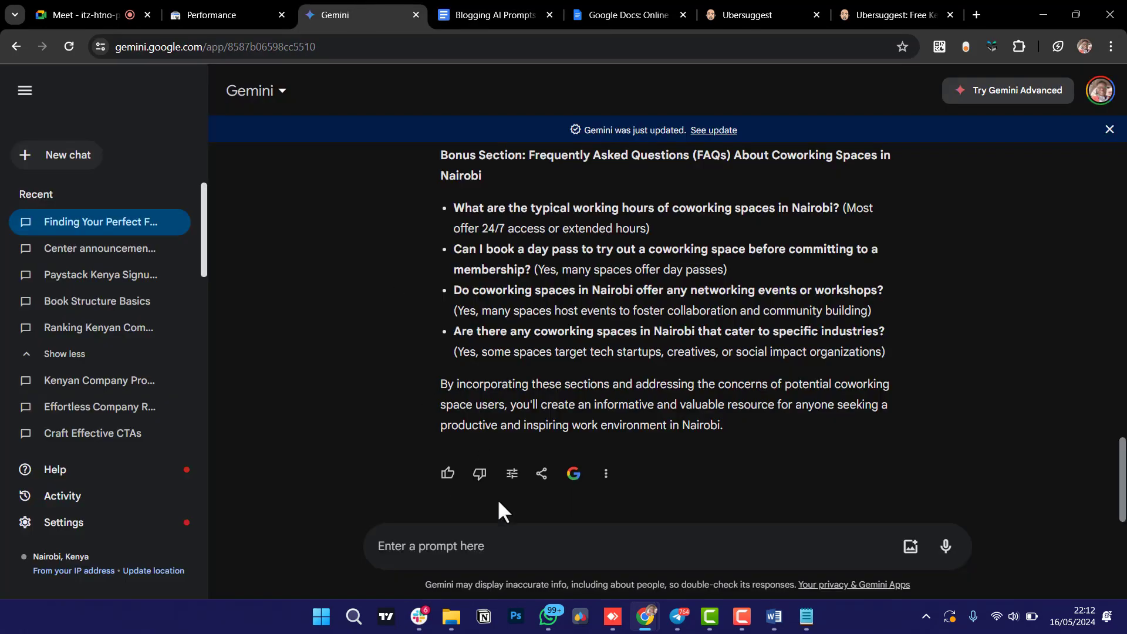
click(508, 547)
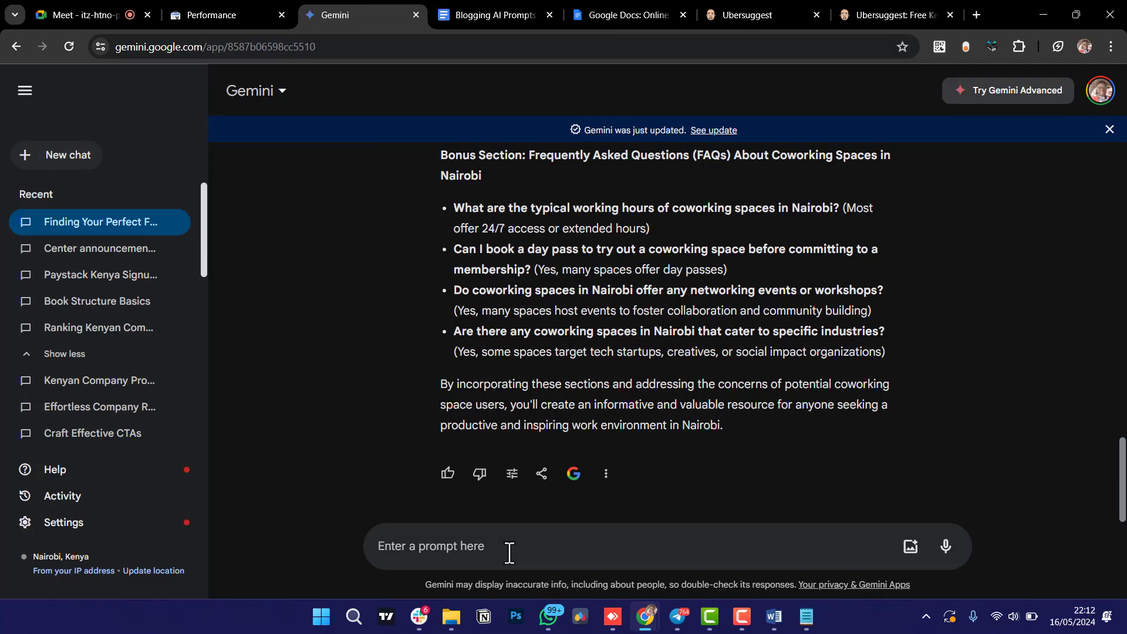
key(ctrl+v)
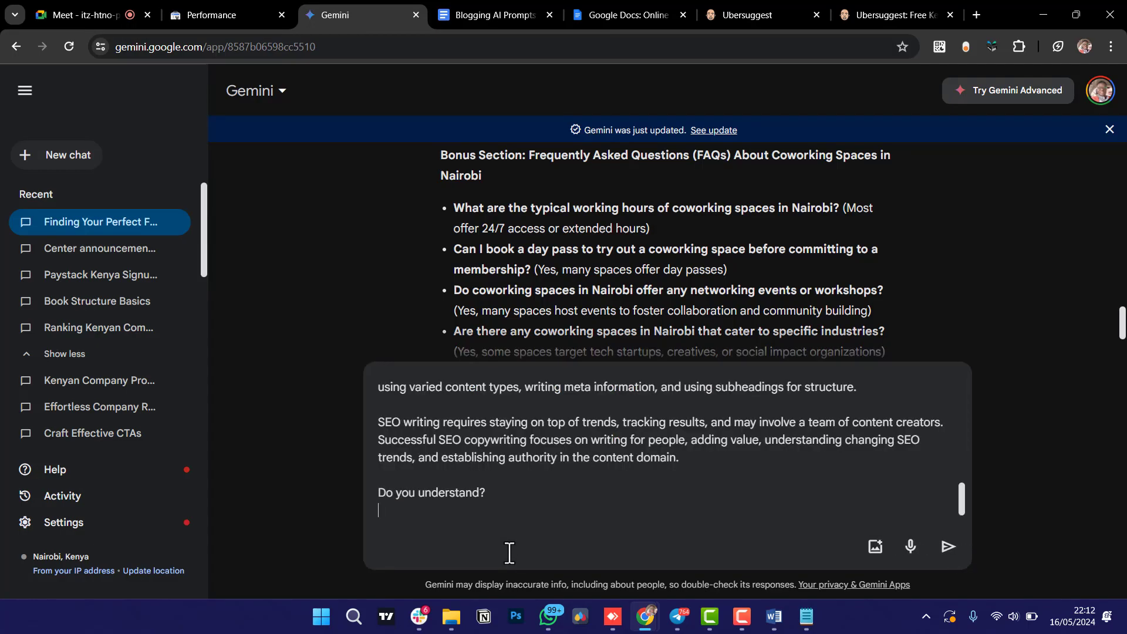
key(Return)
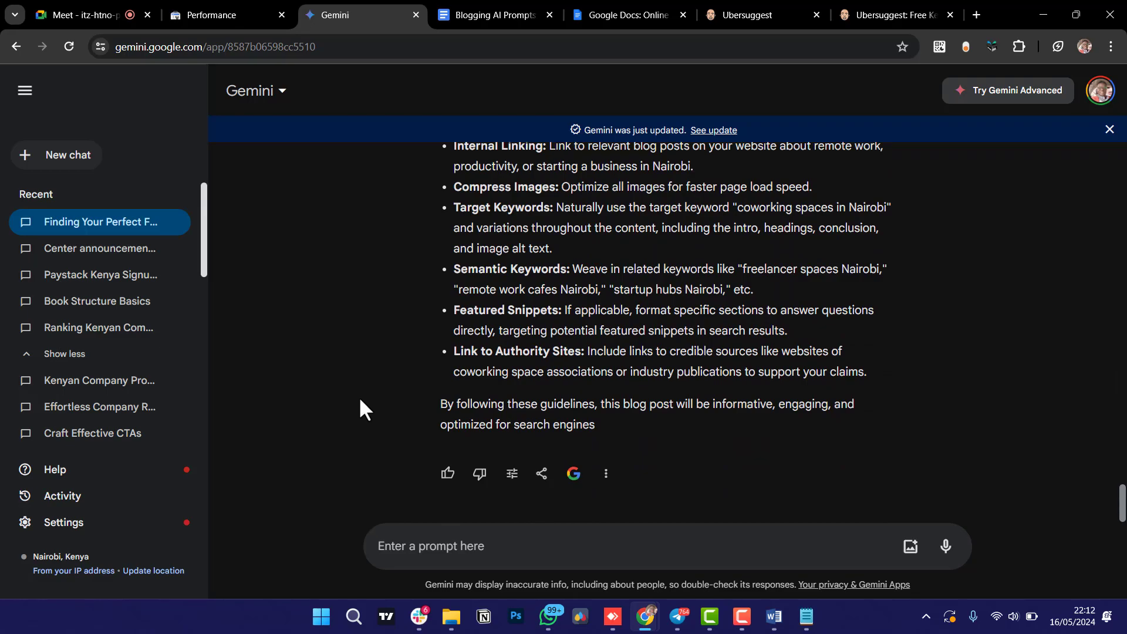
scroll(360, 400, up, 5)
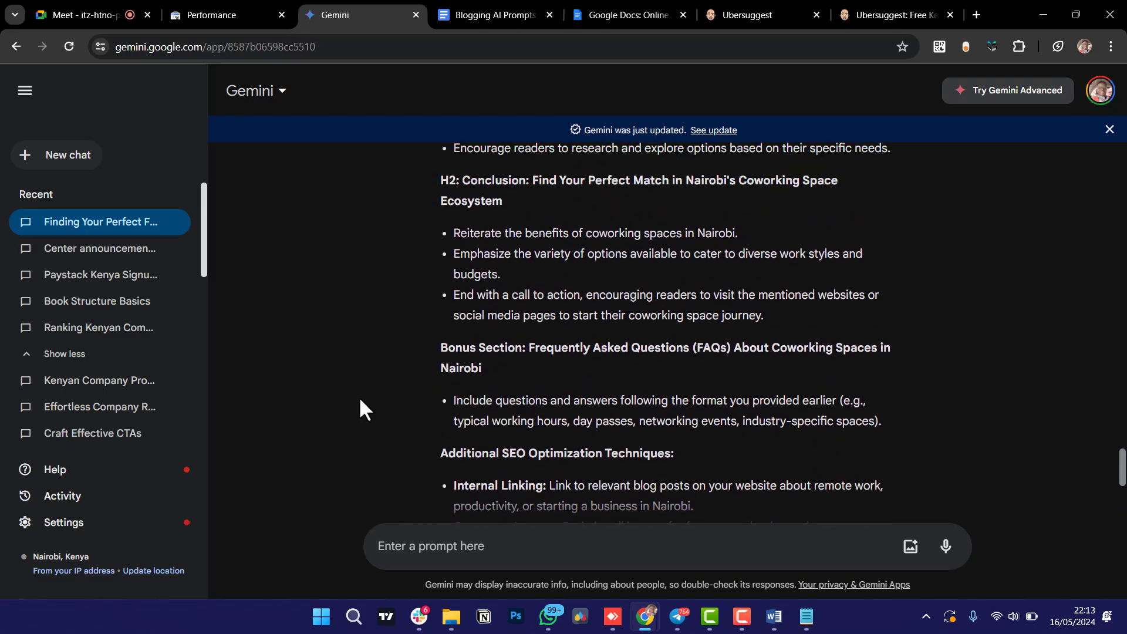
scroll(360, 399, down, 5)
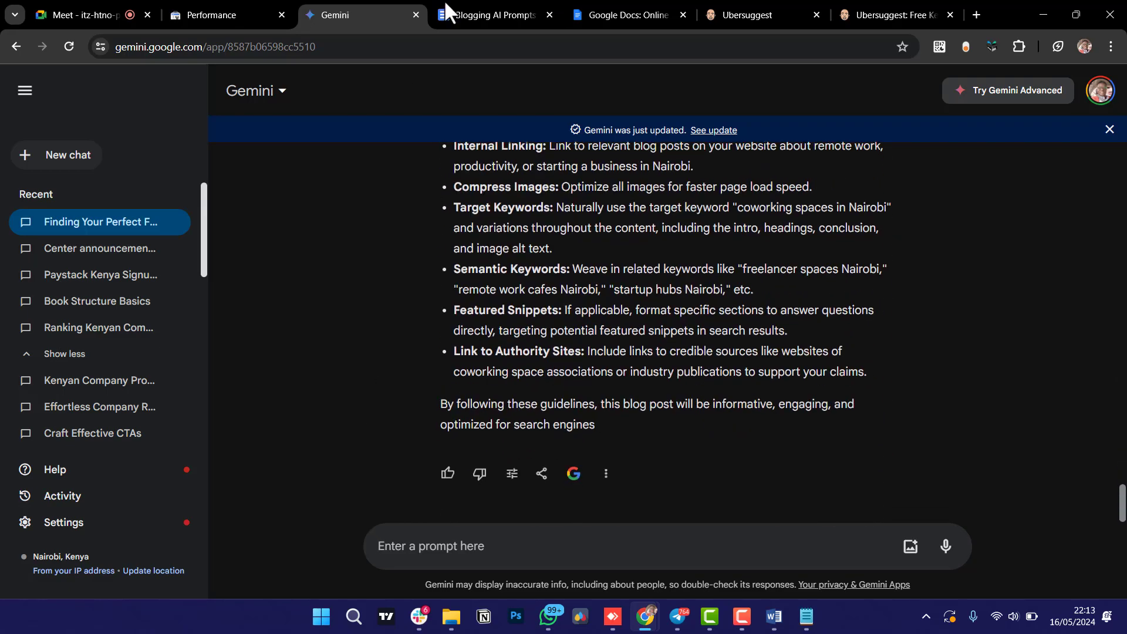
Select and copy the four Step 3 'Tell Gemini to Start Writing' paragraphs, then return to Gemini.
click(494, 15)
scroll(399, 352, down, 3)
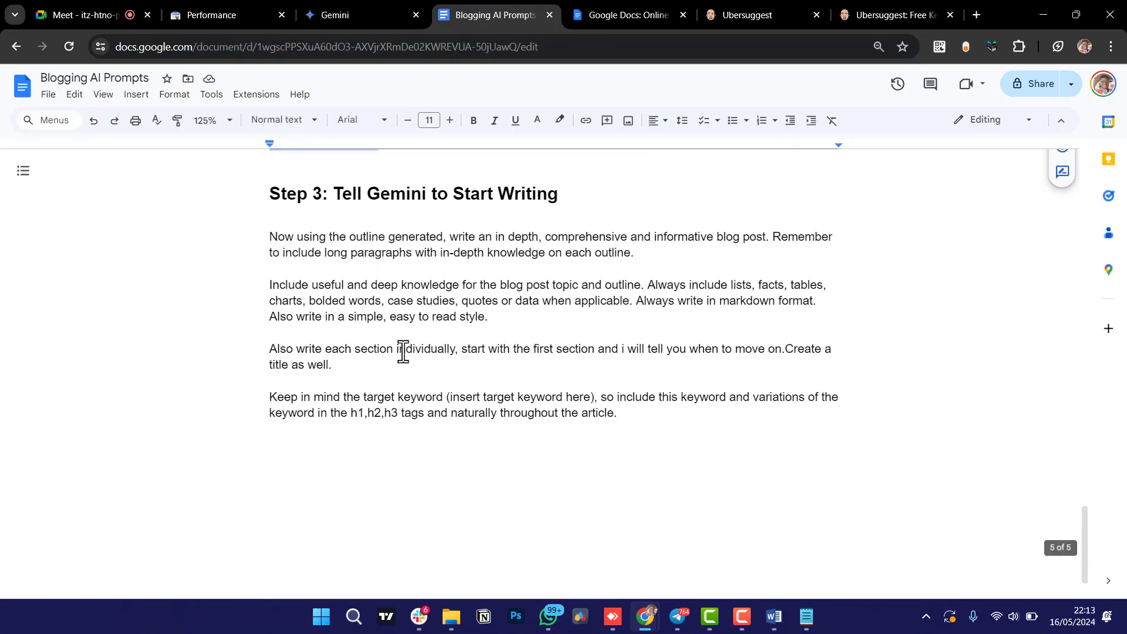
scroll(403, 352, up, 2)
scroll(403, 352, down, 1)
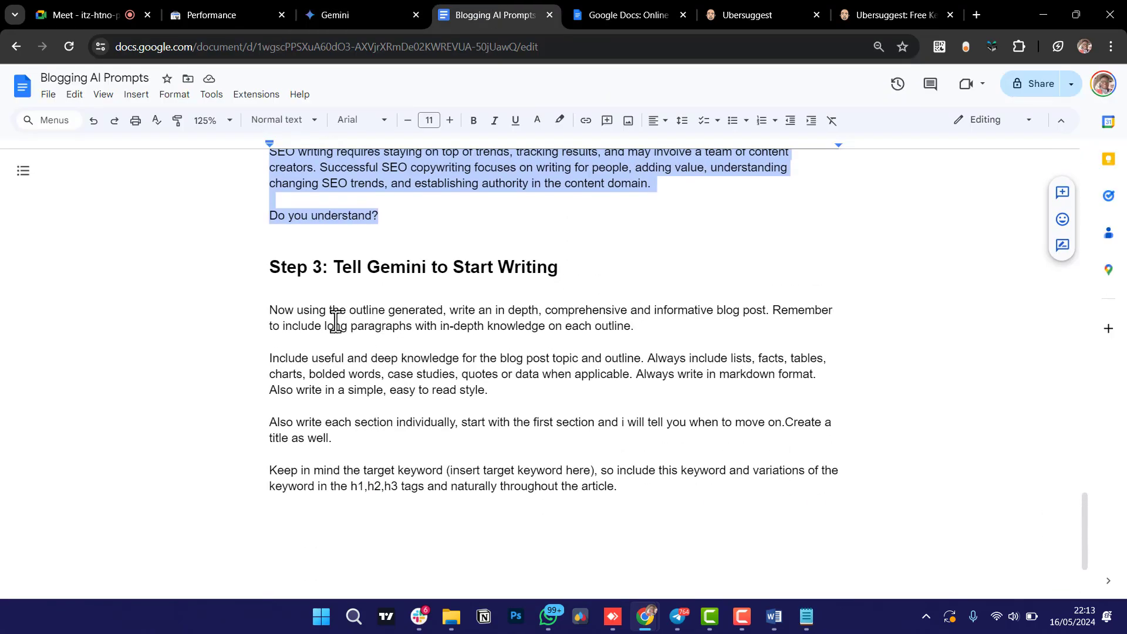
click(278, 317)
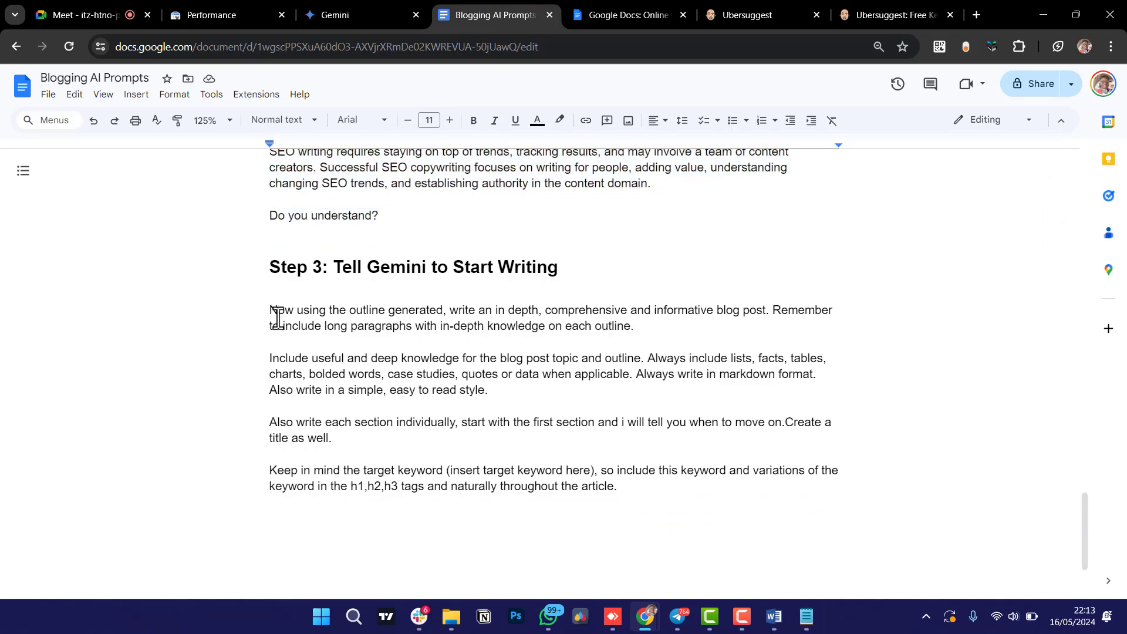
drag(271, 310, 632, 492)
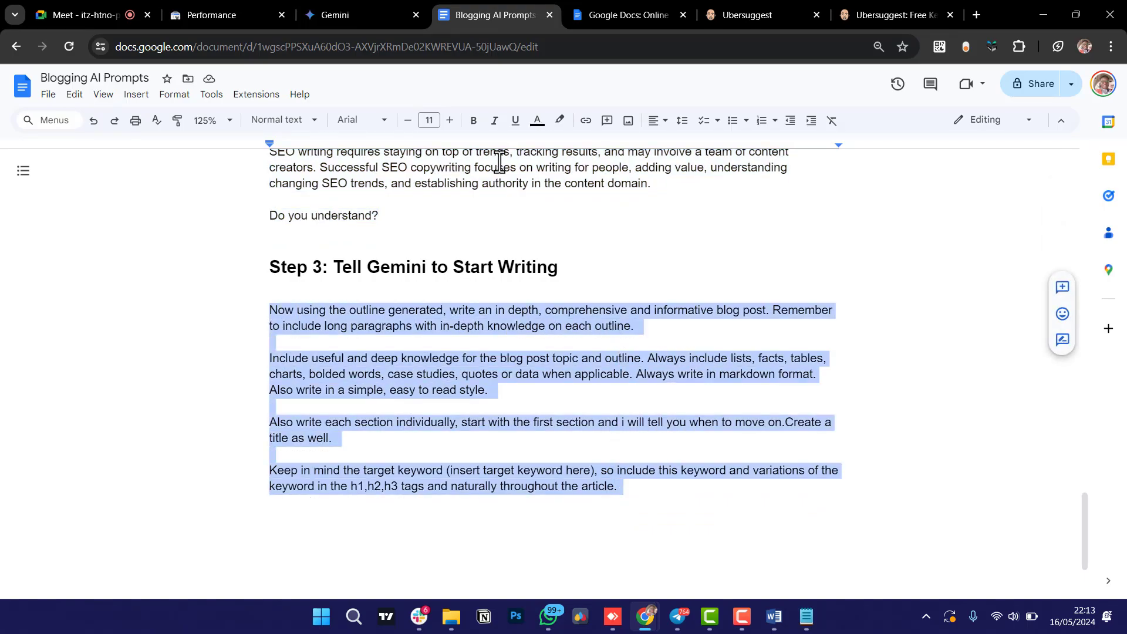
click(368, 15)
Paste and send the Step 3 start-writing prompt, then read Gemini's draft on coworking benefits.
click(445, 554)
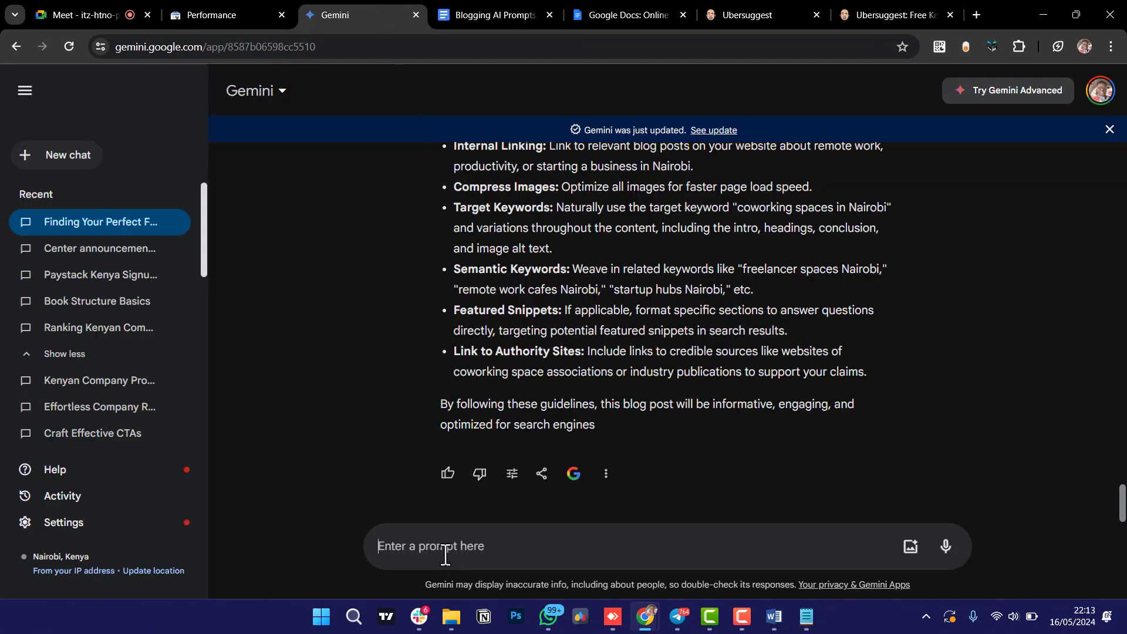
key(ctrl+v)
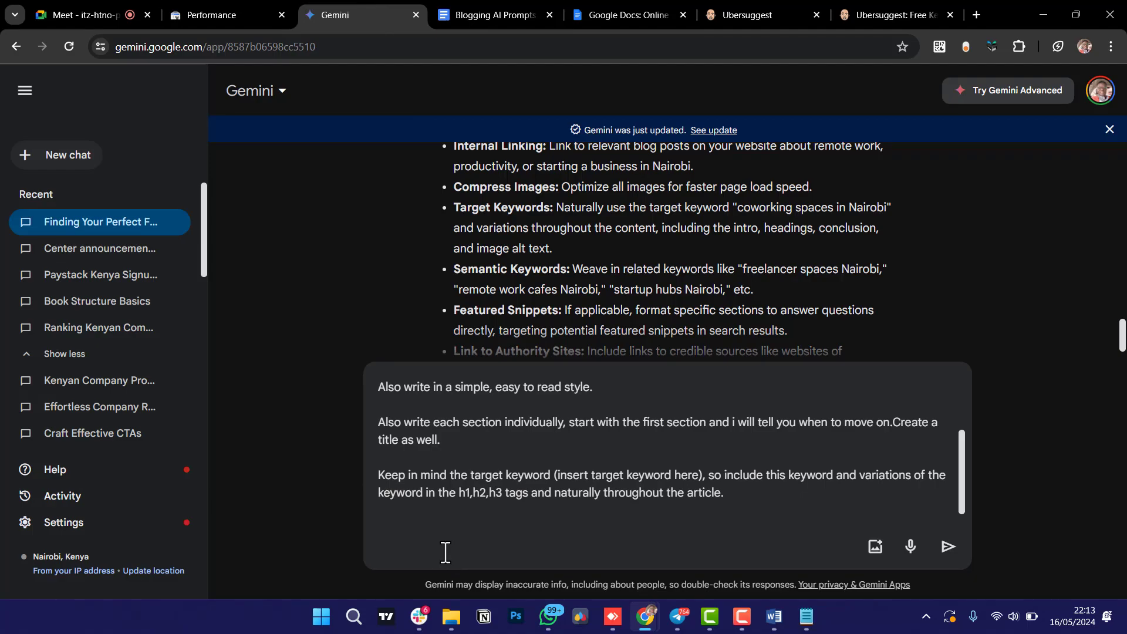
key(Return)
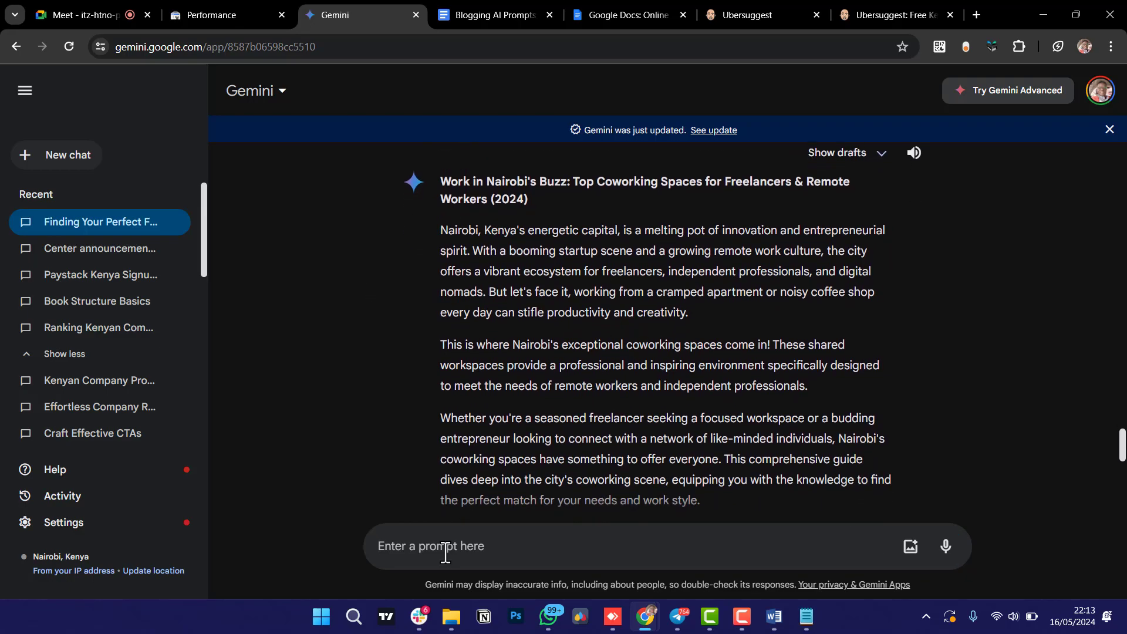
scroll(445, 552, down, 3)
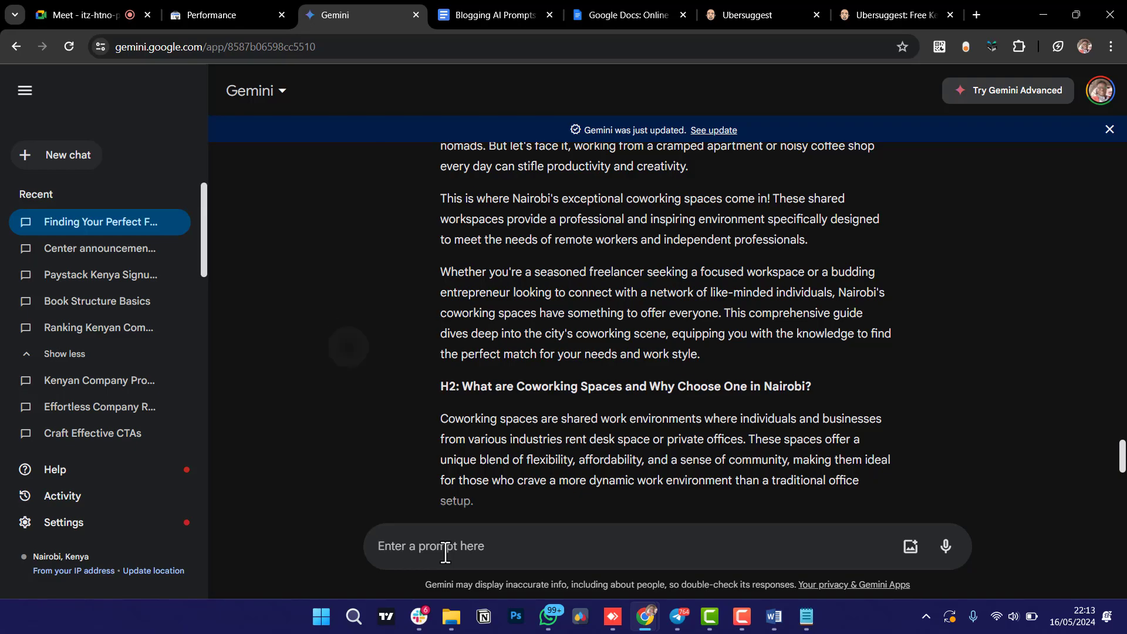
scroll(445, 551, down, 2)
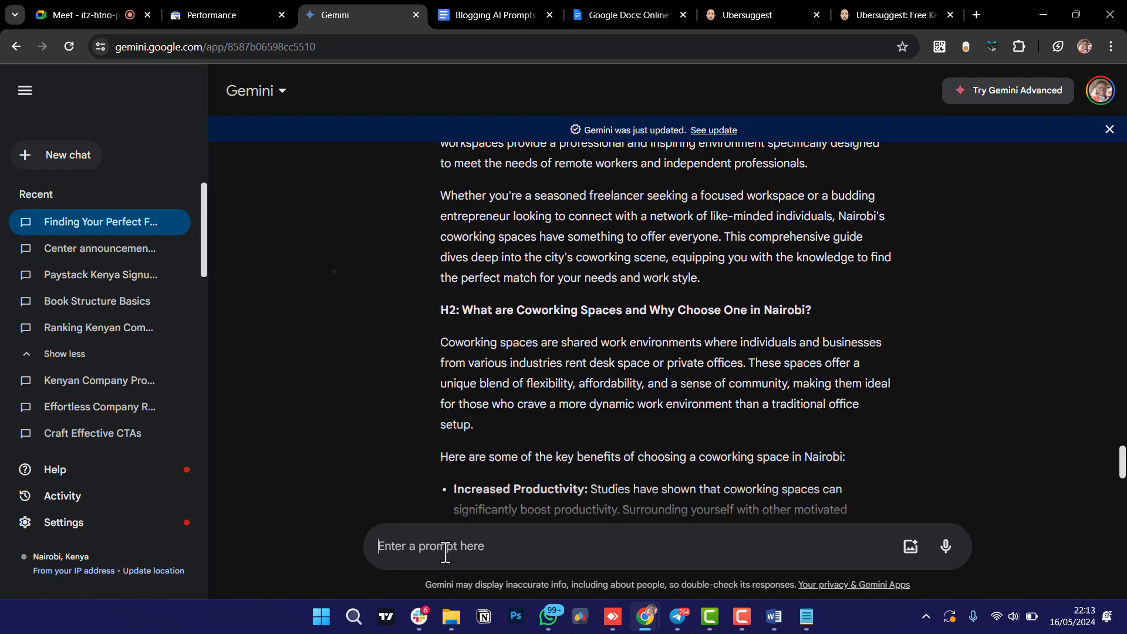
scroll(445, 551, down, 1)
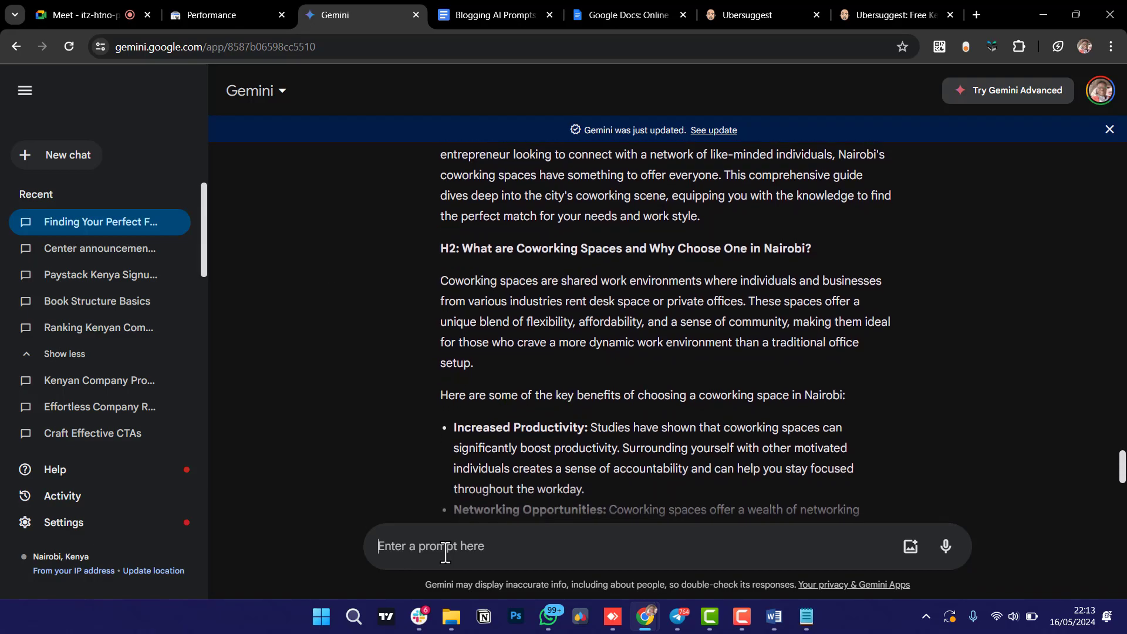
scroll(445, 552, down, 1)
scroll(444, 552, down, 2)
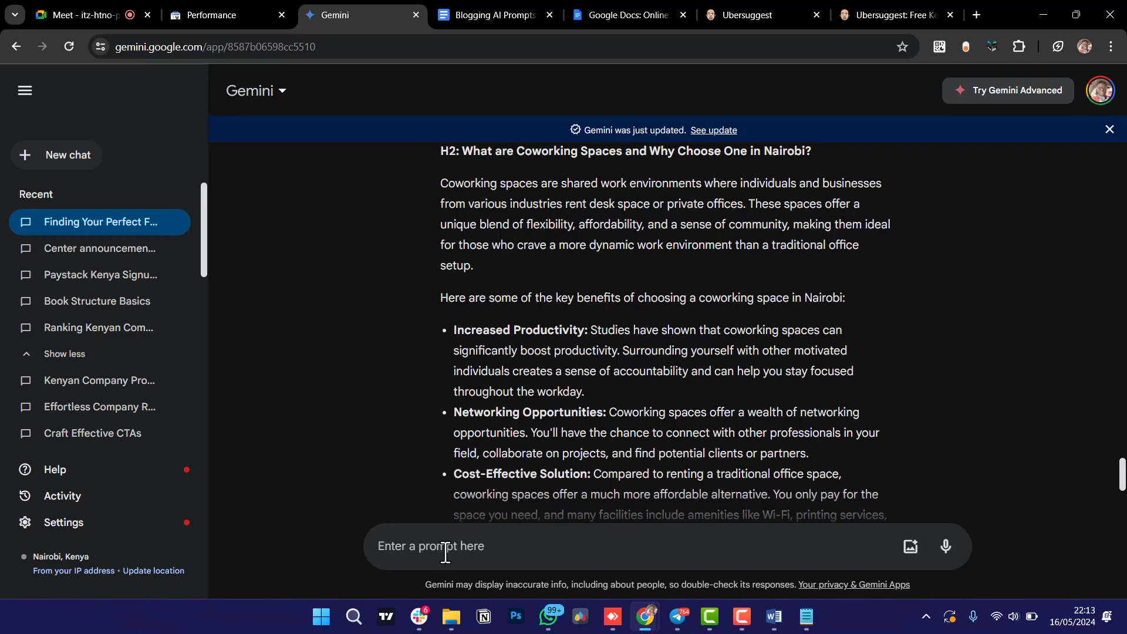
scroll(445, 552, down, 3)
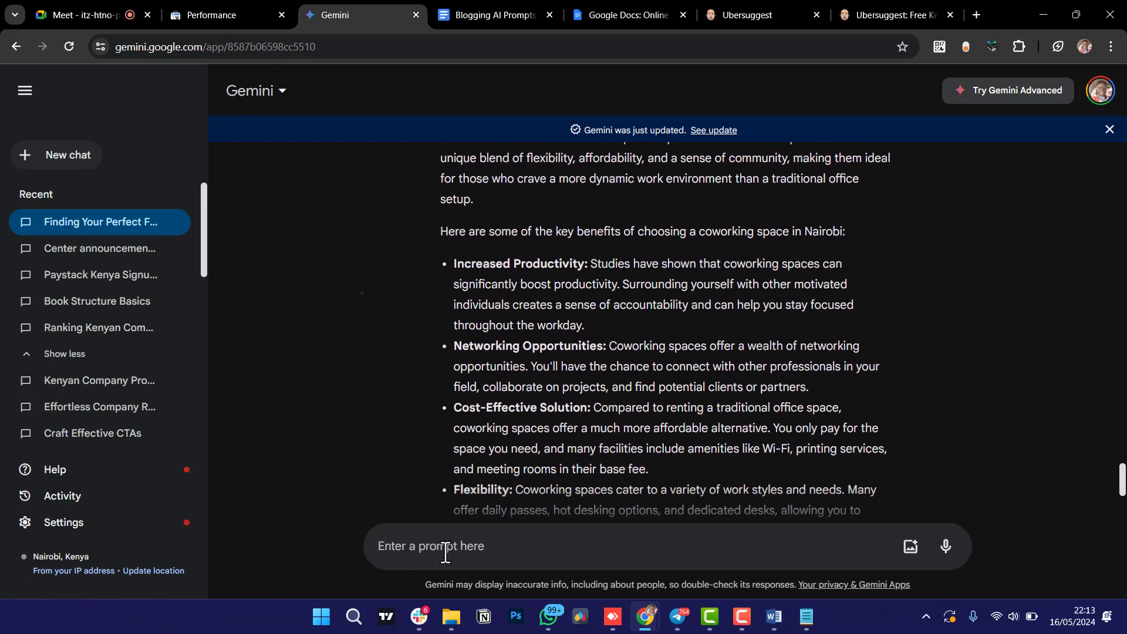
scroll(445, 552, down, 1)
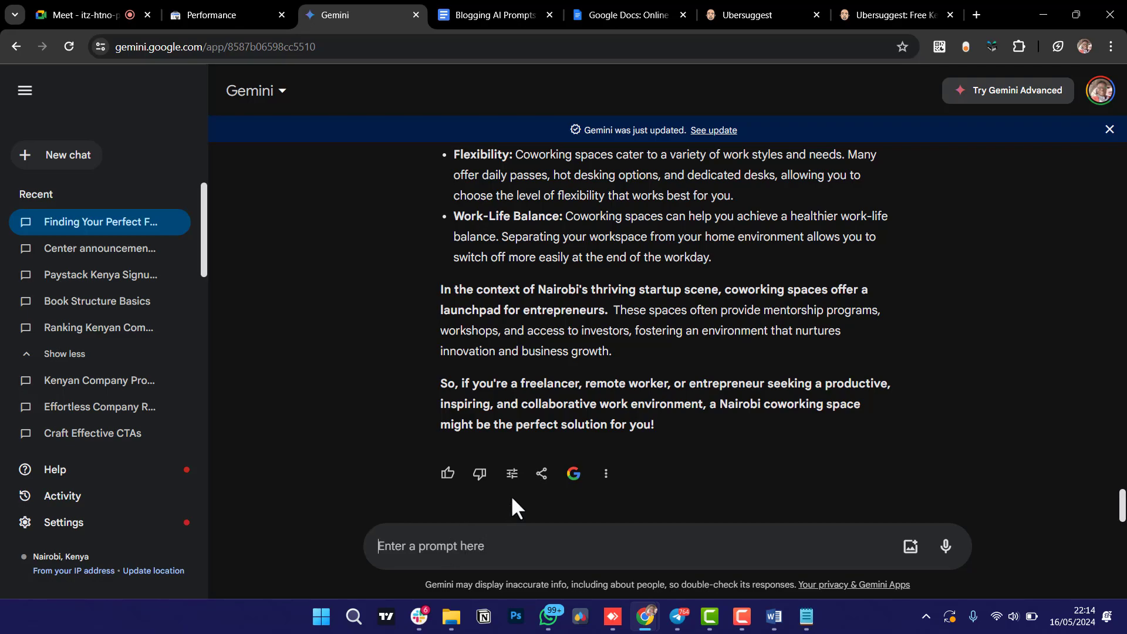
text(Continue)
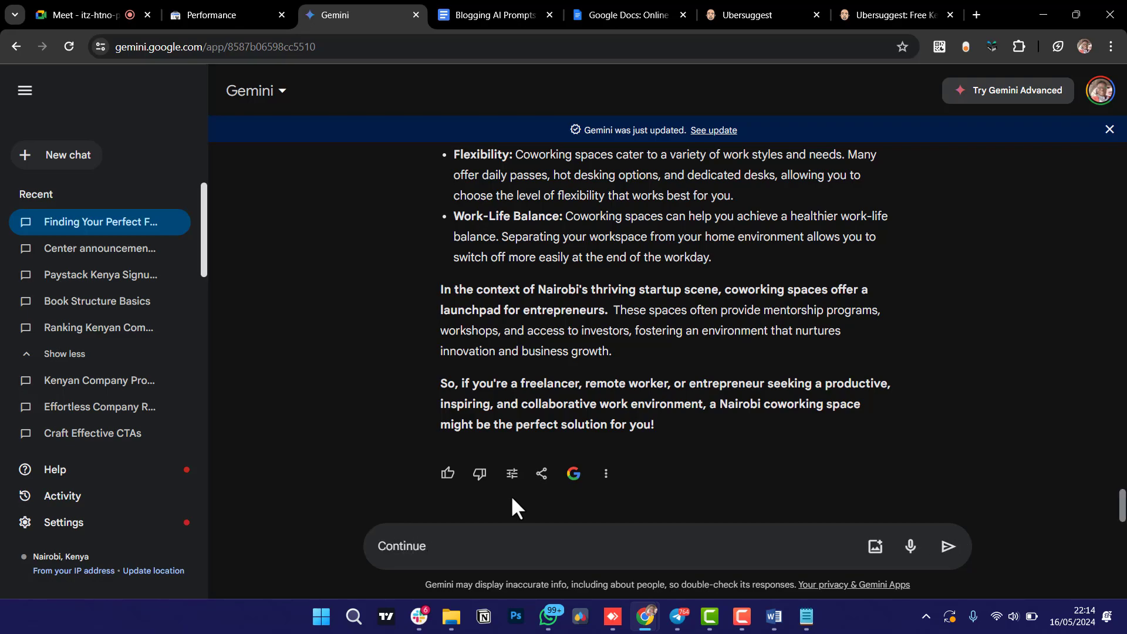
key(ctrl+a)
key(ctrl+c)
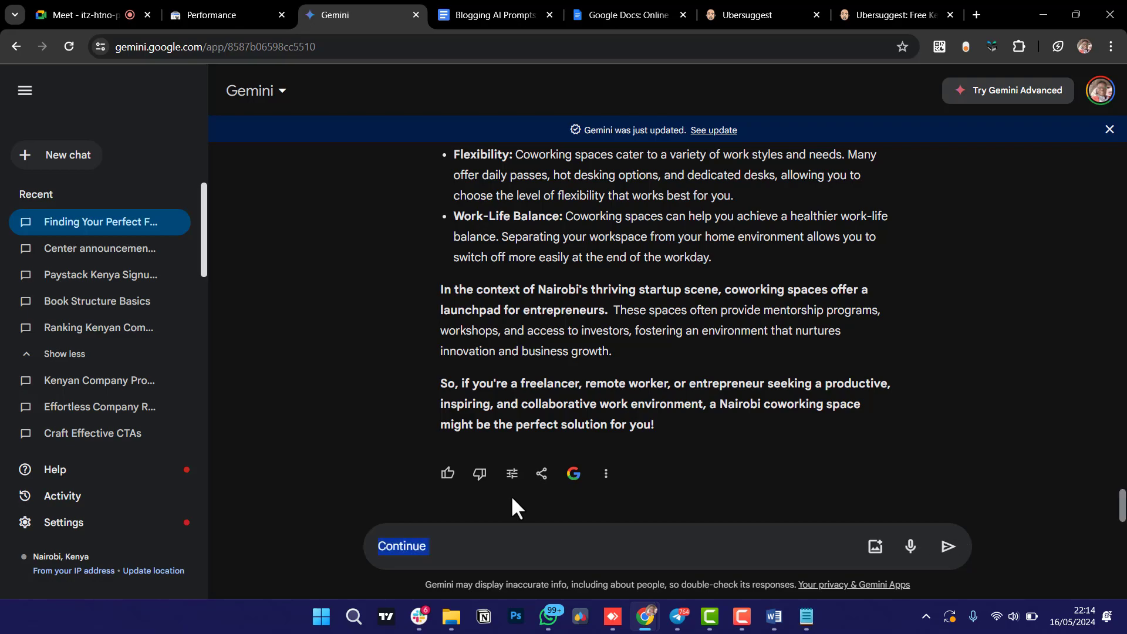
key(BackSpace)
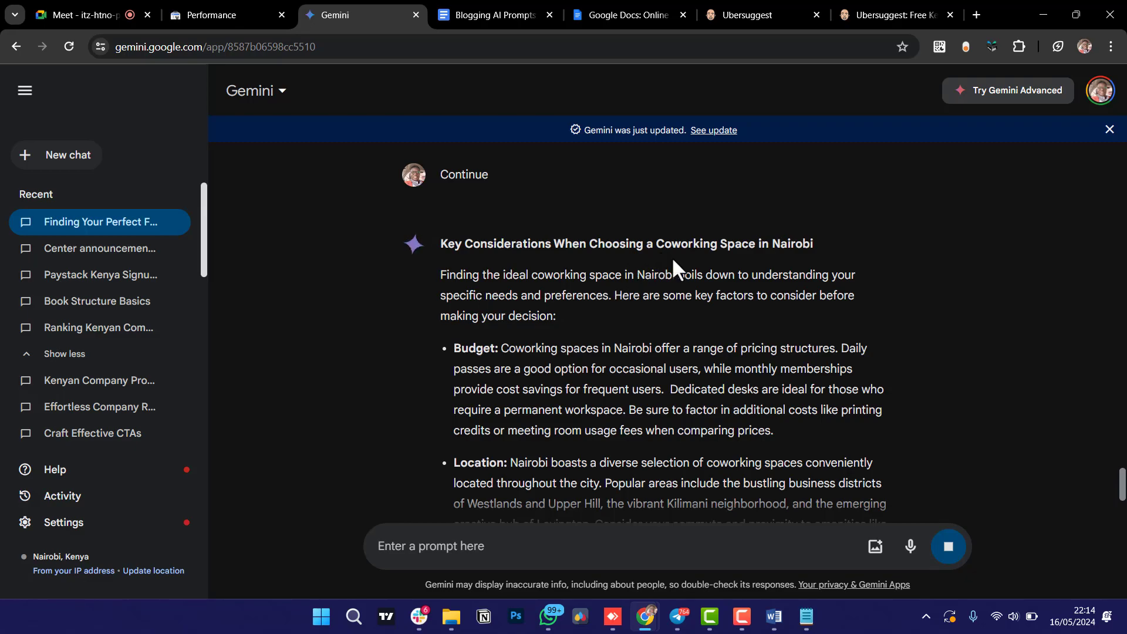
scroll(365, 389, down, 4)
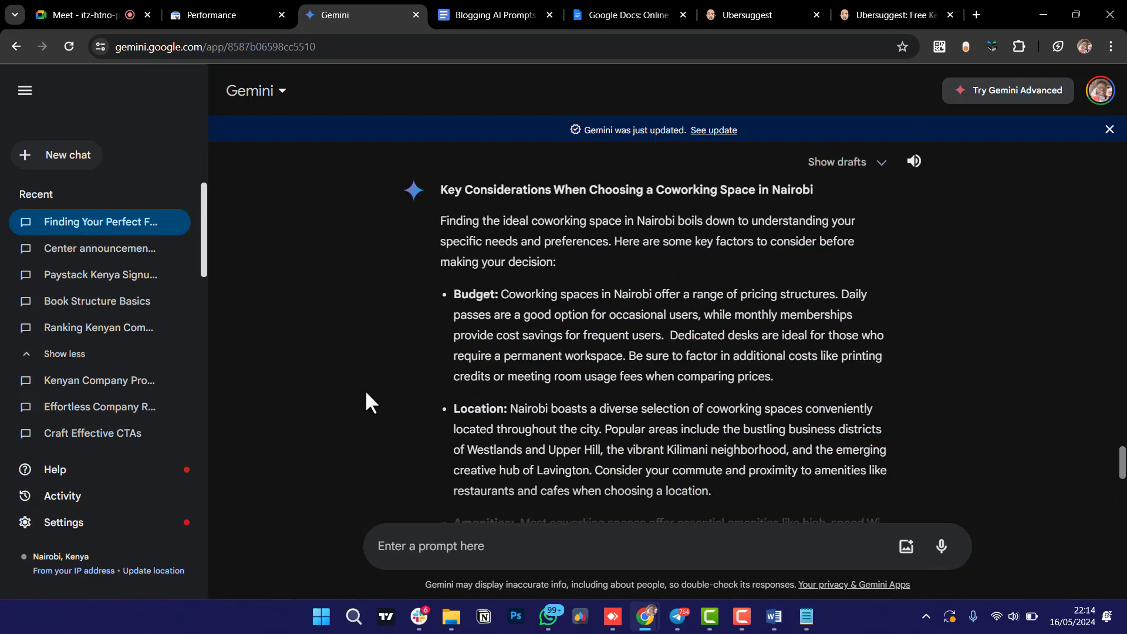
scroll(366, 392, down, 5)
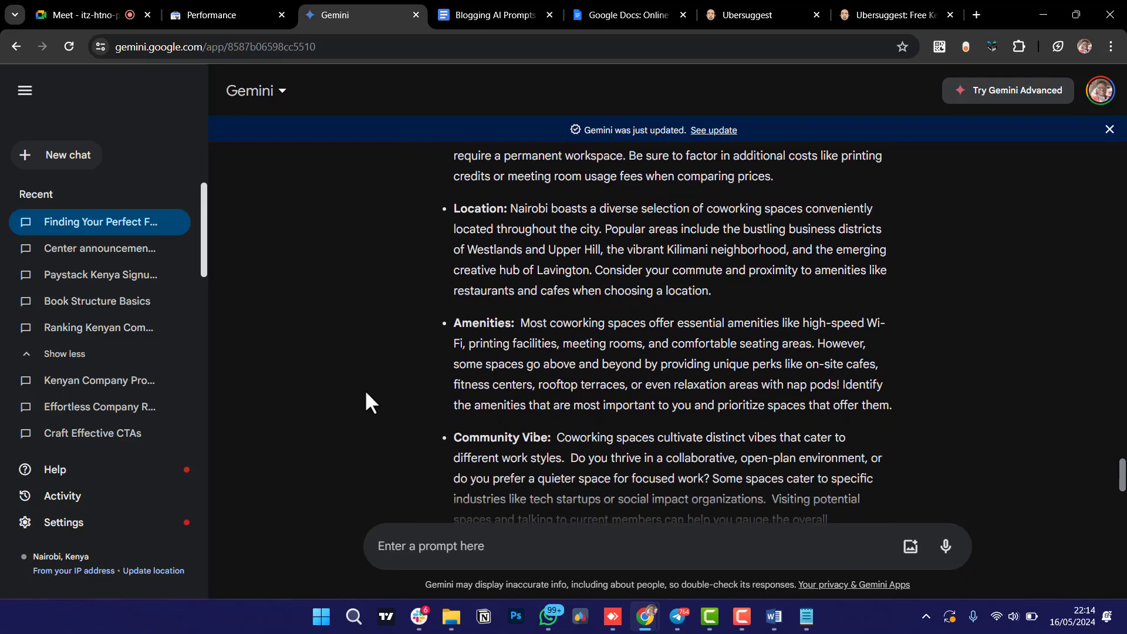
scroll(366, 393, down, 2)
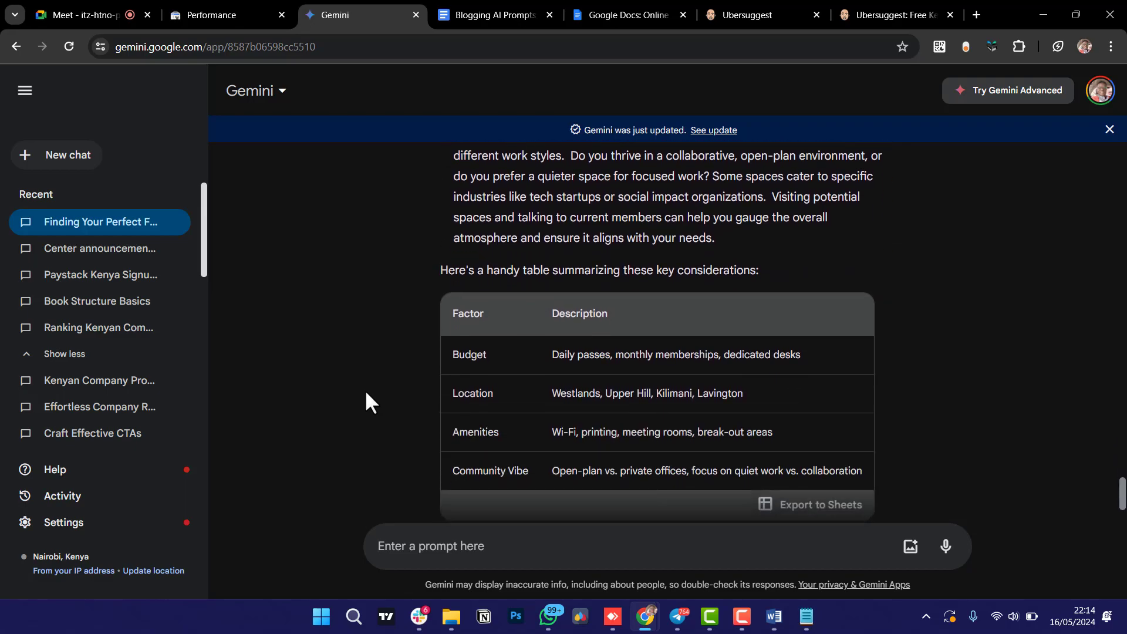
scroll(365, 392, down, 1)
scroll(366, 393, down, 1)
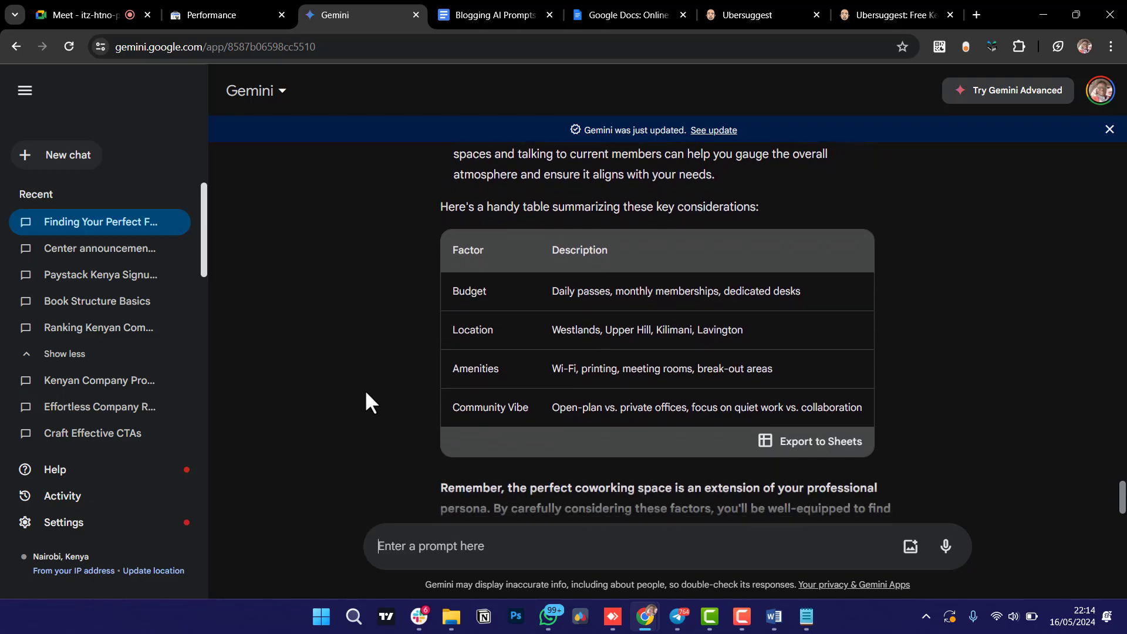
scroll(366, 393, down, 2)
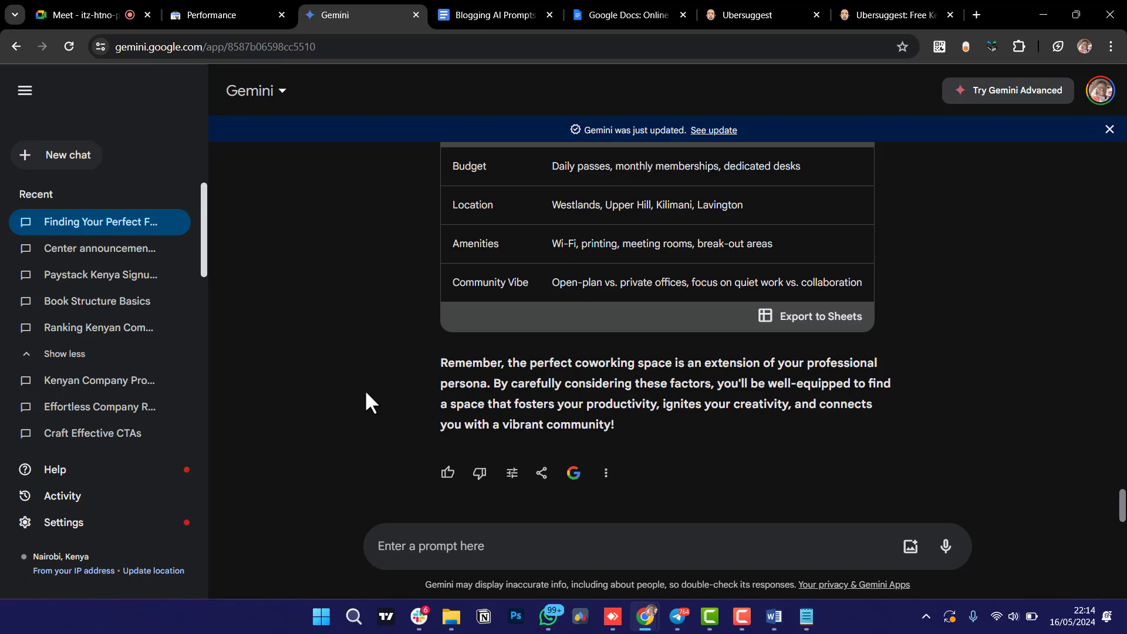
Send 'Continue' to get the Nairobi coworking spaces list from Kofisi to Workable.
text(Continue)
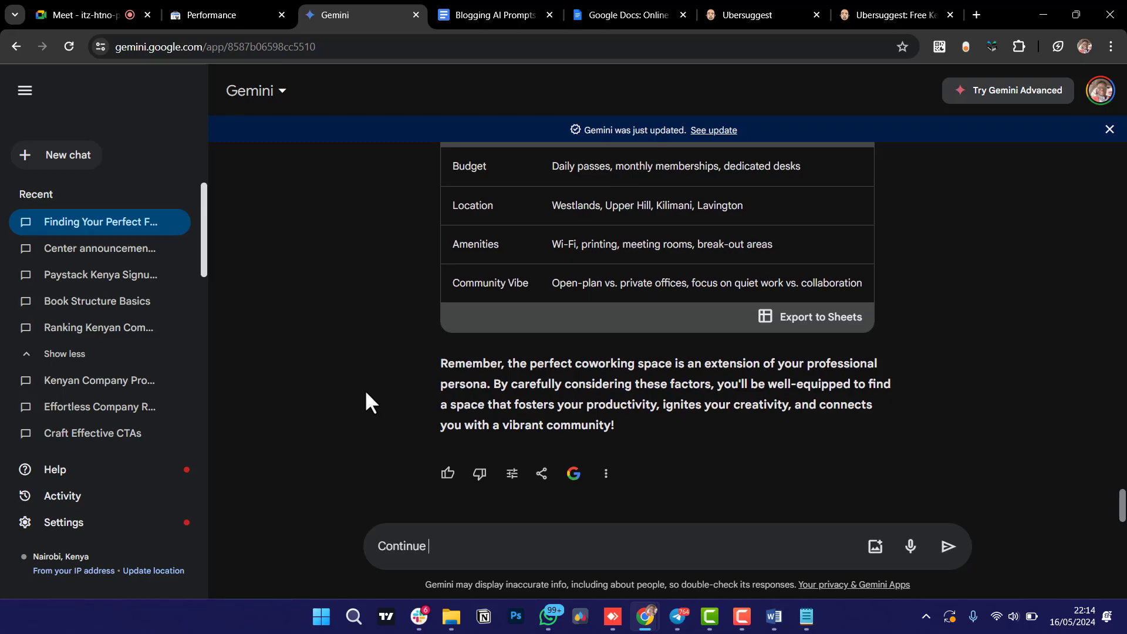
key(Return)
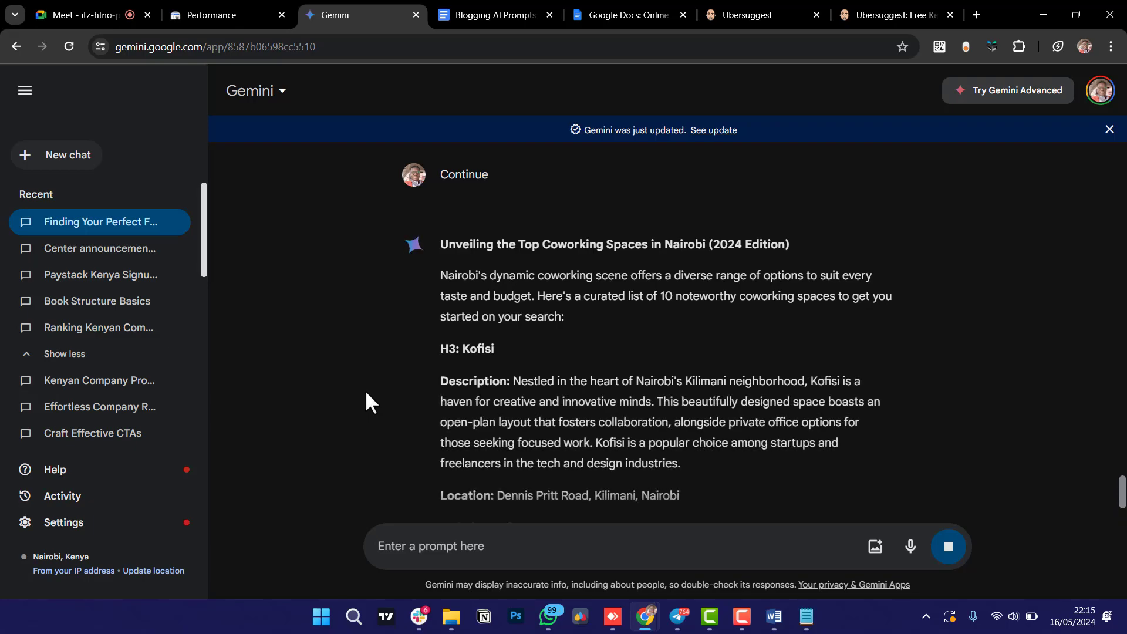
scroll(375, 378, down, 1)
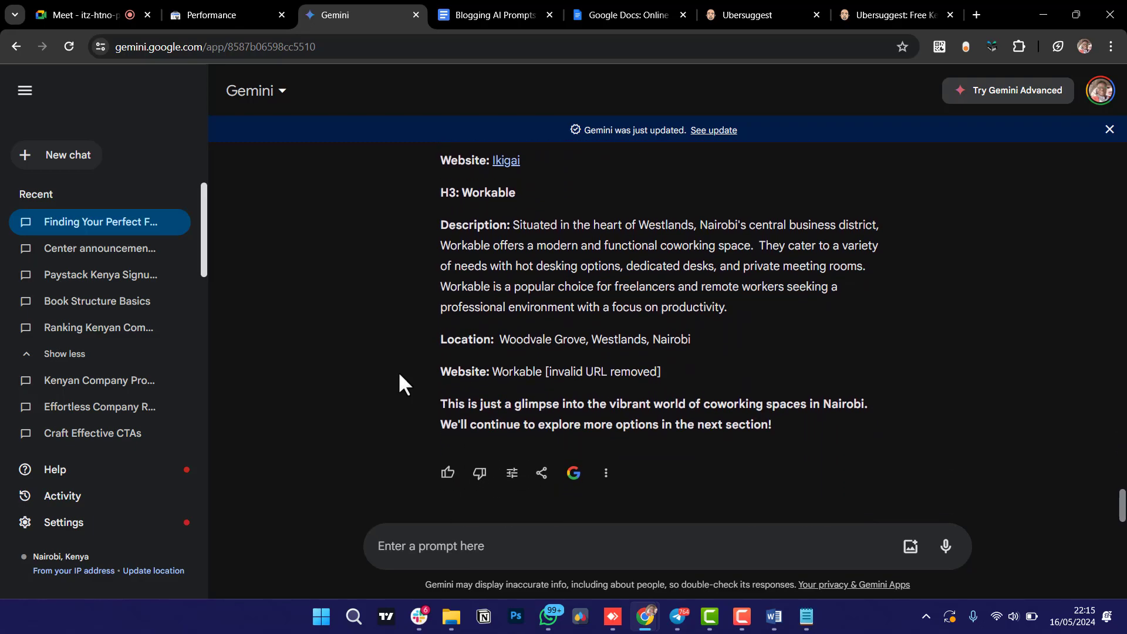
Send 'Continue' again for The Foundry Afrika through Millenium Work Depot and a closing note.
text(COnti)
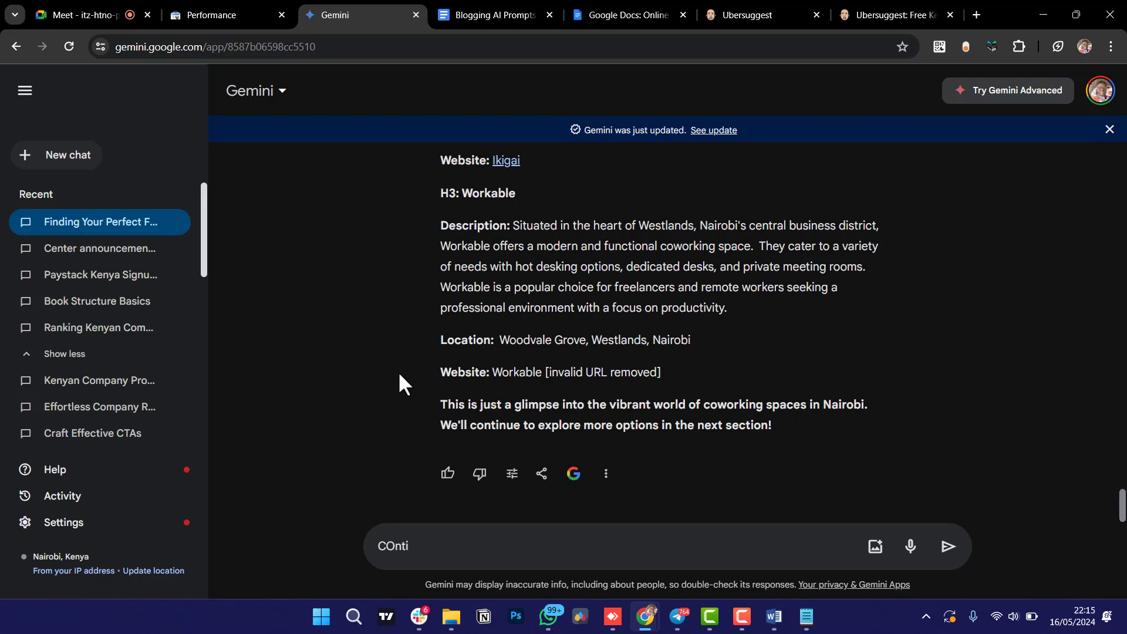
key(BackSpace)
key(BackSpace)
key(BackSpace)
key(BackSpace)
text(ONTINU)
key(BackSpace)
key(BackSpace)
key(BackSpace)
key(BackSpace)
key(BackSpace)
key(BackSpace)
key(BackSpace)
text(Continue)
key(Return)
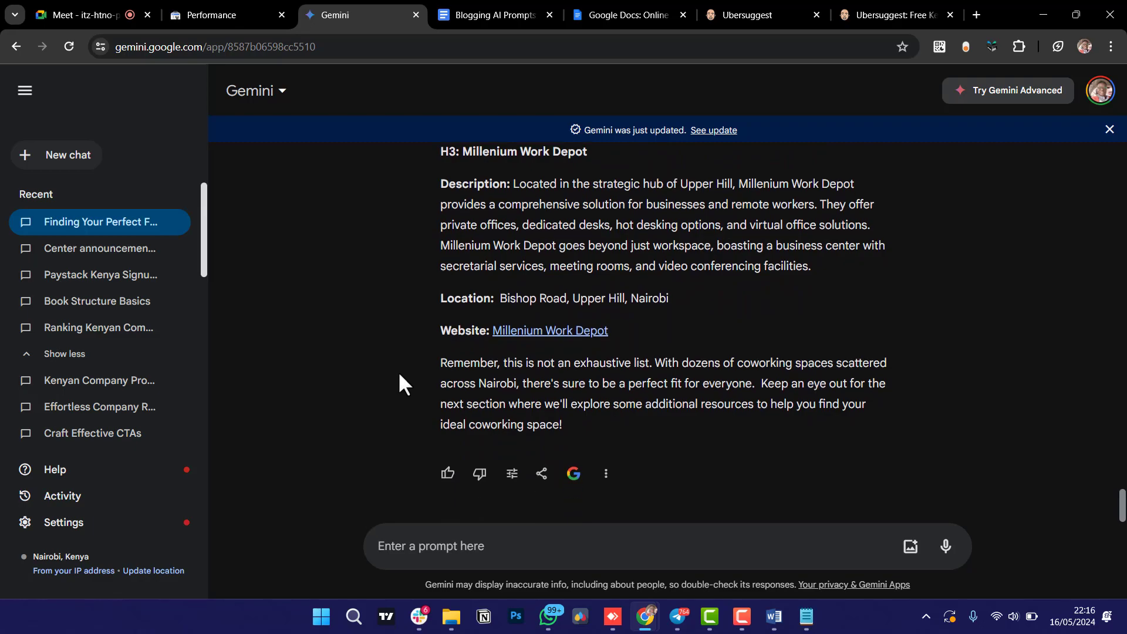
Send 'Continue' twice to add the coworking resources list and closing FAQ section.
text(Continue)
key(Return)
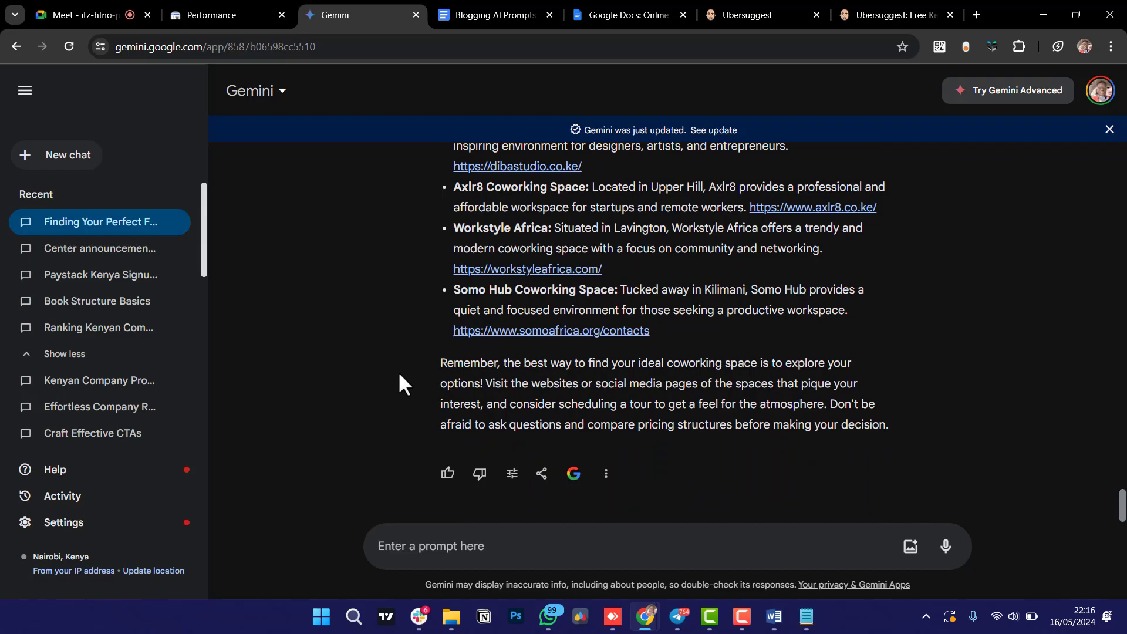
key(ctrl+v)
key(Return)
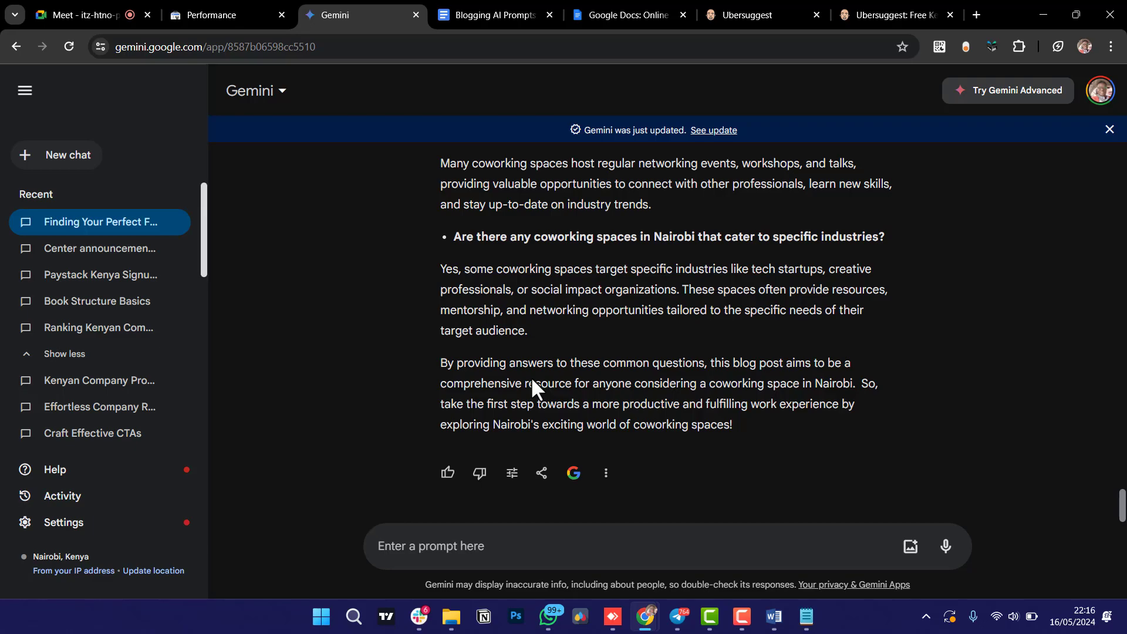
Scroll back up through Gemini's coworking article to review the generated sections.
scroll(530, 377, up, 2)
scroll(531, 377, down, 2)
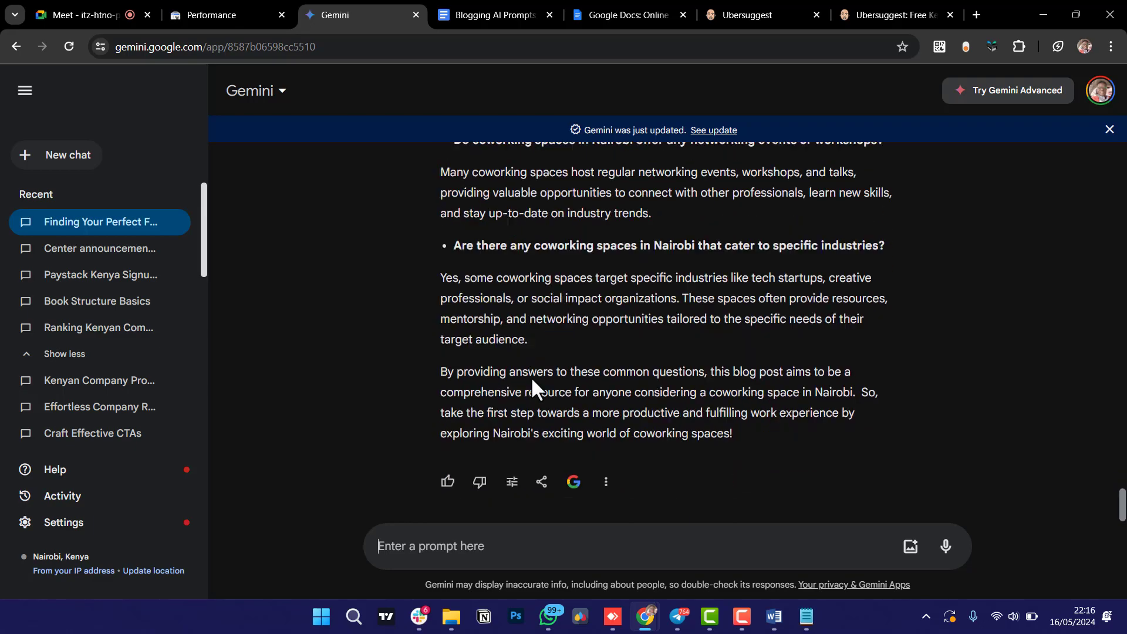
scroll(530, 377, up, 15)
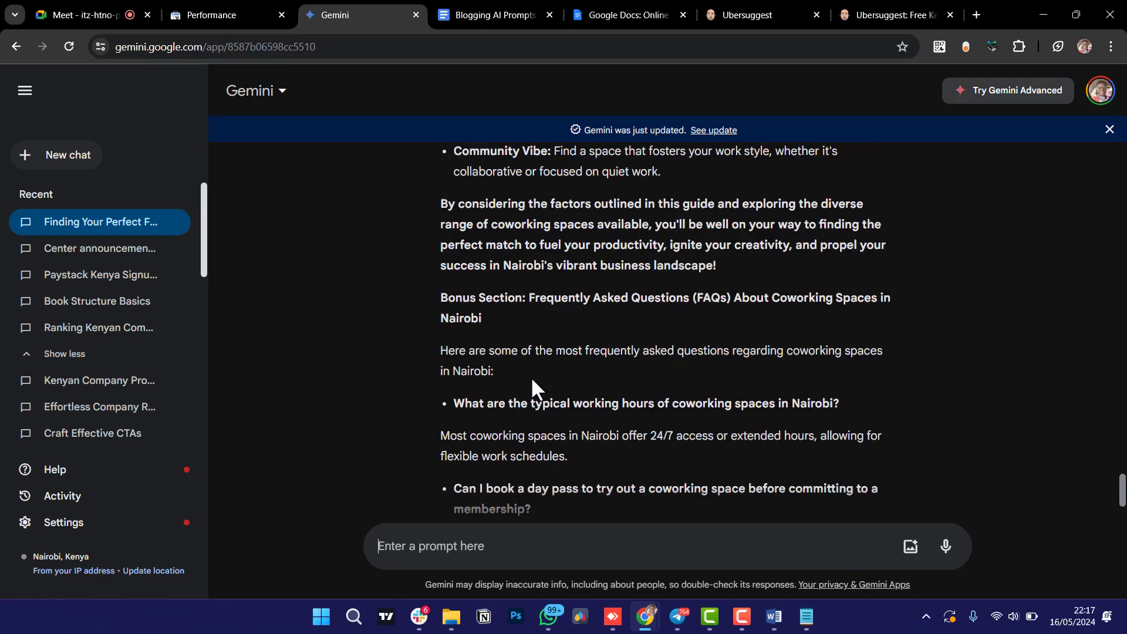
scroll(532, 380, up, 15)
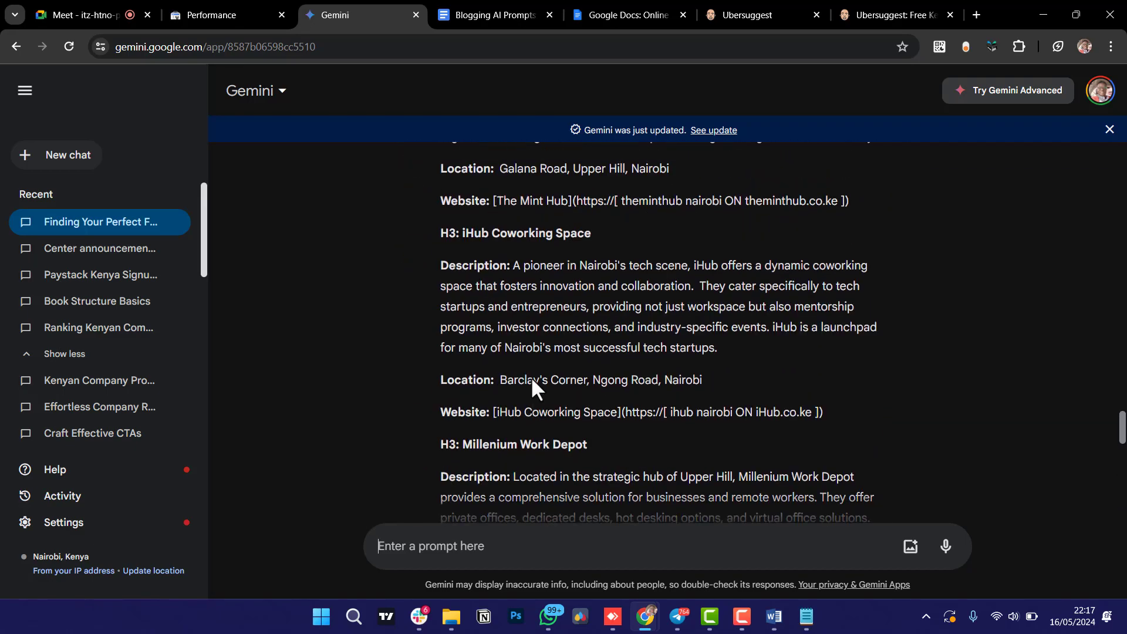
scroll(530, 376, up, 7)
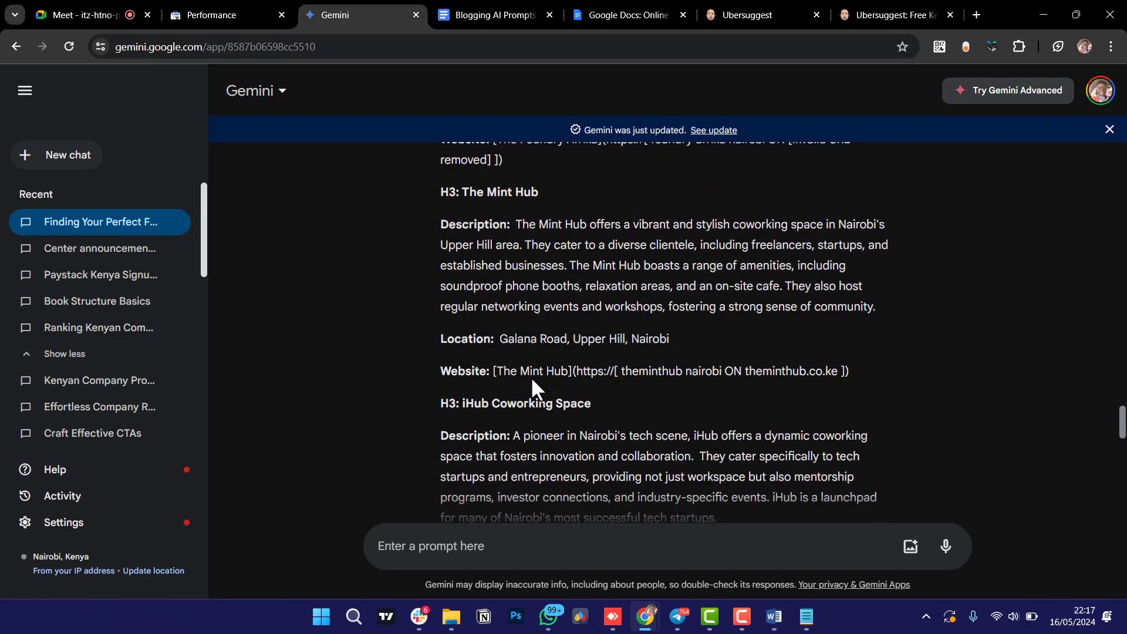
Close the Ubersuggest pages and the Google Docs overview tab.
click(889, 9)
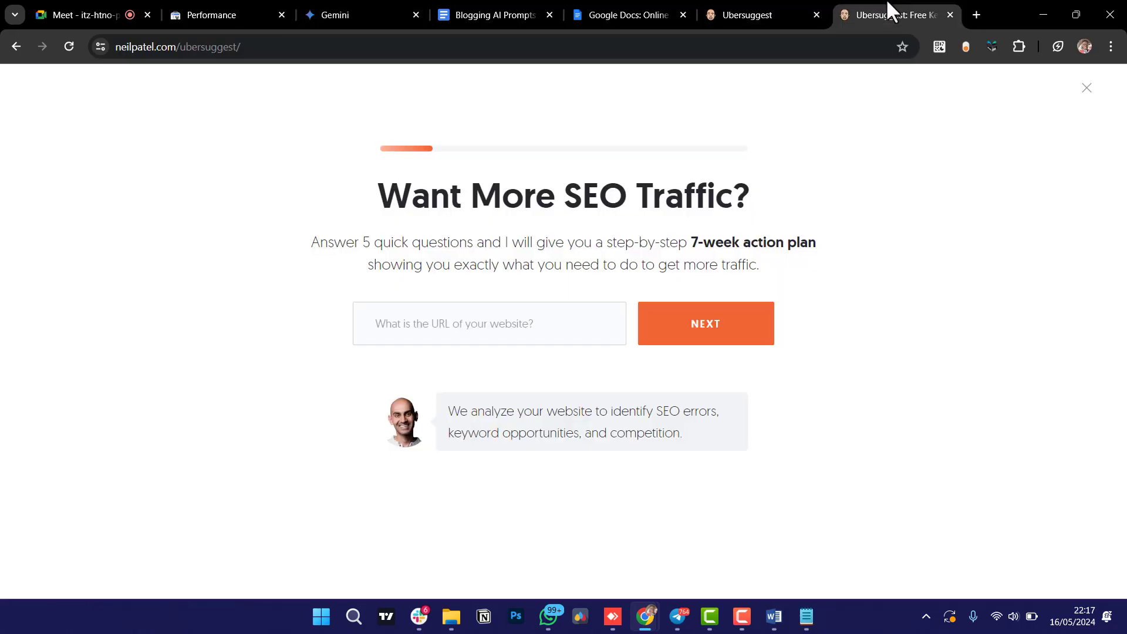
click(950, 14)
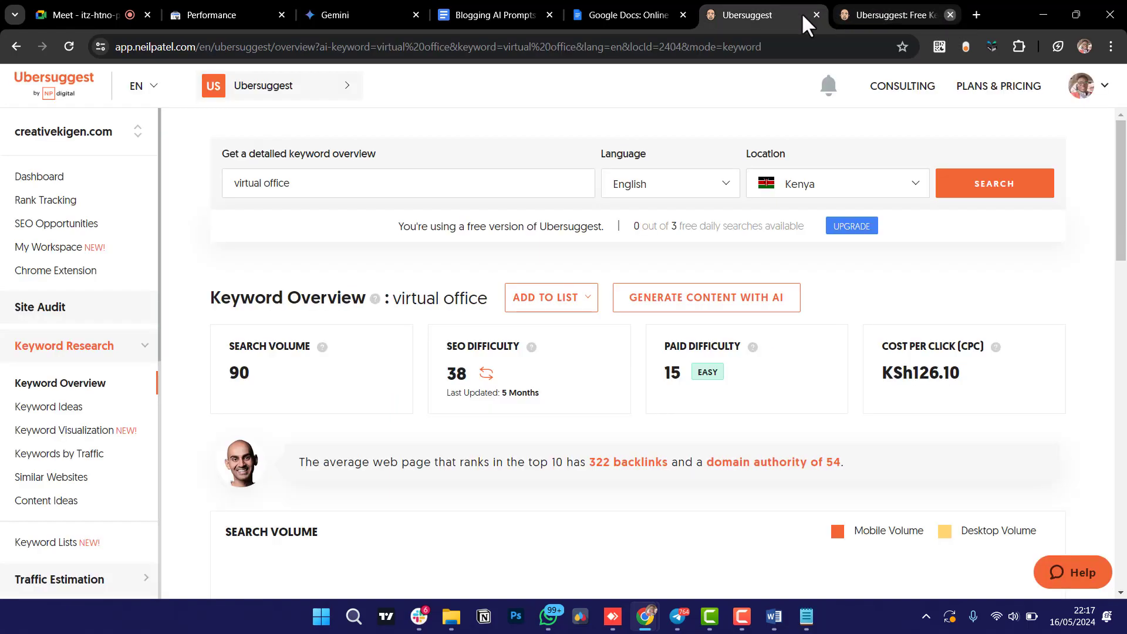
click(950, 14)
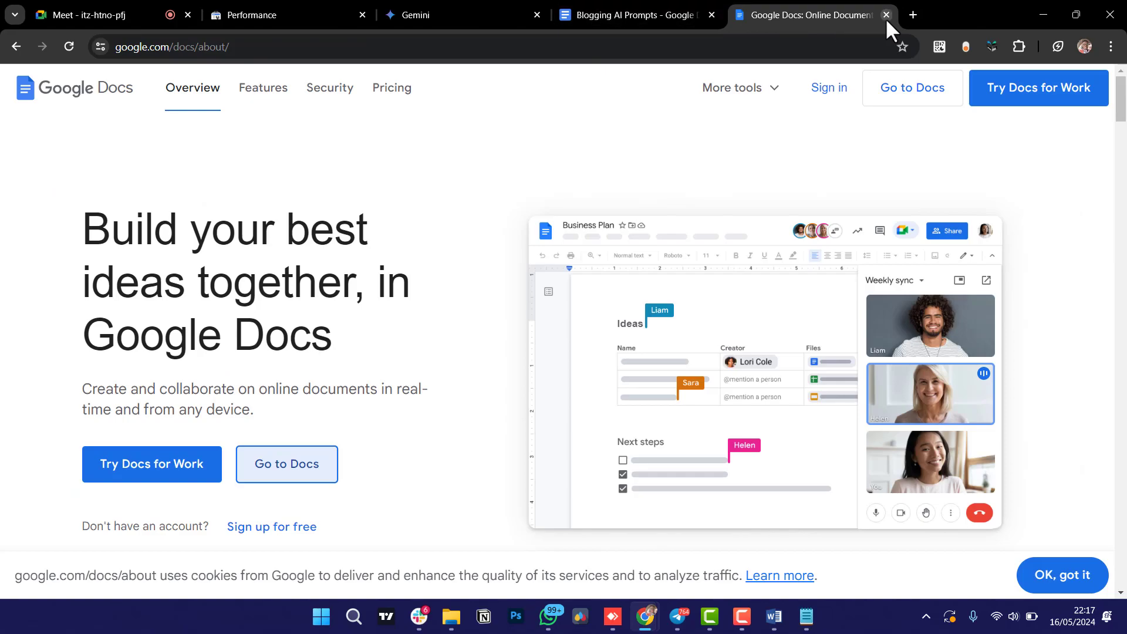
click(885, 14)
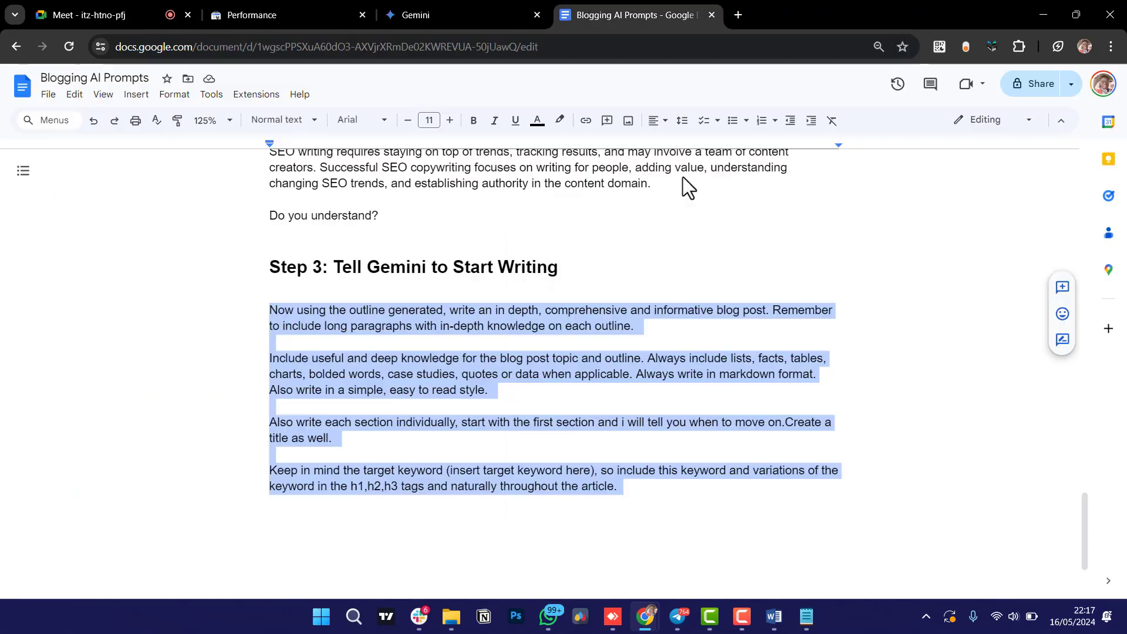
Copy the Step 3 heading and paste it on a new line below the Step 3 prompt.
click(591, 511)
drag(559, 269, 271, 267)
key(ctrl+c)
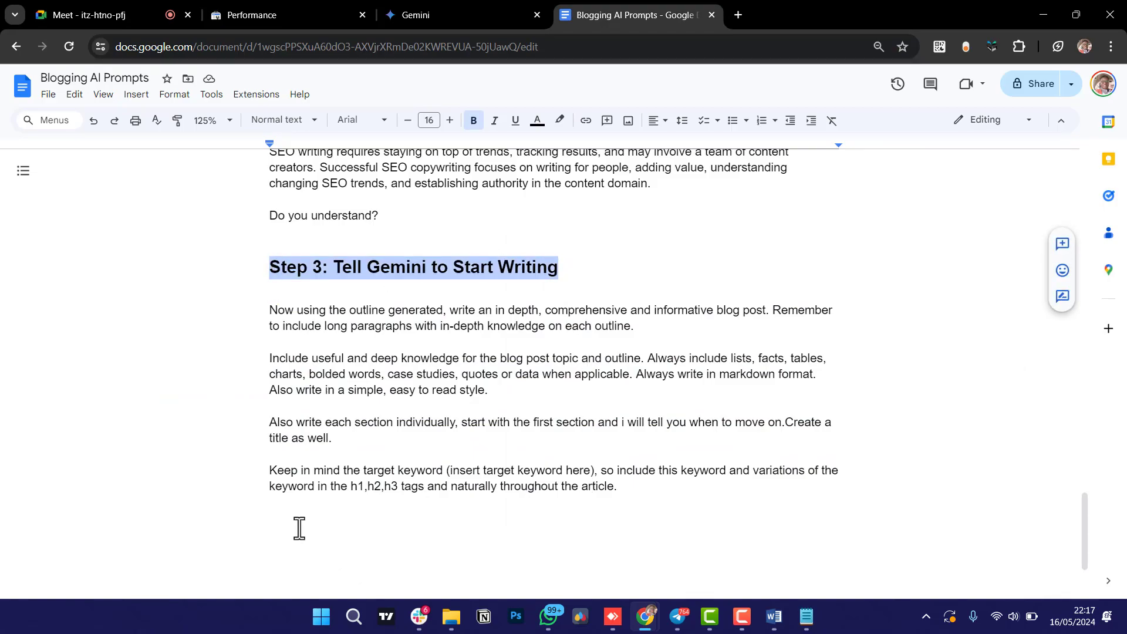
click(298, 528)
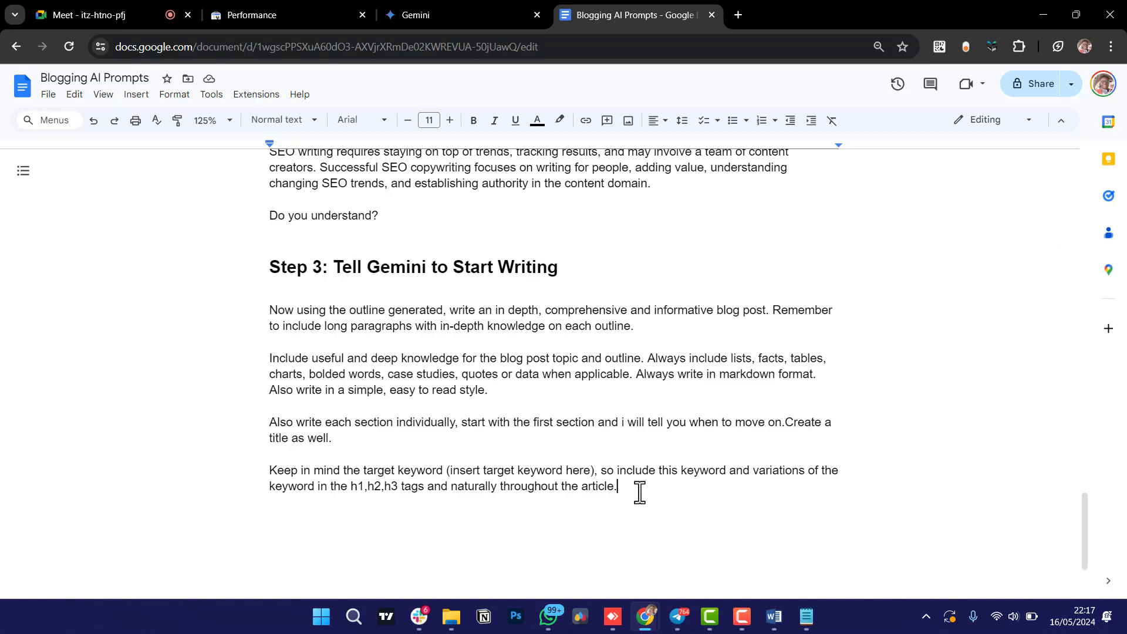
key(Return)
key(ctrl+v)
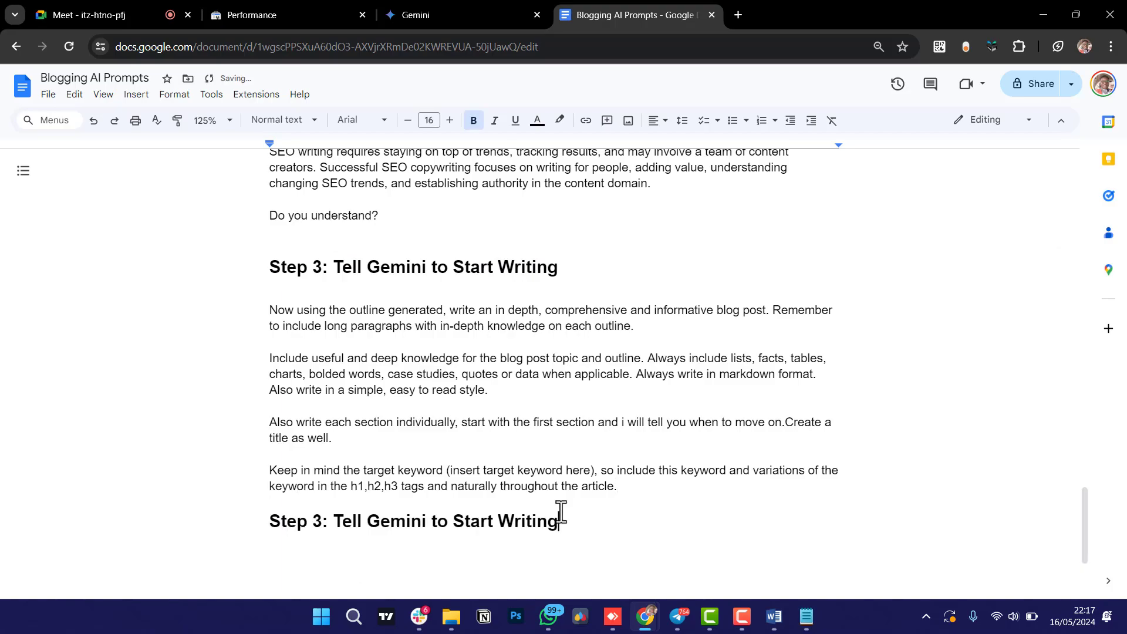
Edit the pasted heading to read 'Step 4: Continue'.
click(314, 521)
key(BackSpace)
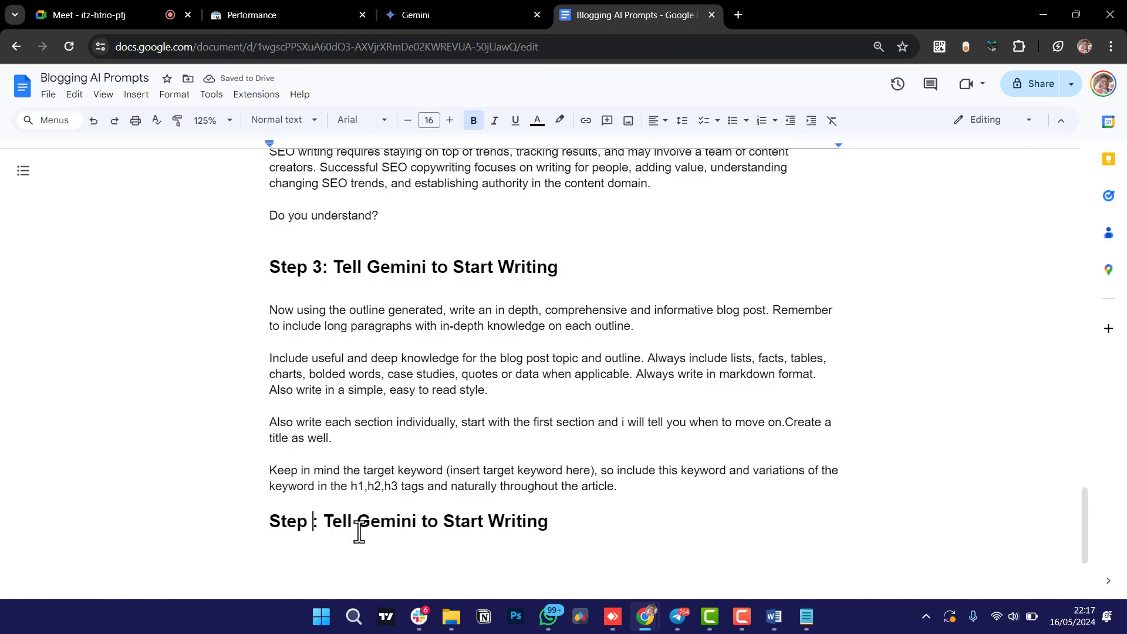
text(4)
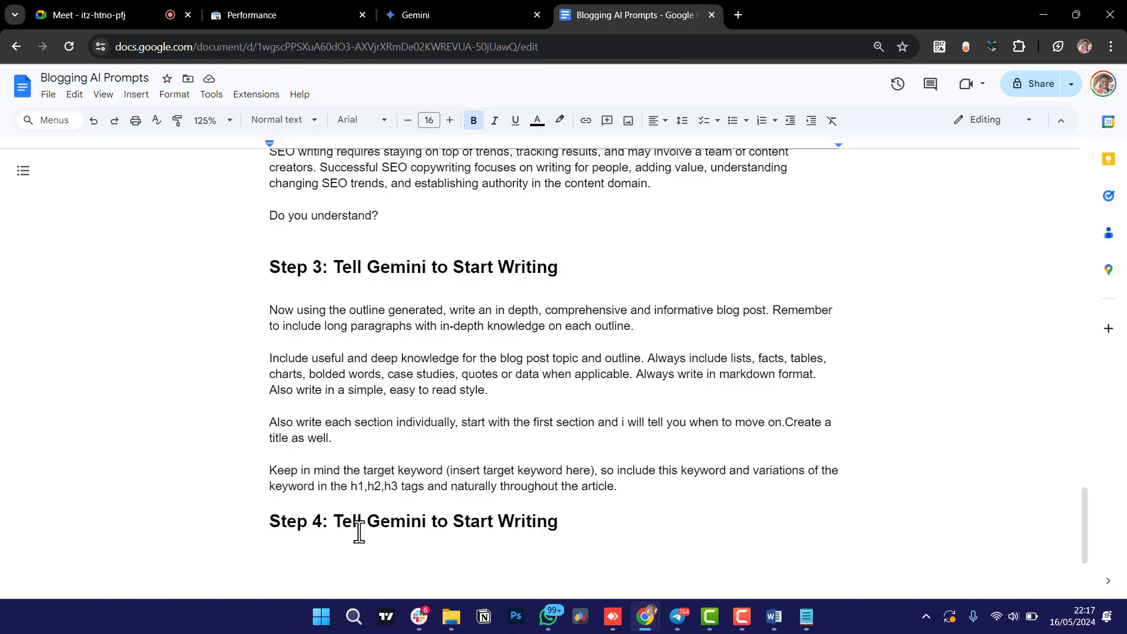
drag(338, 520, 553, 520)
key(BackSpace)
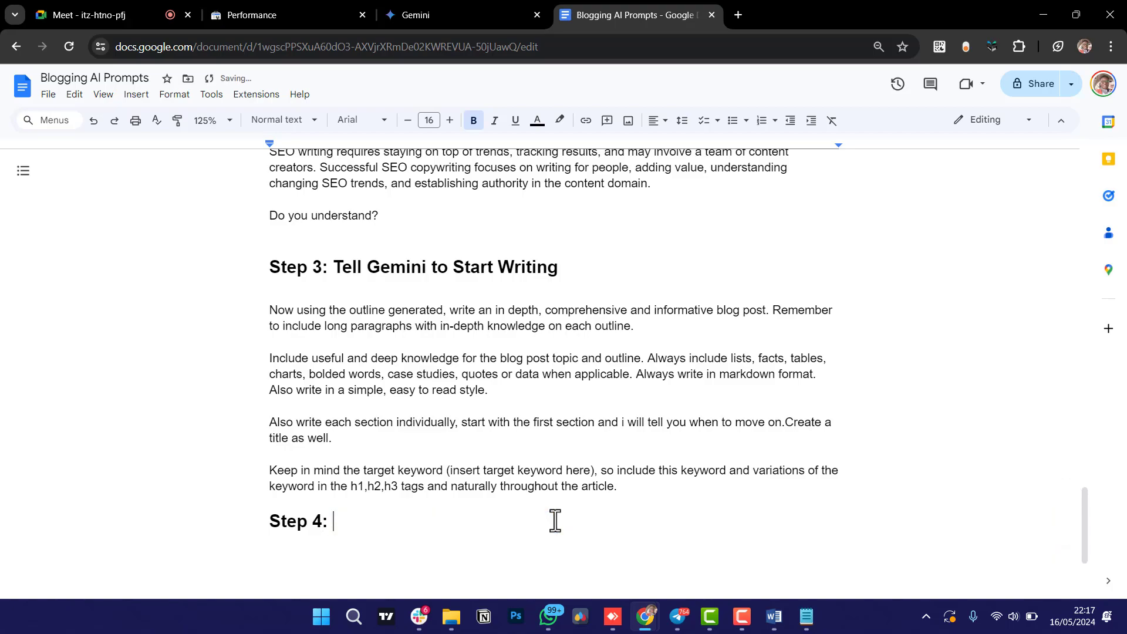
text(Continue)
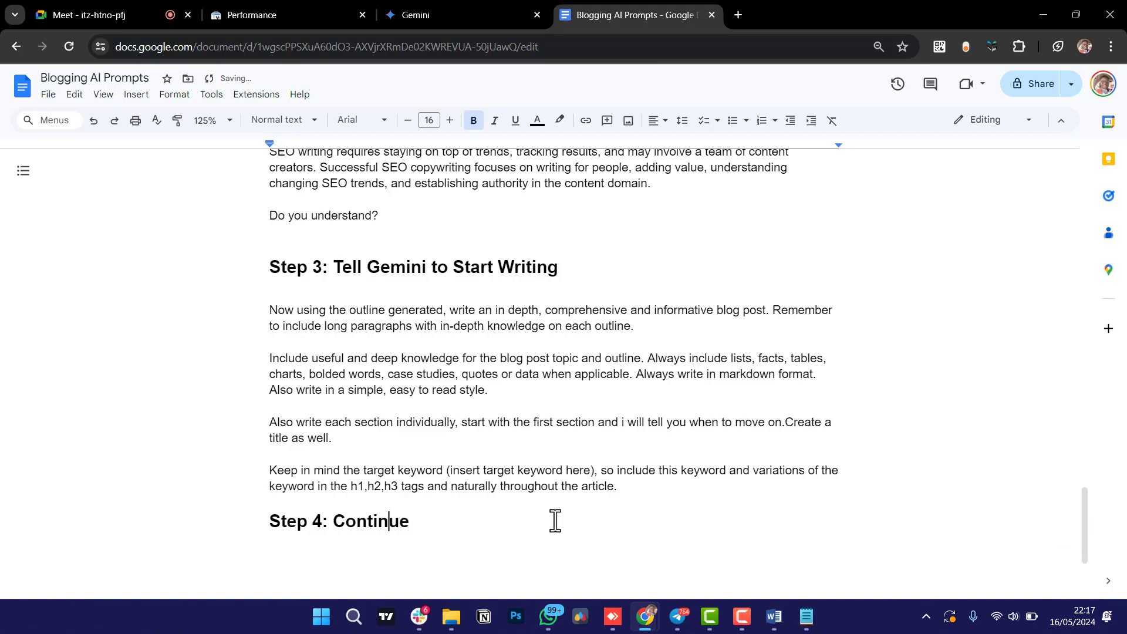
key(Left)
key(Left)
key(Left)
Extend the Step 4 heading to read 'Step 4: Continue until the end'.
scroll(554, 520, up, 20)
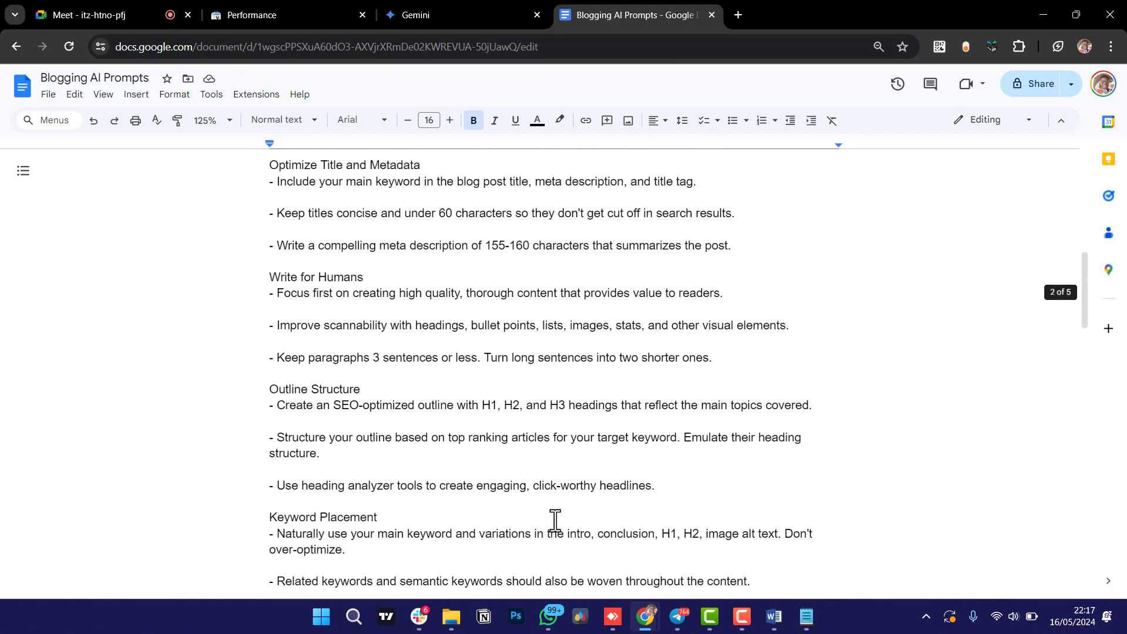
scroll(555, 520, up, 10)
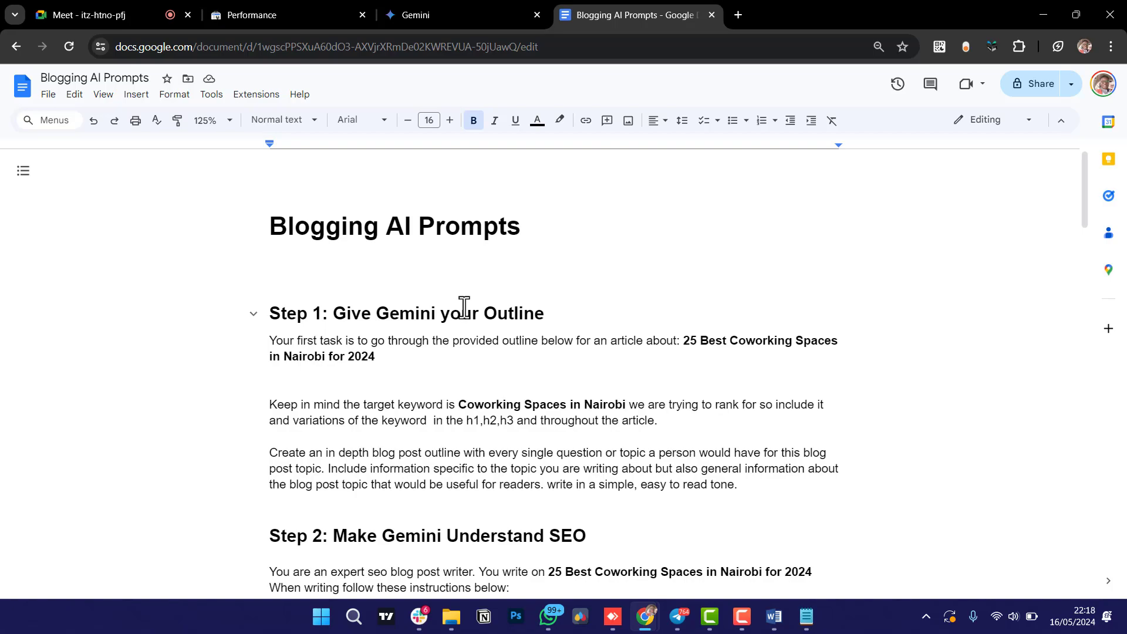
scroll(479, 337, down, 3)
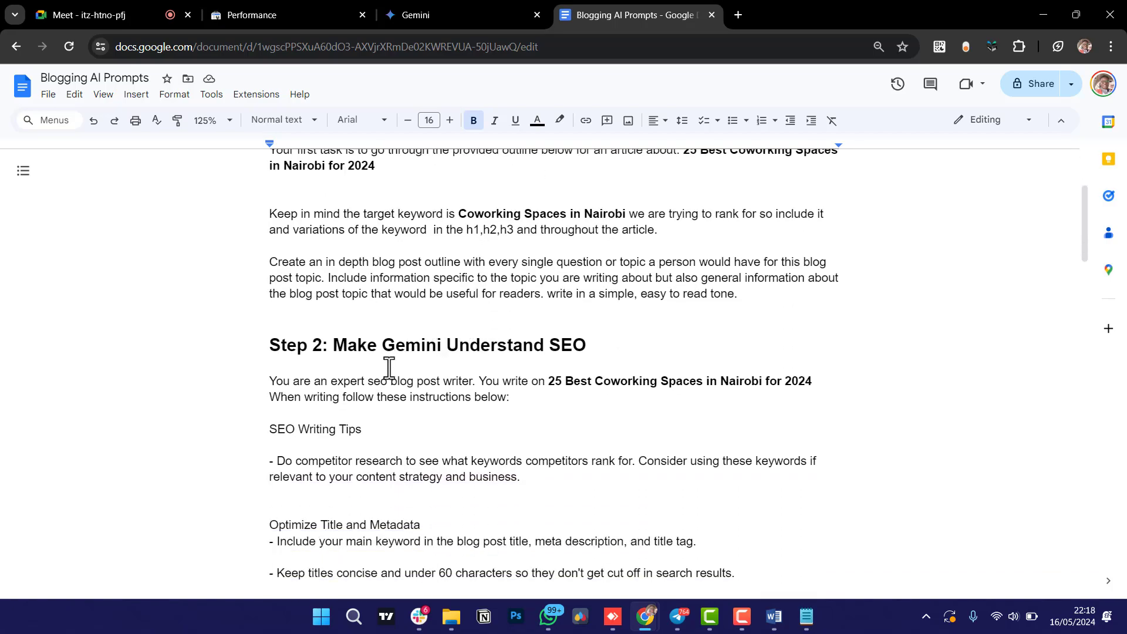
scroll(388, 367, down, 13)
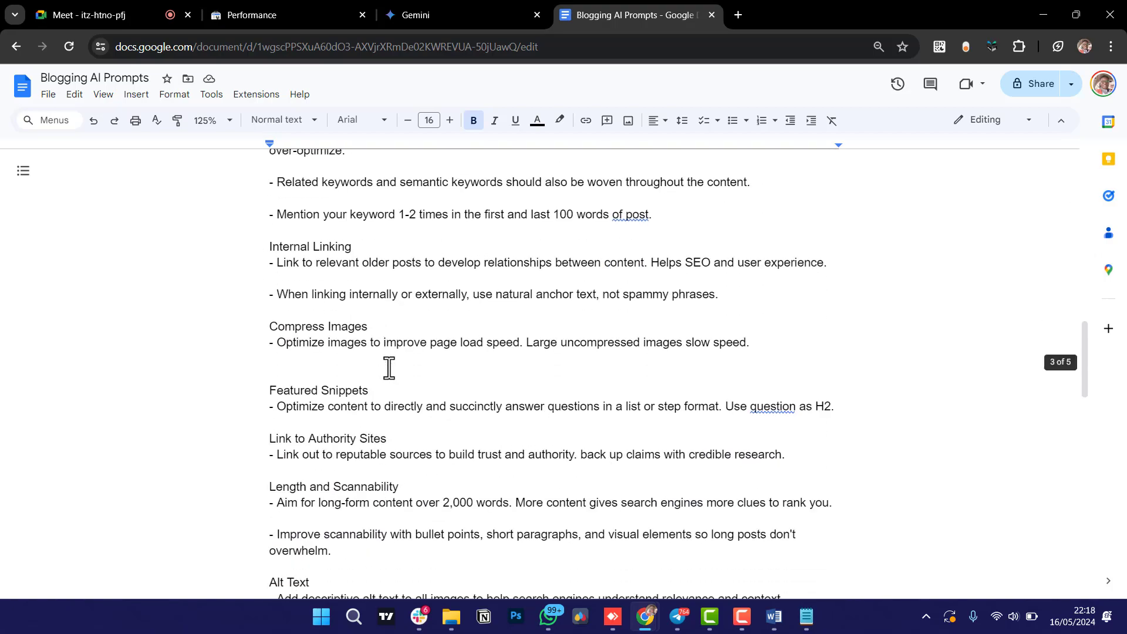
scroll(388, 368, down, 13)
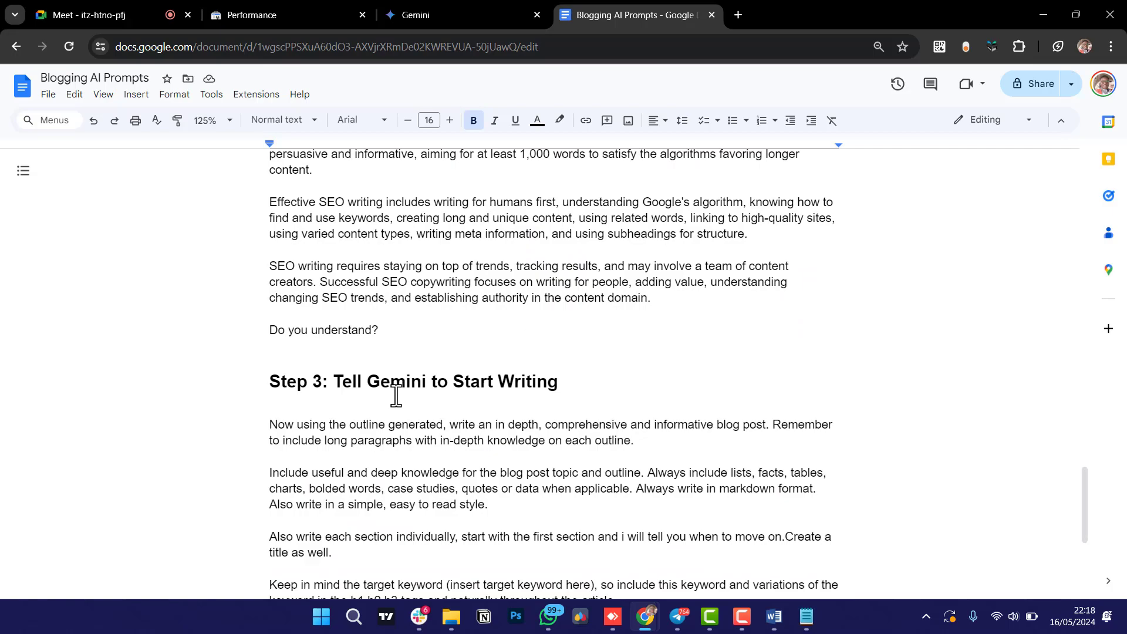
scroll(396, 397, down, 3)
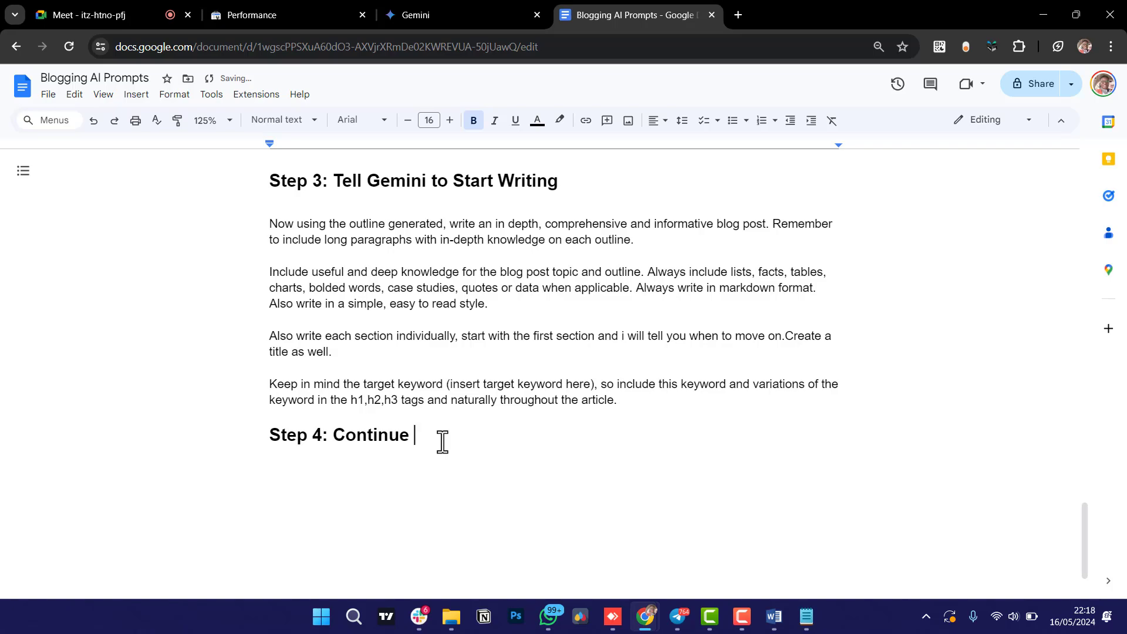
text(until the end)
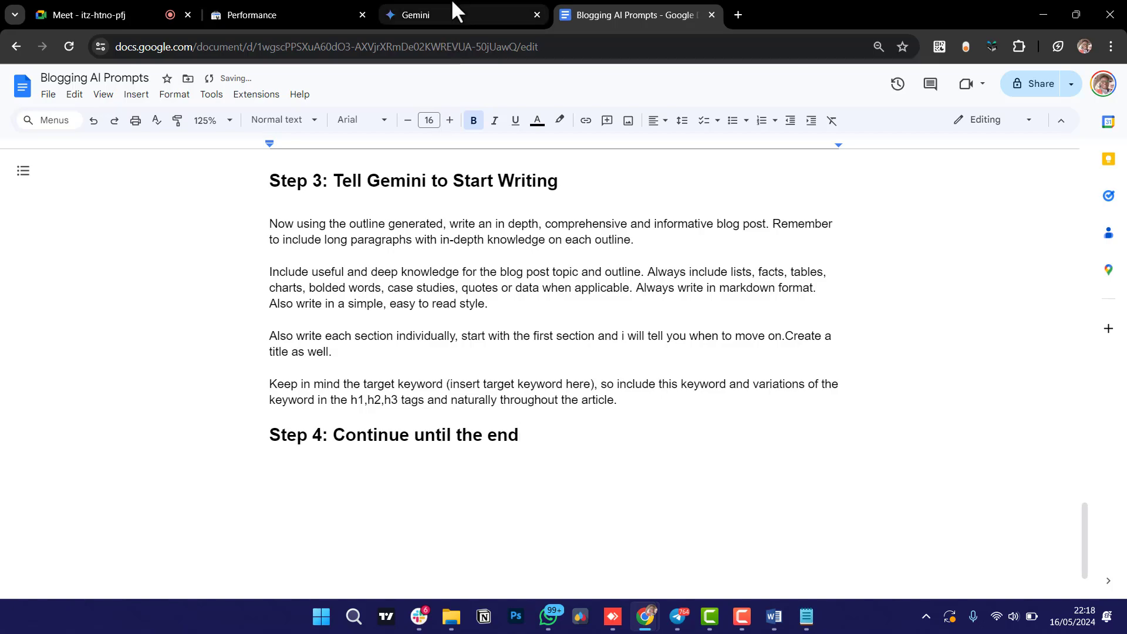
Return to Gemini and scroll through the article down to the end of the latest reply.
click(456, 12)
scroll(553, 396, down, 3)
scroll(554, 396, up, 4)
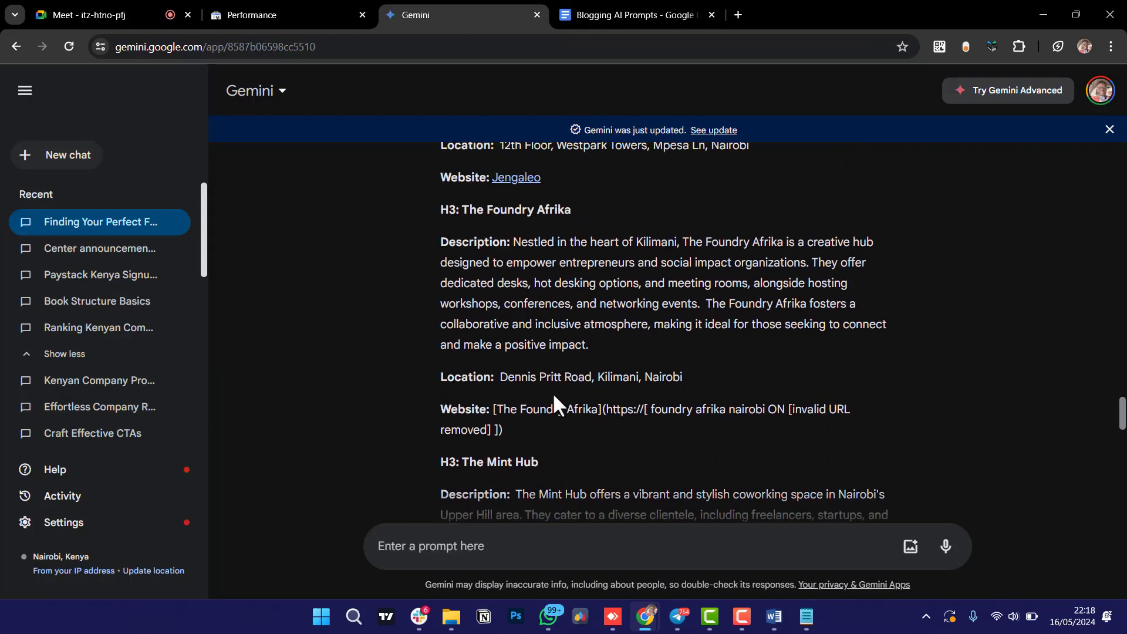
scroll(554, 396, down, 15)
scroll(554, 397, up, 12)
scroll(553, 399, up, 20)
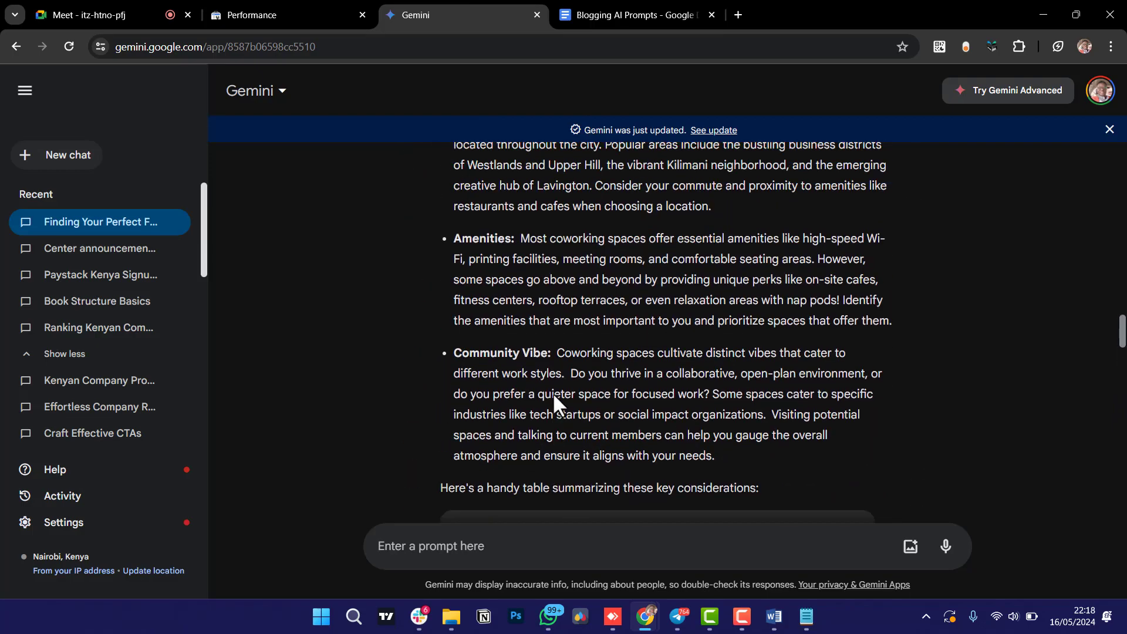
scroll(554, 396, up, 15)
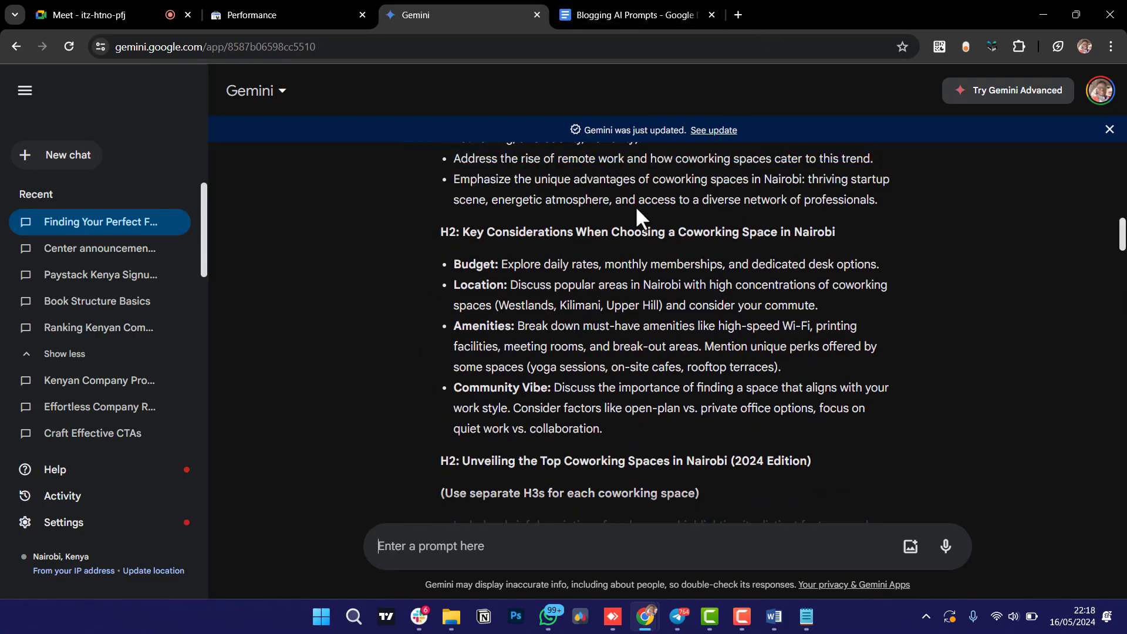
scroll(612, 214, up, 6)
scroll(616, 320, up, 15)
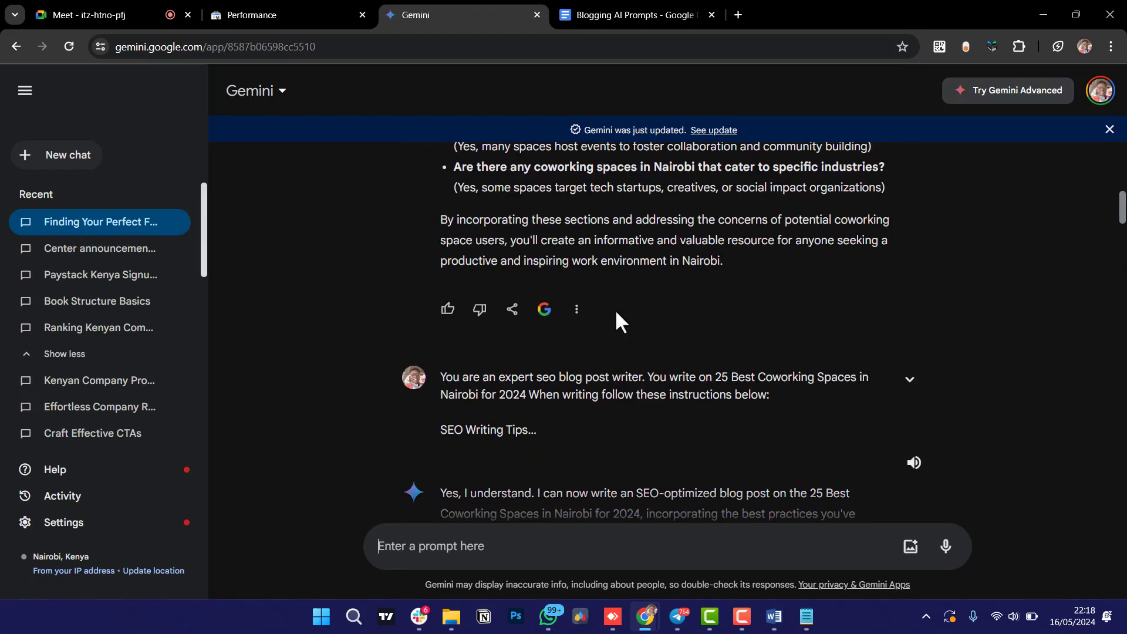
scroll(616, 320, up, 10)
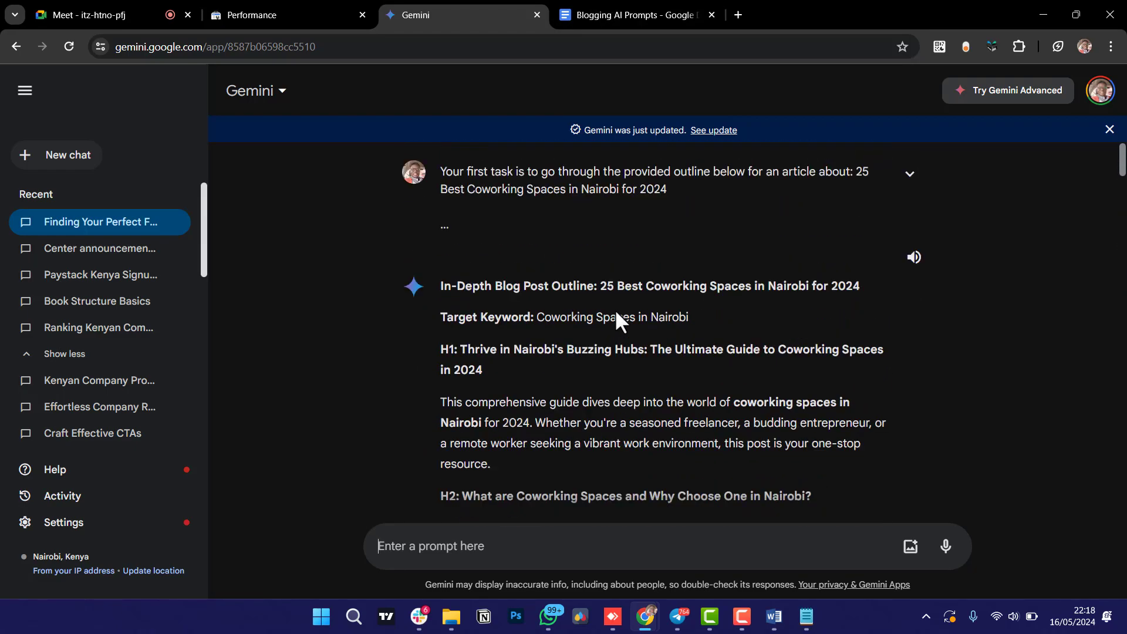
scroll(623, 405, down, 2)
scroll(623, 405, up, 2)
scroll(616, 451, down, 2)
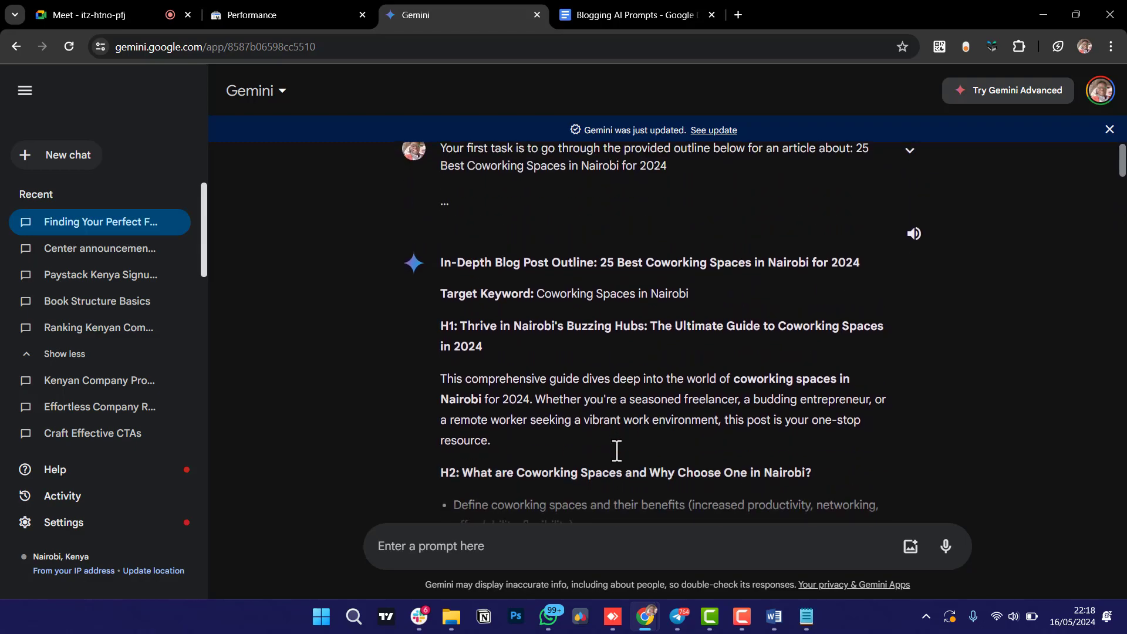
scroll(616, 451, down, 7)
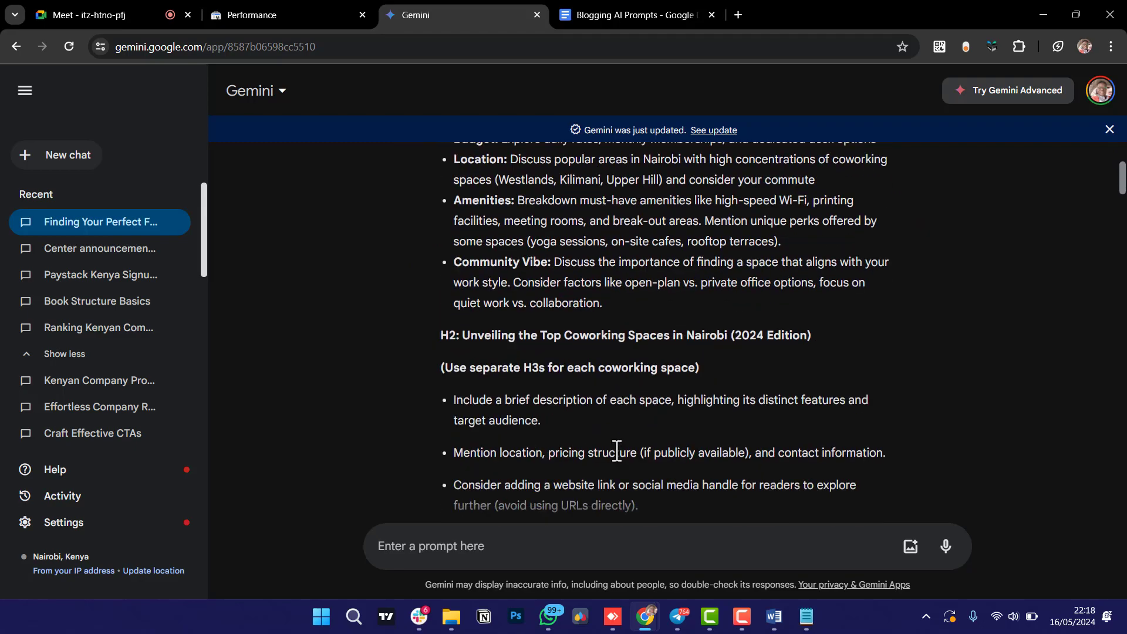
scroll(616, 451, down, 15)
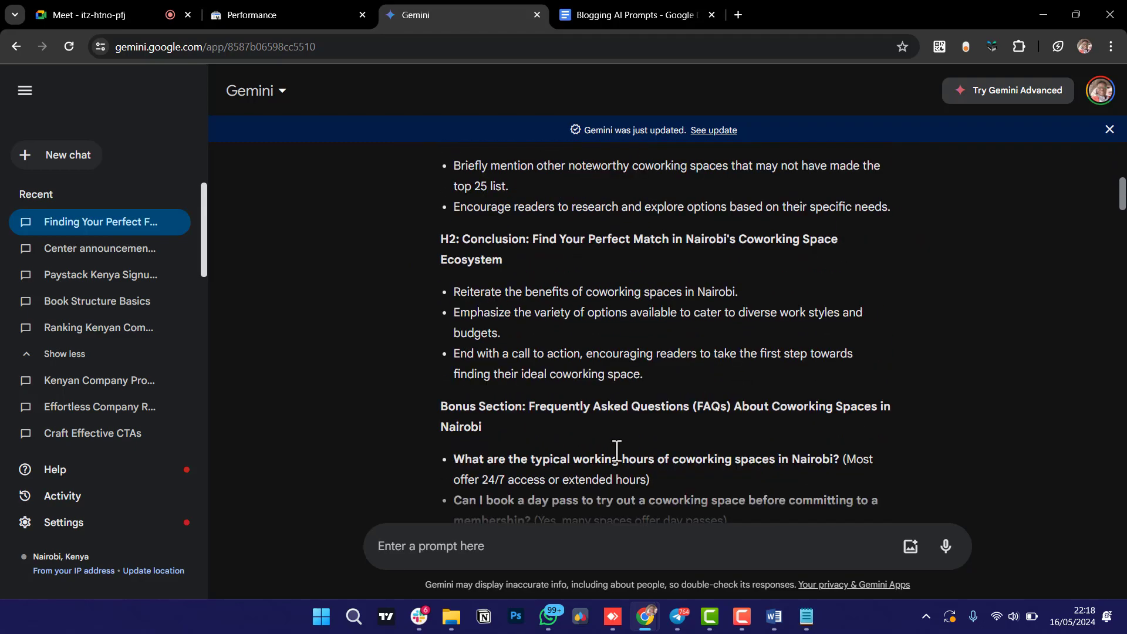
scroll(617, 451, down, 11)
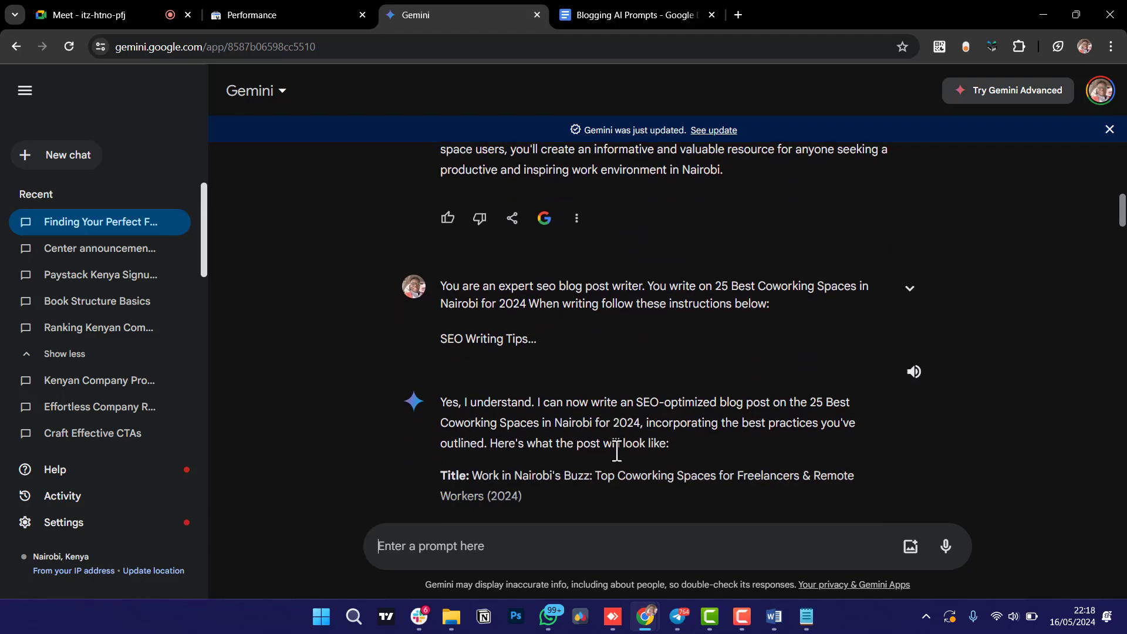
scroll(616, 451, down, 15)
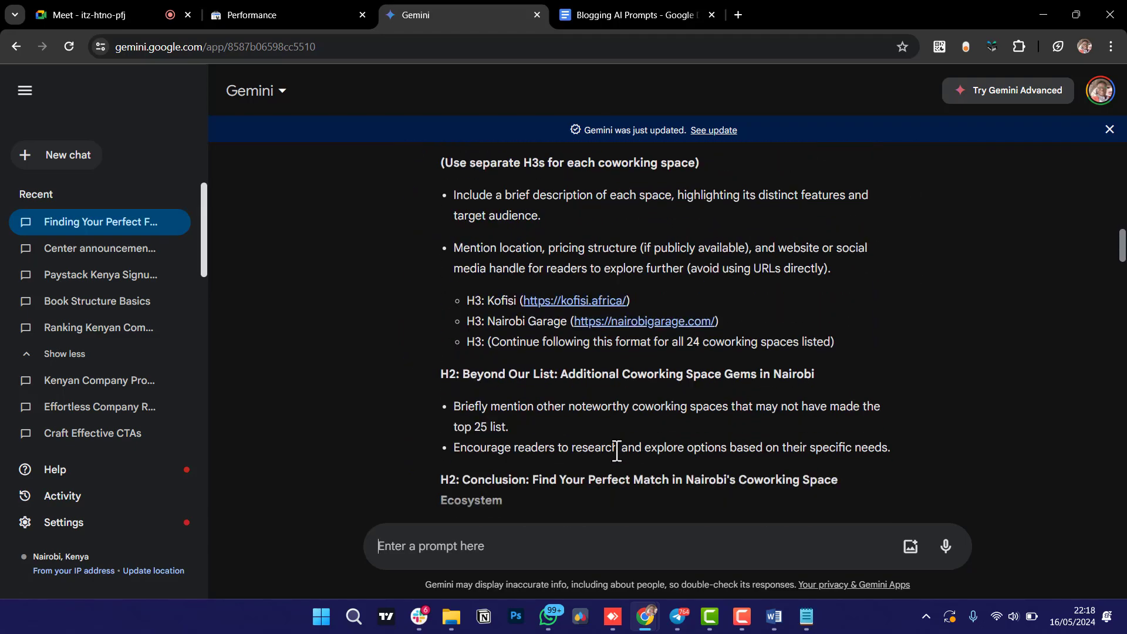
scroll(616, 451, down, 11)
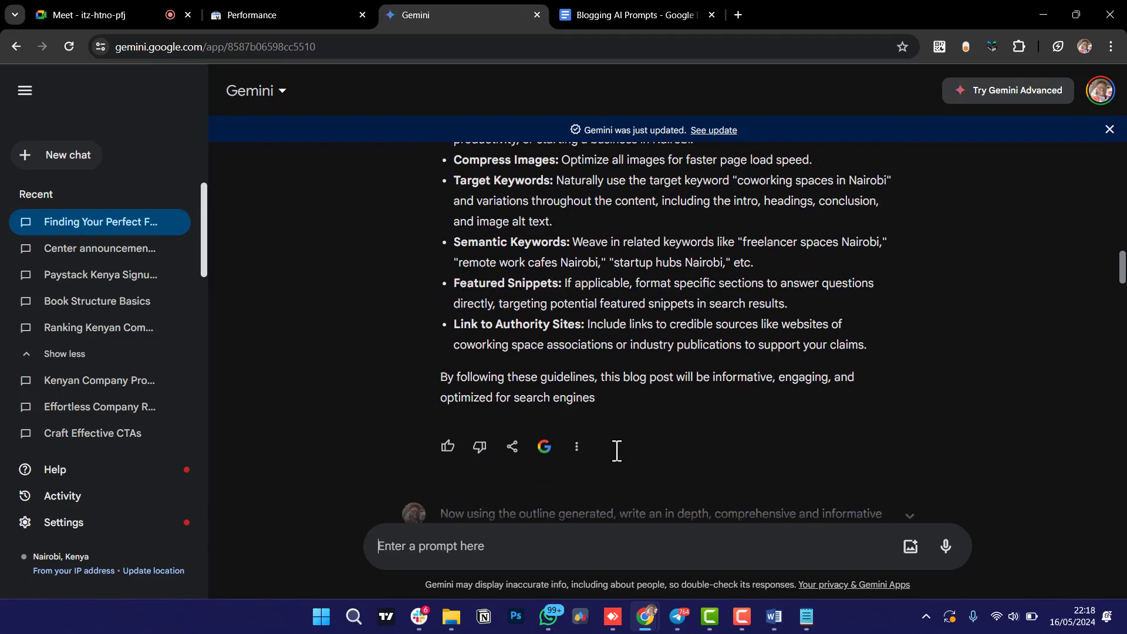
scroll(616, 451, down, 4)
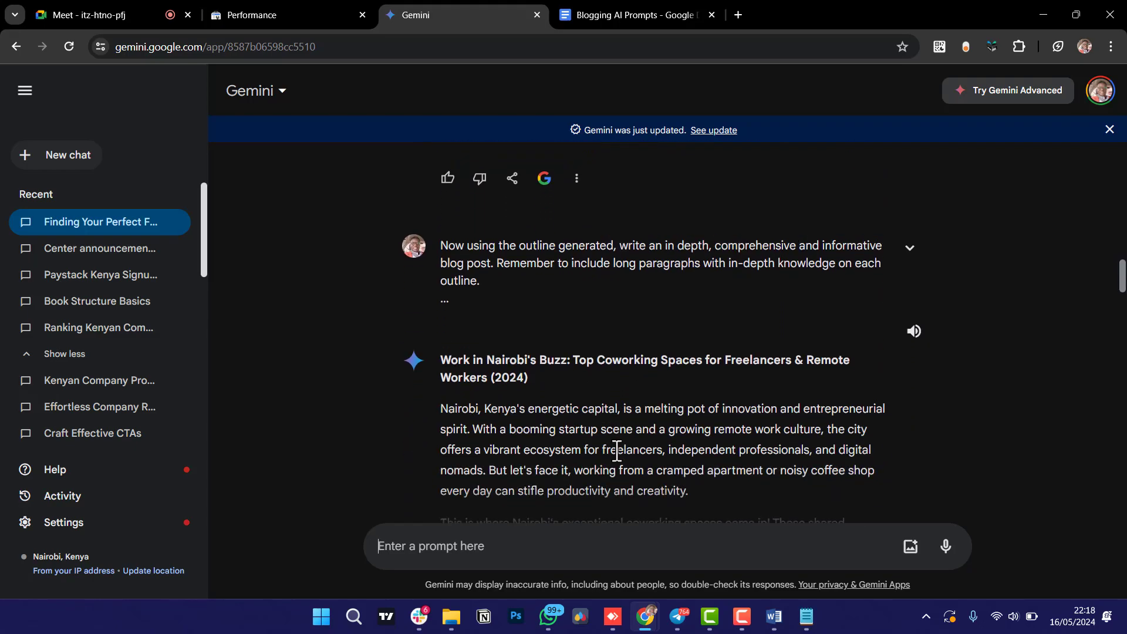
scroll(616, 451, down, 13)
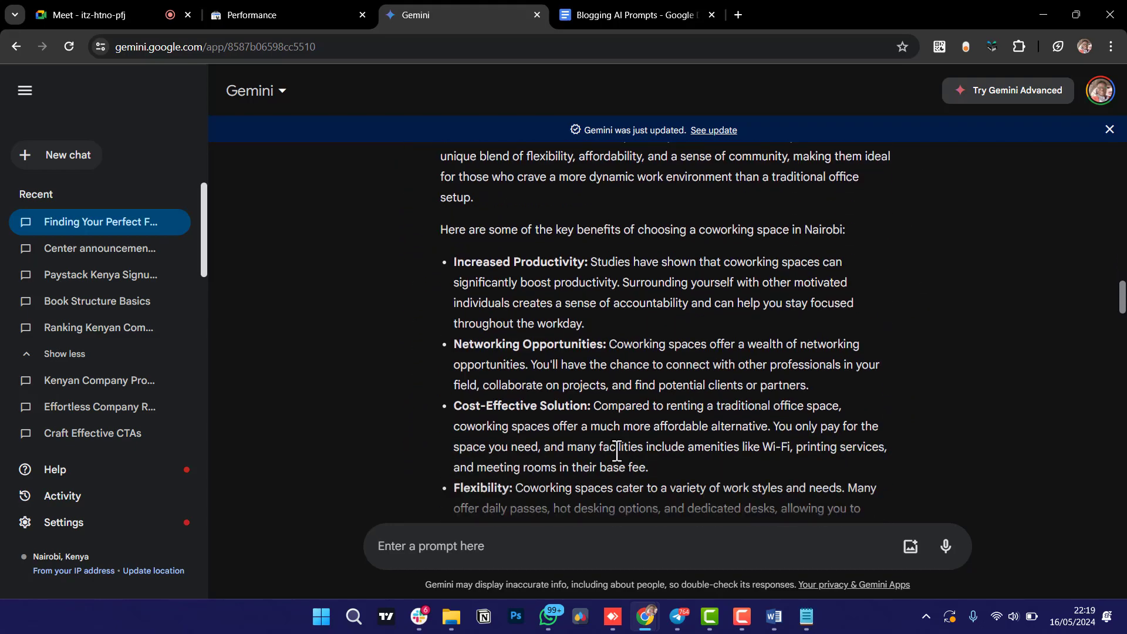
scroll(616, 451, down, 4)
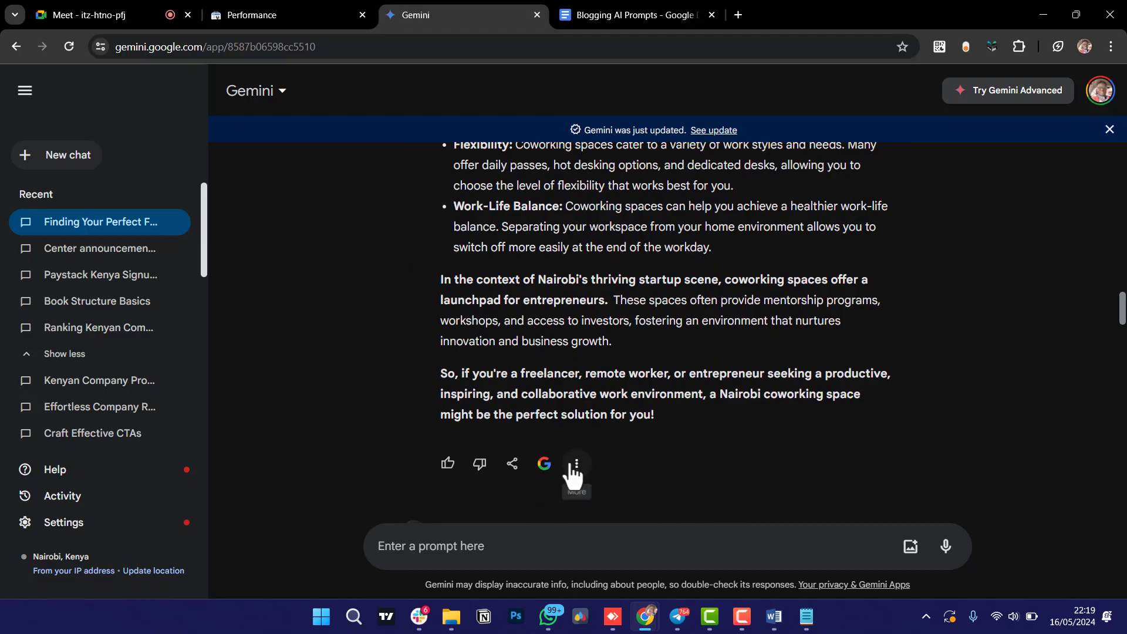
Copy Gemini's latest article reply to the clipboard from its More menu.
click(575, 465)
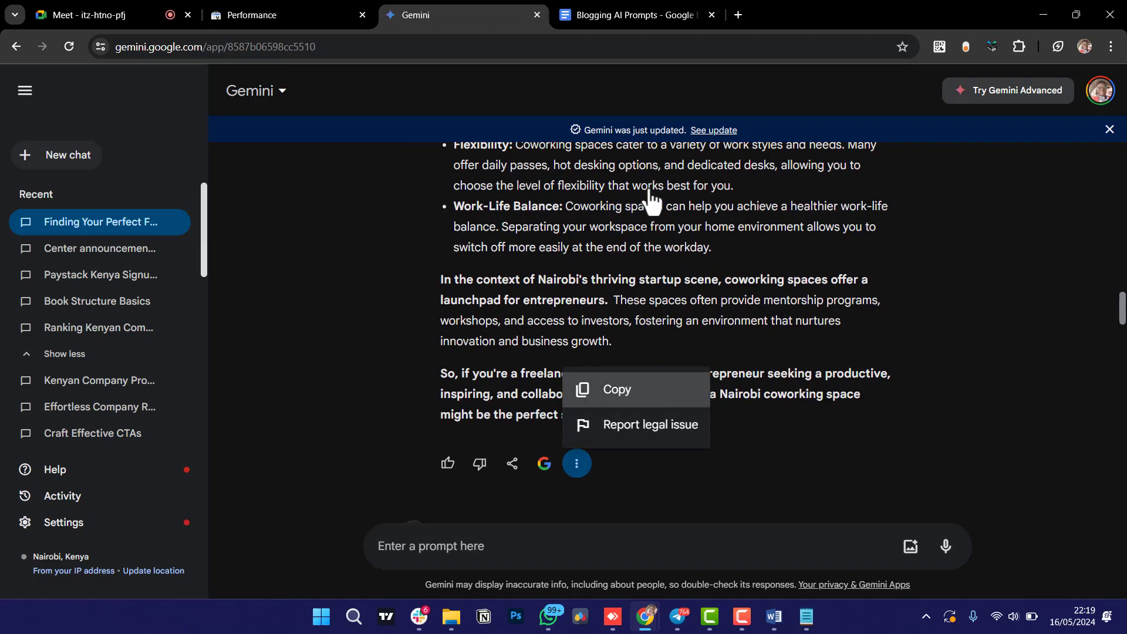
click(614, 396)
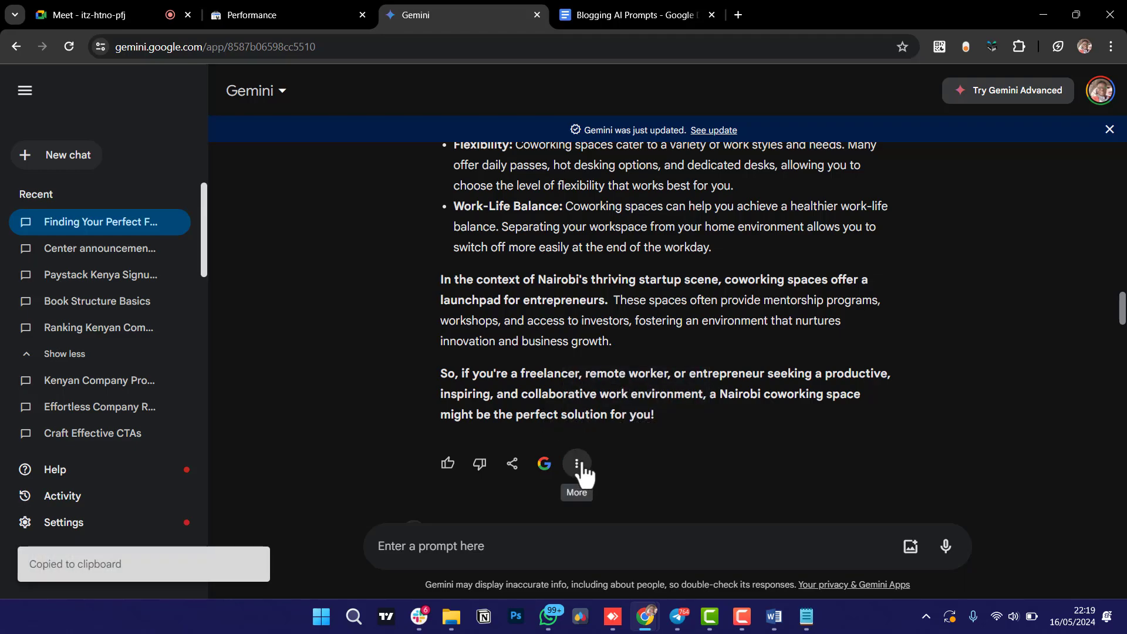
scroll(598, 340, up, 1)
scroll(598, 340, down, 1)
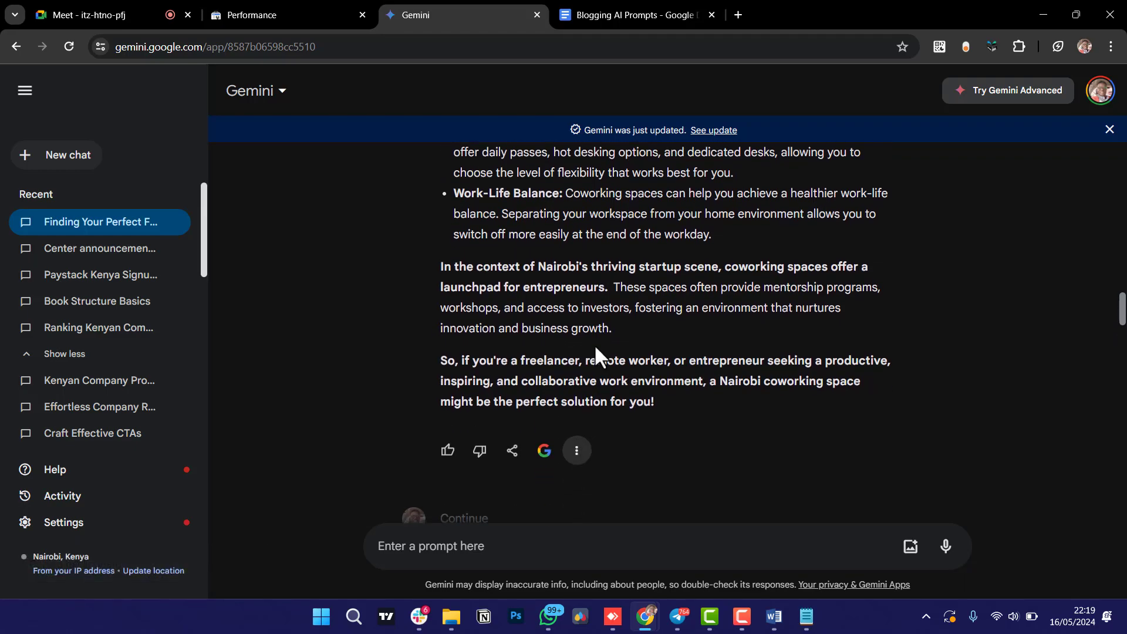
click(580, 457)
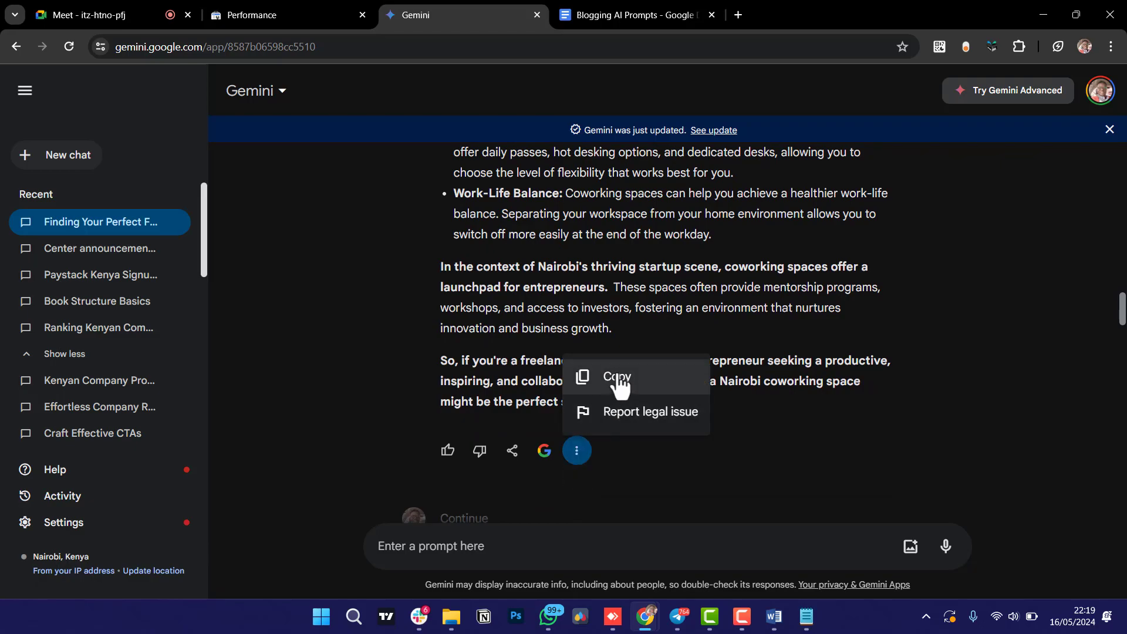
Load creativekigen.com/office/ in a new tab to reach the WordPress login page.
click(738, 15)
text(cre)
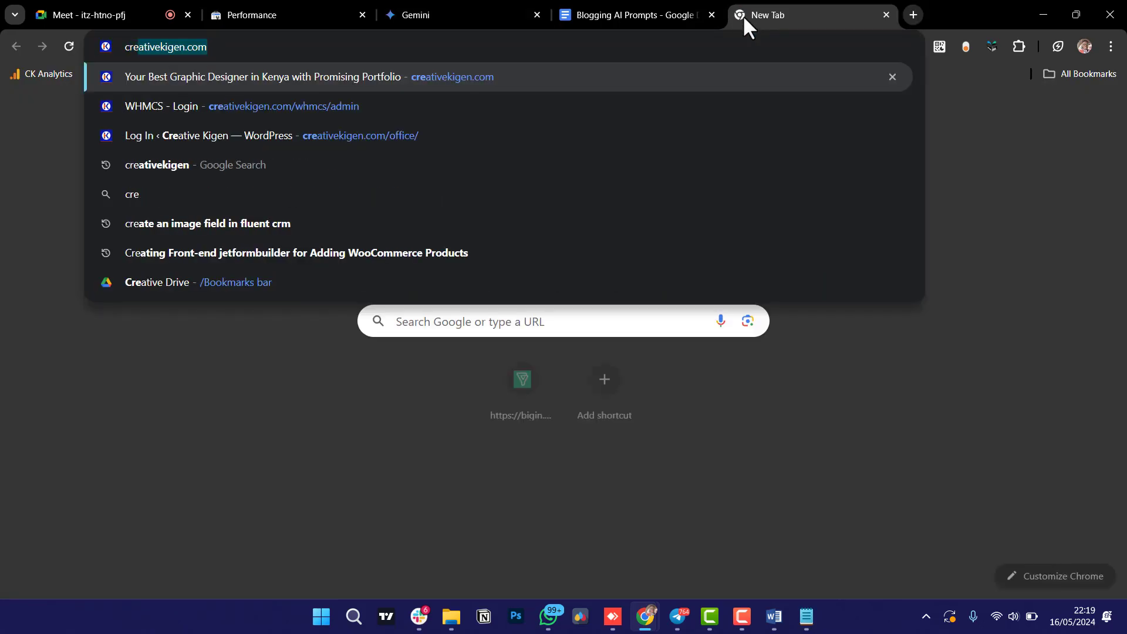
text(ativekigen.com/)
key(BackSpace)
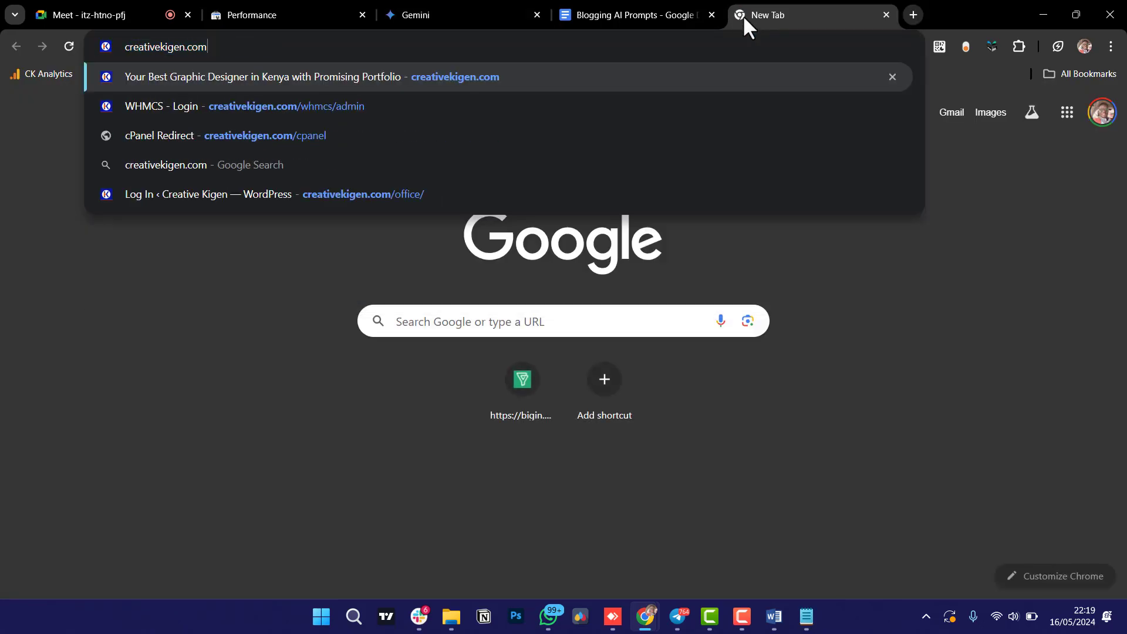
text(/og)
key(BackSpace)
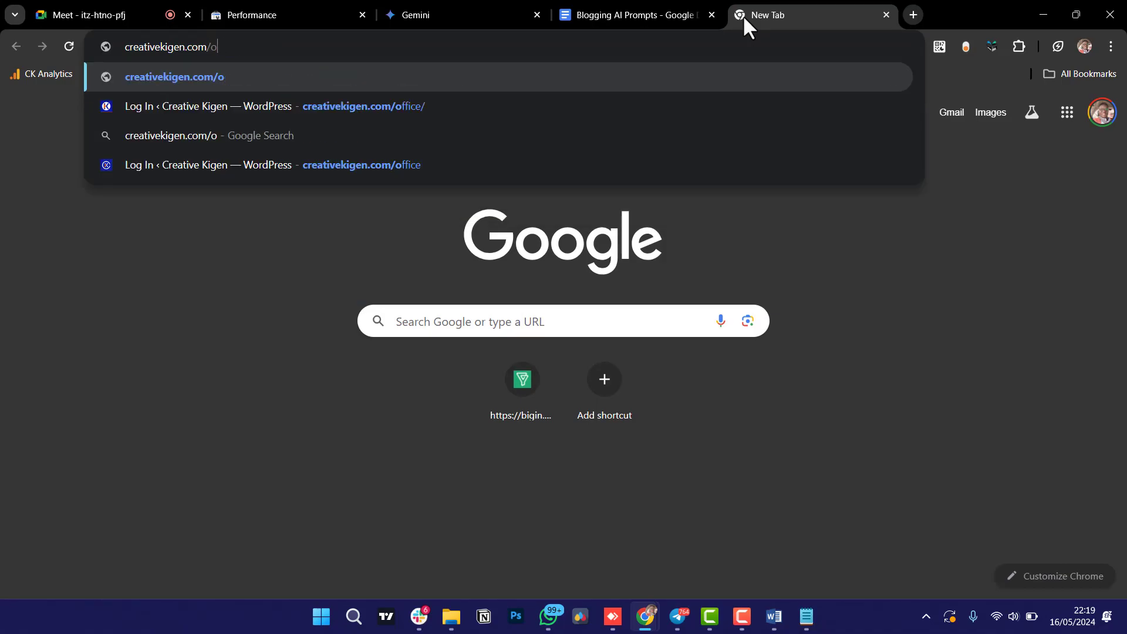
text(ff)
key(Return)
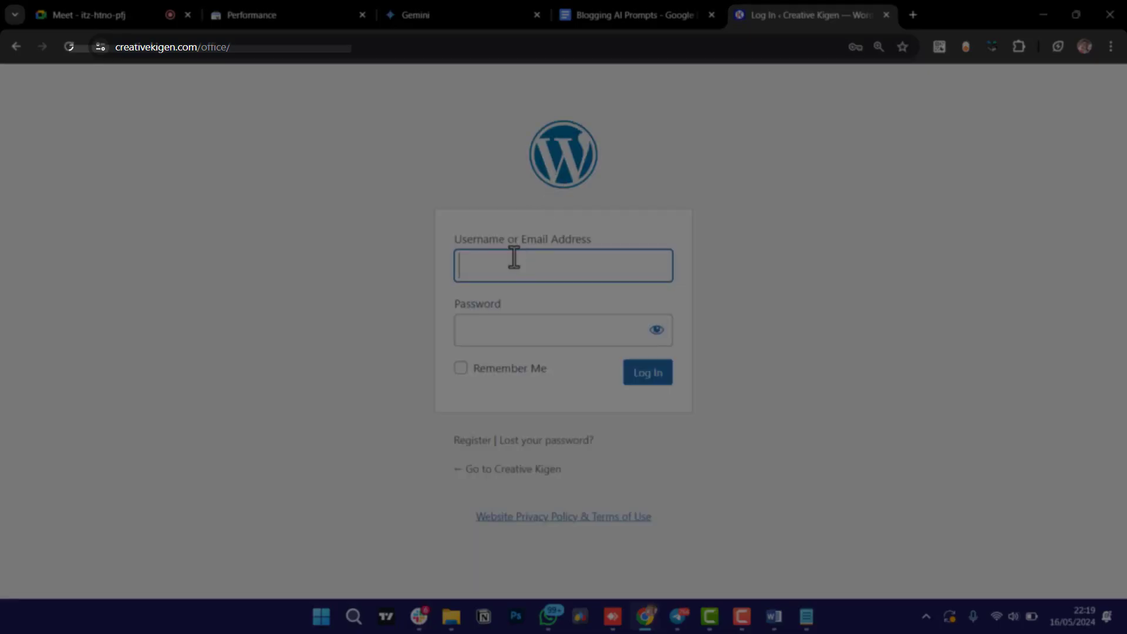
Sign in to WordPress and reach the admin Dashboard.
click(513, 257)
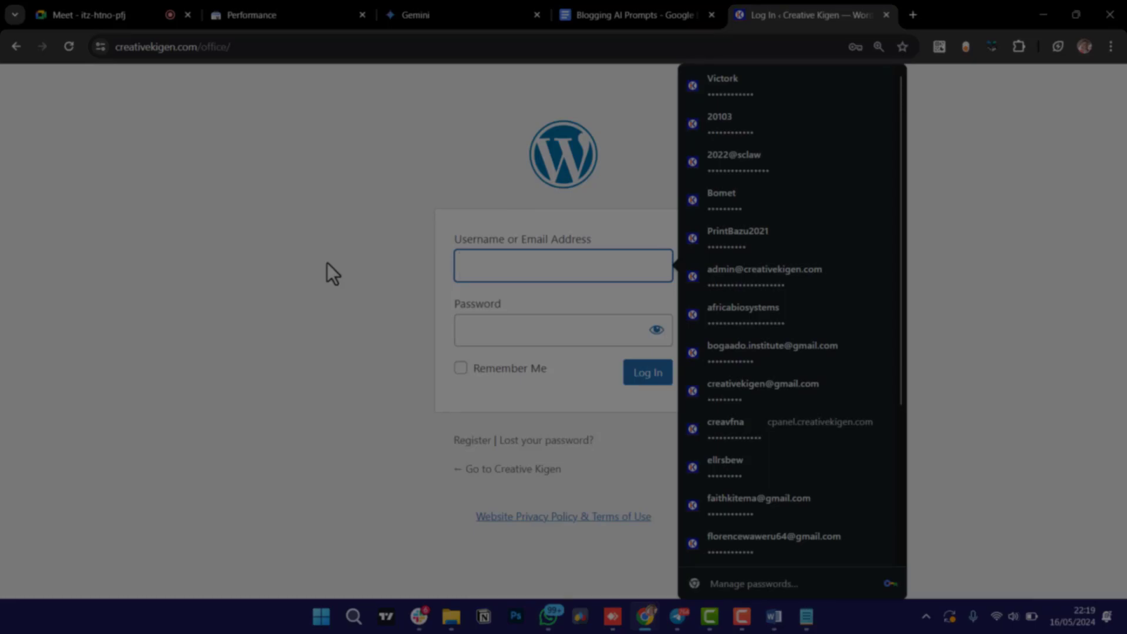
click(329, 447)
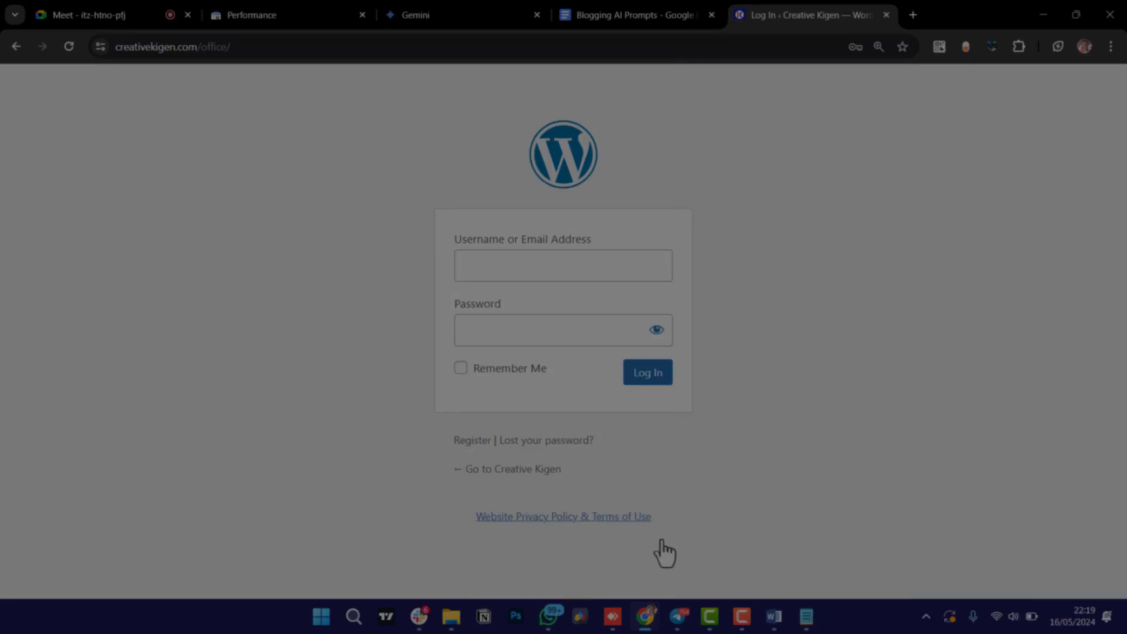
click(739, 617)
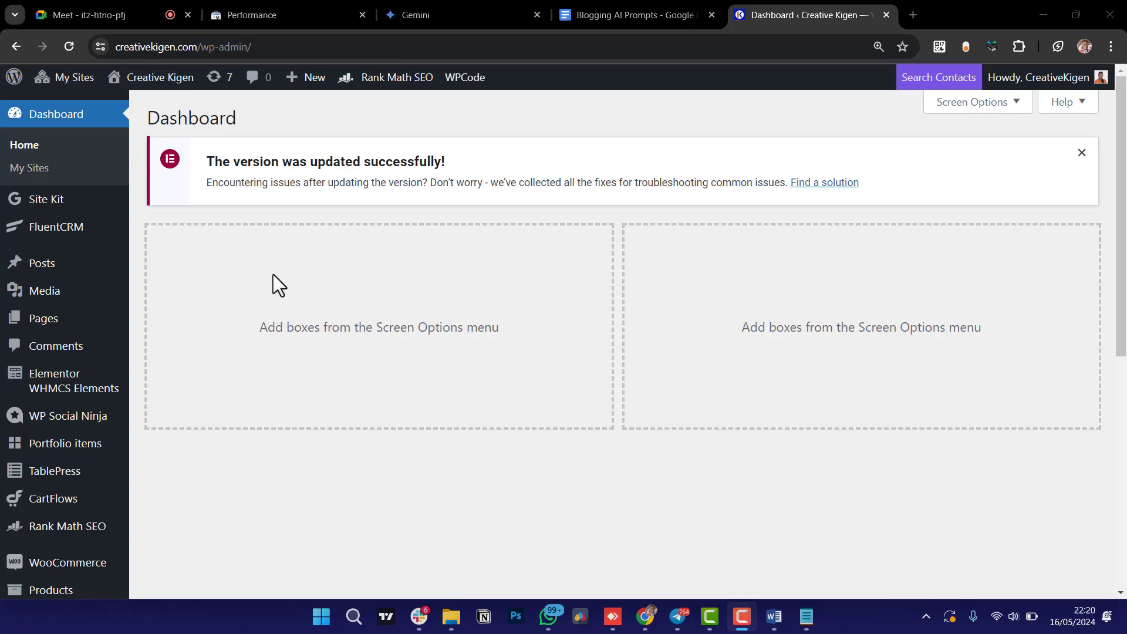
Start a new WordPress post, then clear the coworking list highlight in Word and minimize it.
mouse_move(38, 270)
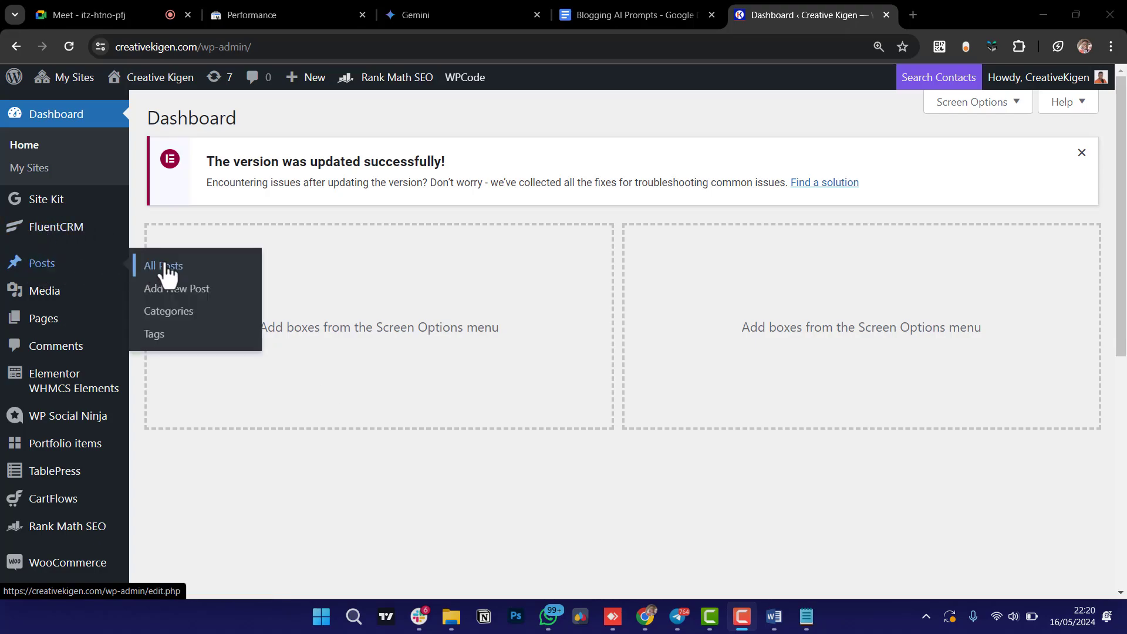
click(199, 300)
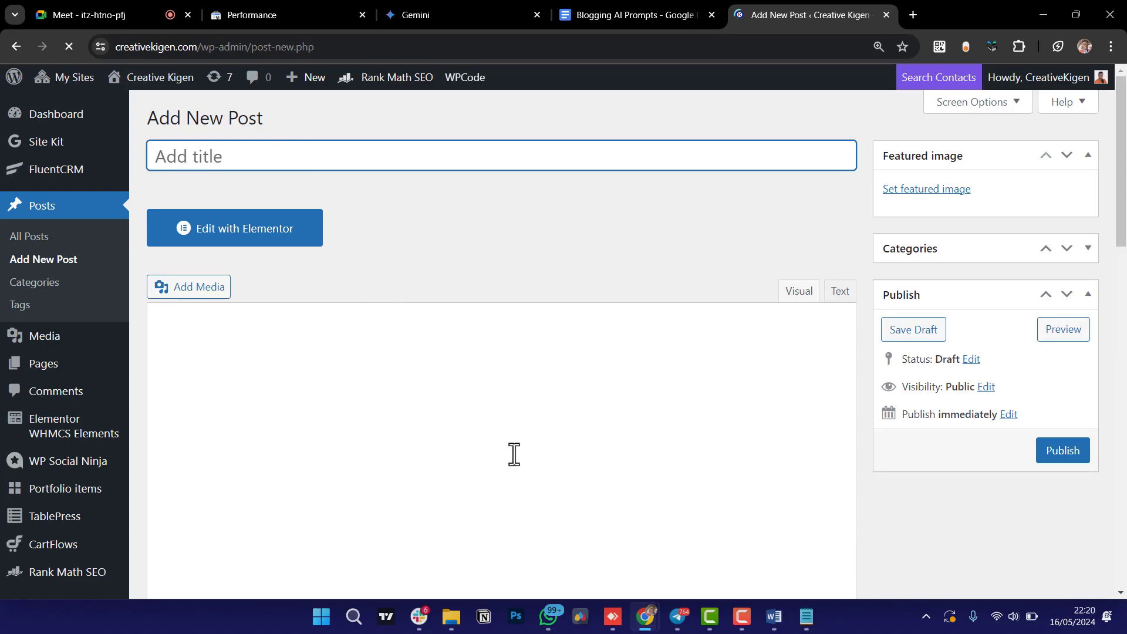
click(775, 617)
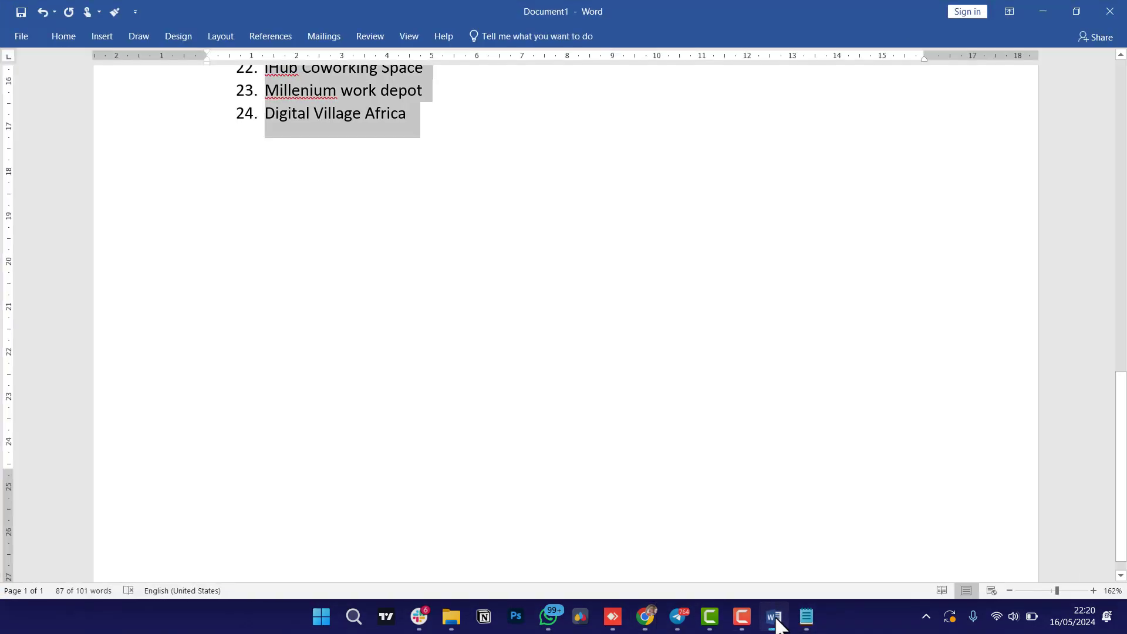
scroll(465, 270, up, 10)
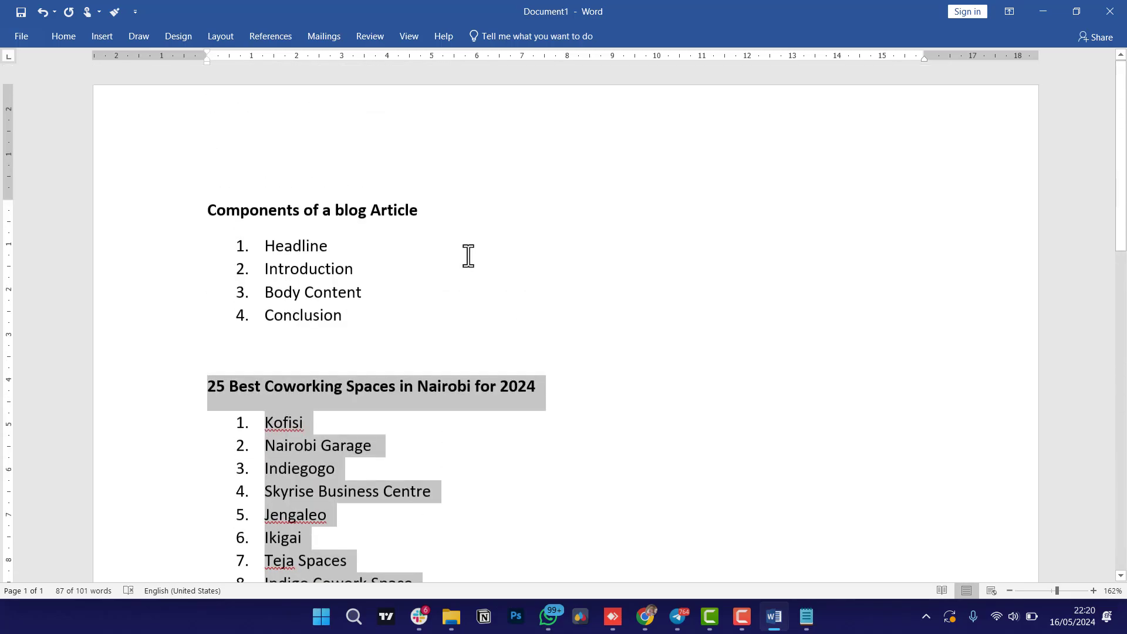
click(496, 284)
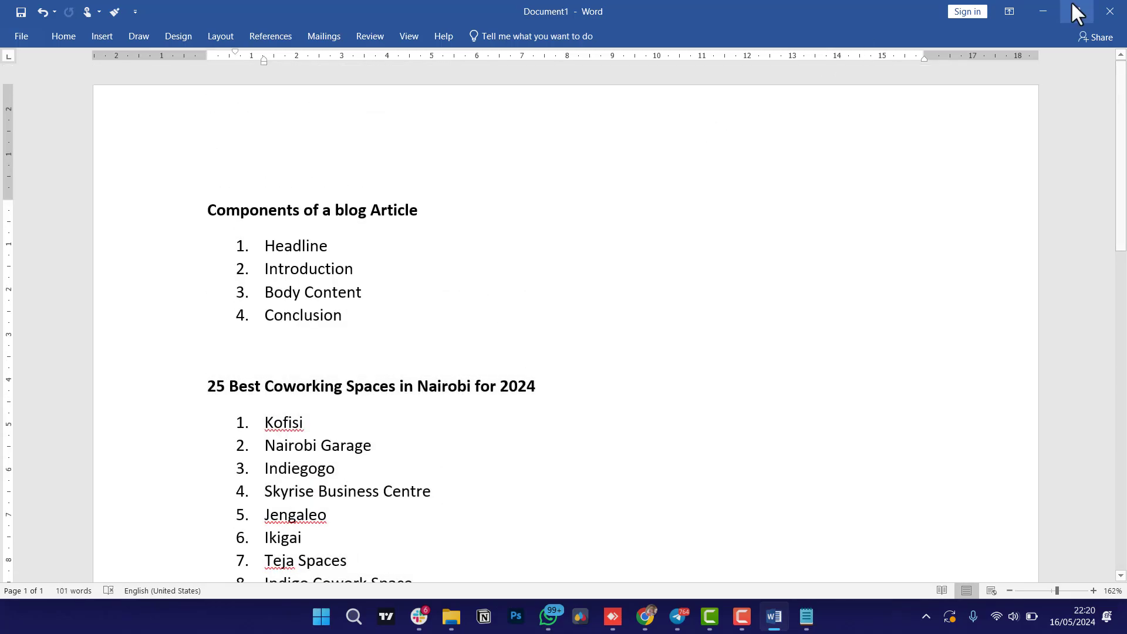
click(1041, 4)
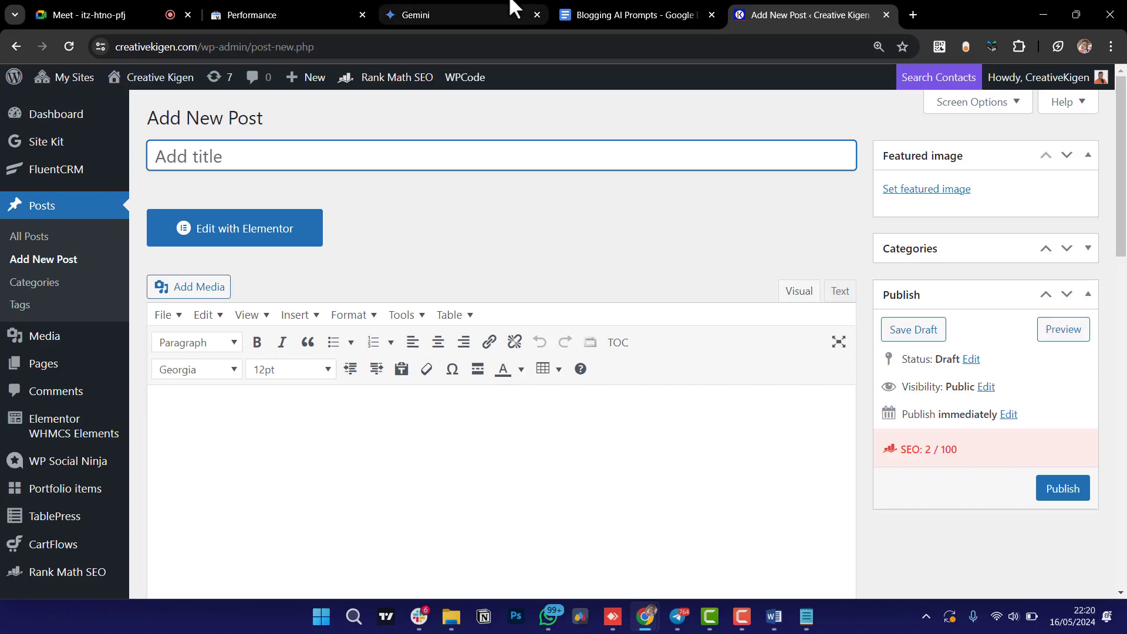
Stop by the Gemini article, then return to the new post and click into its empty body.
click(496, 11)
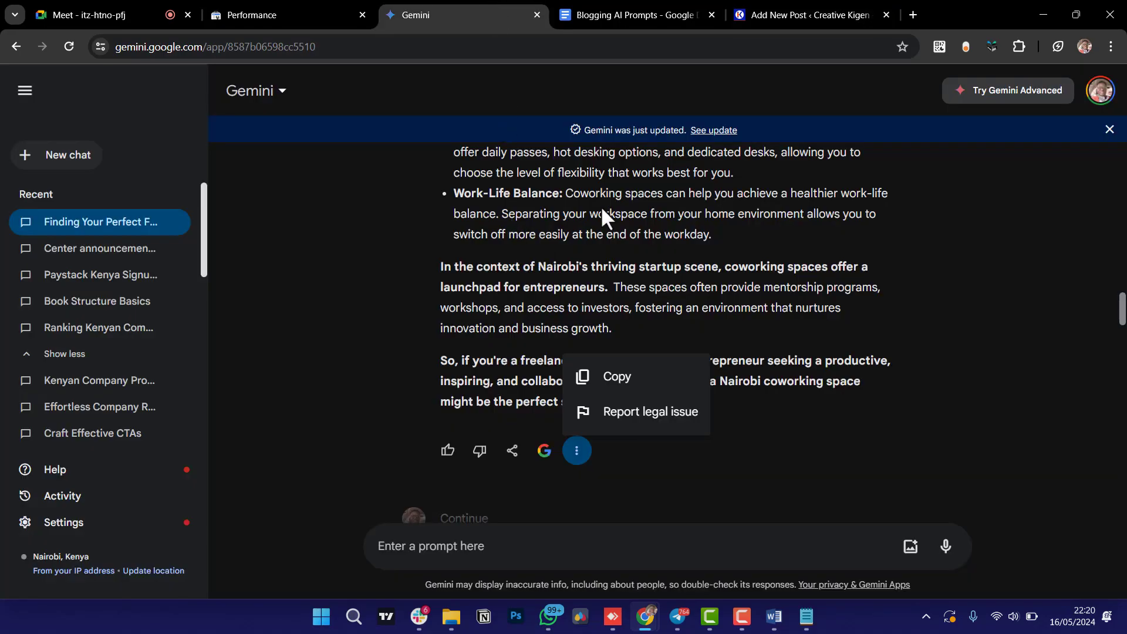
click(795, 13)
click(244, 432)
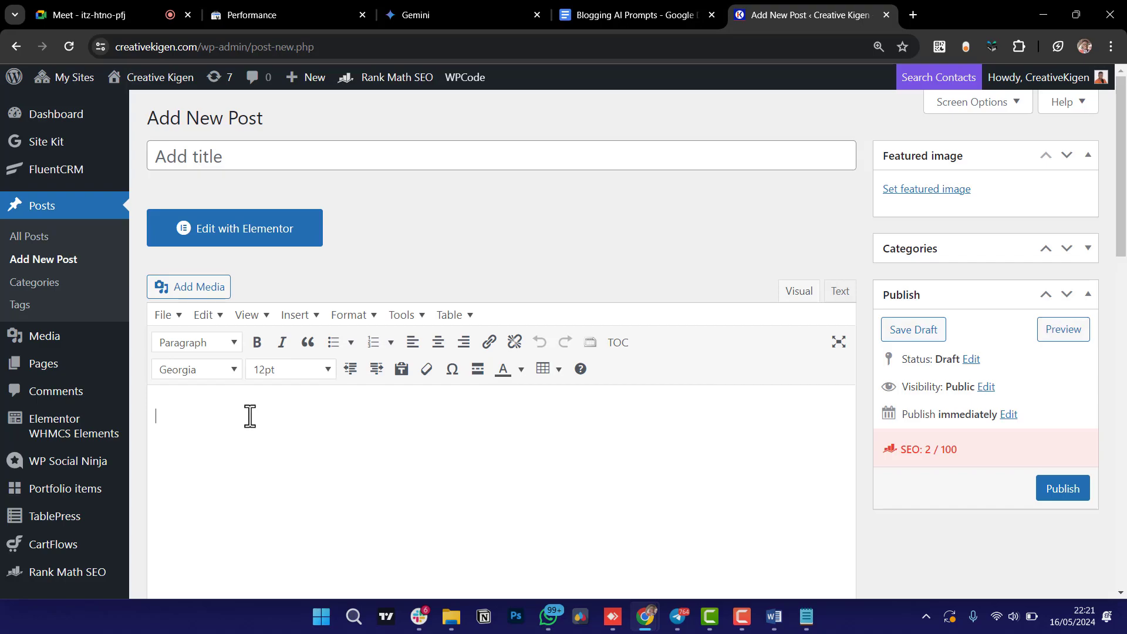
Paste the Gemini article into the post body and delete its original heading.
key(ctrl+v)
scroll(249, 416, up, 15)
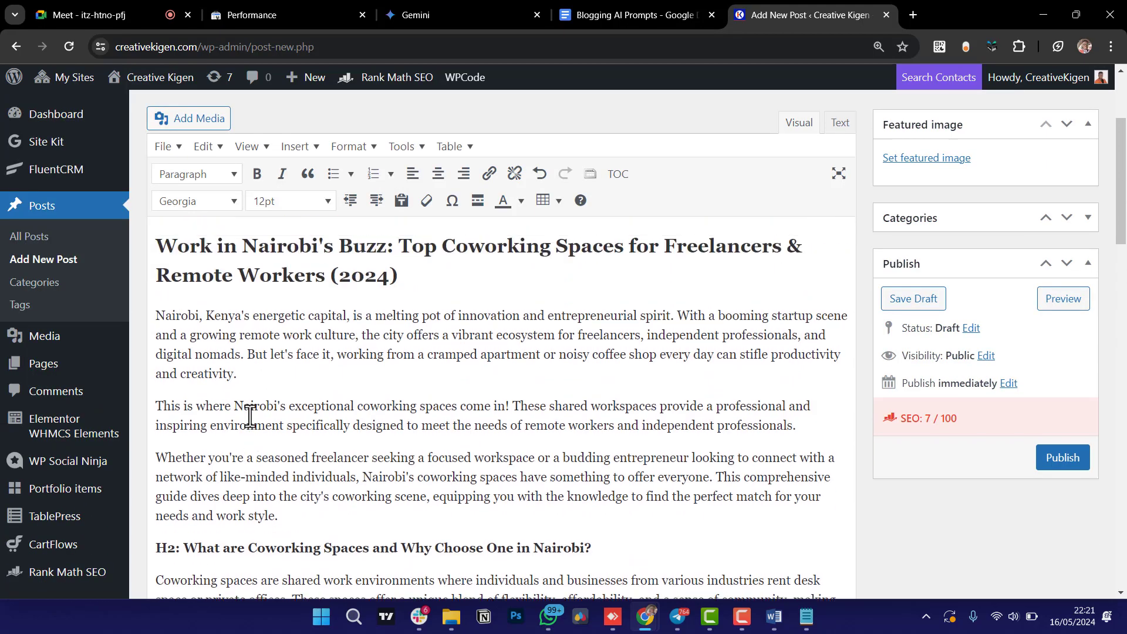
scroll(250, 416, up, 2)
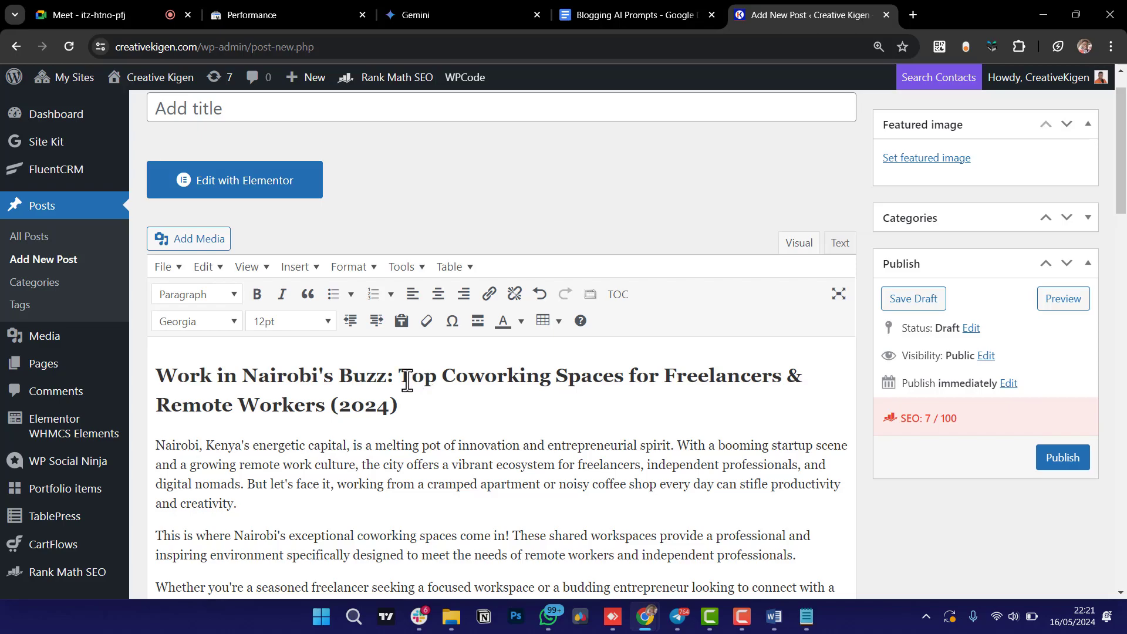
click(401, 376)
drag(401, 376, 127, 378)
key(BackSpace)
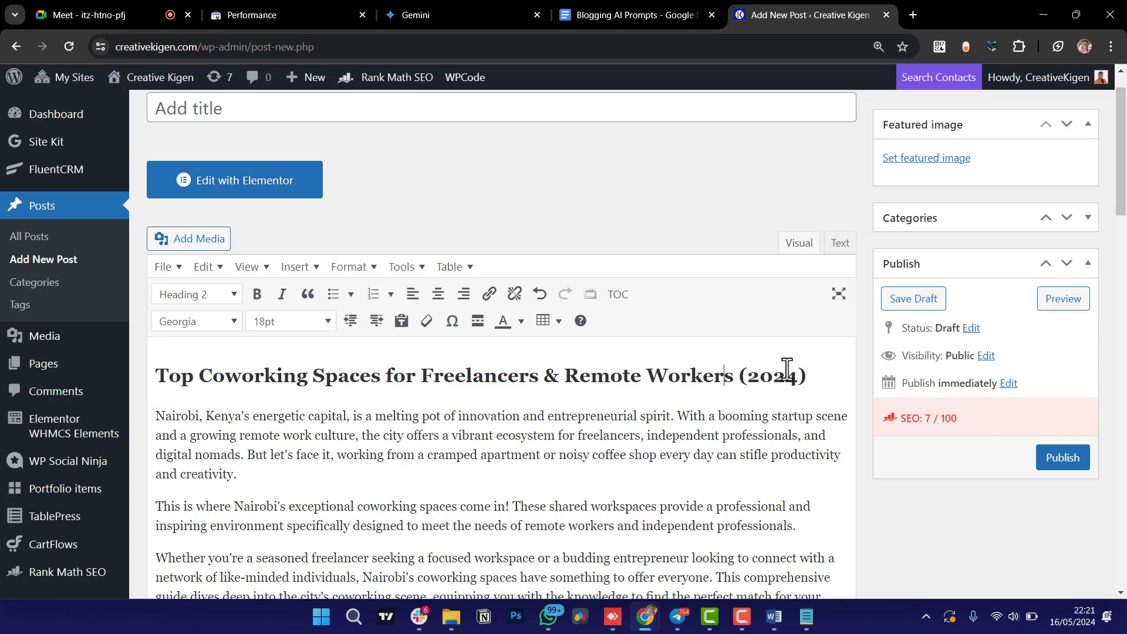
drag(160, 420, 156, 355)
key(BackSpace)
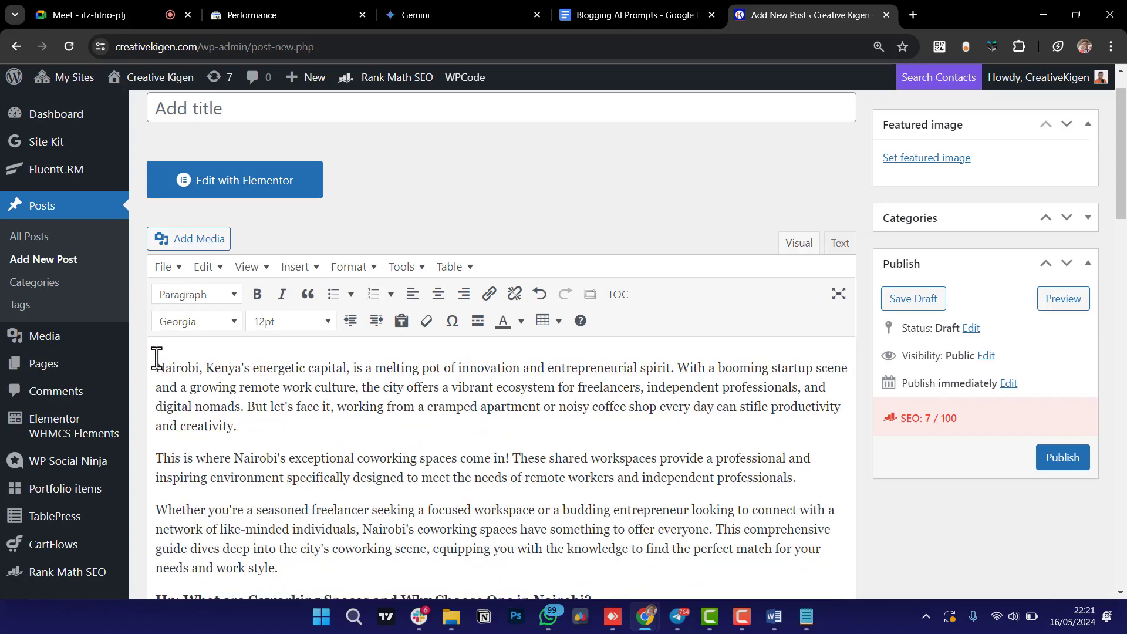
Copy the heading from Word and paste it as the post title '25 Best Coworking Spaces in Nairobi for 2024'.
scroll(305, 246, up, 1)
click(257, 166)
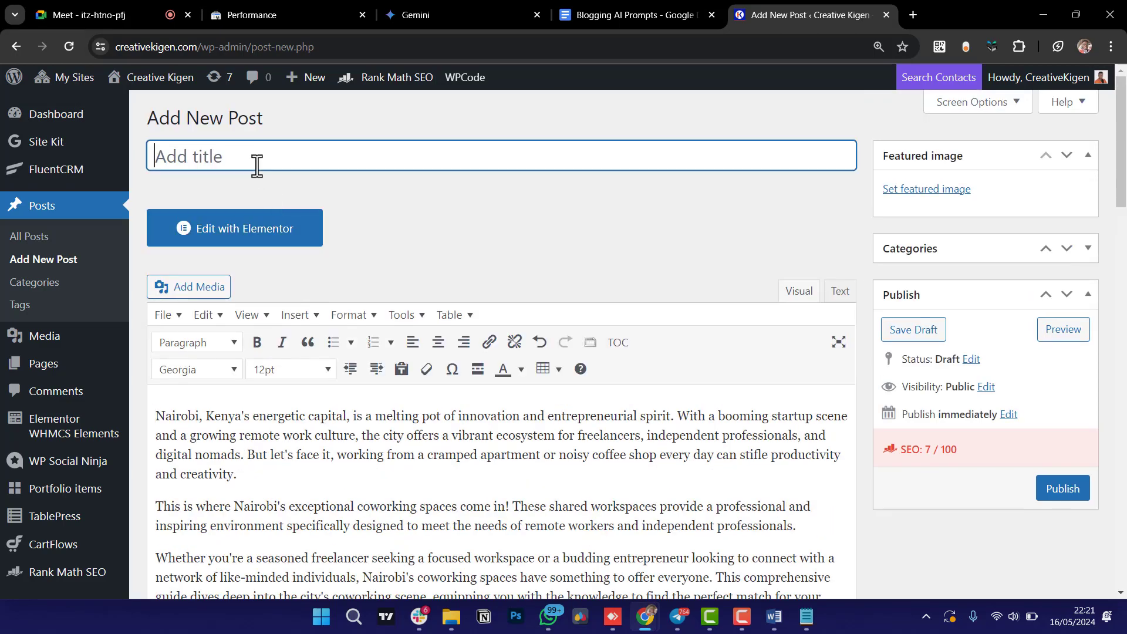
click(774, 623)
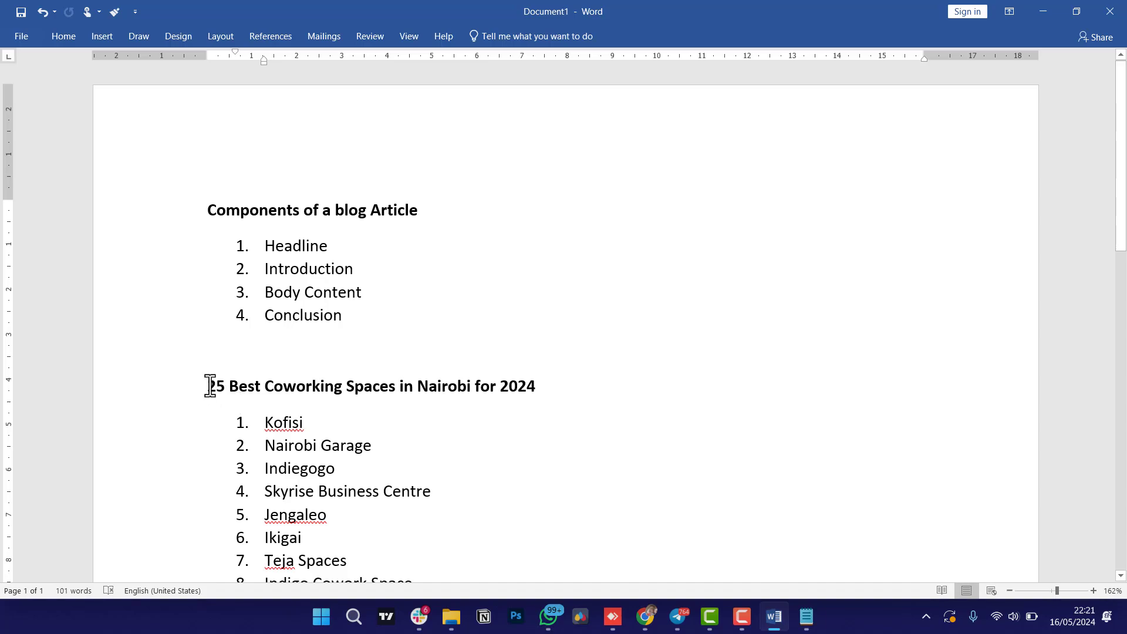
drag(210, 386, 531, 380)
key(ctrl+c)
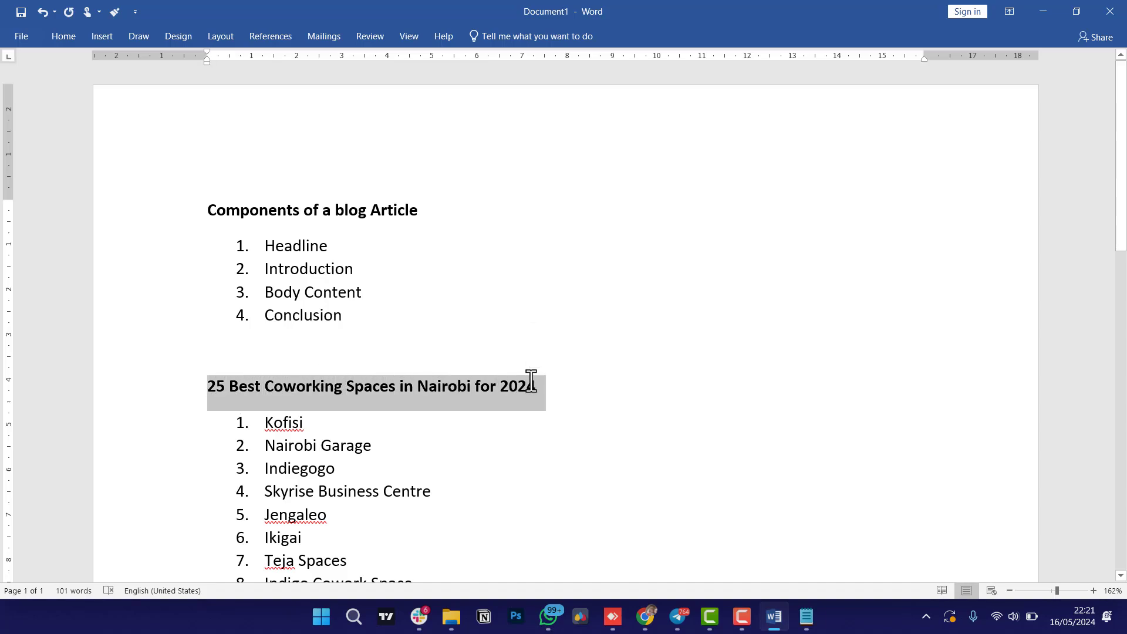
click(1043, 11)
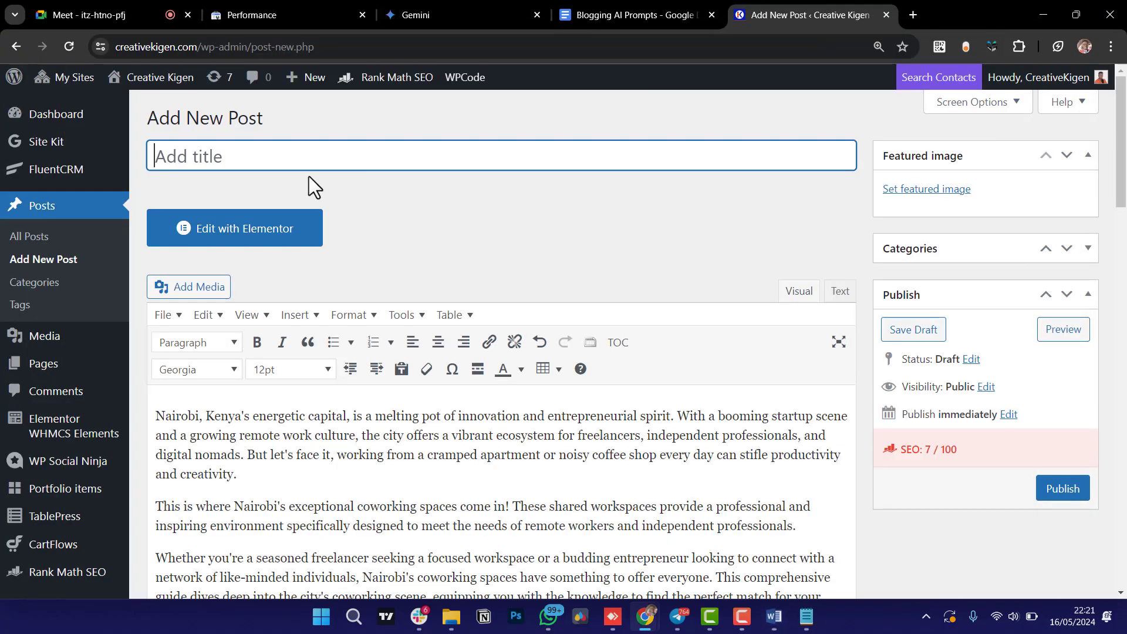
key(ctrl+v)
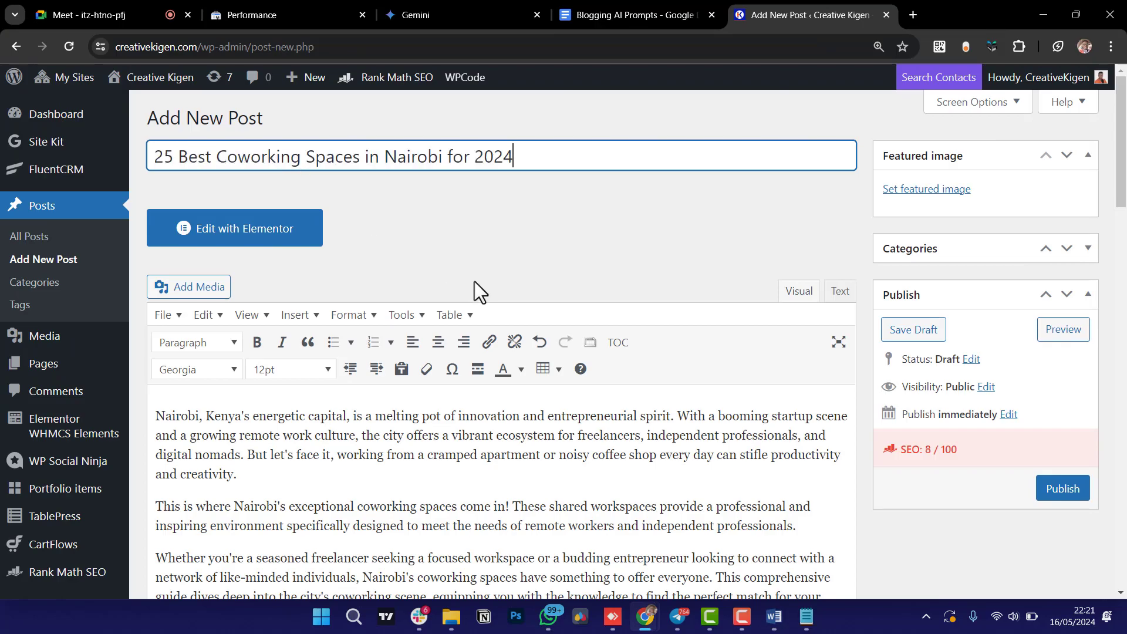
Copy 'Coworking Spaces in Nairobi' from the title into Rank Math's Focus Keyword field.
scroll(404, 474, down, 7)
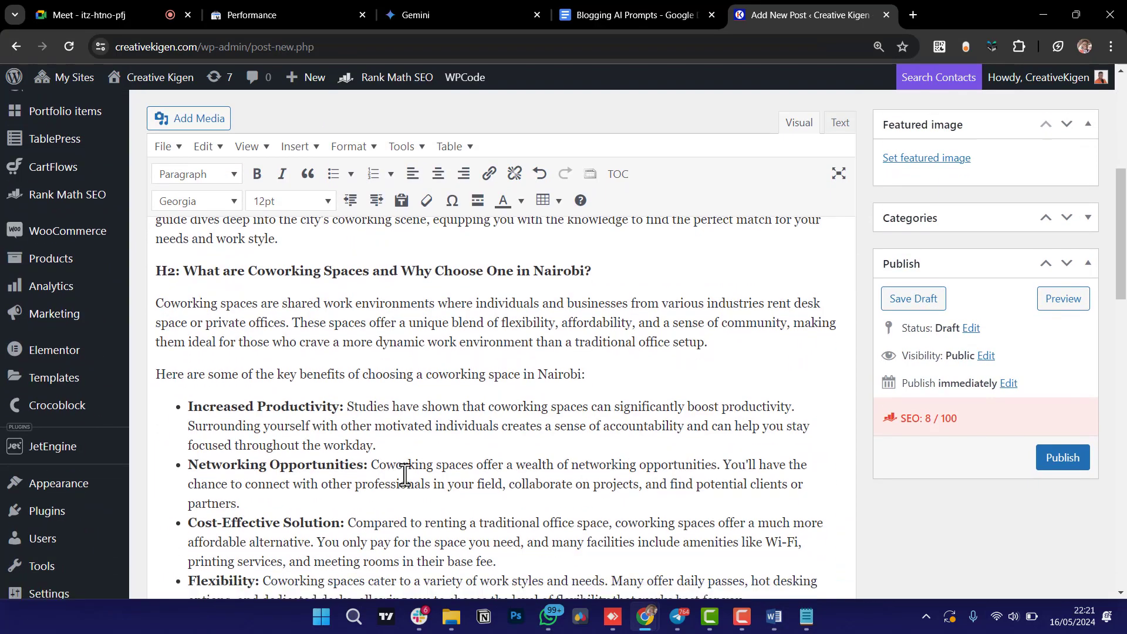
scroll(405, 474, down, 11)
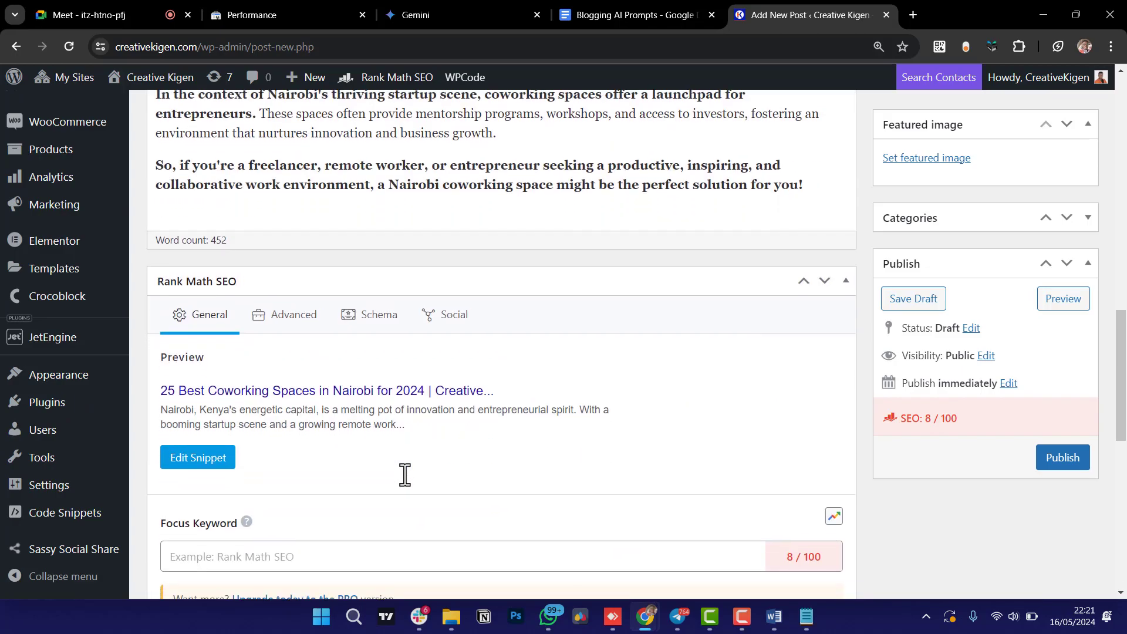
scroll(405, 474, up, 4)
scroll(405, 474, down, 4)
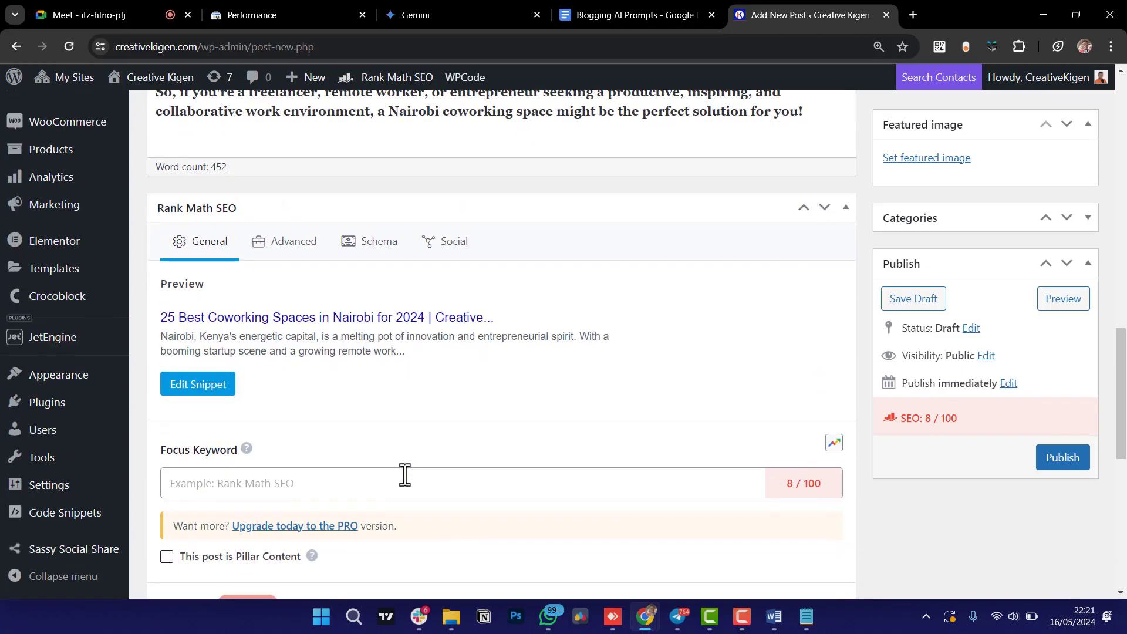
scroll(405, 474, up, 18)
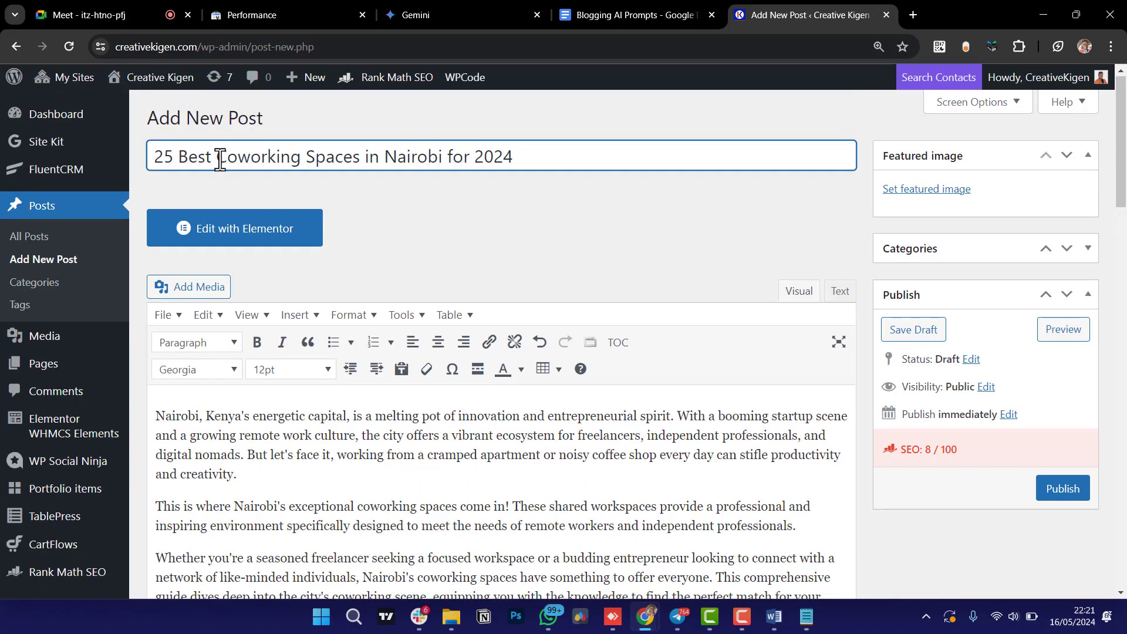
drag(220, 159, 445, 151)
key(ctrl+c)
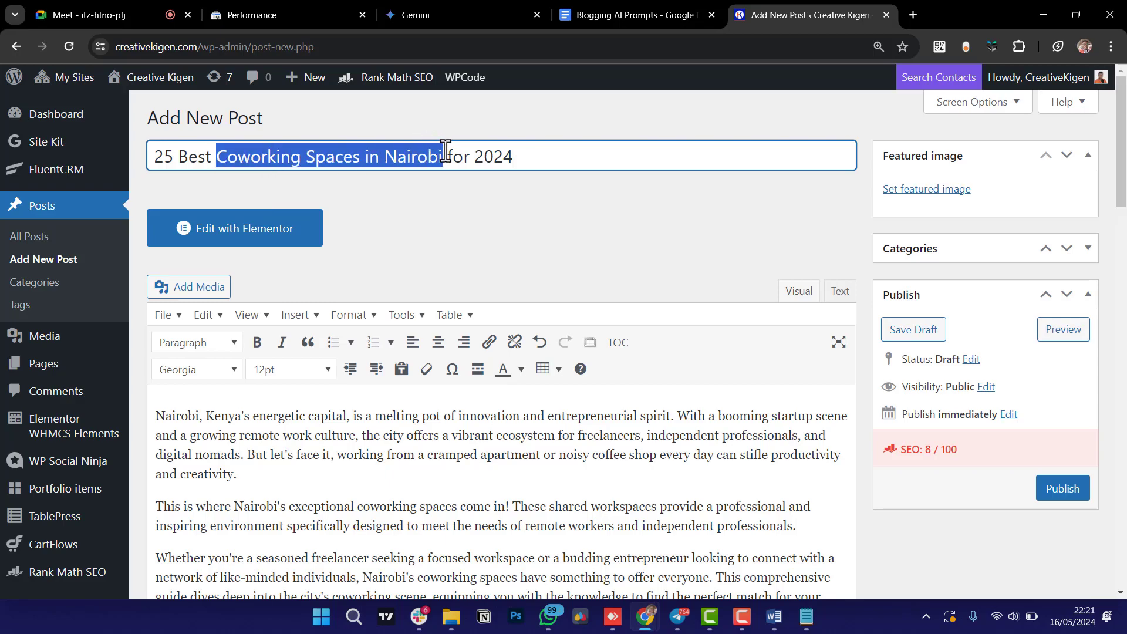
scroll(495, 324, down, 17)
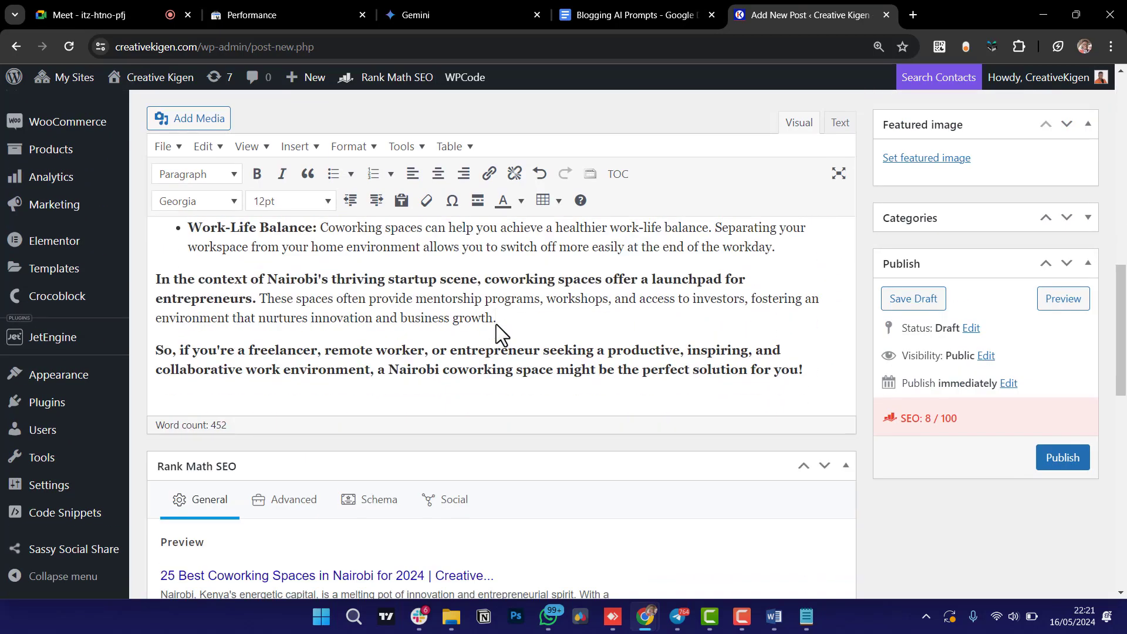
scroll(496, 324, down, 1)
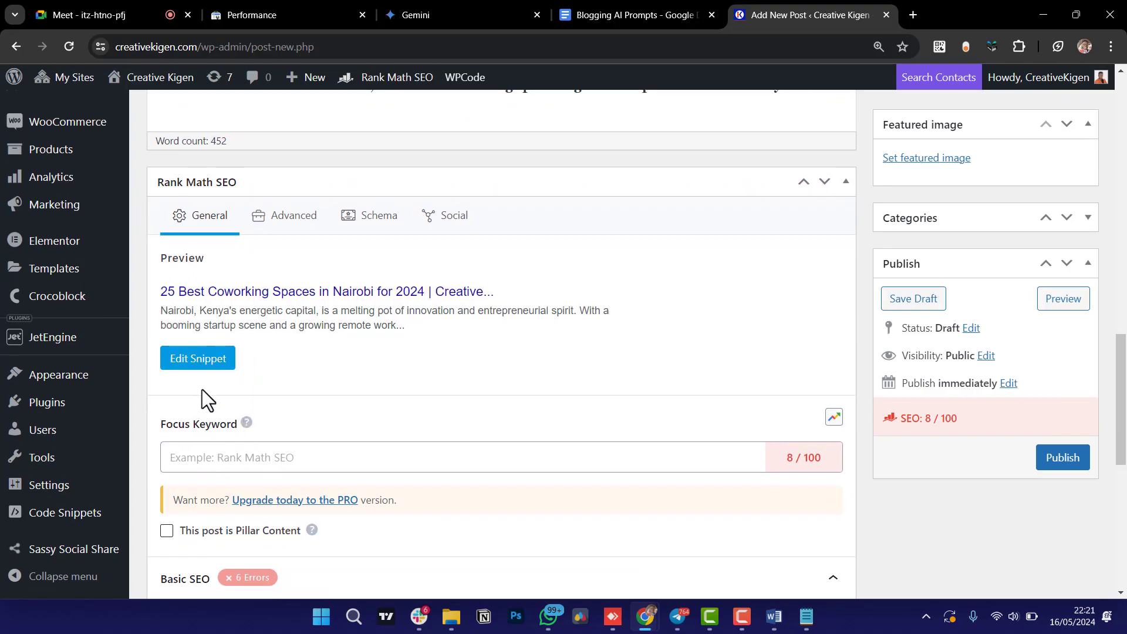
click(202, 463)
key(ctrl+v)
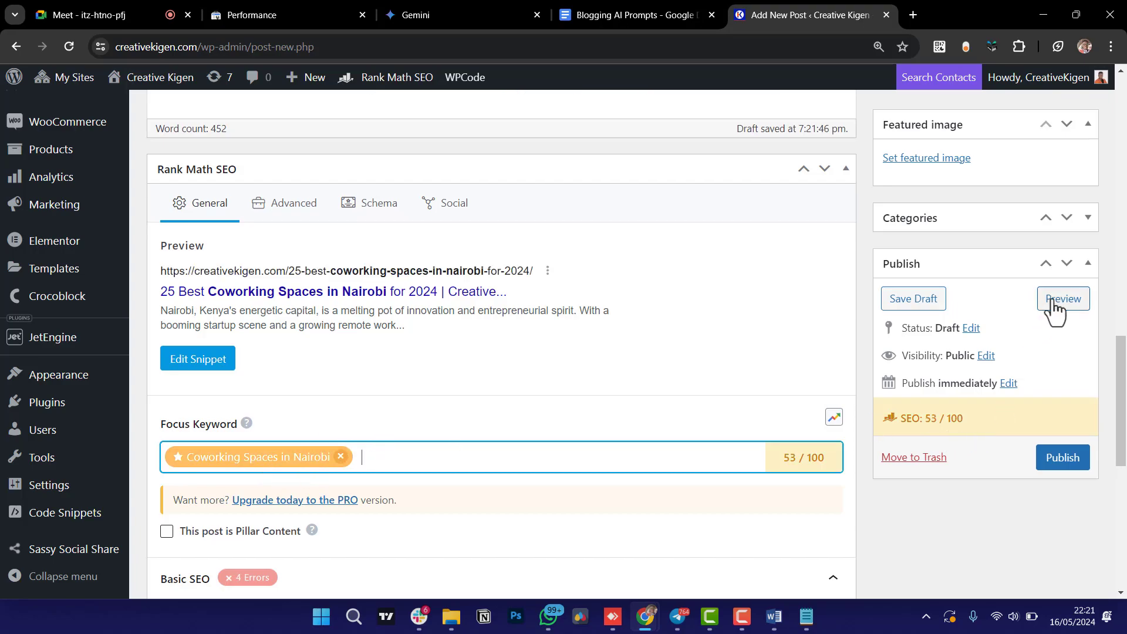
Save the coworking post as a draft.
click(929, 306)
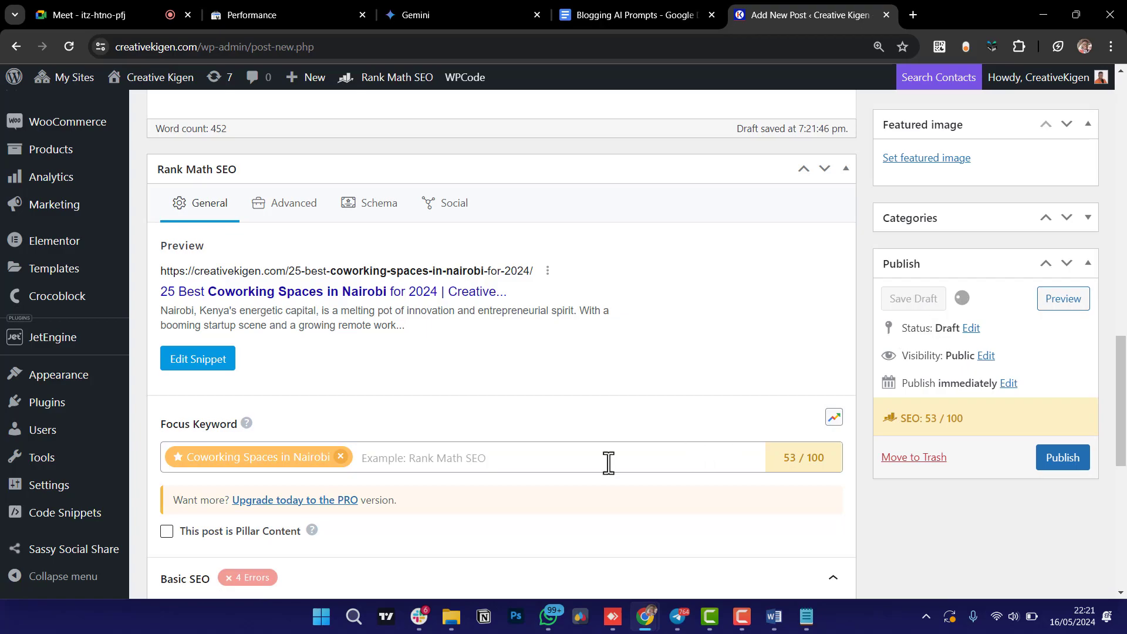
scroll(508, 425, up, 10)
scroll(506, 422, up, 10)
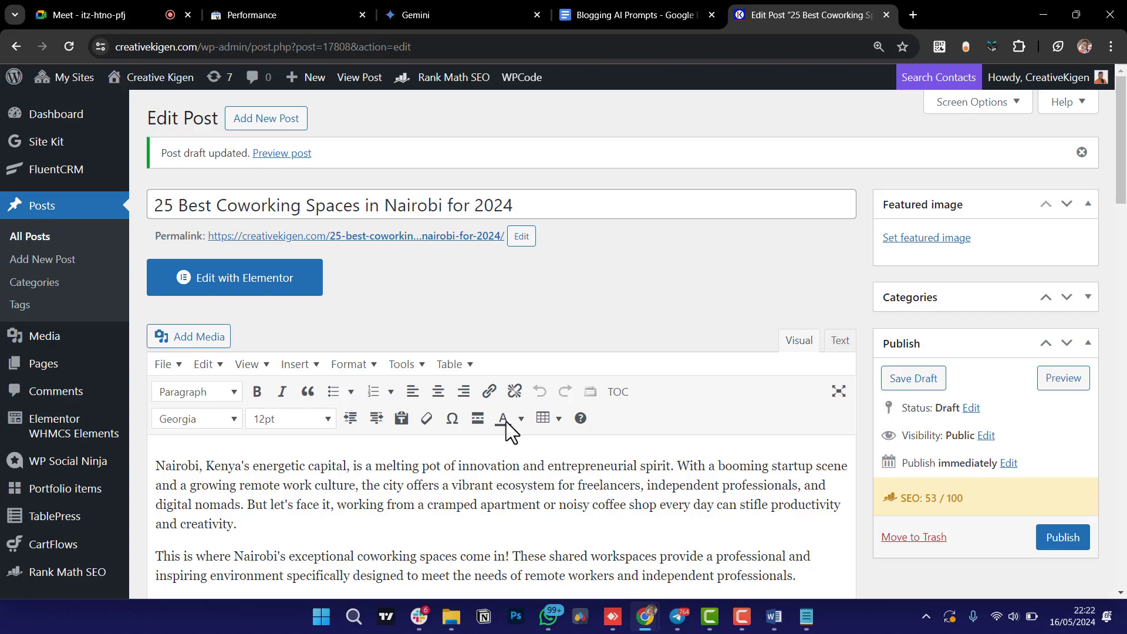
Load creativekigen.com in a new tab and go to GET ONLINE > Domains.
click(913, 15)
text(creativekigen.com)
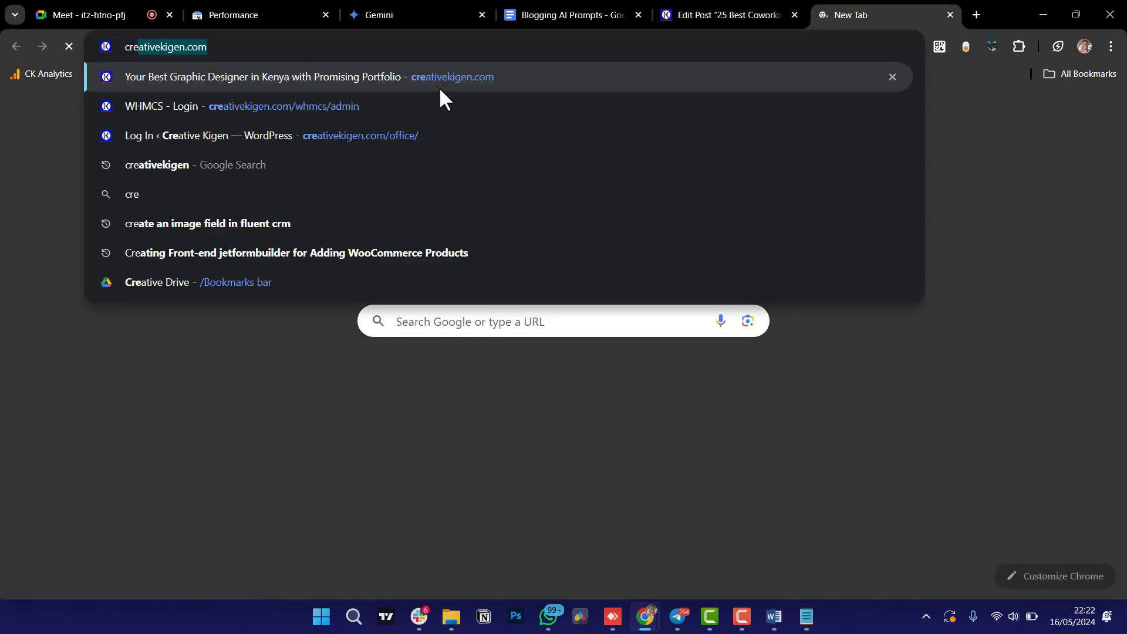
key(Return)
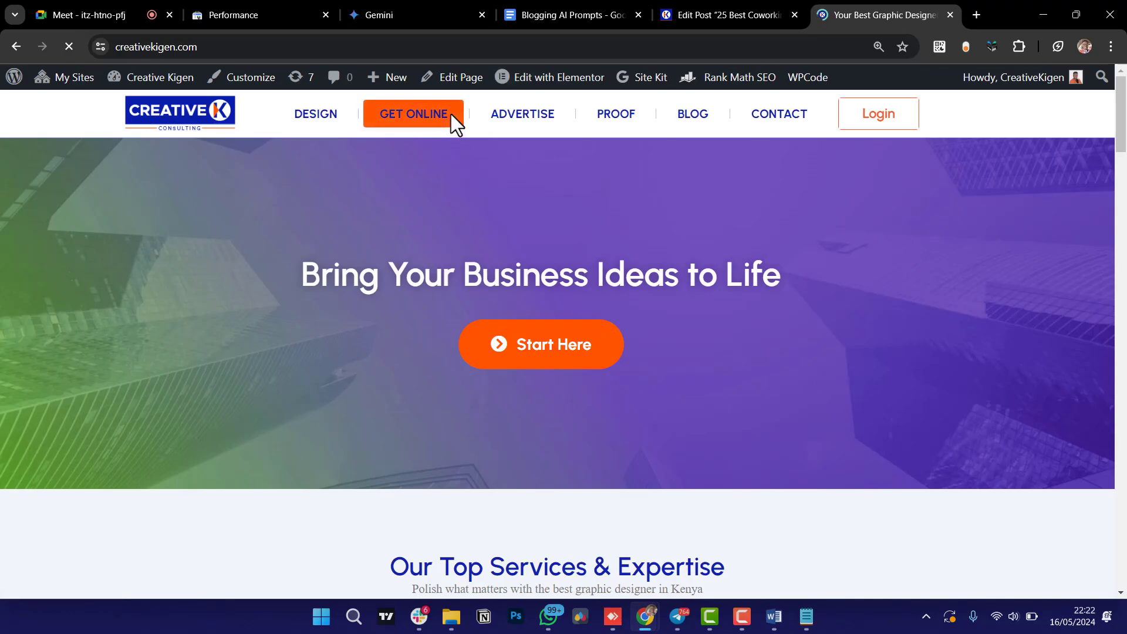
click(469, 121)
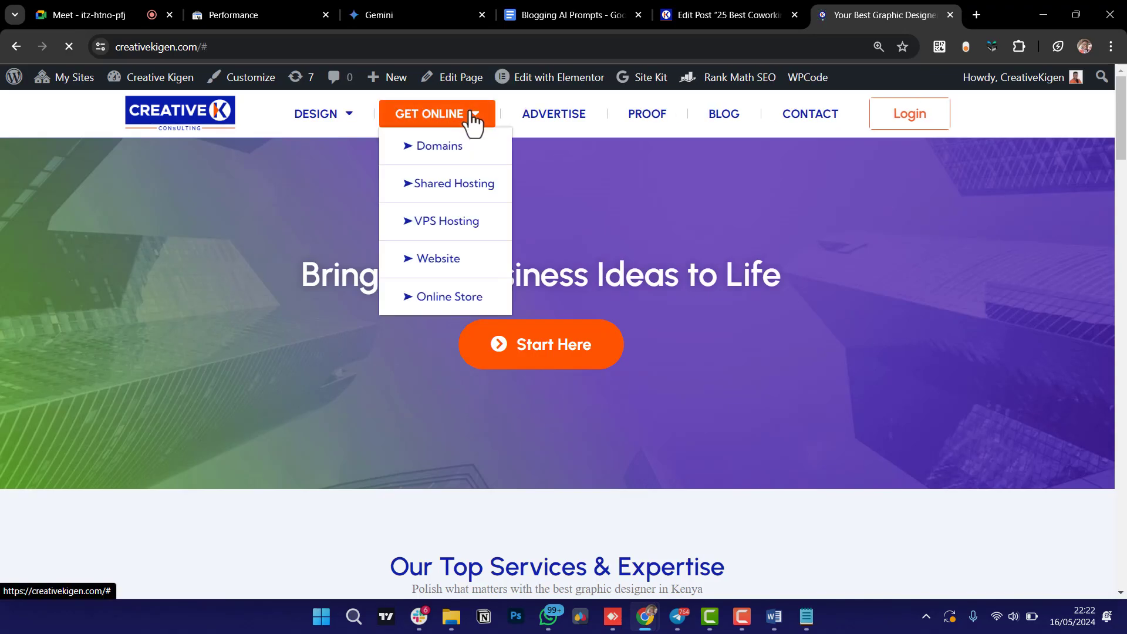
click(448, 148)
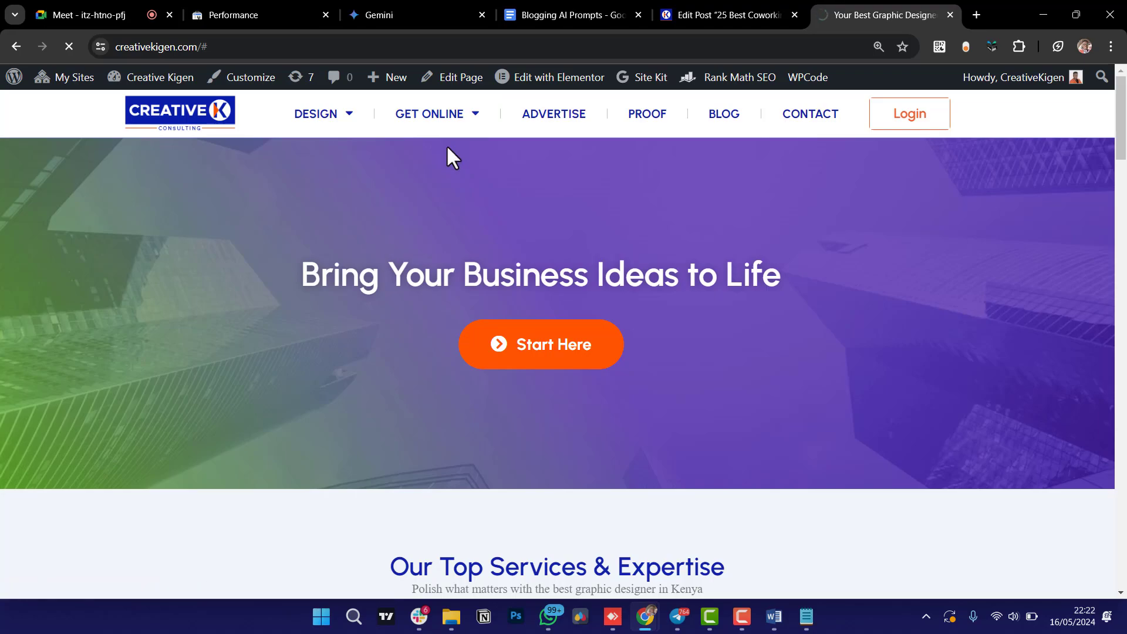